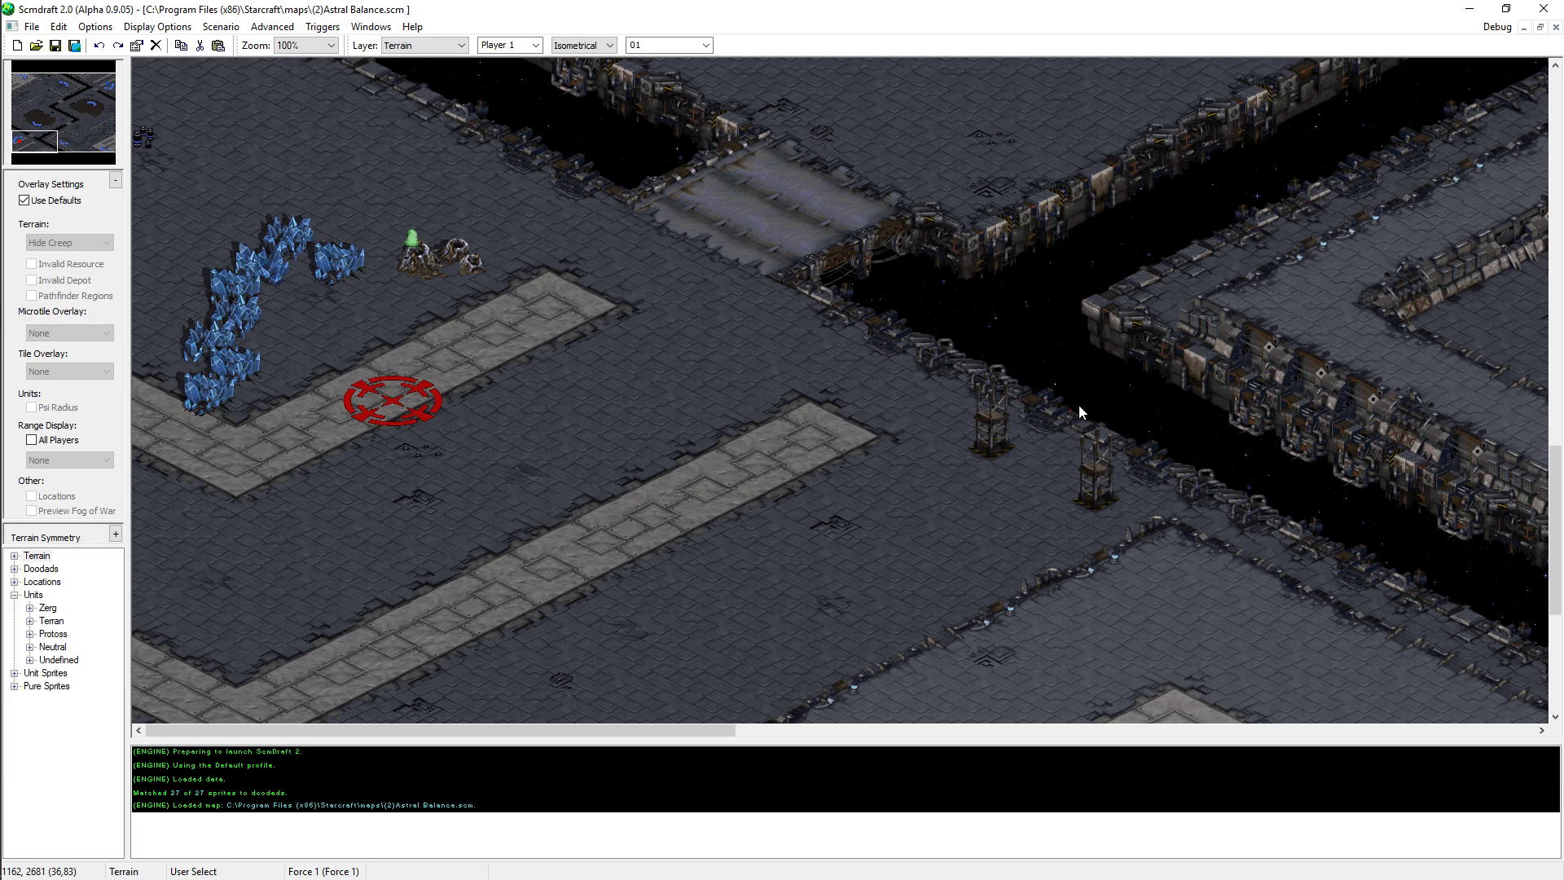
{"action": "scroll", "coordinate": [1045, 540], "scroll_direction": "up", "scroll_amount": 4}
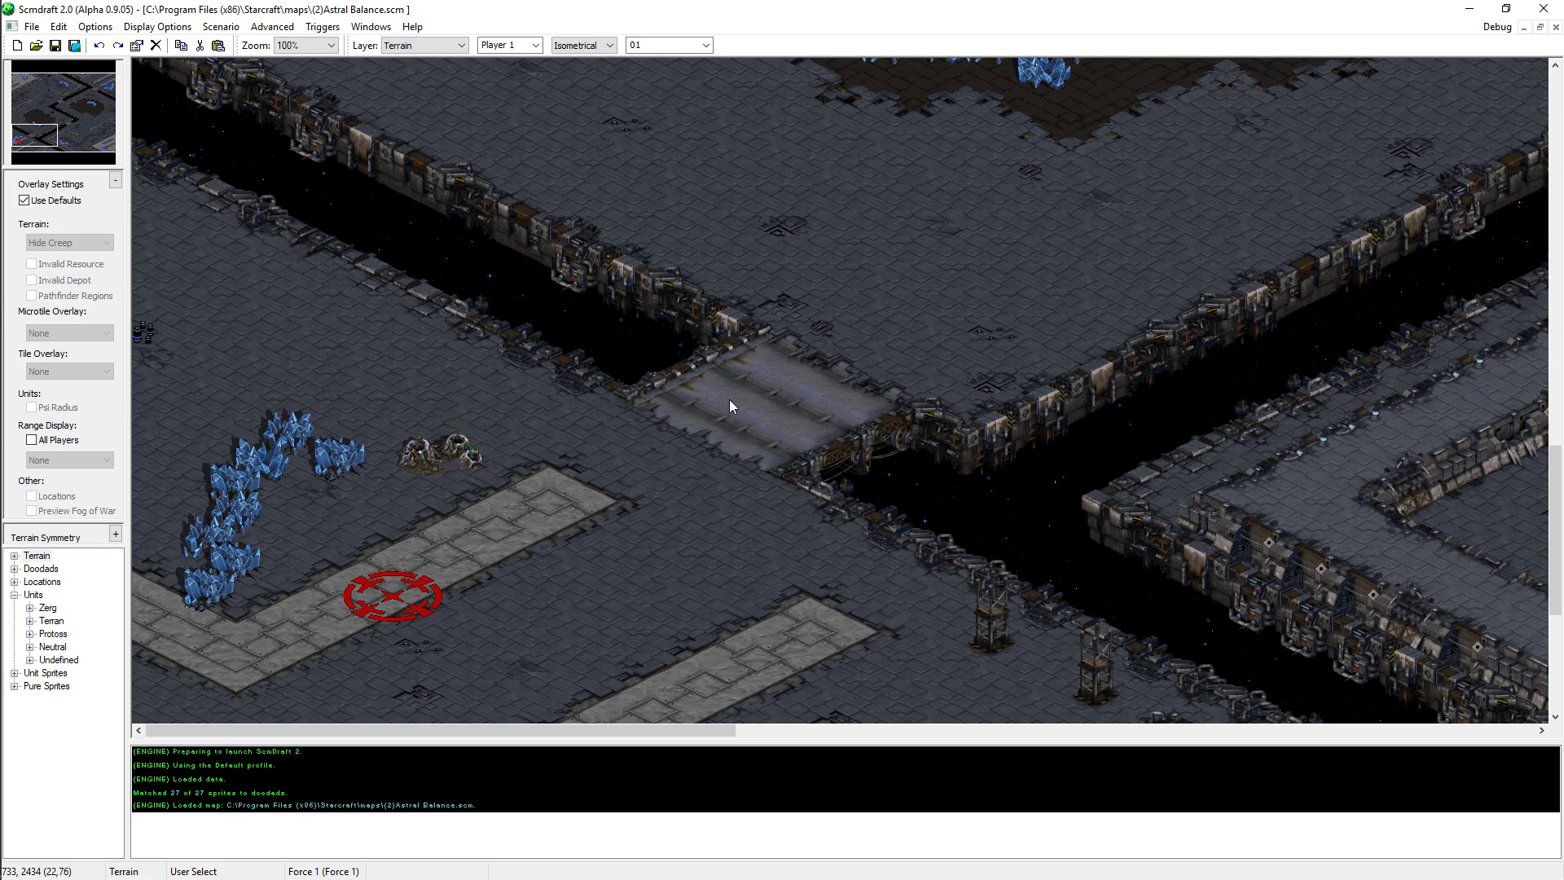
{"action": "scroll", "coordinate": [772, 457], "scroll_direction": "down", "scroll_amount": 3}
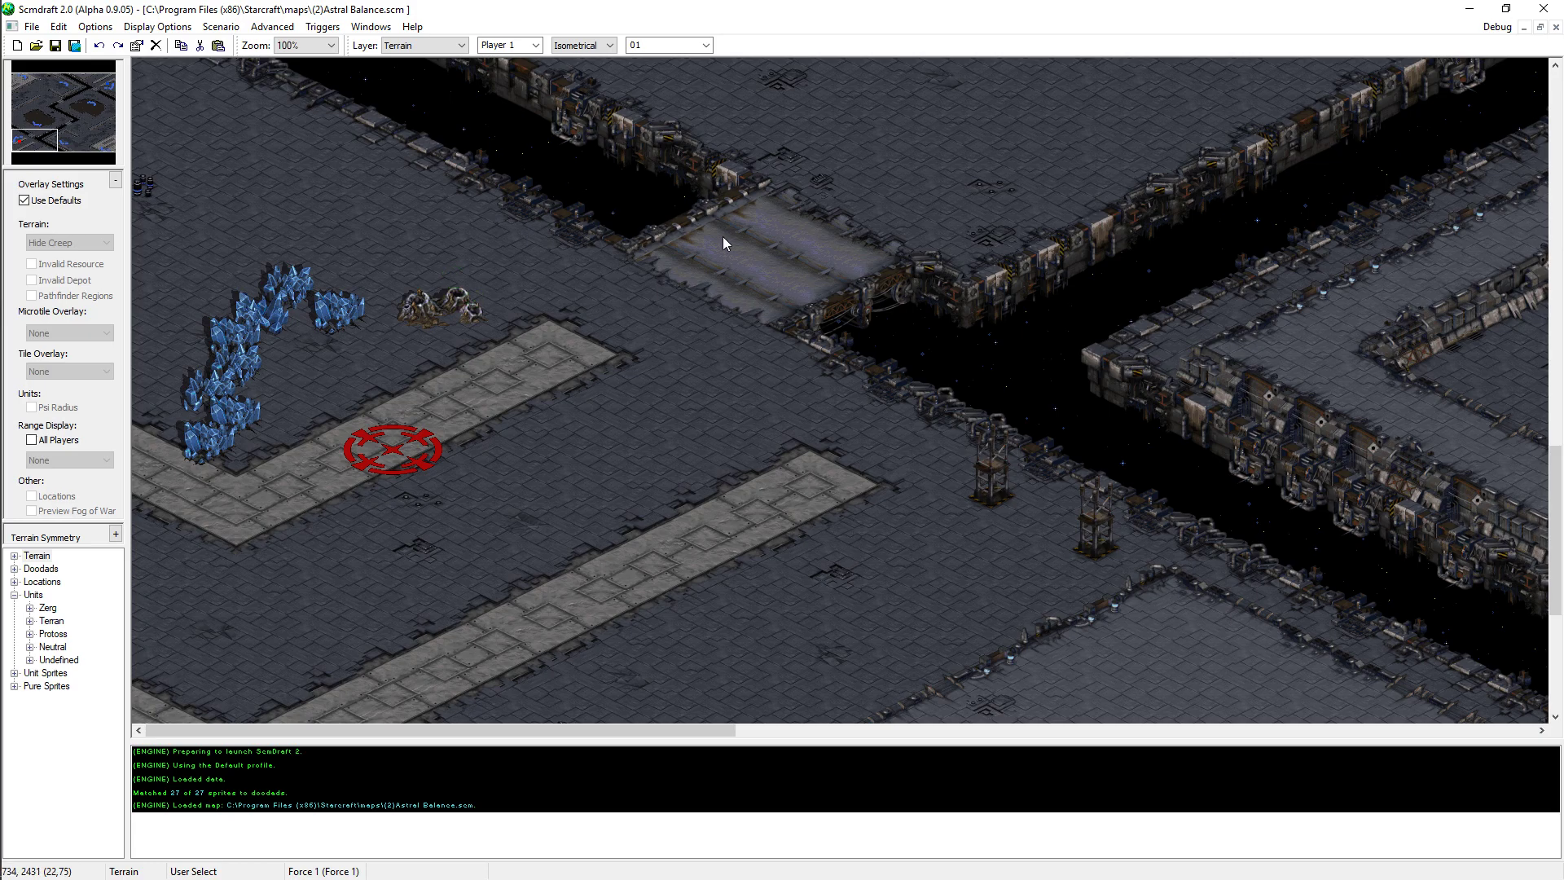
{"action": "middle_click_drag", "start_coordinate": [733, 391], "coordinate": [381, 407]}
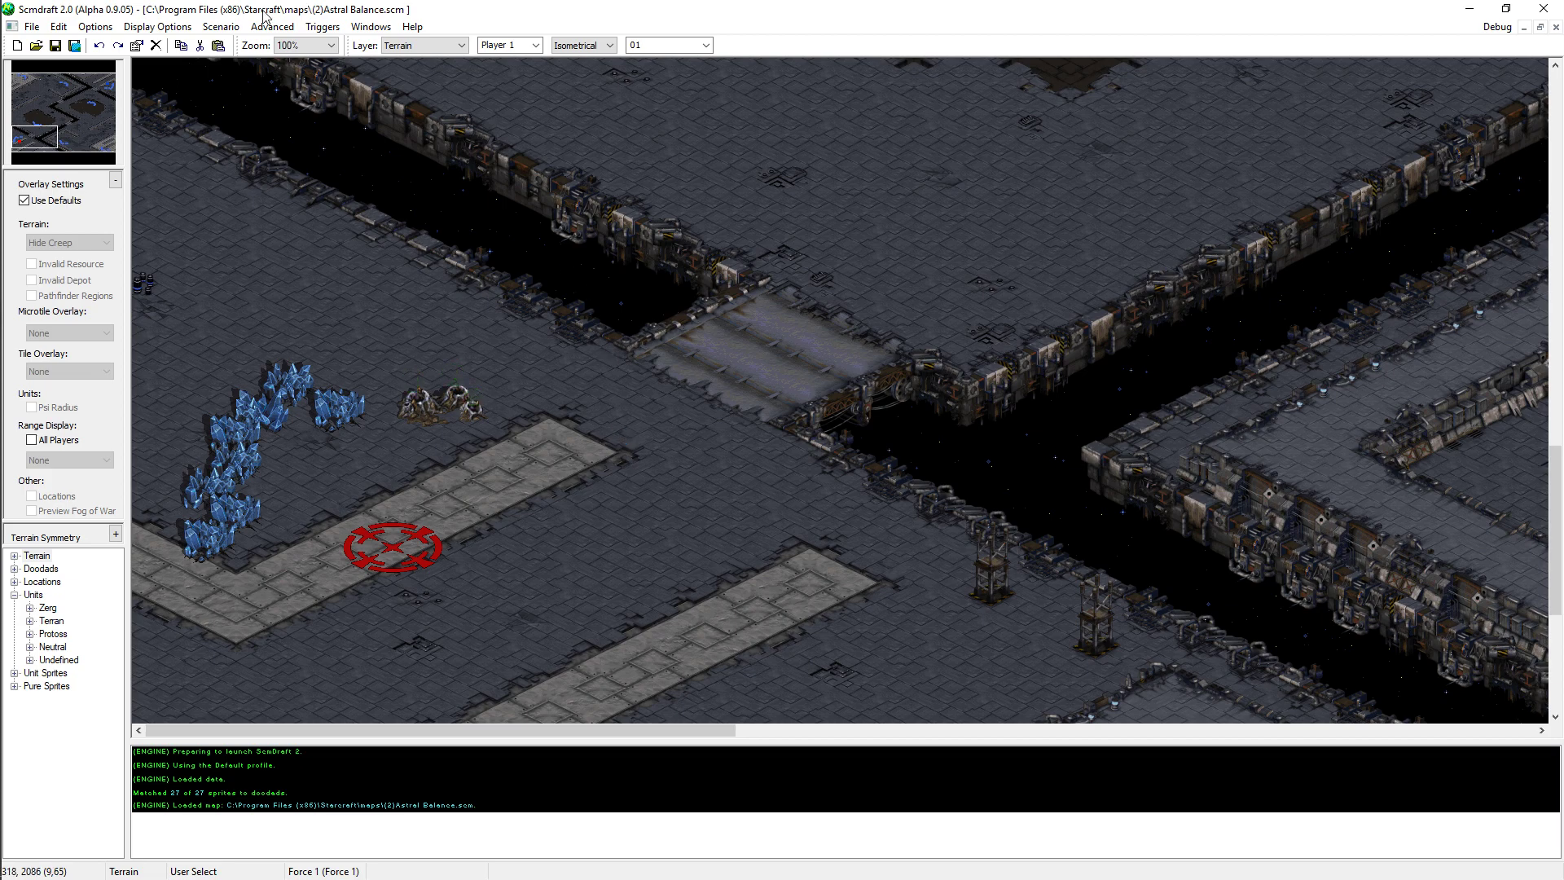
- Start a new classic trigger for Player 2 and give it the Always condition
{"action": "left_click", "coordinate": [323, 26]}
{"action": "left_click", "coordinate": [346, 45]}
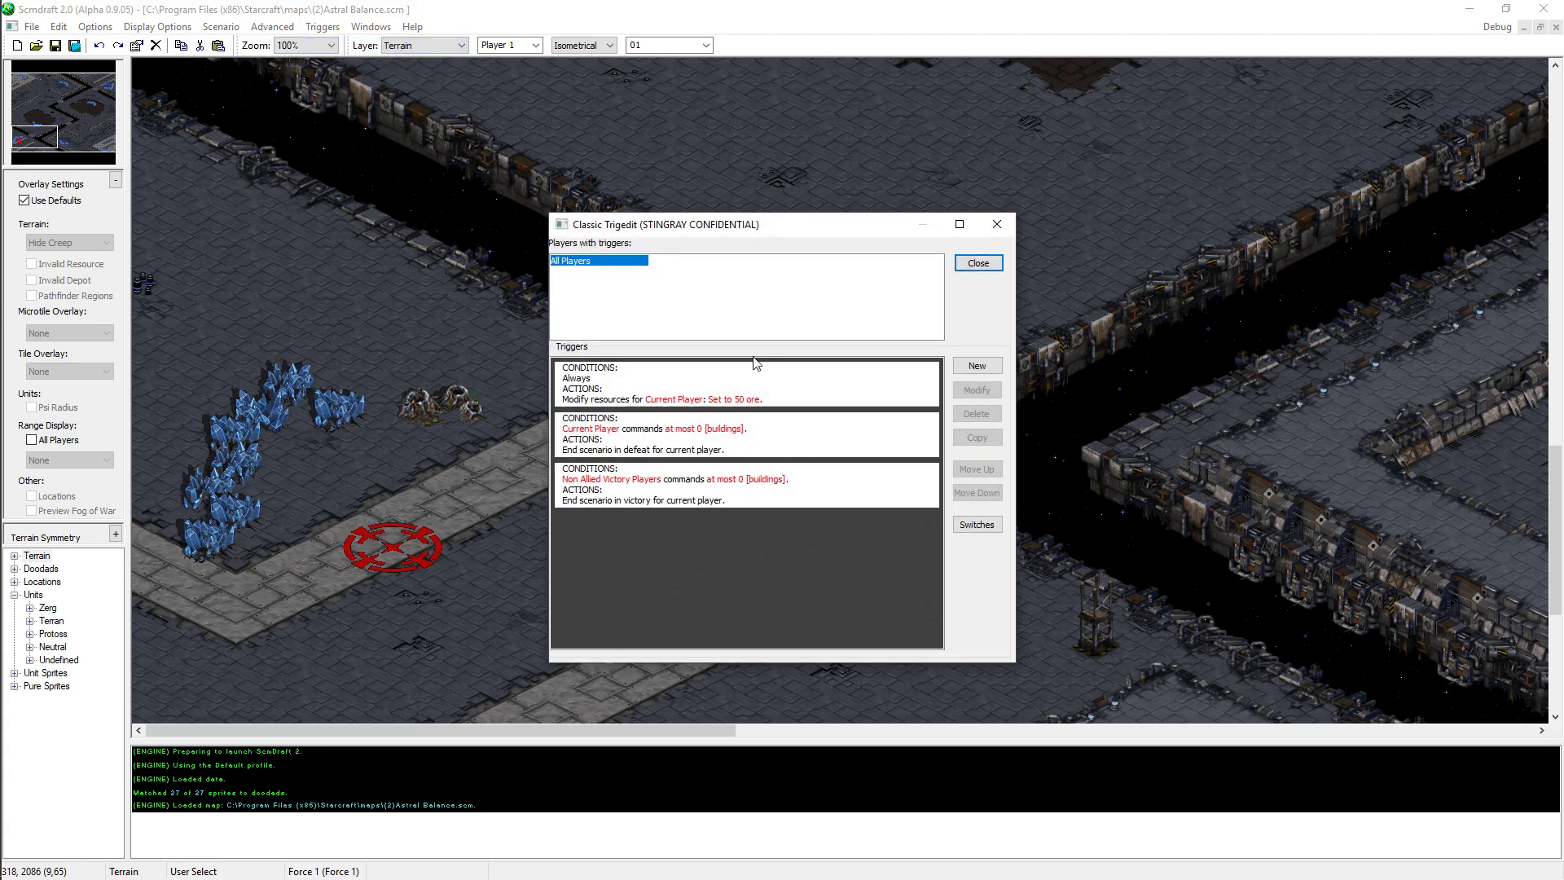
{"action": "left_click", "coordinate": [998, 369]}
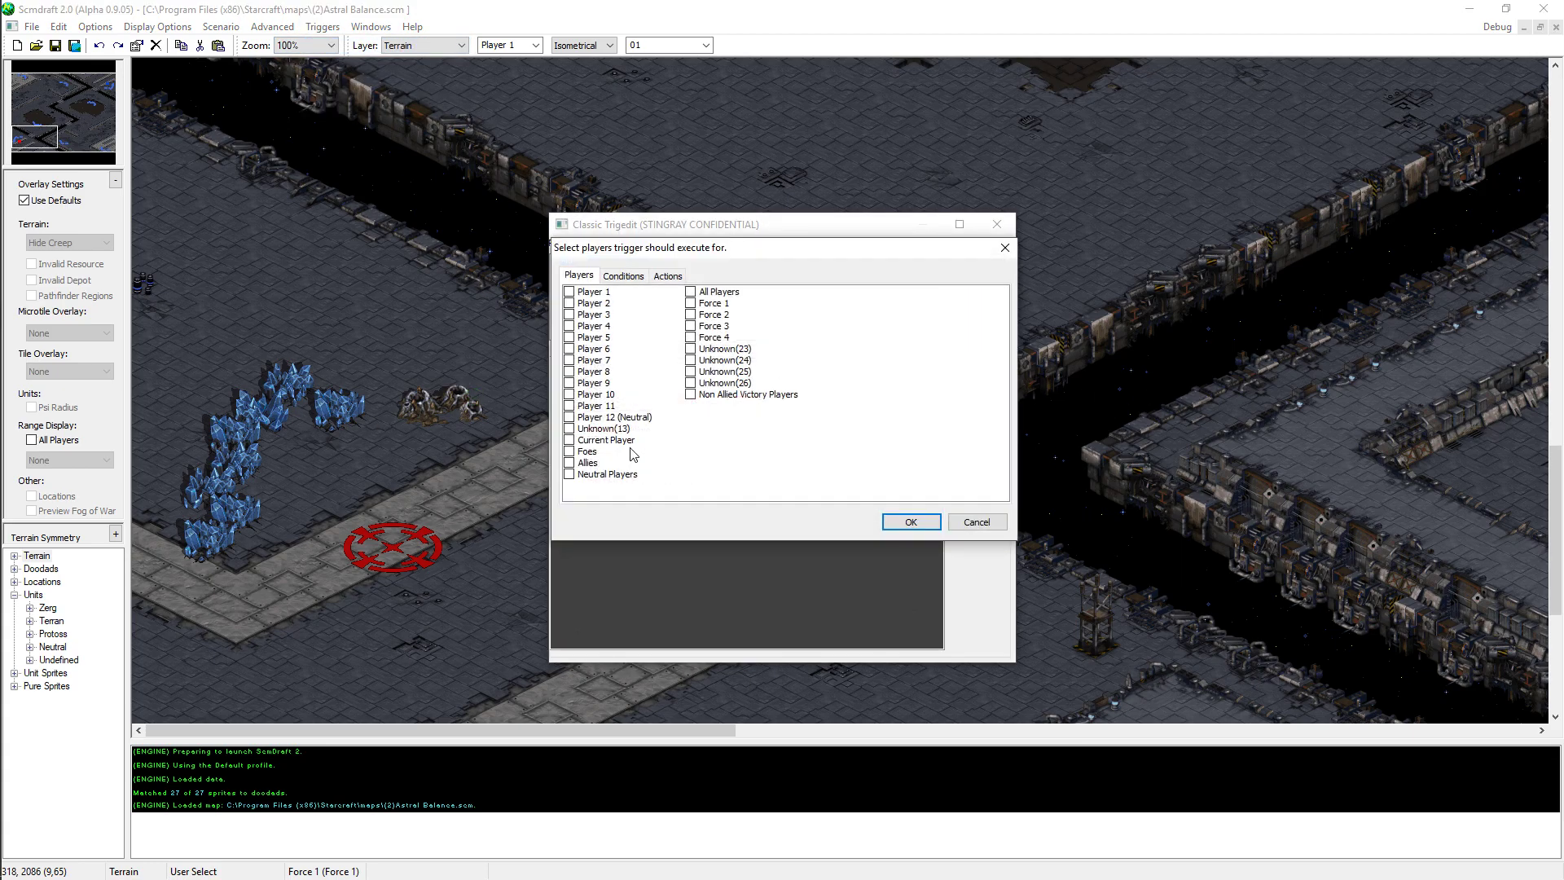
{"action": "left_click", "coordinate": [569, 303]}
{"action": "left_click", "coordinate": [623, 275]}
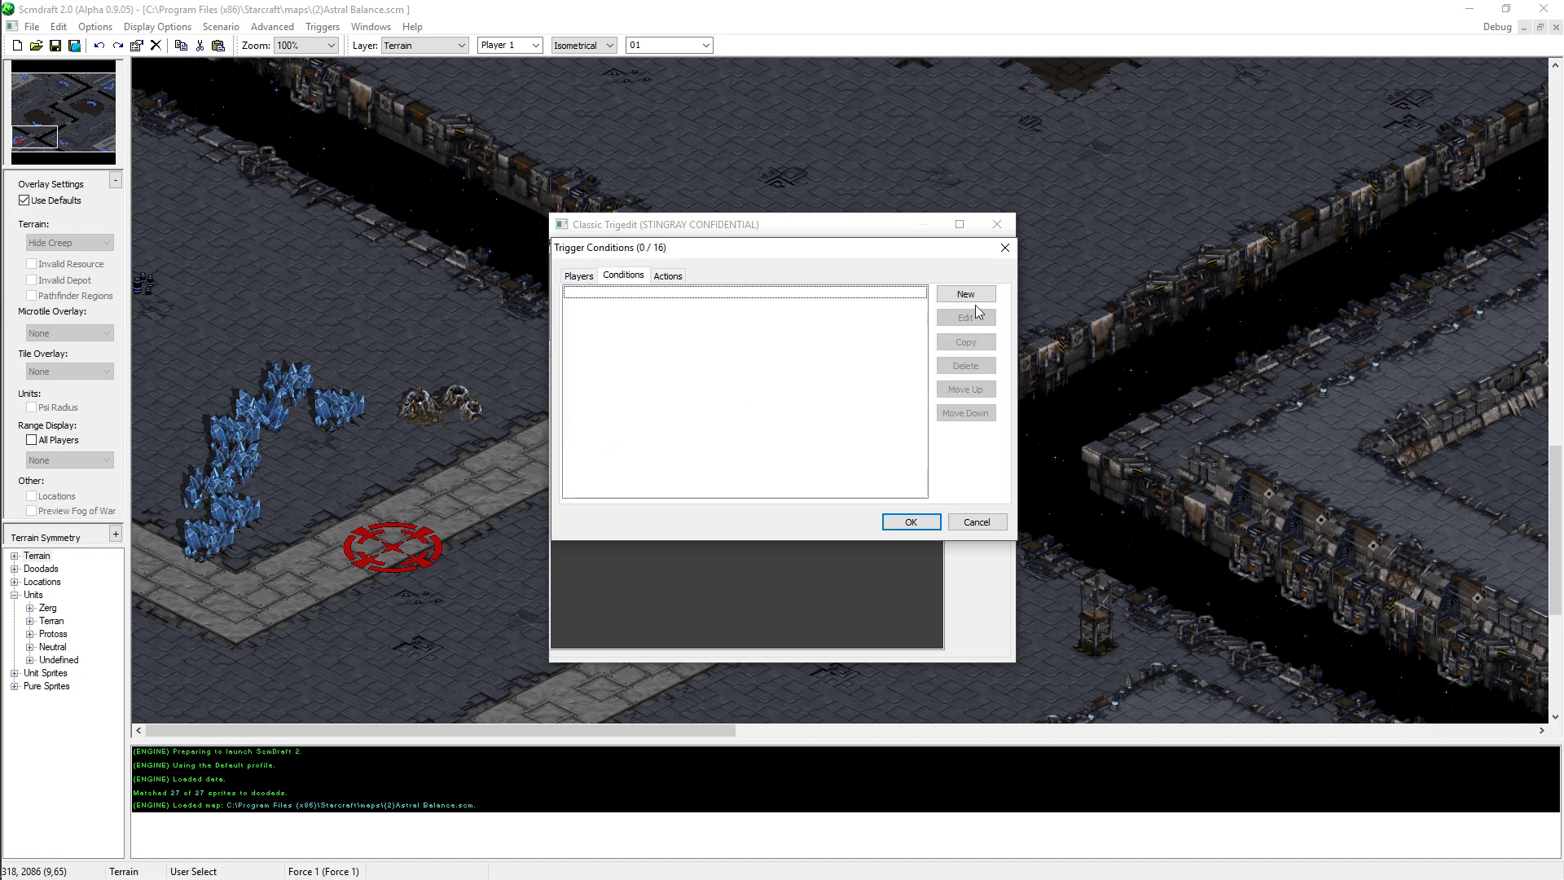
{"action": "left_click", "coordinate": [965, 293]}
{"action": "left_click", "coordinate": [893, 542]}
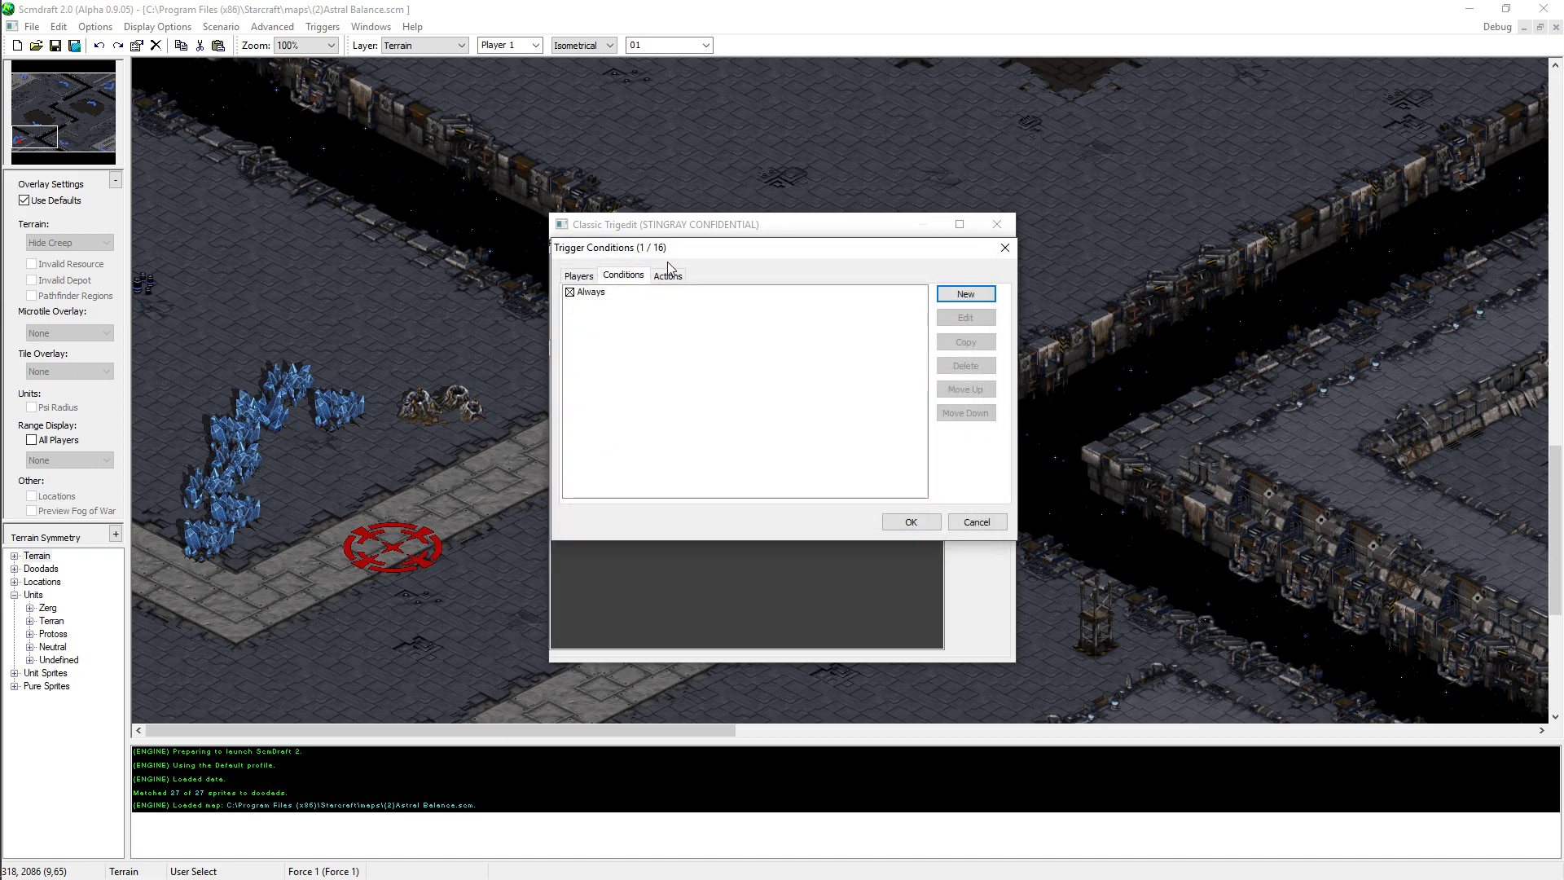
- Add a Run AI Script At Location action to the new trigger
{"action": "left_click", "coordinate": [668, 276]}
{"action": "left_click", "coordinate": [949, 295]}
{"action": "left_click", "coordinate": [676, 305]}
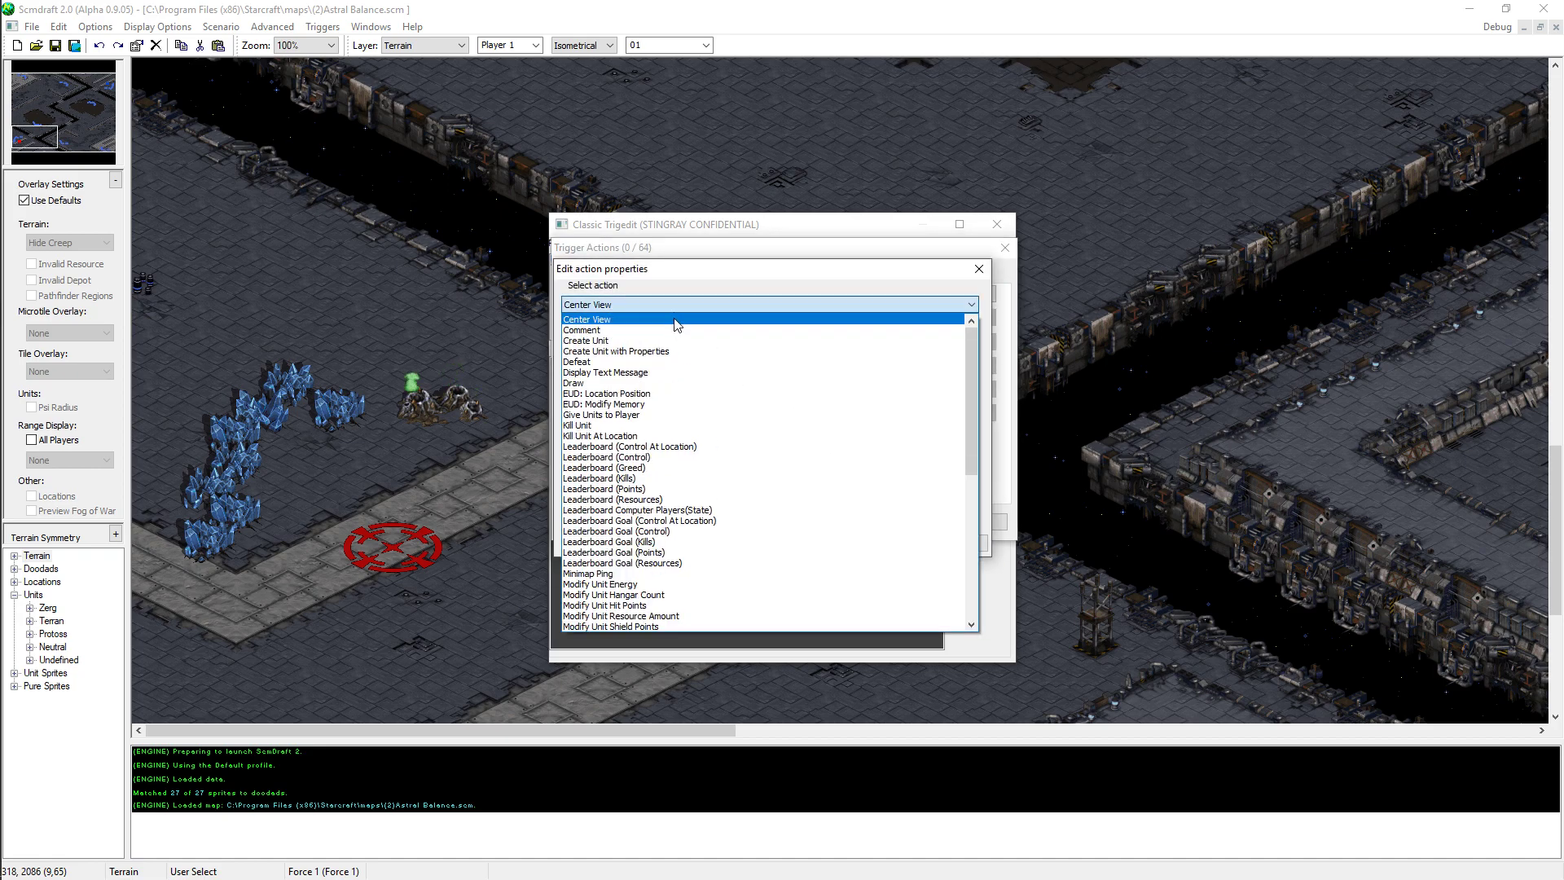
{"action": "left_click", "coordinate": [675, 316]}
{"action": "key", "text": "r"}
{"action": "key", "text": "r"}
{"action": "key", "text": "r"}
{"action": "key", "text": "r"}
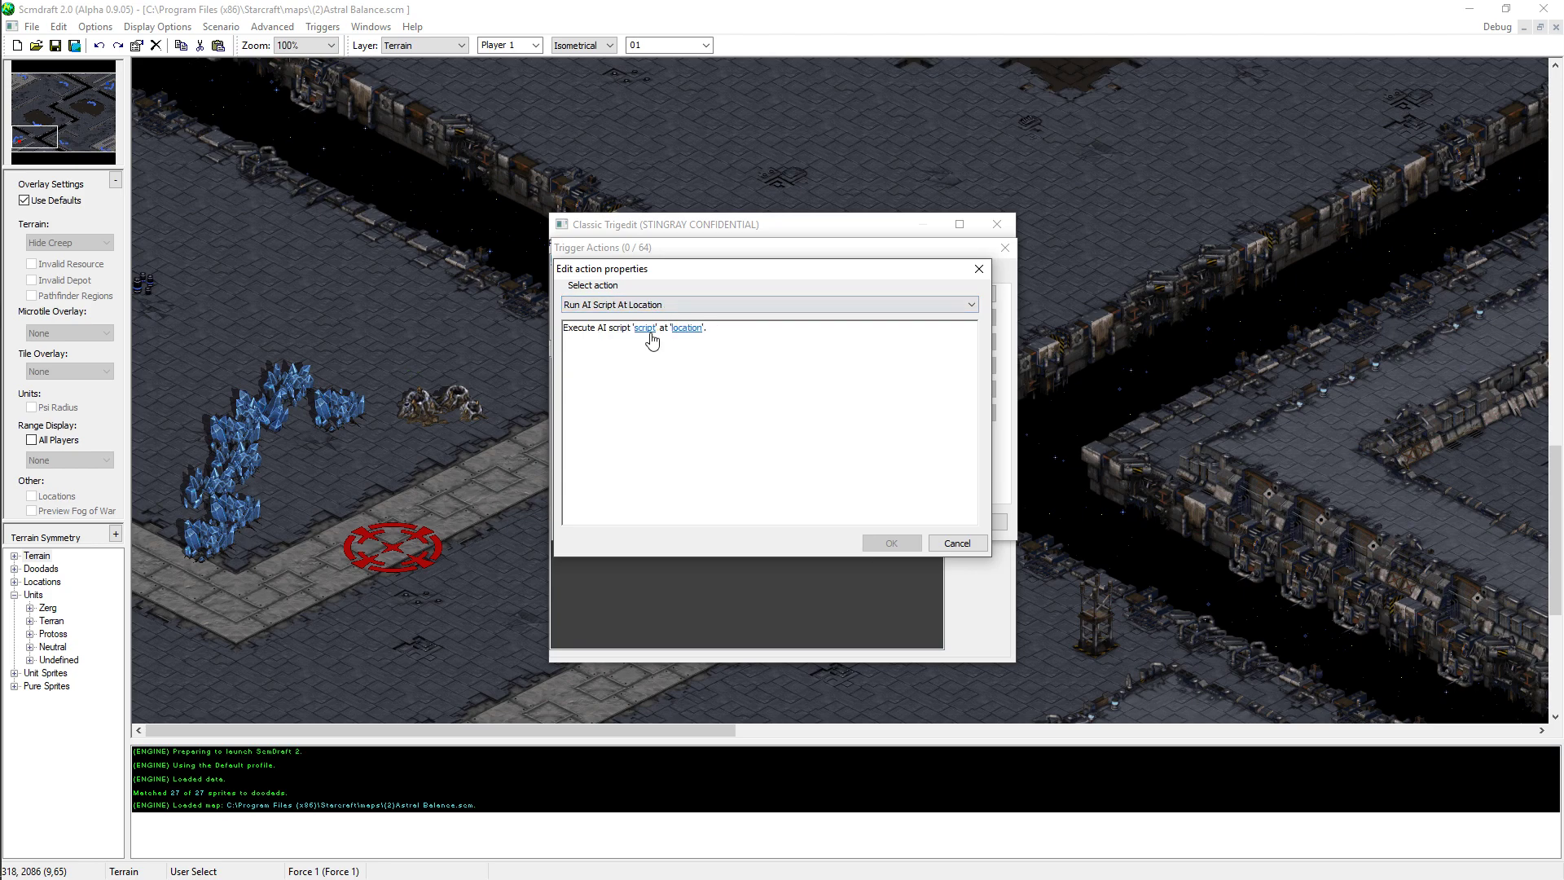
- Browse the available AI scripts for the action and choose Protoss Campaign Easy
{"action": "left_click", "coordinate": [649, 330]}
{"action": "left_click_drag", "start_coordinate": [828, 363], "coordinate": [813, 439]}
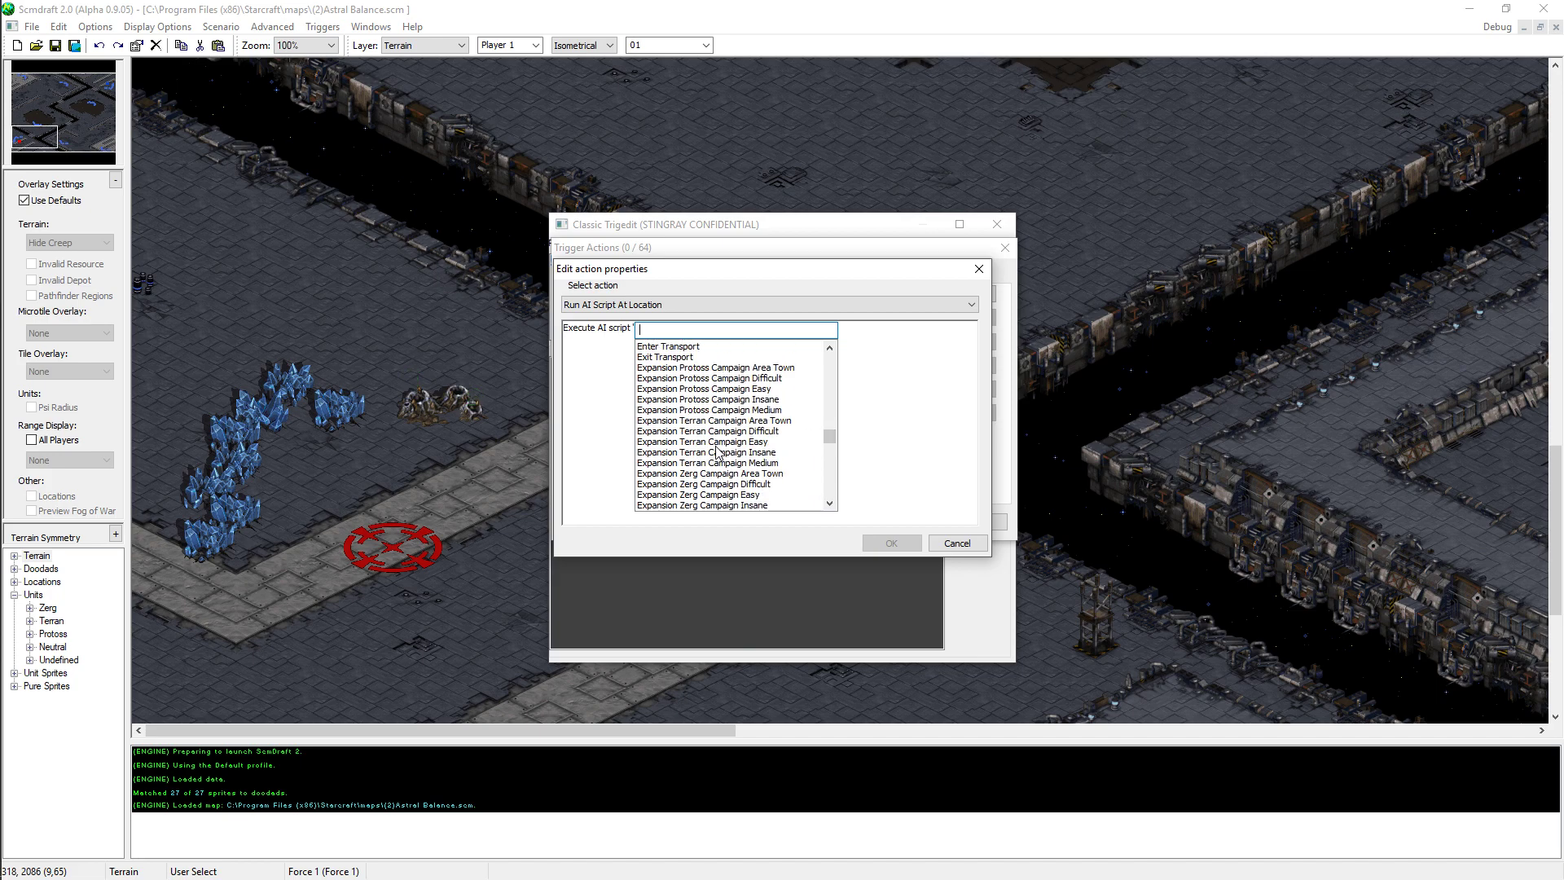
{"action": "scroll", "coordinate": [720, 453], "scroll_direction": "down", "scroll_amount": 1}
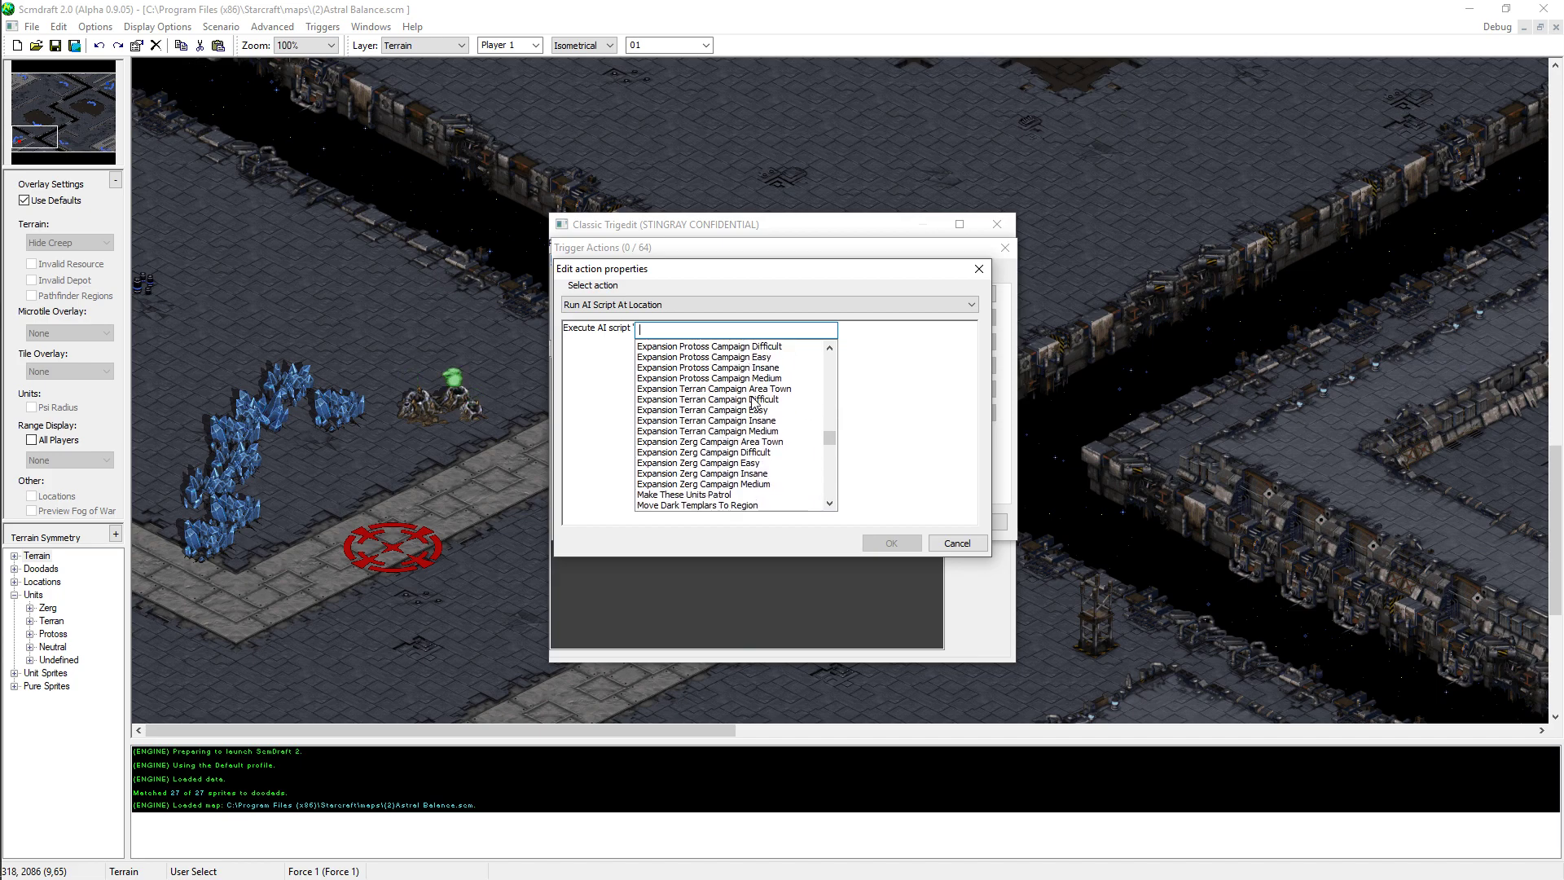
{"action": "scroll", "coordinate": [764, 464], "scroll_direction": "up", "scroll_amount": 2}
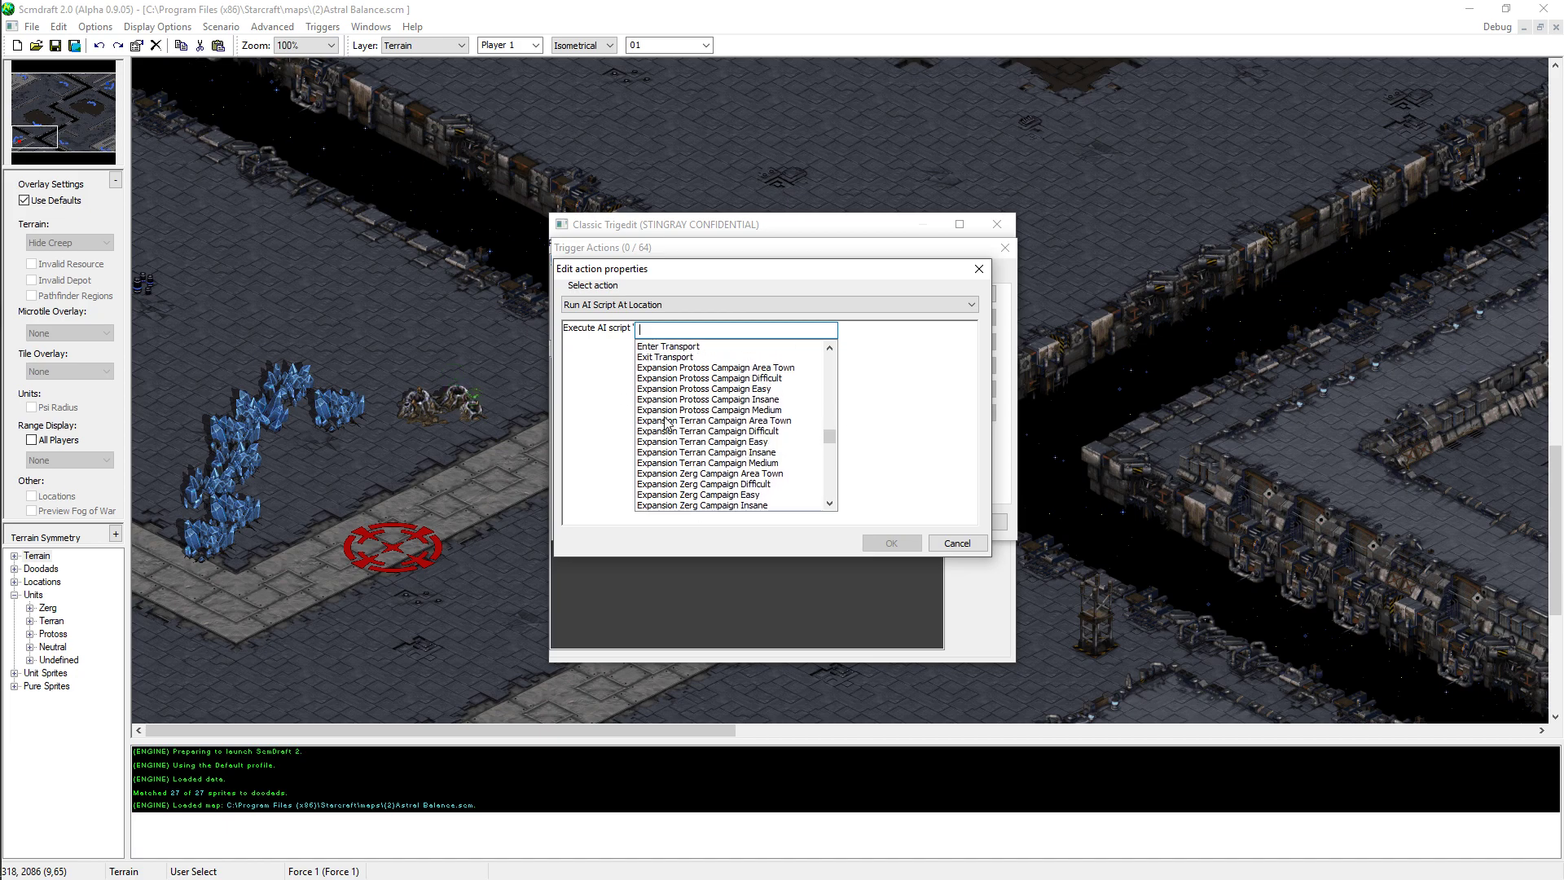
{"action": "scroll", "coordinate": [678, 411], "scroll_direction": "down", "scroll_amount": 1}
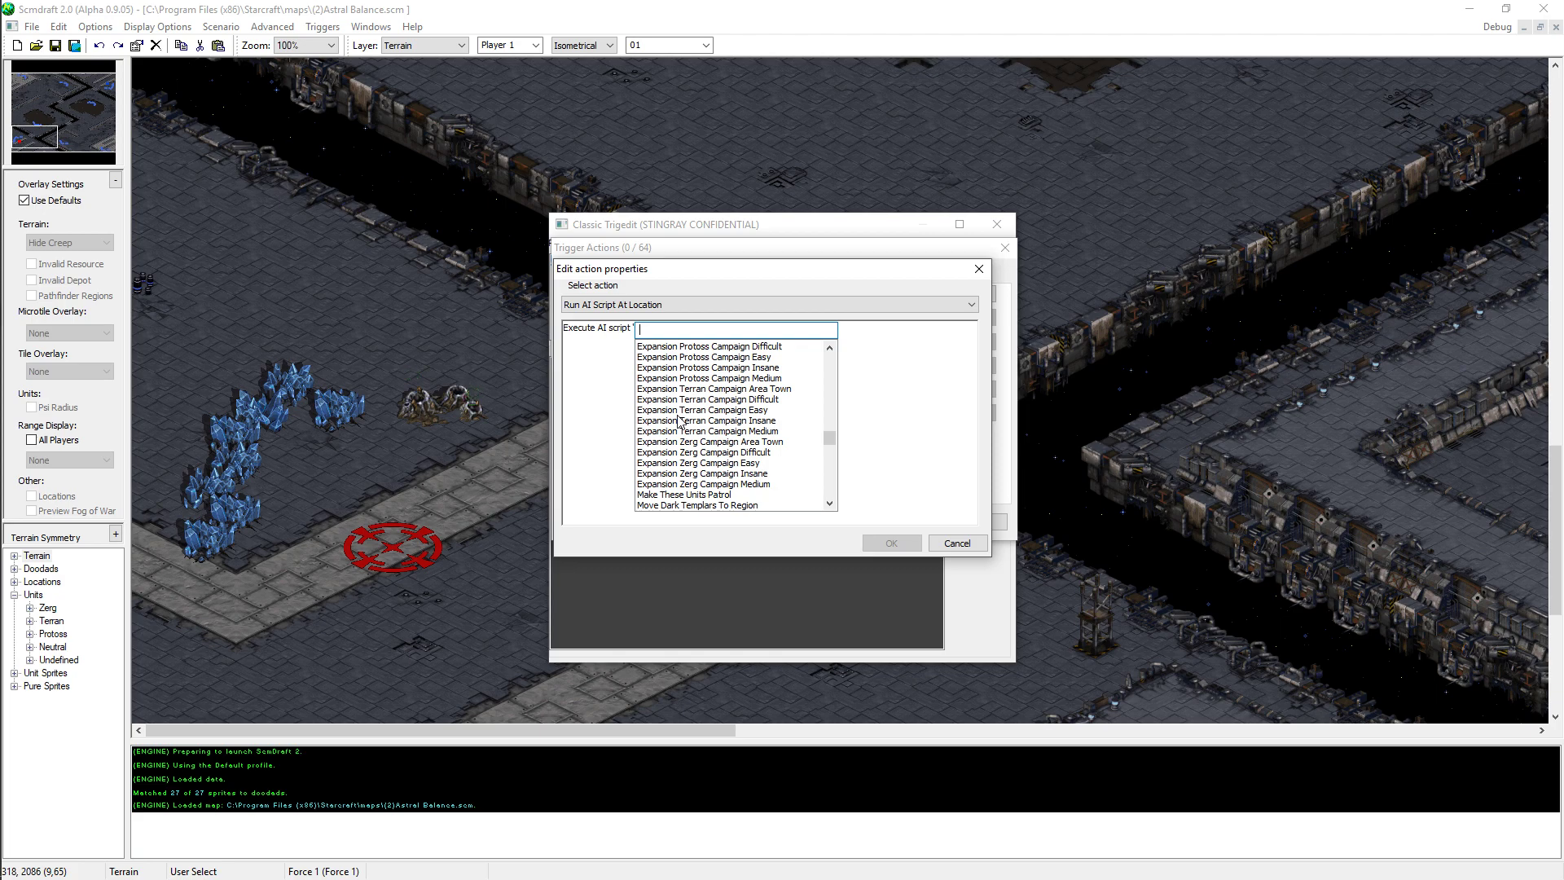
{"action": "scroll", "coordinate": [678, 417], "scroll_direction": "down", "scroll_amount": 2}
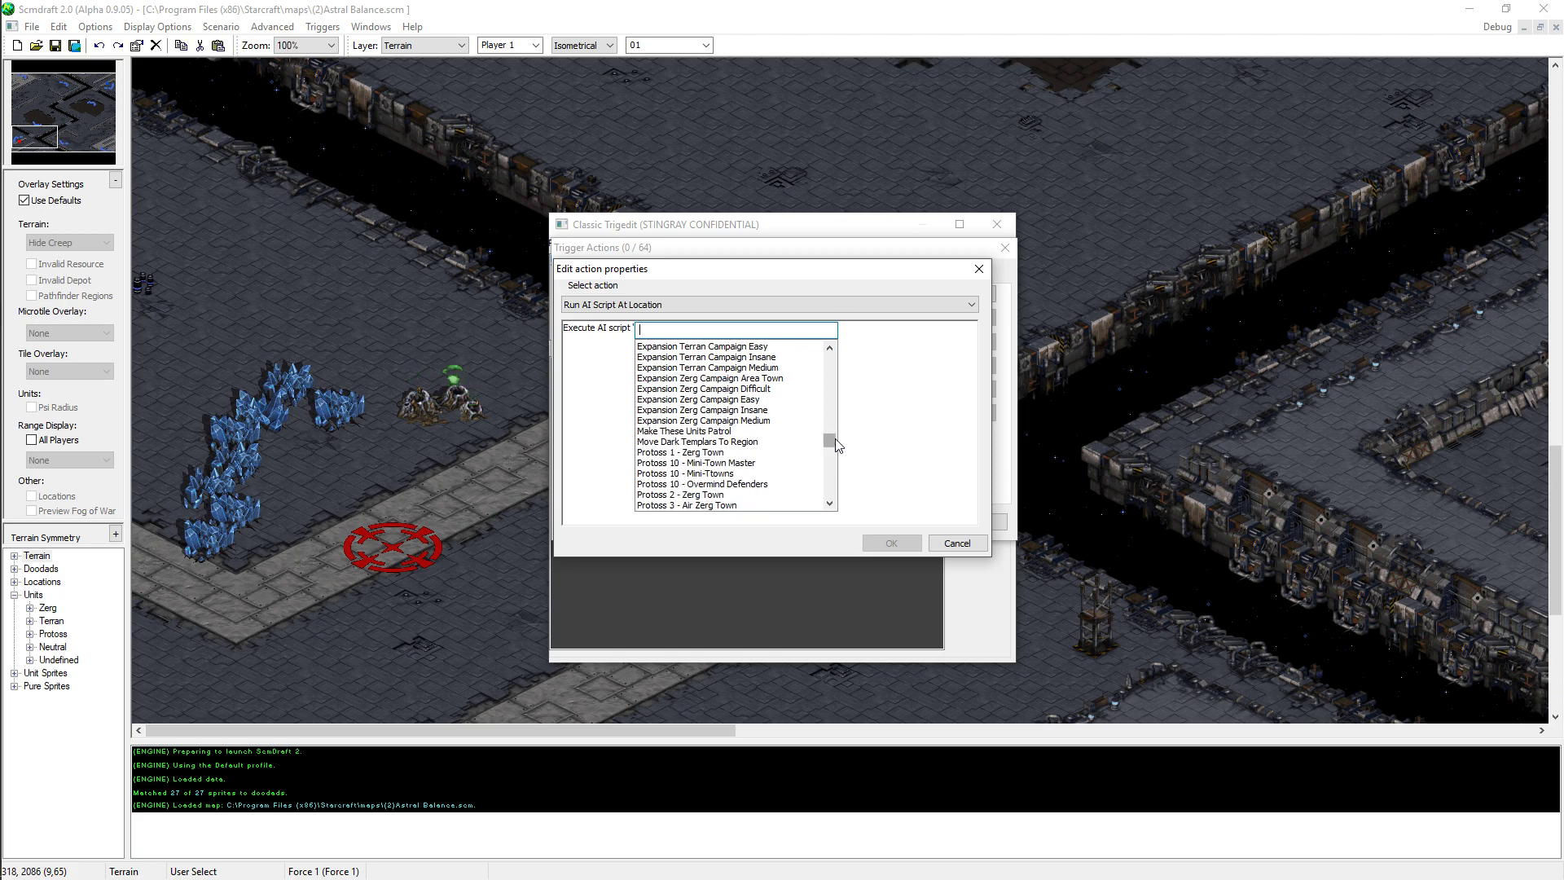
{"action": "mouse_move", "coordinate": [836, 439]}
{"action": "left_mouse_down"}
{"action": "mouse_move", "coordinate": [834, 479]}
{"action": "mouse_move", "coordinate": [831, 454]}
{"action": "left_mouse_up"}
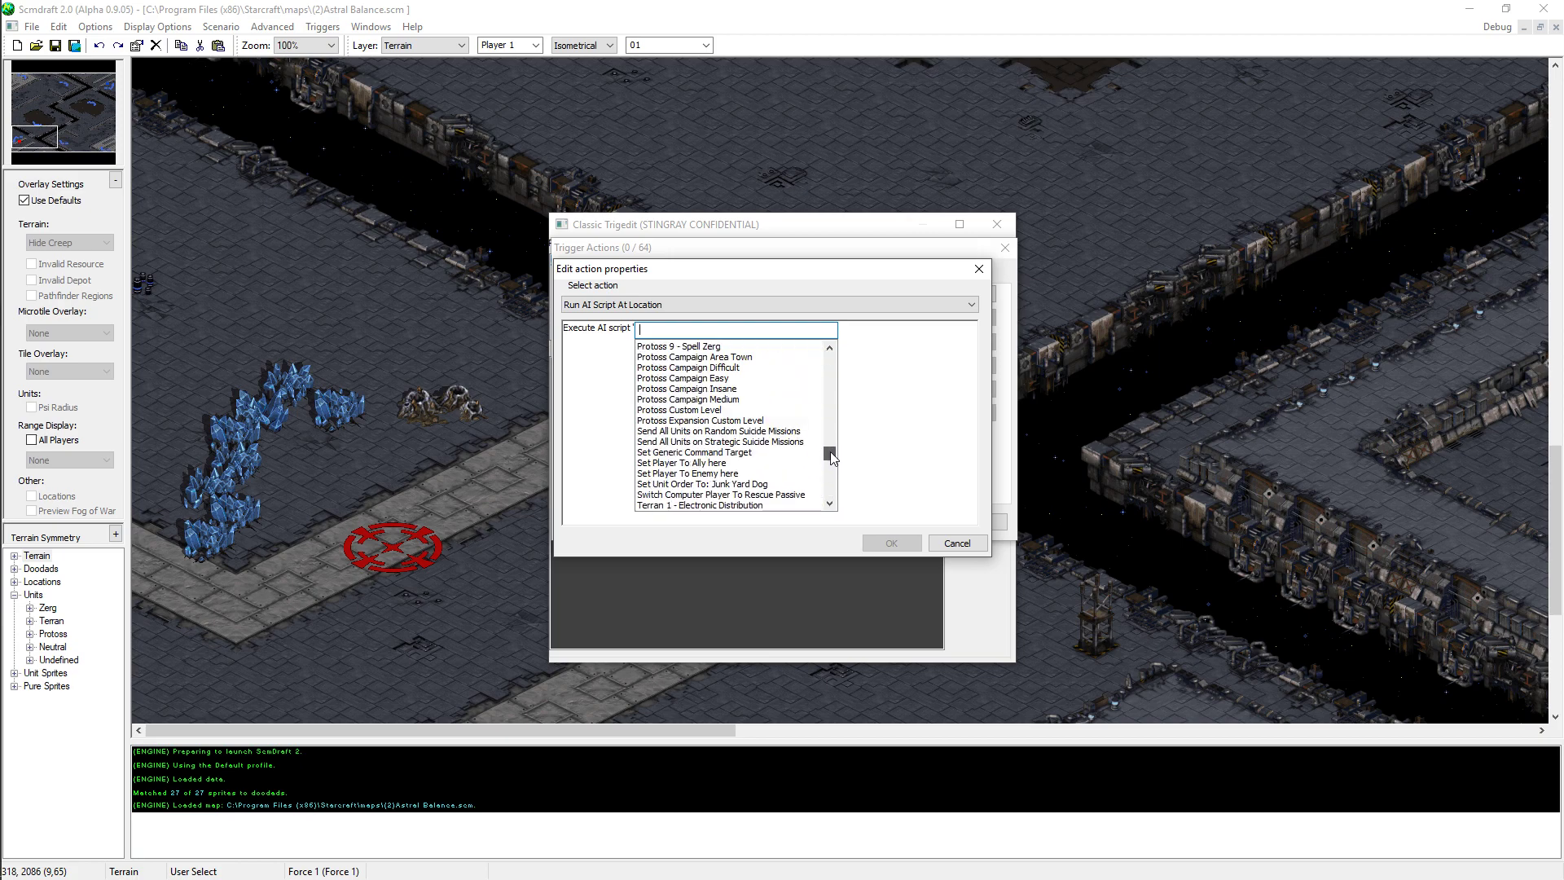
{"action": "left_click", "coordinate": [706, 379]}
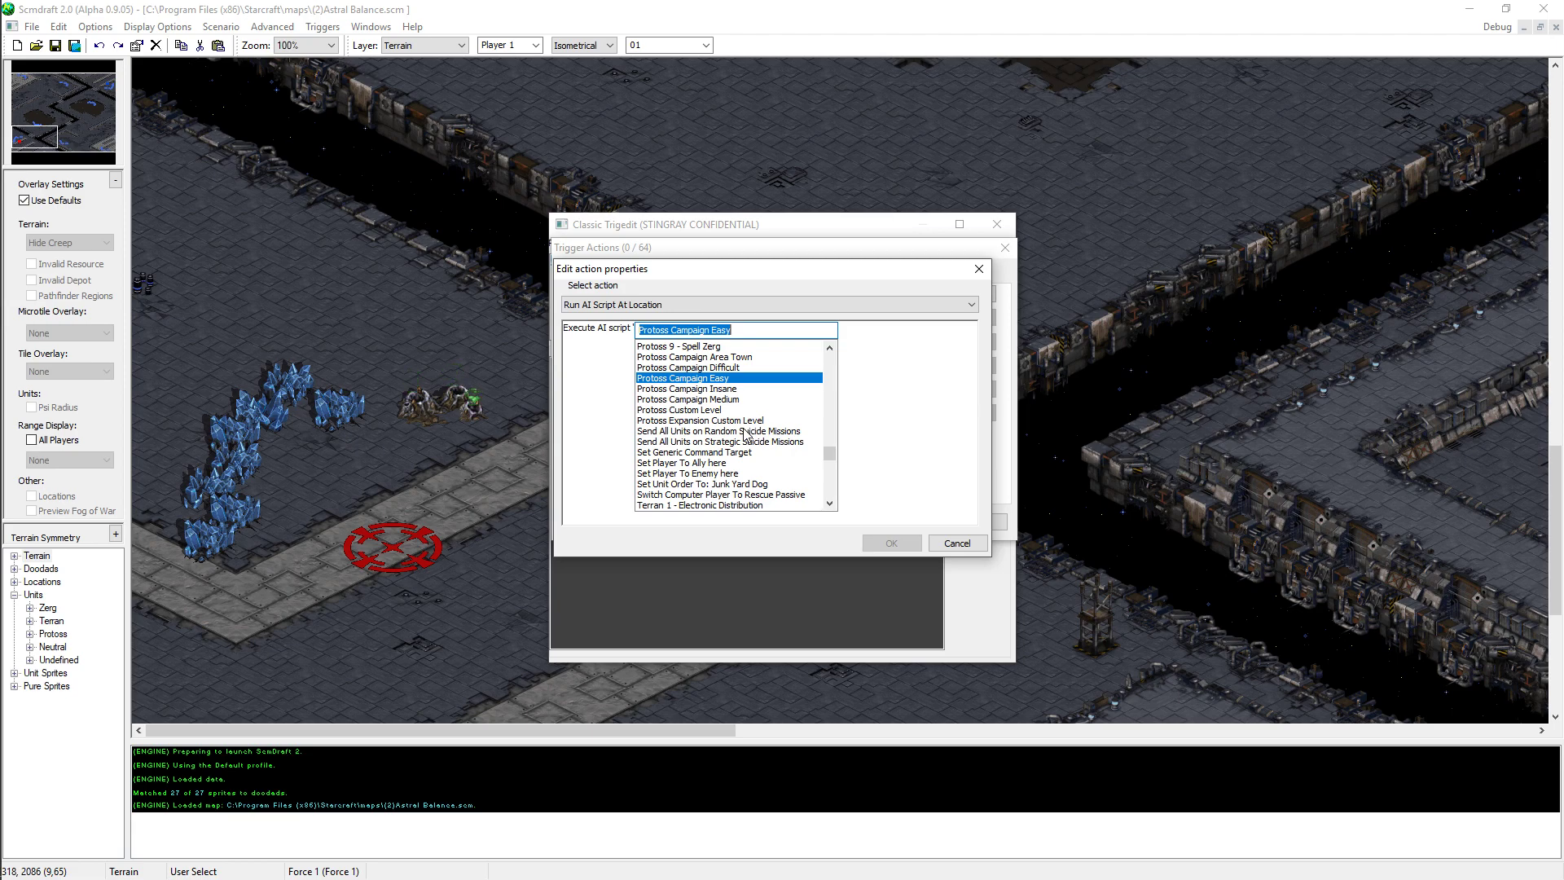
- Try Protoss Campaign Medium as the action's AI script, discard the new trigger and close the trigger editor
{"action": "scroll", "coordinate": [724, 432], "scroll_direction": "up", "scroll_amount": 2}
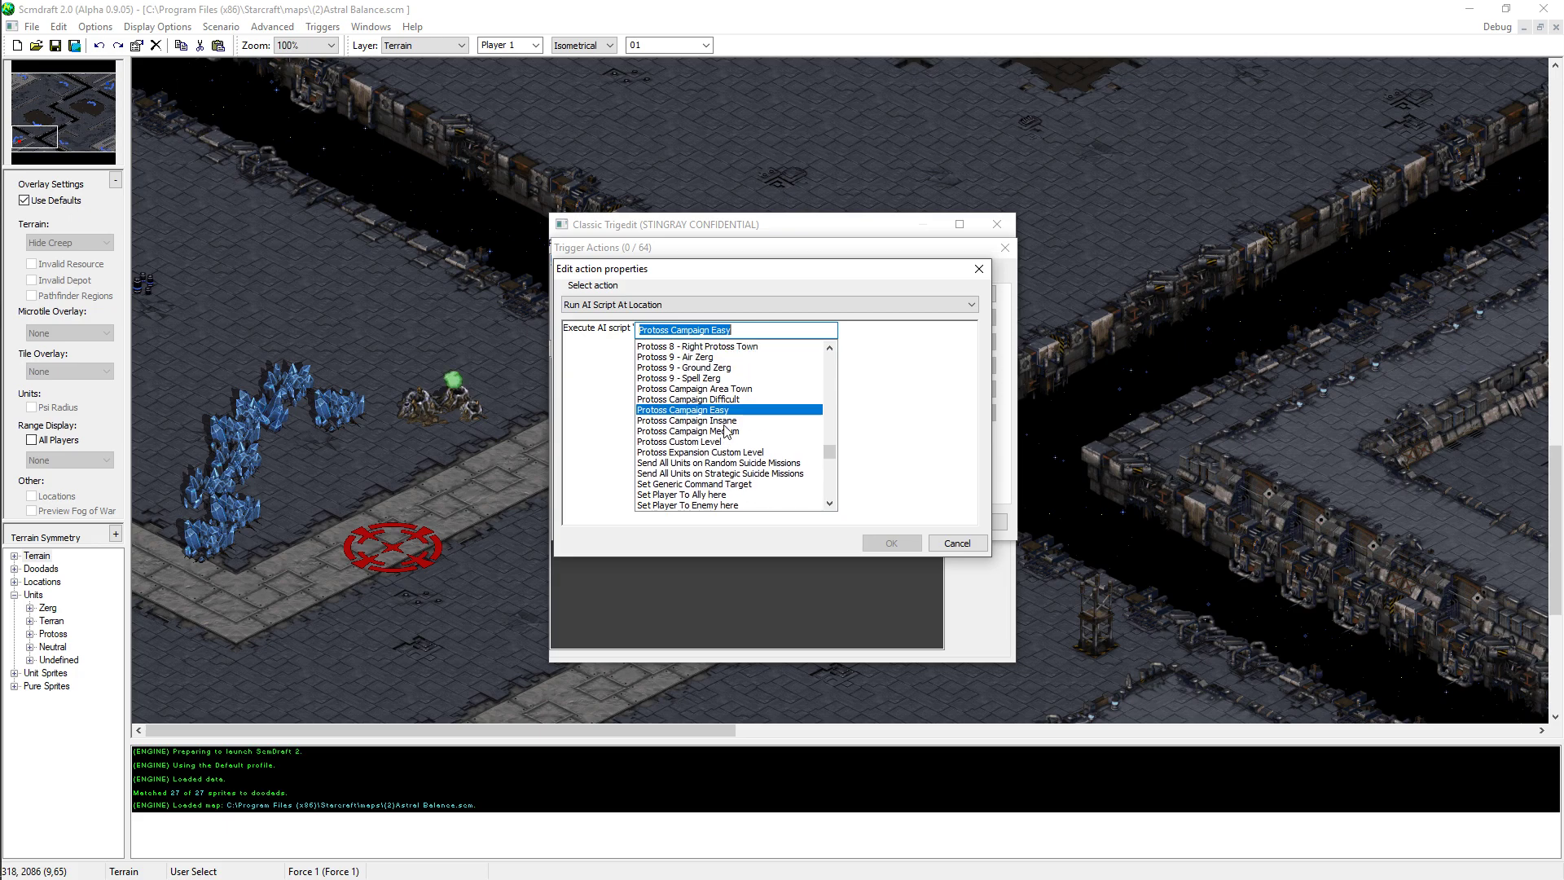
{"action": "scroll", "coordinate": [725, 432], "scroll_direction": "down", "scroll_amount": 2}
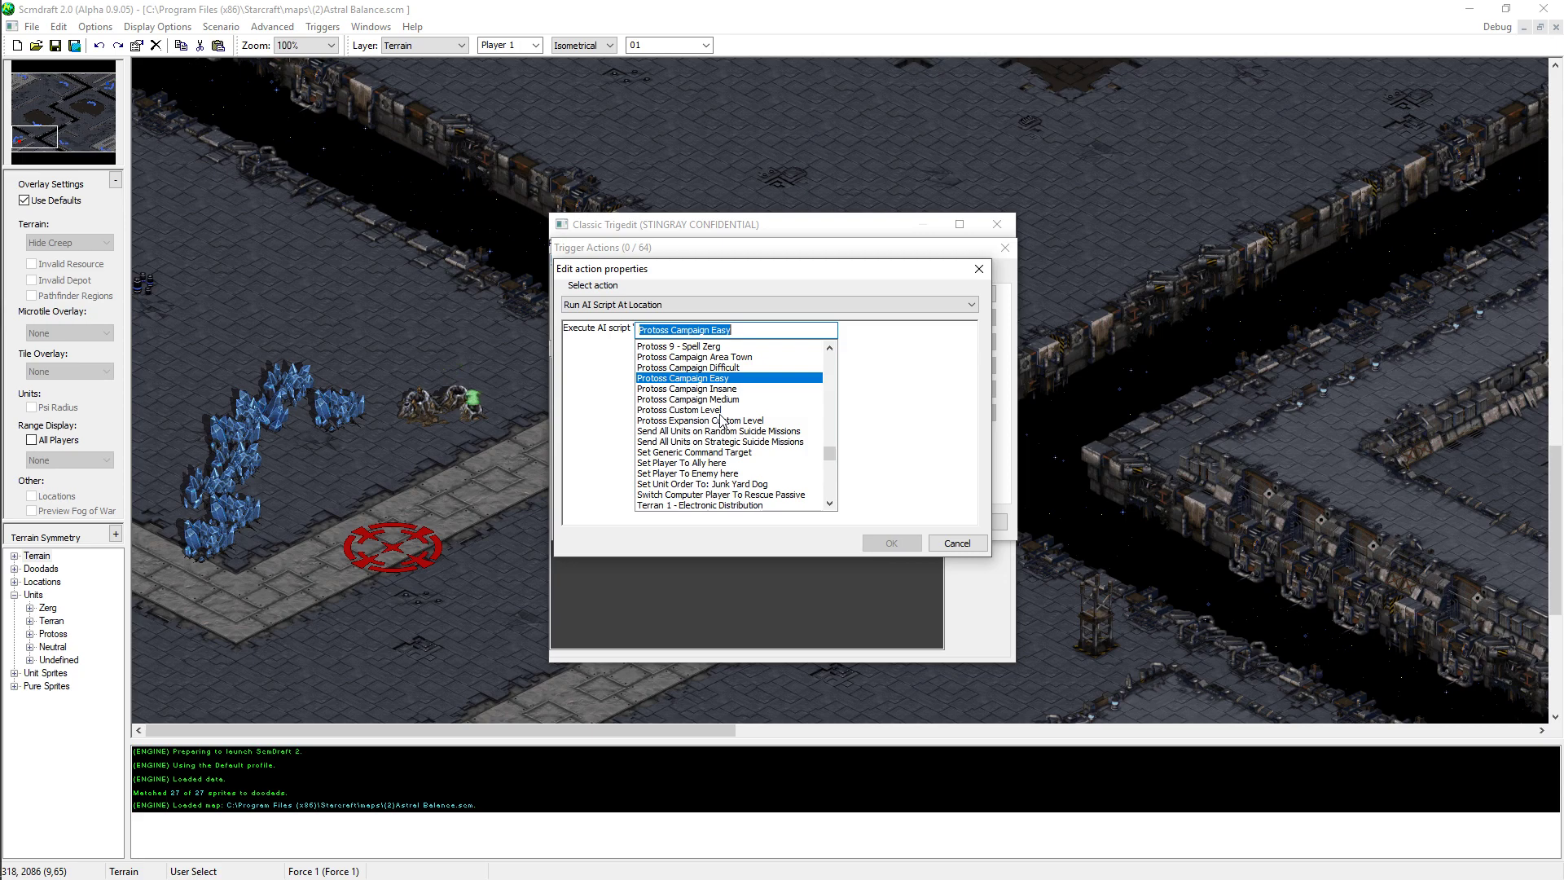
{"action": "scroll", "coordinate": [720, 419], "scroll_direction": "down", "scroll_amount": 2}
{"action": "scroll", "coordinate": [717, 411], "scroll_direction": "up", "scroll_amount": 2}
{"action": "left_click", "coordinate": [717, 399]}
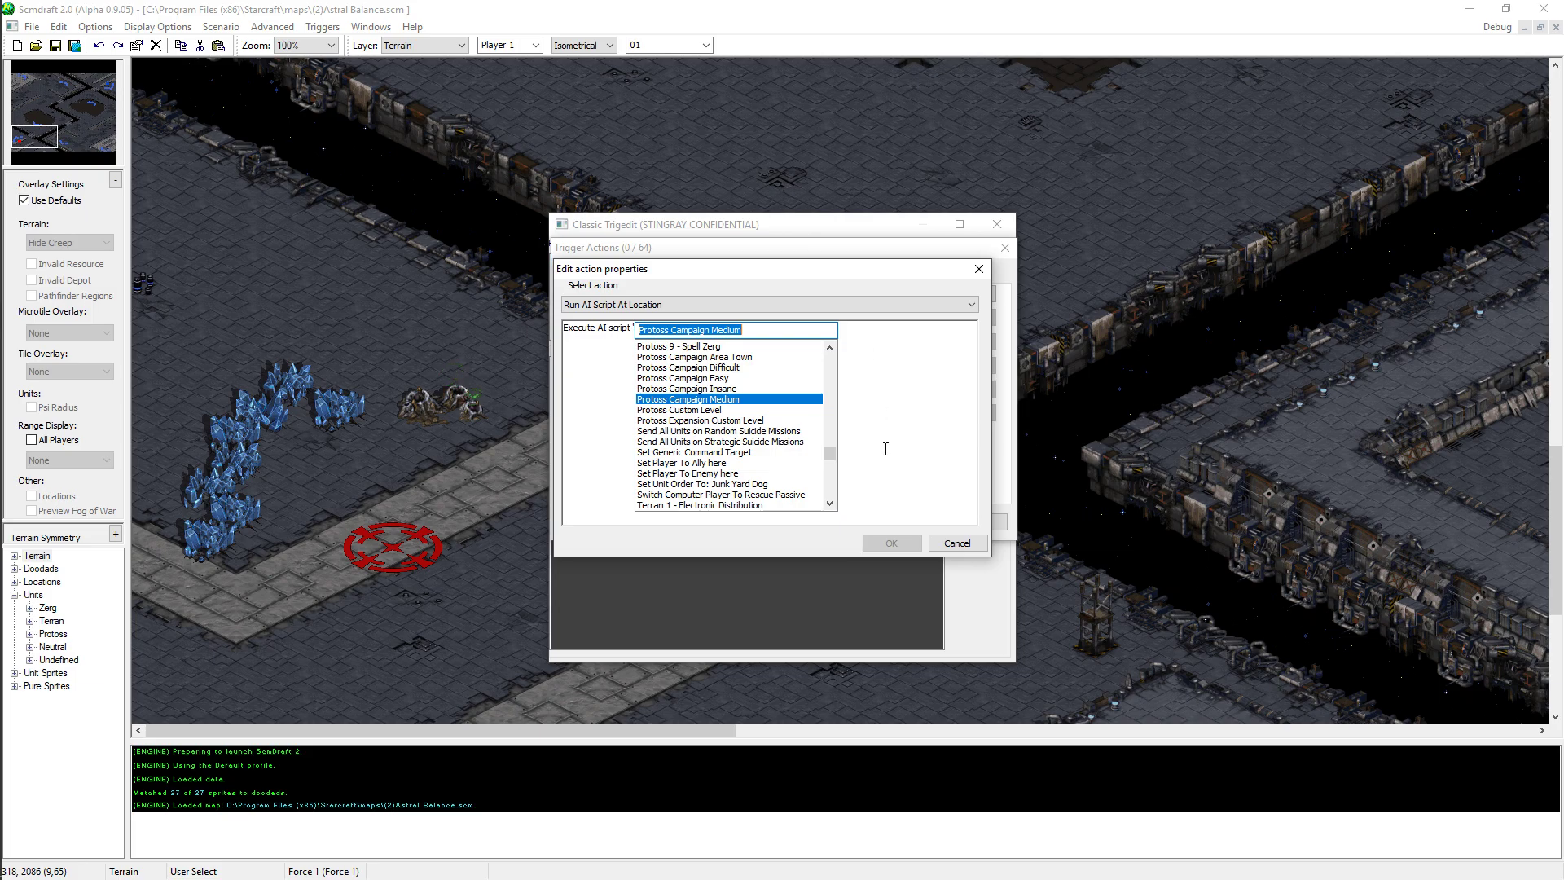
{"action": "left_click", "coordinate": [957, 542]}
{"action": "left_click", "coordinate": [984, 526]}
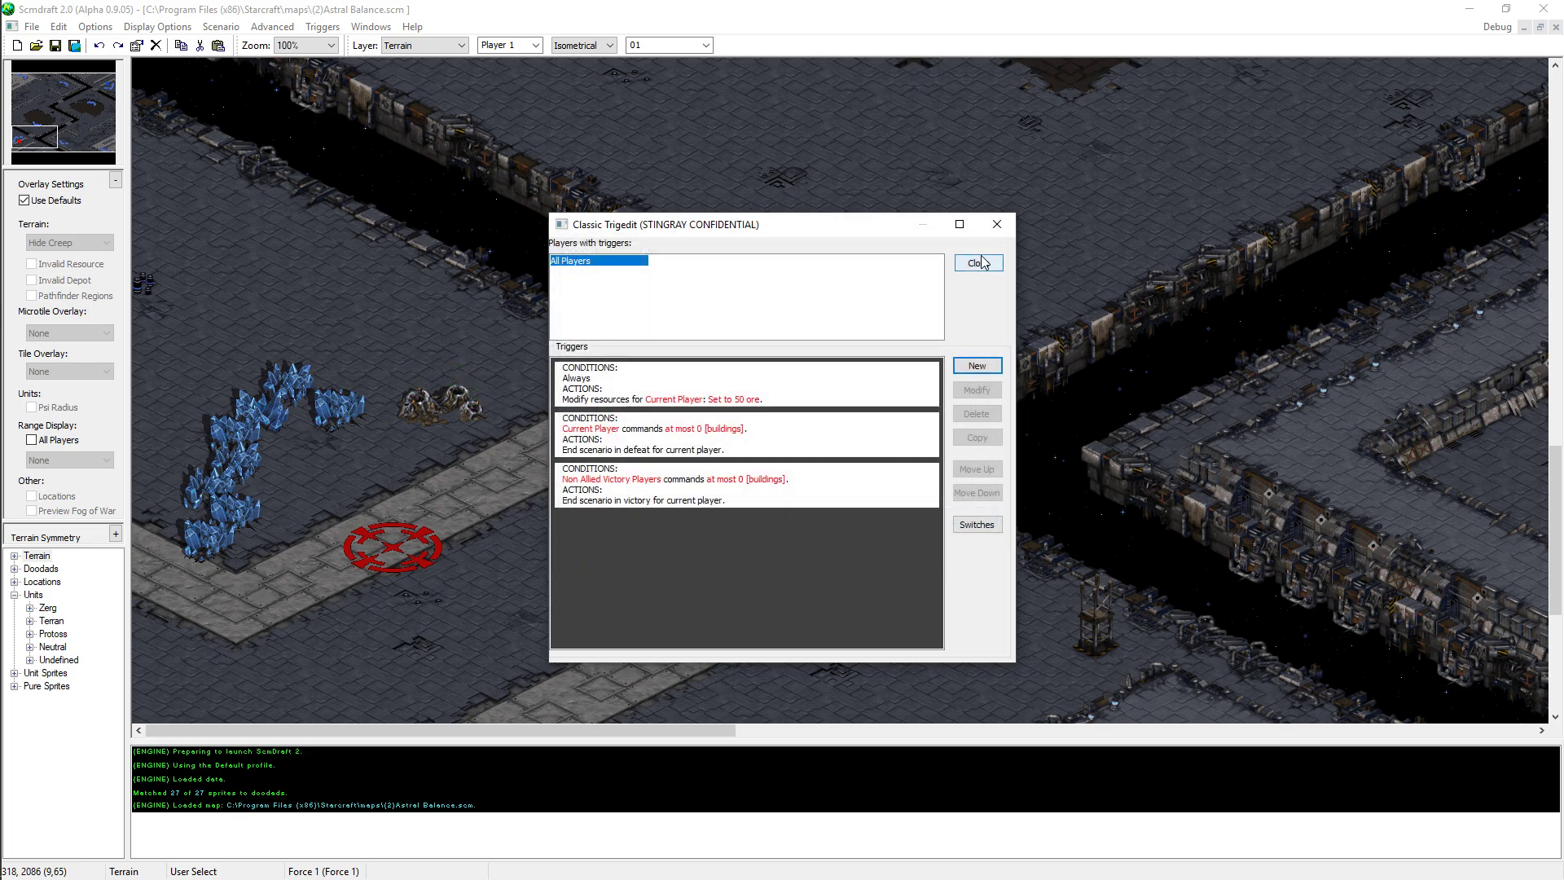
{"action": "left_click", "coordinate": [978, 264]}
- Open the map's unit settings and show those of the Protoss Arbiter among the Protoss air units
{"action": "left_click", "coordinate": [221, 26]}
{"action": "left_click", "coordinate": [244, 59]}
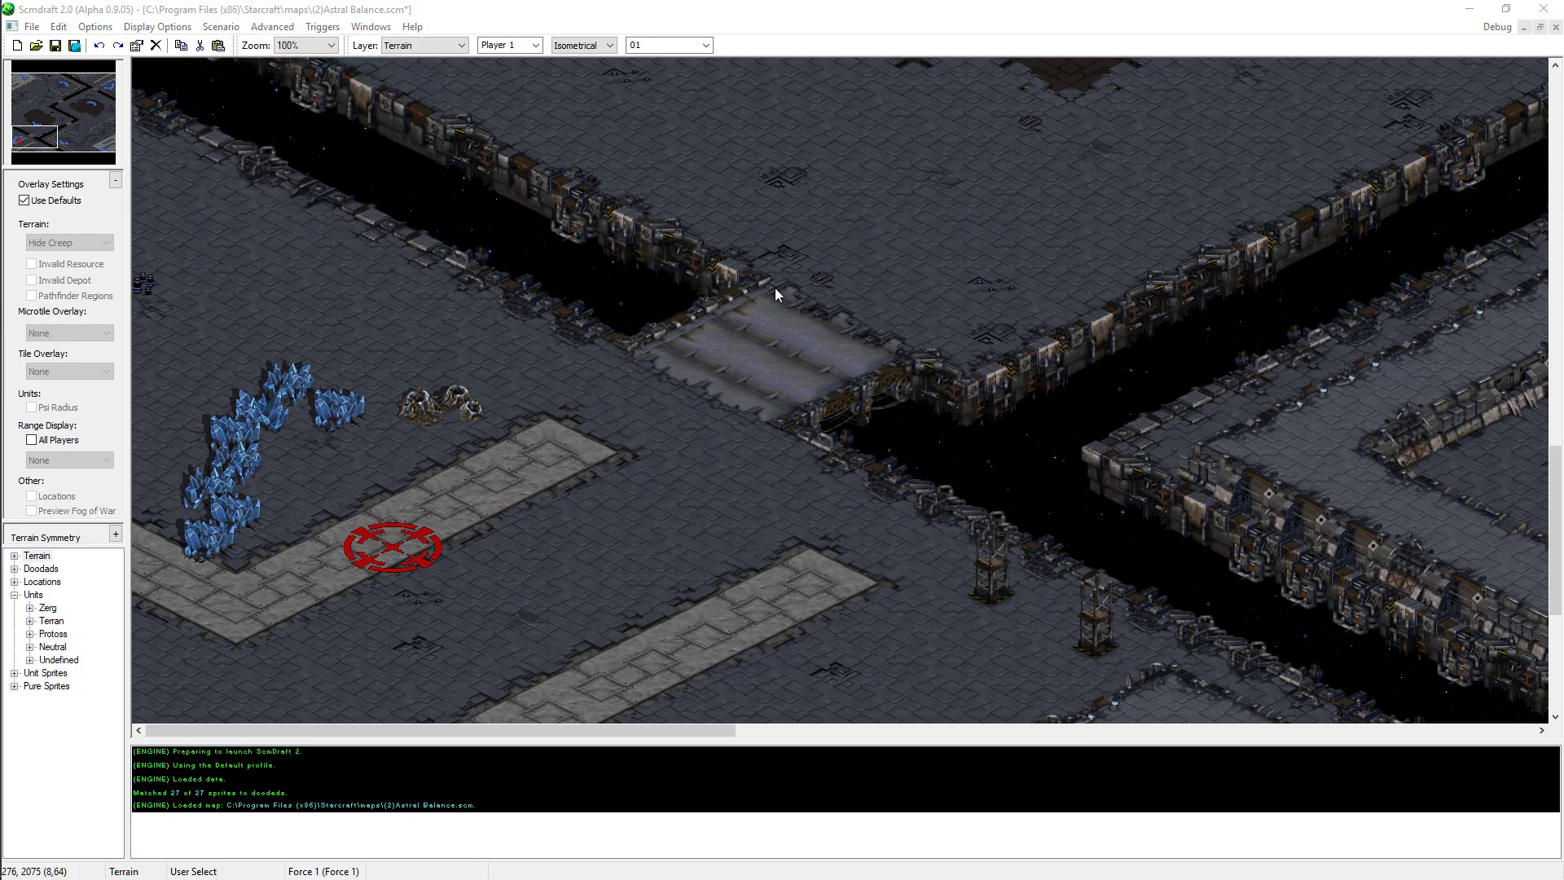
{"action": "left_click", "coordinate": [603, 255]}
{"action": "double_click", "coordinate": [521, 305]}
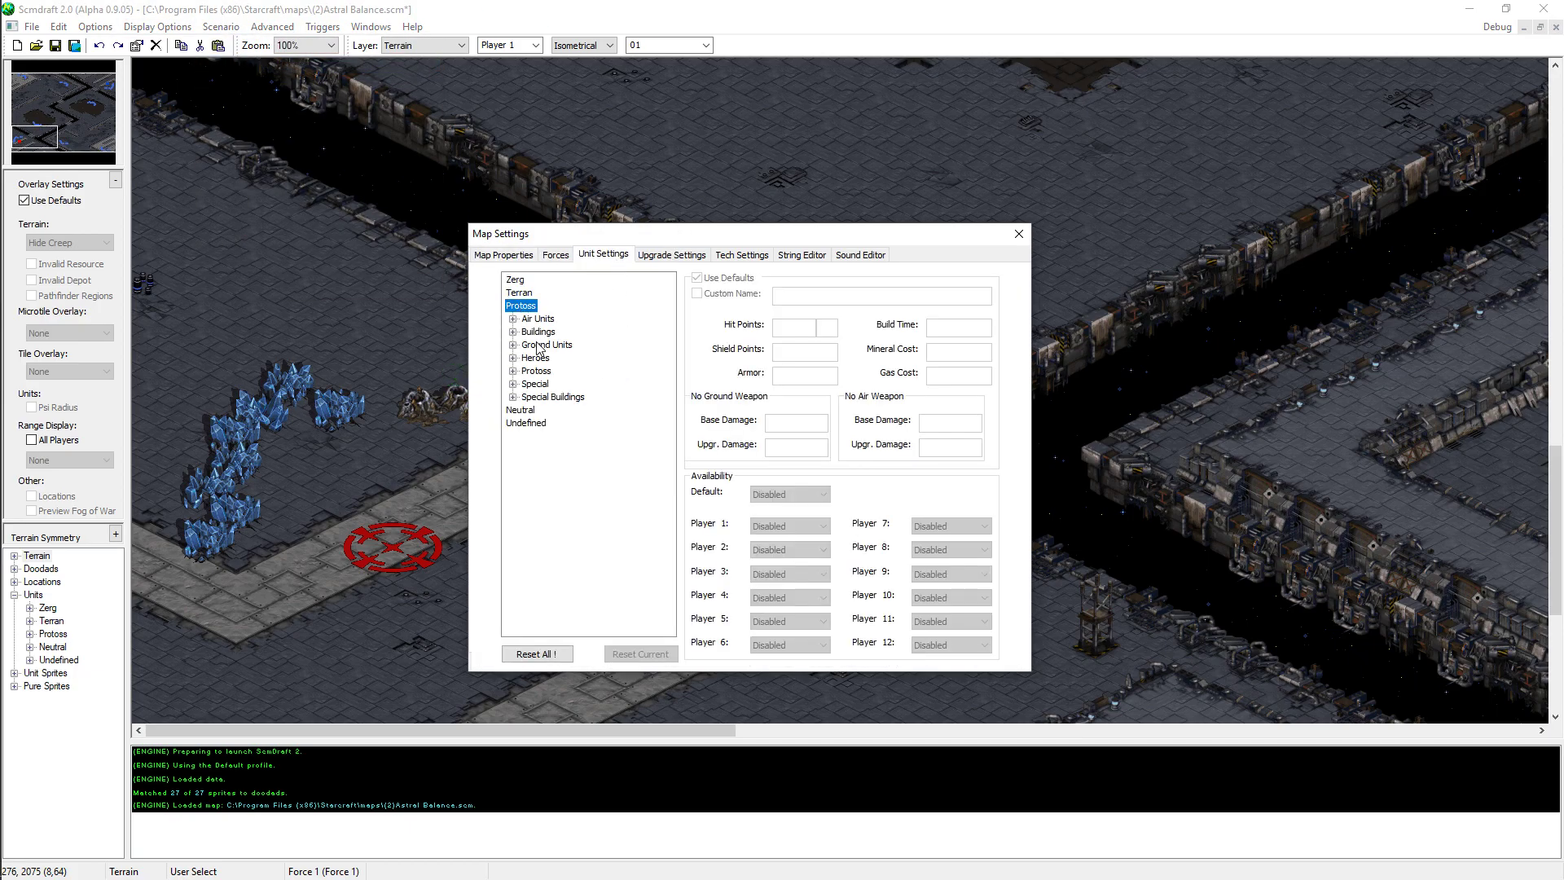
{"action": "double_click", "coordinate": [535, 347]}
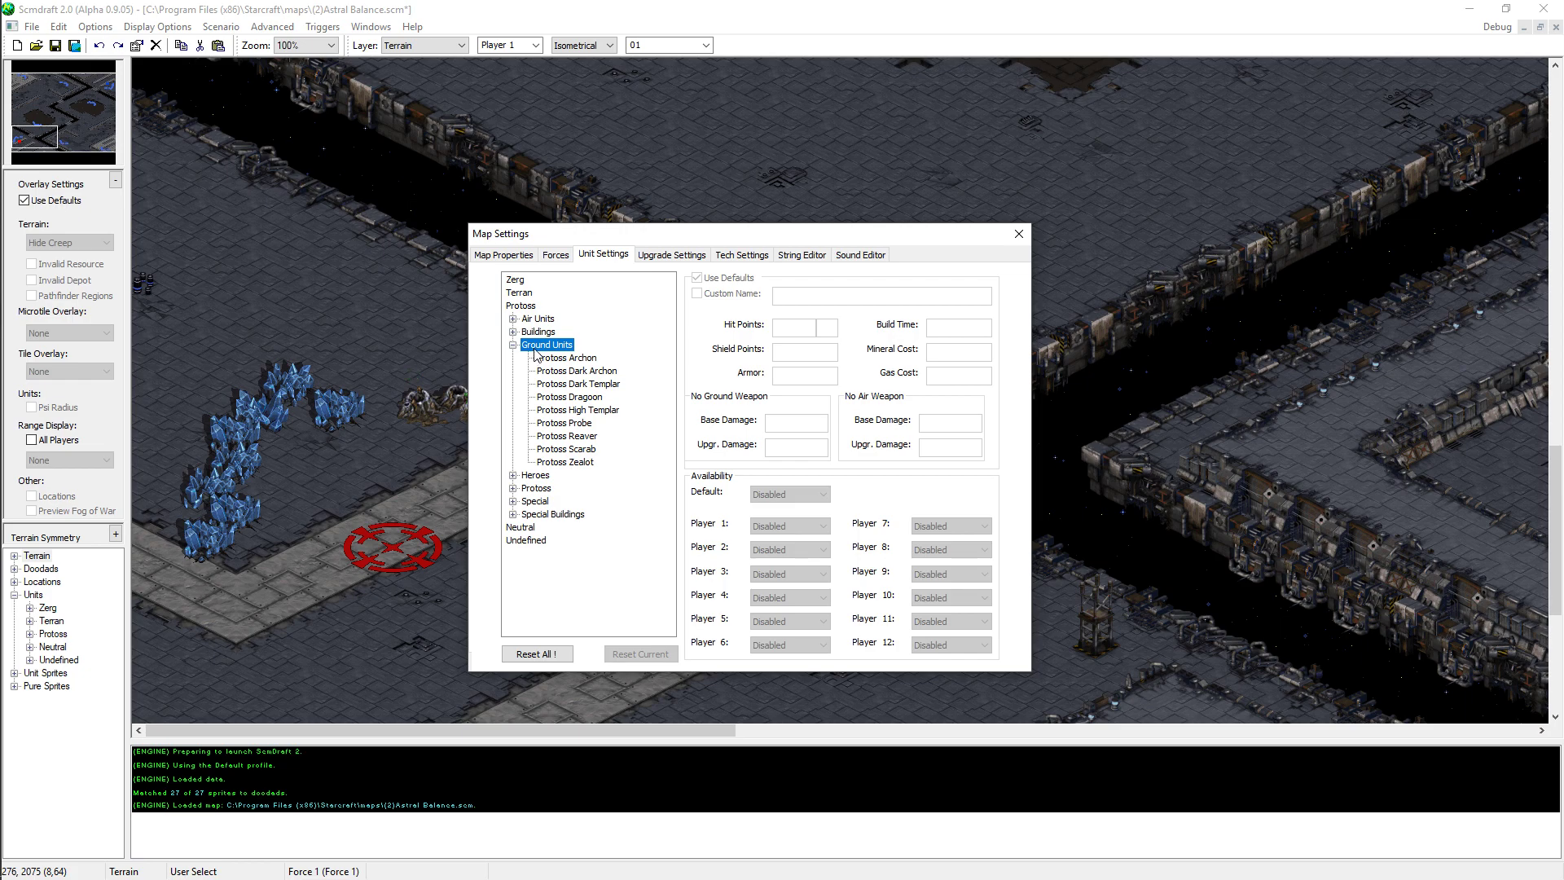
{"action": "double_click", "coordinate": [537, 345]}
{"action": "double_click", "coordinate": [540, 319]}
{"action": "left_click", "coordinate": [581, 333]}
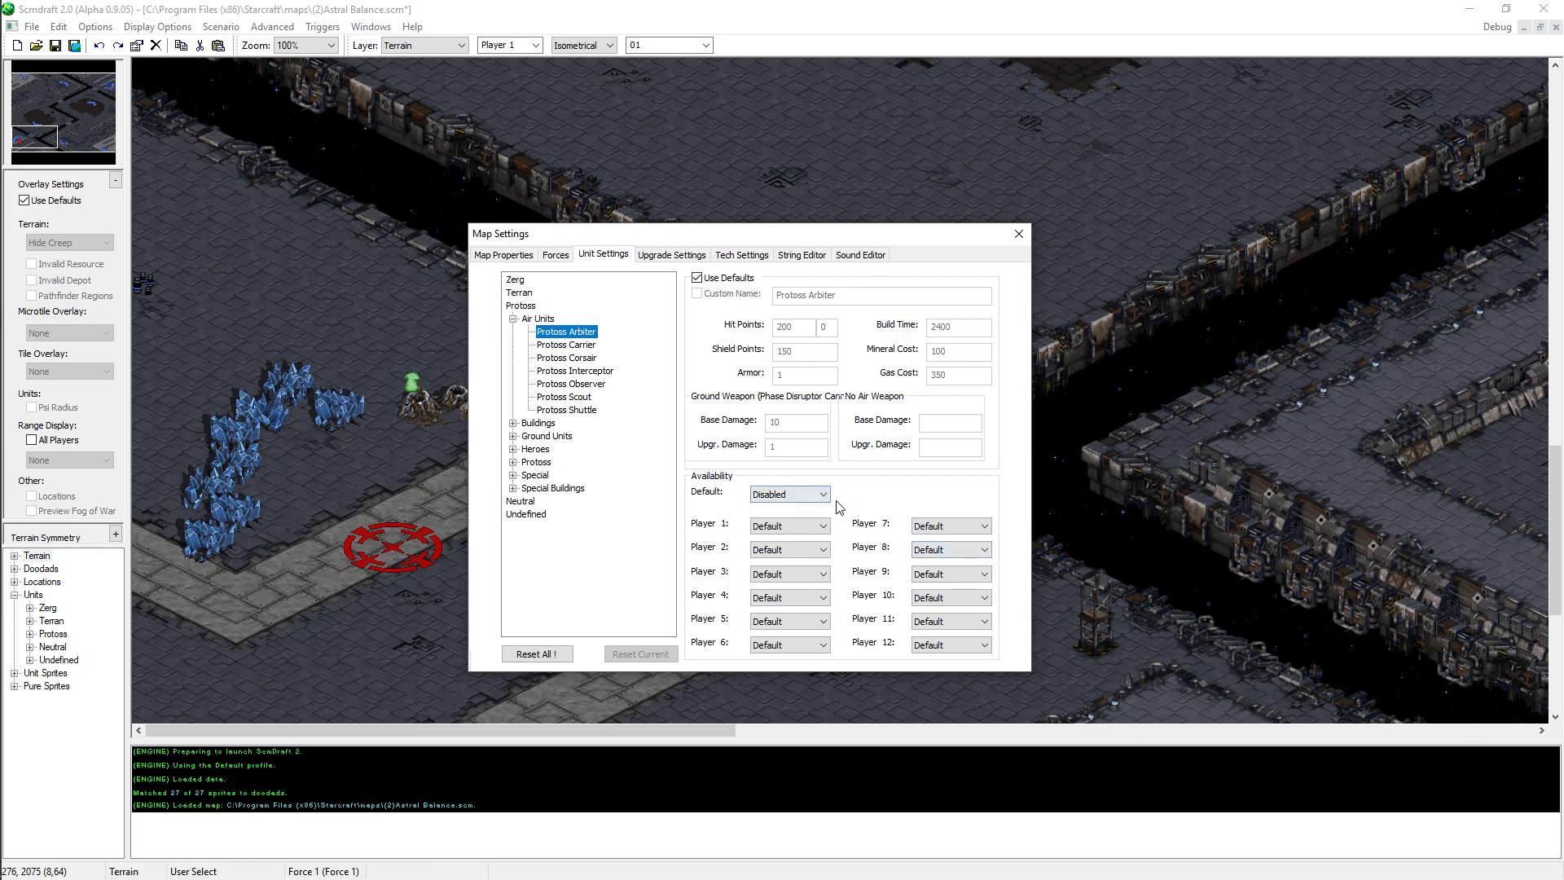
- Try disabling the Protoss Arbiter for Player 2, restore that availability to Default and close the map settings
{"action": "scroll", "coordinate": [803, 496], "scroll_direction": "down", "scroll_amount": 1}
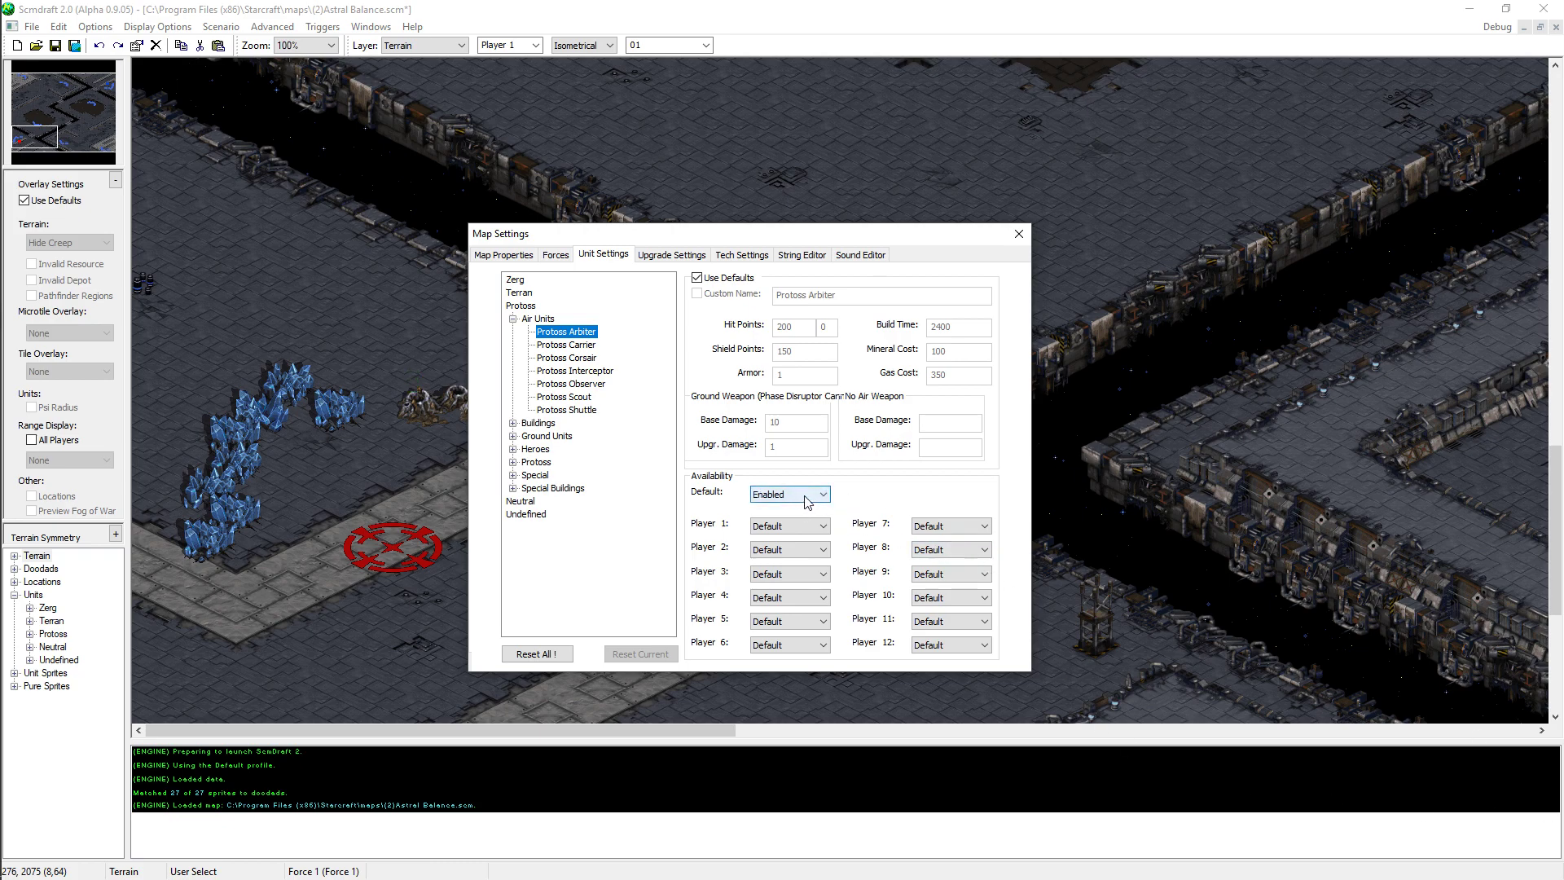
{"action": "left_click", "coordinate": [798, 556]}
{"action": "scroll", "coordinate": [798, 559], "scroll_direction": "down", "scroll_amount": 2}
{"action": "left_click", "coordinate": [788, 557]}
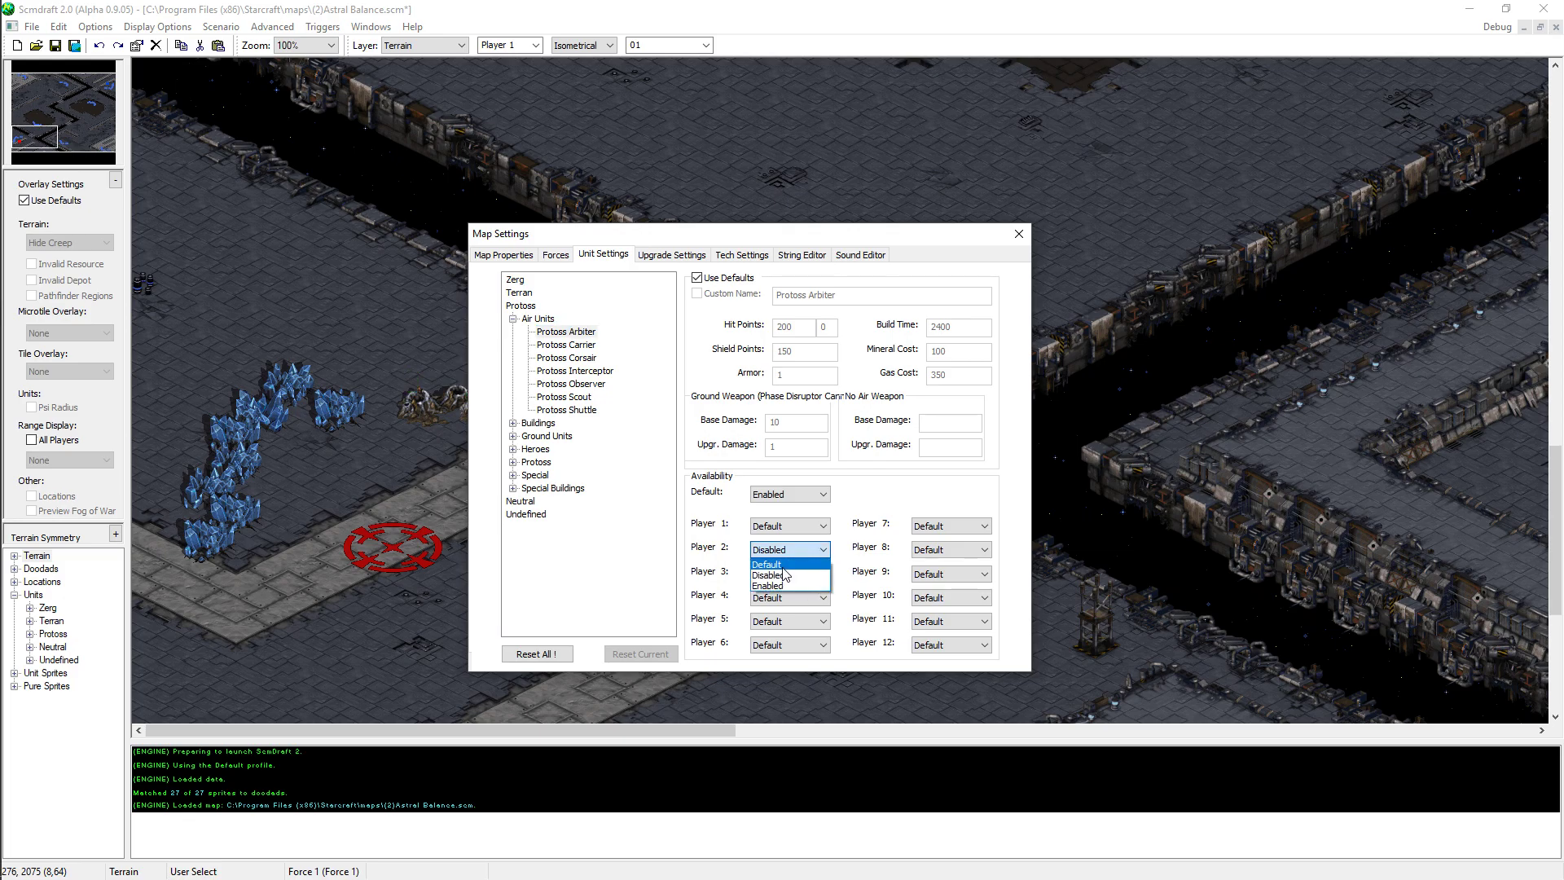
{"action": "left_click", "coordinate": [787, 566]}
{"action": "left_click", "coordinate": [1018, 233]}
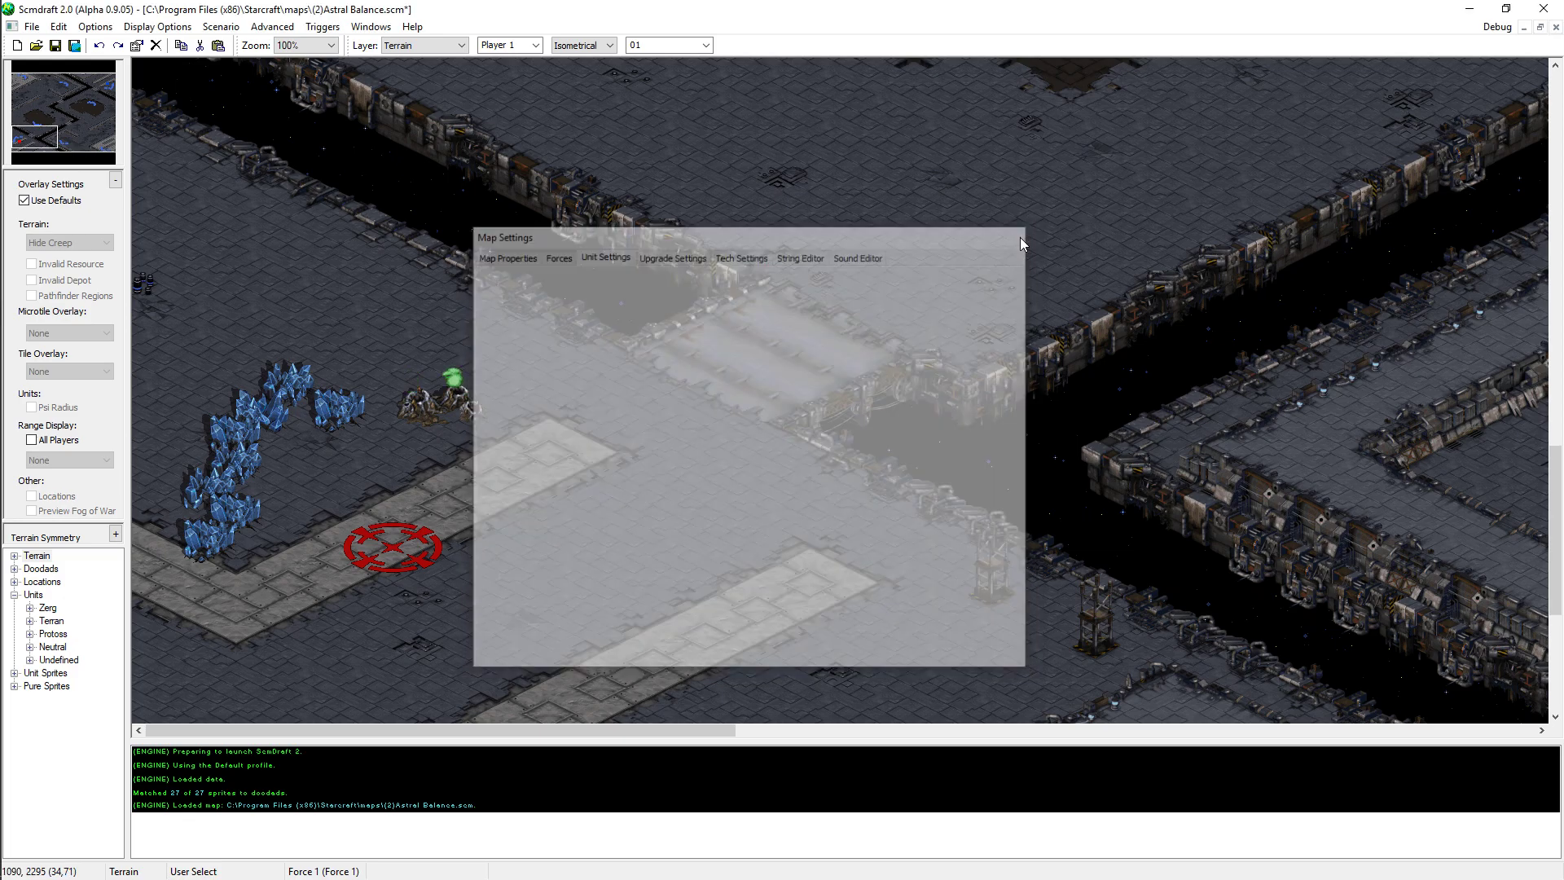
{"action": "scroll", "coordinate": [993, 110], "scroll_direction": "up", "scroll_amount": 3}
{"action": "scroll", "coordinate": [863, 361], "scroll_direction": "up", "scroll_amount": 3}
{"action": "scroll", "coordinate": [843, 437], "scroll_direction": "down", "scroll_amount": 5}
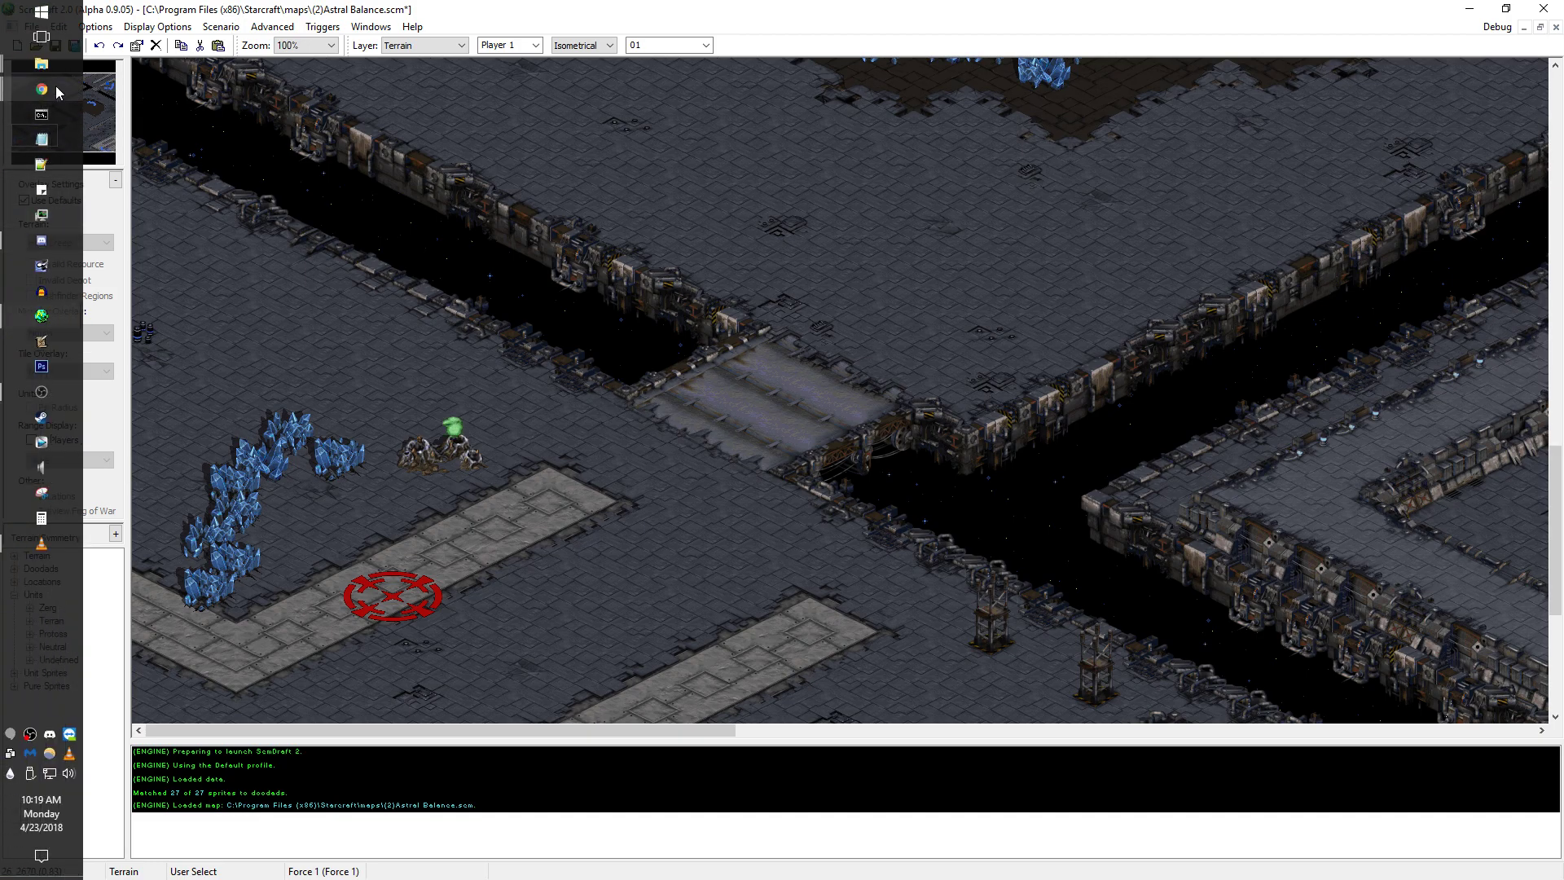
- Launch PyAI from the PyMS-aise folder and load the aiscript.bin and bwscript.bin files
{"action": "mouse_move", "coordinate": [40, 63]}
{"action": "left_click", "coordinate": [170, 193]}
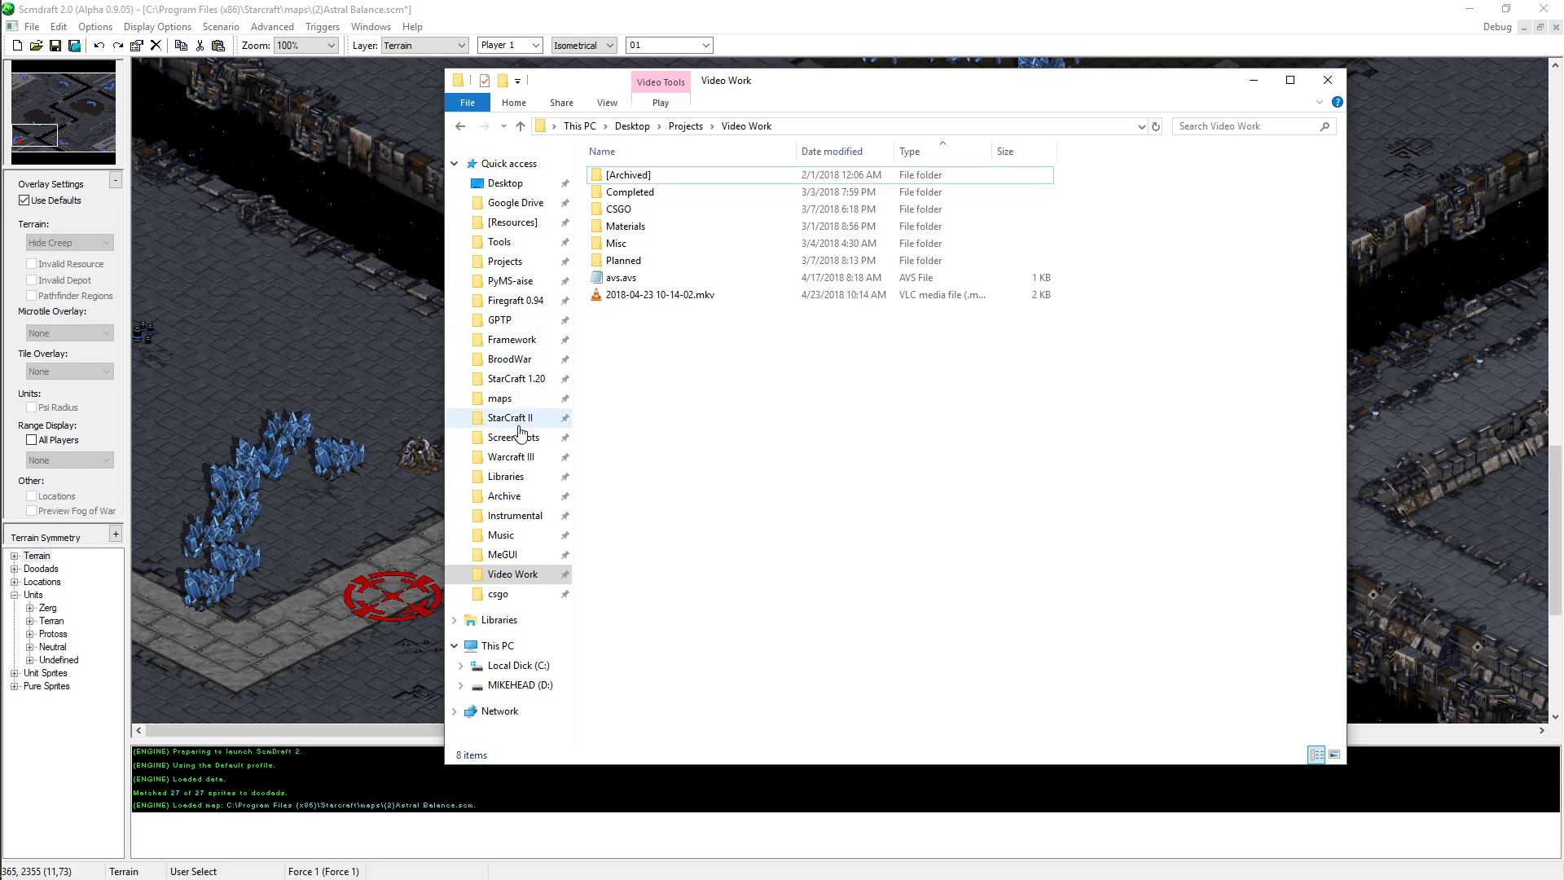
{"action": "left_click", "coordinate": [511, 281]}
{"action": "double_click", "coordinate": [627, 329]}
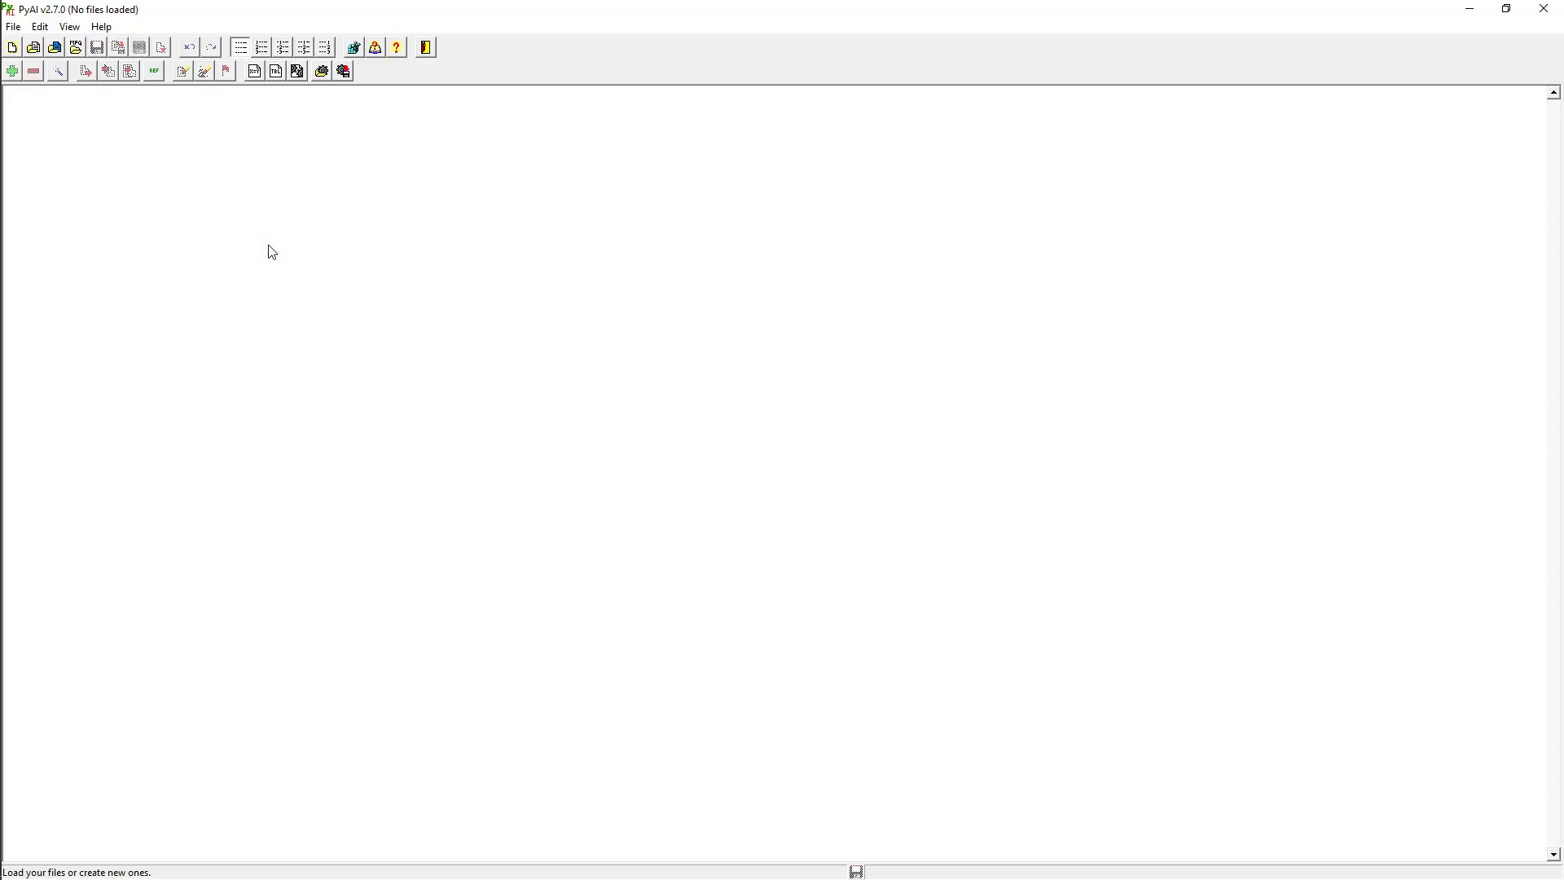
{"action": "left_click", "coordinate": [53, 51]}
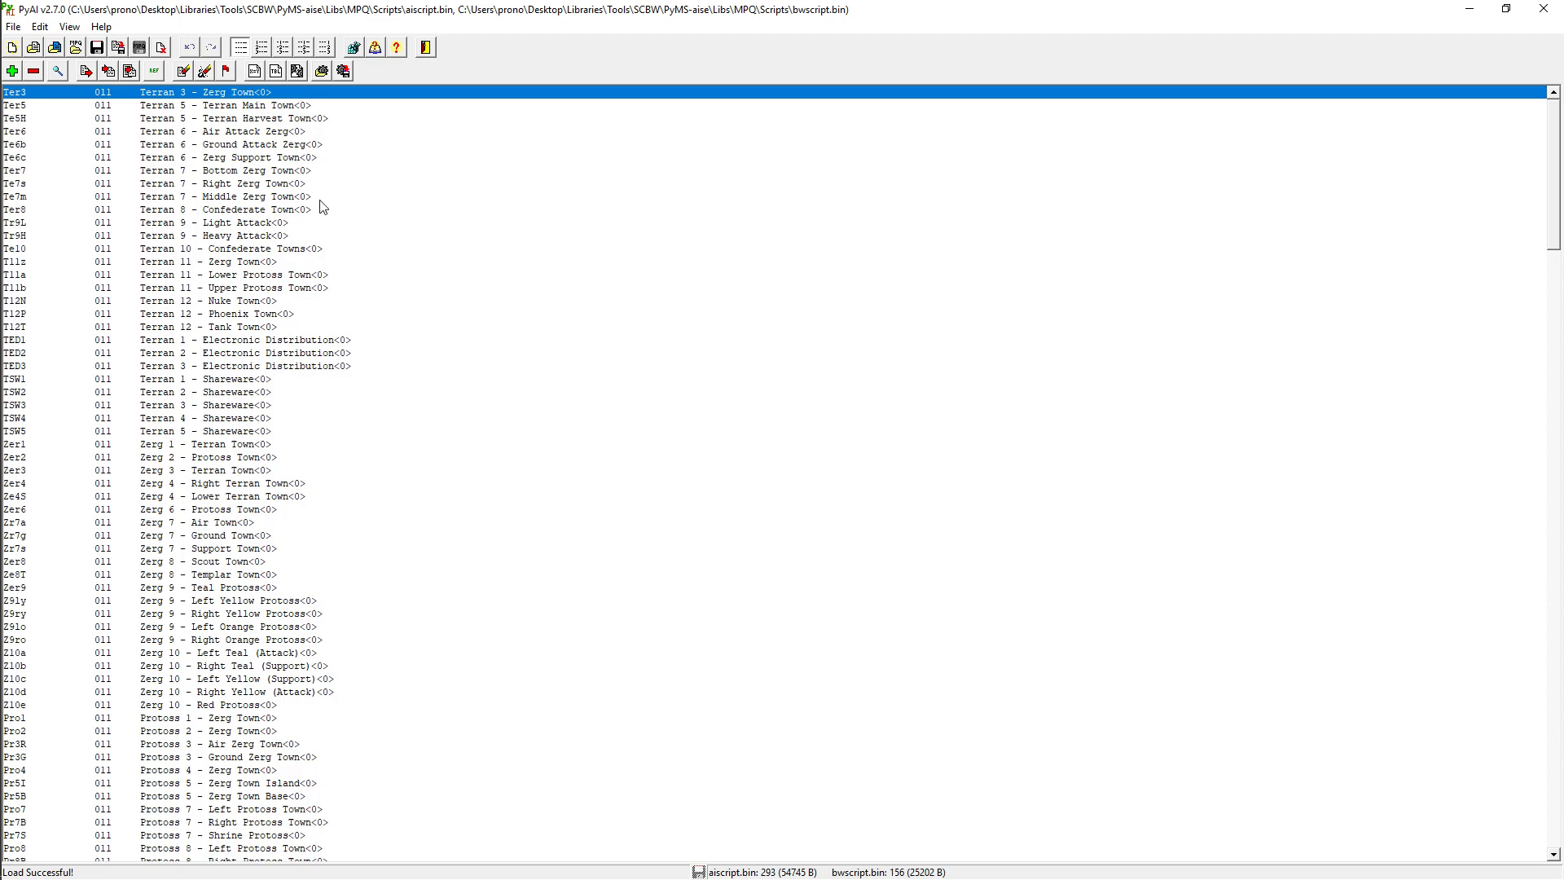
- Find the Protoss Campaign Medium script (PMED) in the script list and open its code
{"action": "left_click", "coordinate": [297, 135]}
{"action": "left_click", "coordinate": [268, 95]}
{"action": "scroll", "coordinate": [364, 401], "scroll_direction": "down", "scroll_amount": 20}
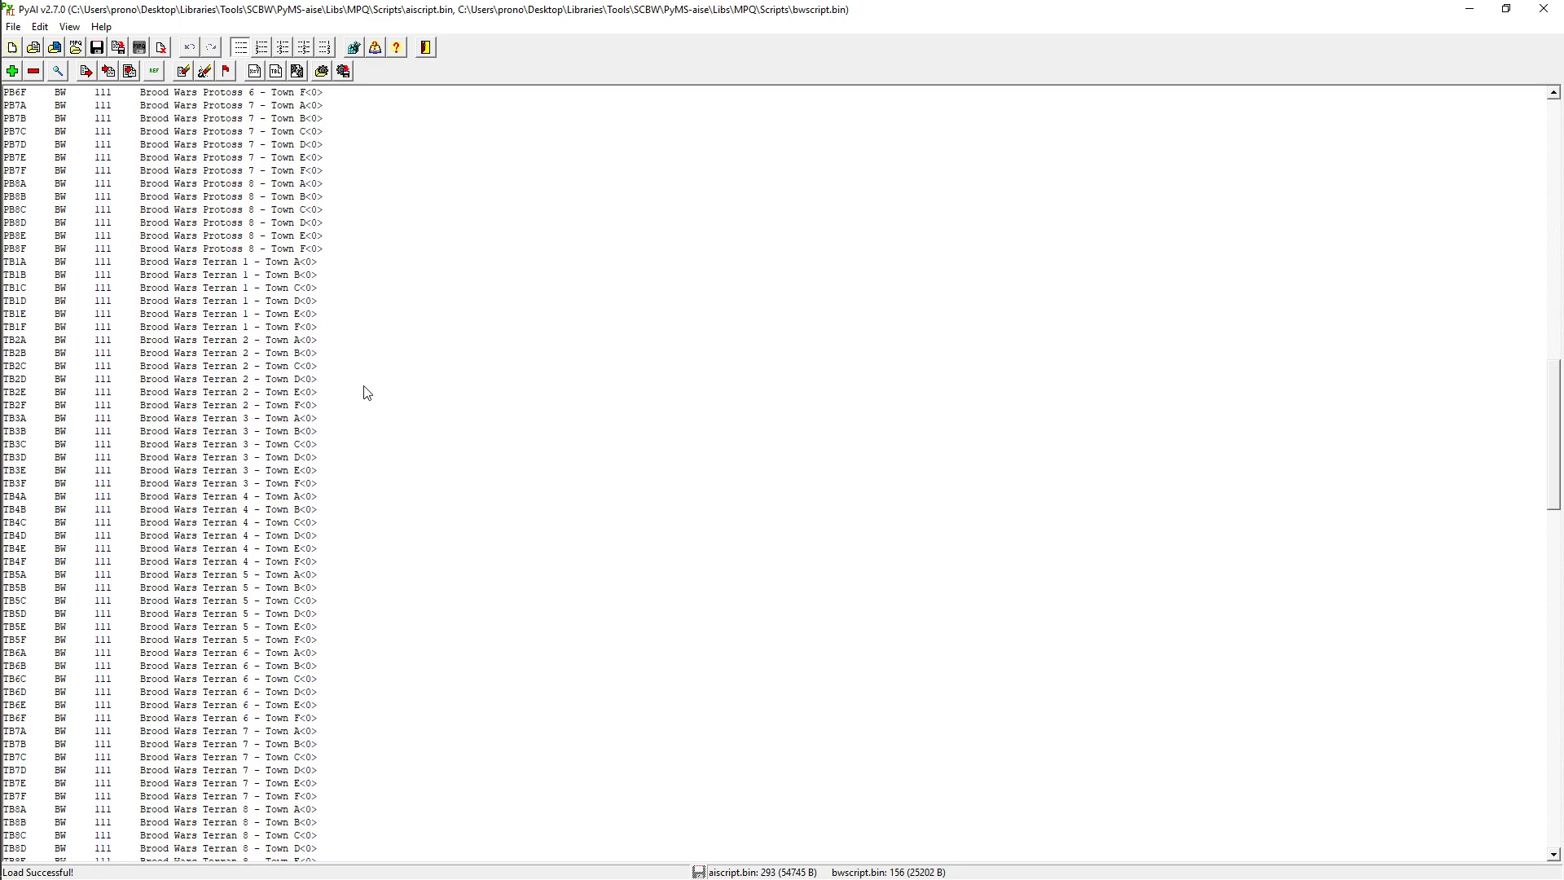
{"action": "scroll", "coordinate": [375, 361], "scroll_direction": "up", "scroll_amount": 13}
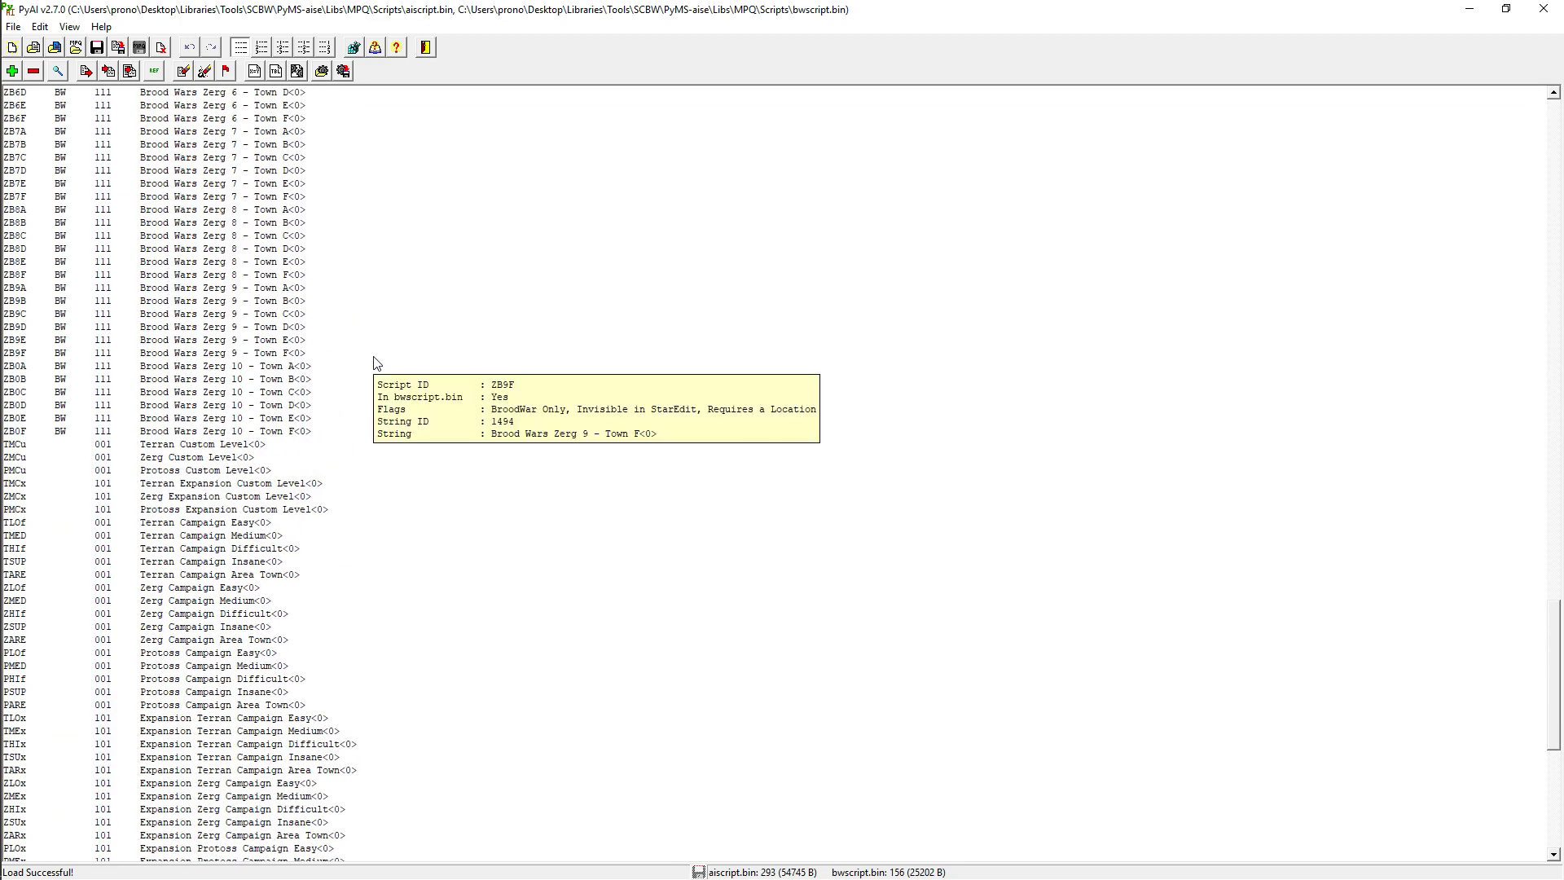
{"action": "double_click", "coordinate": [252, 665]}
{"action": "left_click", "coordinate": [452, 406]}
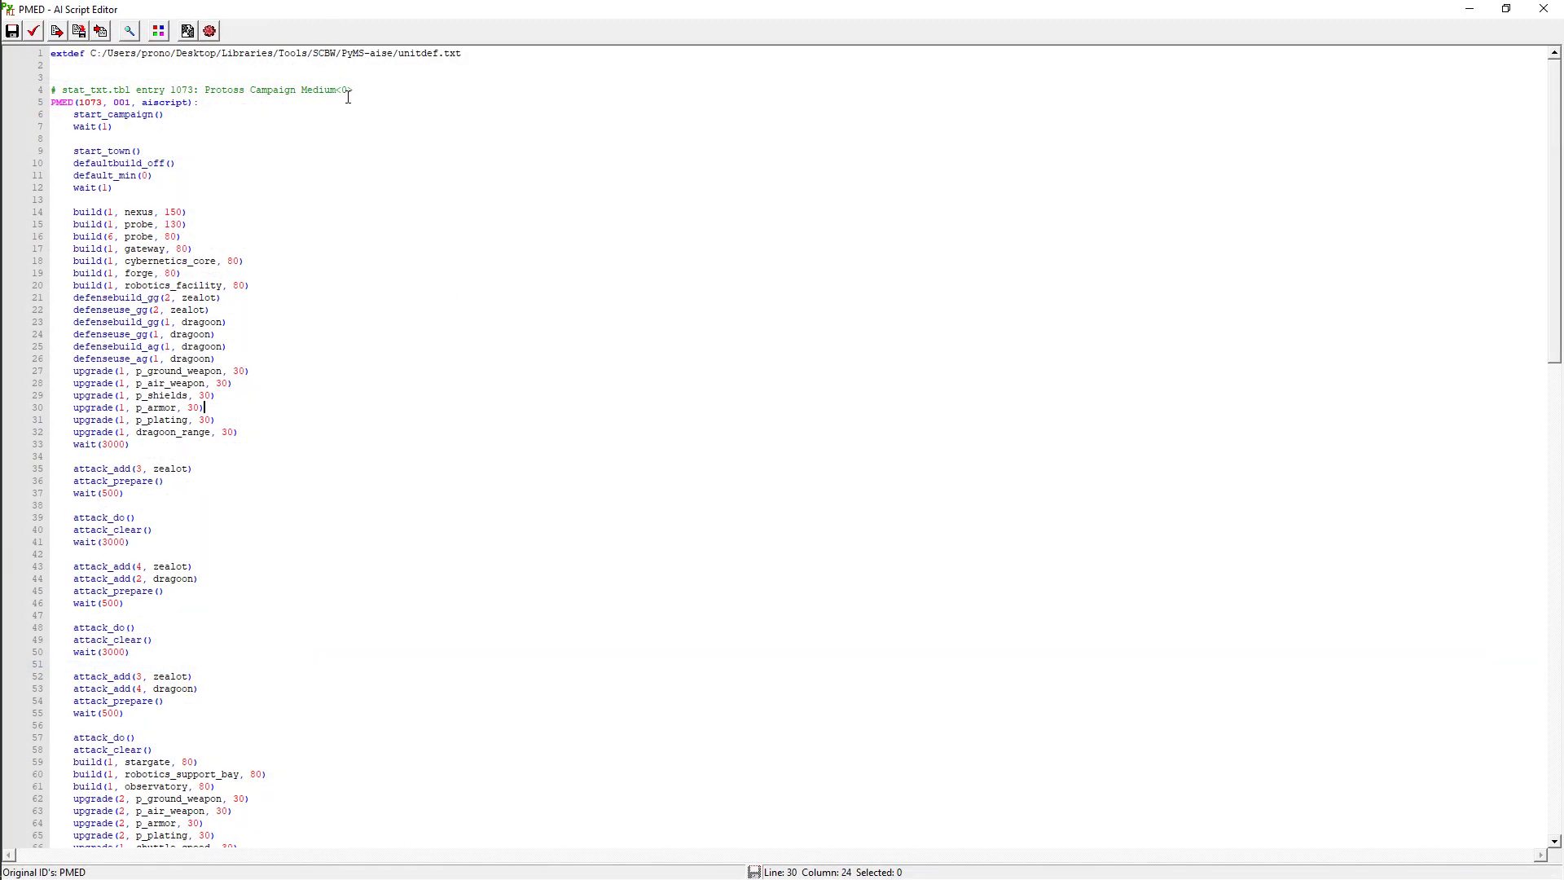
- Examine the PMED script's opening town setup, build orders, defense units, upgrades and attack waves
{"action": "left_click_drag", "start_coordinate": [149, 213], "coordinate": [191, 176]}
{"action": "left_click", "coordinate": [325, 334]}
{"action": "left_click", "coordinate": [287, 344]}
{"action": "left_click_drag", "start_coordinate": [280, 300], "coordinate": [188, 213]}
{"action": "left_click", "coordinate": [311, 369]}
{"action": "left_click_drag", "start_coordinate": [272, 444], "coordinate": [204, 346]}
{"action": "left_click", "coordinate": [282, 492]}
{"action": "scroll", "coordinate": [266, 432], "scroll_direction": "down", "scroll_amount": 4}
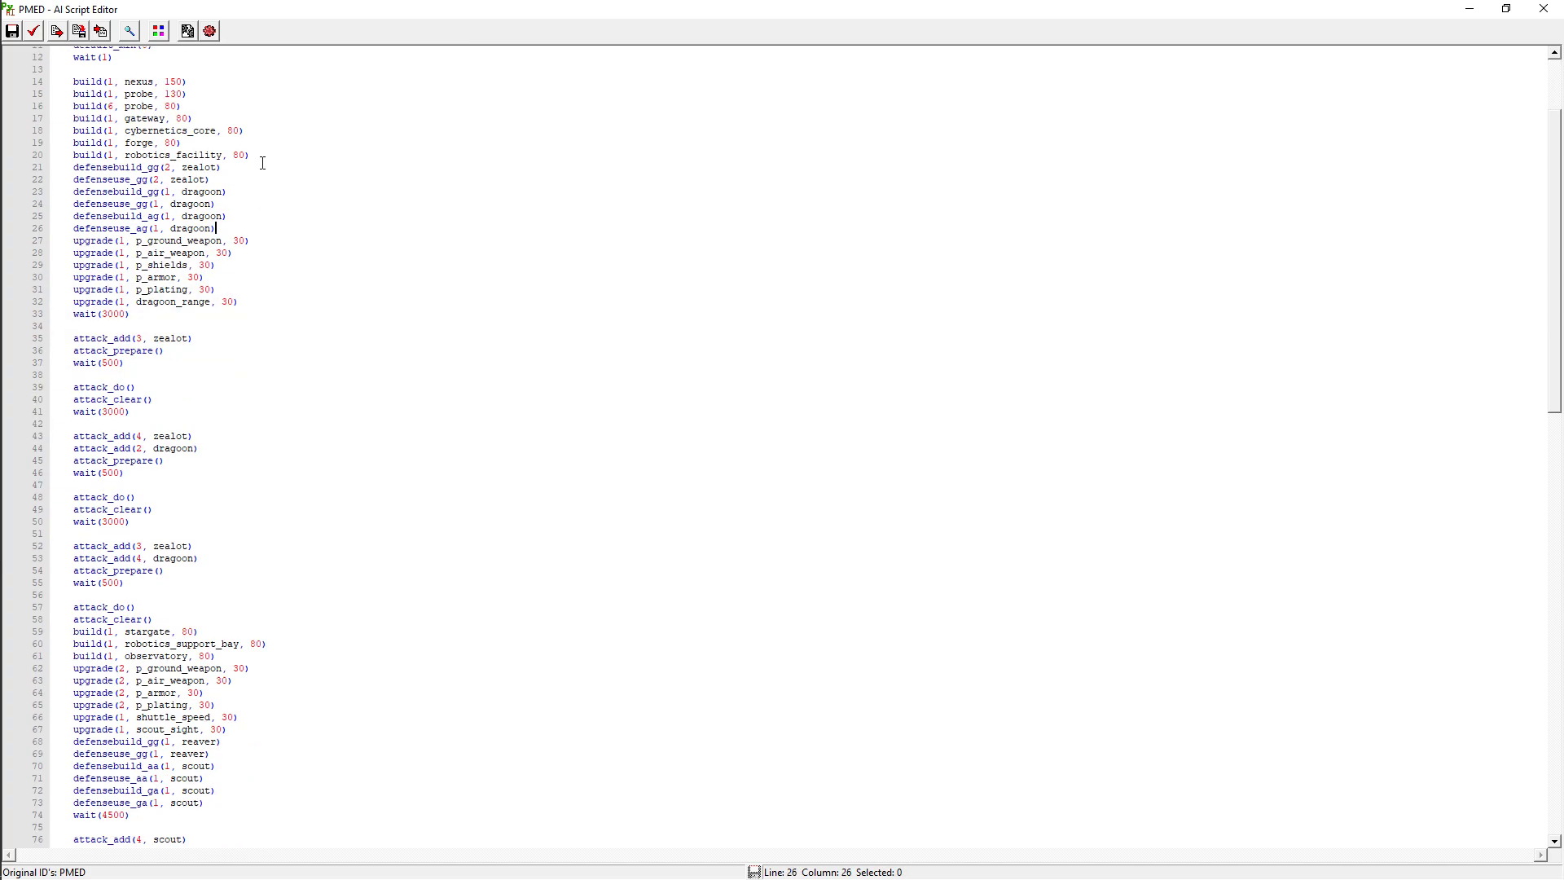
- Examine the PMED script's early zealot and dragoon attack waves, including their prepare, wait, do and clear commands
{"action": "left_click", "coordinate": [263, 544]}
{"action": "scroll", "coordinate": [223, 387], "scroll_direction": "down", "scroll_amount": 4}
{"action": "left_click_drag", "start_coordinate": [236, 258], "coordinate": [219, 199]}
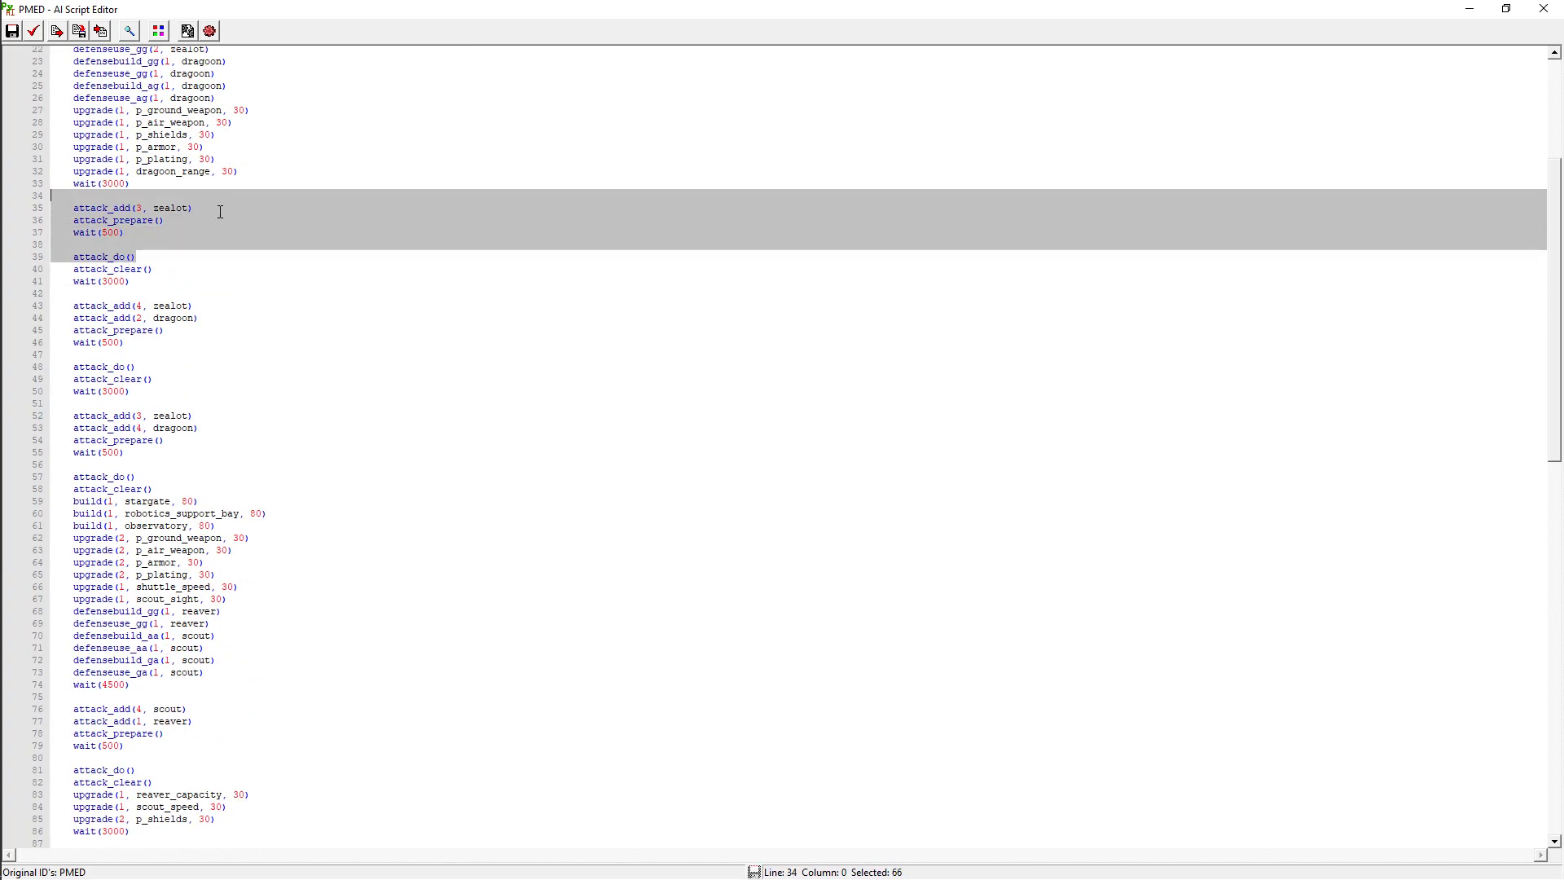
{"action": "left_click", "coordinate": [228, 269]}
{"action": "left_click_drag", "start_coordinate": [224, 353], "coordinate": [205, 269]}
{"action": "left_click", "coordinate": [262, 430]}
{"action": "left_click_drag", "start_coordinate": [265, 440], "coordinate": [244, 397]}
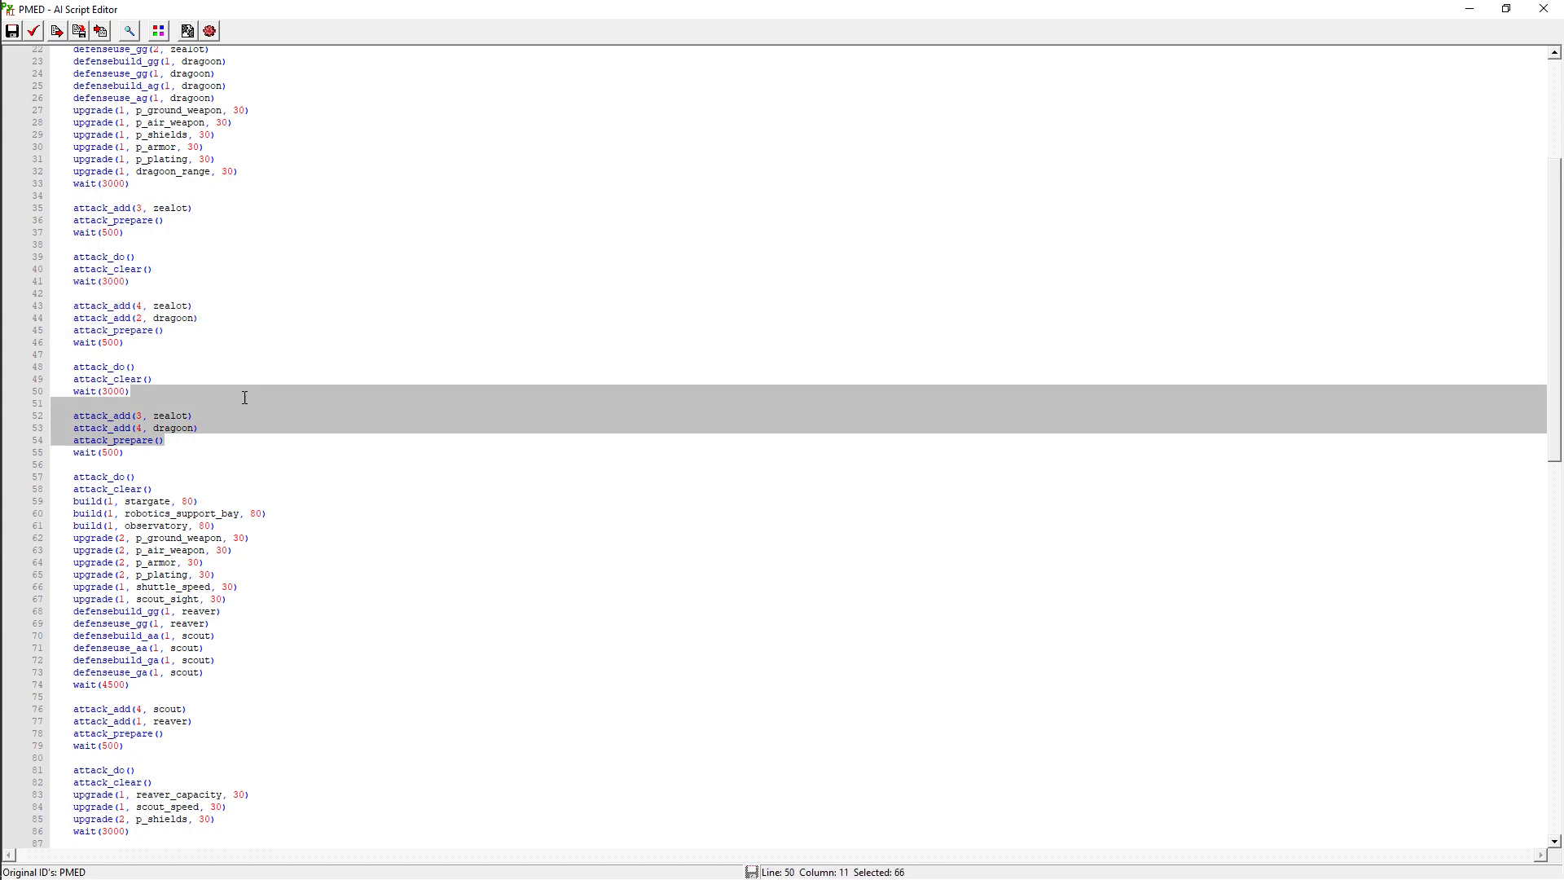
{"action": "left_click", "coordinate": [270, 476]}
{"action": "scroll", "coordinate": [270, 438], "scroll_direction": "down", "scroll_amount": 4}
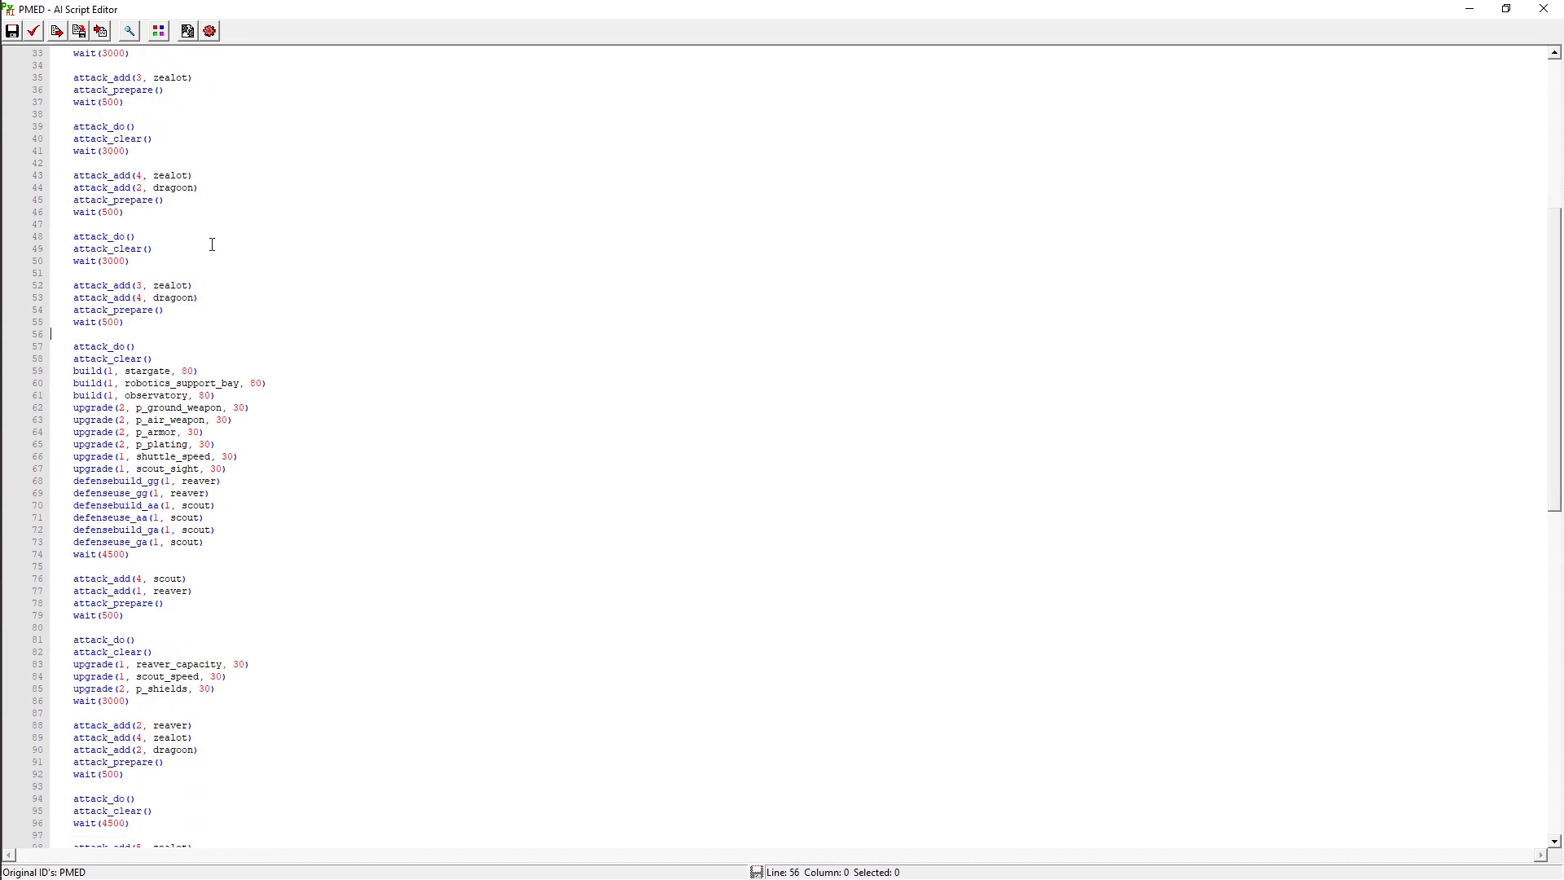
- Examine the second build phase of the PMED script: stargate, support bay and observatory builds, upgrades, and reaver and scout defenses
{"action": "left_click_drag", "start_coordinate": [281, 396], "coordinate": [273, 336]}
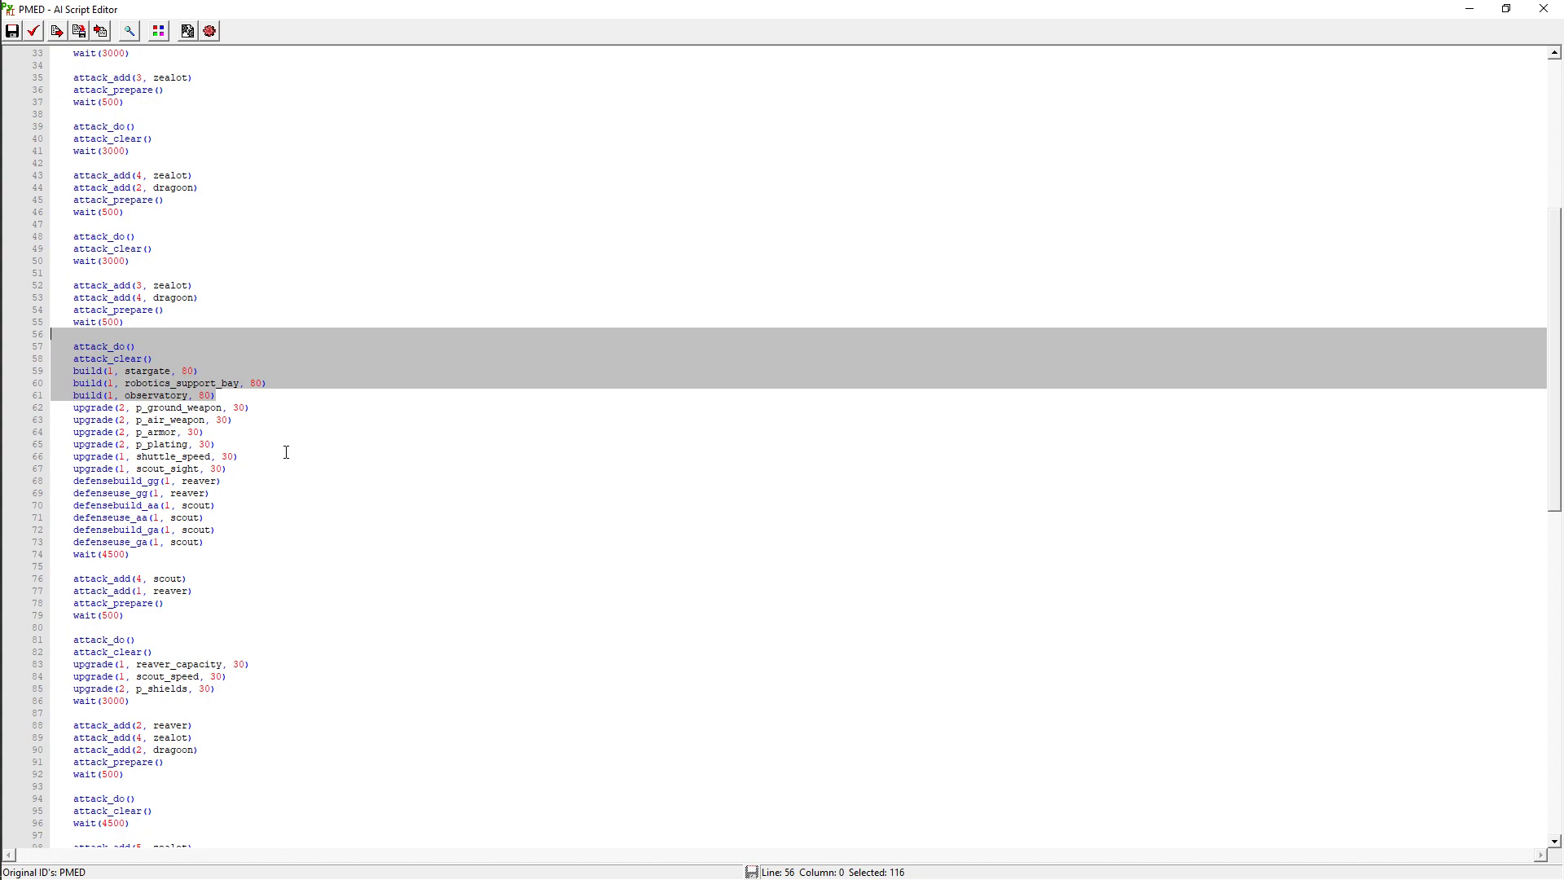
{"action": "key", "text": "Right"}
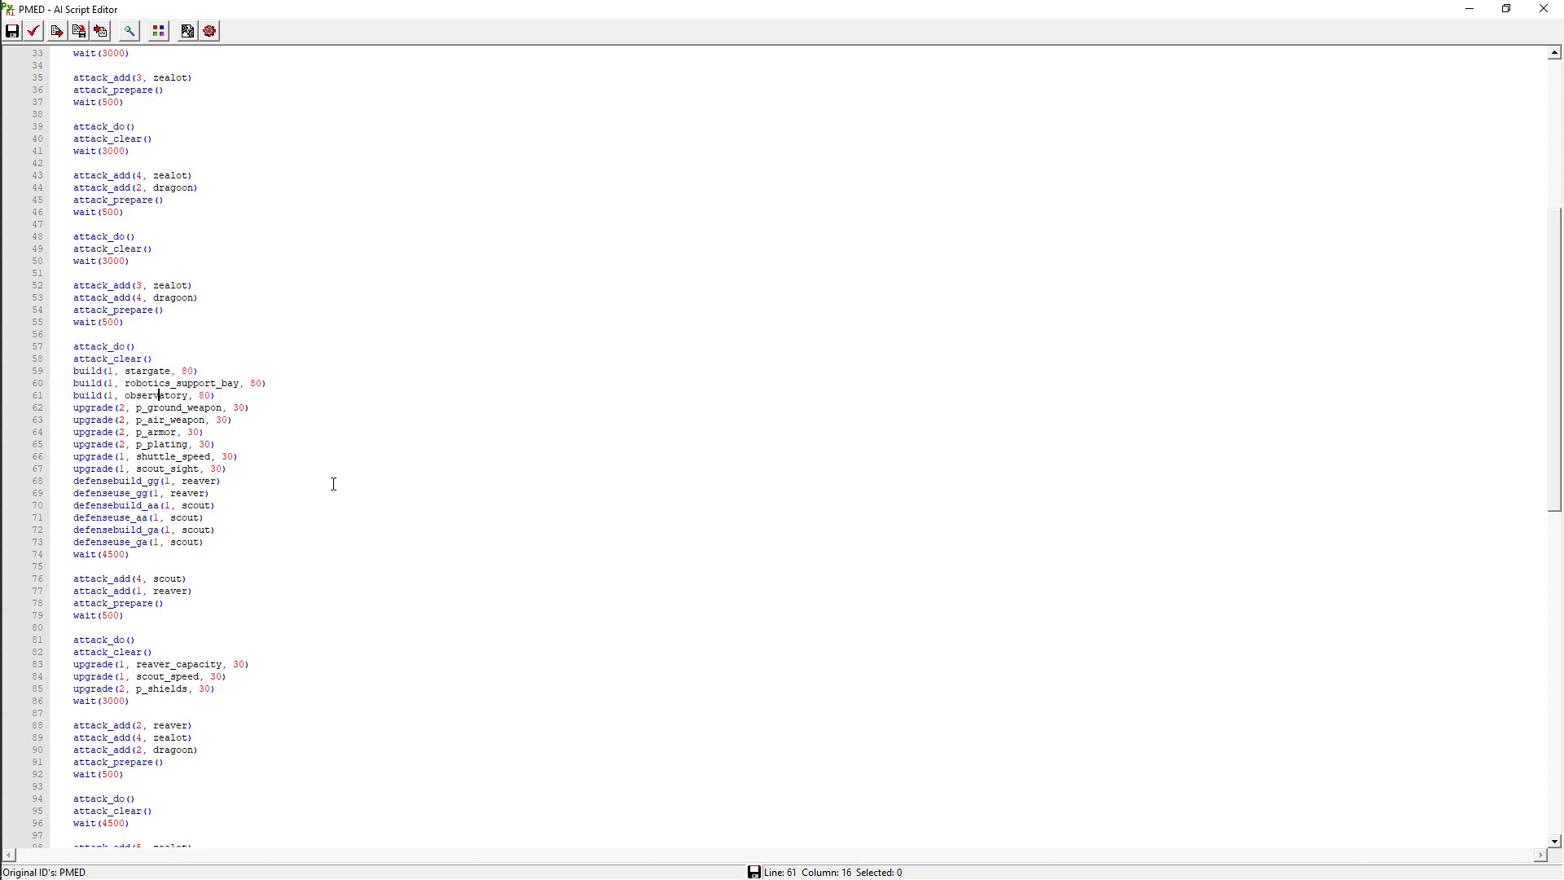
{"action": "left_click_drag", "start_coordinate": [330, 483], "coordinate": [308, 384]}
{"action": "left_click", "coordinate": [288, 506]}
{"action": "scroll", "coordinate": [271, 566], "scroll_direction": "down", "scroll_amount": 1}
{"action": "left_click_drag", "start_coordinate": [262, 523], "coordinate": [263, 437]}
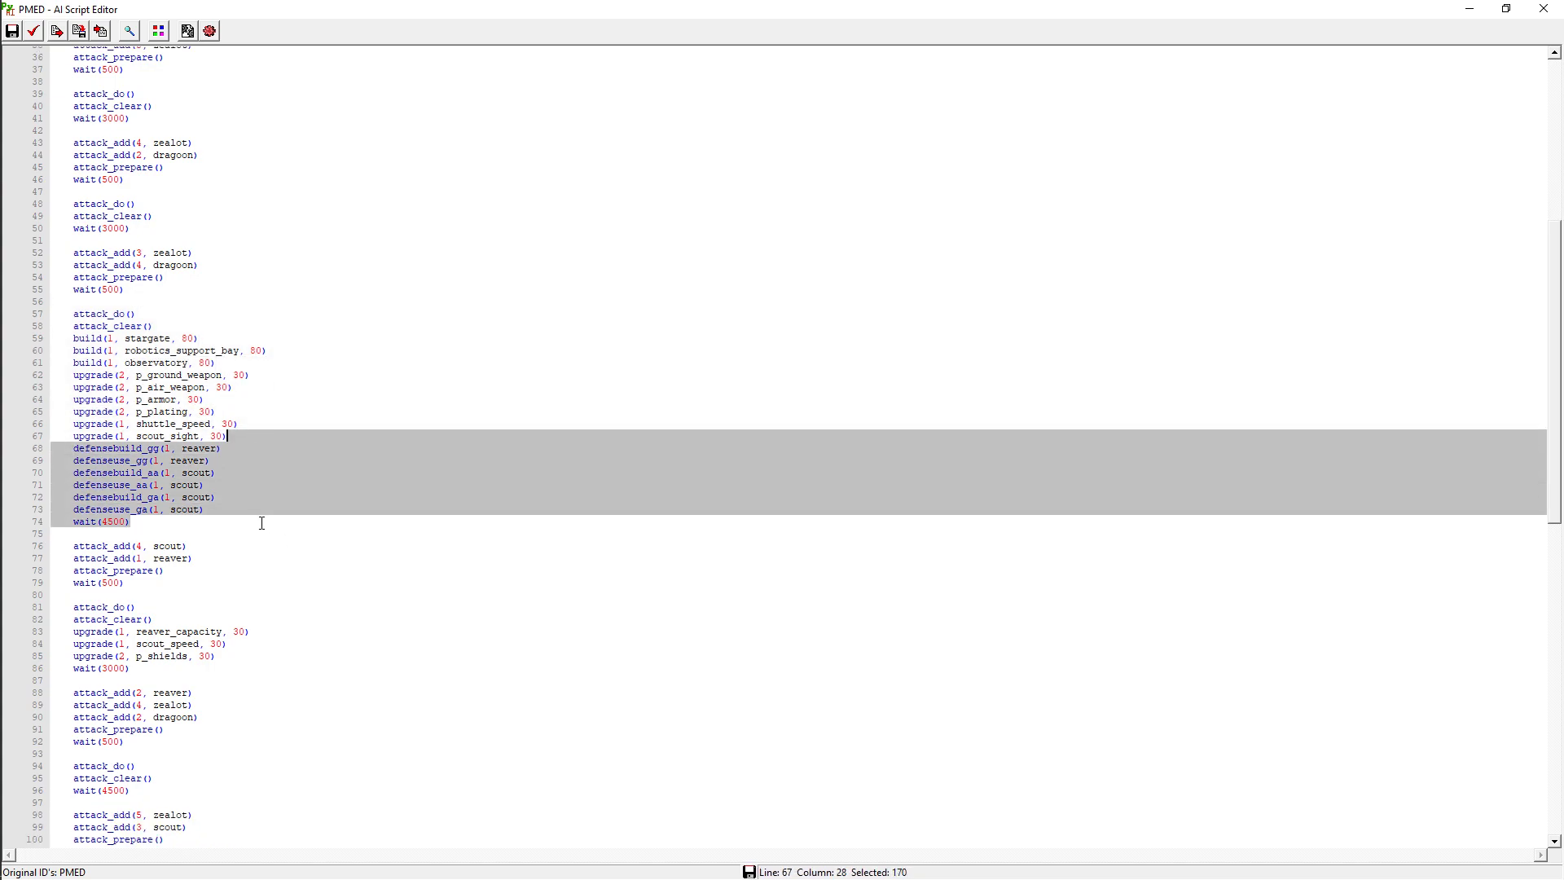
{"action": "scroll", "coordinate": [262, 522], "scroll_direction": "down", "scroll_amount": 3}
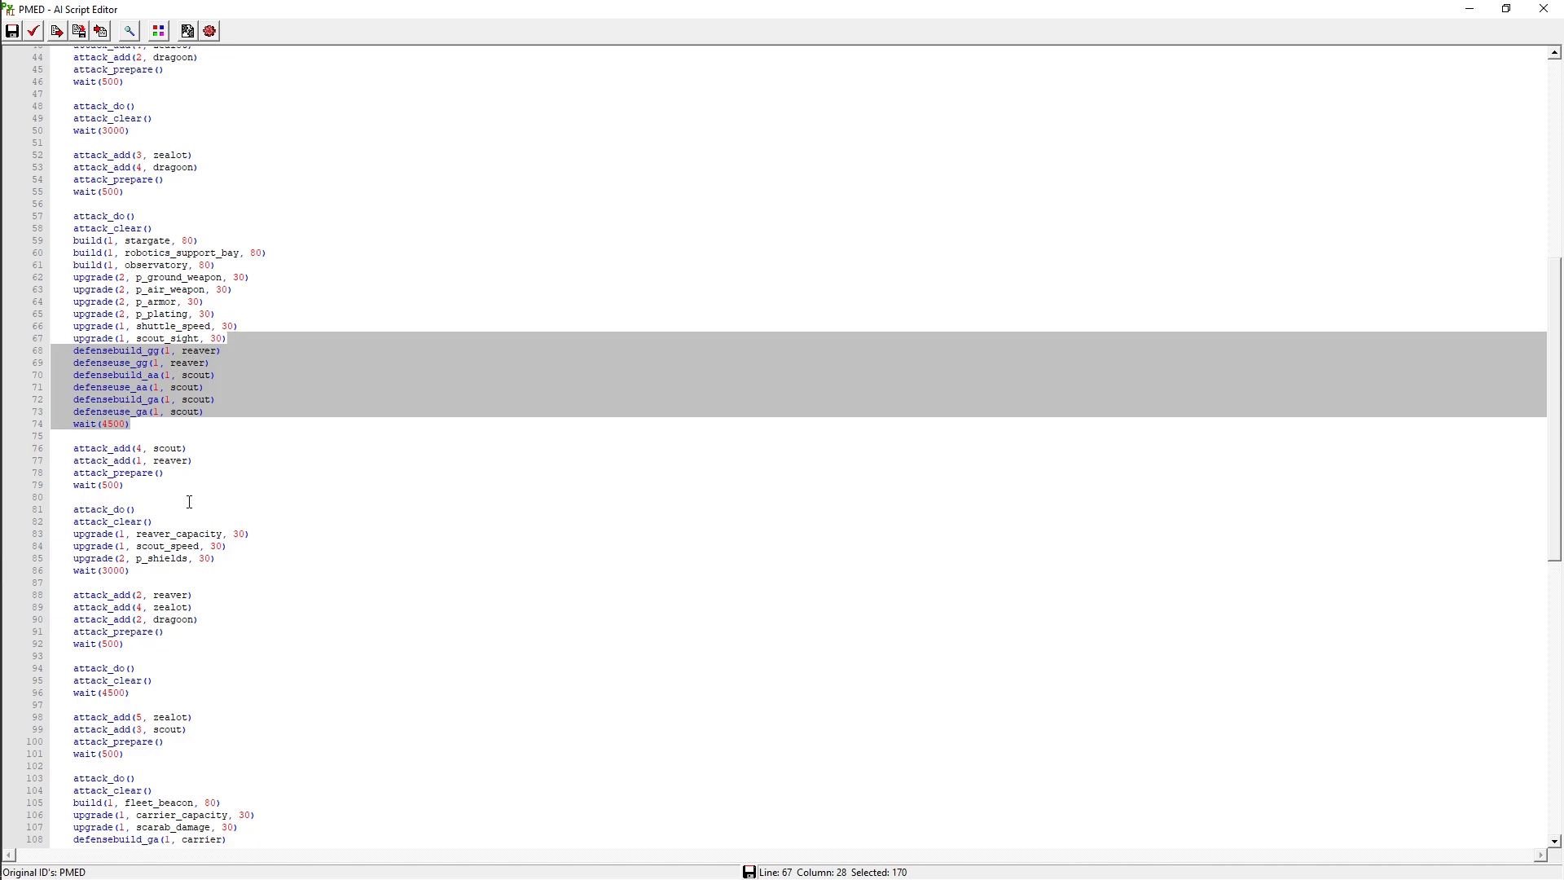
- Examine the PMED script's repeating attack section from the PMED 0000 label to its goto, then return to the script's beginning
{"action": "scroll", "coordinate": [186, 487], "scroll_direction": "down", "scroll_amount": 6}
{"action": "left_click", "coordinate": [524, 614]}
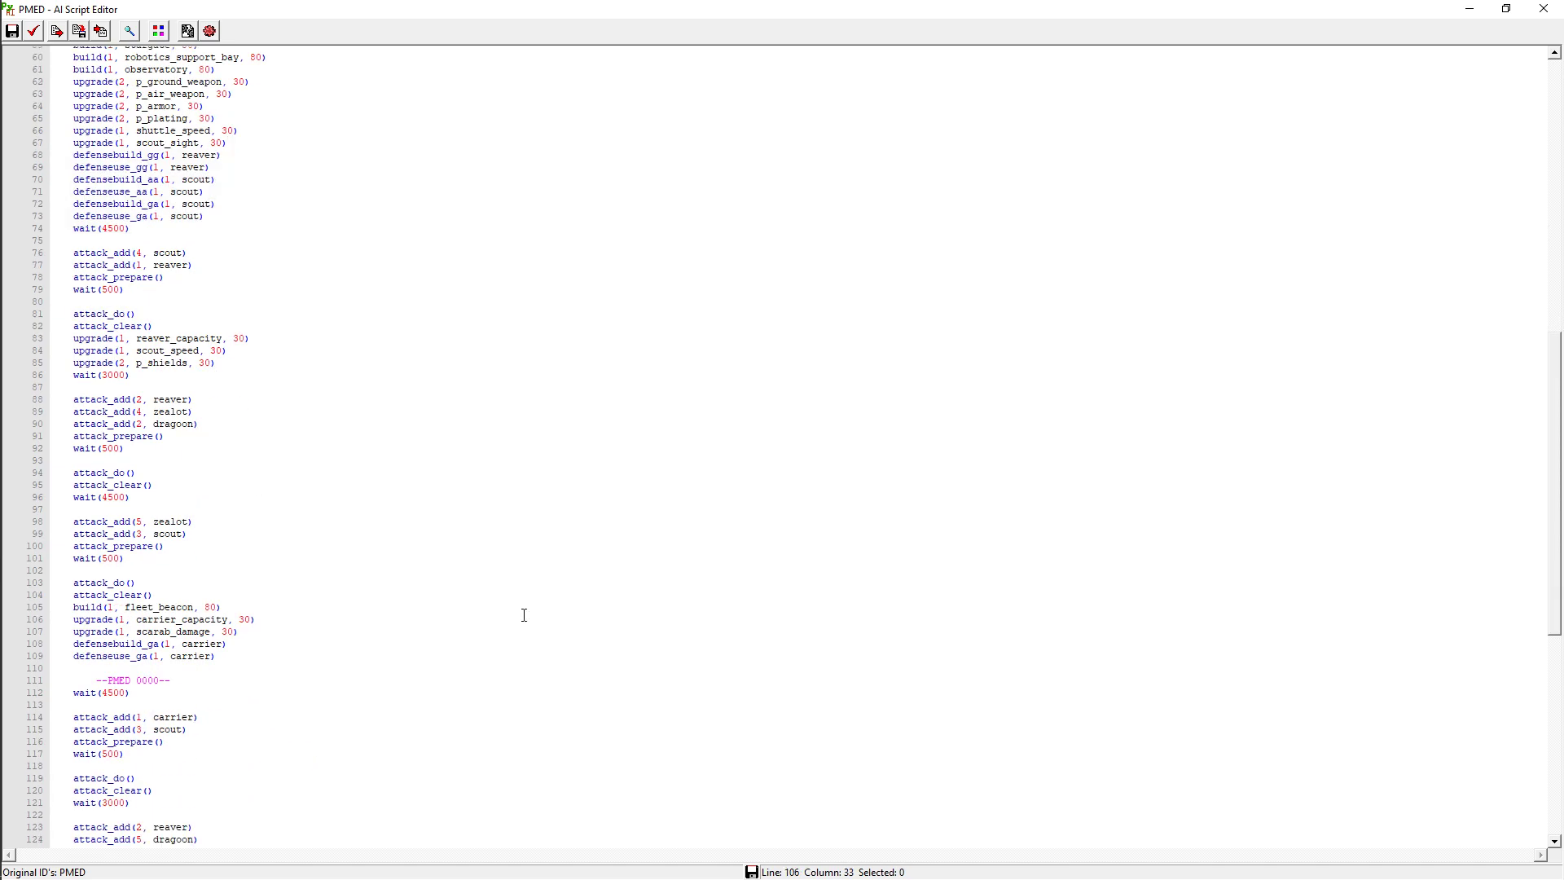
{"action": "scroll", "coordinate": [531, 574], "scroll_direction": "down", "scroll_amount": 14}
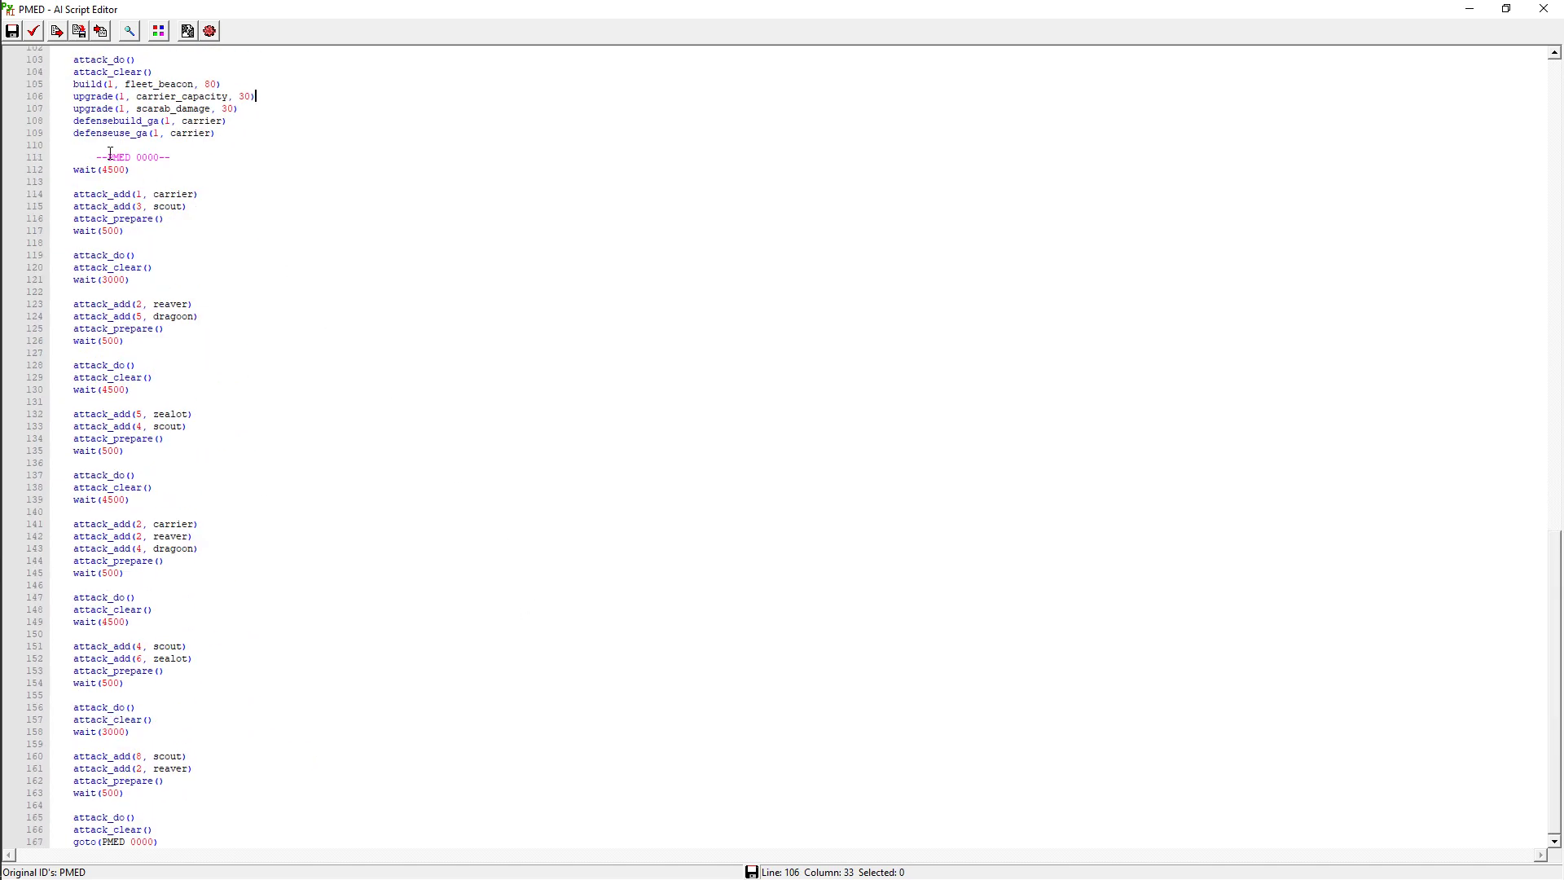
{"action": "left_click_drag", "start_coordinate": [62, 163], "coordinate": [386, 620]}
{"action": "left_click_drag", "start_coordinate": [318, 839], "coordinate": [77, 156]}
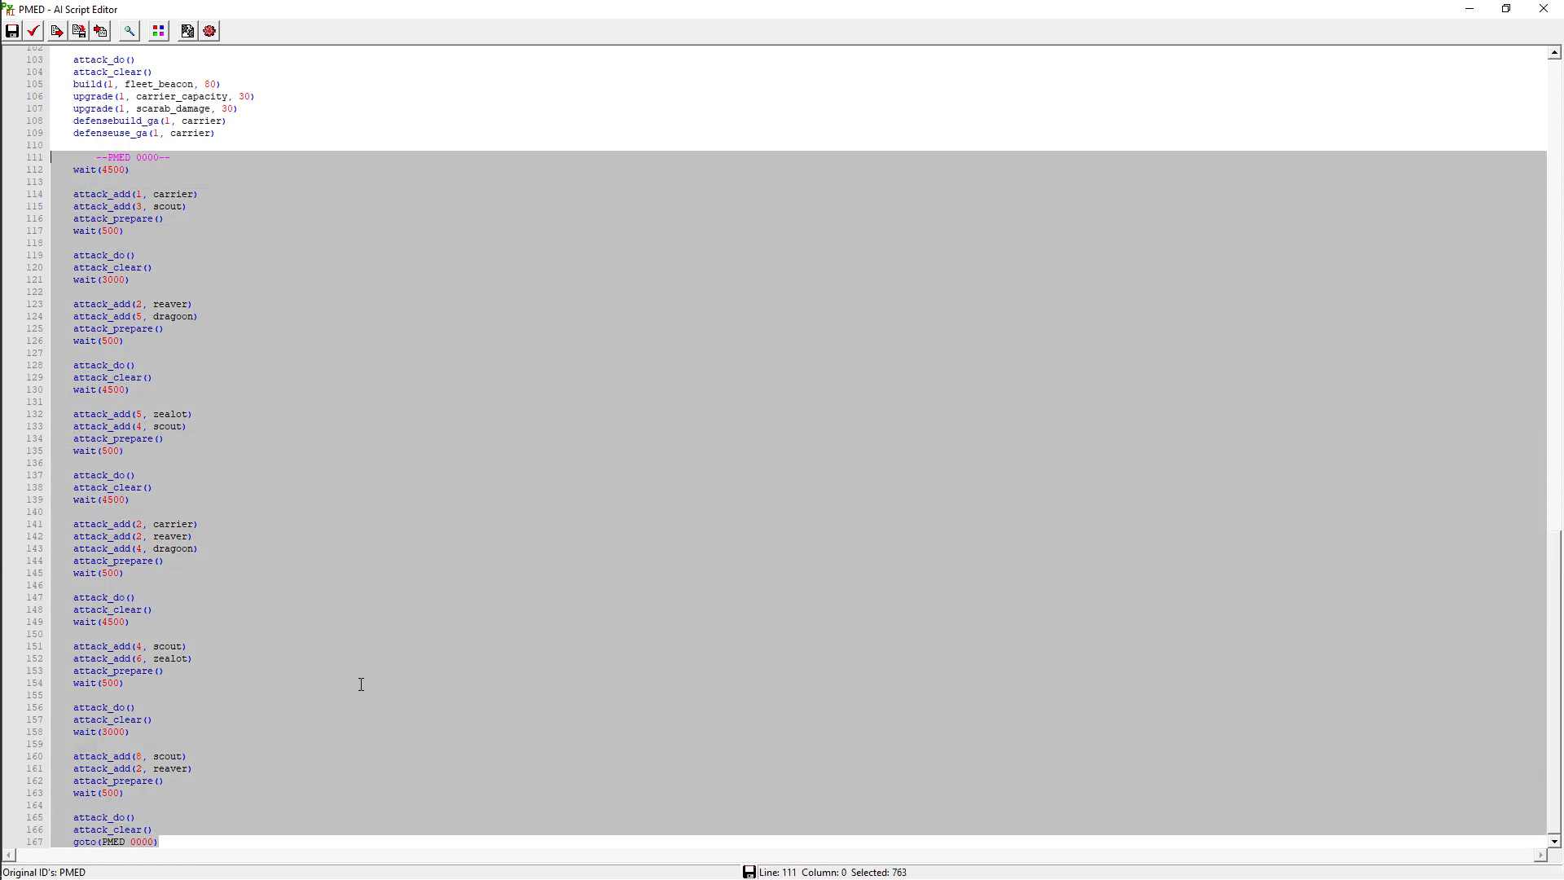
{"action": "left_click", "coordinate": [316, 841]}
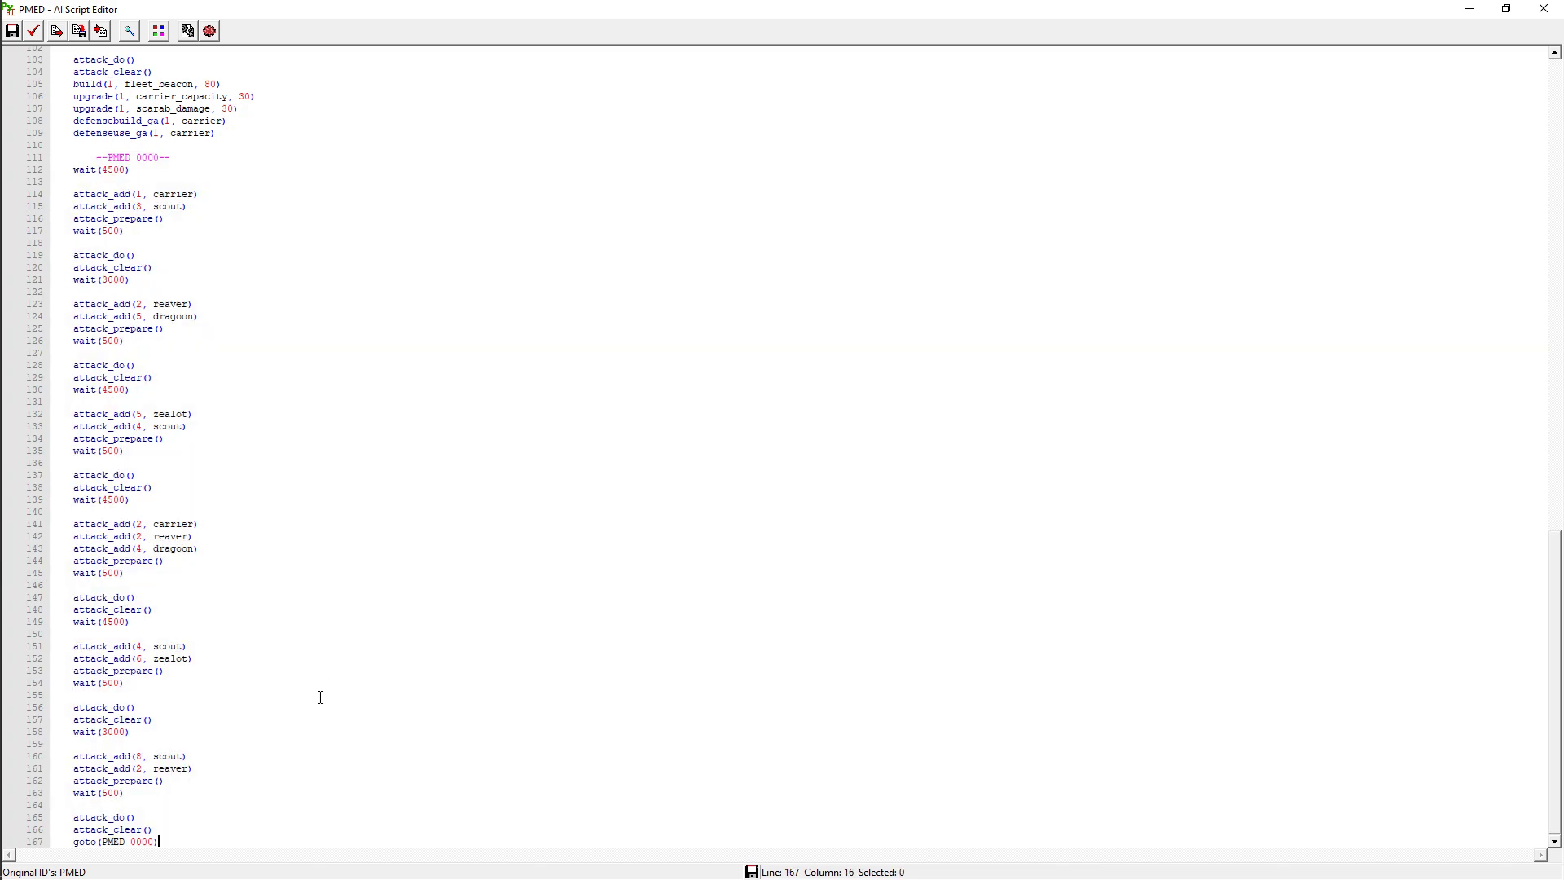
{"action": "scroll", "coordinate": [326, 709], "scroll_direction": "up", "scroll_amount": 2}
{"action": "scroll", "coordinate": [352, 732], "scroll_direction": "down", "scroll_amount": 2}
{"action": "scroll", "coordinate": [285, 457], "scroll_direction": "up", "scroll_amount": 7}
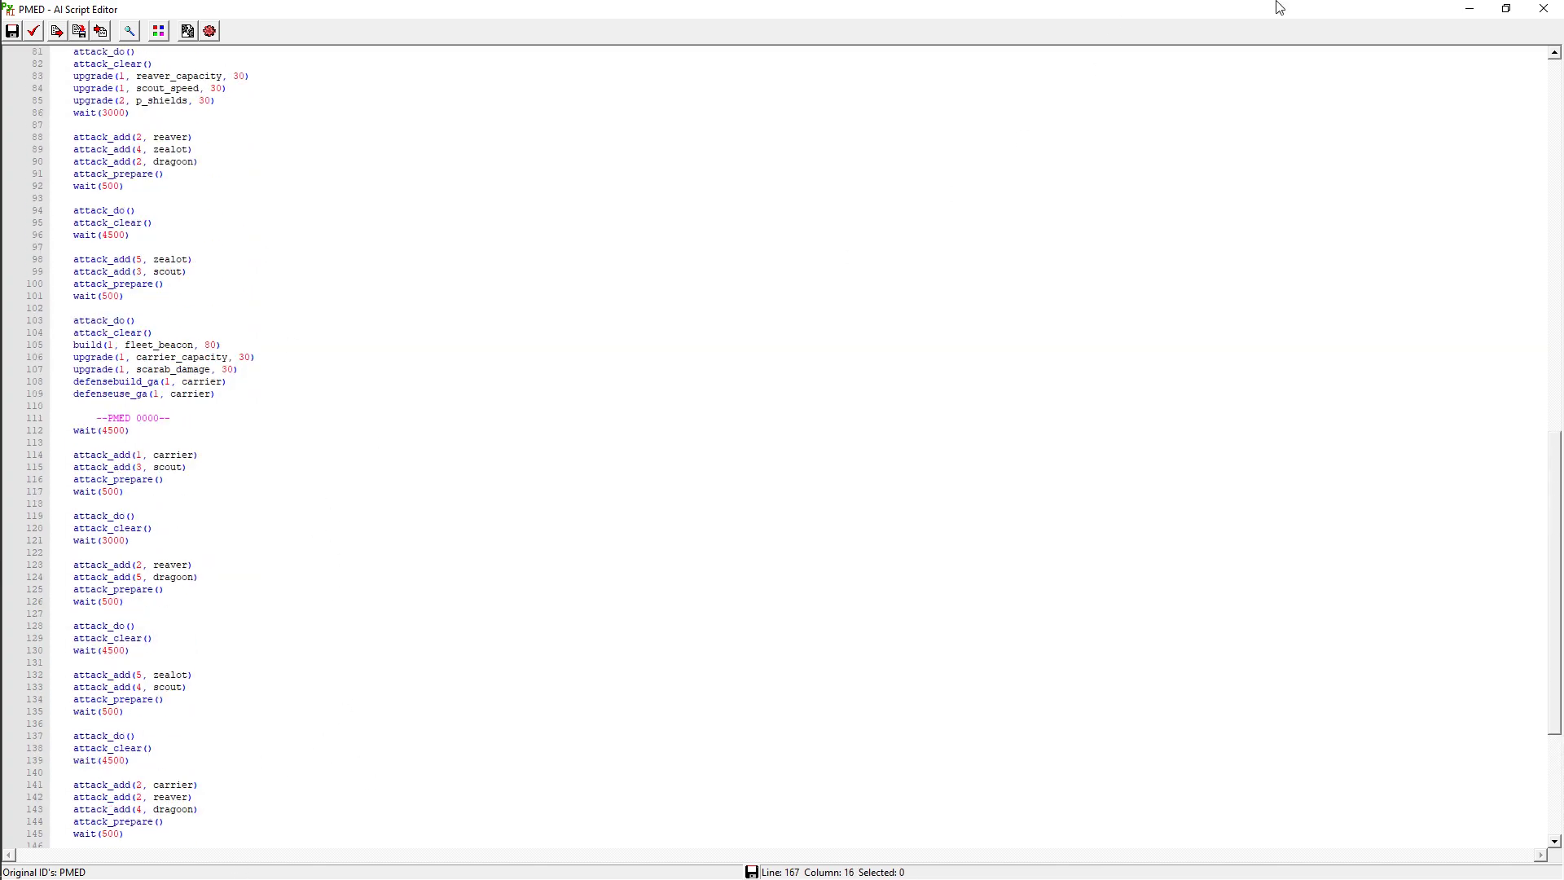
{"action": "scroll", "coordinate": [246, 544], "scroll_direction": "up", "scroll_amount": 3}
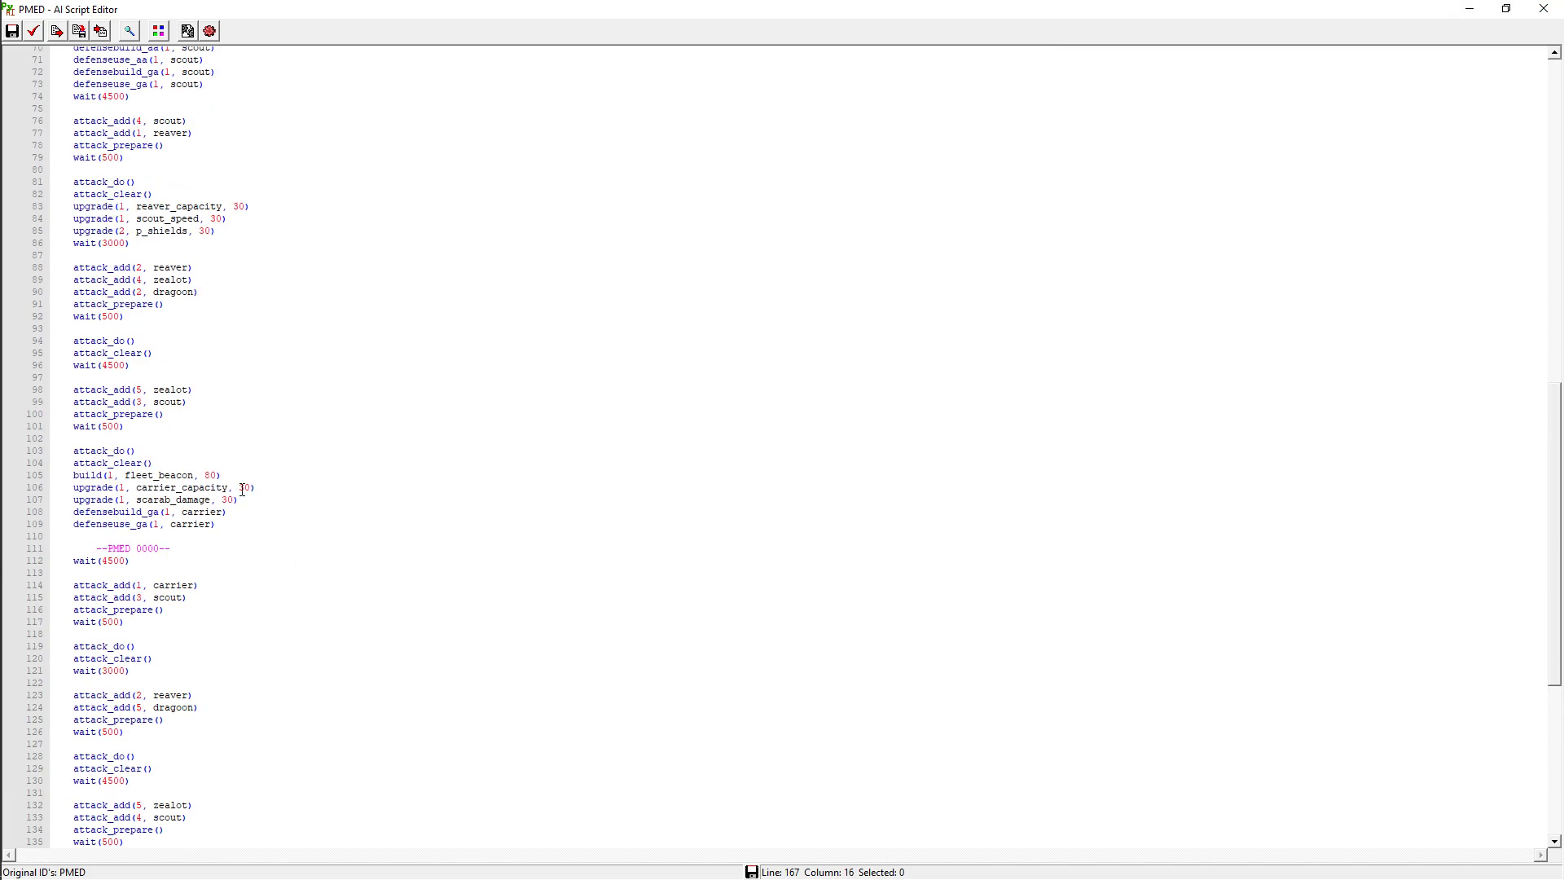
{"action": "scroll", "coordinate": [242, 490], "scroll_direction": "up", "scroll_amount": 20}
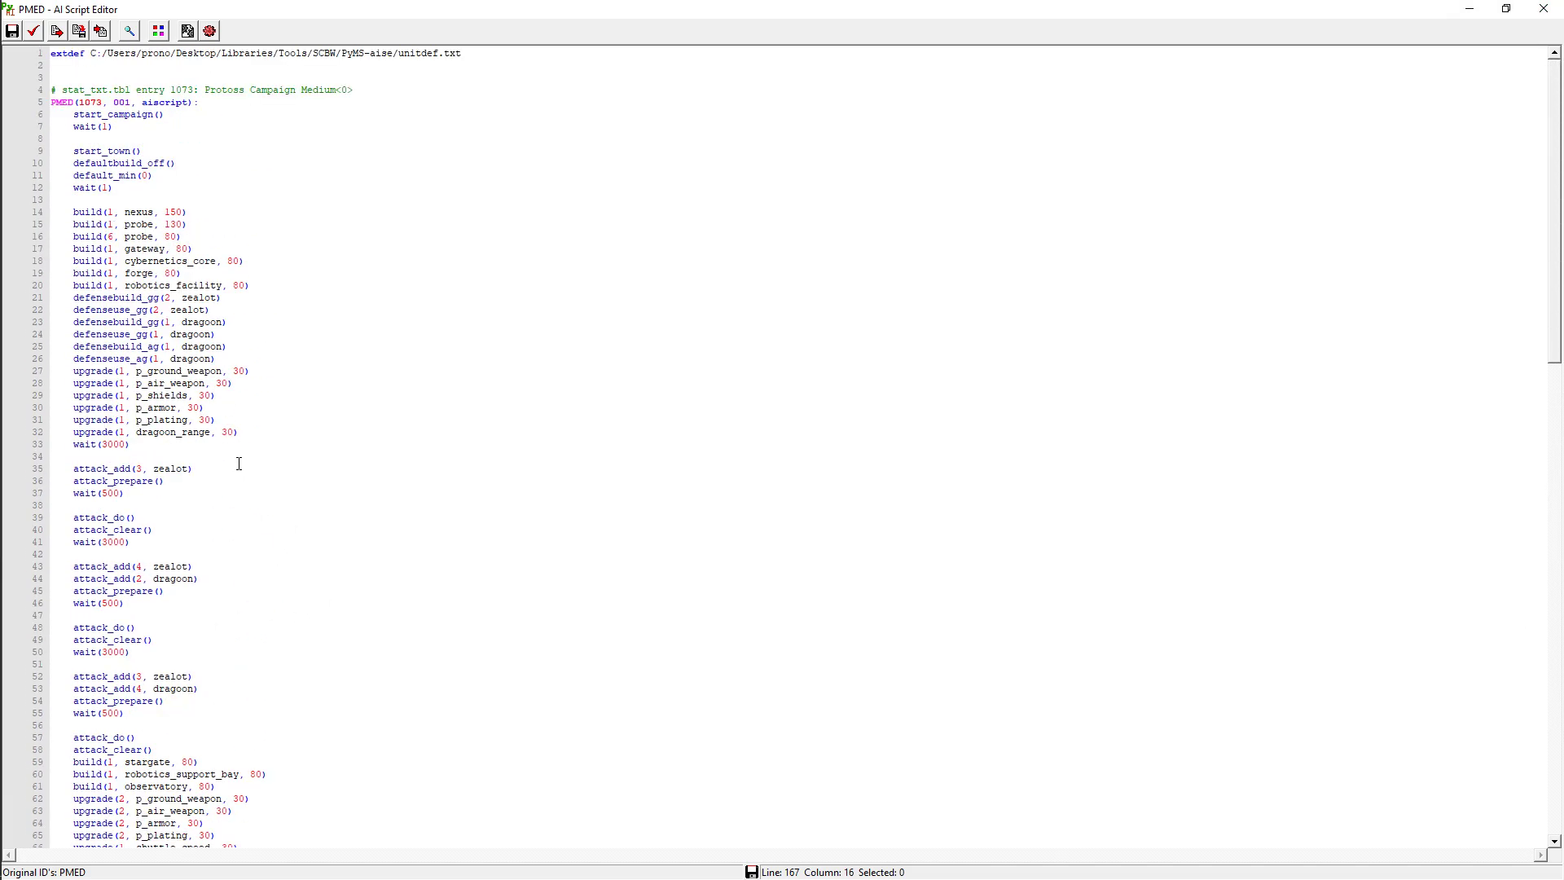
- Switch to the Astral Balance map in Scmdraft and place a Protoss Nexus for Player 2 on the northeast start location
{"action": "mouse_move", "coordinate": [56, 325]}
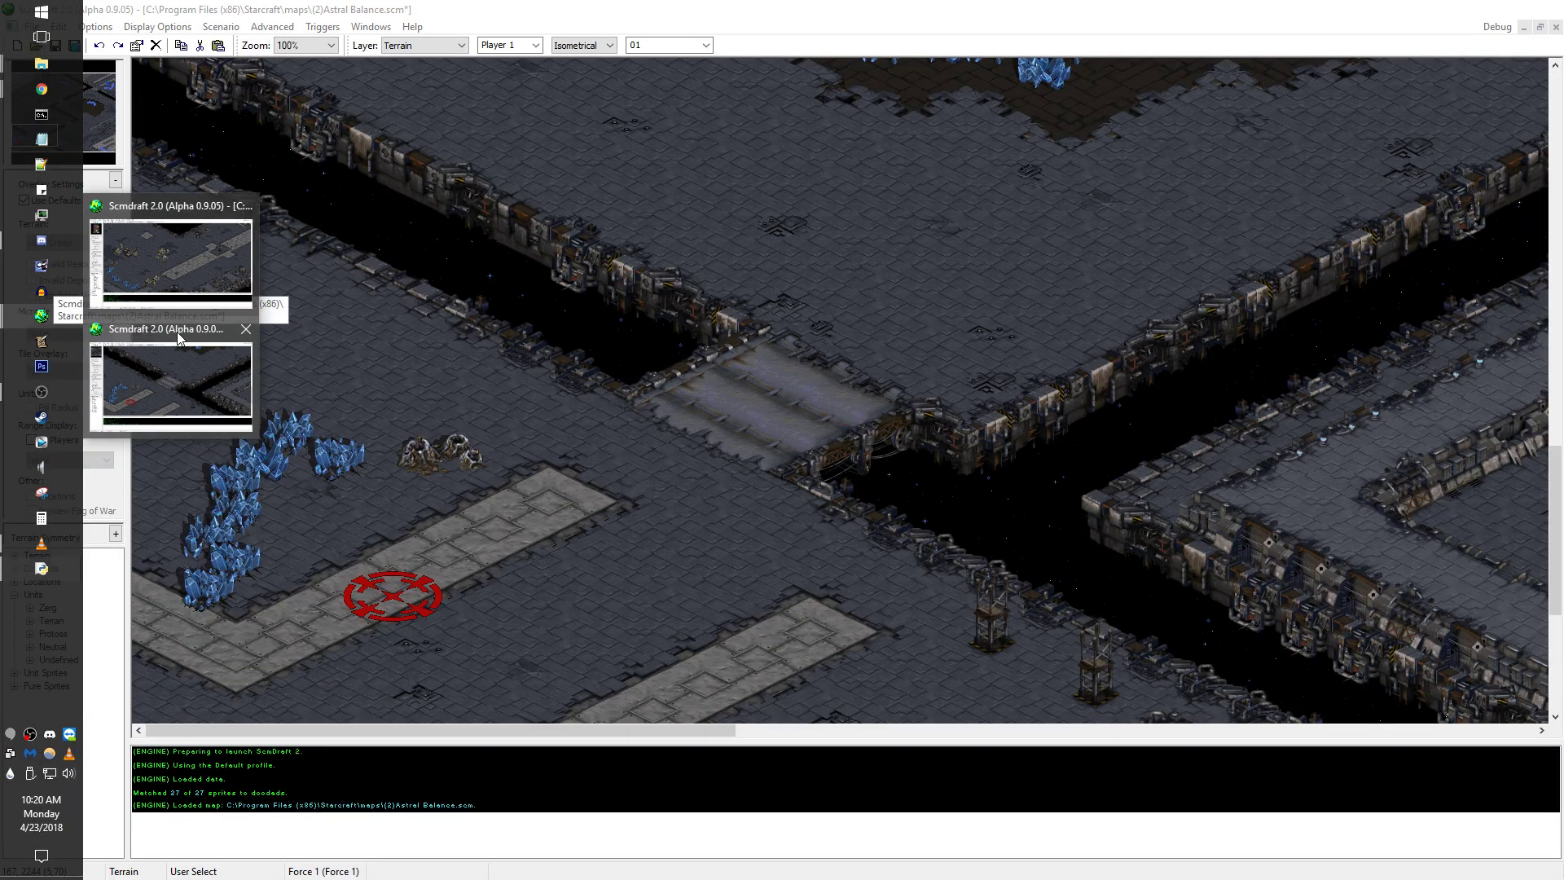
{"action": "left_click", "coordinate": [174, 340]}
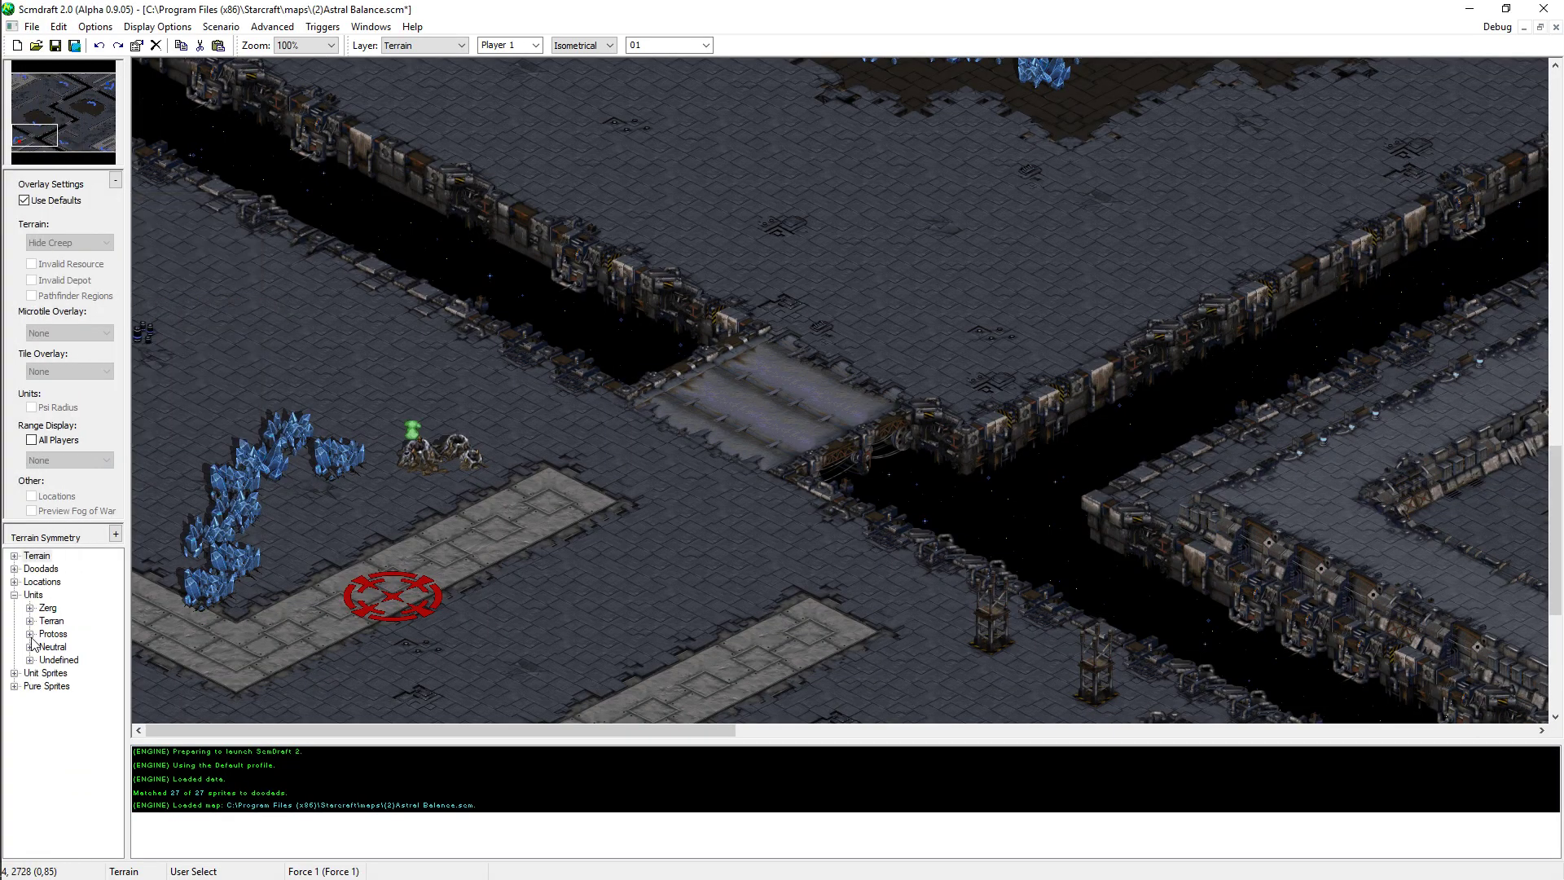
{"action": "left_click", "coordinate": [29, 633]}
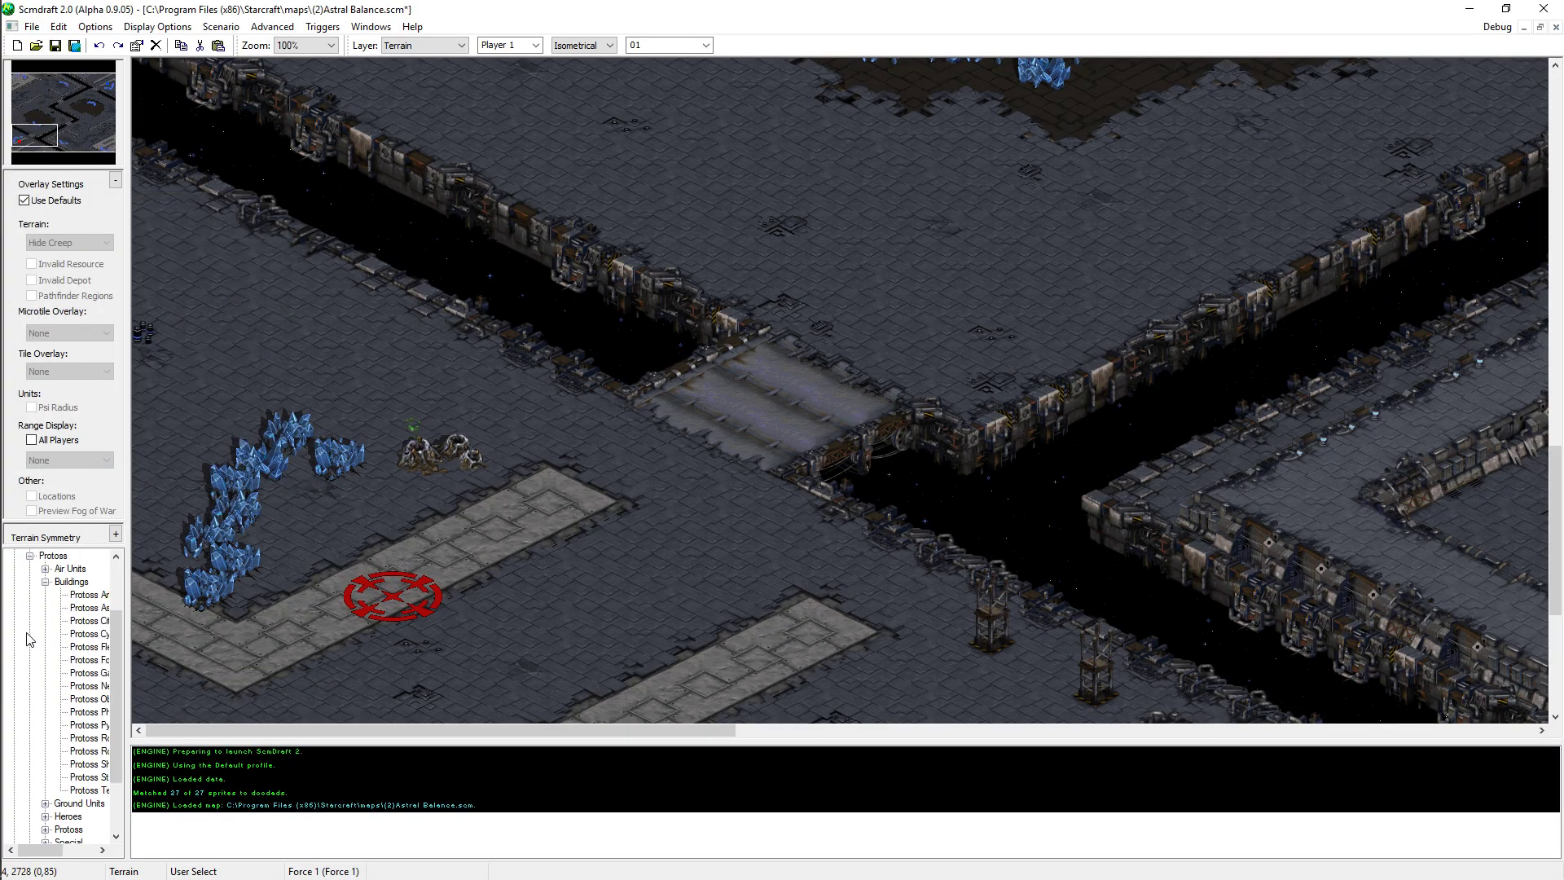
{"action": "left_click", "coordinate": [88, 685]}
{"action": "scroll", "coordinate": [518, 49], "scroll_direction": "down", "scroll_amount": 1}
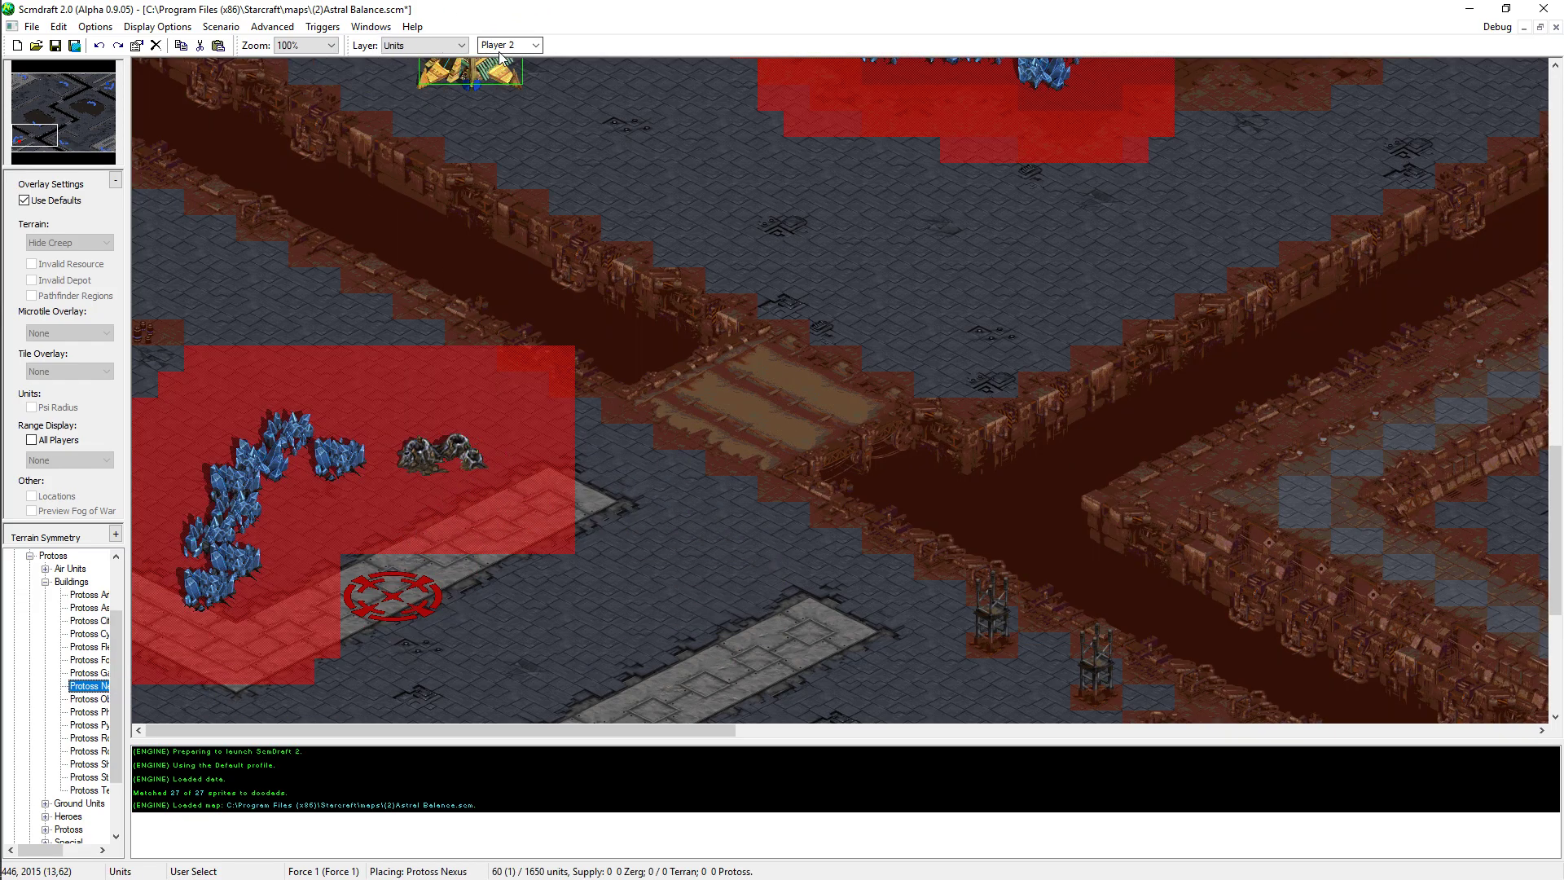
{"action": "left_click_drag", "start_coordinate": [127, 82], "coordinate": [138, 78]}
{"action": "left_click", "coordinate": [113, 81]}
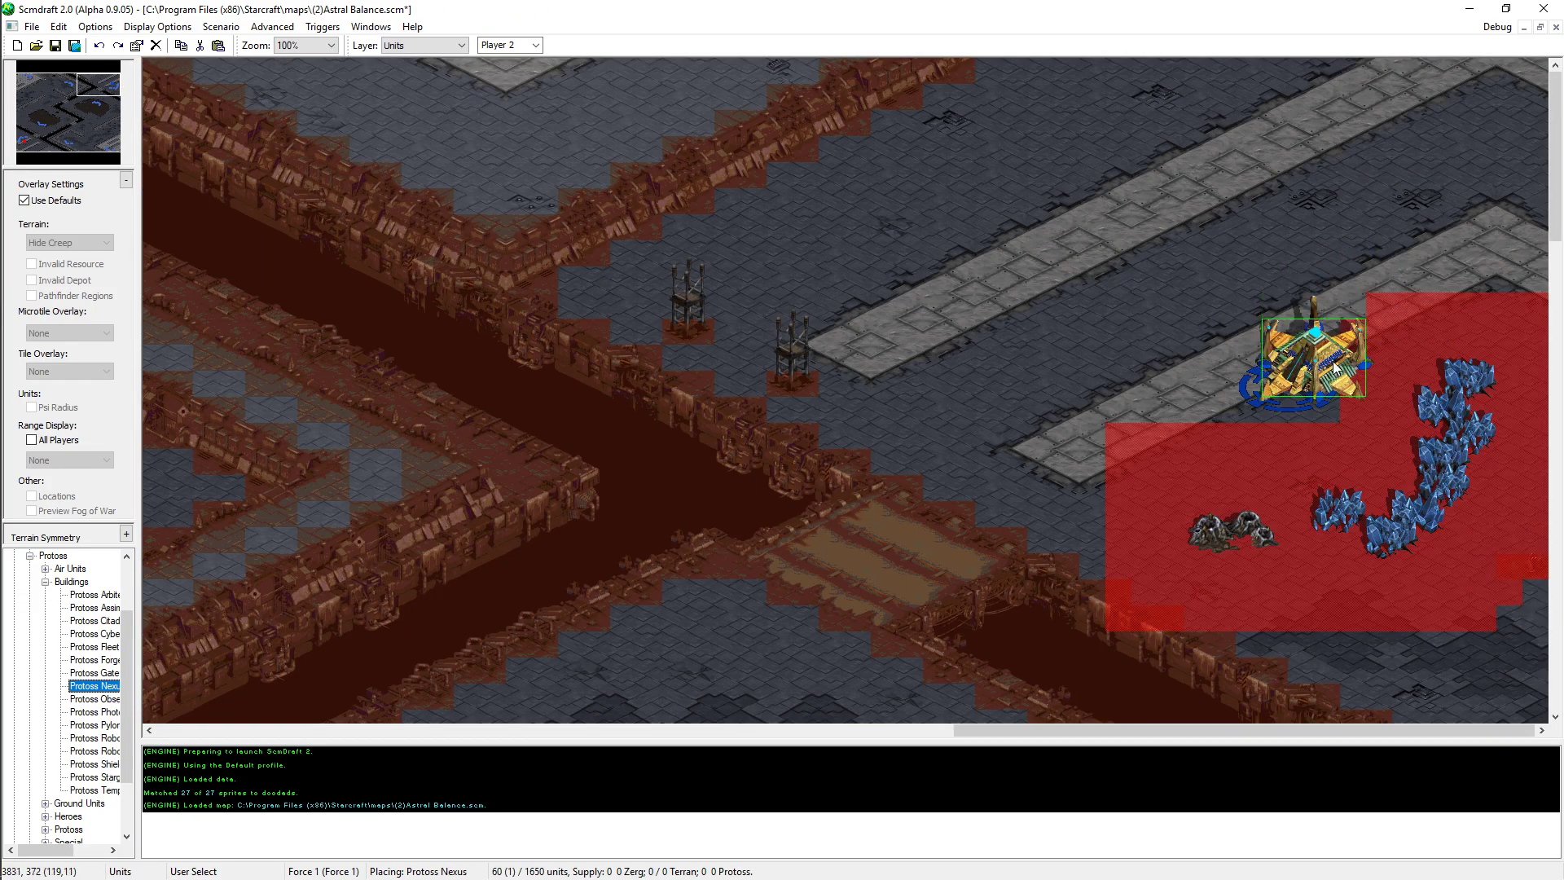
{"action": "left_click", "coordinate": [1302, 397]}
{"action": "right_click", "coordinate": [1301, 398]}
- Place six Protoss Pylons for Player 2, spread around the area west and north of the Nexus
{"action": "left_click", "coordinate": [95, 724]}
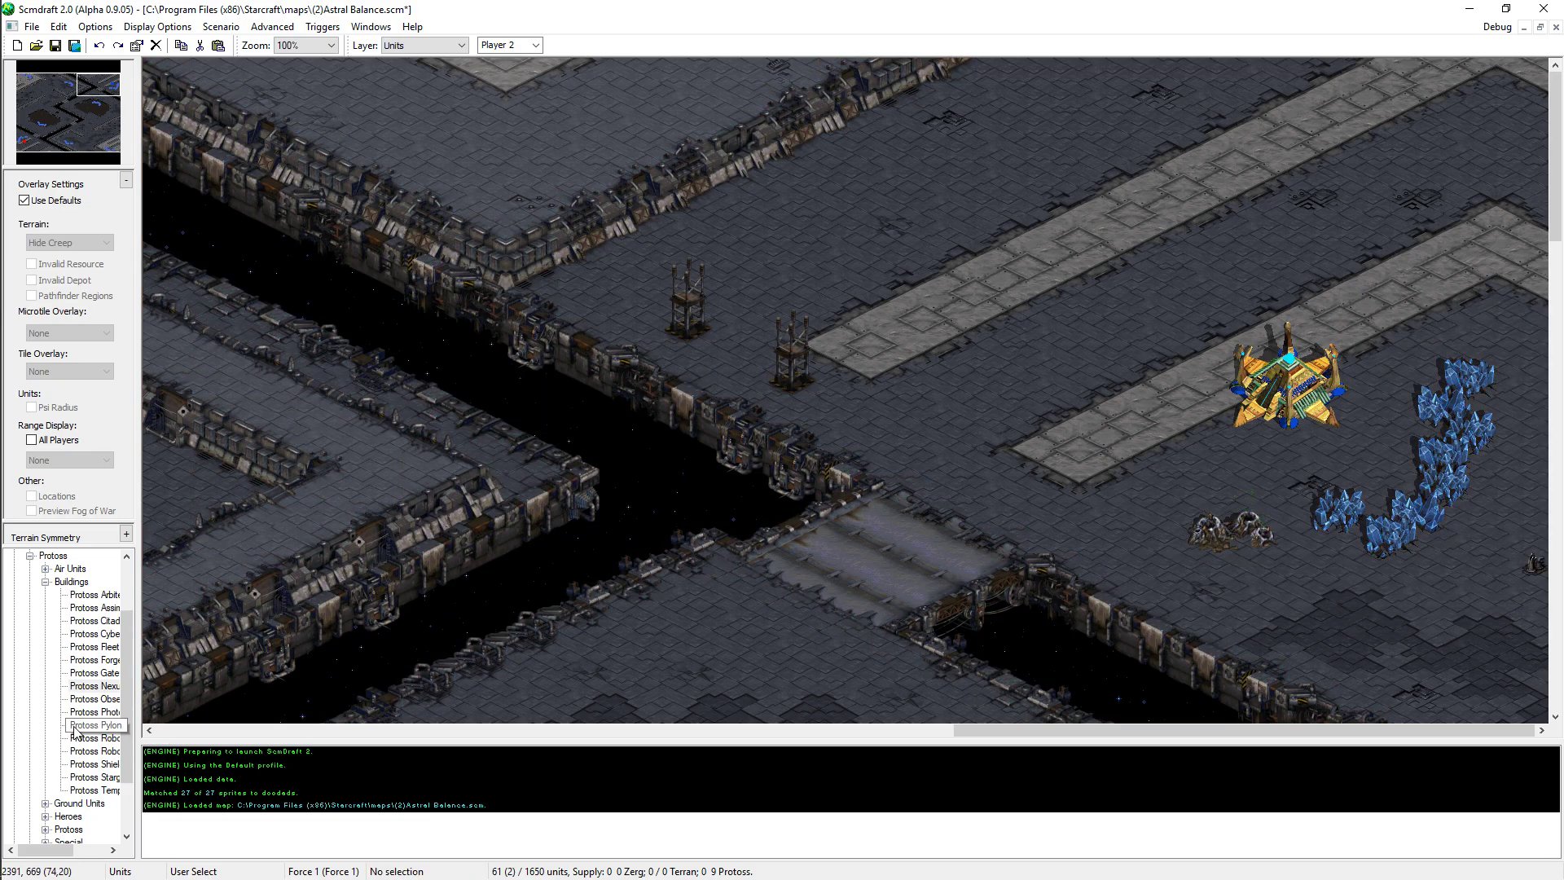
{"action": "left_click", "coordinate": [957, 379]}
{"action": "left_click", "coordinate": [1137, 485]}
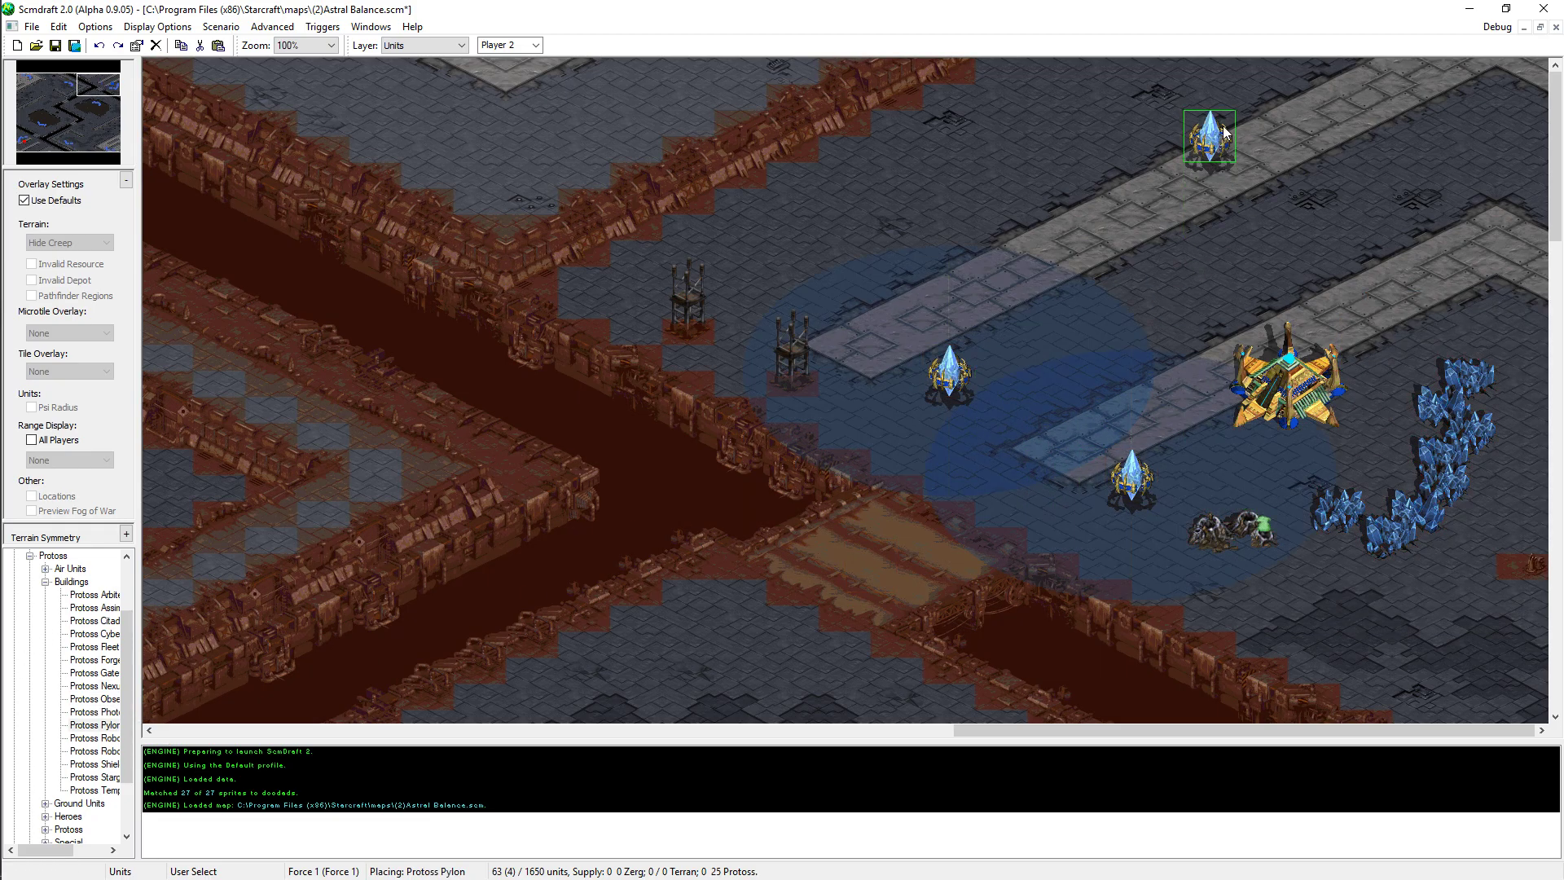
{"action": "left_click", "coordinate": [1213, 126]}
{"action": "left_click", "coordinate": [1473, 228]}
{"action": "left_click", "coordinate": [927, 181]}
{"action": "left_click", "coordinate": [1185, 287]}
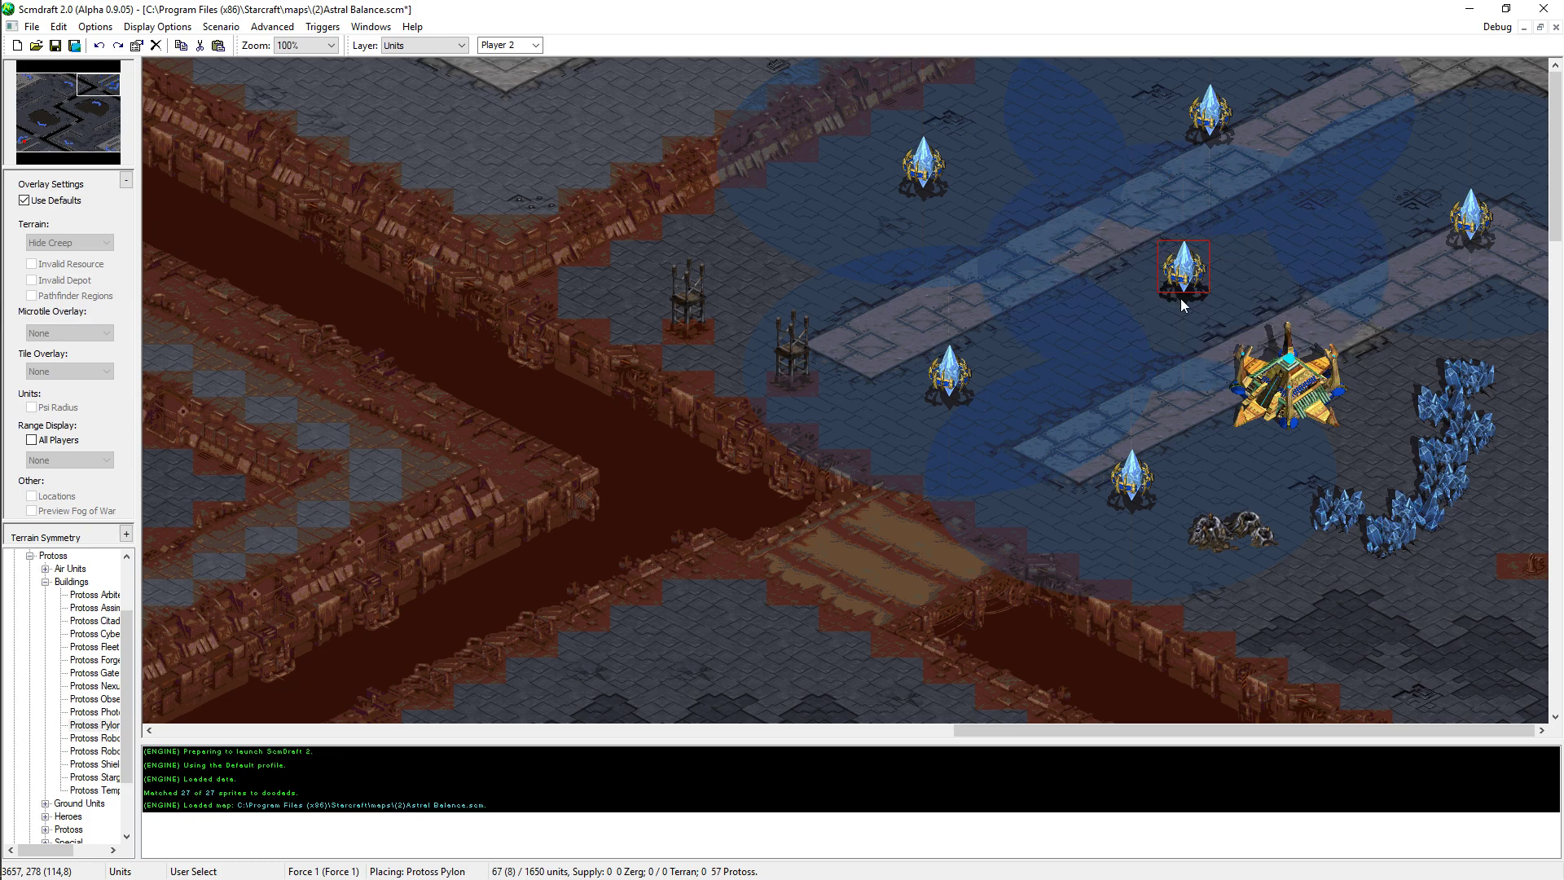
- Place a Protoss Gateway beside the northern pylon and a Cybernetics Core beside the northwestern pylon
{"action": "left_click", "coordinate": [94, 672]}
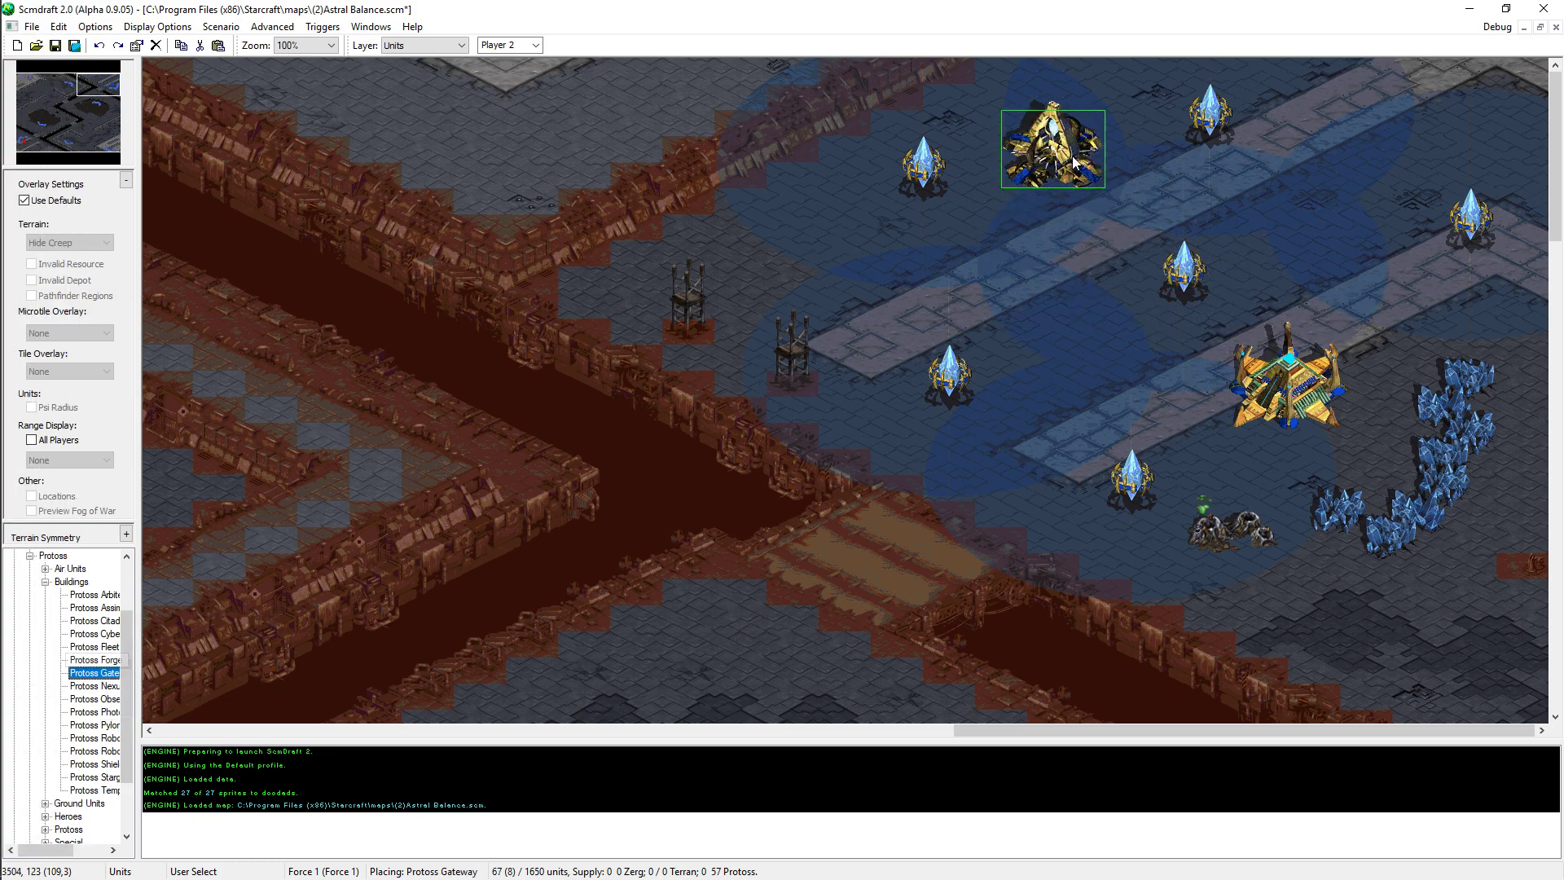
{"action": "left_click", "coordinate": [1131, 144]}
{"action": "left_click", "coordinate": [94, 633]}
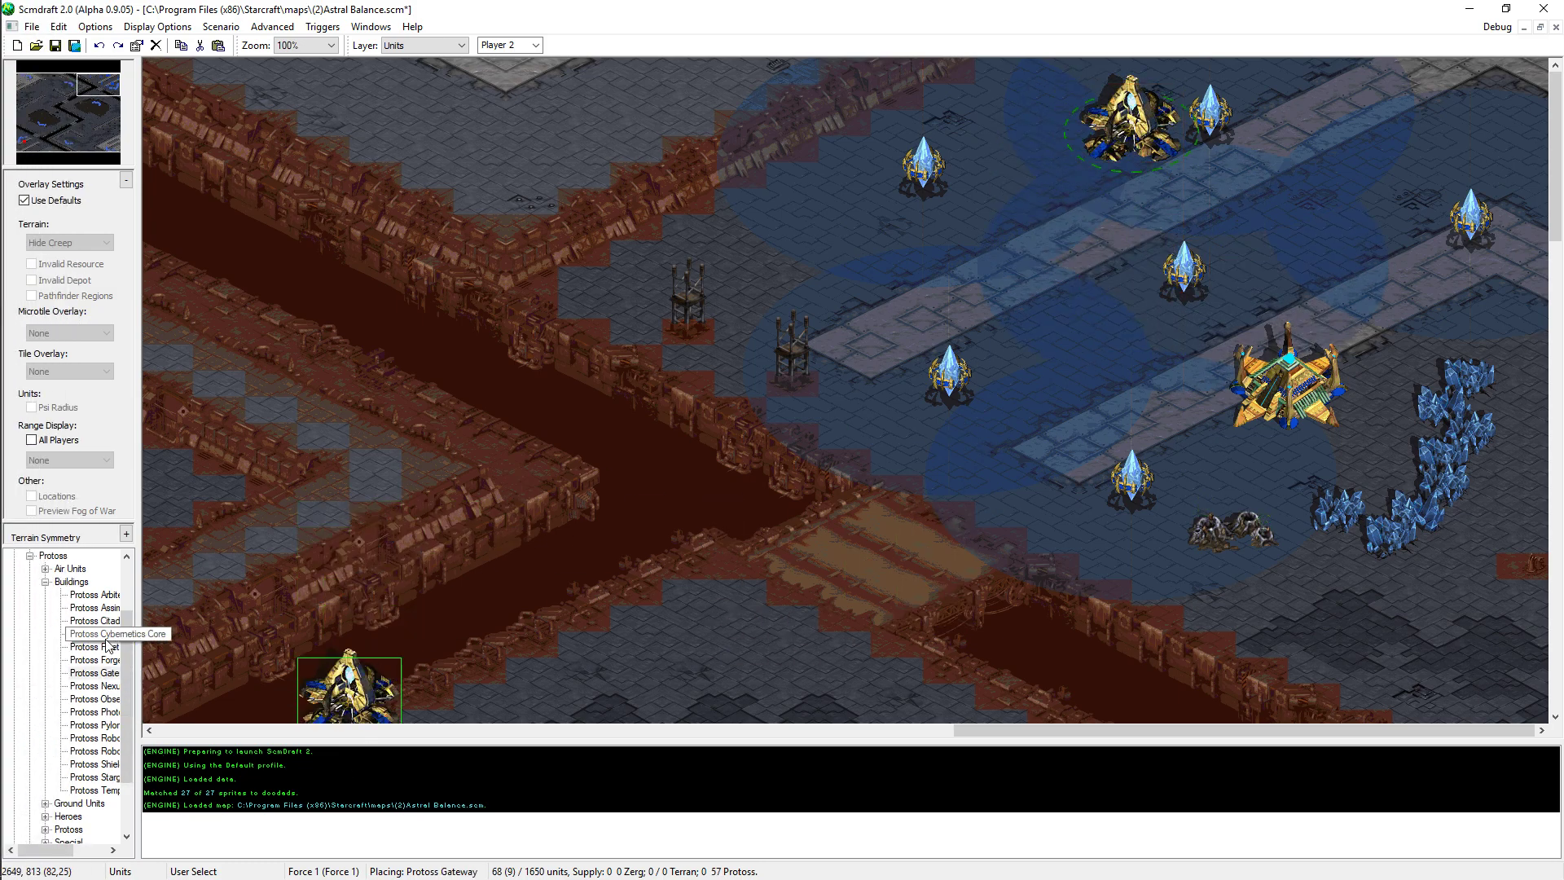
{"action": "left_click", "coordinate": [858, 213]}
- Place a Protoss Forge just below the eastern pylon and a Robotics Facility above it, and end unit placement
{"action": "left_click", "coordinate": [94, 659]}
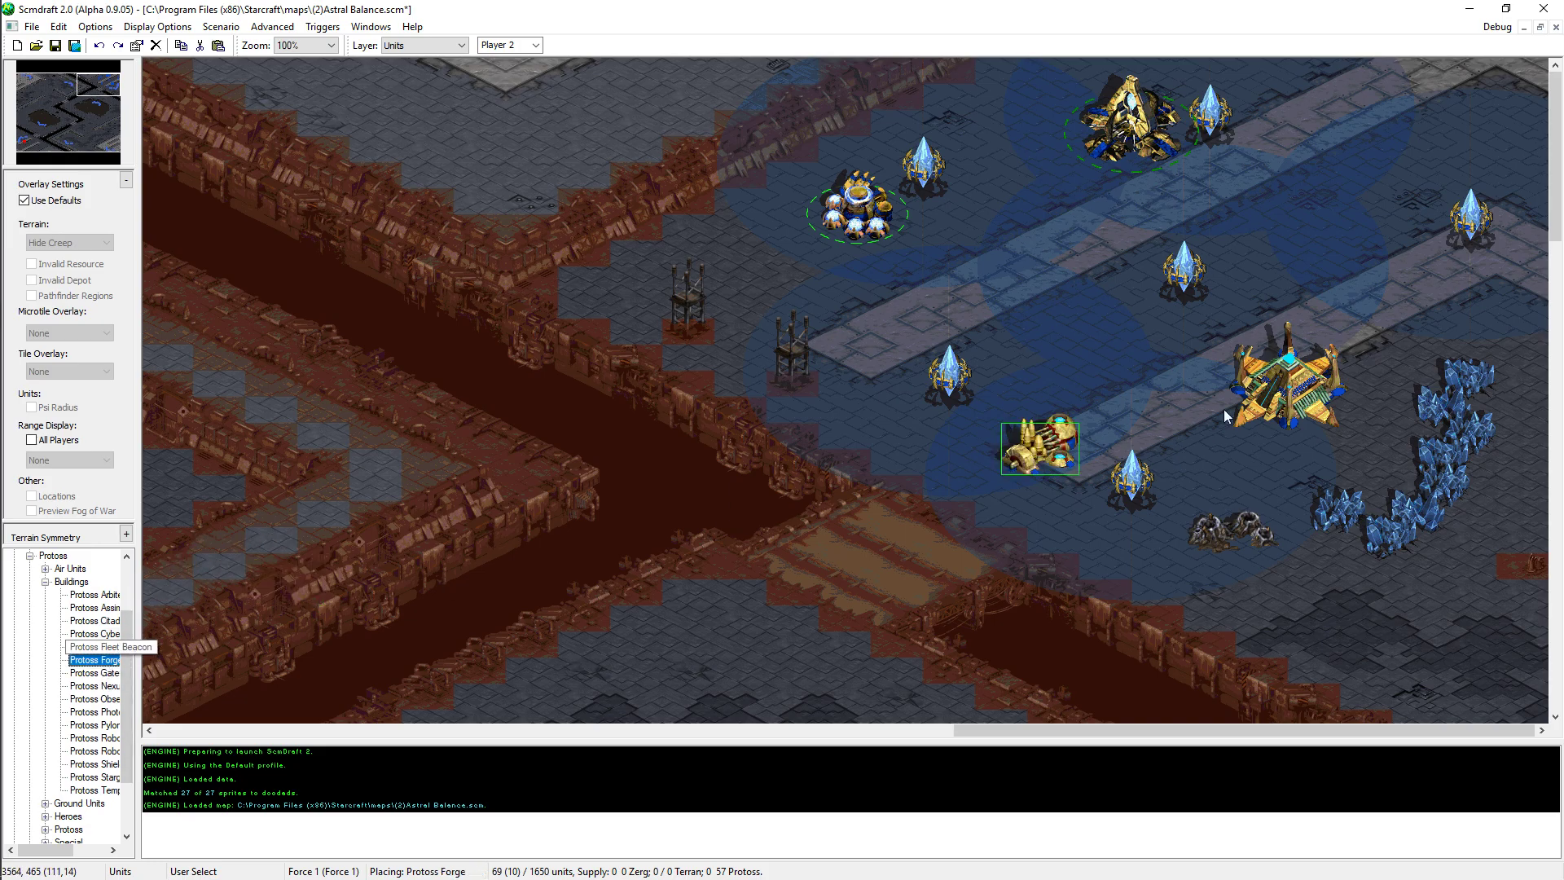
{"action": "left_click", "coordinate": [1457, 266]}
{"action": "left_click", "coordinate": [94, 737]}
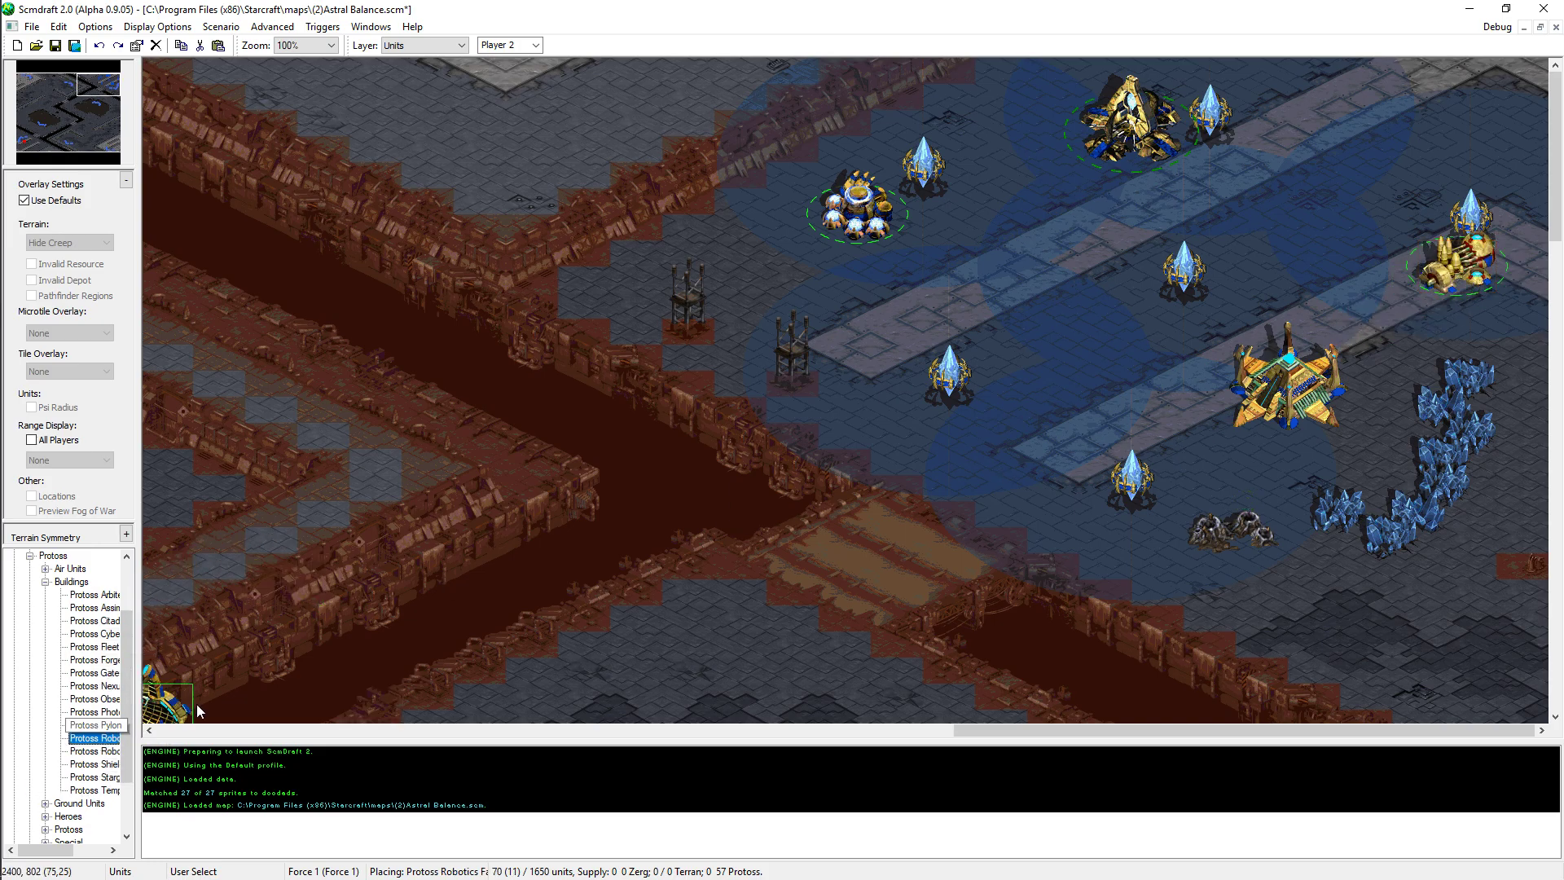
{"action": "left_click", "coordinate": [1478, 148]}
{"action": "key", "text": "Escape"}
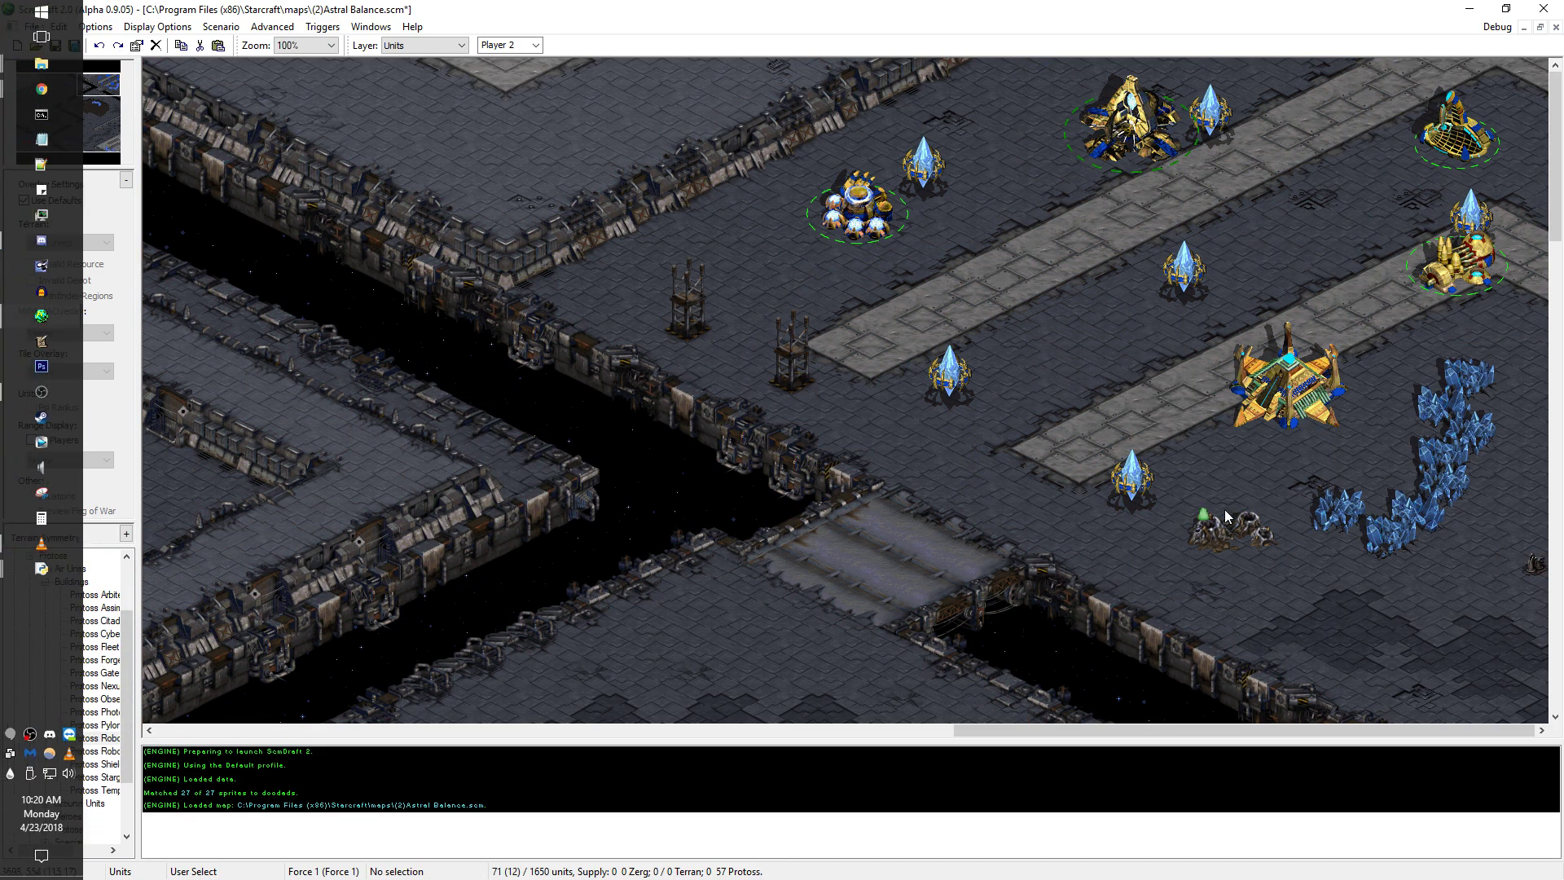
- Switch back to the PMED script in PyAI and review its initial builds, attack waves and second round of buildings
{"action": "key", "text": "alt+Tab"}
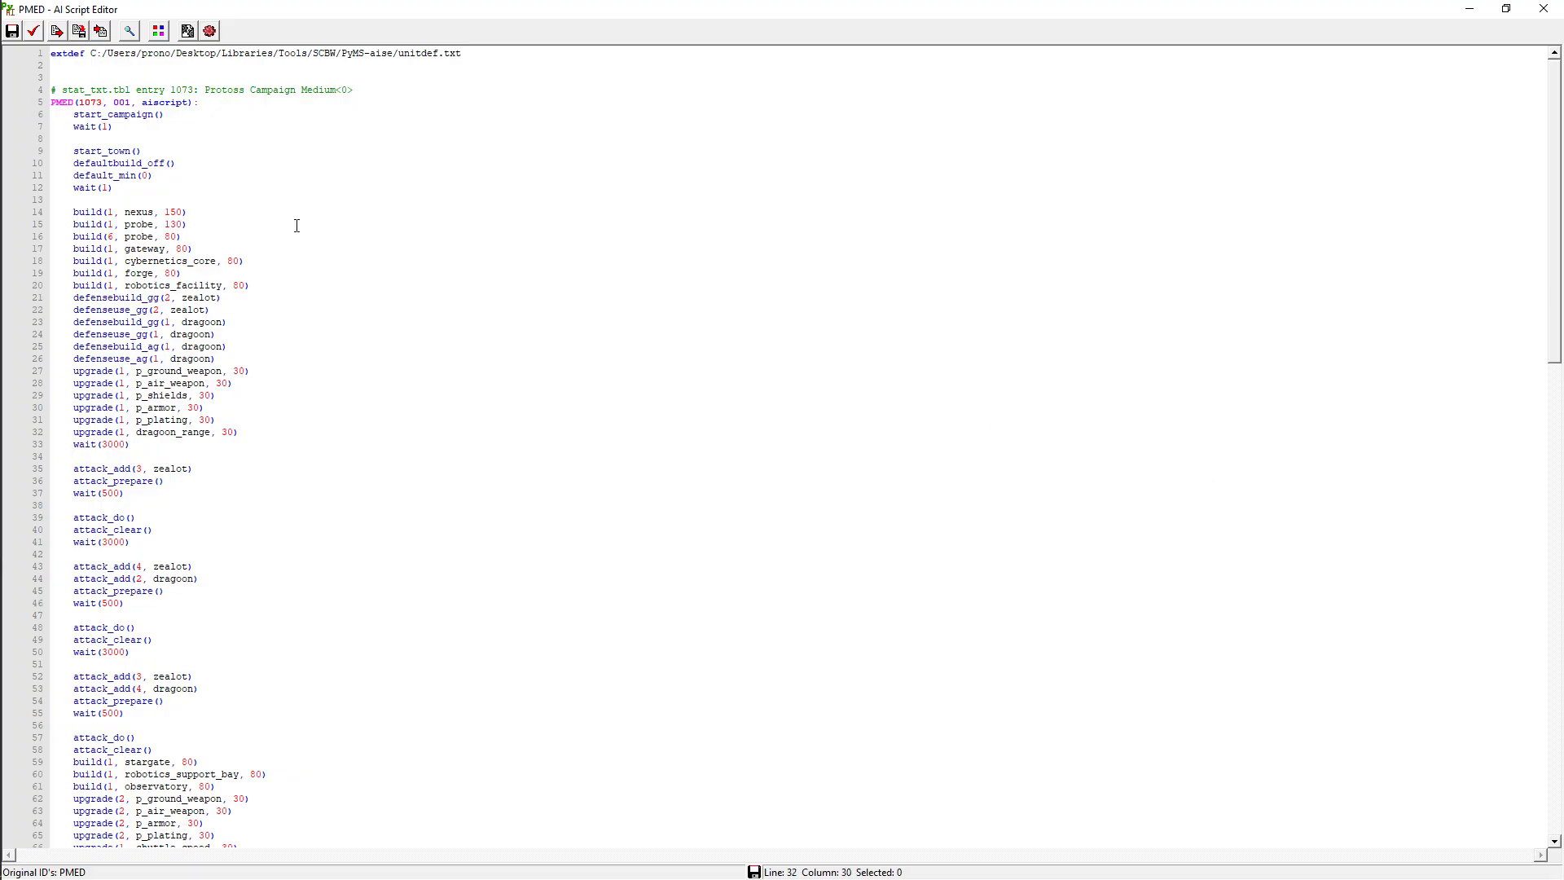
{"action": "left_click_drag", "start_coordinate": [245, 273], "coordinate": [258, 243]}
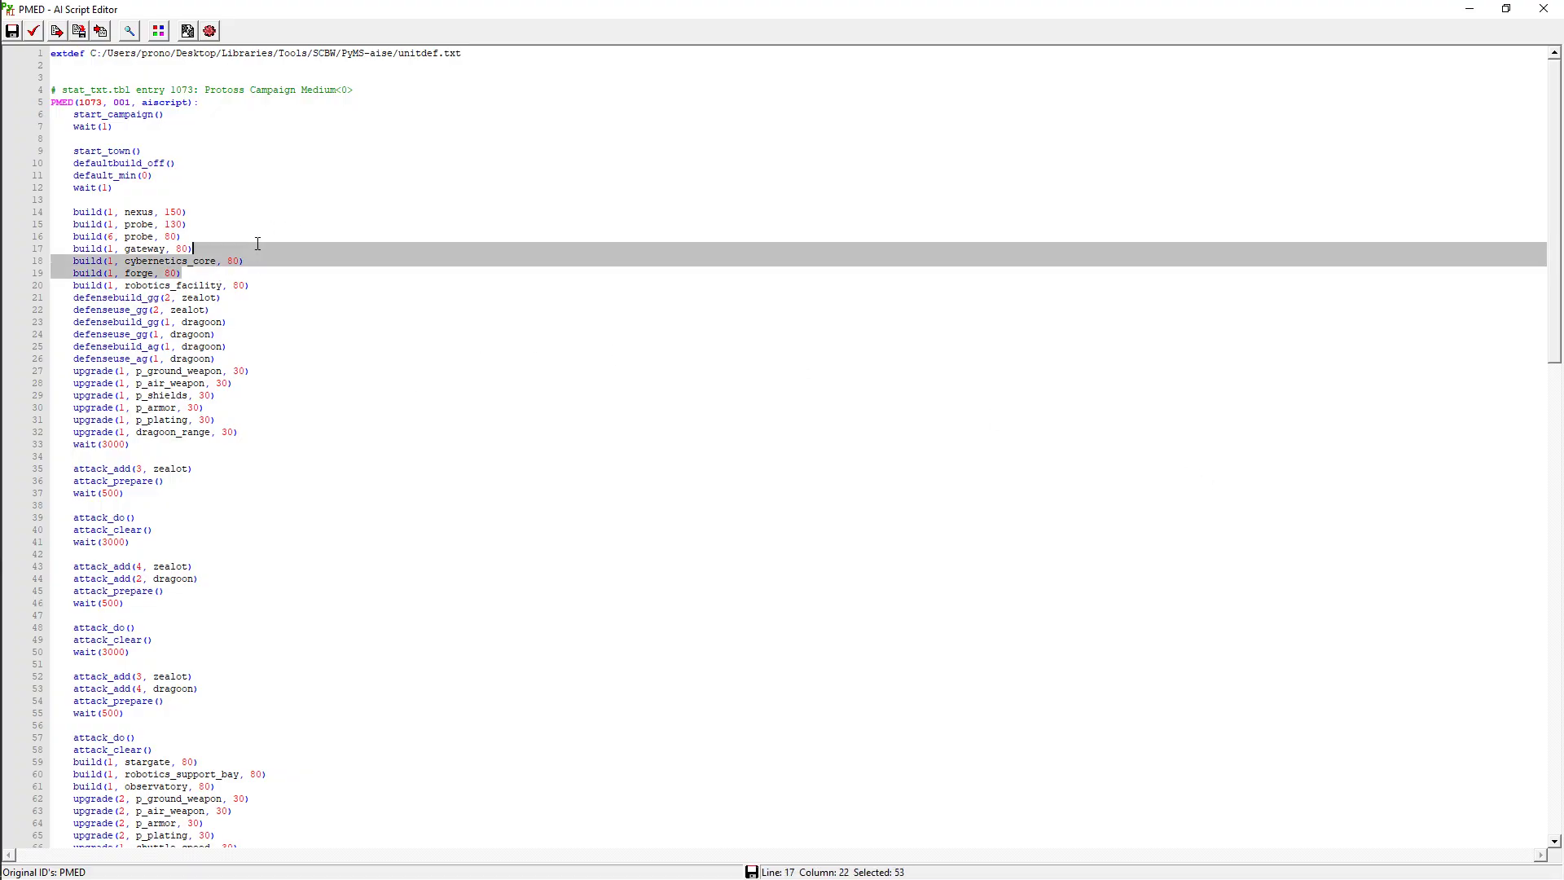
{"action": "left_click", "coordinate": [303, 430]}
{"action": "scroll", "coordinate": [300, 401], "scroll_direction": "down", "scroll_amount": 6}
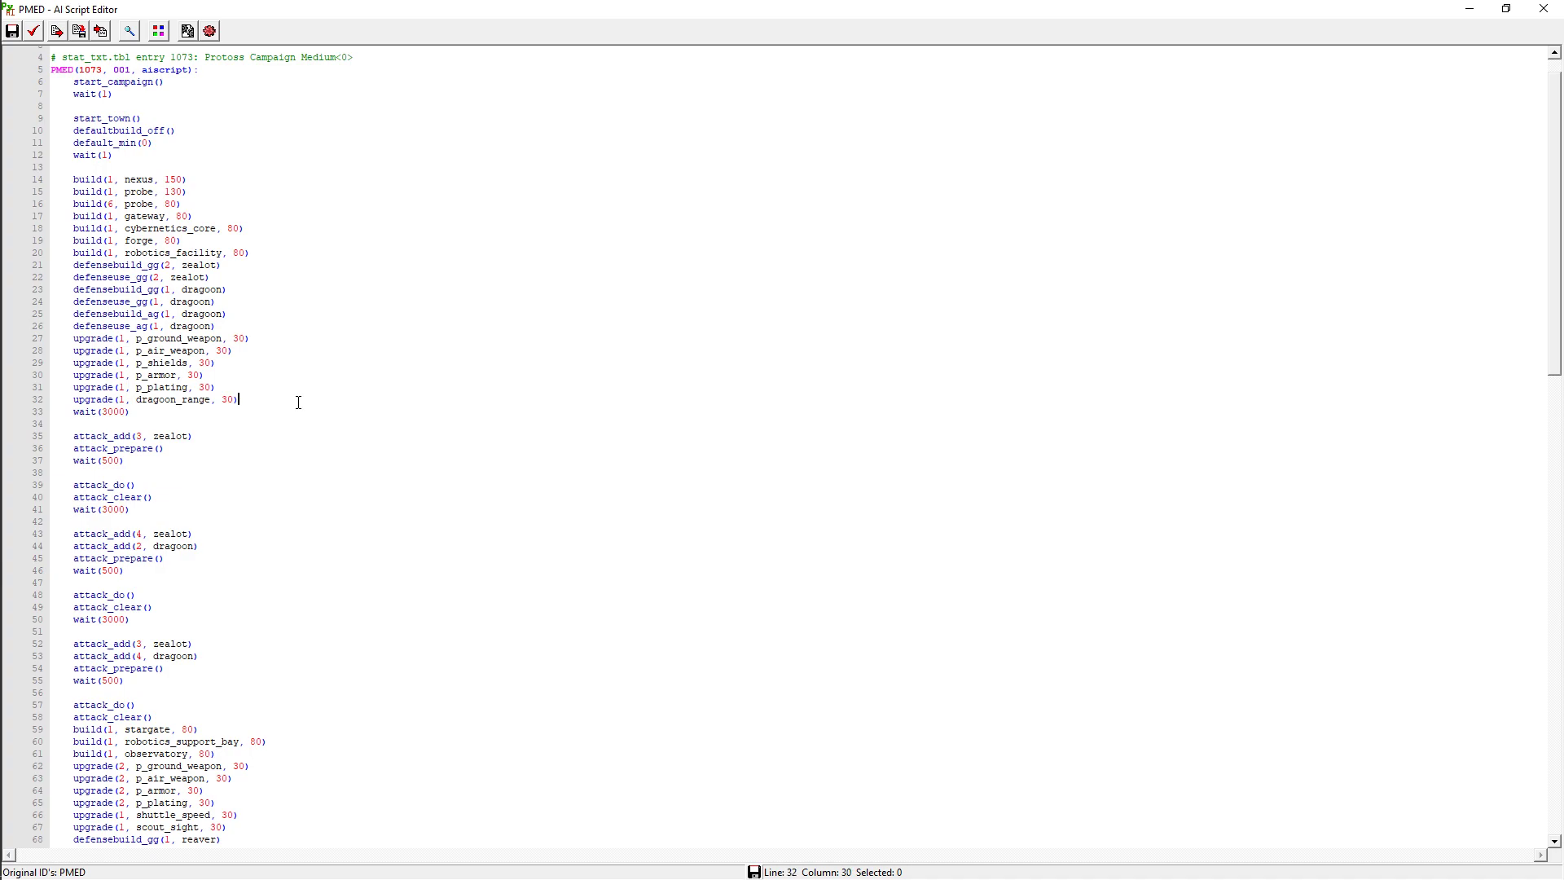
{"action": "left_click_drag", "start_coordinate": [268, 559], "coordinate": [276, 486]}
{"action": "left_click", "coordinate": [280, 608]}
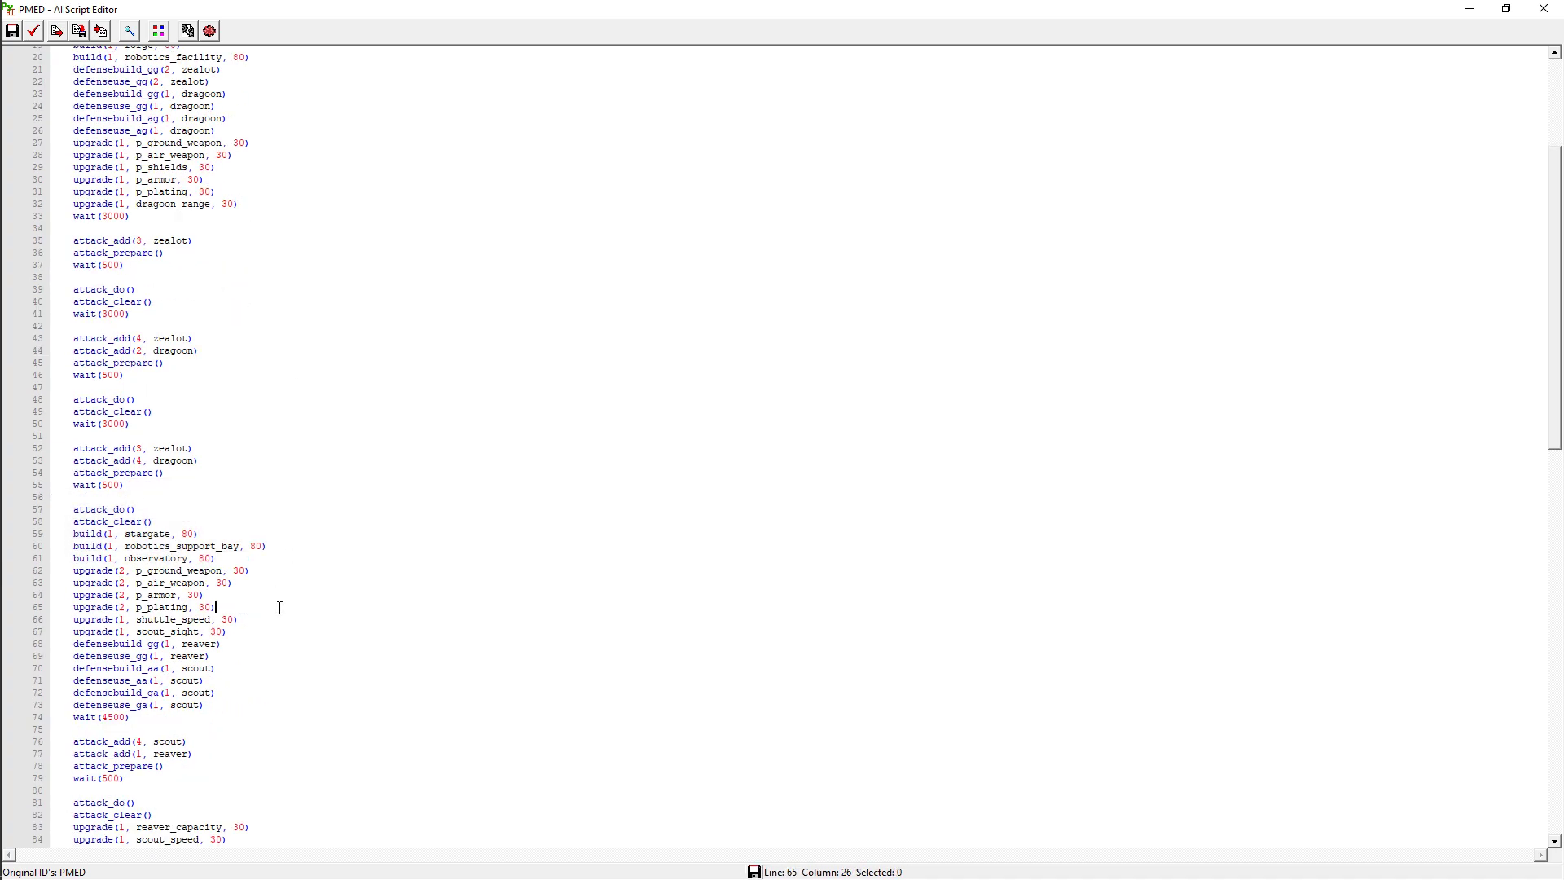
- Switch to Scmdraft and place a Protoss Stargate beside the pylon just northwest of the Nexus and a Robotics Support Bay above the northwestern pylon
{"action": "key", "text": "alt+Tab"}
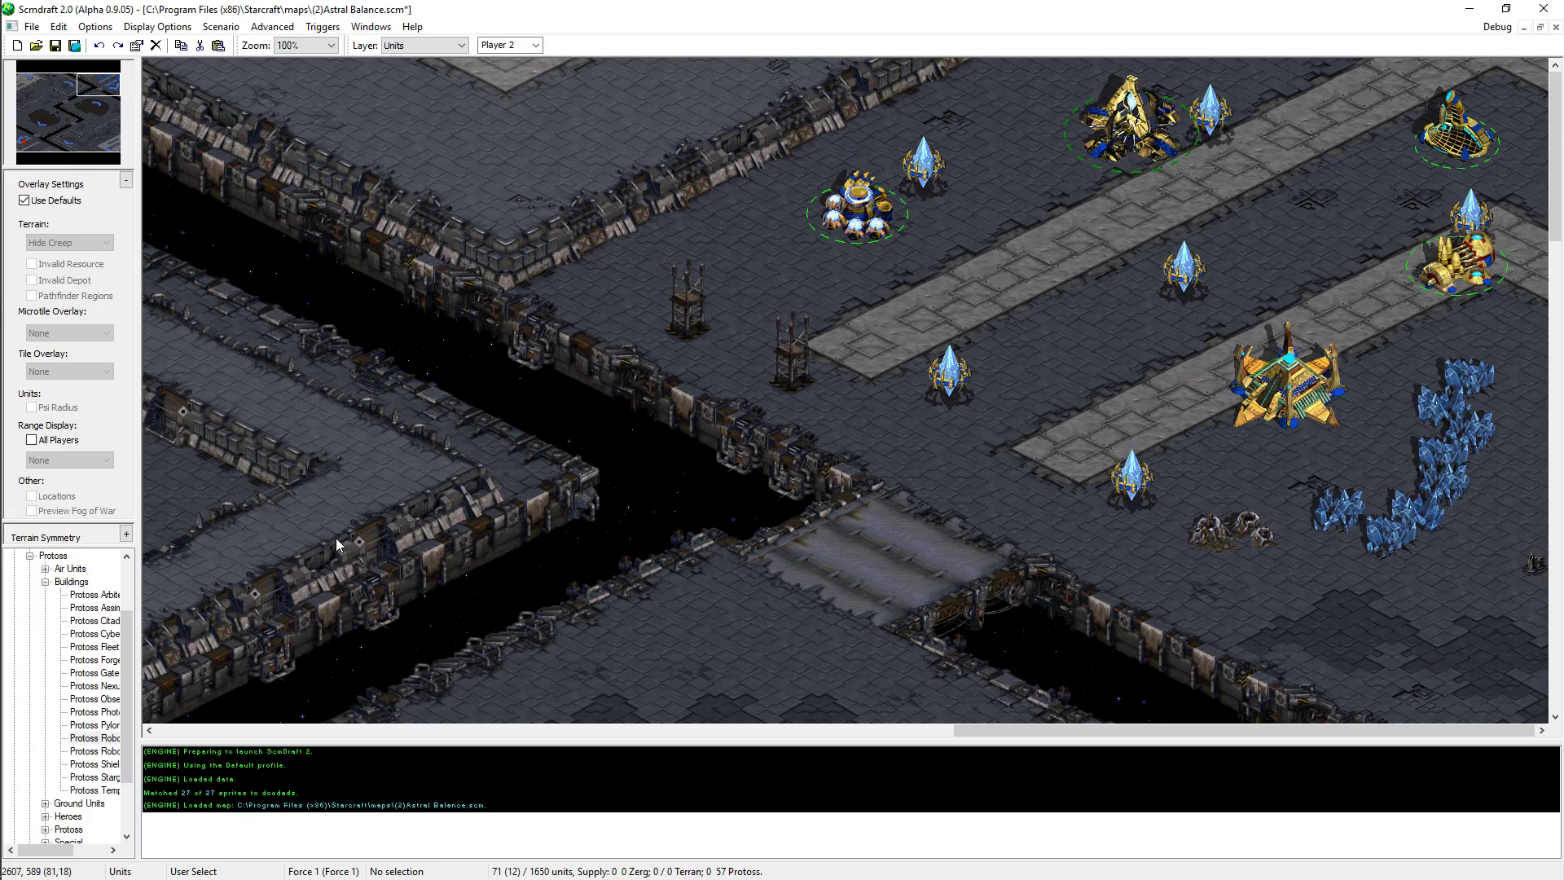
{"action": "left_click", "coordinate": [92, 777]}
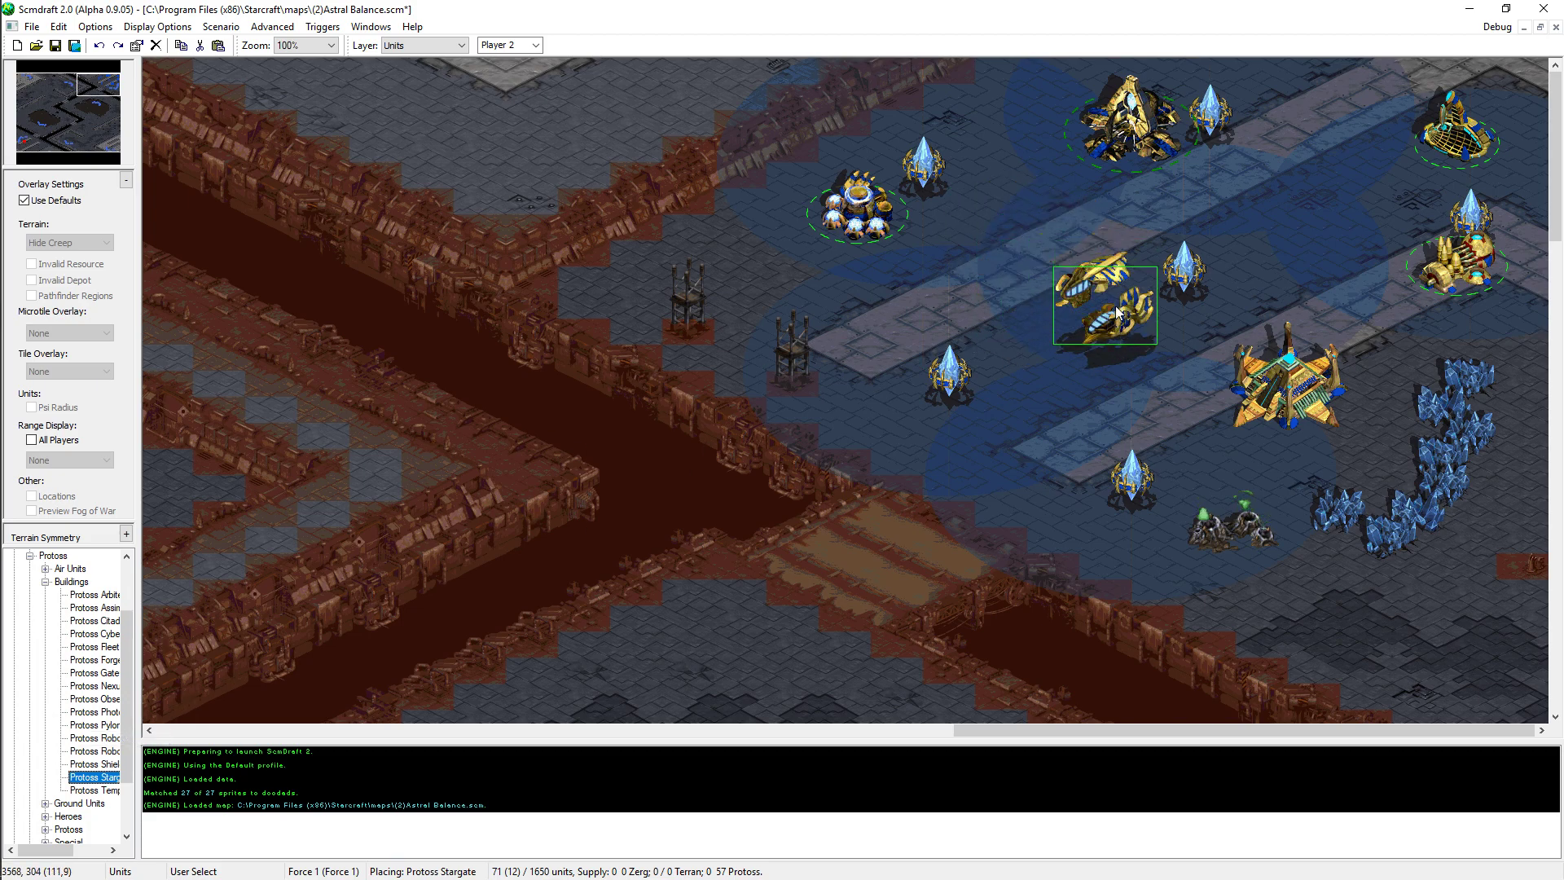
{"action": "left_click", "coordinate": [1115, 312]}
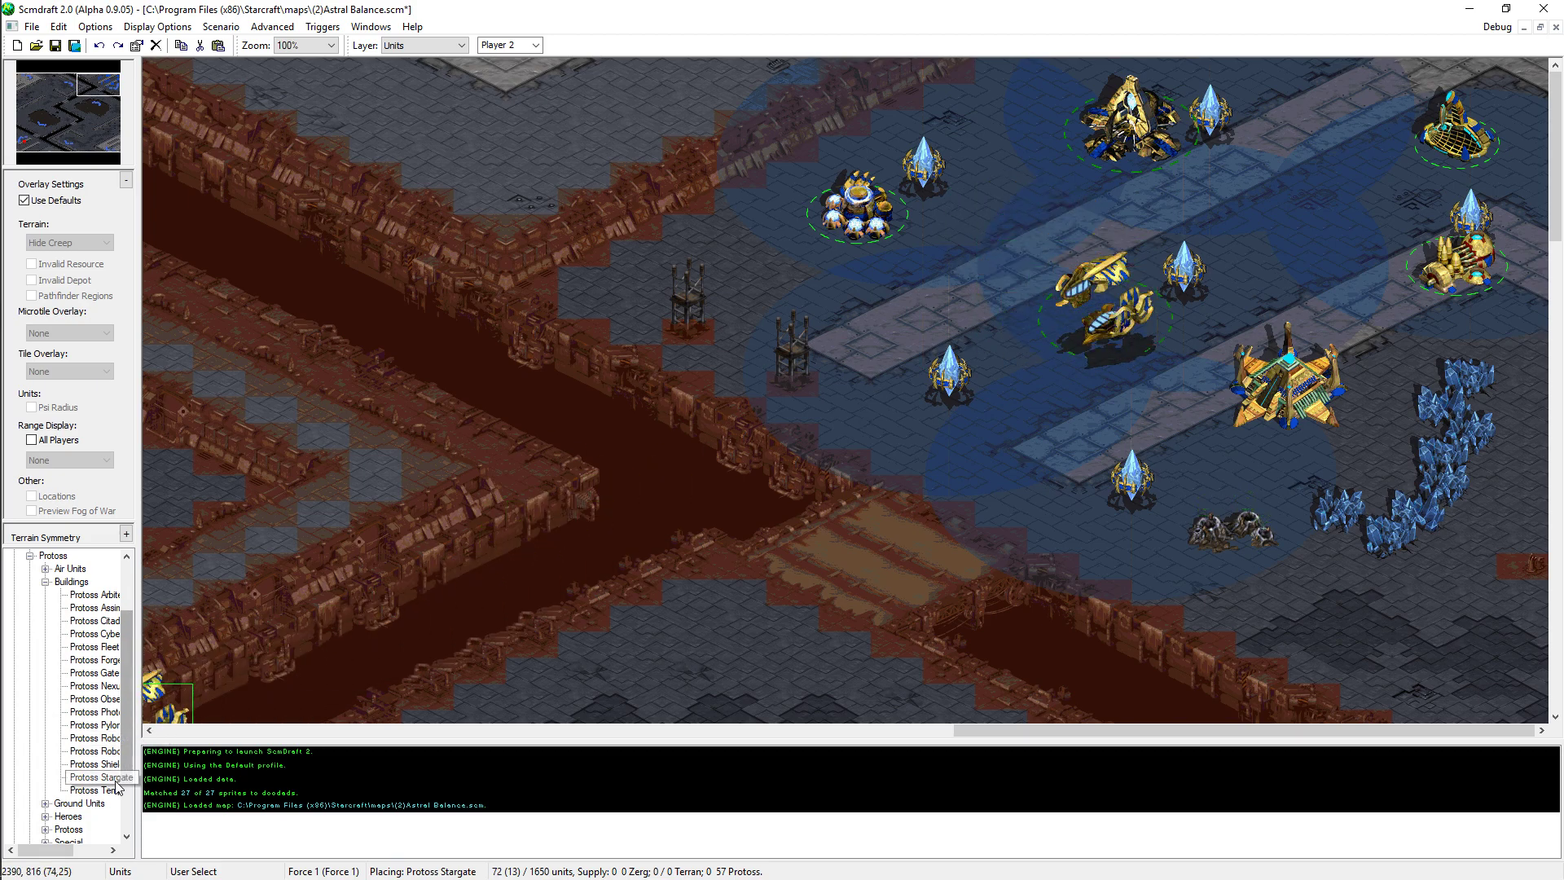
{"action": "left_click", "coordinate": [91, 751]}
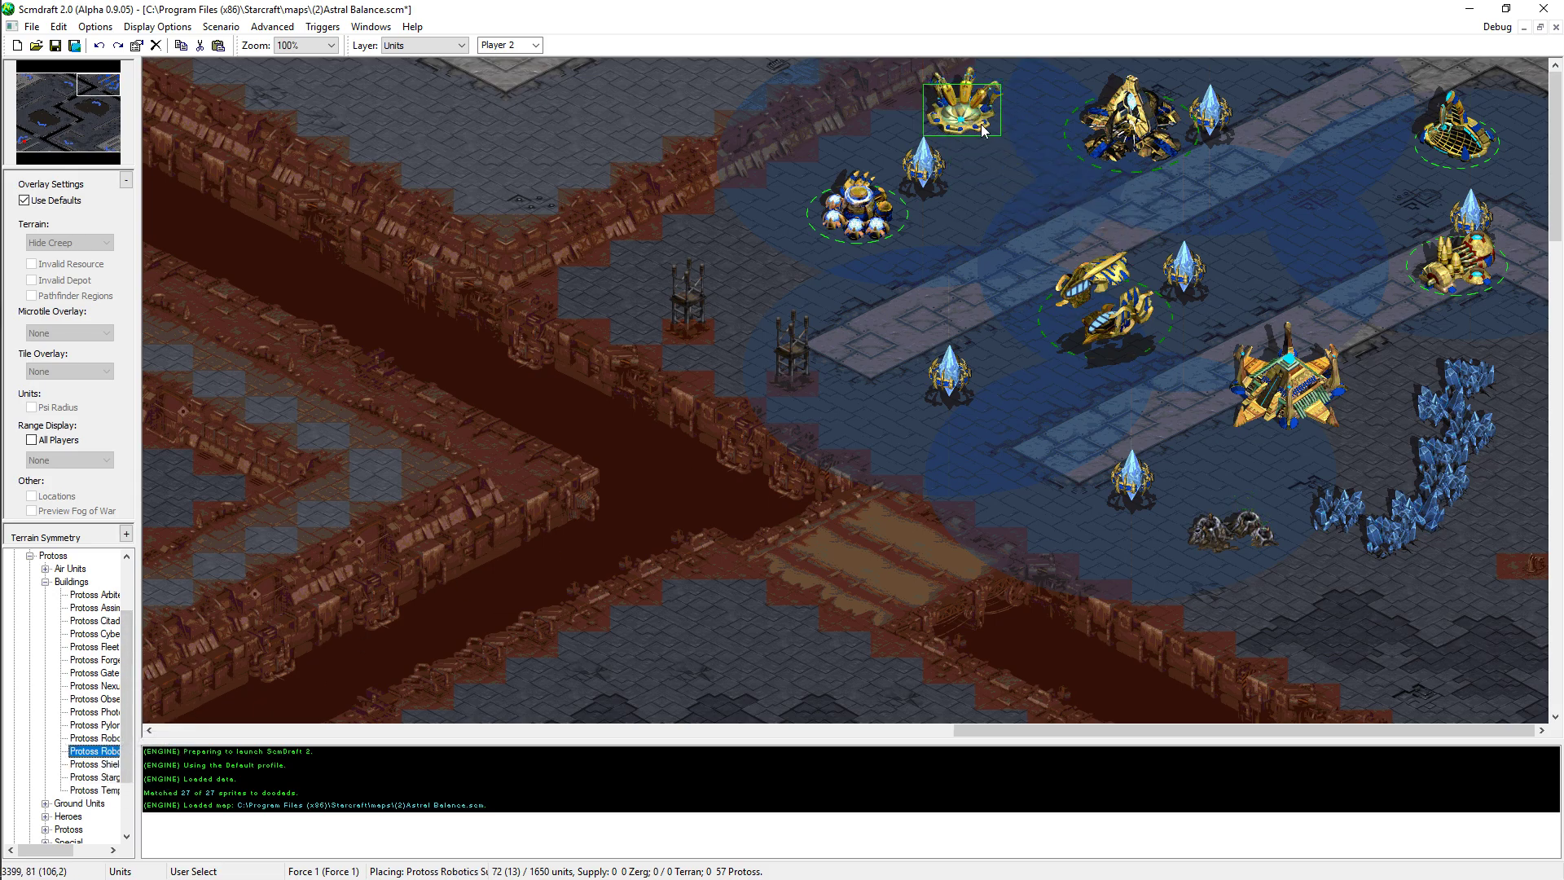
{"action": "left_click", "coordinate": [963, 110]}
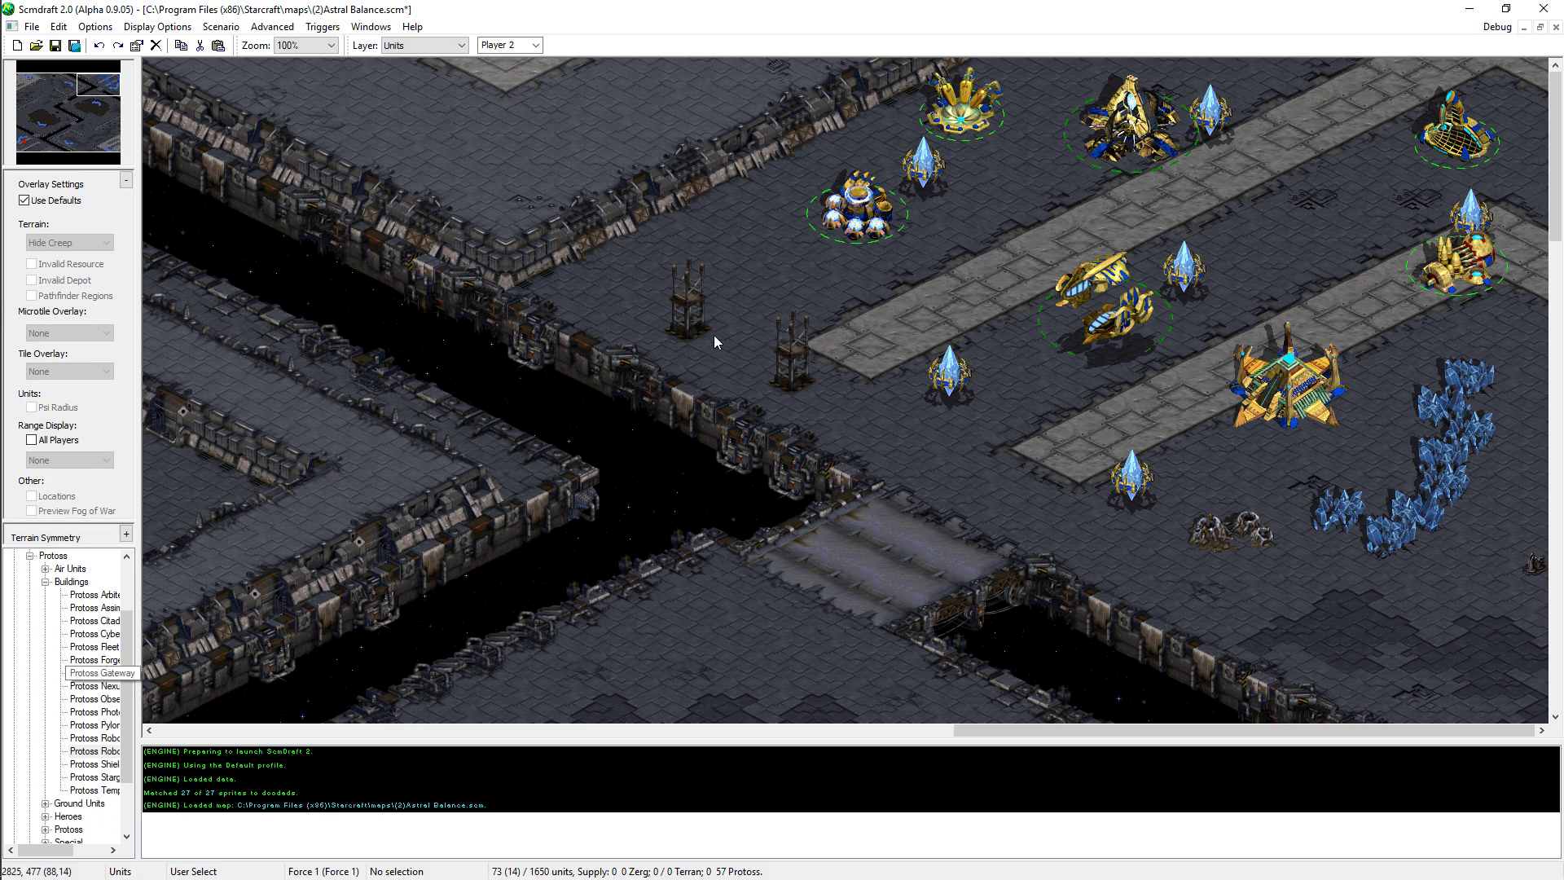
- Place a Protoss Observatory directly west of the eastern pylon and end unit placement
{"action": "left_click", "coordinate": [91, 712]}
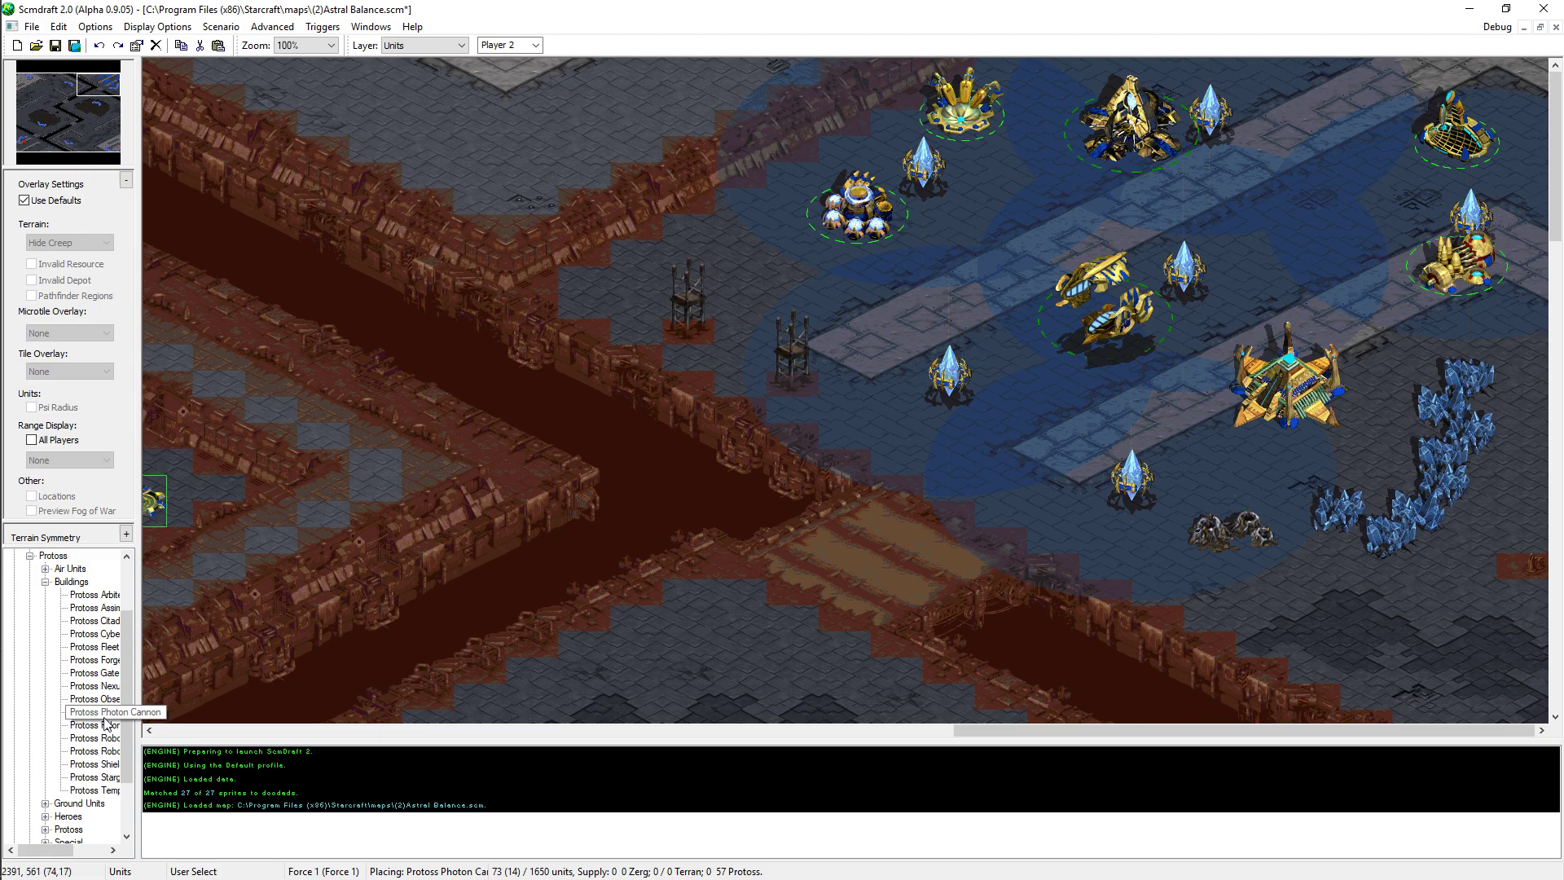
{"action": "left_click", "coordinate": [94, 738]}
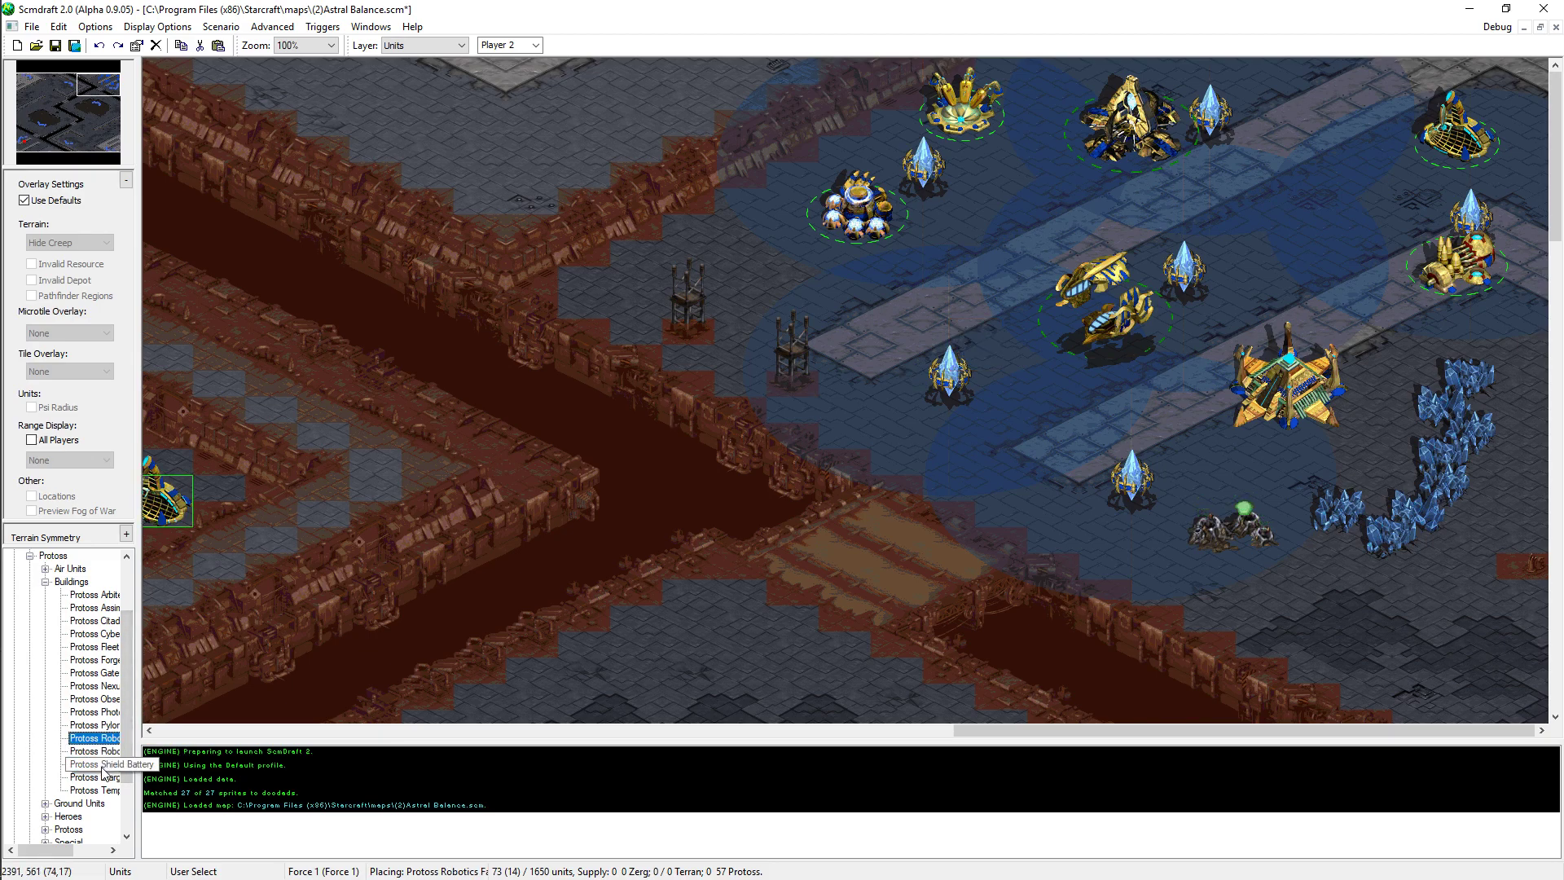
{"action": "left_click", "coordinate": [1401, 210]}
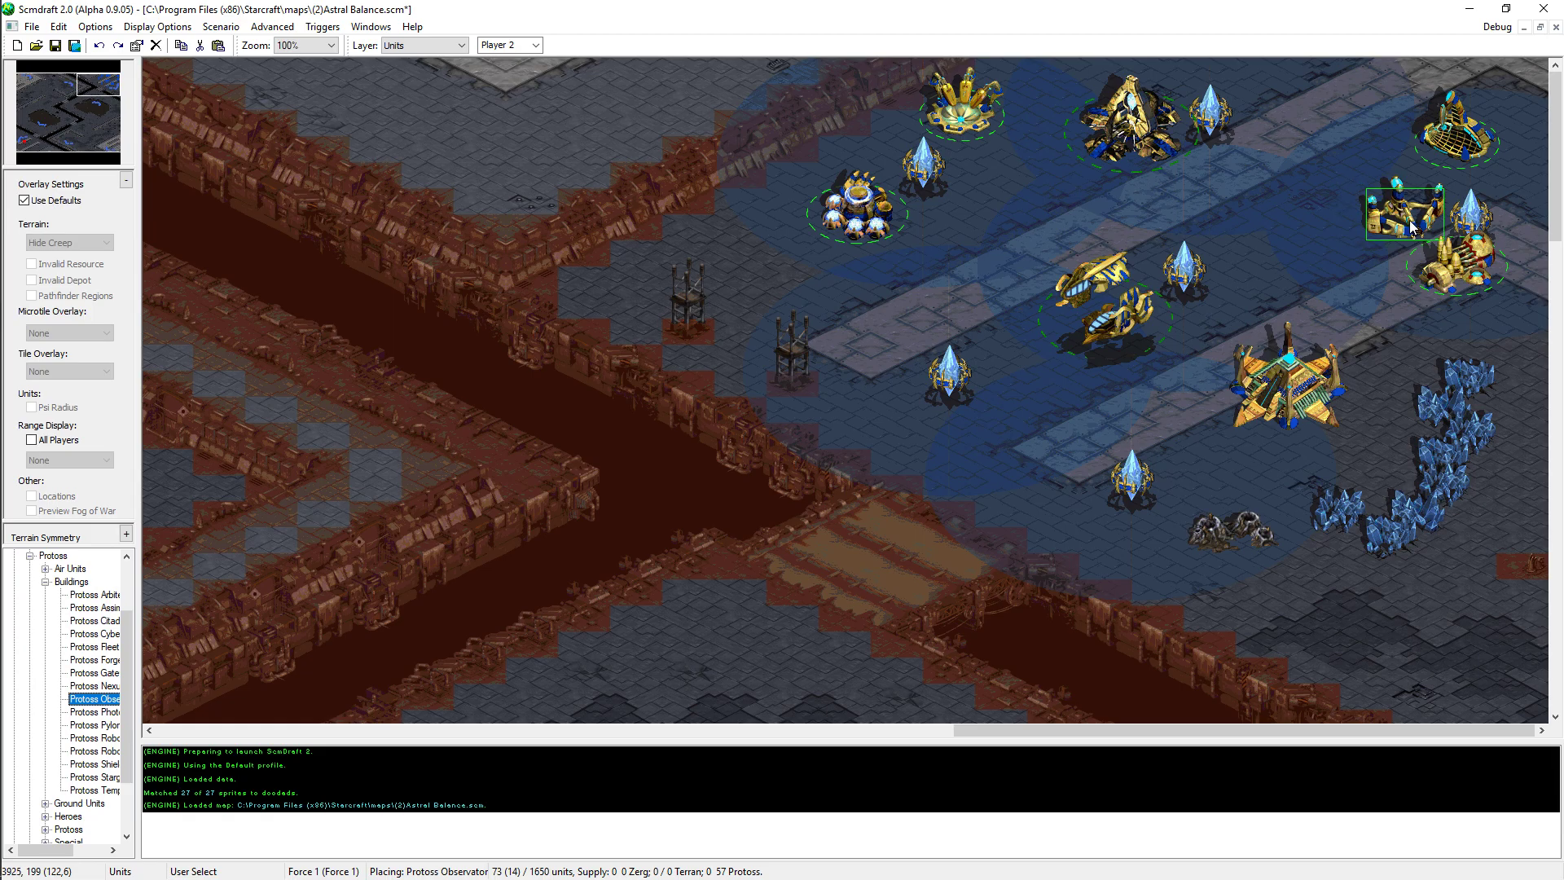
{"action": "right_click", "coordinate": [1317, 236]}
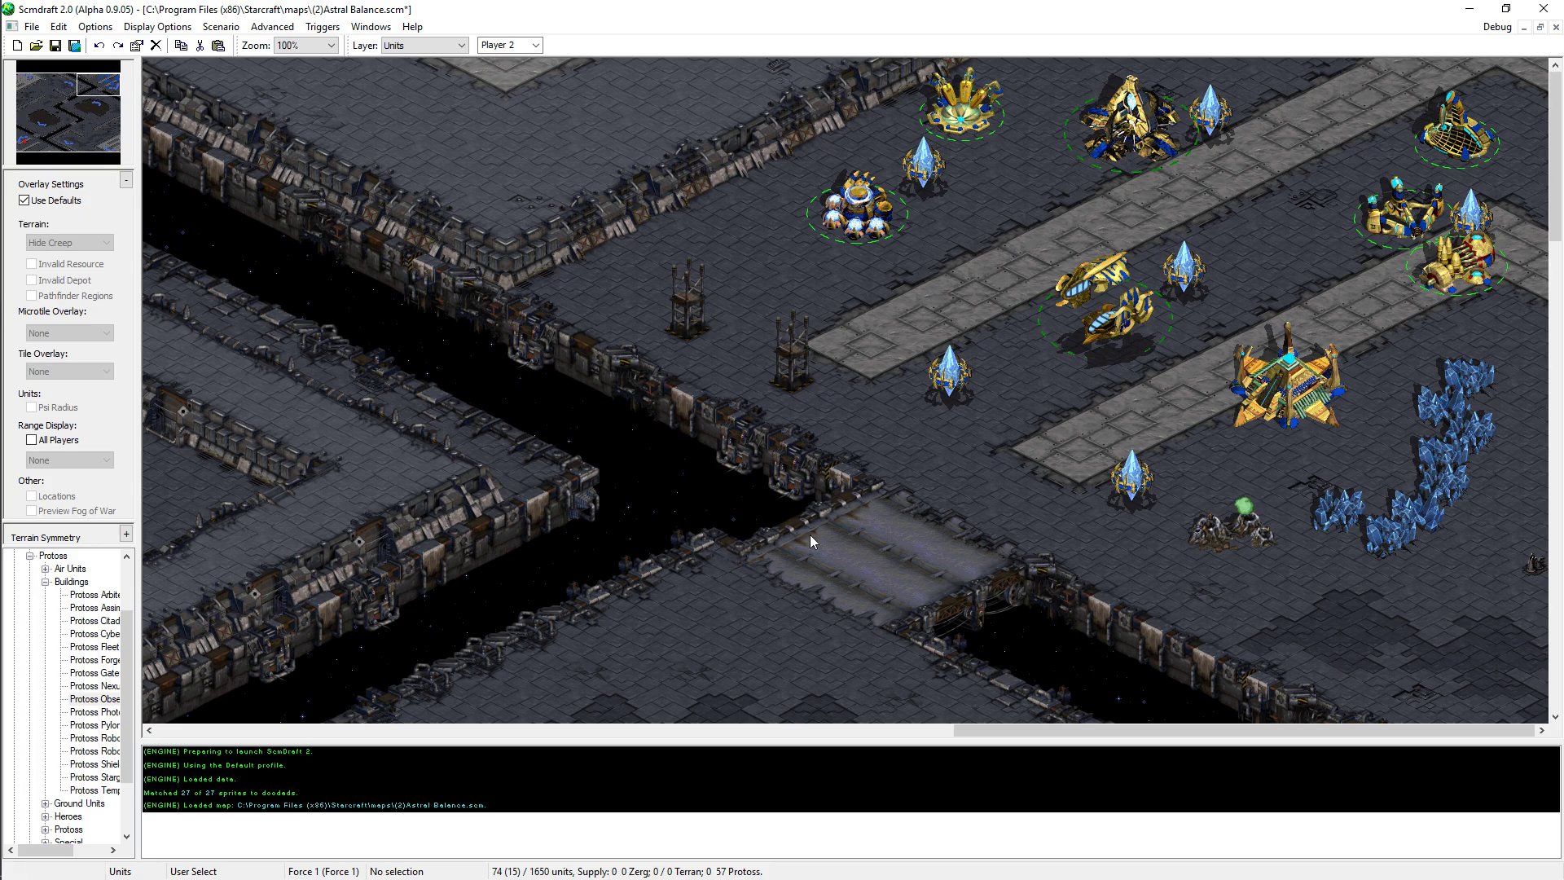
- Switch to the PMED script in PyAI and review the scout and reaver attack waves and the upgrades that follow the observatory build
{"action": "key", "text": "alt+Tab"}
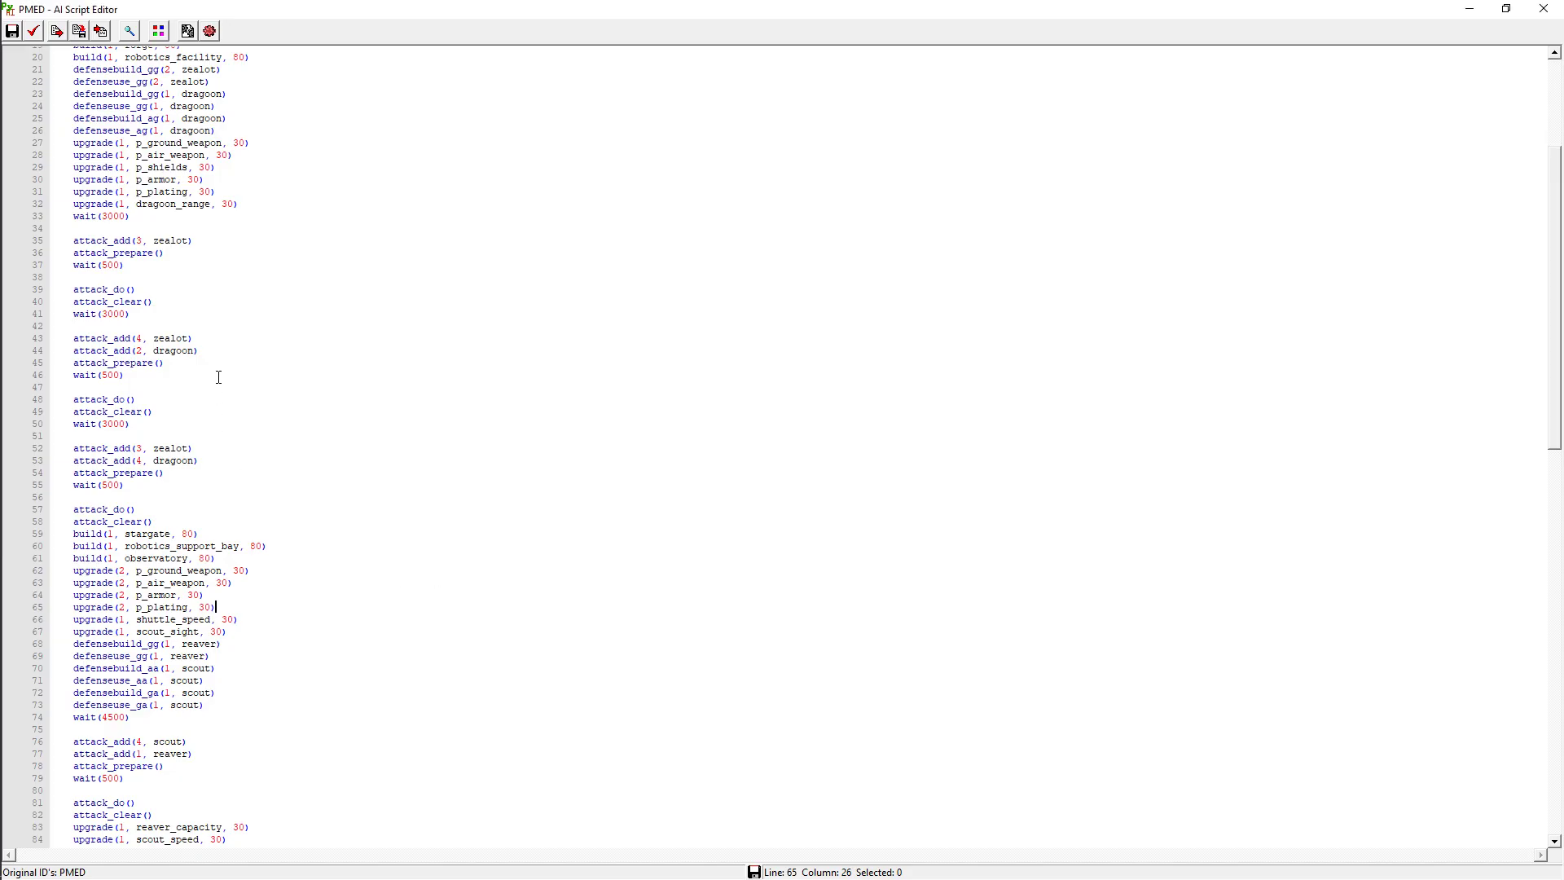
{"action": "left_click", "coordinate": [272, 712]}
{"action": "scroll", "coordinate": [261, 684], "scroll_direction": "down", "scroll_amount": 4}
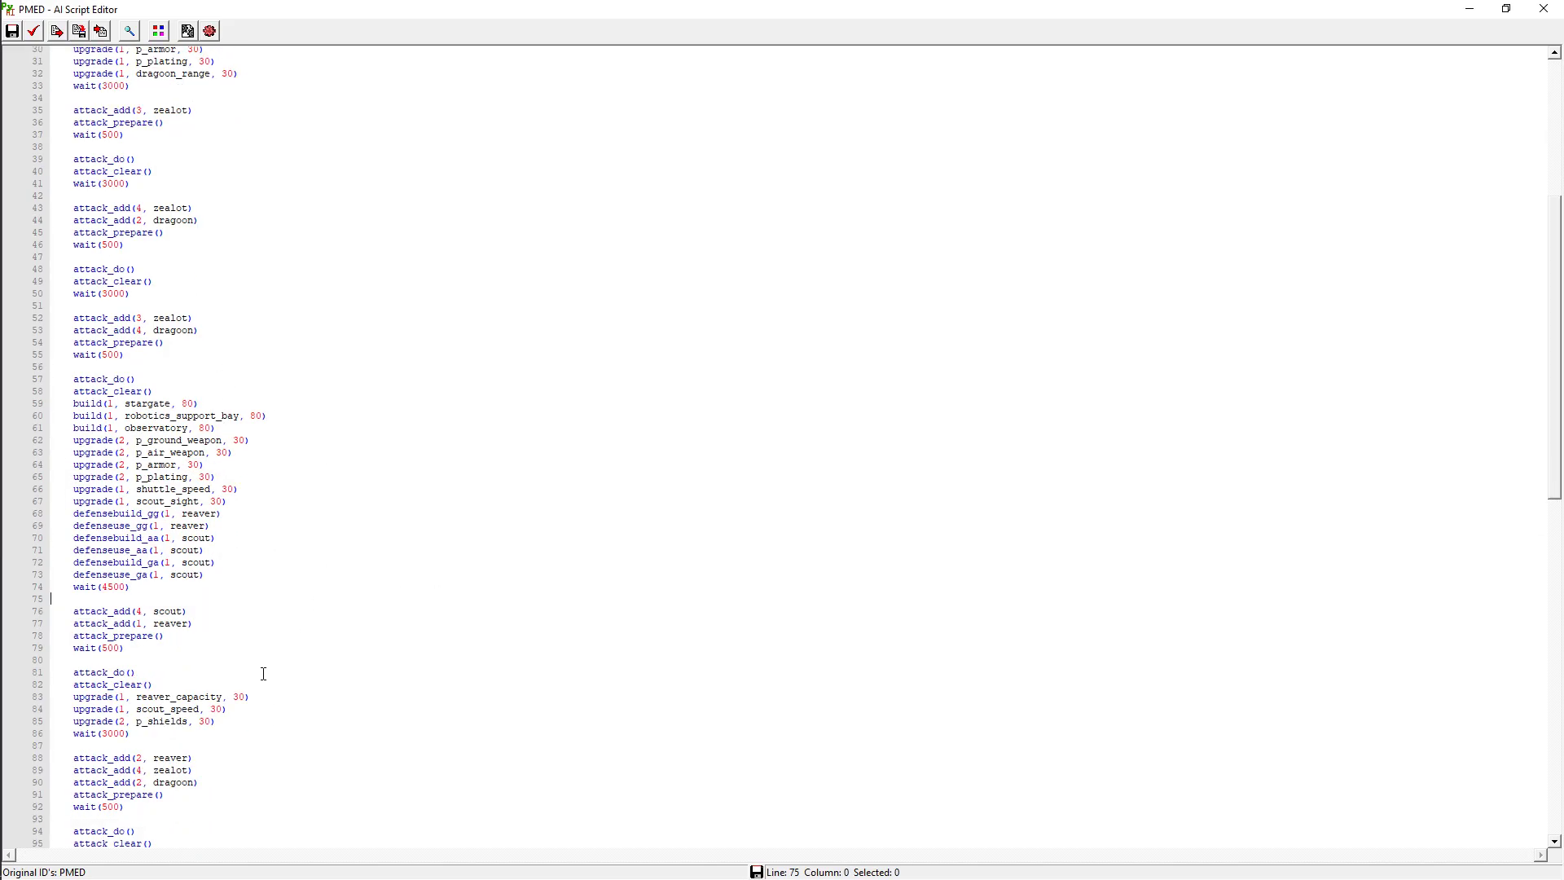
{"action": "left_click", "coordinate": [263, 674]}
{"action": "scroll", "coordinate": [264, 674], "scroll_direction": "down", "scroll_amount": 4}
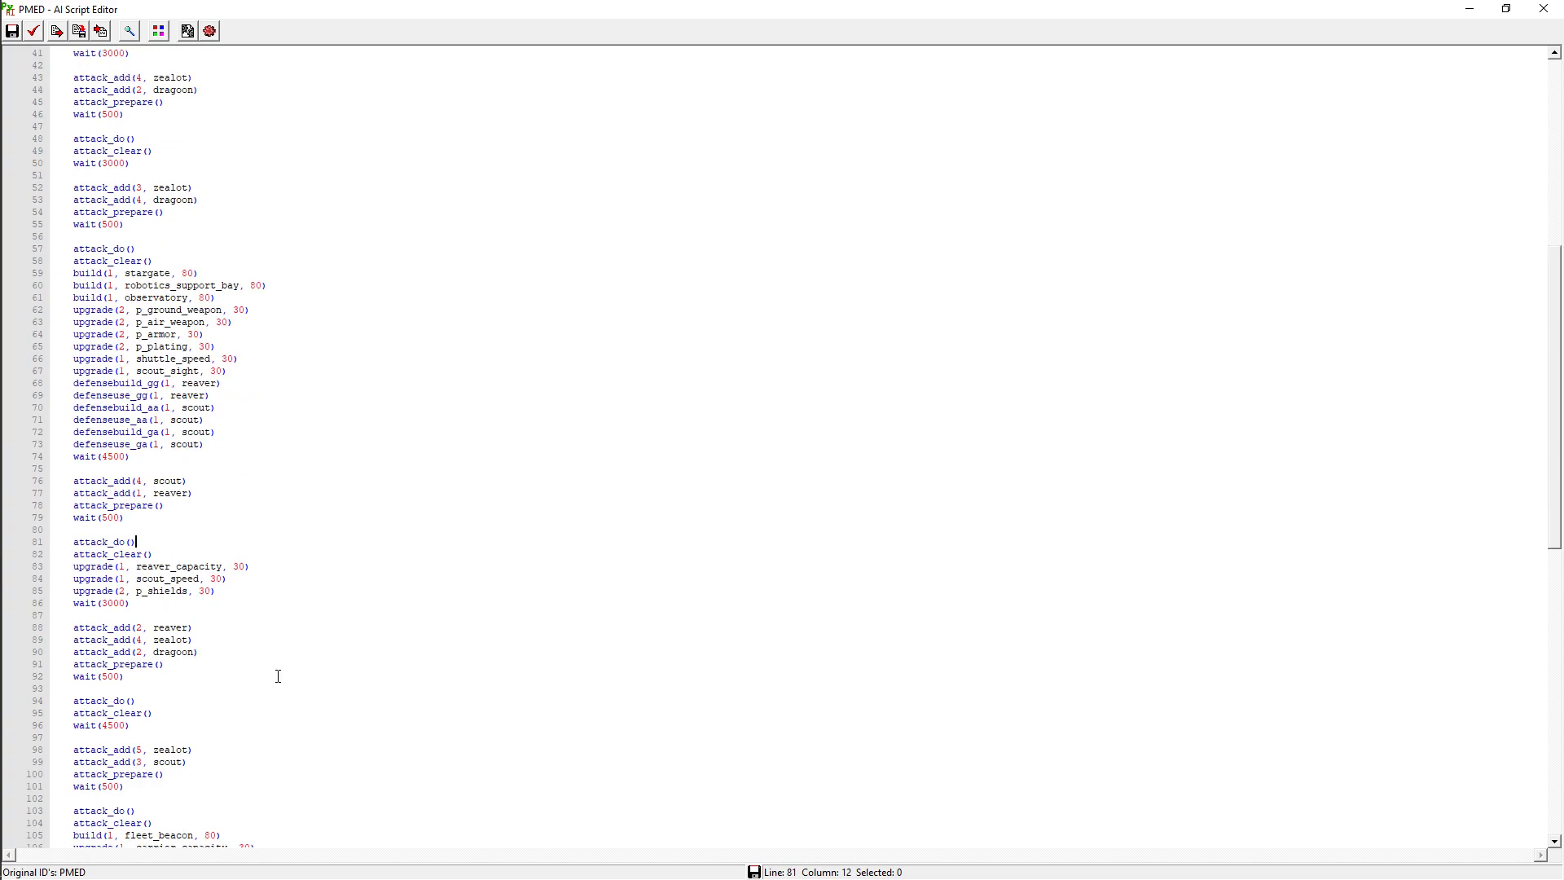
- Switch back to Scmdraft and select everything in Player 2's base to review it, clearing the selection when done
{"action": "key", "text": "alt+Tab"}
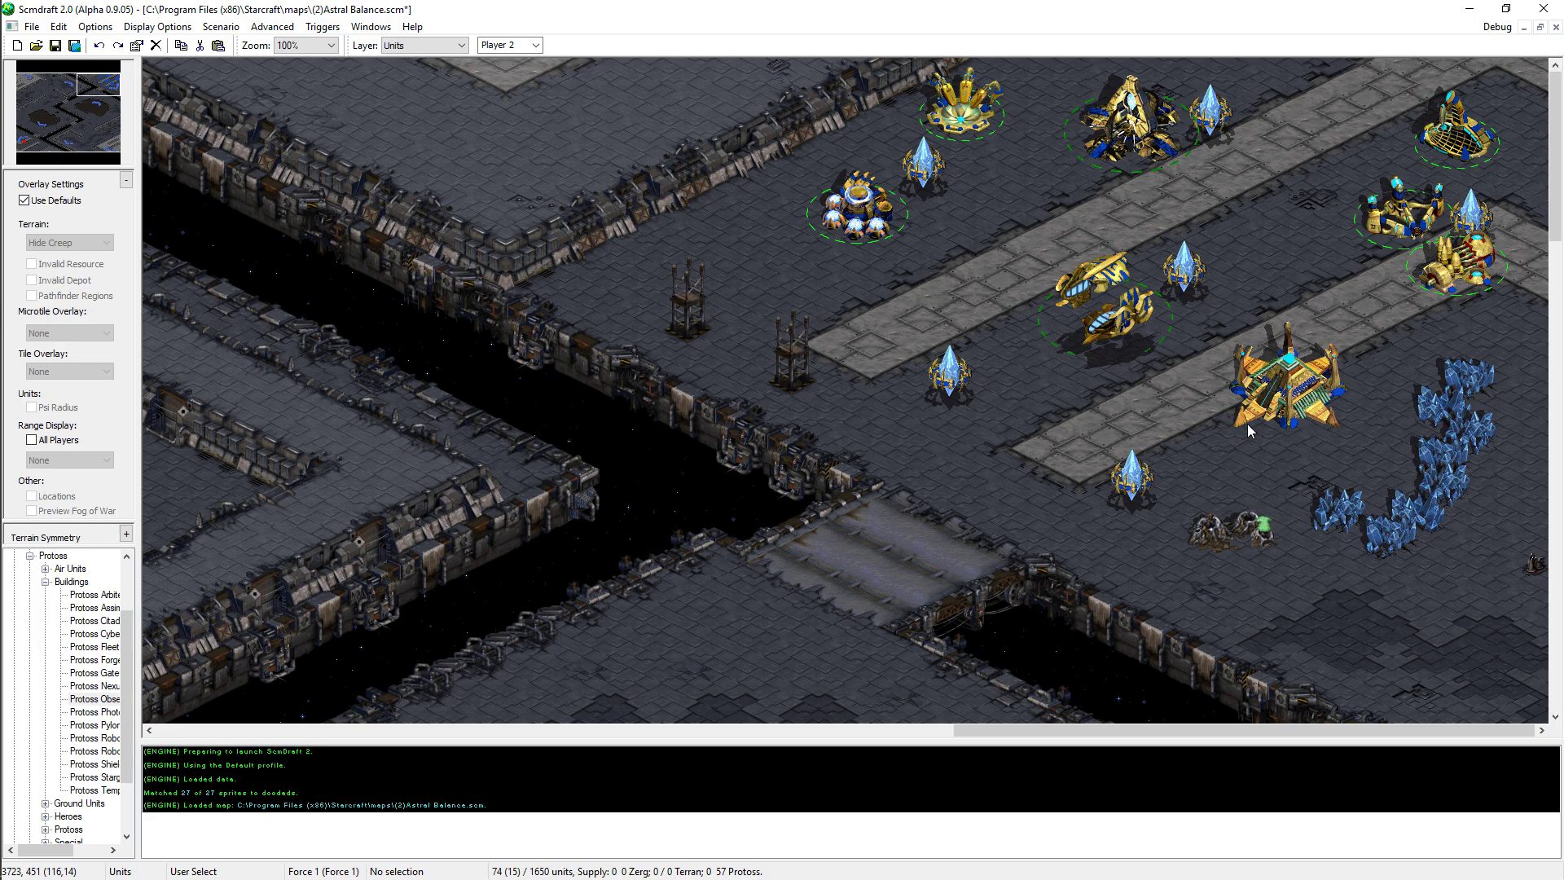
{"action": "left_click_drag", "start_coordinate": [847, 73], "coordinate": [1547, 682]}
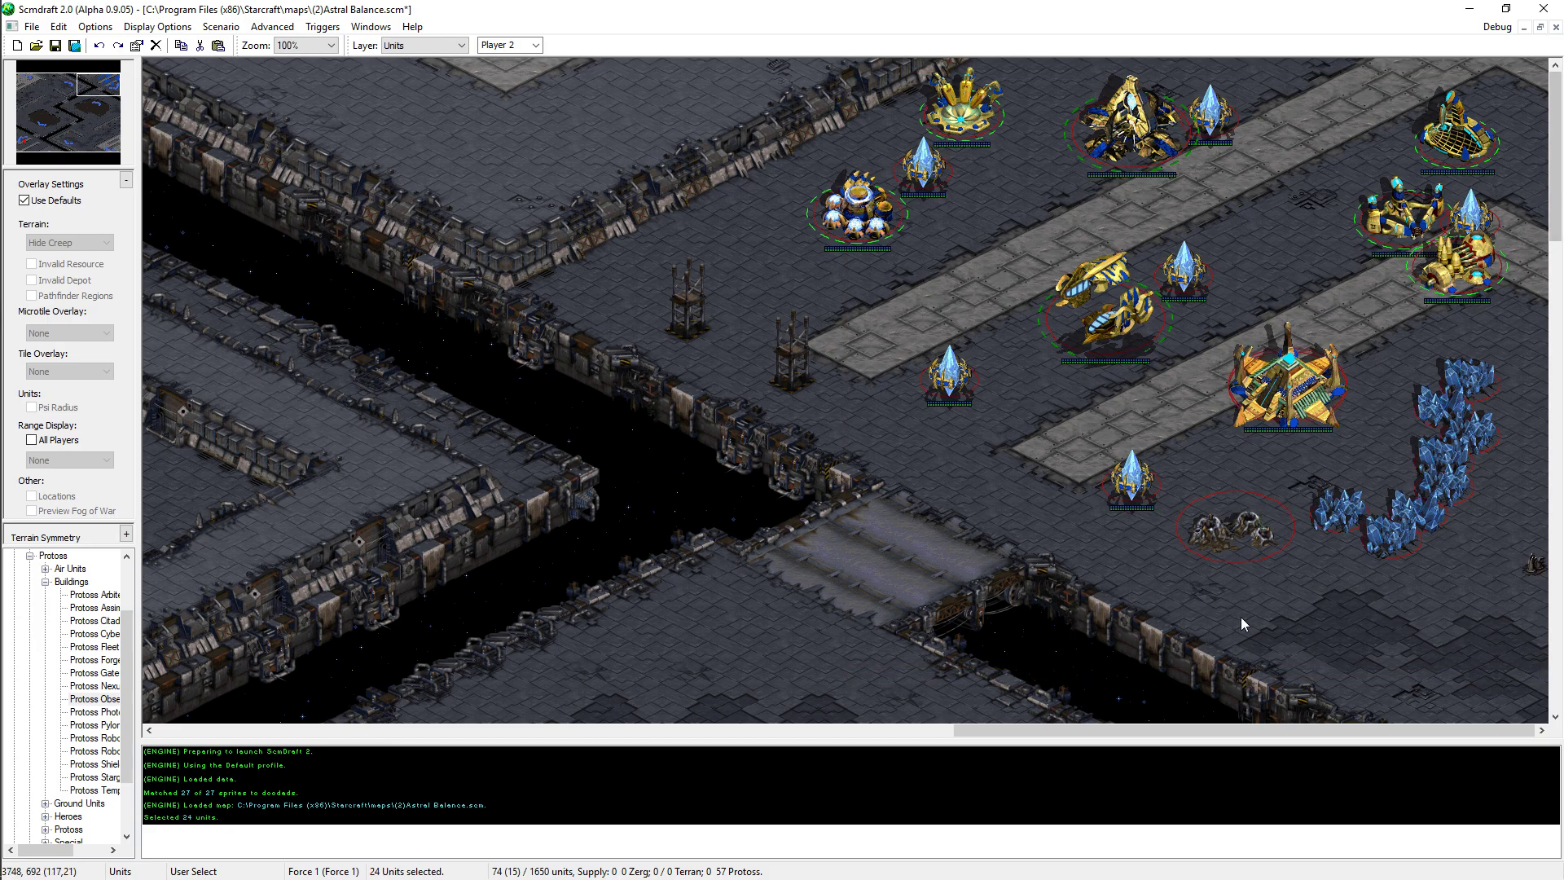
{"action": "left_click", "coordinate": [1239, 617]}
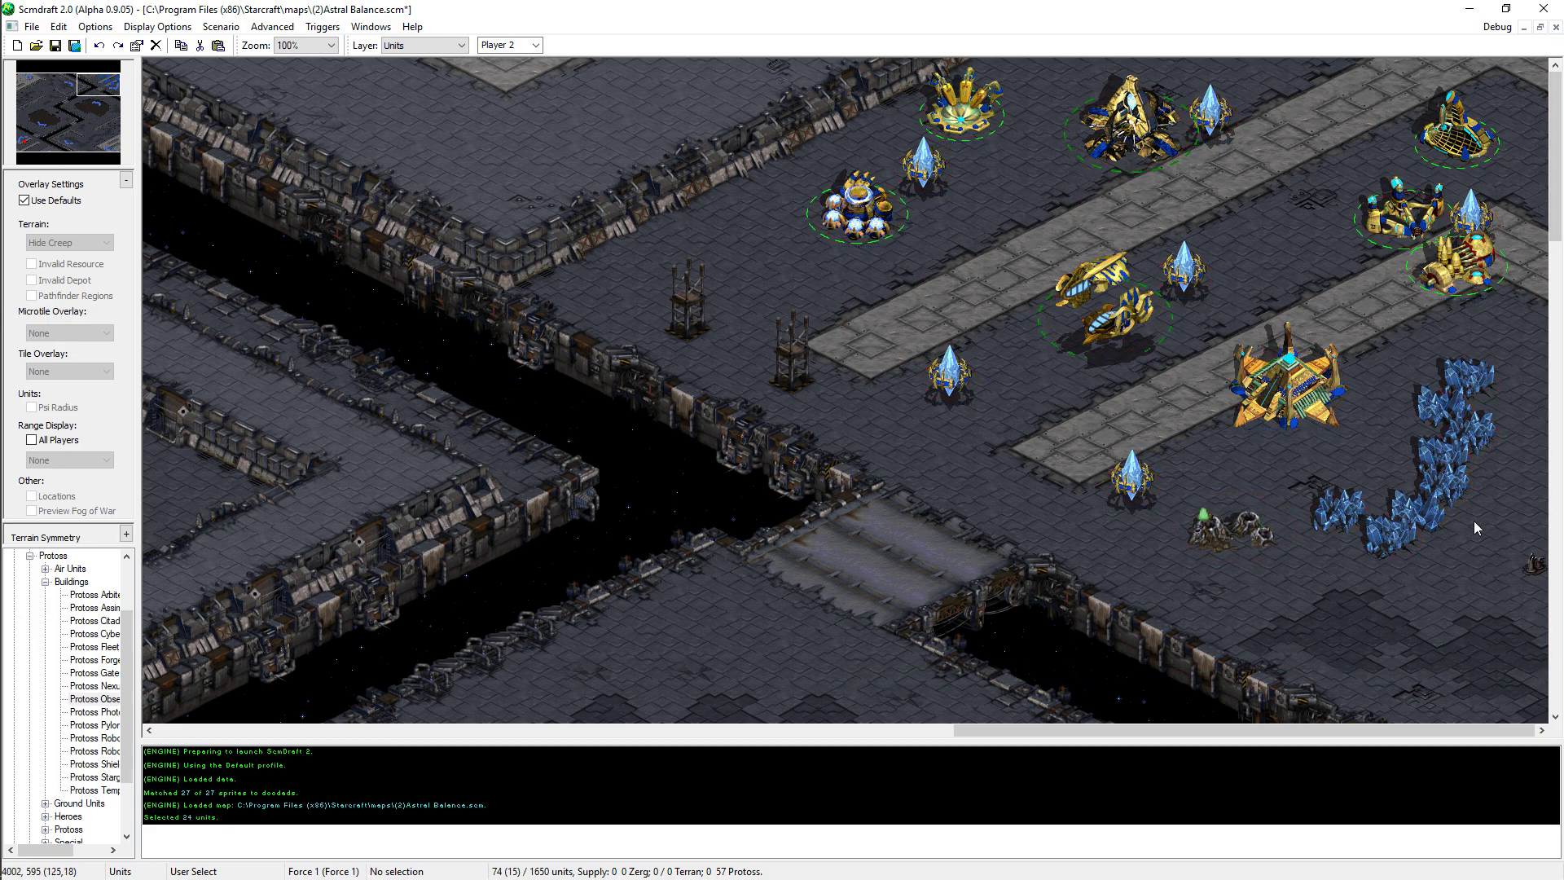
- Check the probe builds at the start of the PMED script, and place six Protoss Probes between the Nexus and the mineral field
{"action": "left_click", "coordinate": [46, 582]}
{"action": "key", "text": "alt+Tab"}
{"action": "scroll", "coordinate": [286, 474], "scroll_direction": "up", "scroll_amount": 13}
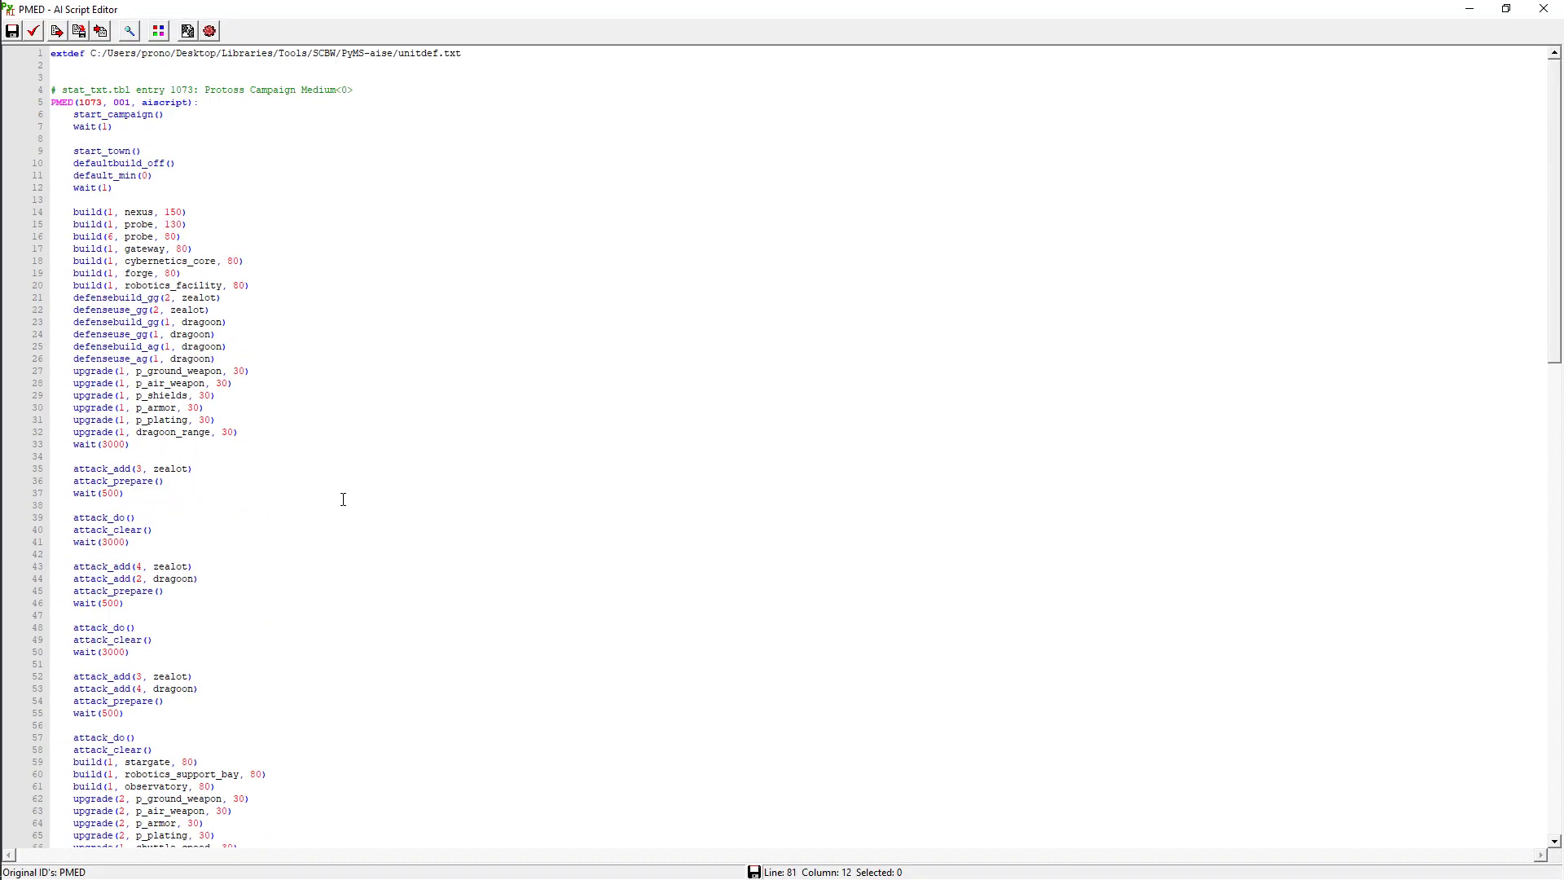
{"action": "key", "text": "alt+Tab"}
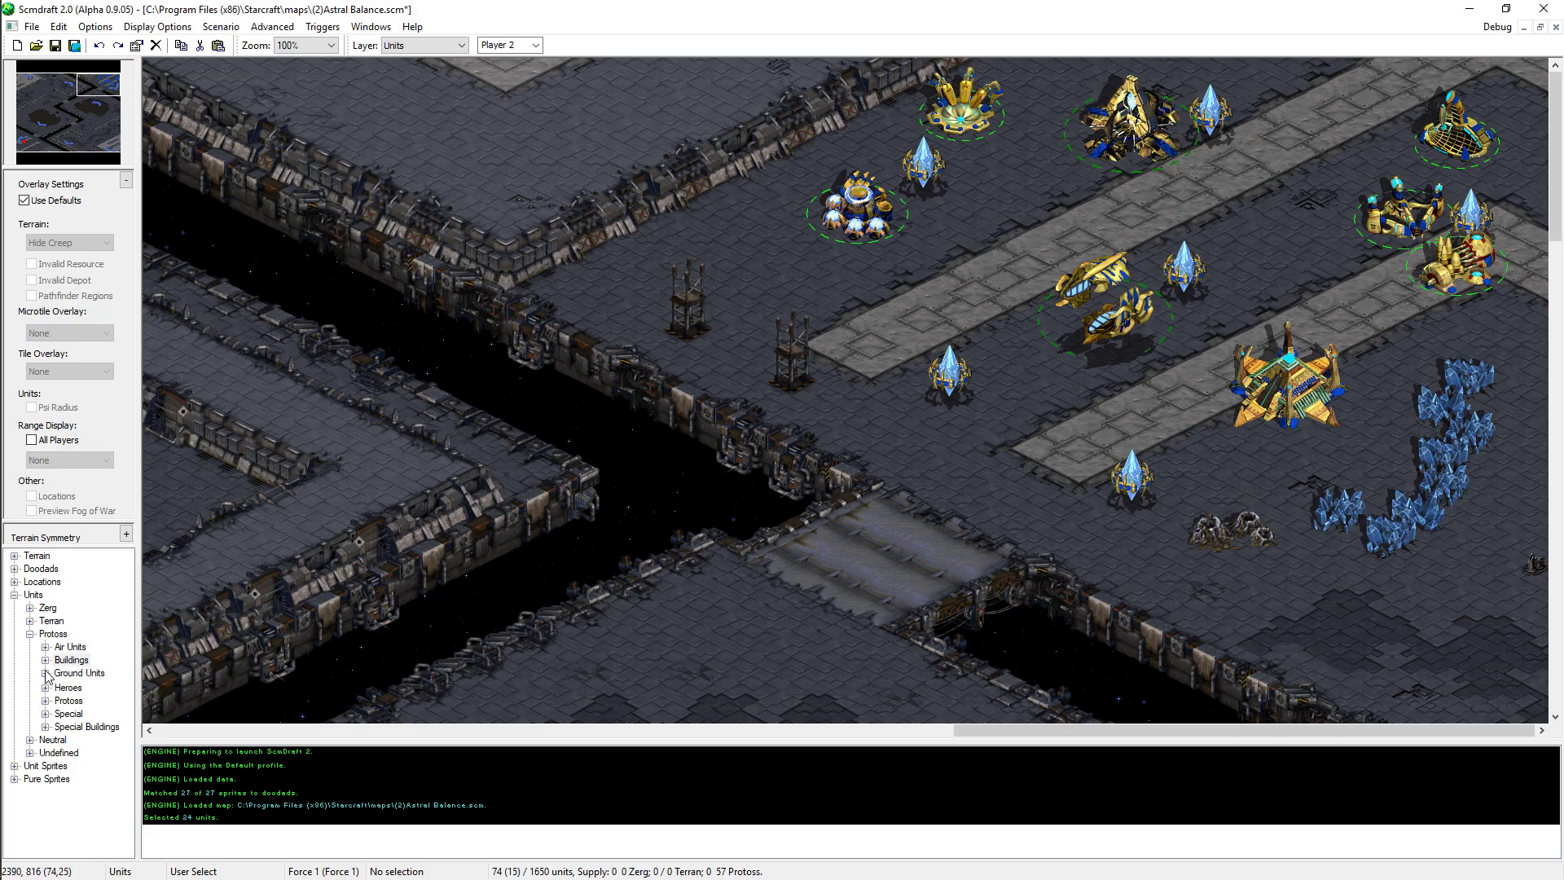
{"action": "left_click", "coordinate": [78, 751]}
{"action": "left_click", "coordinate": [1313, 459]}
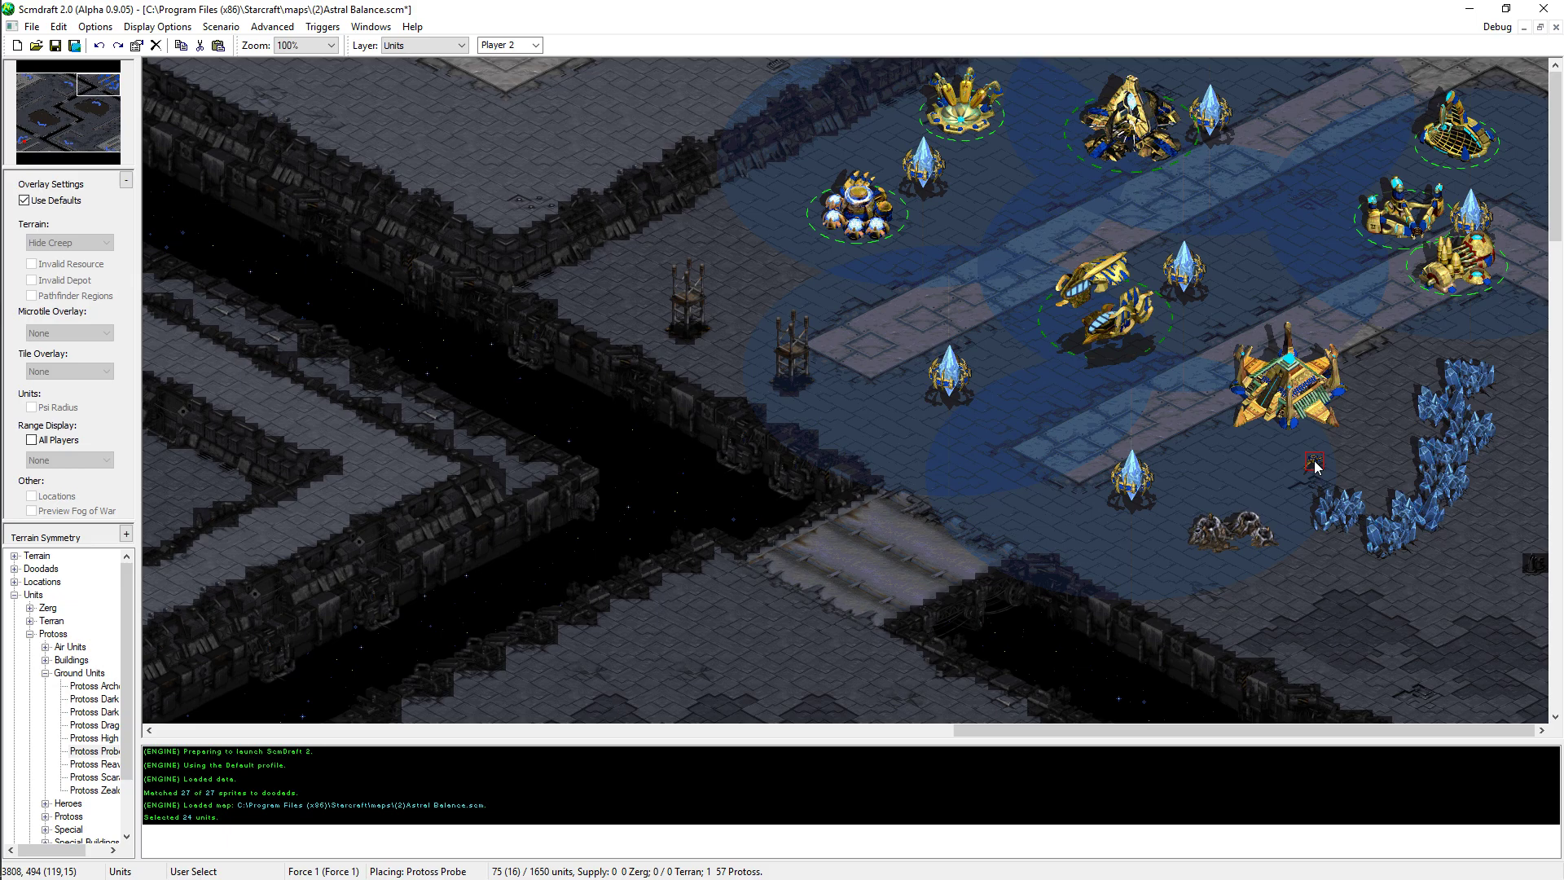
{"action": "left_click", "coordinate": [1377, 462]}
{"action": "left_click", "coordinate": [1375, 423]}
{"action": "left_click", "coordinate": [1389, 373]}
{"action": "left_click", "coordinate": [1363, 319]}
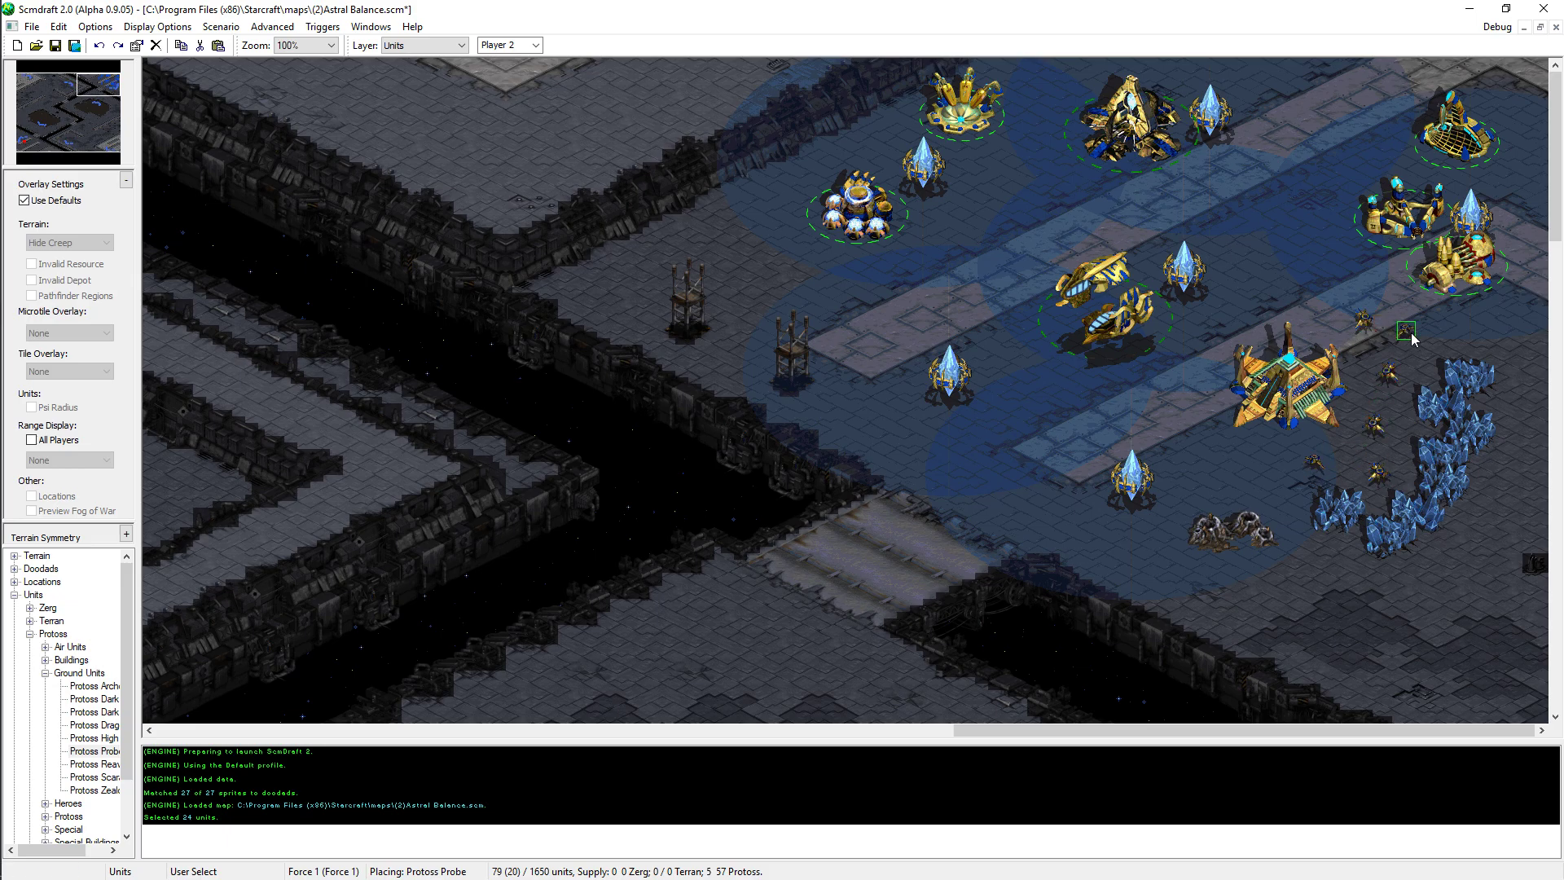
{"action": "left_click", "coordinate": [1420, 335]}
{"action": "right_click", "coordinate": [1419, 349]}
- Delete the vespene geyser south of the Nexus and place a Protoss Assimilator on its spot
{"action": "left_click", "coordinate": [1270, 527]}
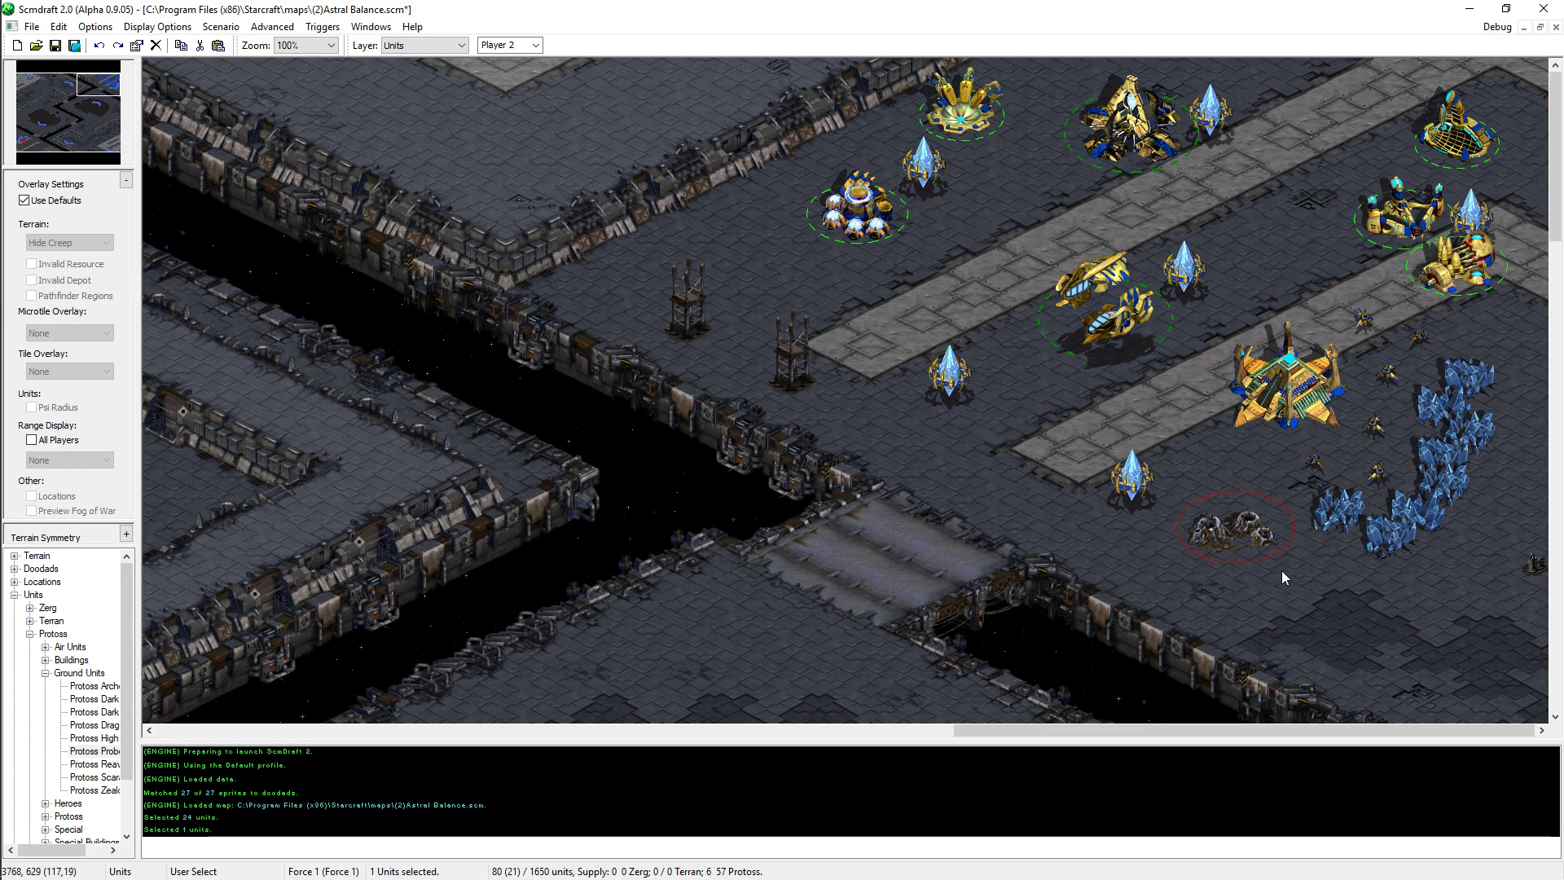
{"action": "left_click", "coordinate": [1025, 642]}
{"action": "left_click", "coordinate": [46, 673]}
{"action": "left_click", "coordinate": [46, 660]}
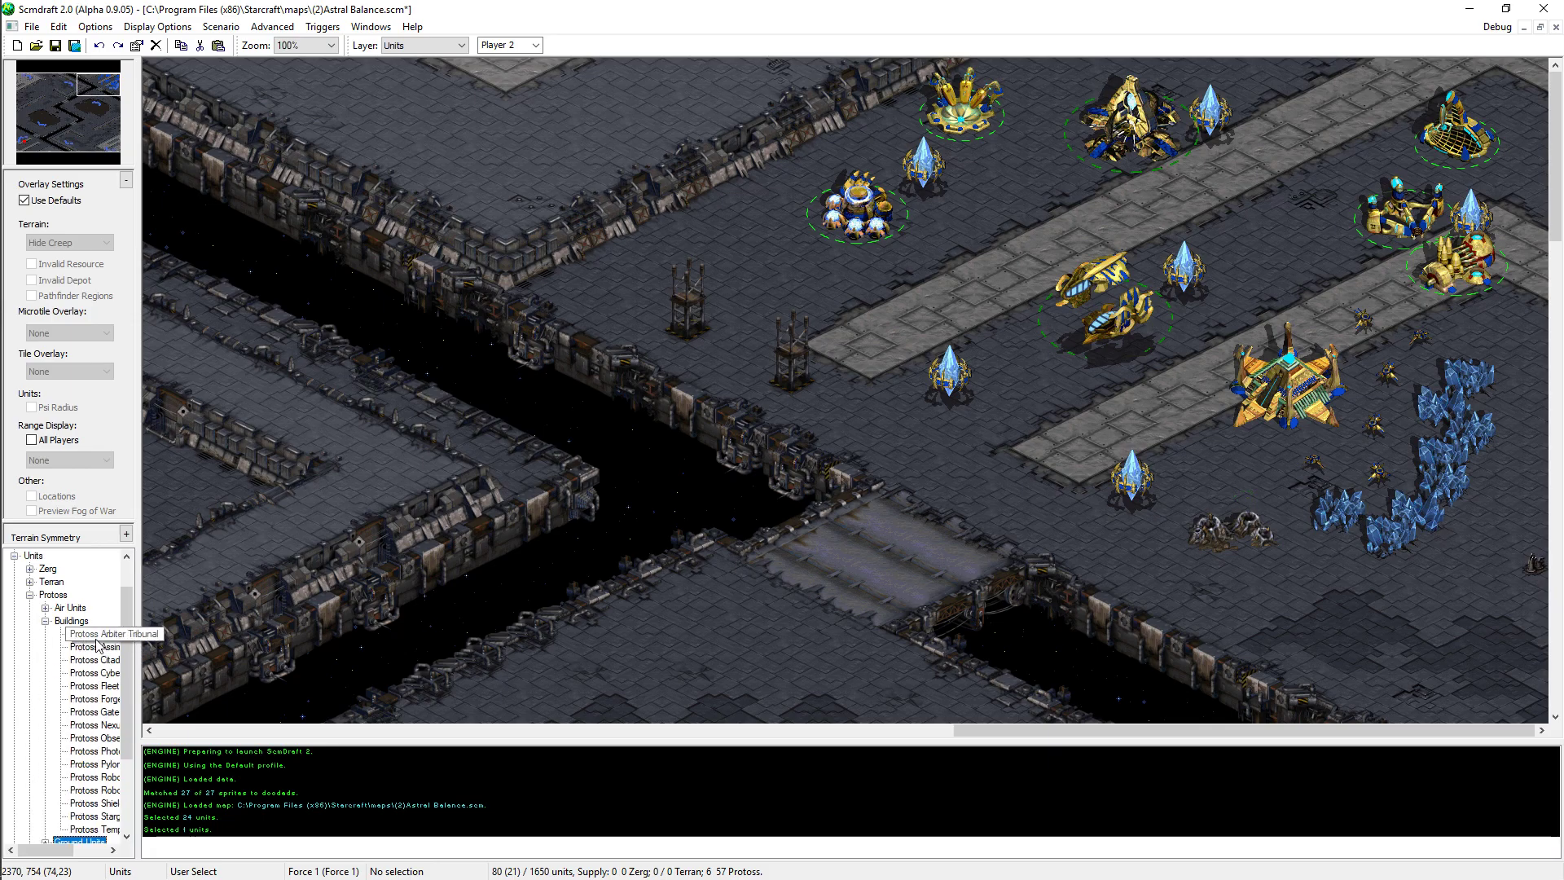
{"action": "left_click", "coordinate": [1270, 532]}
{"action": "key", "text": "Delete"}
{"action": "left_click", "coordinate": [99, 649]}
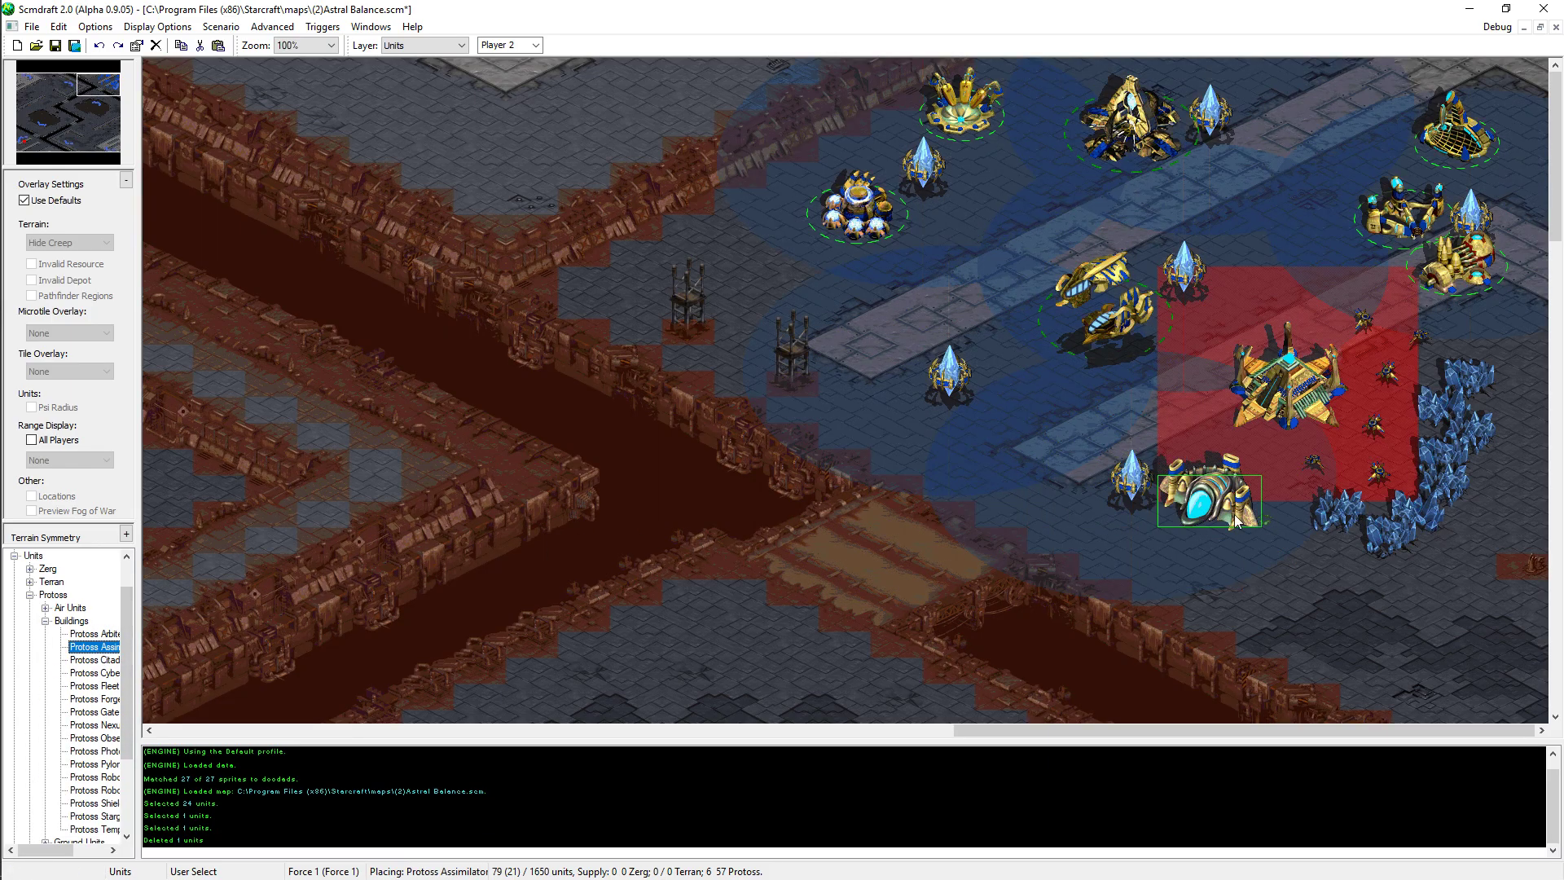
{"action": "left_click", "coordinate": [1248, 536]}
{"action": "left_click", "coordinate": [1252, 540]}
{"action": "right_click", "coordinate": [1295, 598]}
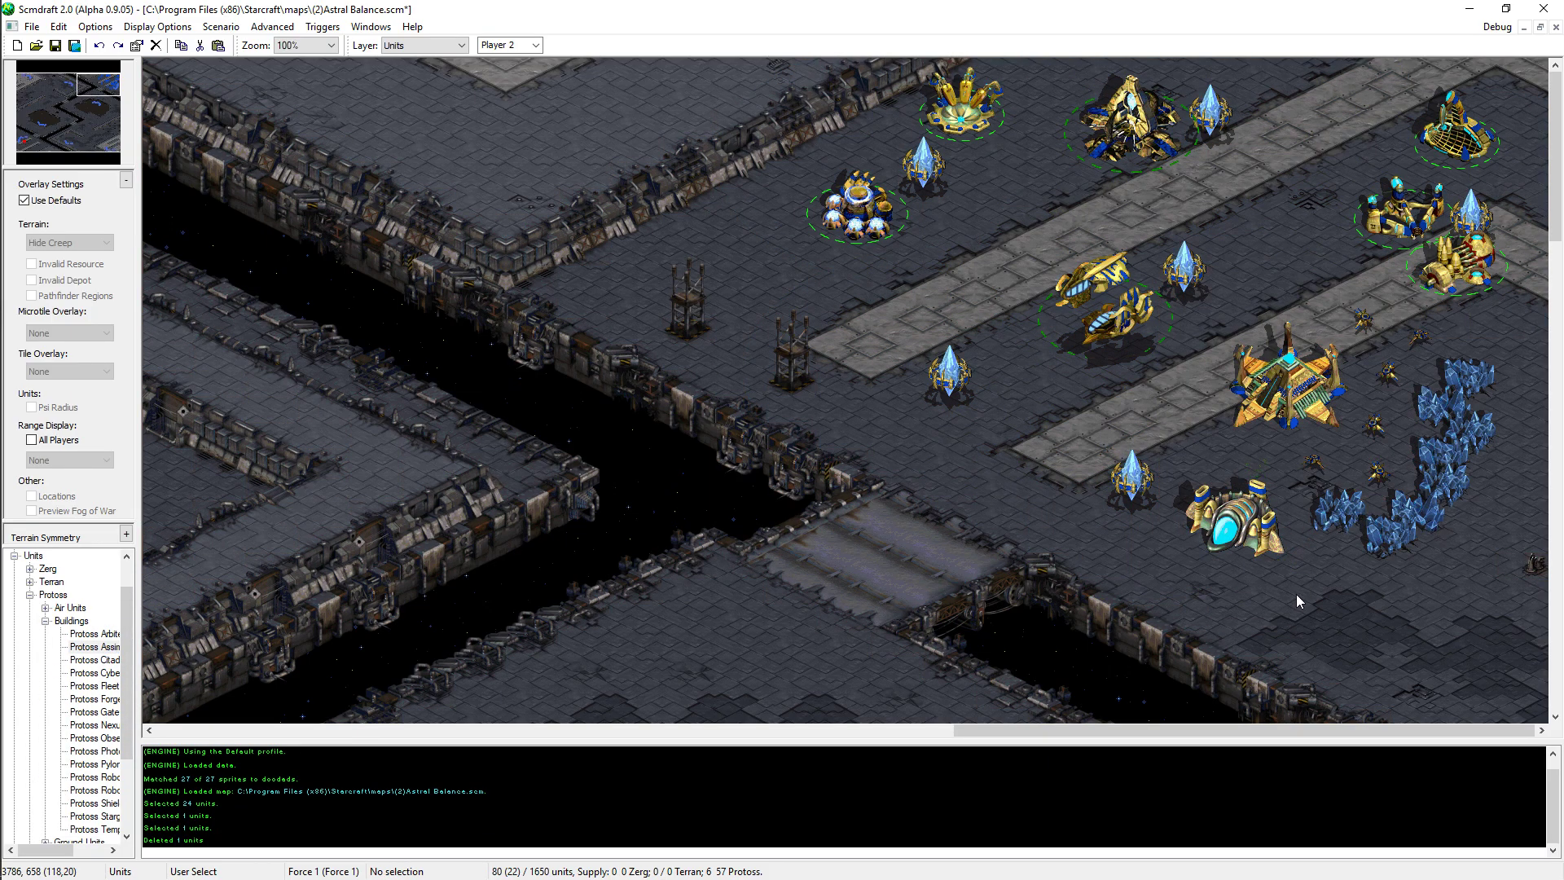
- Switch to the PMED script in PyAI and review the remaining attack waves, the fleet beacon build and the carrier commands
{"action": "key", "text": "alt+Tab"}
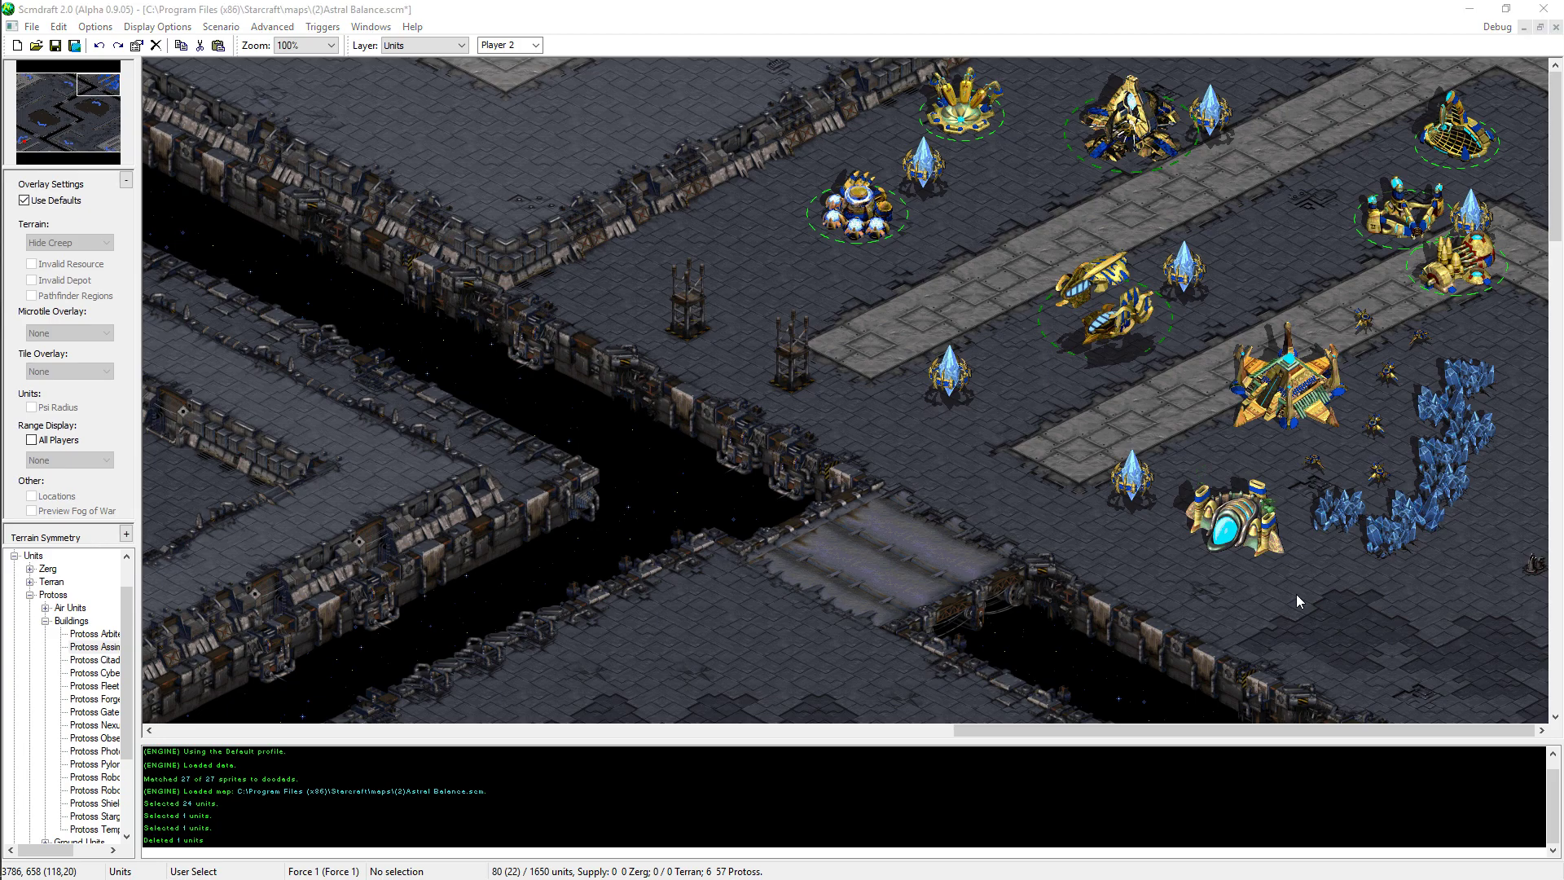
{"action": "scroll", "coordinate": [209, 394], "scroll_direction": "down", "scroll_amount": 19}
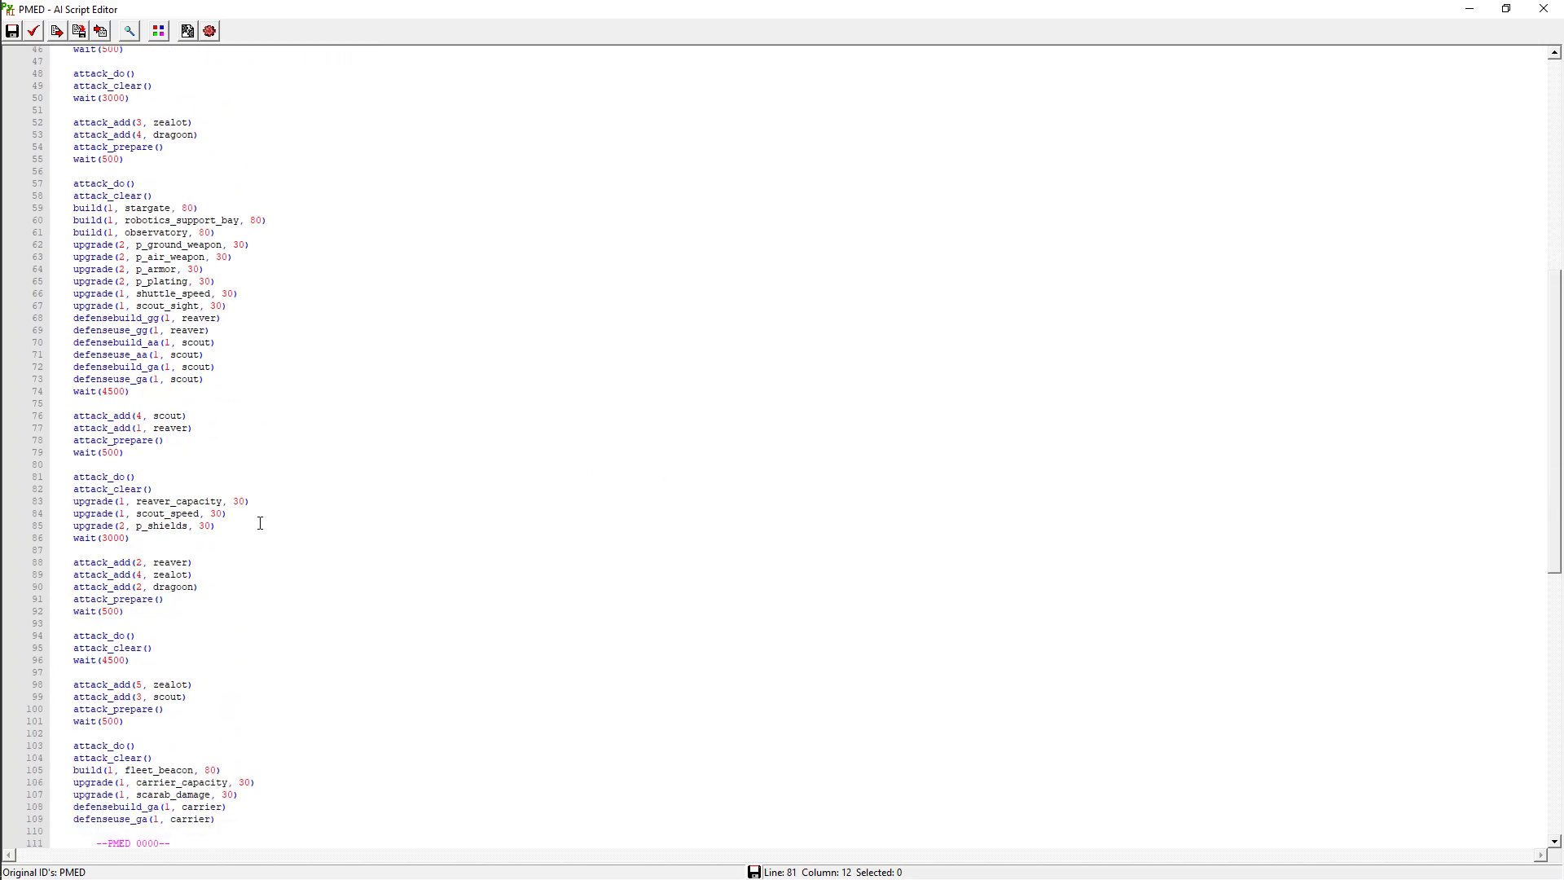
{"action": "left_click", "coordinate": [236, 624]}
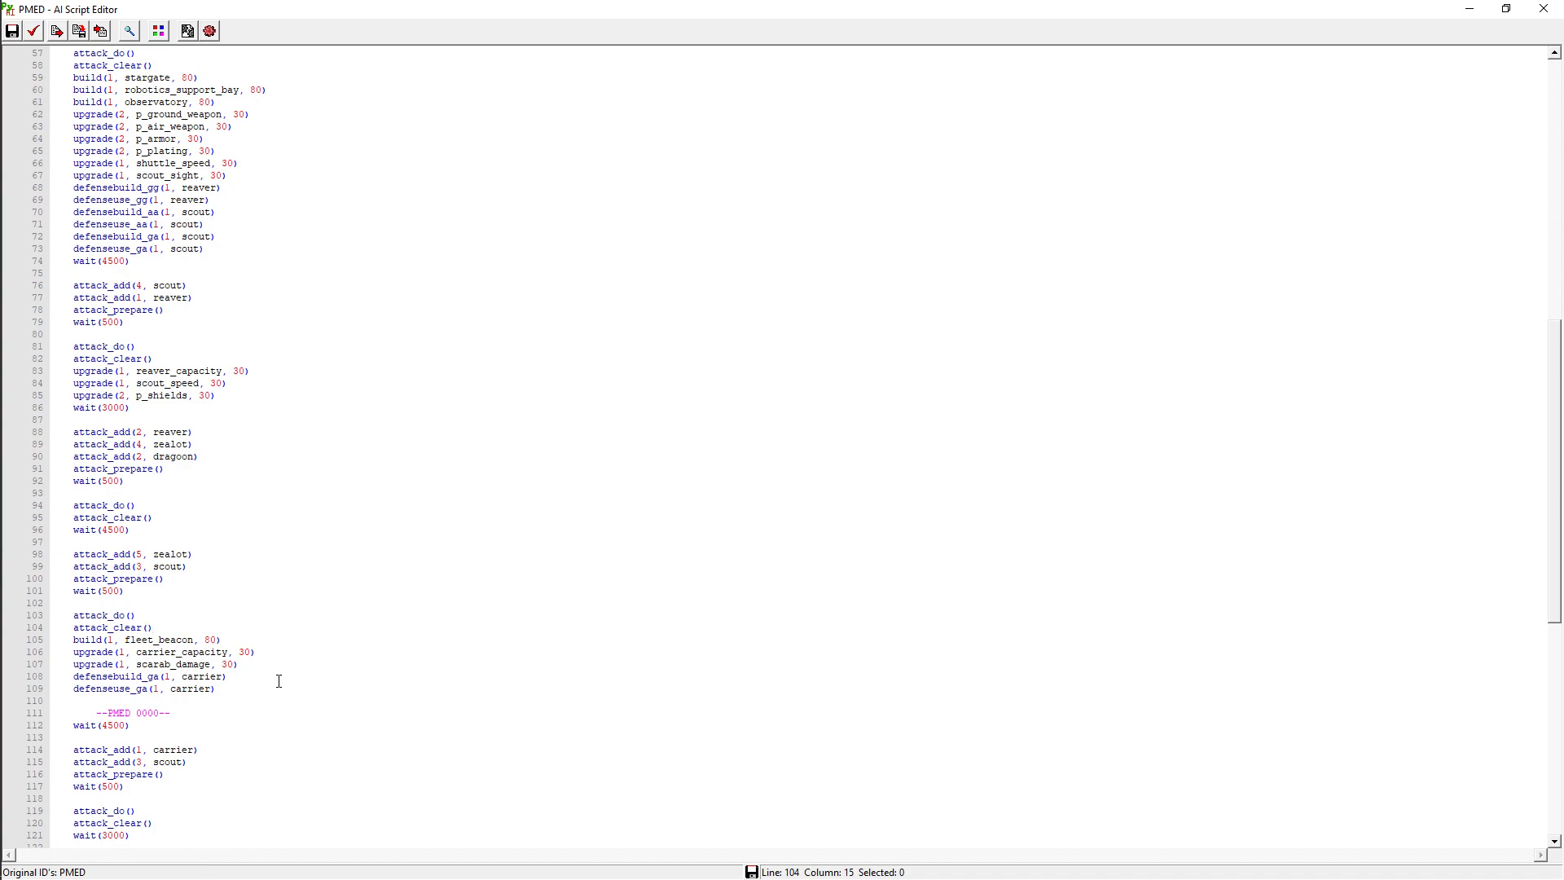
{"action": "scroll", "coordinate": [278, 681], "scroll_direction": "down", "scroll_amount": 3}
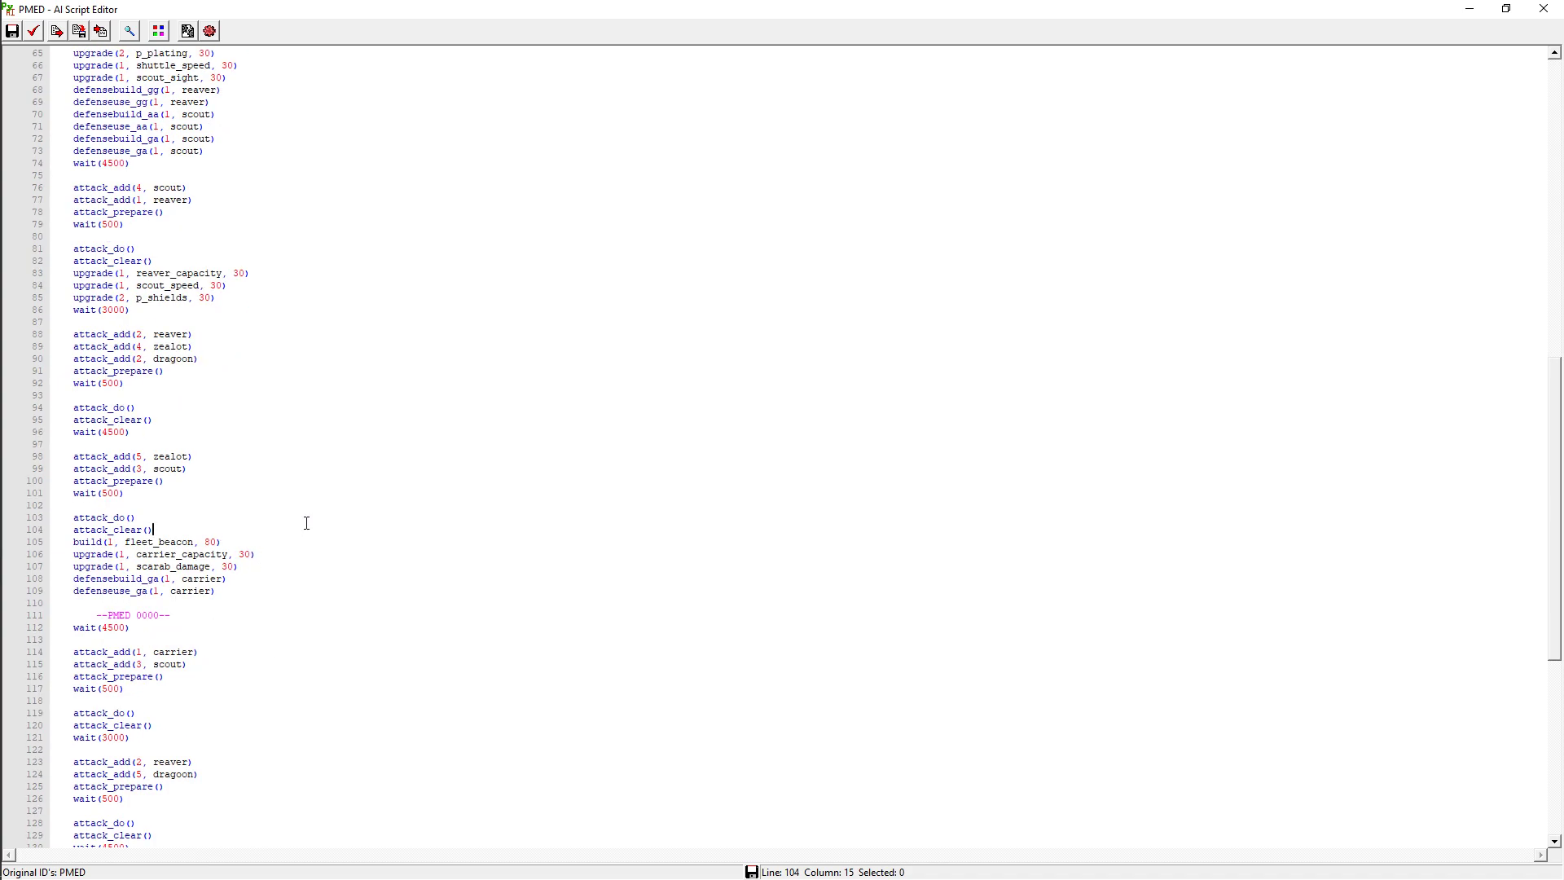
{"action": "scroll", "coordinate": [306, 522], "scroll_direction": "down", "scroll_amount": 11}
{"action": "scroll", "coordinate": [305, 523], "scroll_direction": "up", "scroll_amount": 10}
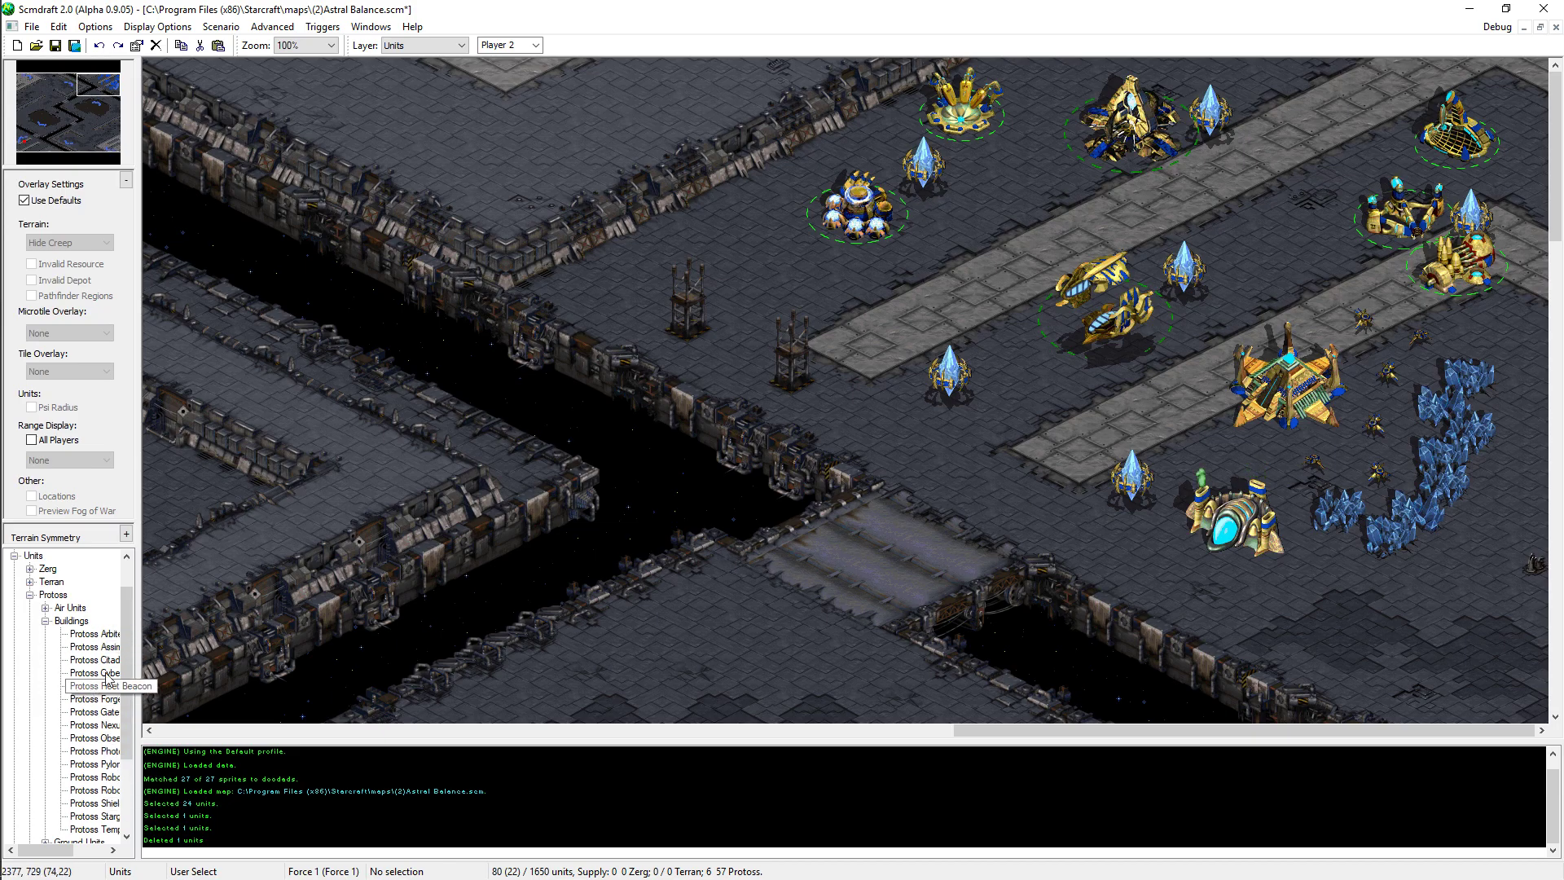
- Place a Protoss Fleet Beacon beside the western pylon and one Photon Cannon below each of the three pylons nearest the base entrance and Nexus
{"action": "left_click", "coordinate": [107, 681]}
{"action": "left_click", "coordinate": [886, 342]}
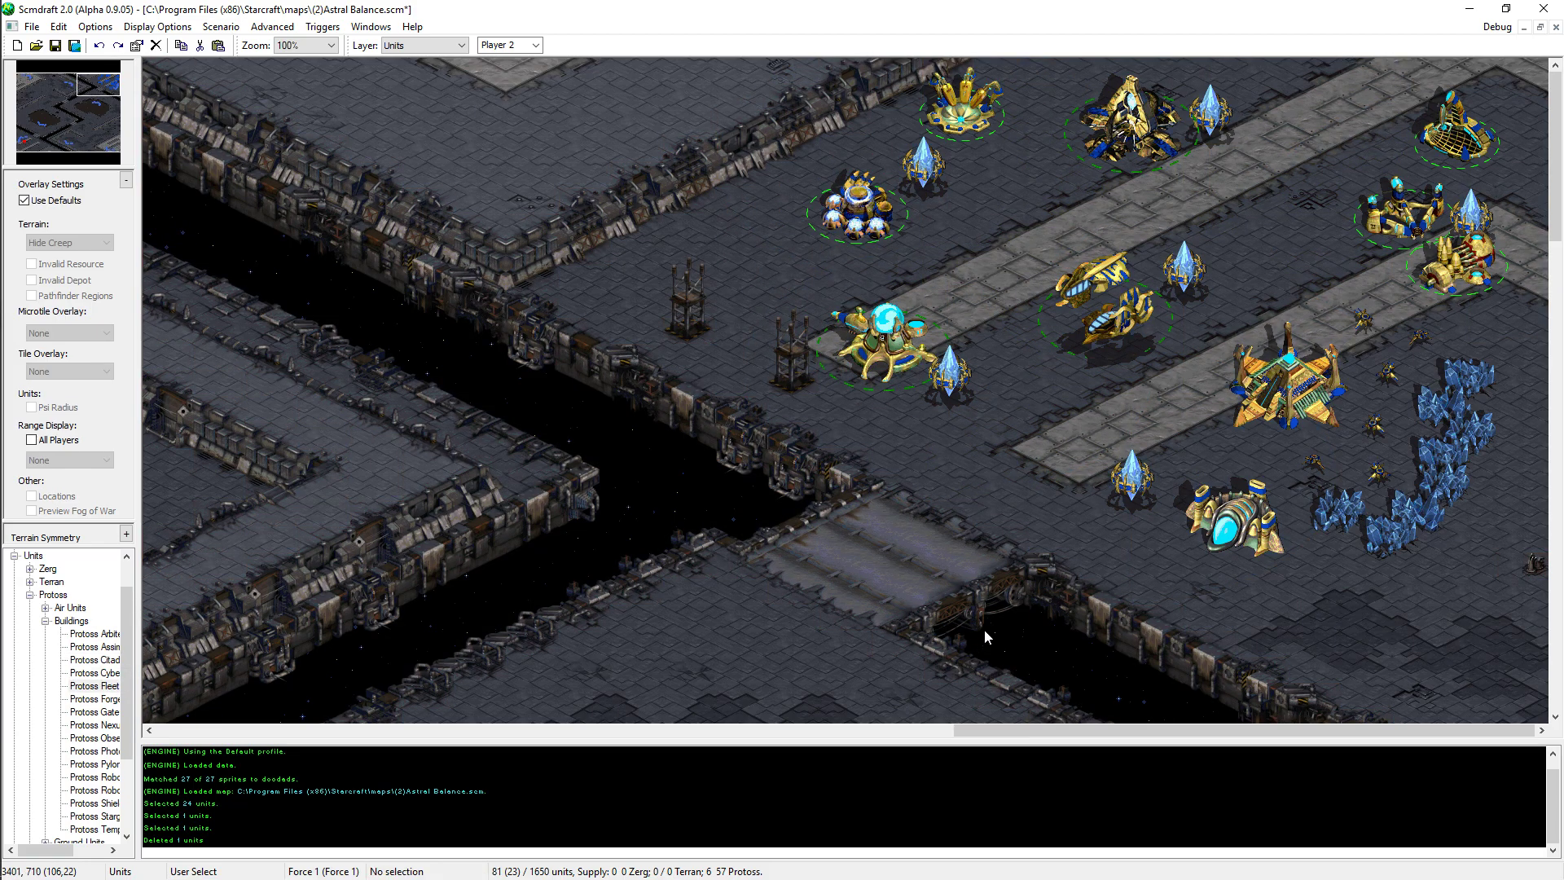
{"action": "left_click", "coordinate": [102, 763]}
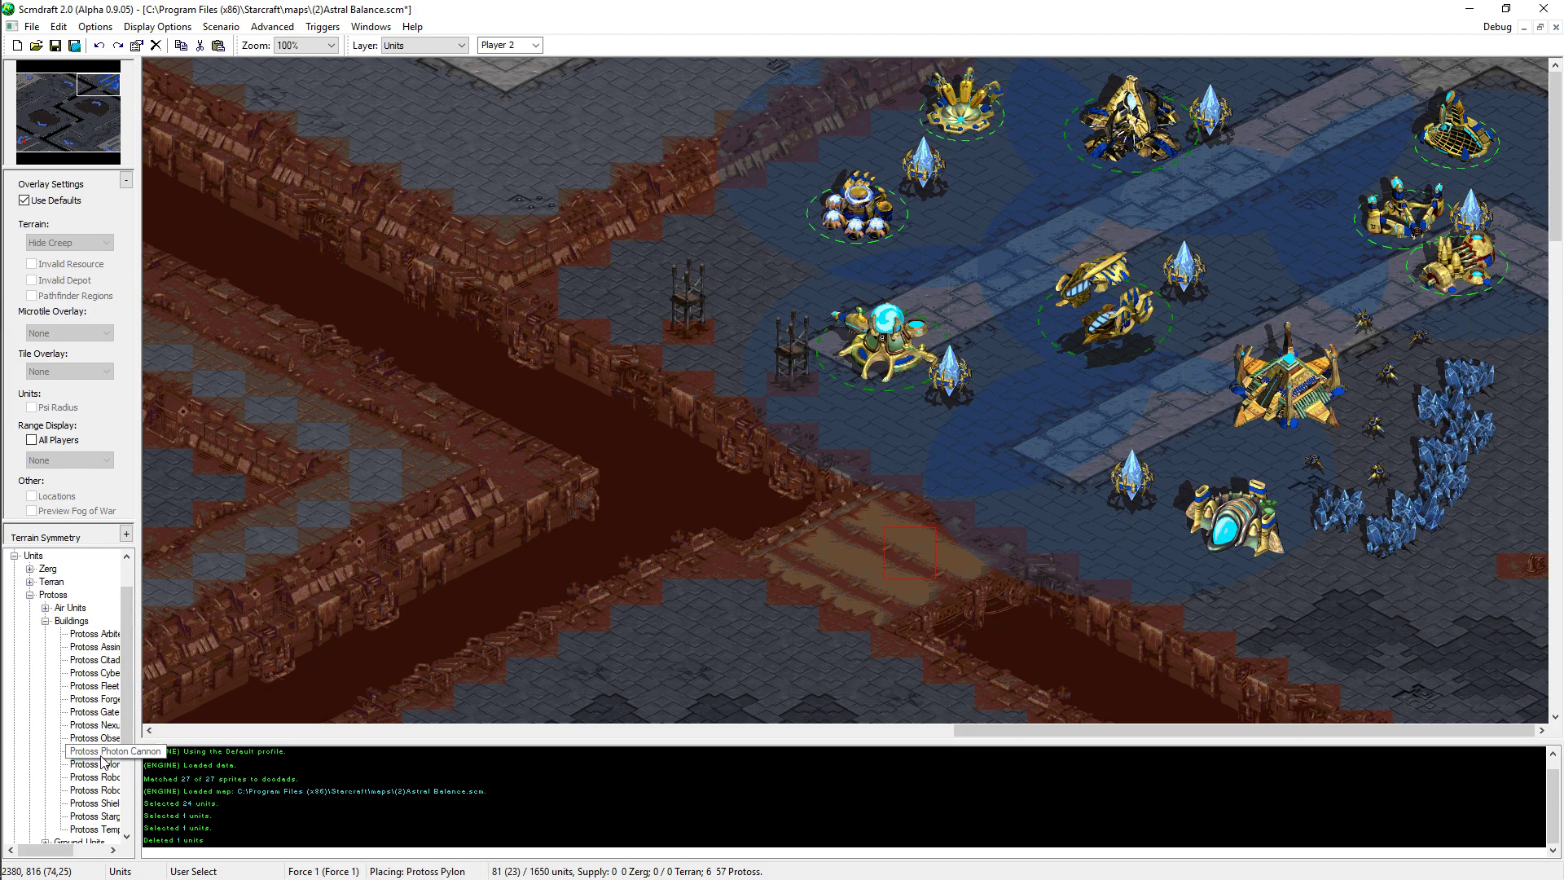
{"action": "left_click", "coordinate": [102, 754]}
{"action": "left_click", "coordinate": [896, 422]}
{"action": "left_click", "coordinate": [1105, 526]}
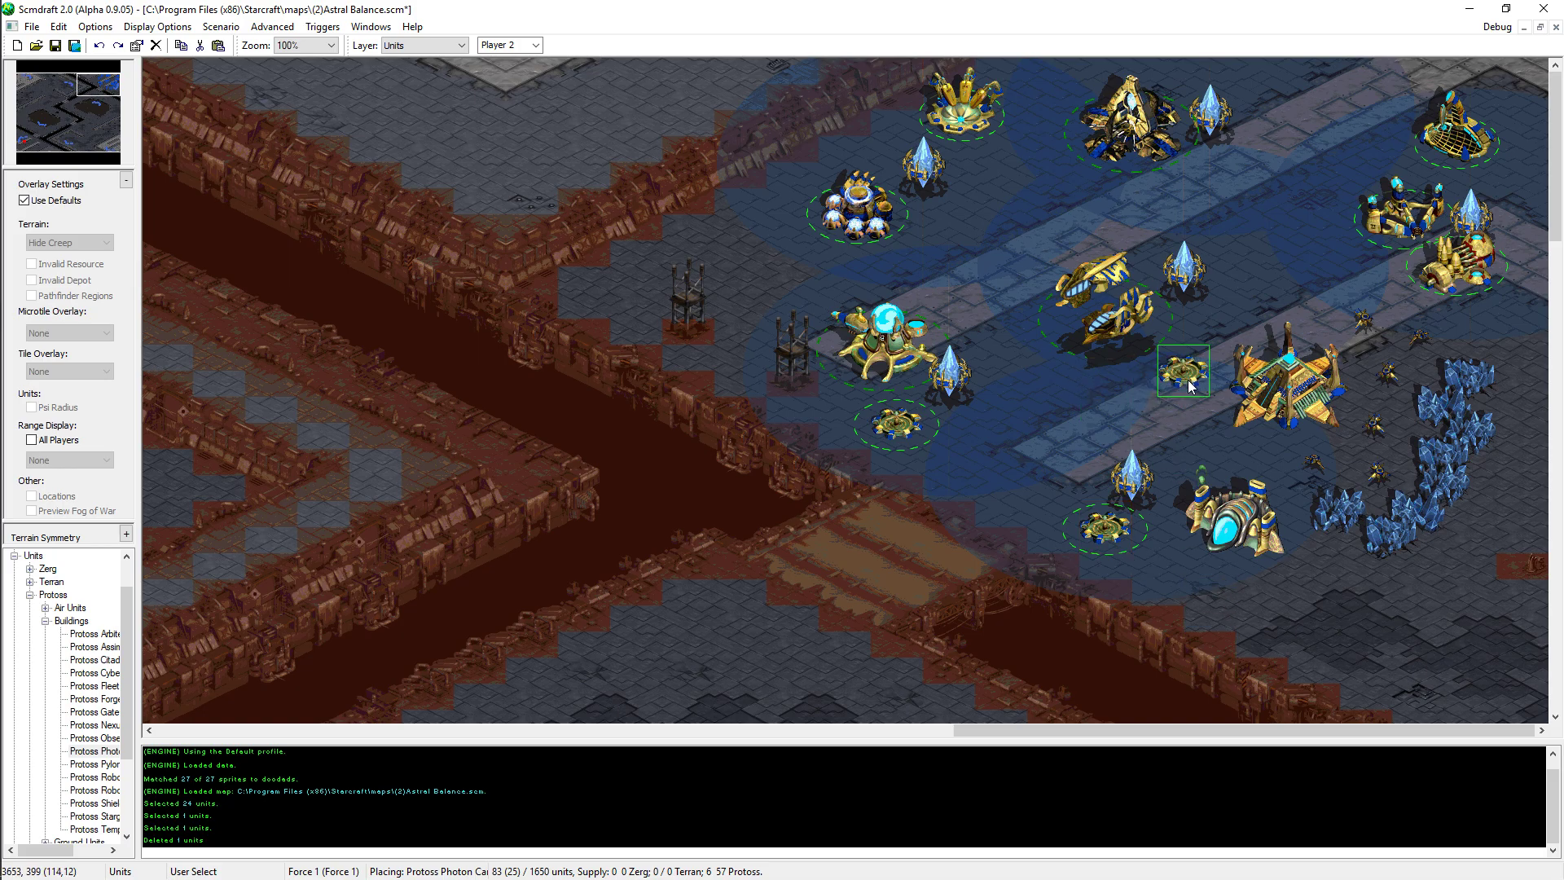
{"action": "left_click", "coordinate": [1184, 320]}
{"action": "right_click", "coordinate": [1232, 202]}
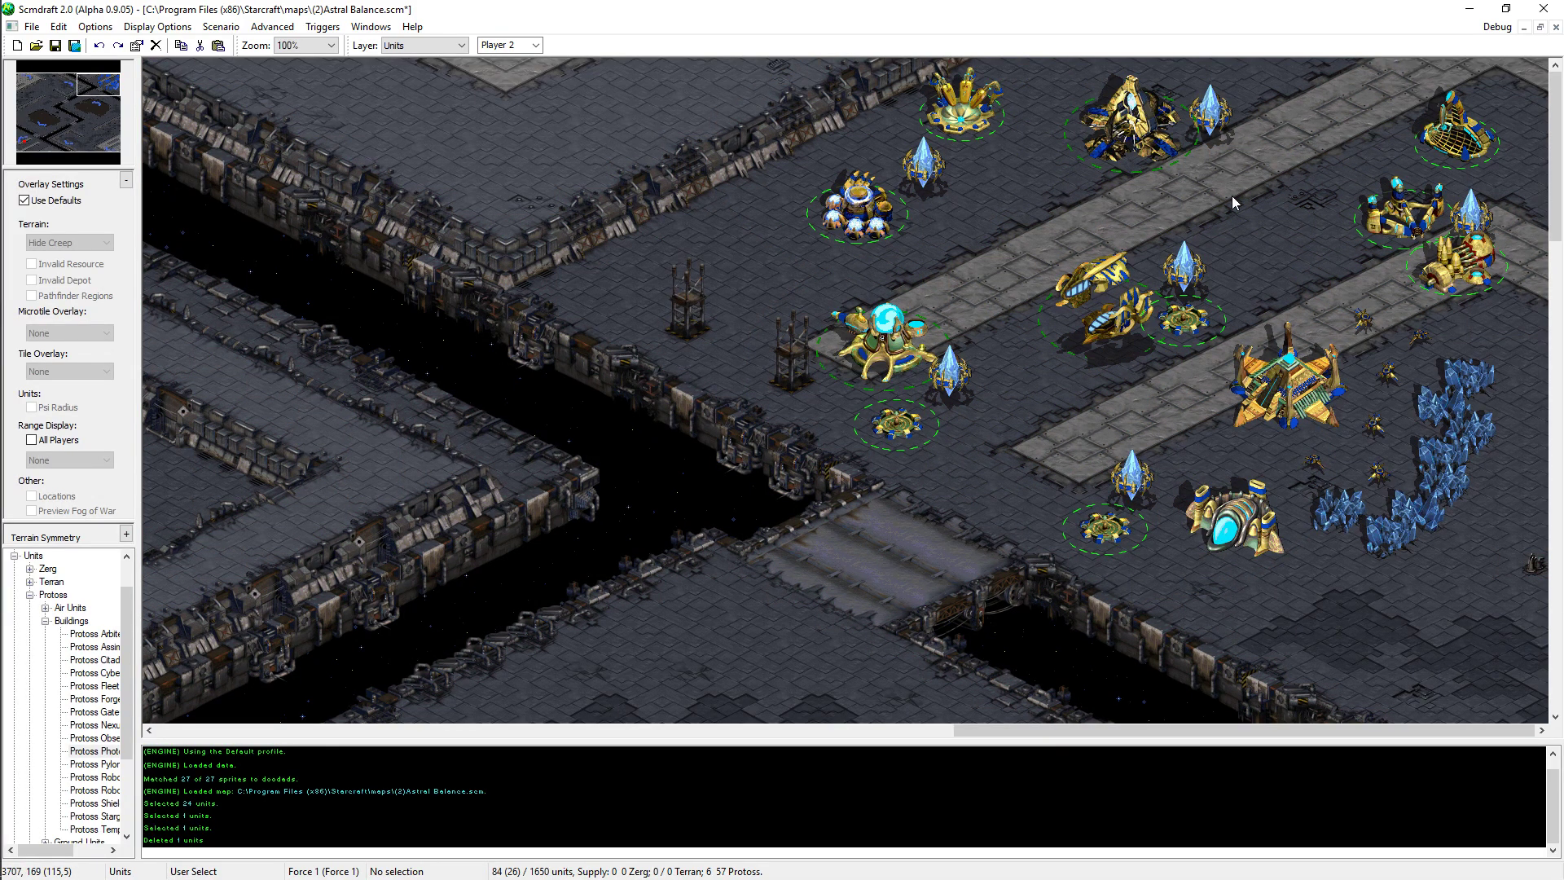
- Draw a location around Player 2's Nexus and name it AI
{"action": "key", "text": "l"}
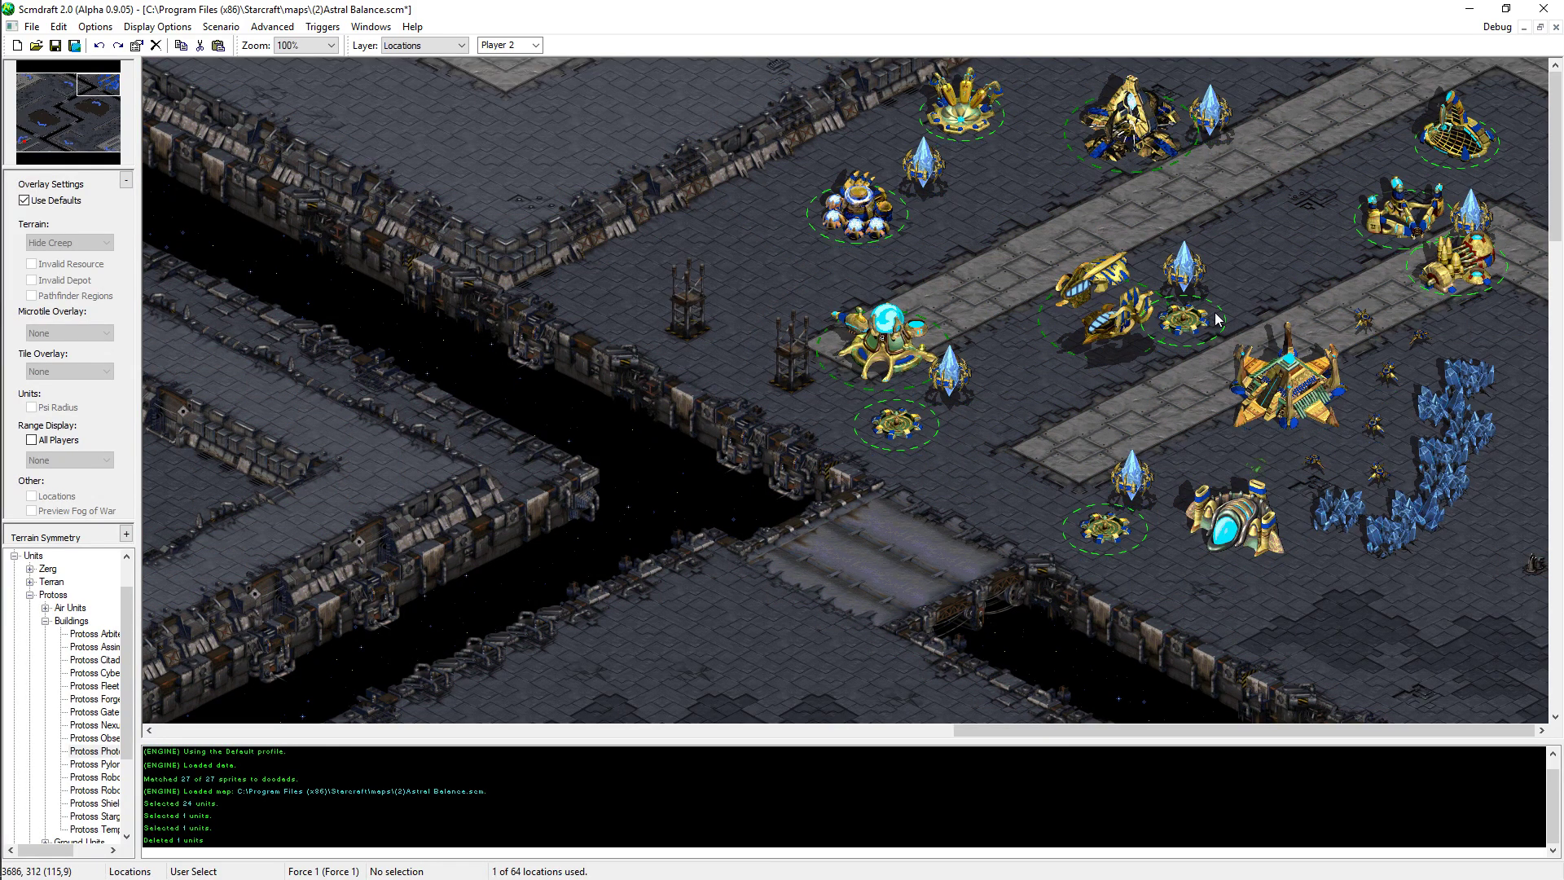
{"action": "left_click_drag", "start_coordinate": [1220, 324], "coordinate": [1360, 442]}
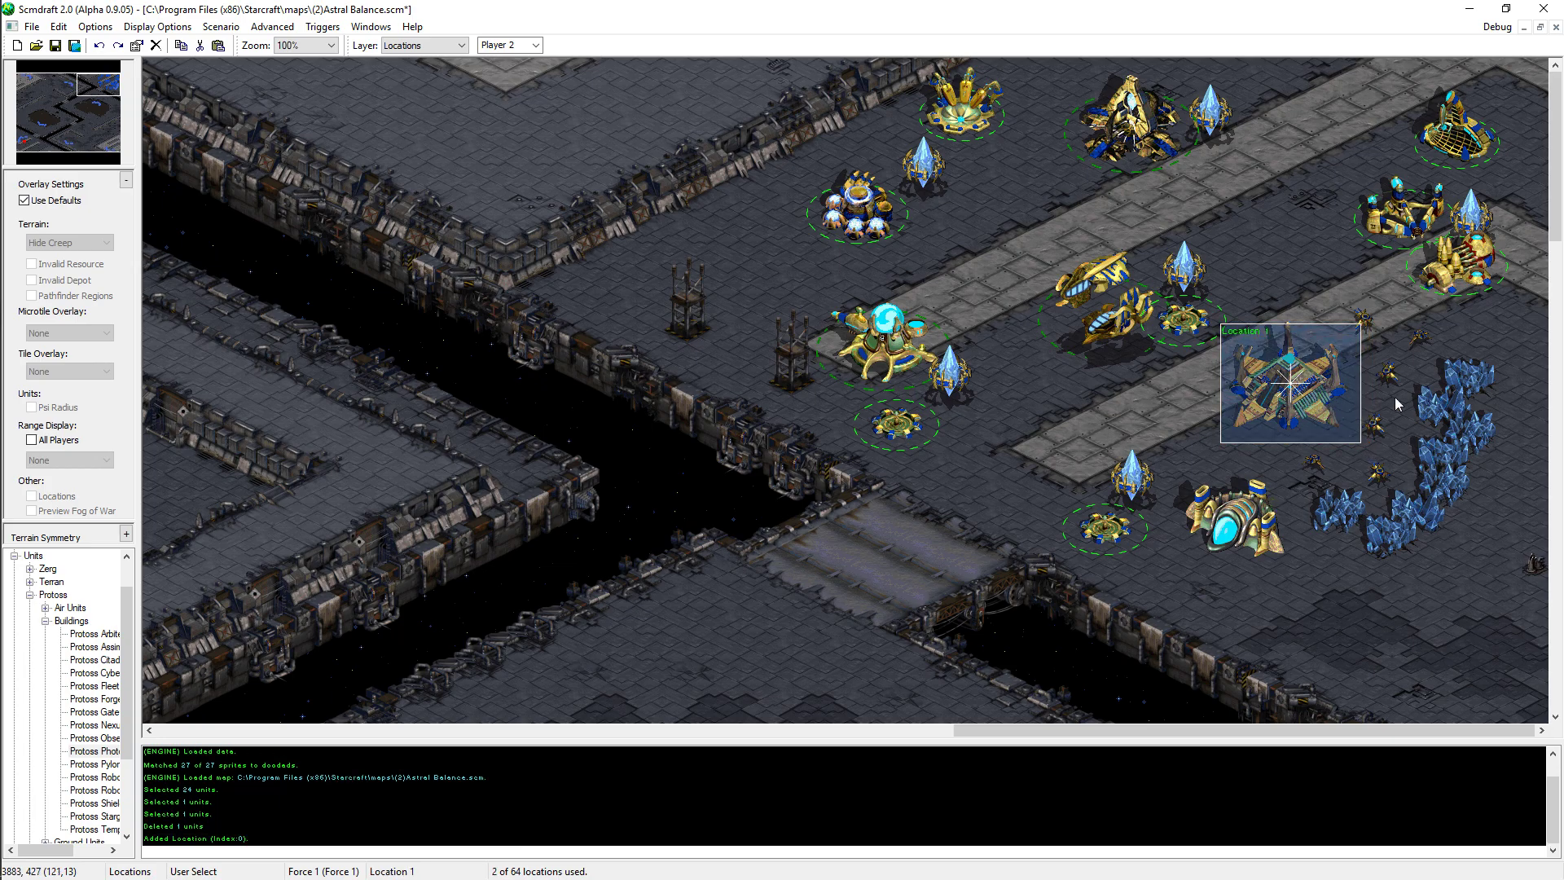
{"action": "double_click", "coordinate": [1349, 408]}
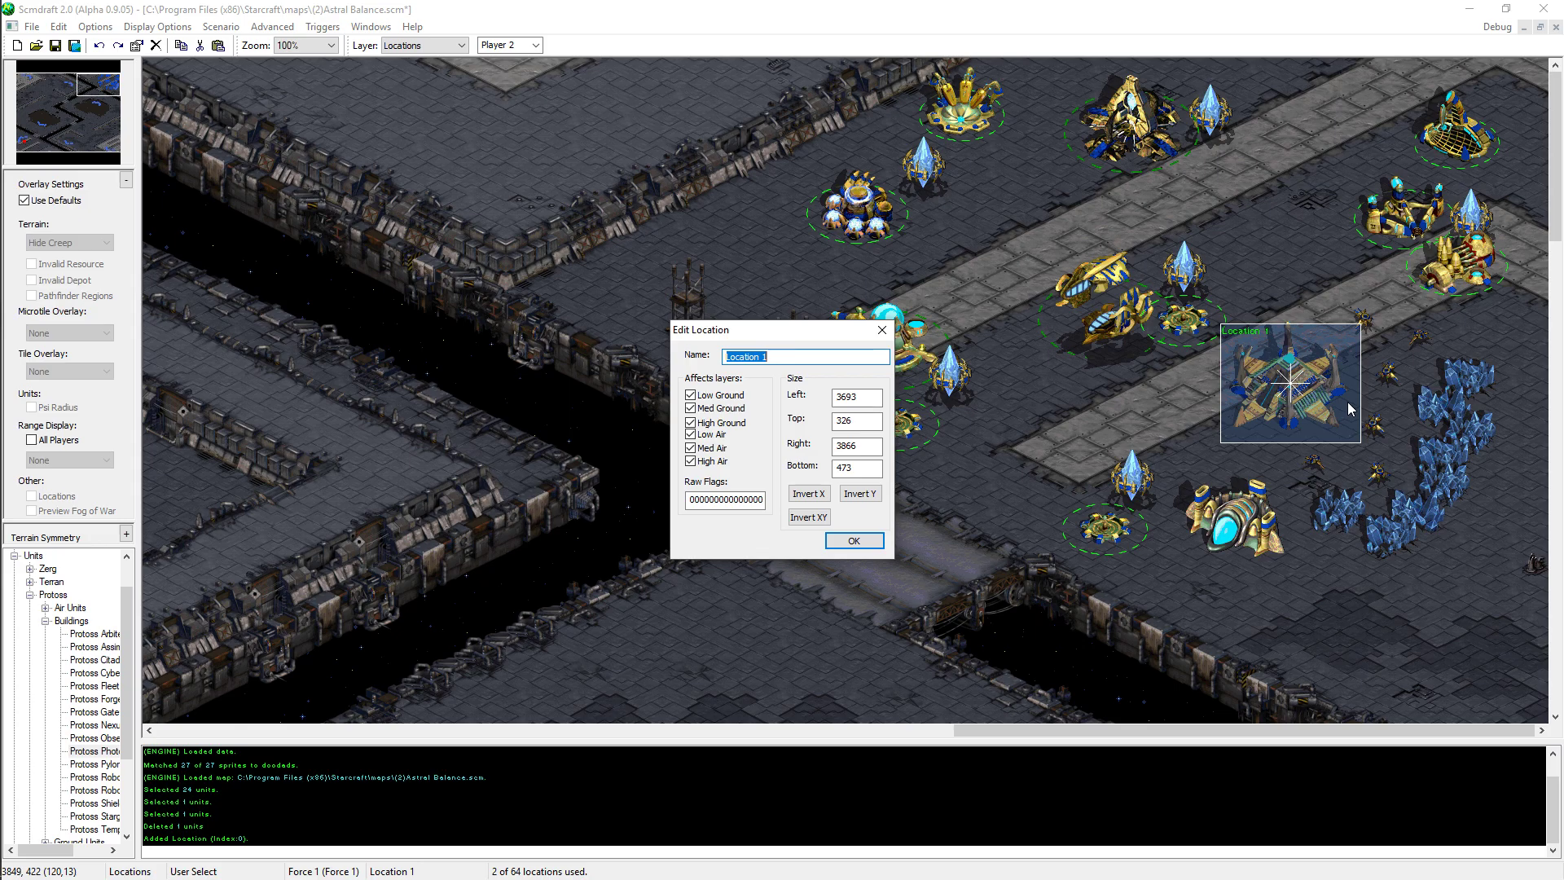
{"action": "key", "text": "BackSpace"}
{"action": "type", "text": "AI"}
{"action": "left_click", "coordinate": [844, 541]}
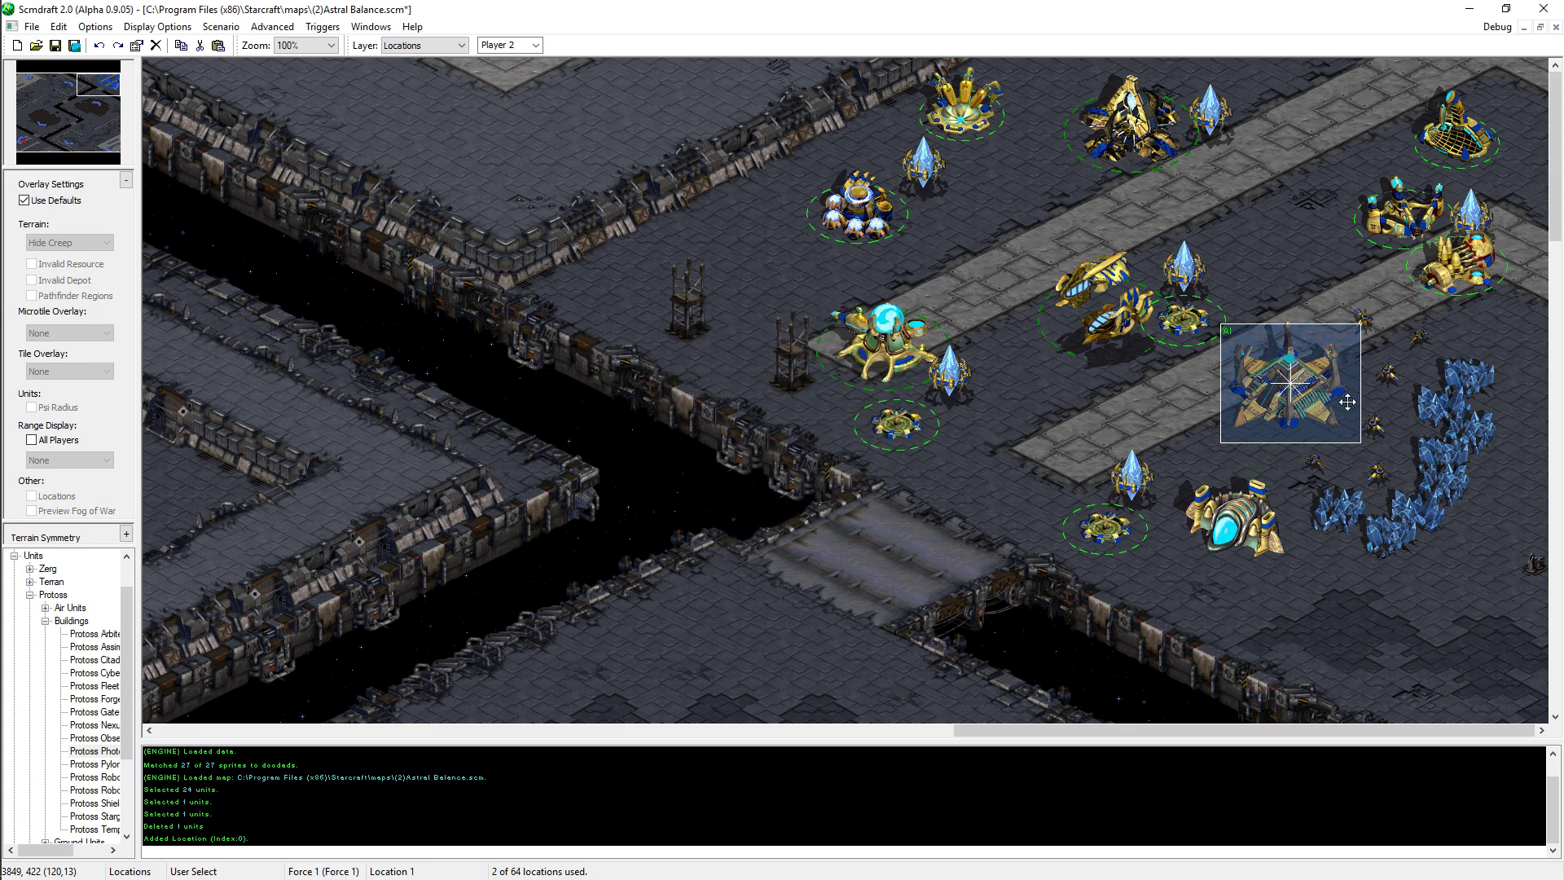
{"action": "left_click", "coordinate": [955, 273]}
{"action": "key", "text": "Left"}
{"action": "key", "text": "Left"}
{"action": "key", "text": "Left"}
{"action": "key", "text": "Left"}
{"action": "key", "text": "Left"}
{"action": "key", "text": "Down"}
{"action": "key", "text": "Down"}
{"action": "key", "text": "Down"}
{"action": "key", "text": "Down"}
{"action": "key", "text": "Down"}
{"action": "key", "text": "Down"}
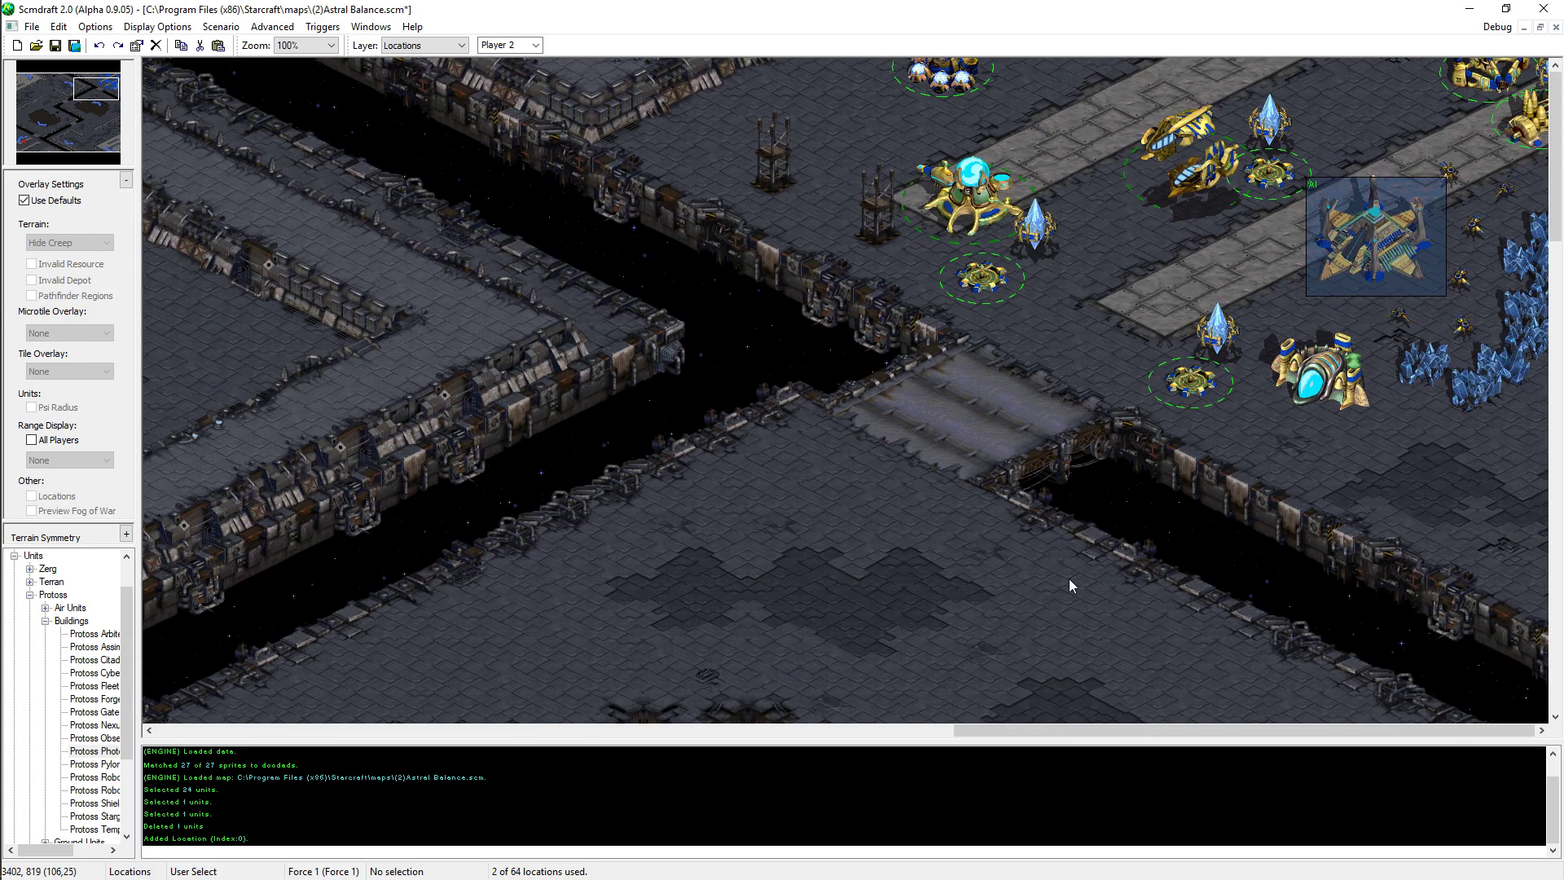
{"action": "key", "text": "Right"}
{"action": "key", "text": "Right"}
{"action": "key", "text": "Right"}
{"action": "key", "text": "Right"}
{"action": "key", "text": "Right"}
{"action": "key", "text": "Up"}
{"action": "key", "text": "Up"}
{"action": "key", "text": "Up"}
{"action": "key", "text": "Up"}
{"action": "key", "text": "Up"}
- Create a new trigger for Player 2 in the classic trigger editor and give it the Always condition
{"action": "left_click", "coordinate": [323, 27]}
{"action": "left_click", "coordinate": [351, 46]}
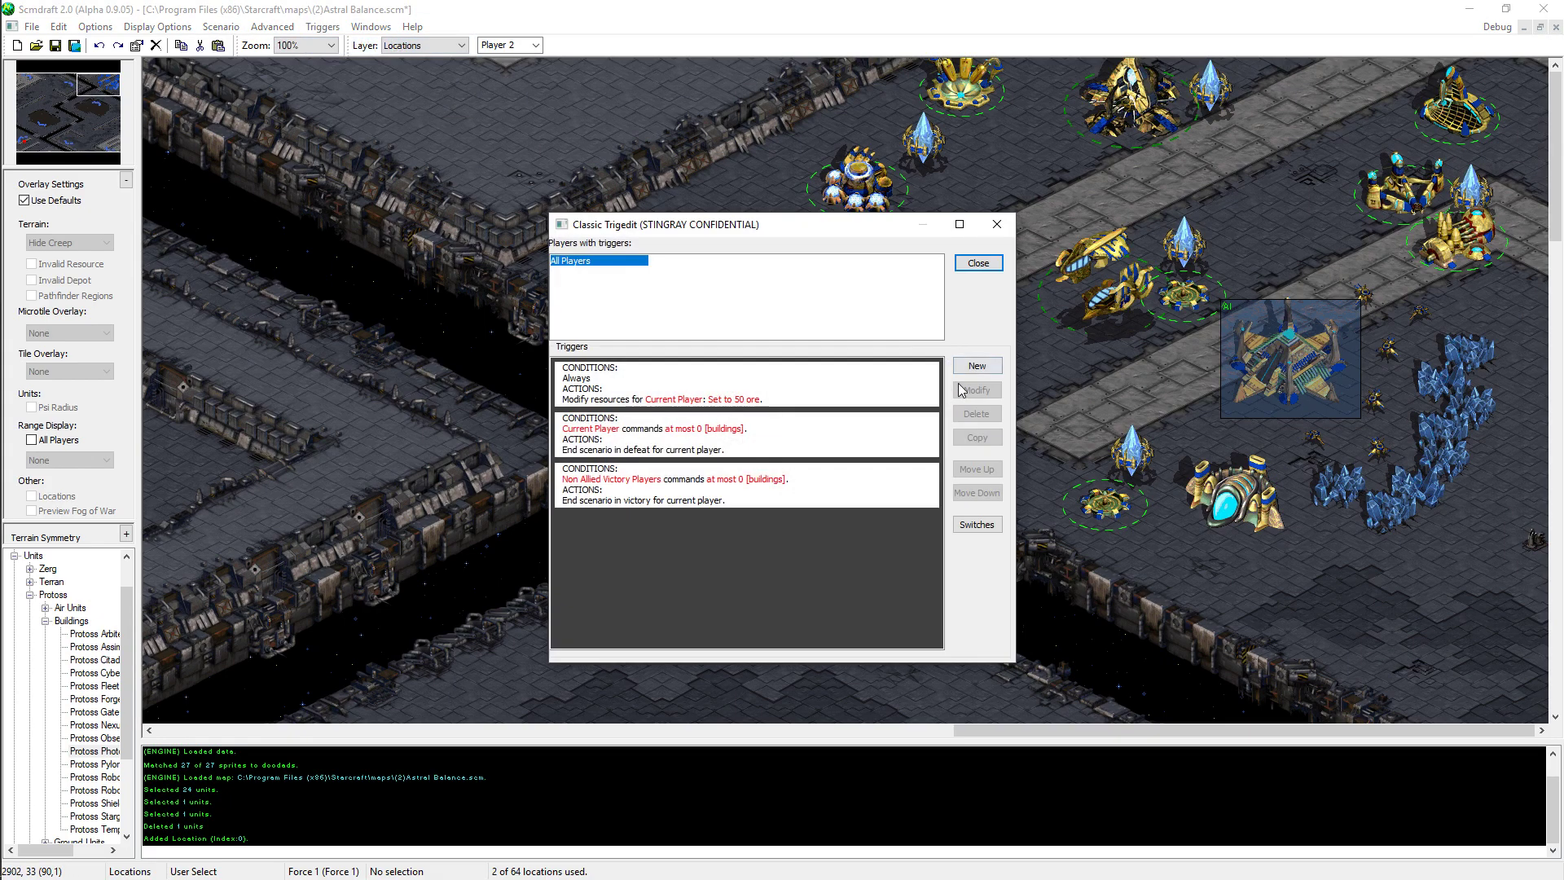
{"action": "left_click", "coordinate": [976, 367]}
{"action": "left_click", "coordinate": [571, 292]}
{"action": "left_click", "coordinate": [623, 276]}
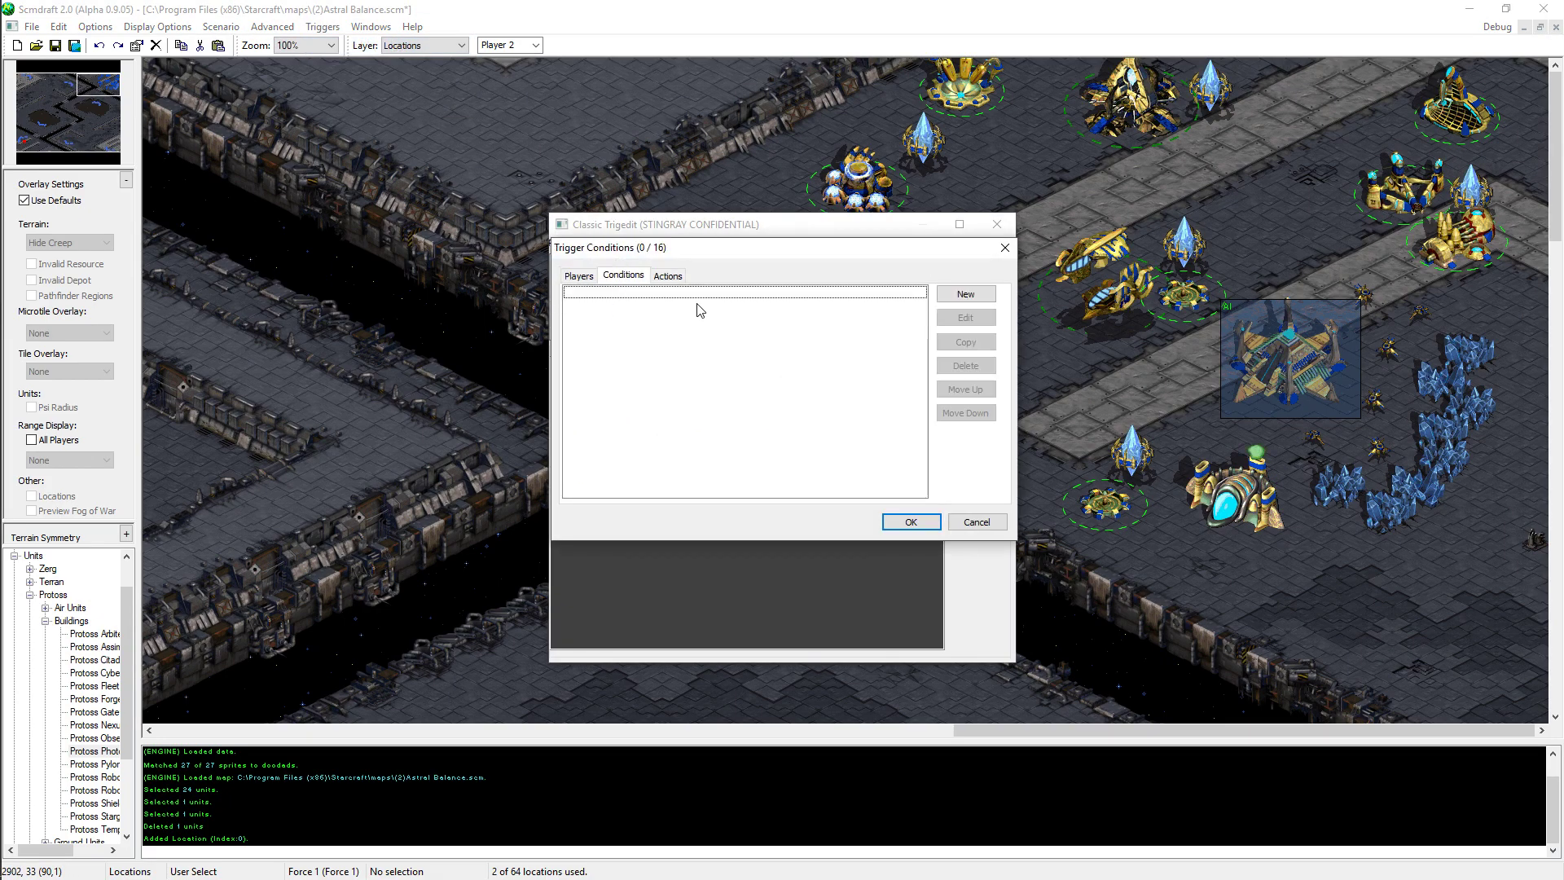
{"action": "left_click", "coordinate": [980, 295]}
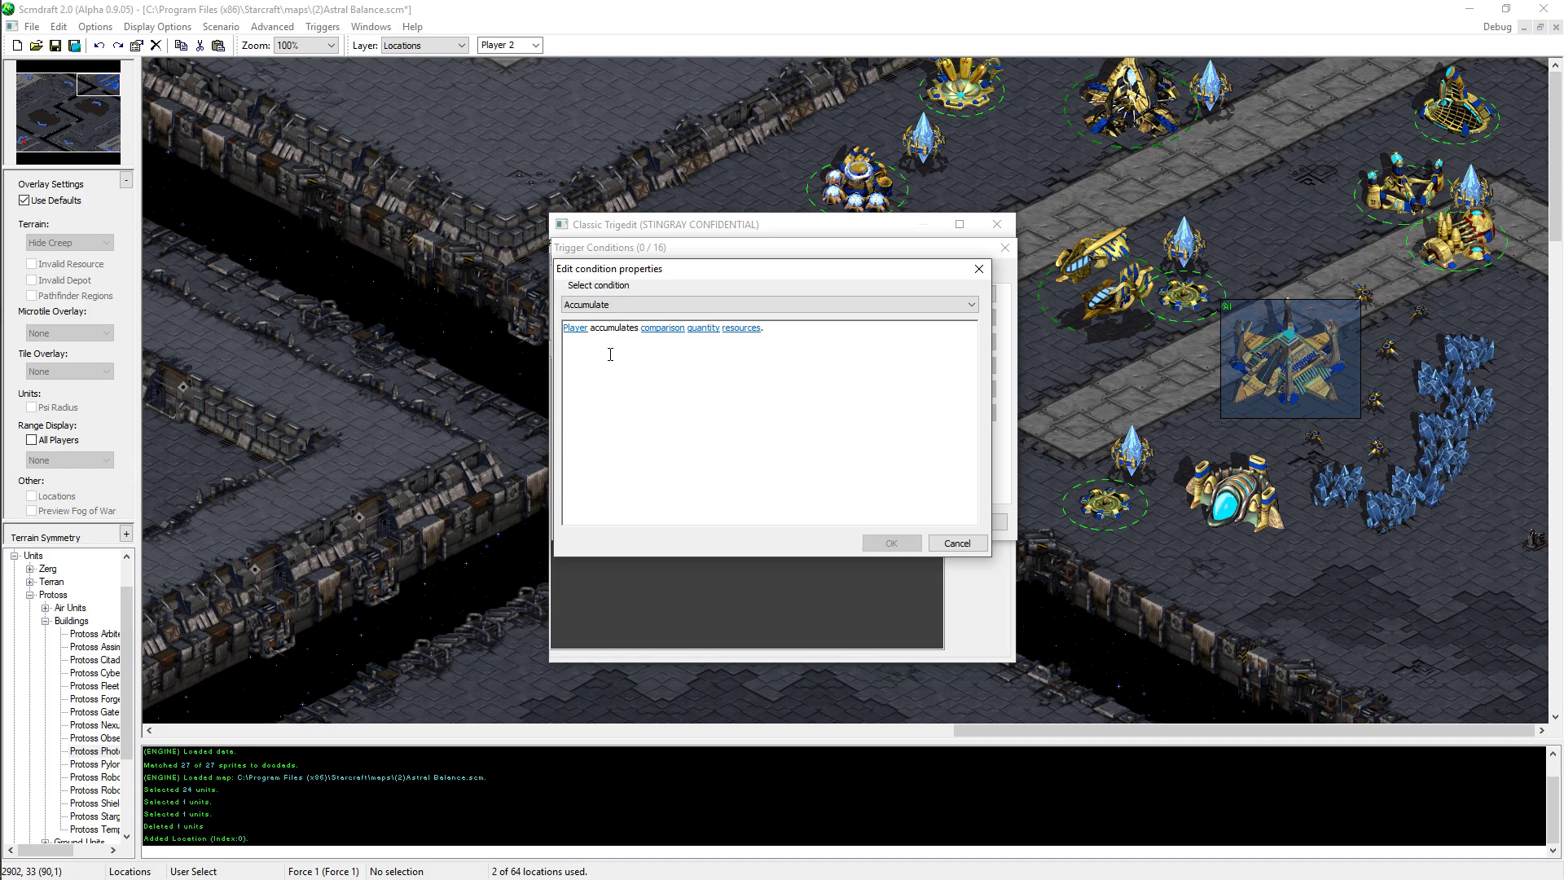
{"action": "key", "text": "Down"}
{"action": "left_click", "coordinate": [891, 542]}
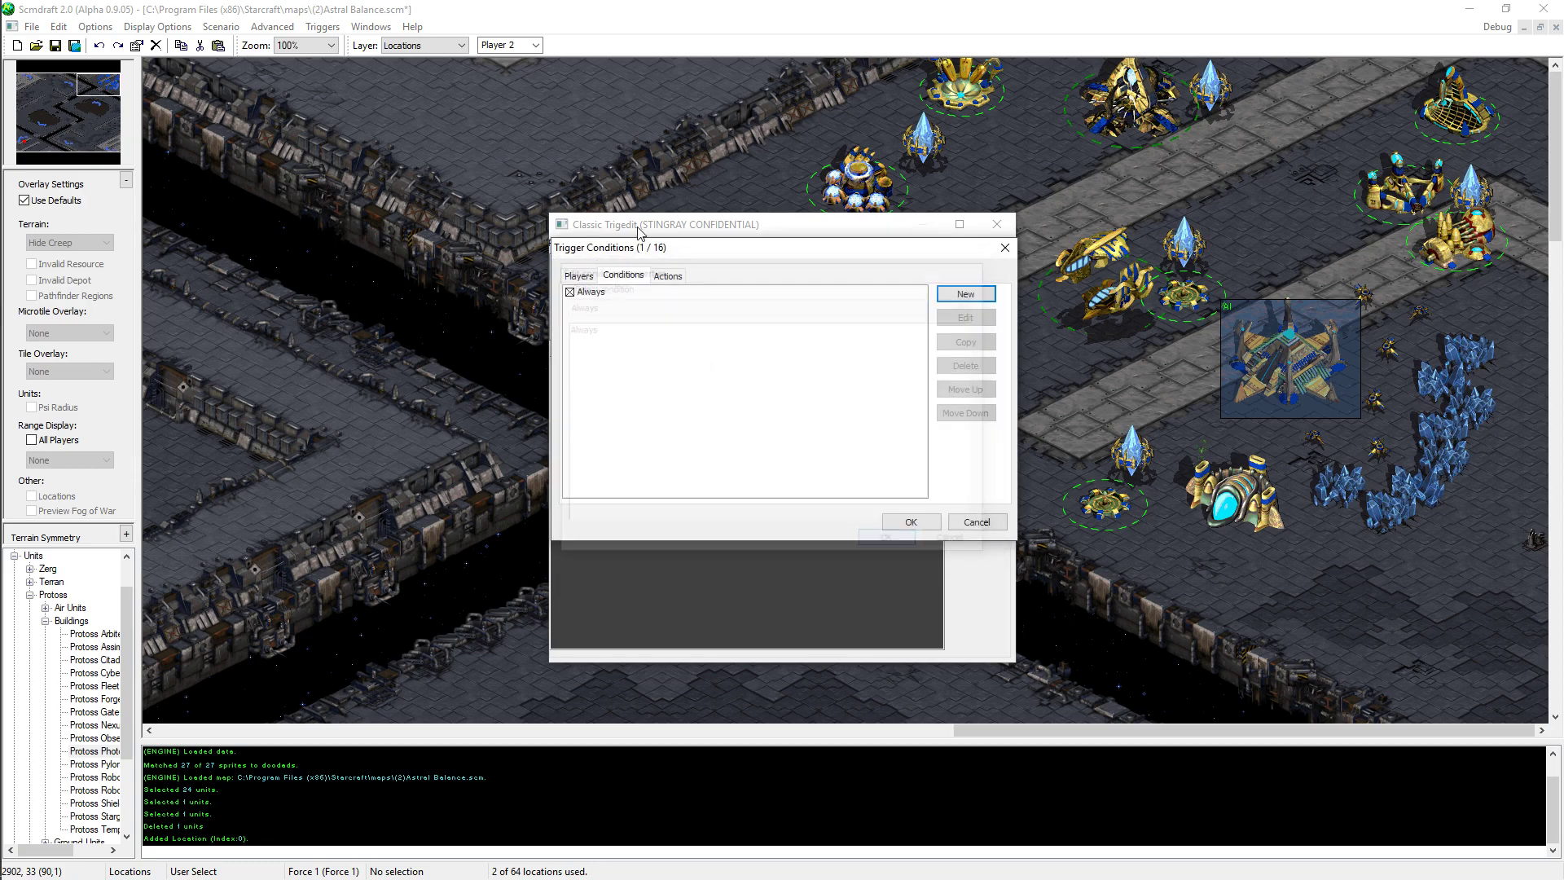
- Add a Run AI Script At Location action that executes Protoss Campaign Medium at the AI location
{"action": "left_click", "coordinate": [668, 275]}
{"action": "left_click", "coordinate": [960, 288]}
{"action": "key", "text": "r"}
{"action": "key", "text": "r"}
{"action": "key", "text": "r"}
{"action": "key", "text": "r"}
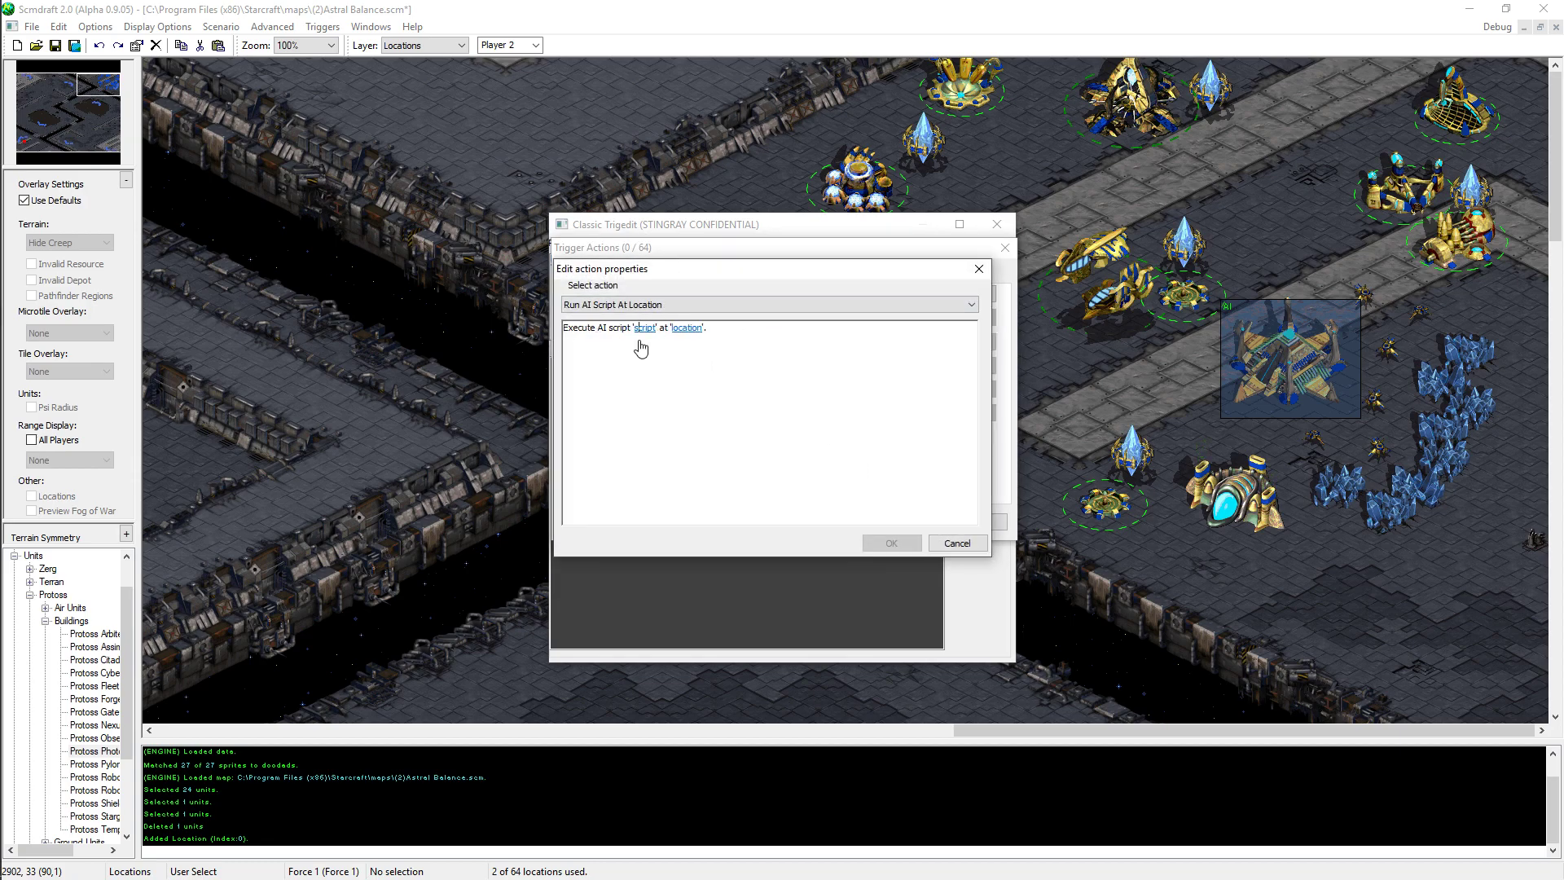
{"action": "left_click", "coordinate": [640, 333]}
{"action": "scroll", "coordinate": [736, 376], "scroll_direction": "down", "scroll_amount": 3}
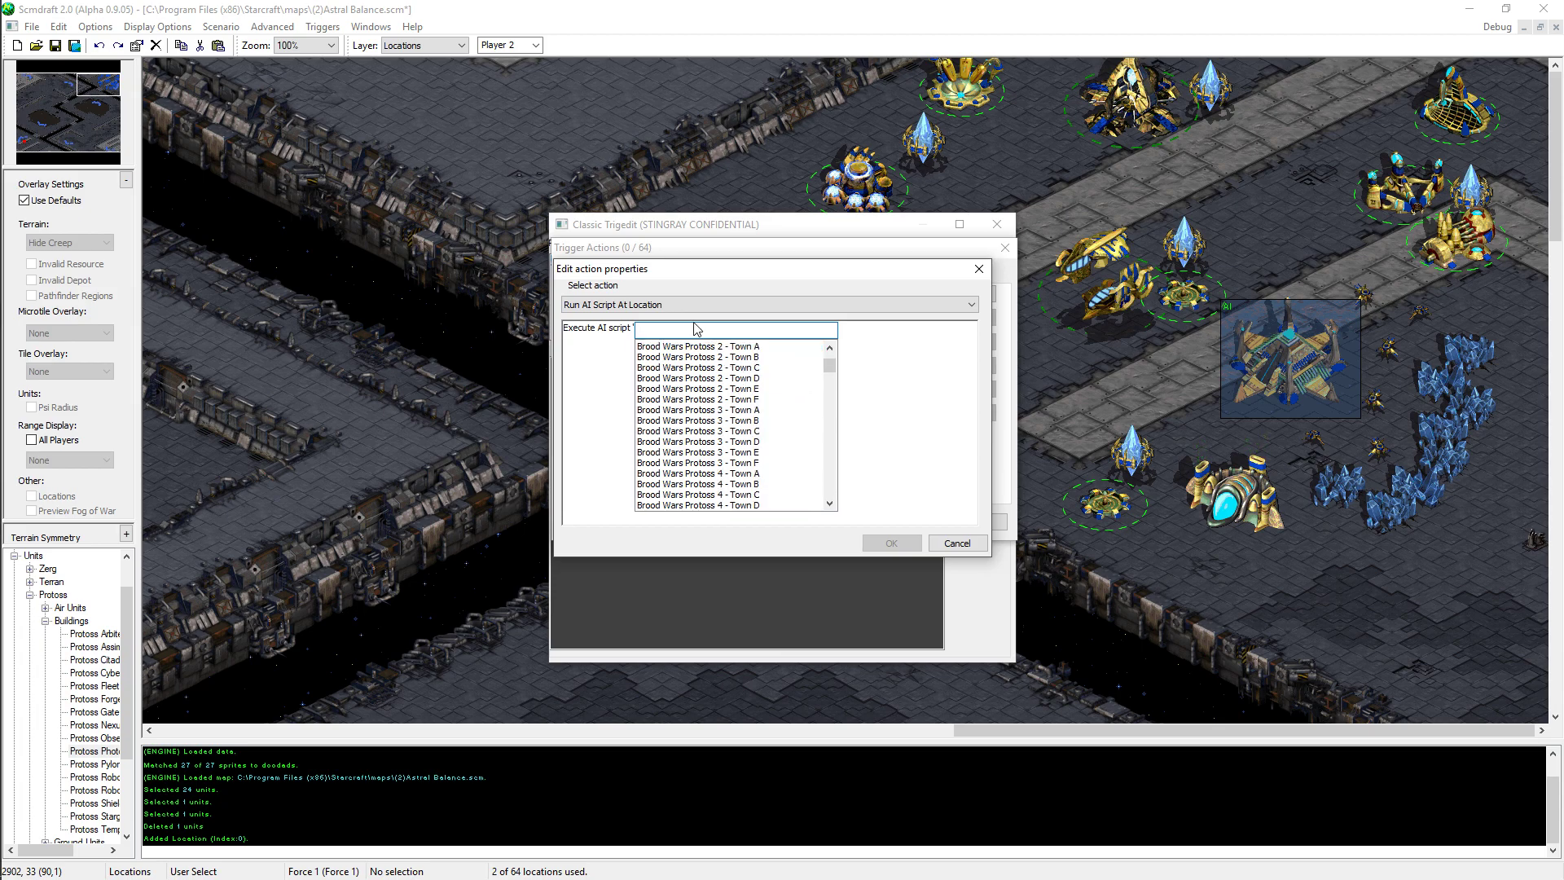
{"action": "type", "text": "Protts"}
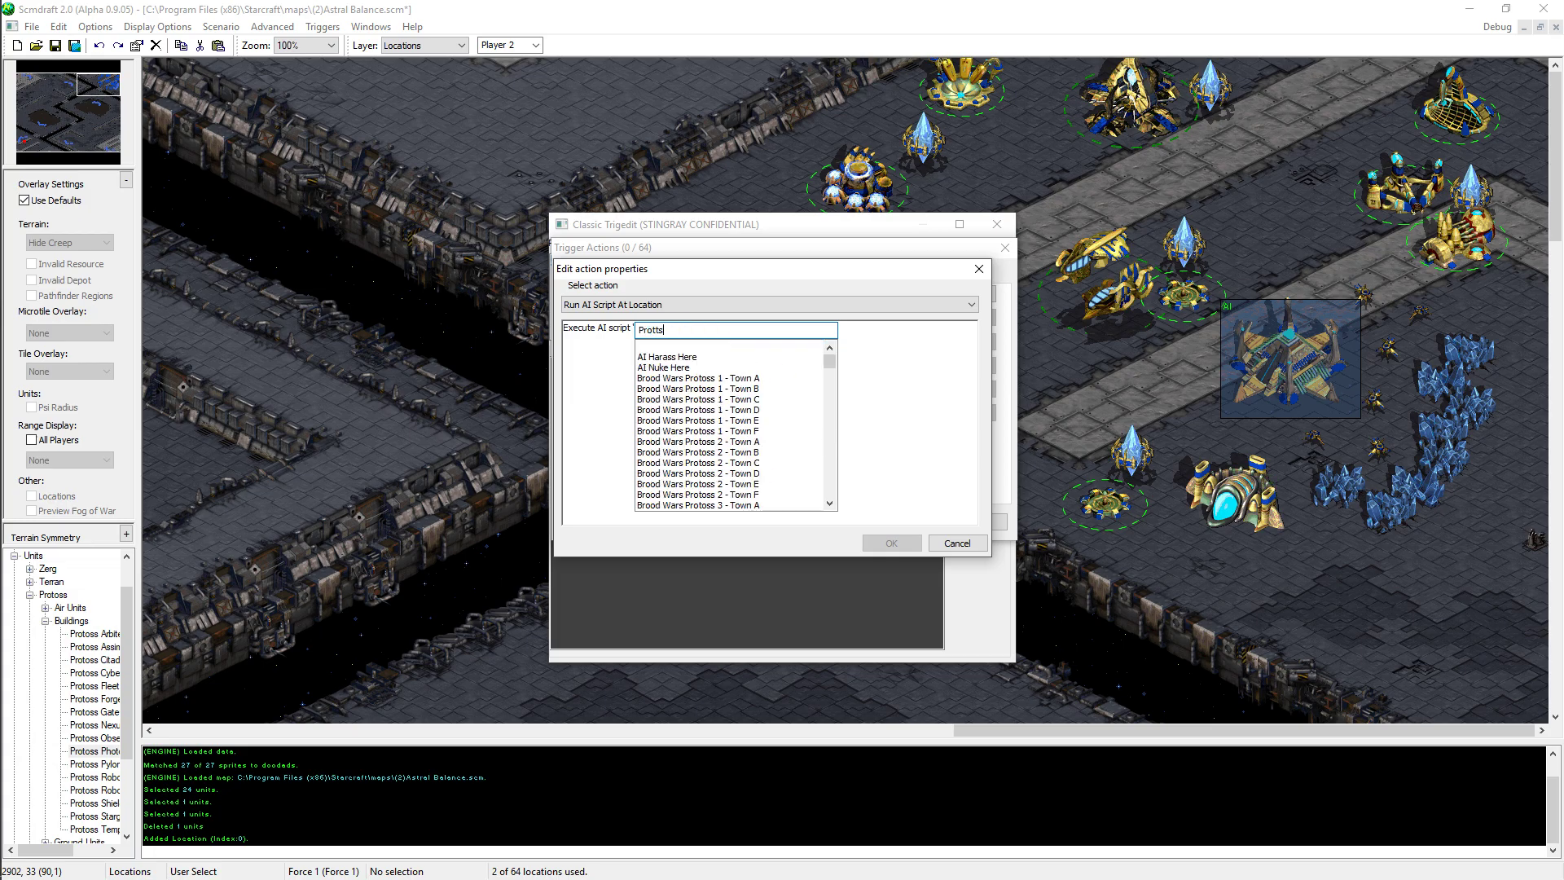
{"action": "key", "text": "BackSpace"}
{"action": "type", "text": "oss Campaign "}
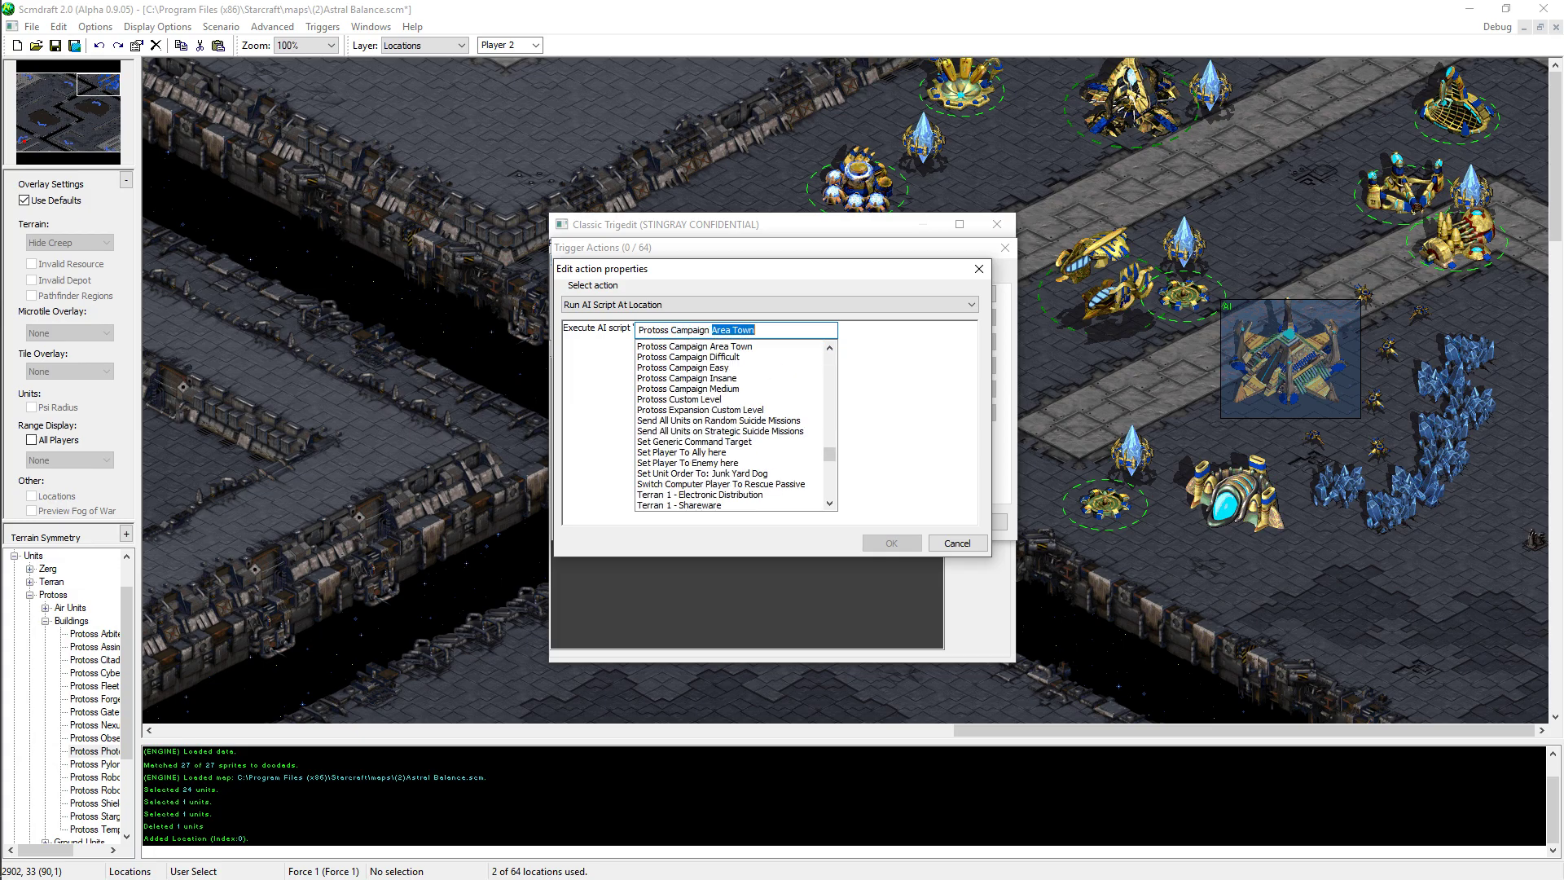
{"action": "type", "text": "Medium"}
{"action": "key", "text": "Return"}
{"action": "left_click", "coordinate": [777, 372]}
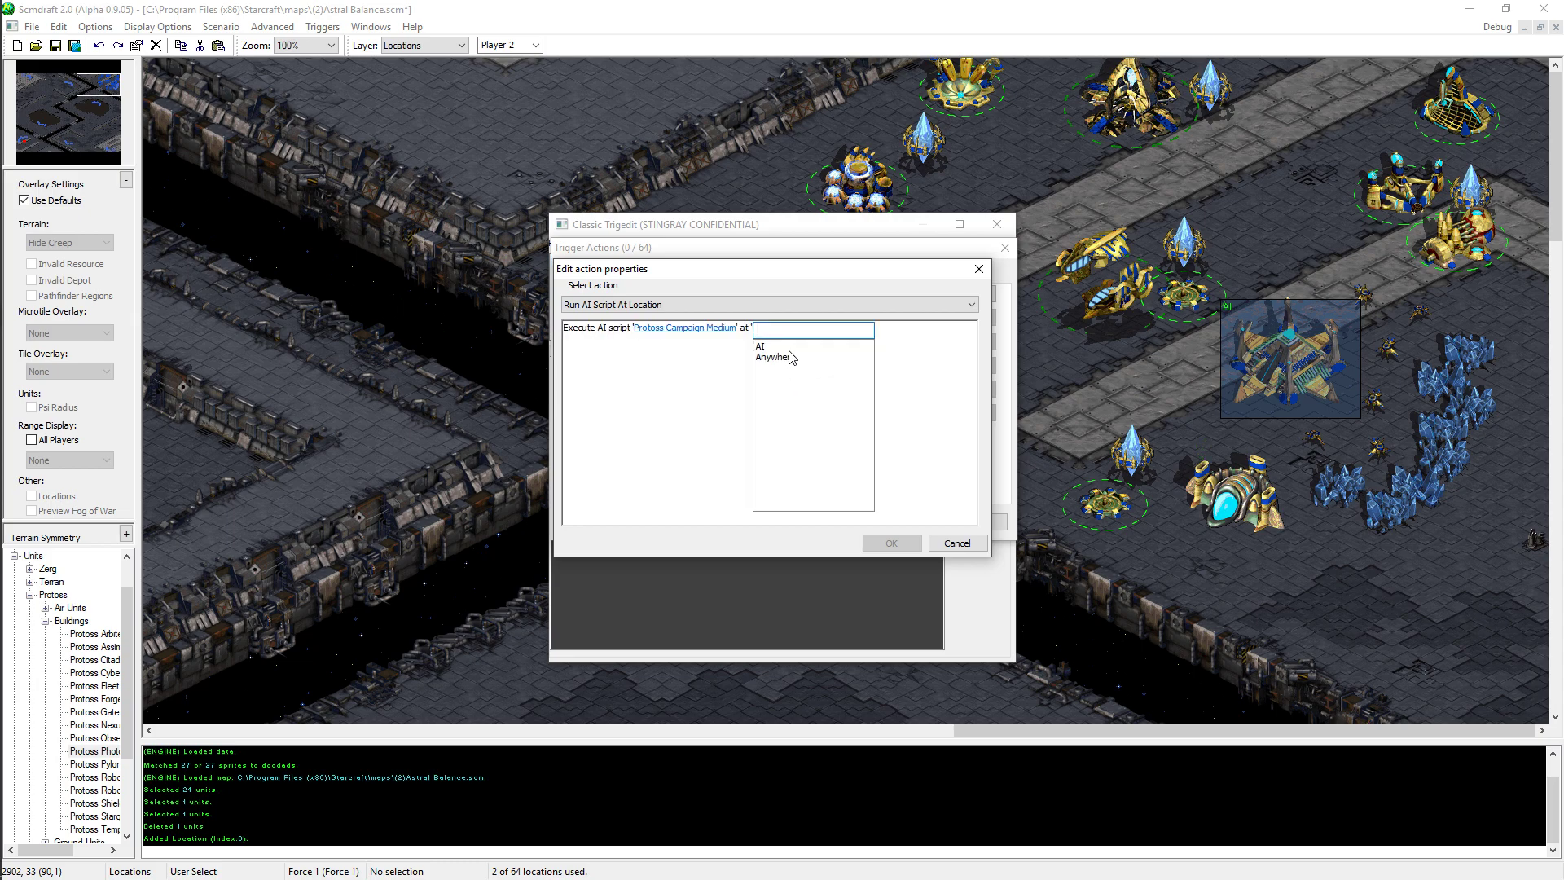
{"action": "left_click", "coordinate": [787, 348]}
{"action": "left_click", "coordinate": [891, 542]}
- Add a Set Resources action giving Player 2 an additional 99999 ore and gas, save the trigger and close the trigger editor
{"action": "left_click", "coordinate": [971, 302]}
{"action": "key", "text": "s"}
{"action": "key", "text": "s"}
{"action": "key", "text": "s"}
{"action": "key", "text": "s"}
{"action": "key", "text": "s"}
{"action": "key", "text": "s"}
{"action": "key", "text": "s"}
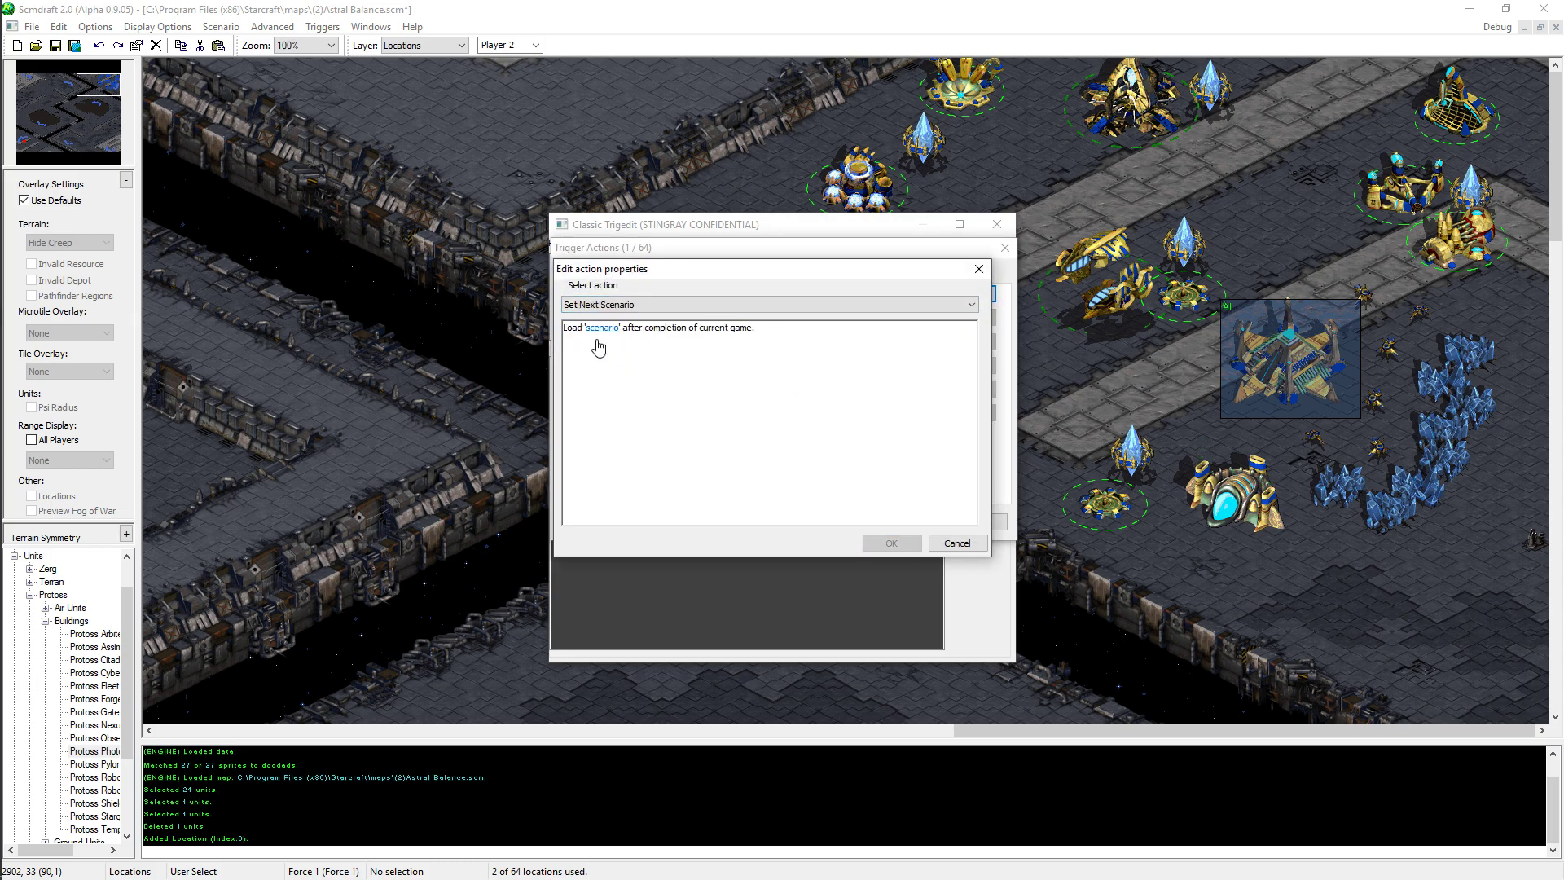
{"action": "key", "text": "s"}
{"action": "left_click", "coordinate": [658, 329]}
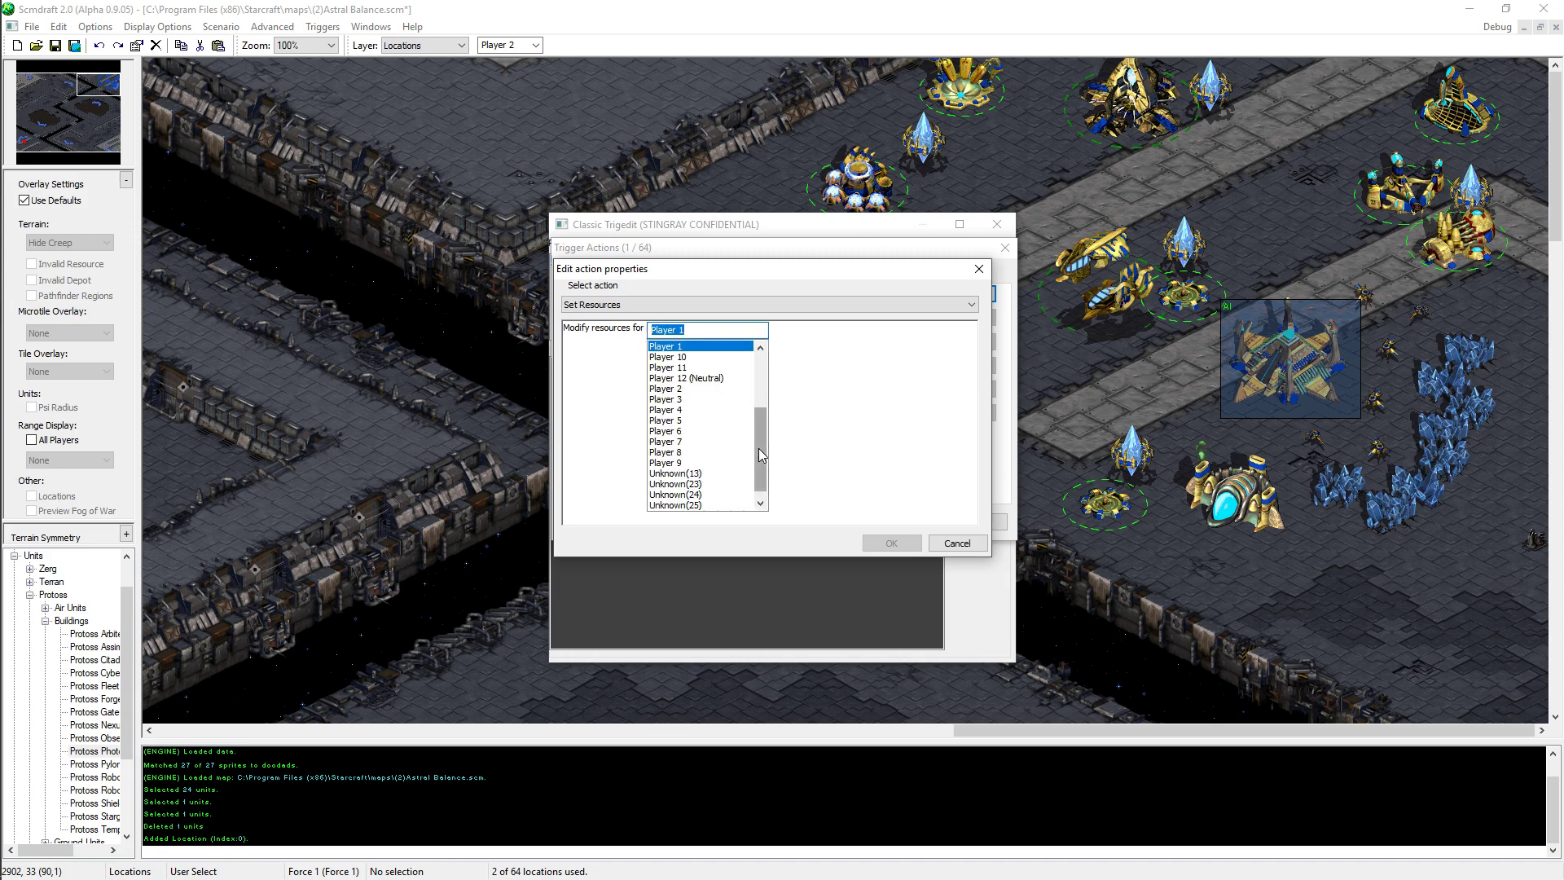
{"action": "scroll", "coordinate": [699, 408], "scroll_direction": "down", "scroll_amount": 1}
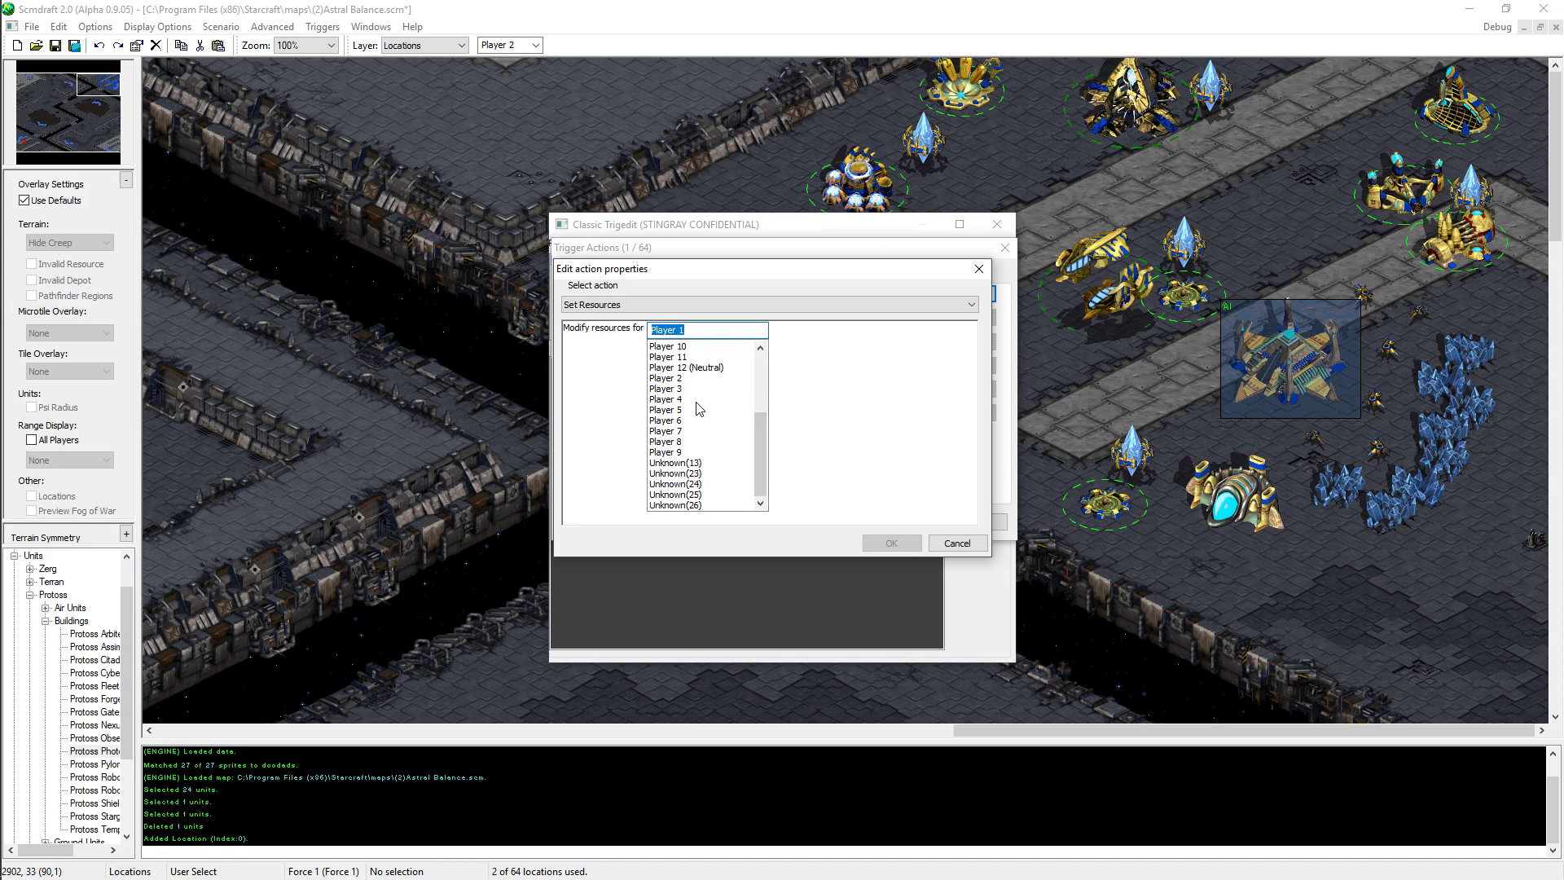
{"action": "scroll", "coordinate": [699, 408], "scroll_direction": "up", "scroll_amount": 1}
{"action": "scroll", "coordinate": [699, 409], "scroll_direction": "down", "scroll_amount": 1}
{"action": "scroll", "coordinate": [701, 418], "scroll_direction": "up", "scroll_amount": 6}
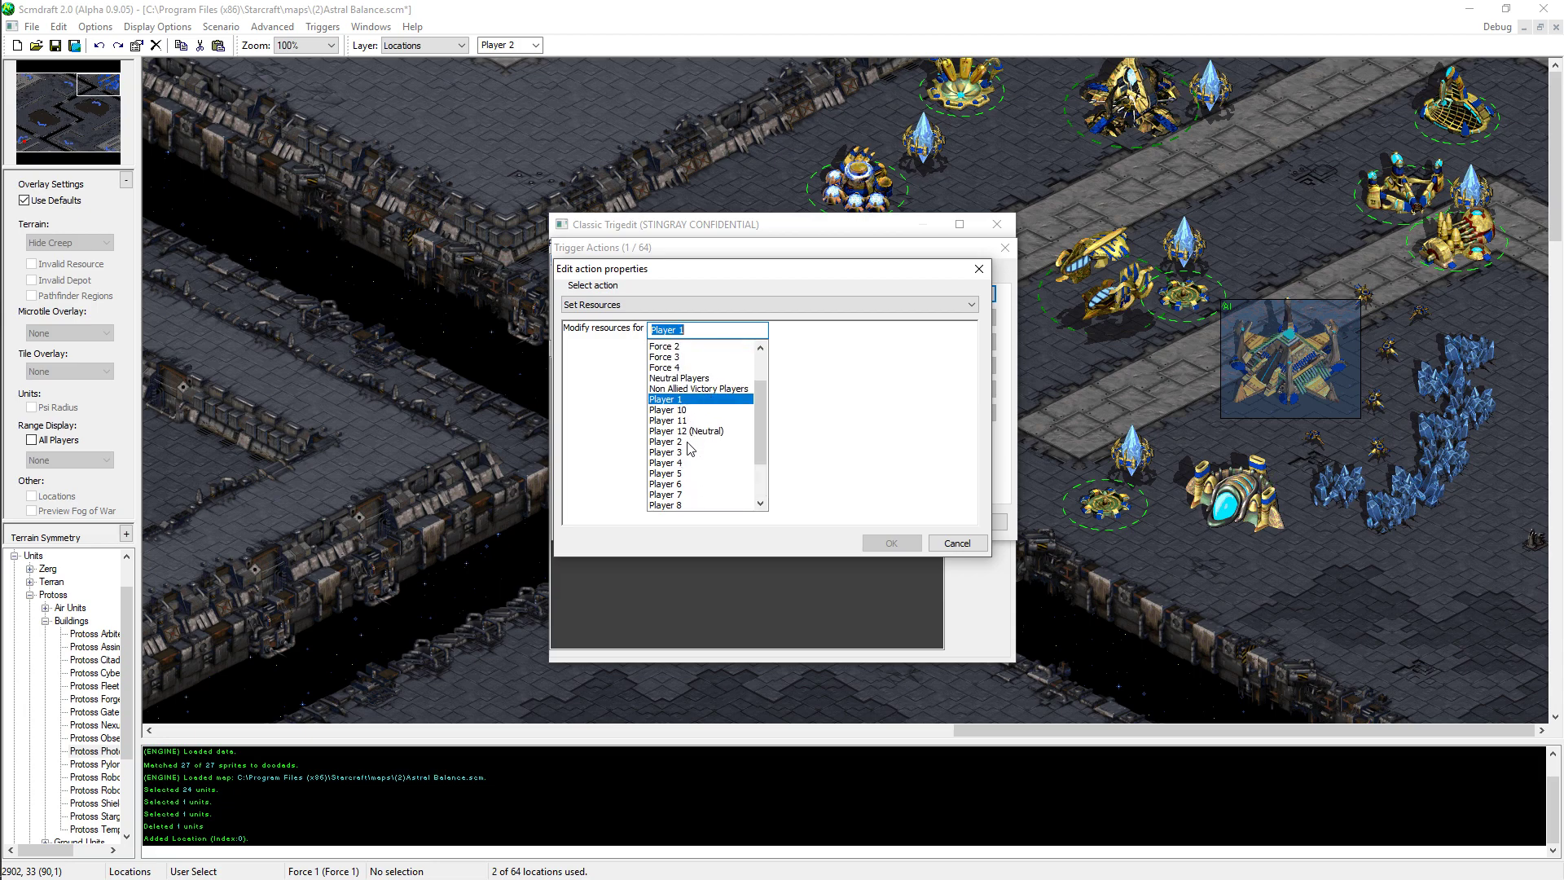
{"action": "left_click", "coordinate": [688, 442]}
{"action": "left_click", "coordinate": [701, 342]}
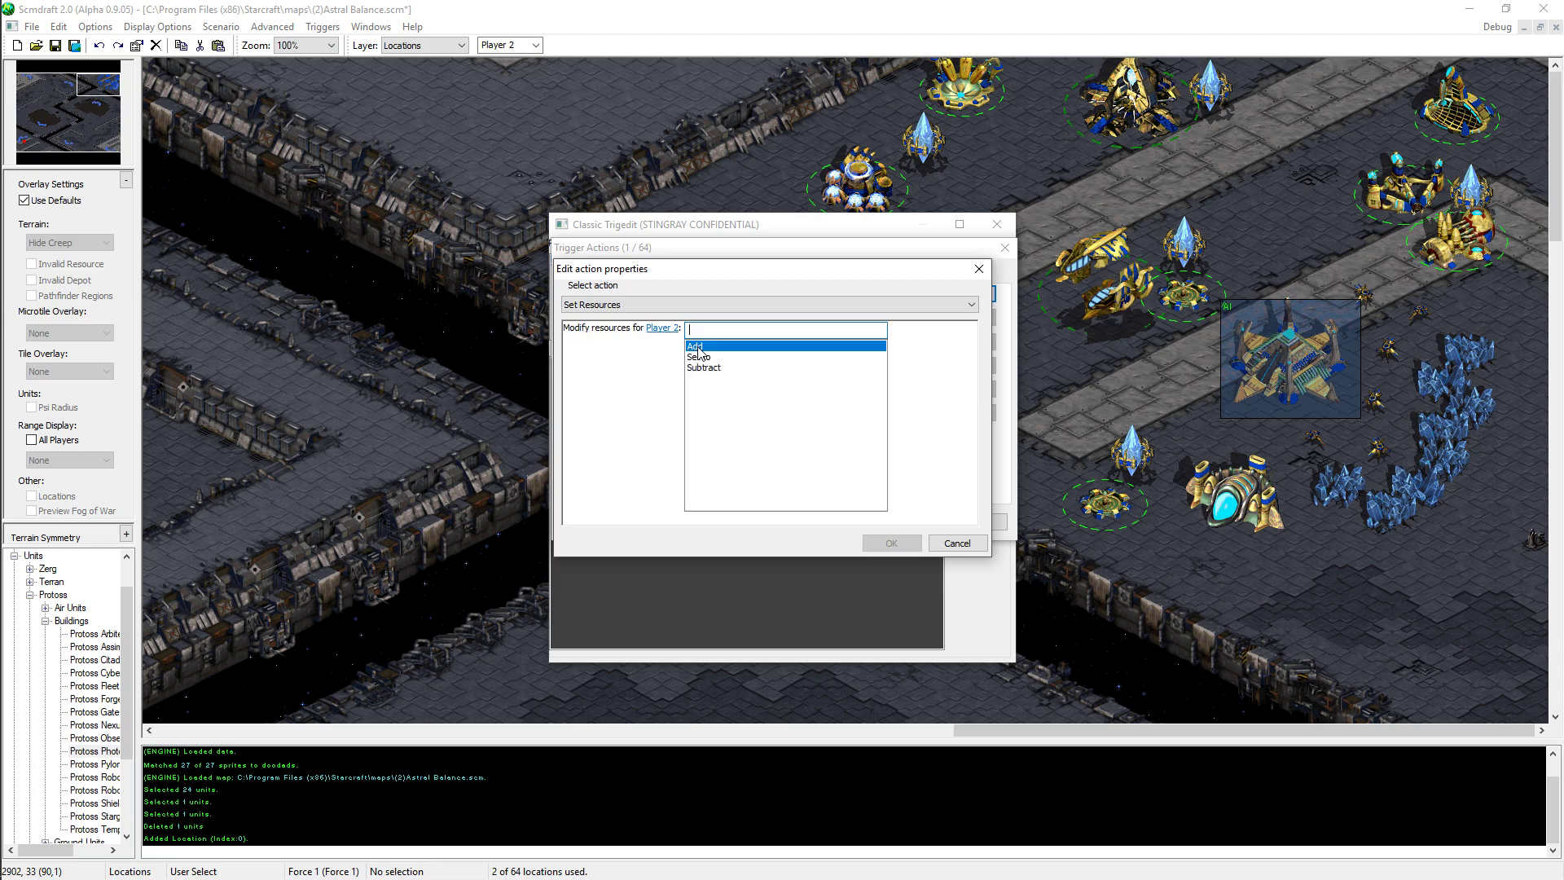
{"action": "left_click", "coordinate": [697, 346]}
{"action": "type", "text": "99999"}
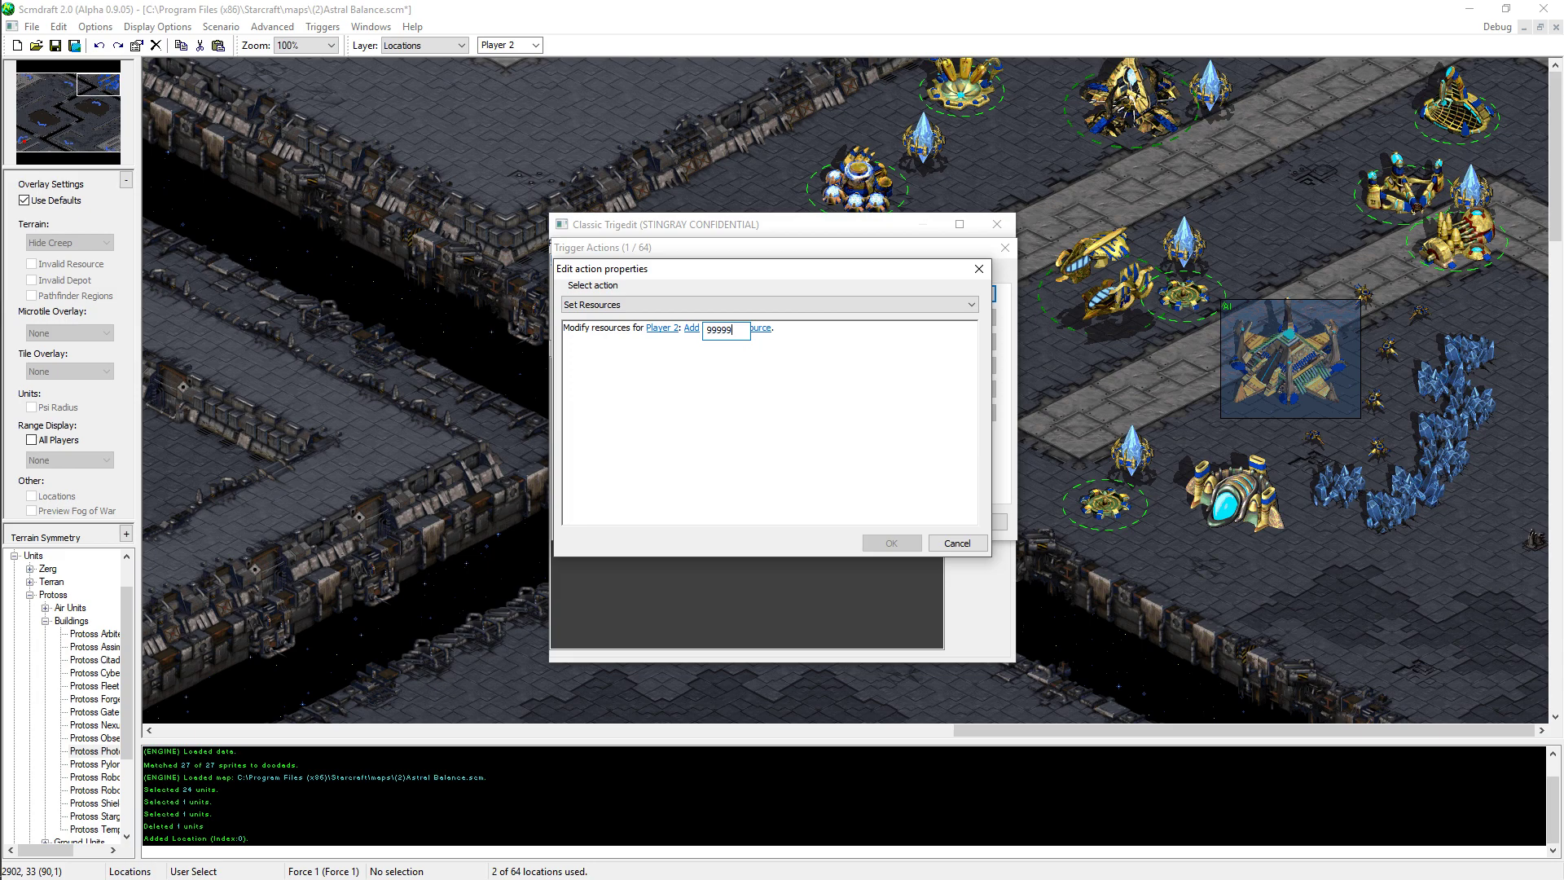
{"action": "key", "text": "Tab"}
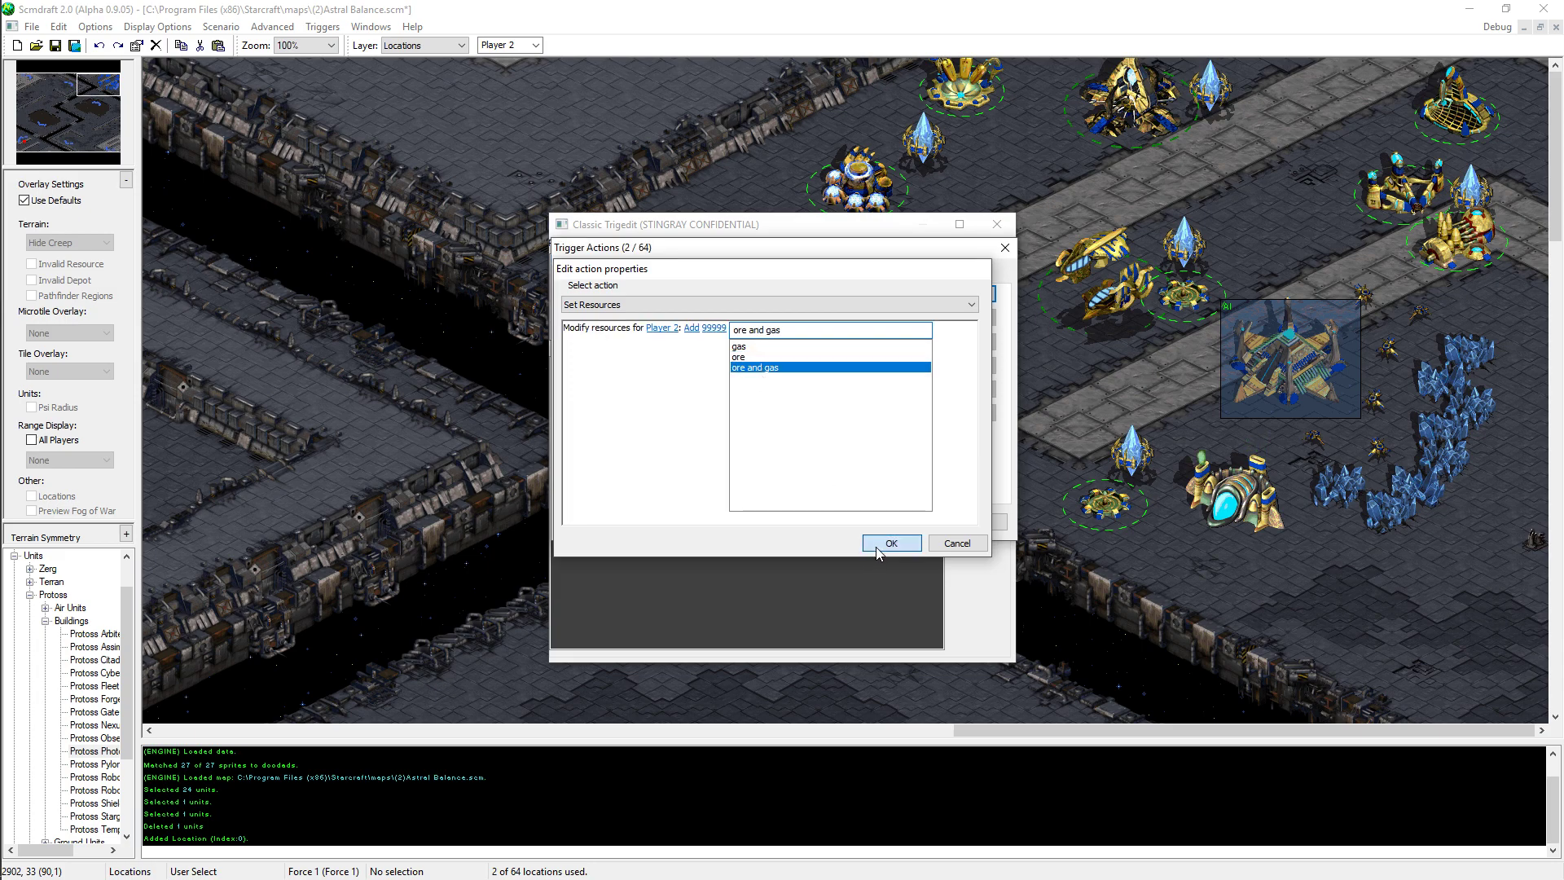
{"action": "left_click", "coordinate": [891, 543]}
{"action": "left_click", "coordinate": [916, 525]}
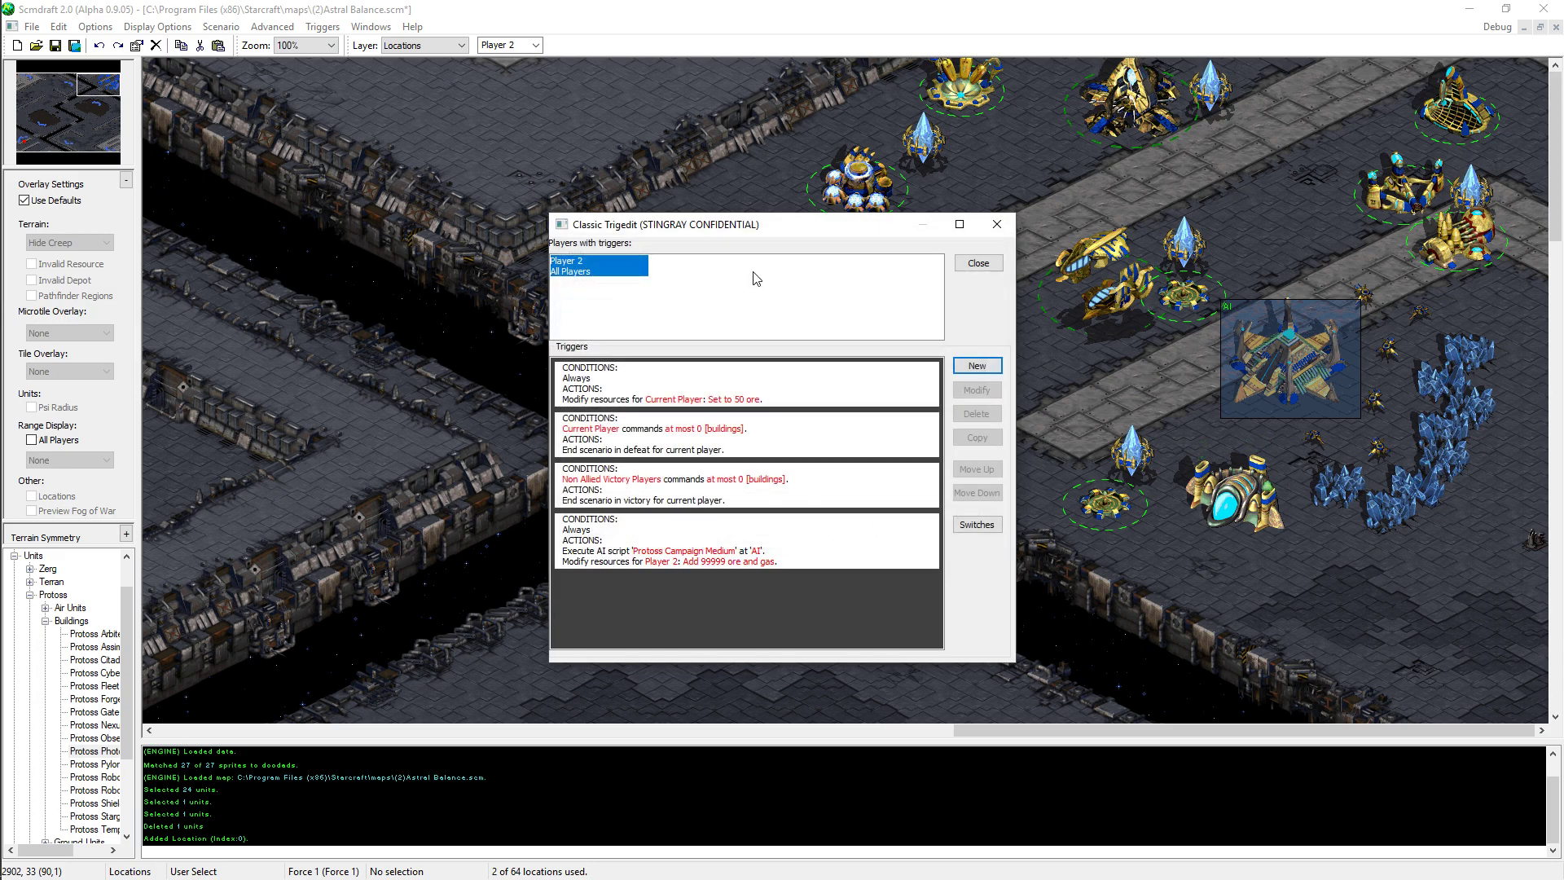
{"action": "left_click", "coordinate": [984, 264]}
- Switch to the Units layer and delete the start location underneath Player 2's main Nexus
{"action": "key", "text": "Left"}
{"action": "key", "text": "Left"}
{"action": "key", "text": "Left"}
{"action": "key", "text": "Down"}
{"action": "key", "text": "Down"}
{"action": "key", "text": "Down"}
{"action": "key", "text": "u"}
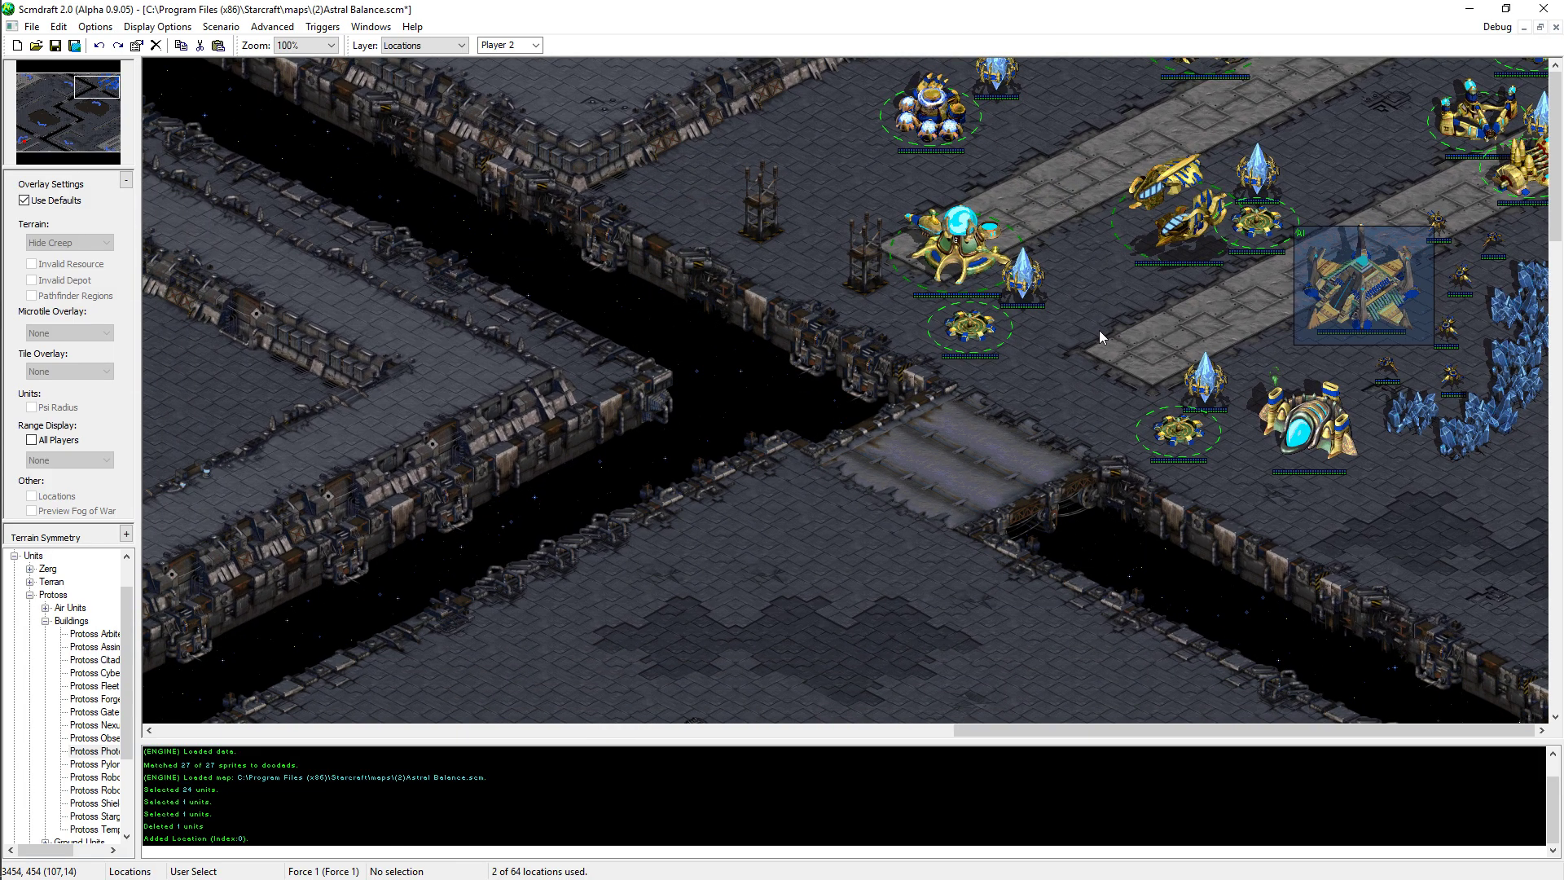
{"action": "left_click", "coordinate": [1368, 295]}
{"action": "key", "text": "Right"}
{"action": "key", "text": "Down"}
{"action": "key", "text": "Down"}
{"action": "key", "text": "Down"}
{"action": "key", "text": "space"}
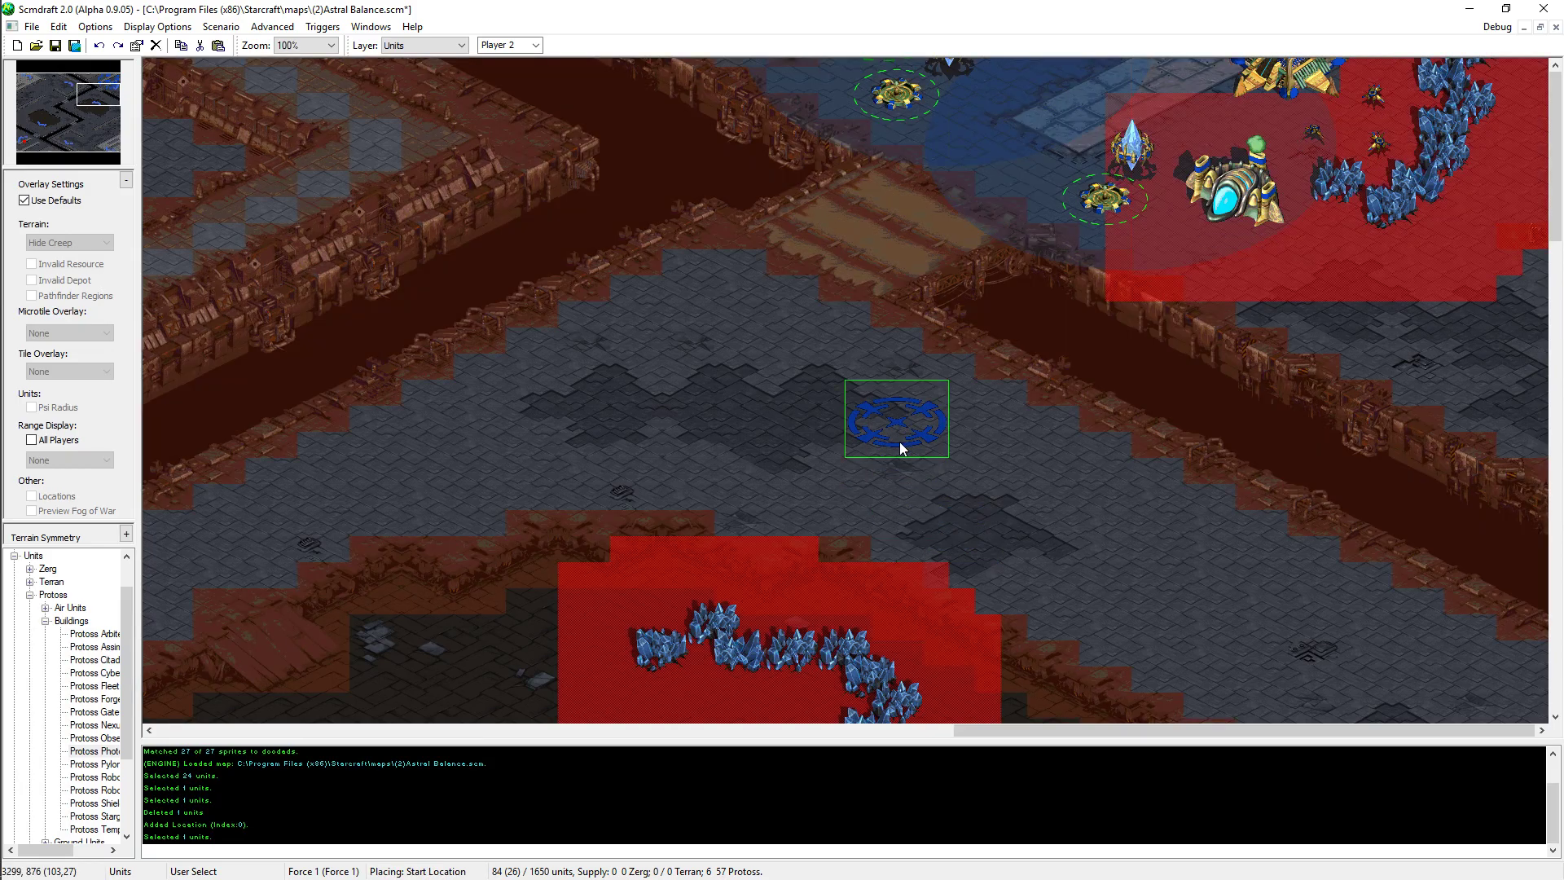
{"action": "key", "text": "Escape"}
{"action": "key", "text": "Up"}
{"action": "key", "text": "Up"}
{"action": "left_click", "coordinate": [1266, 127]}
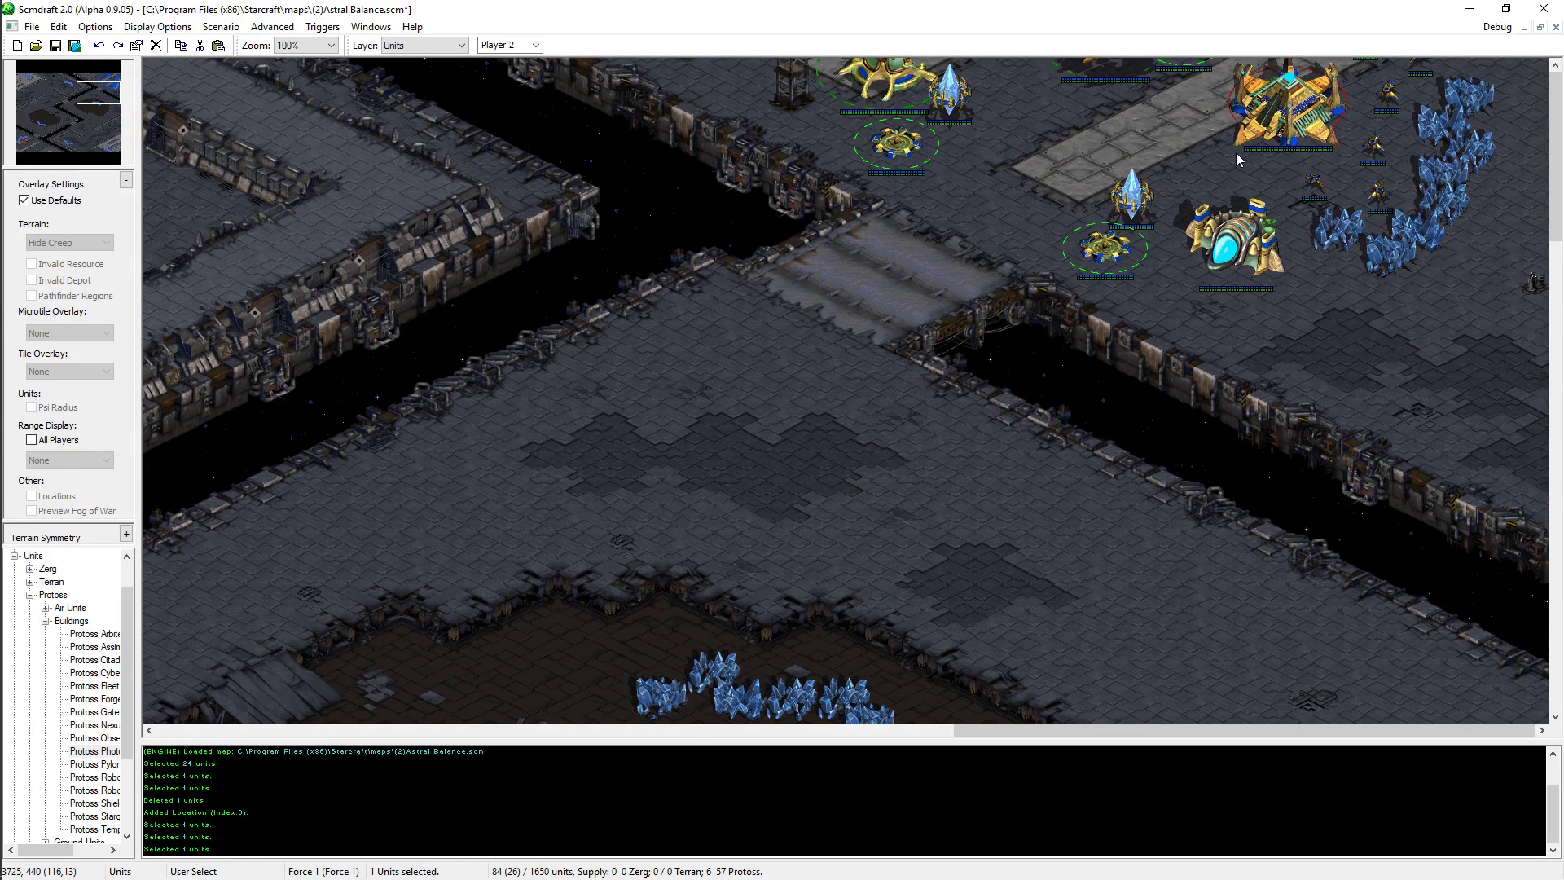
{"action": "key", "text": "space"}
{"action": "key", "text": "space"}
{"action": "left_click", "coordinate": [1268, 223]}
{"action": "key", "text": "Delete"}
- Place the start location and a copy of the Protoss Nexus beside the mineral field south of the main base
{"action": "left_click", "coordinate": [1292, 135]}
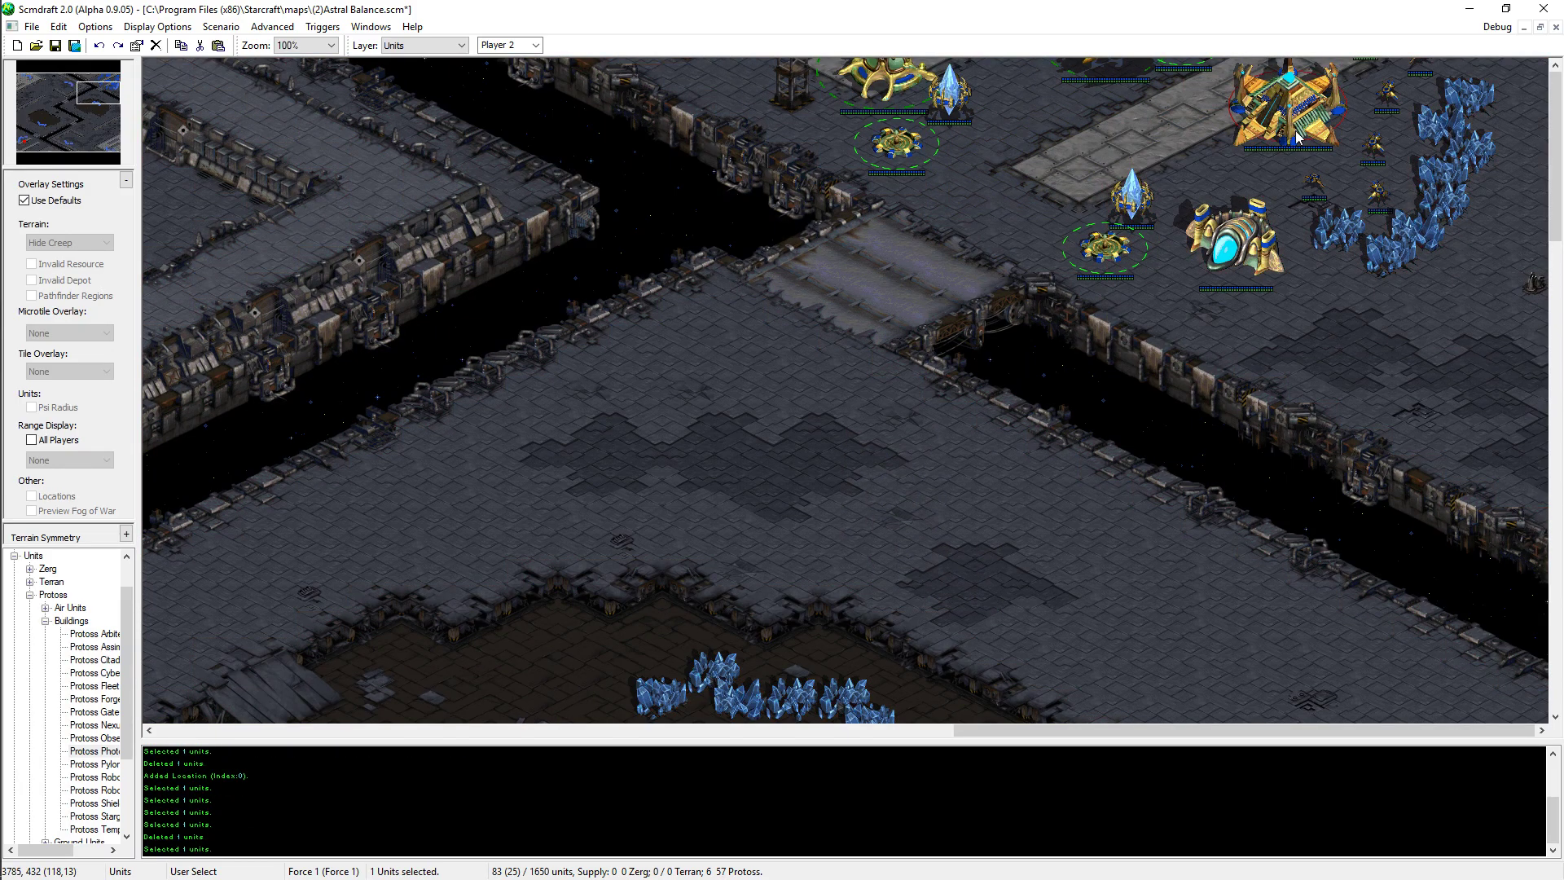
{"action": "key", "text": "ctrl+c"}
{"action": "key", "text": "ctrl+v"}
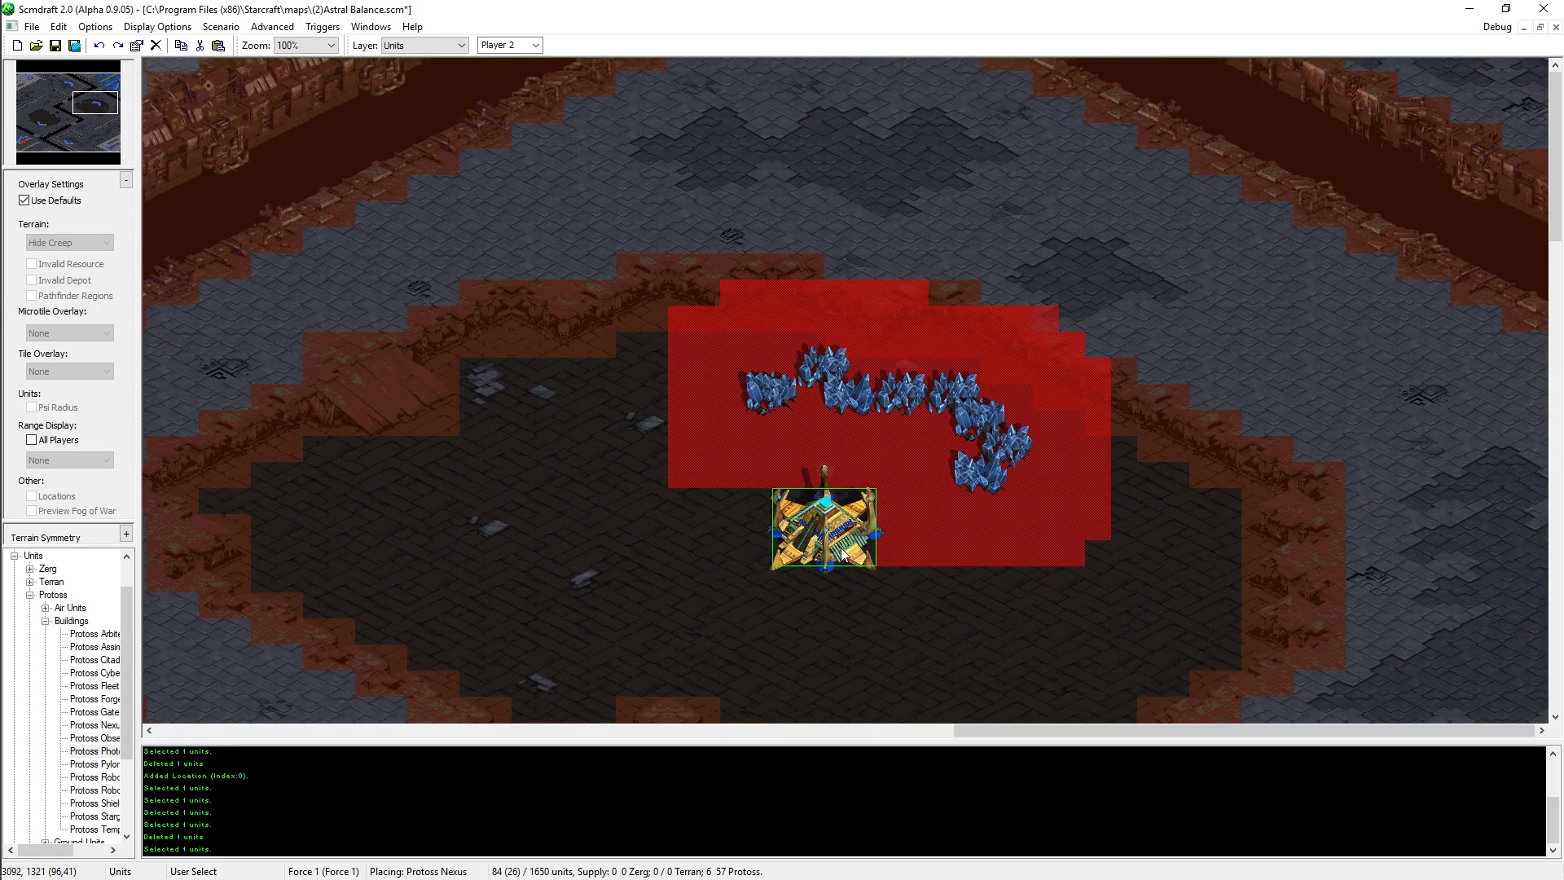
{"action": "left_click", "coordinate": [841, 548]}
{"action": "key", "text": "Escape"}
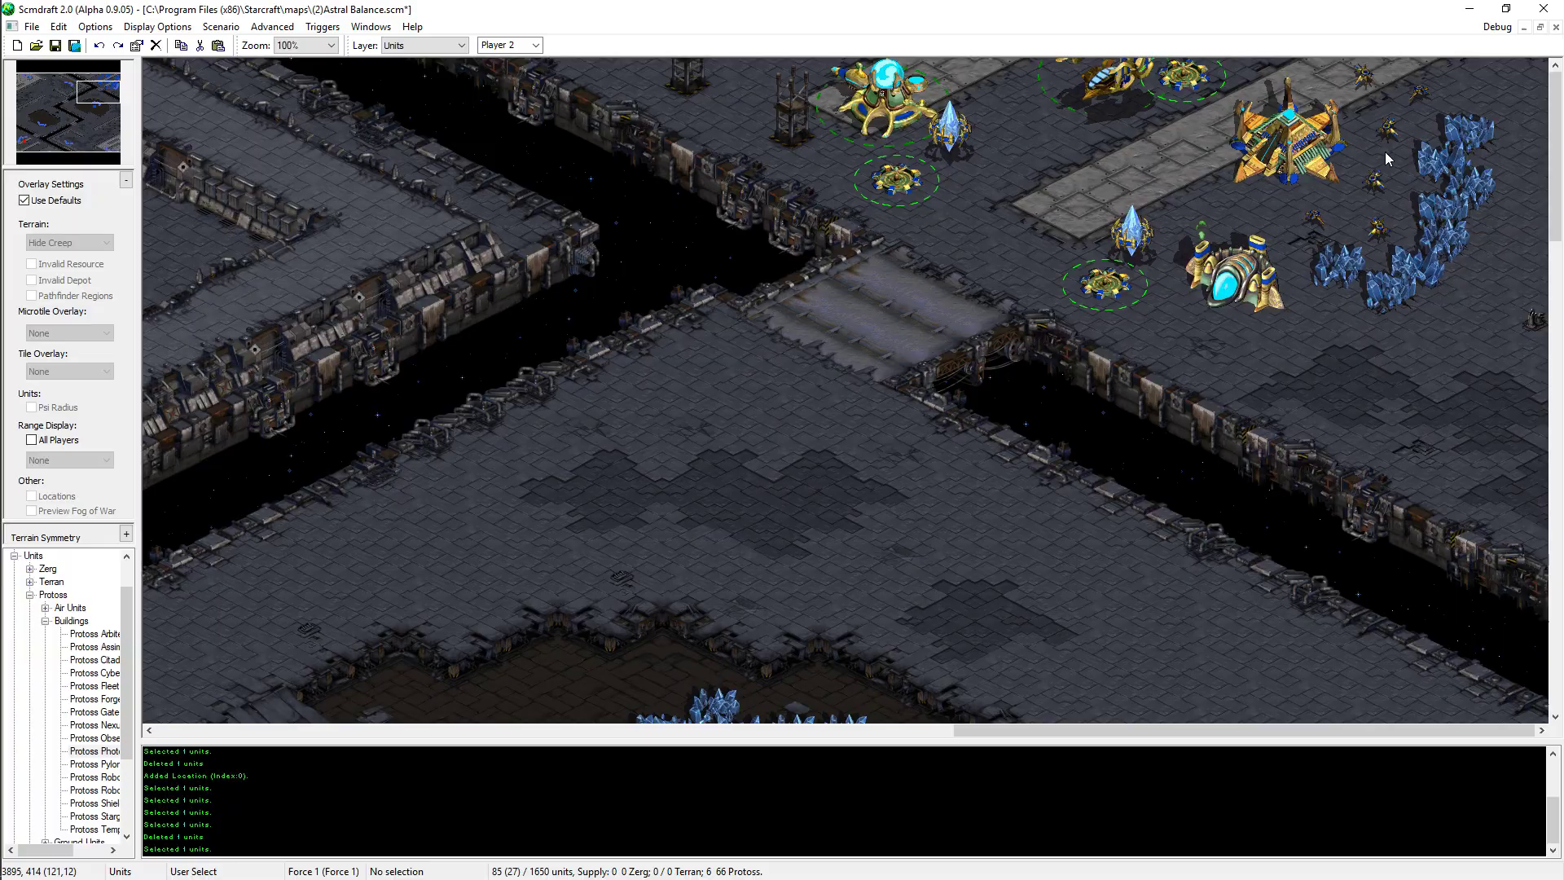
- Switch to PyAI, open the Protoss Campaign Area Town script (PARE) and examine its nexus and probe build lines
{"action": "key", "text": "alt+Tab"}
{"action": "left_click", "coordinate": [733, 374]}
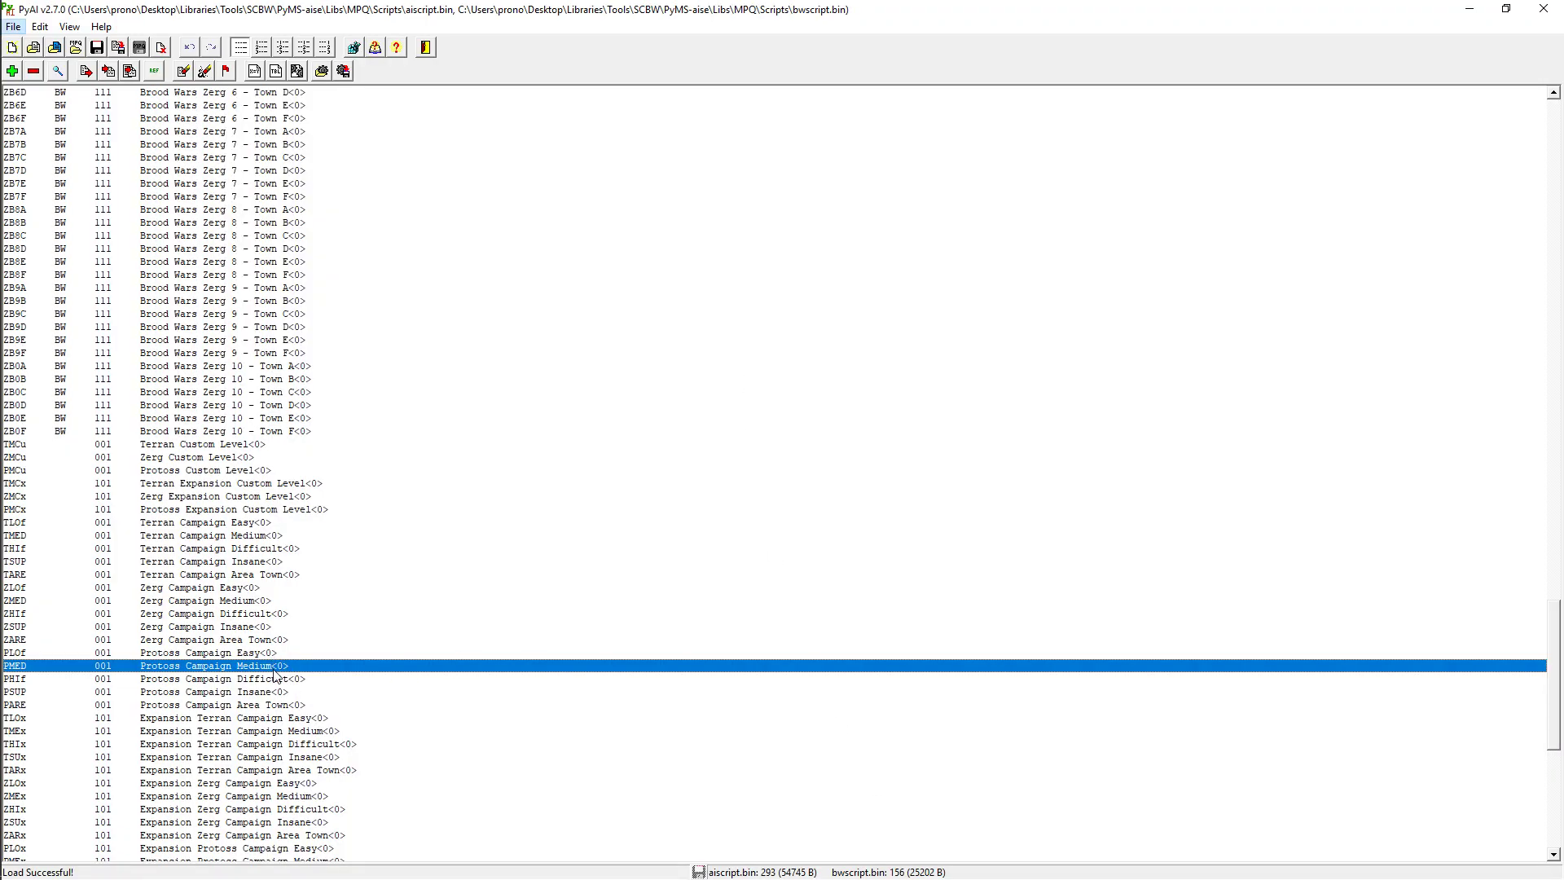
{"action": "double_click", "coordinate": [275, 705]}
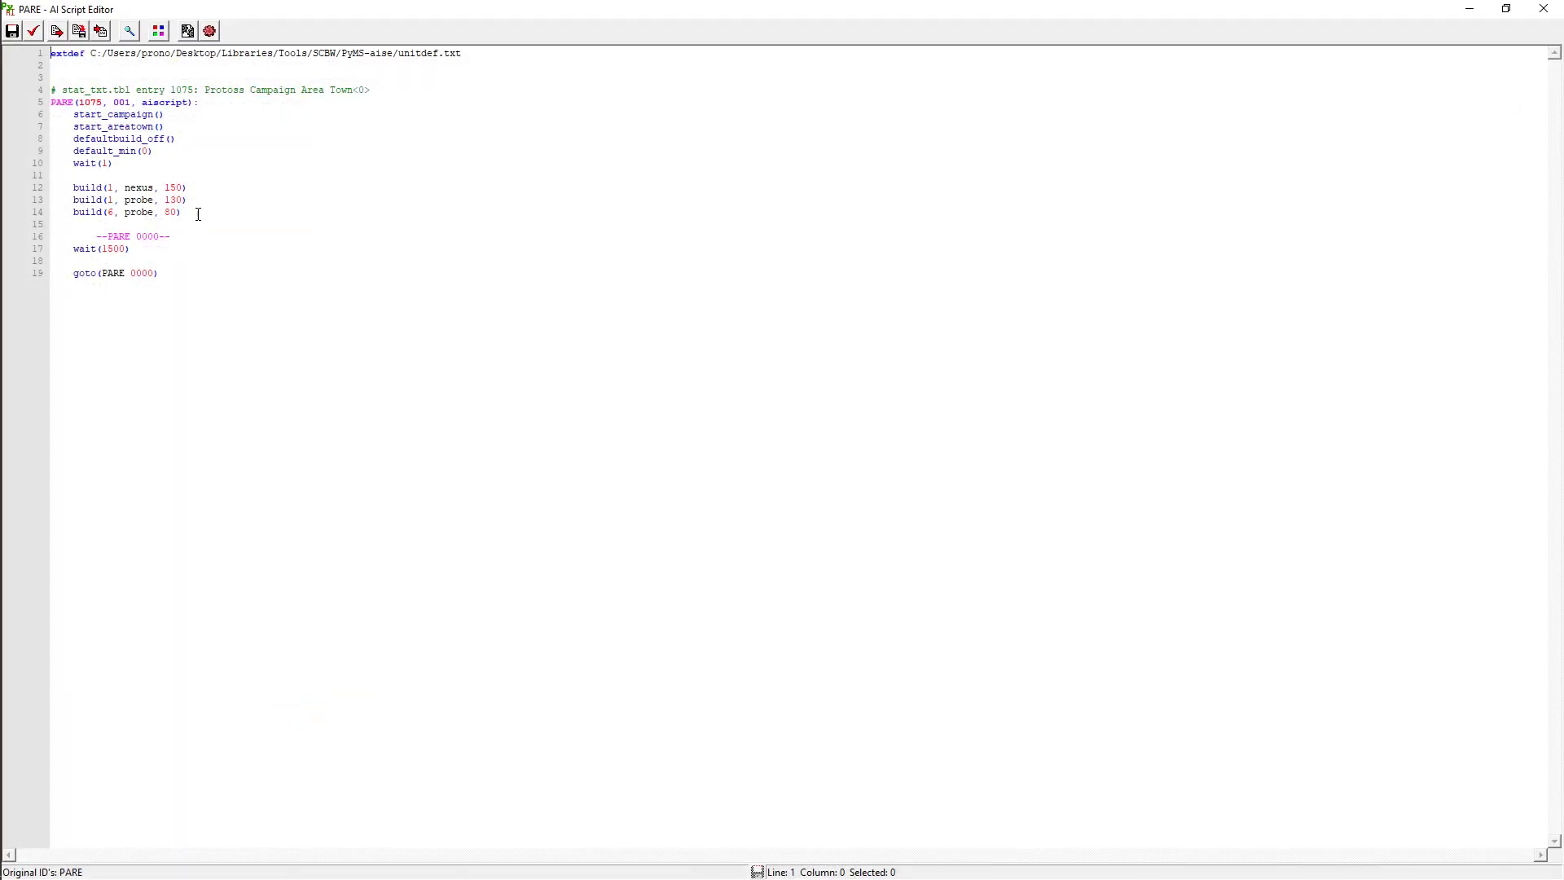
{"action": "mouse_move", "coordinate": [198, 202]}
{"action": "left_mouse_down"}
{"action": "mouse_move", "coordinate": [199, 183]}
{"action": "mouse_move", "coordinate": [190, 198]}
{"action": "left_mouse_up"}
{"action": "left_click", "coordinate": [202, 286]}
{"action": "left_click", "coordinate": [229, 334]}
{"action": "left_click_drag", "start_coordinate": [89, 199], "coordinate": [55, 201]}
{"action": "left_click", "coordinate": [213, 186]}
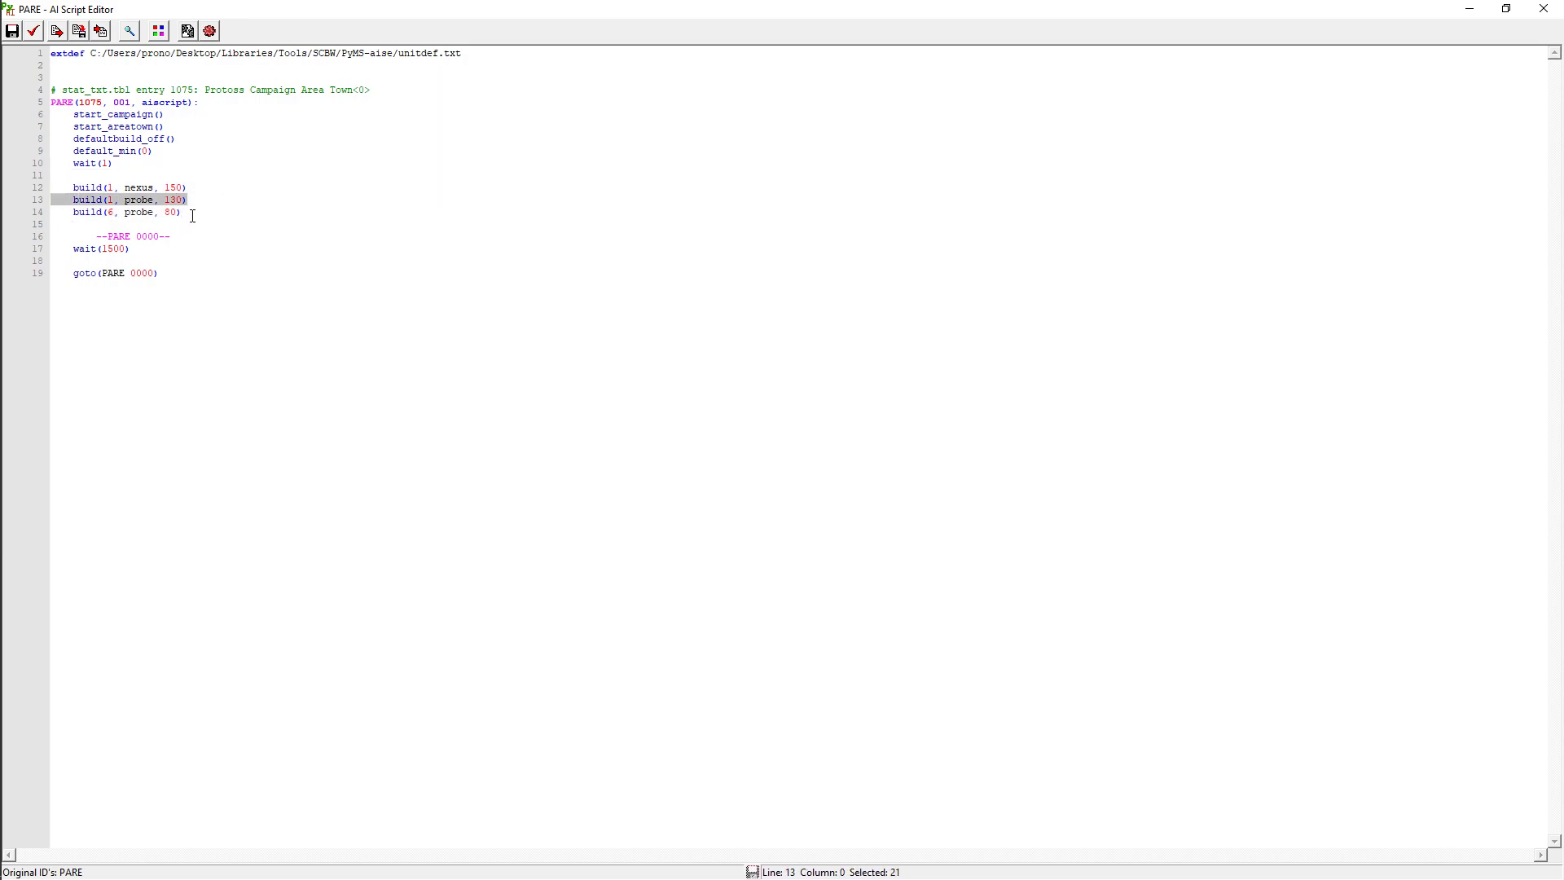
{"action": "left_click", "coordinate": [193, 216]}
{"action": "key", "text": "shift+Left"}
{"action": "key", "text": "shift+Left"}
{"action": "key", "text": "shift+Left"}
{"action": "key", "text": "shift+Left"}
{"action": "key", "text": "shift+Left"}
{"action": "key", "text": "shift+Left"}
{"action": "key", "text": "shift+Left"}
{"action": "key", "text": "shift+Left"}
{"action": "key", "text": "shift+Left"}
{"action": "key", "text": "shift+Left"}
{"action": "key", "text": "shift+Left"}
{"action": "key", "text": "shift+Left"}
{"action": "key", "text": "shift+Left"}
{"action": "key", "text": "shift+Left"}
{"action": "key", "text": "shift+Left"}
{"action": "key", "text": "shift+Left"}
{"action": "key", "text": "shift+Left"}
{"action": "key", "text": "shift+Left"}
{"action": "key", "text": "shift+Left"}
{"action": "key", "text": "shift+Left"}
{"action": "left_click", "coordinate": [203, 350]}
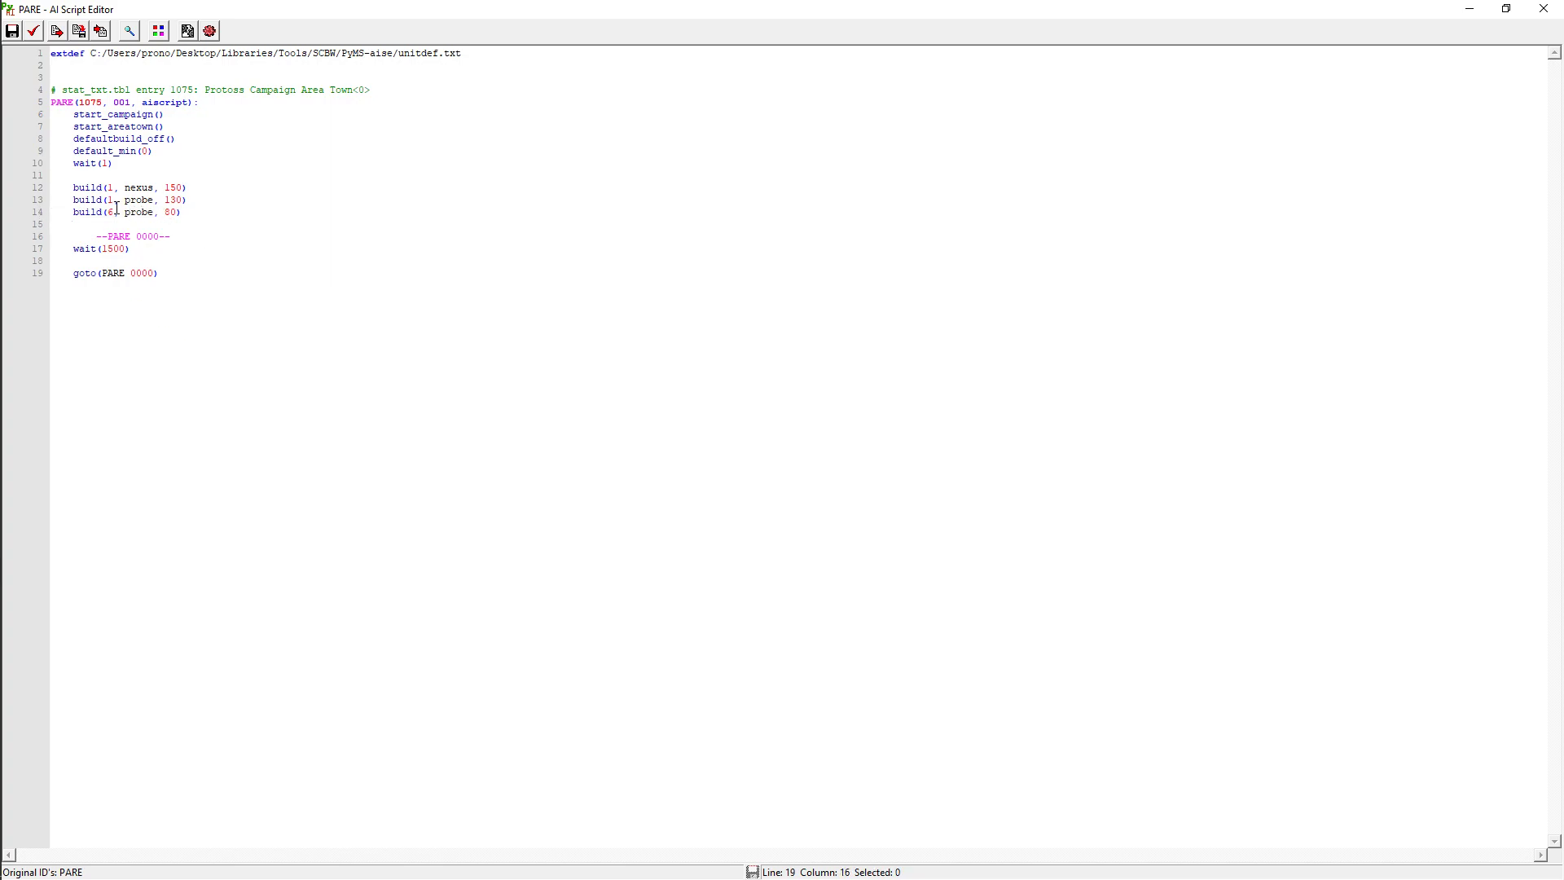
- Check the probe quantities requested in the two probe build lines of the PARE script
{"action": "left_click_drag", "start_coordinate": [115, 211], "coordinate": [108, 212]}
{"action": "type", "text": "8"}
{"action": "left_click_drag", "start_coordinate": [116, 200], "coordinate": [98, 199]}
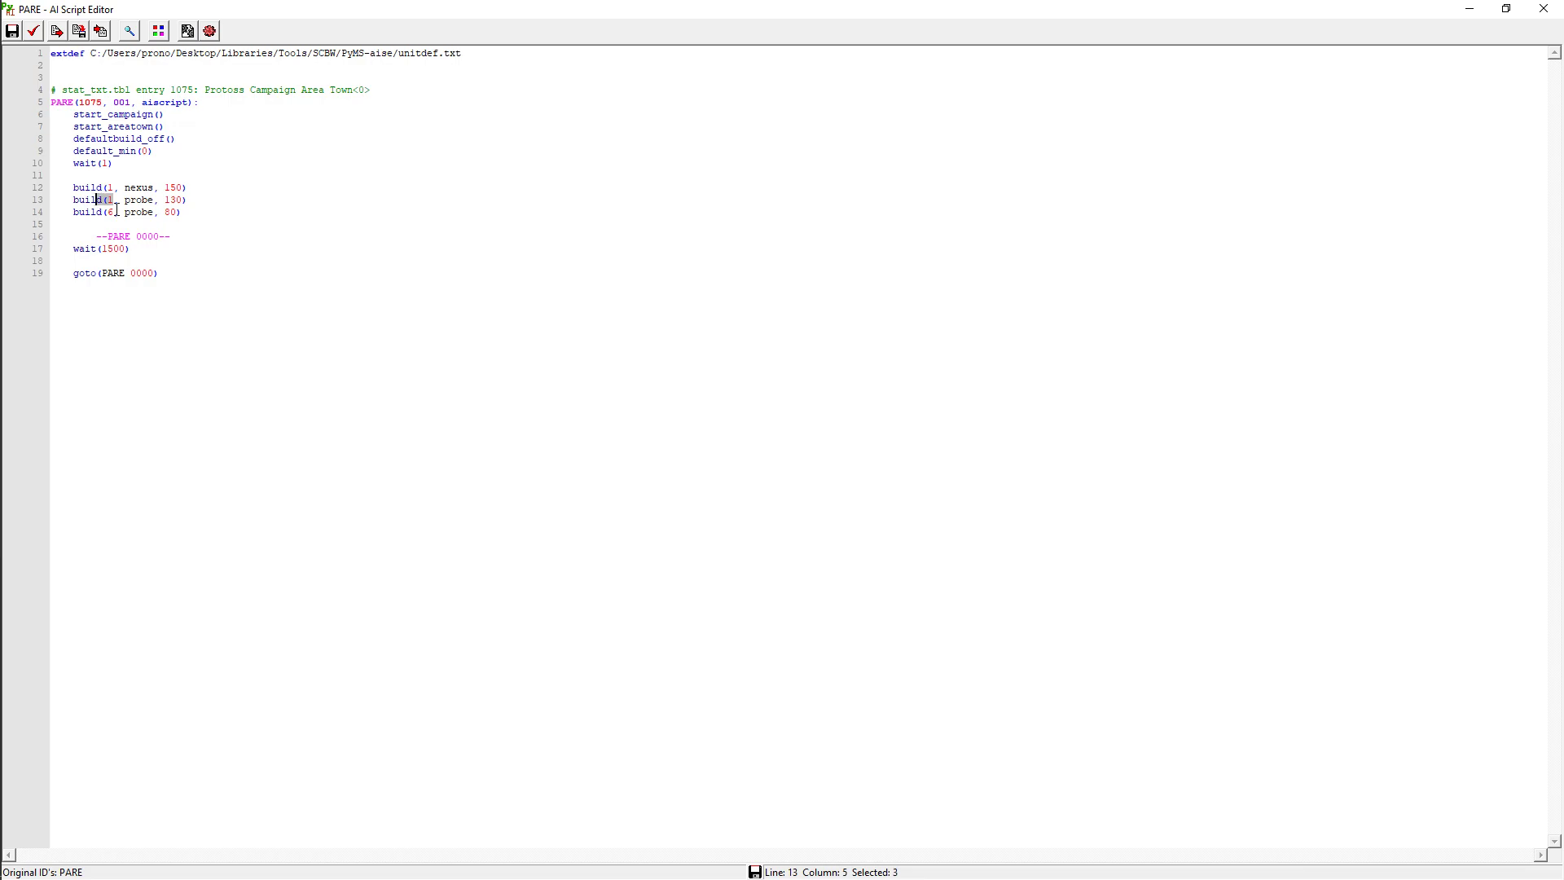
{"action": "left_click", "coordinate": [159, 247]}
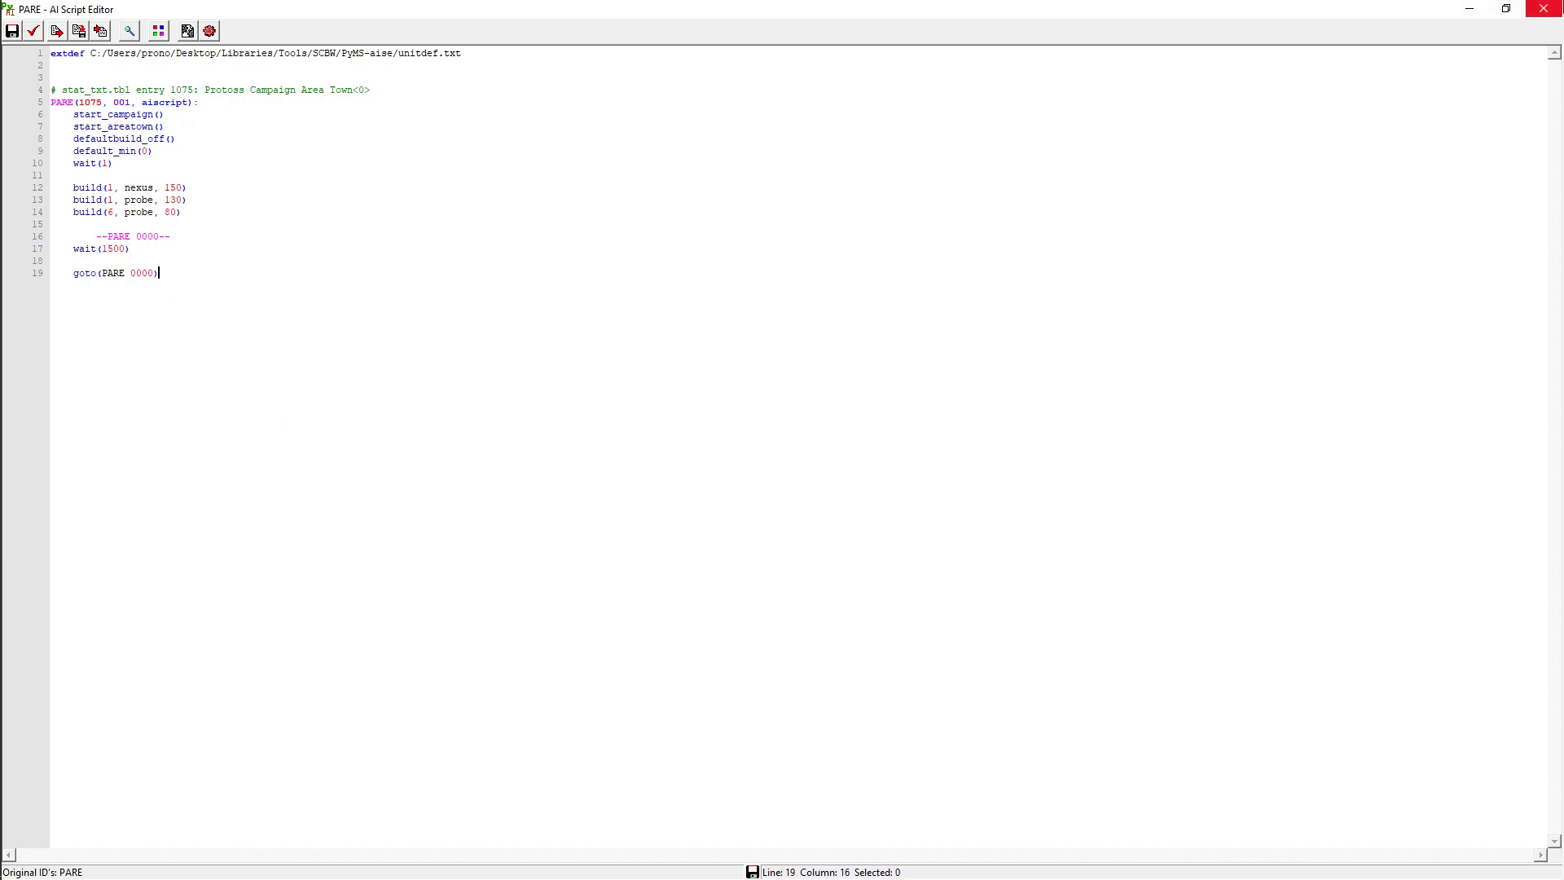
{"action": "left_click_drag", "start_coordinate": [135, 212], "coordinate": [65, 211]}
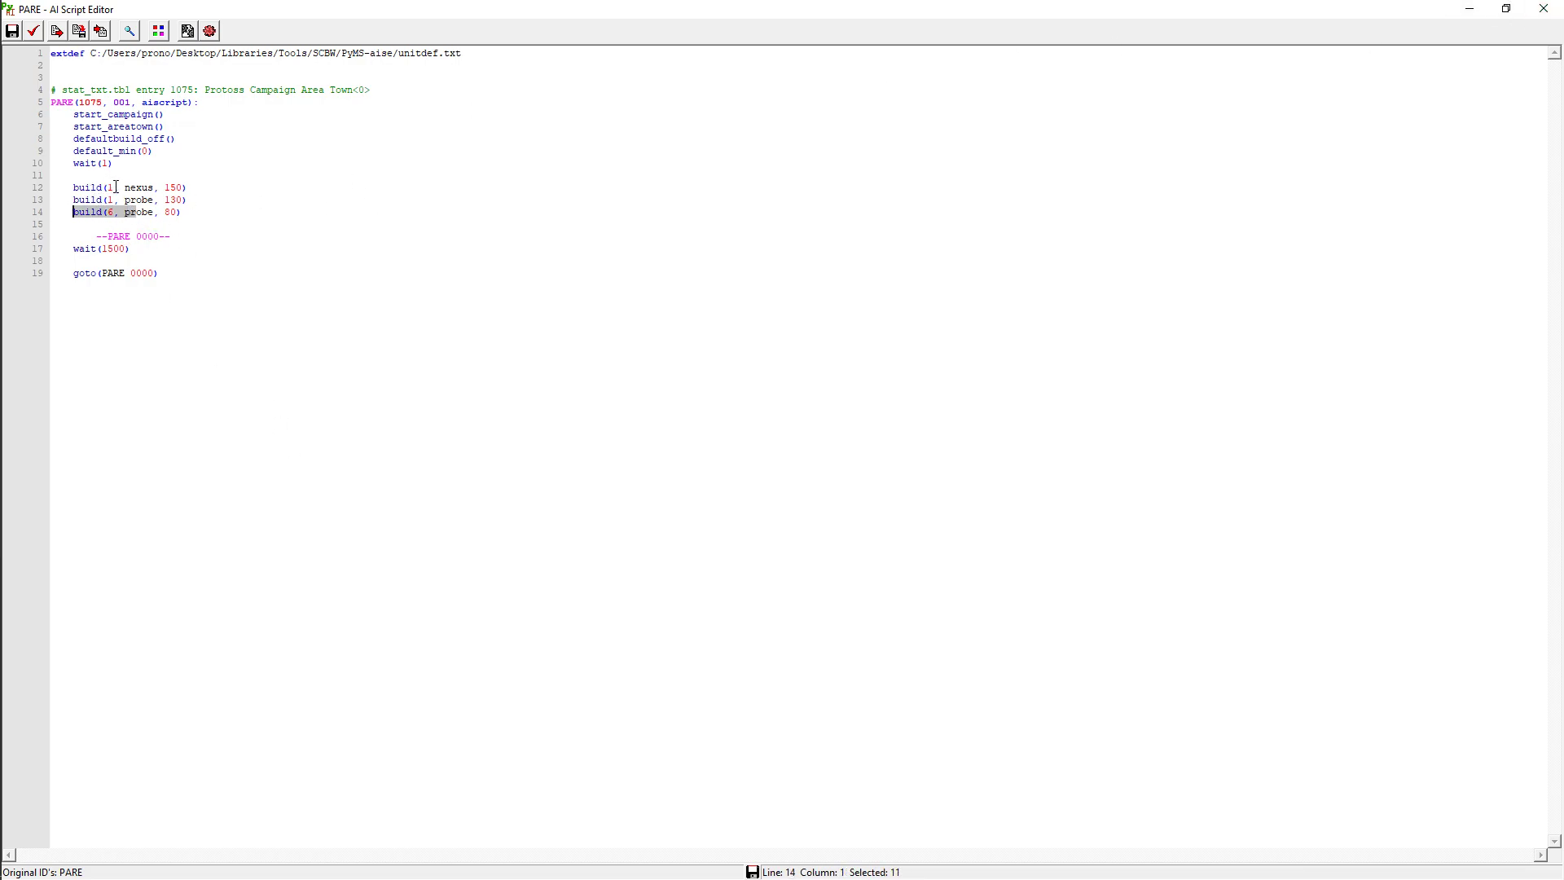
- Switch to the Protoss Campaign Medium (PMED) script and examine its build, upgrade and attack lines
{"action": "left_click", "coordinate": [342, 342]}
{"action": "key", "text": "alt+Tab"}
{"action": "key", "text": "alt+Tab"}
{"action": "key", "text": "alt+Tab"}
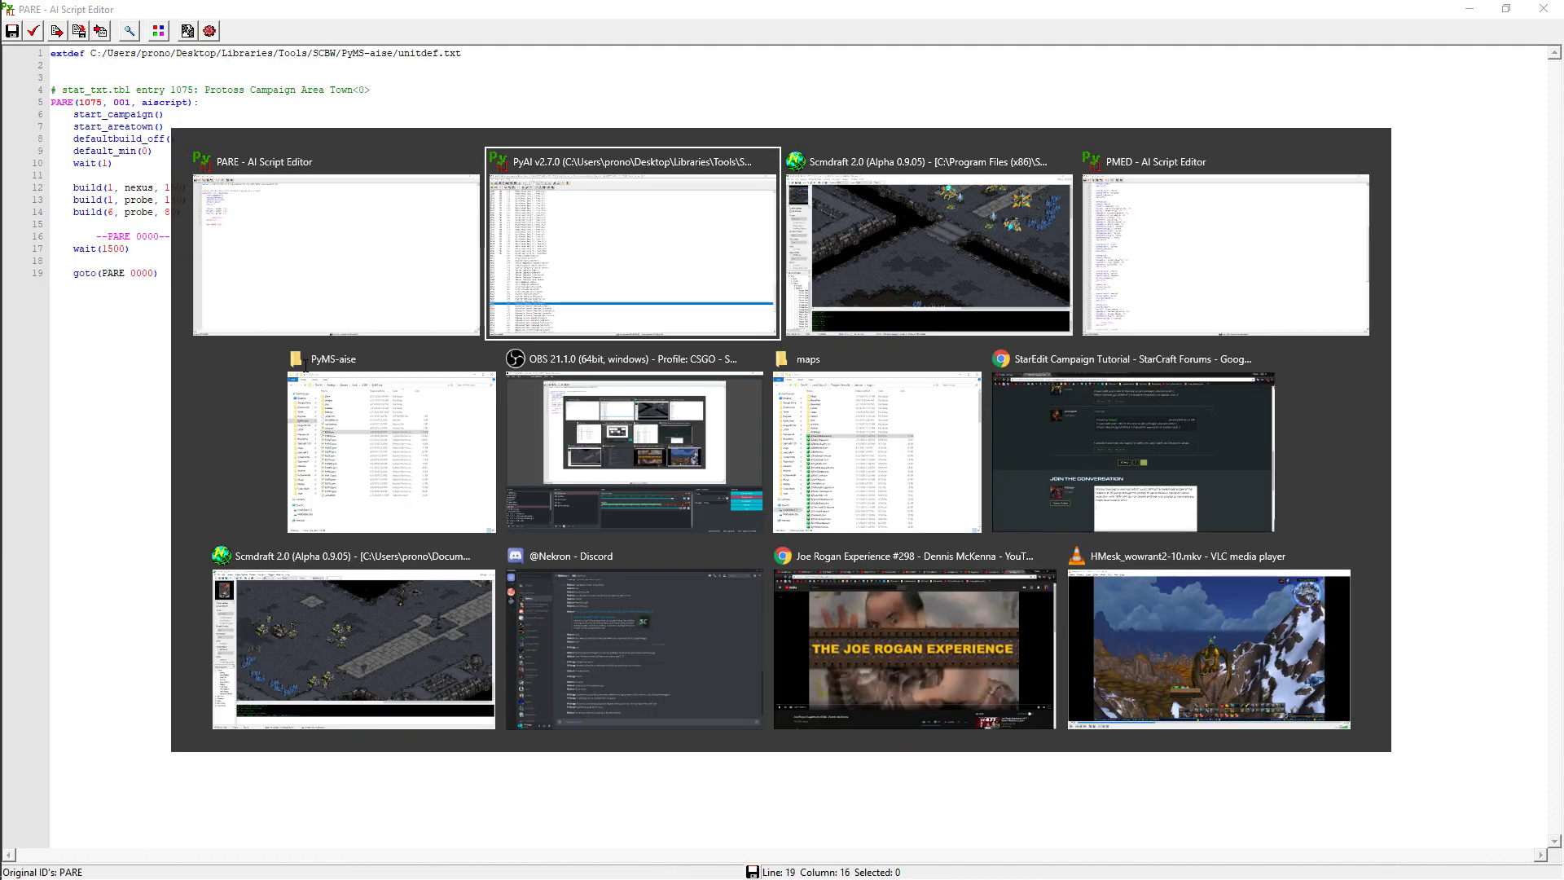
{"action": "key", "text": "alt+Tab"}
{"action": "key", "text": "alt+Tab"}
{"action": "left_click", "coordinate": [248, 513]}
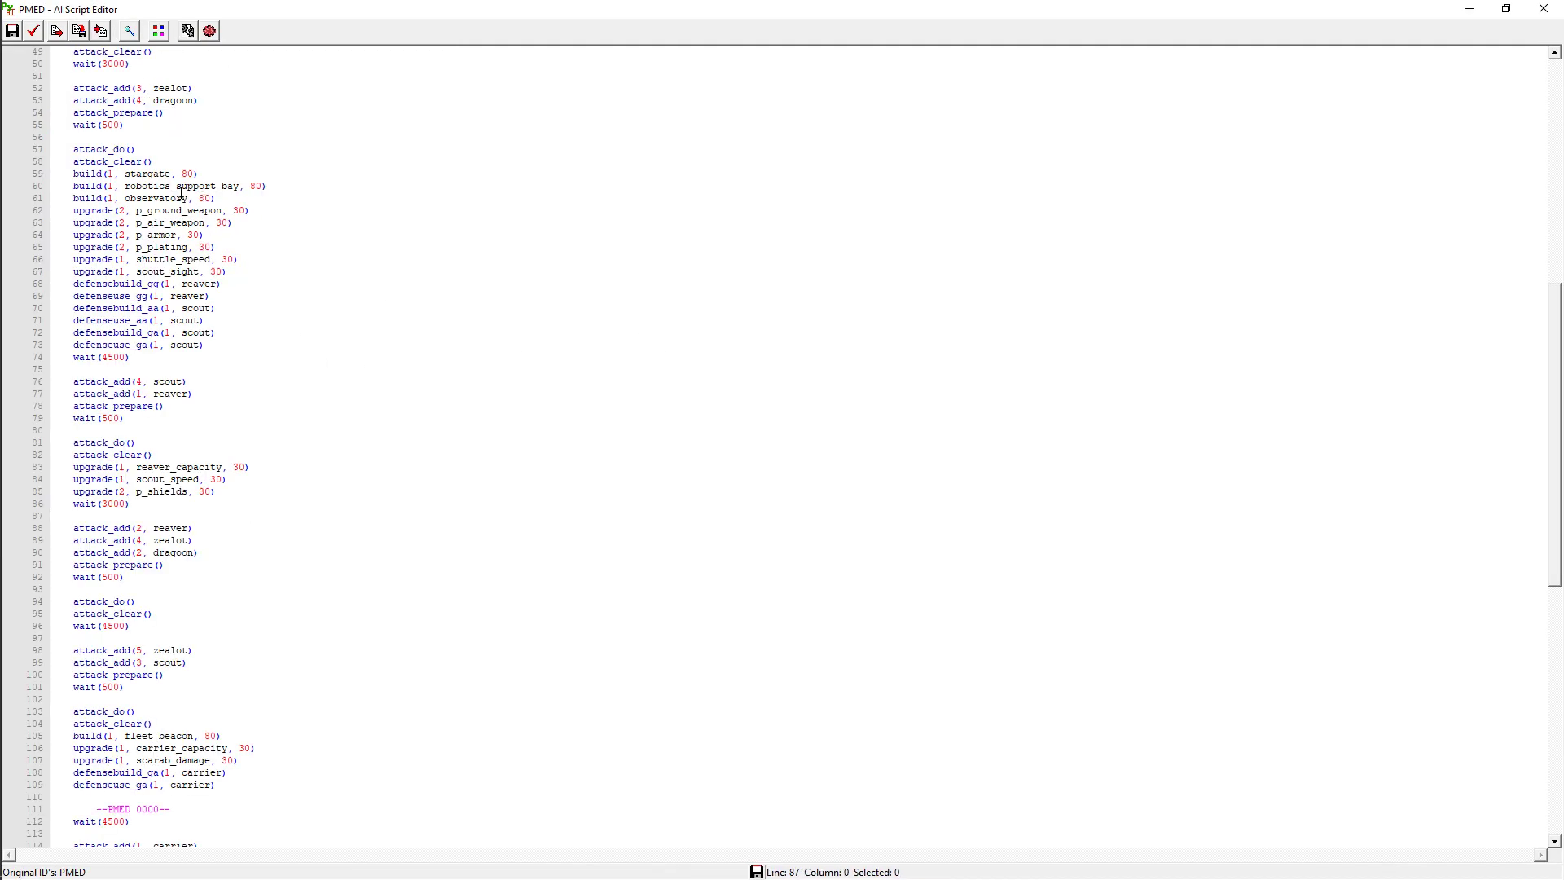
{"action": "left_click", "coordinate": [116, 185]}
{"action": "double_click", "coordinate": [127, 748]}
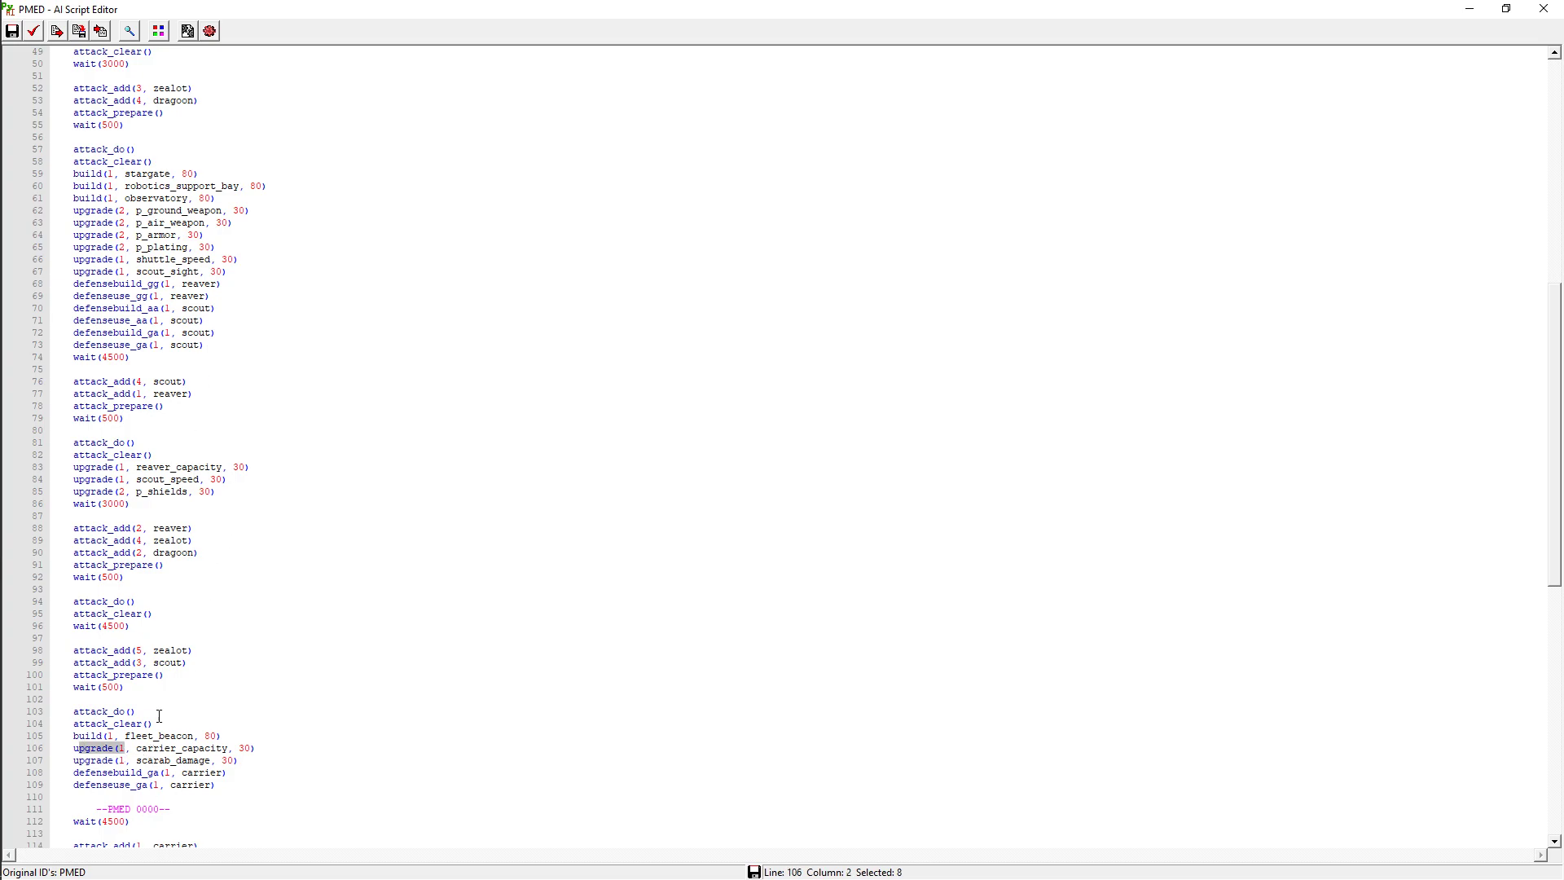
{"action": "left_click", "coordinate": [196, 663]}
- Switch to Scmdraft and place six copies of a main-base probe between the expansion Nexus and its mineral field
{"action": "key", "text": "alt+Tab"}
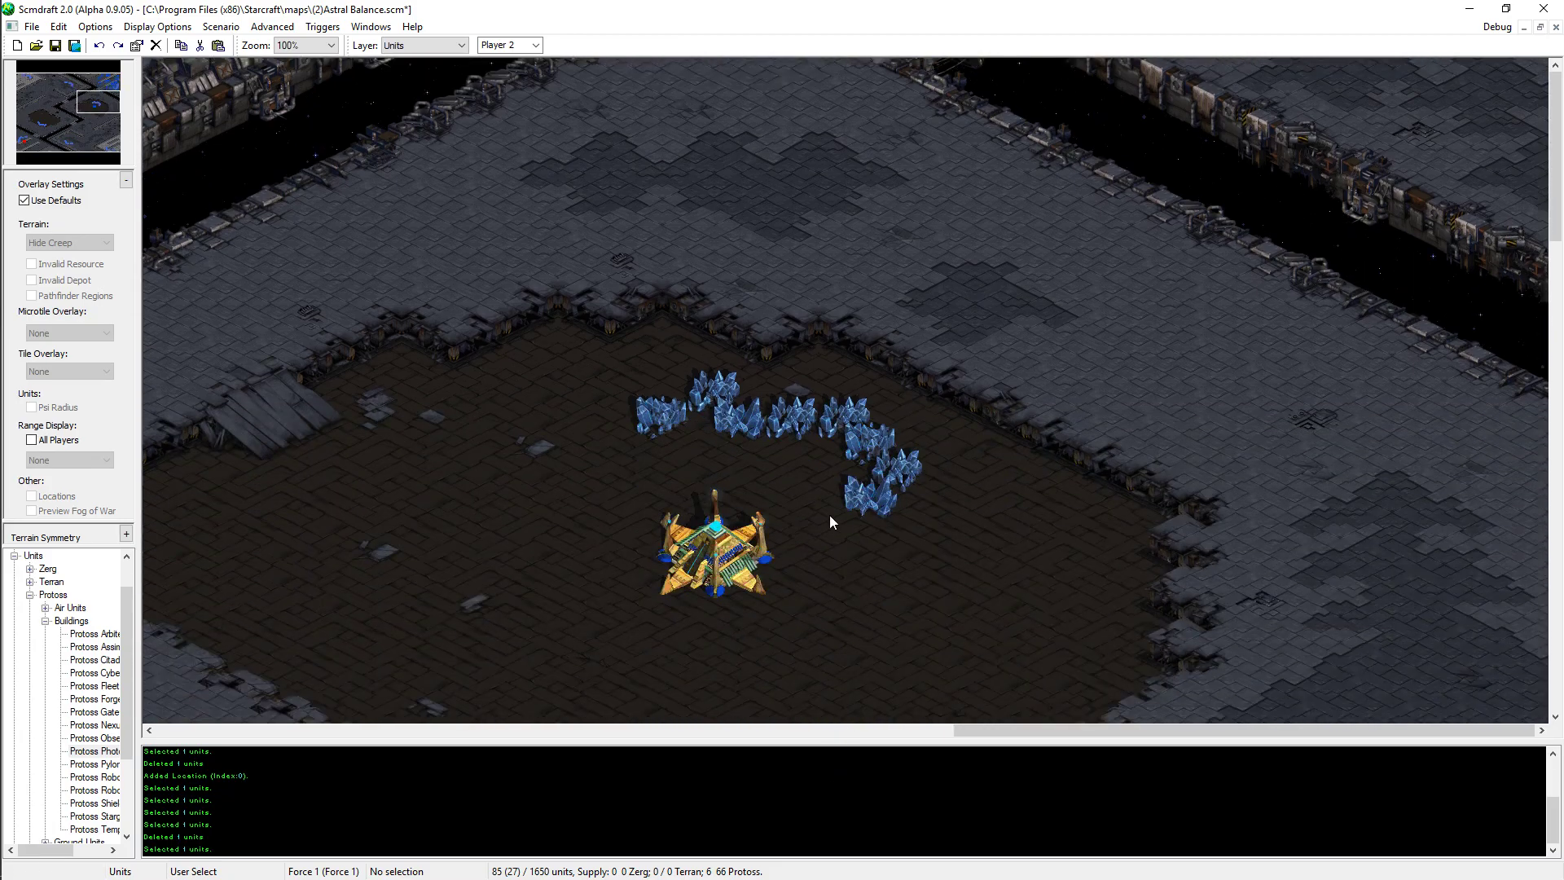
{"action": "scroll", "coordinate": [831, 522], "scroll_direction": "up", "scroll_amount": 2}
{"action": "left_click", "coordinate": [1105, 209]}
{"action": "scroll", "coordinate": [1419, 704], "scroll_direction": "down", "scroll_amount": 1}
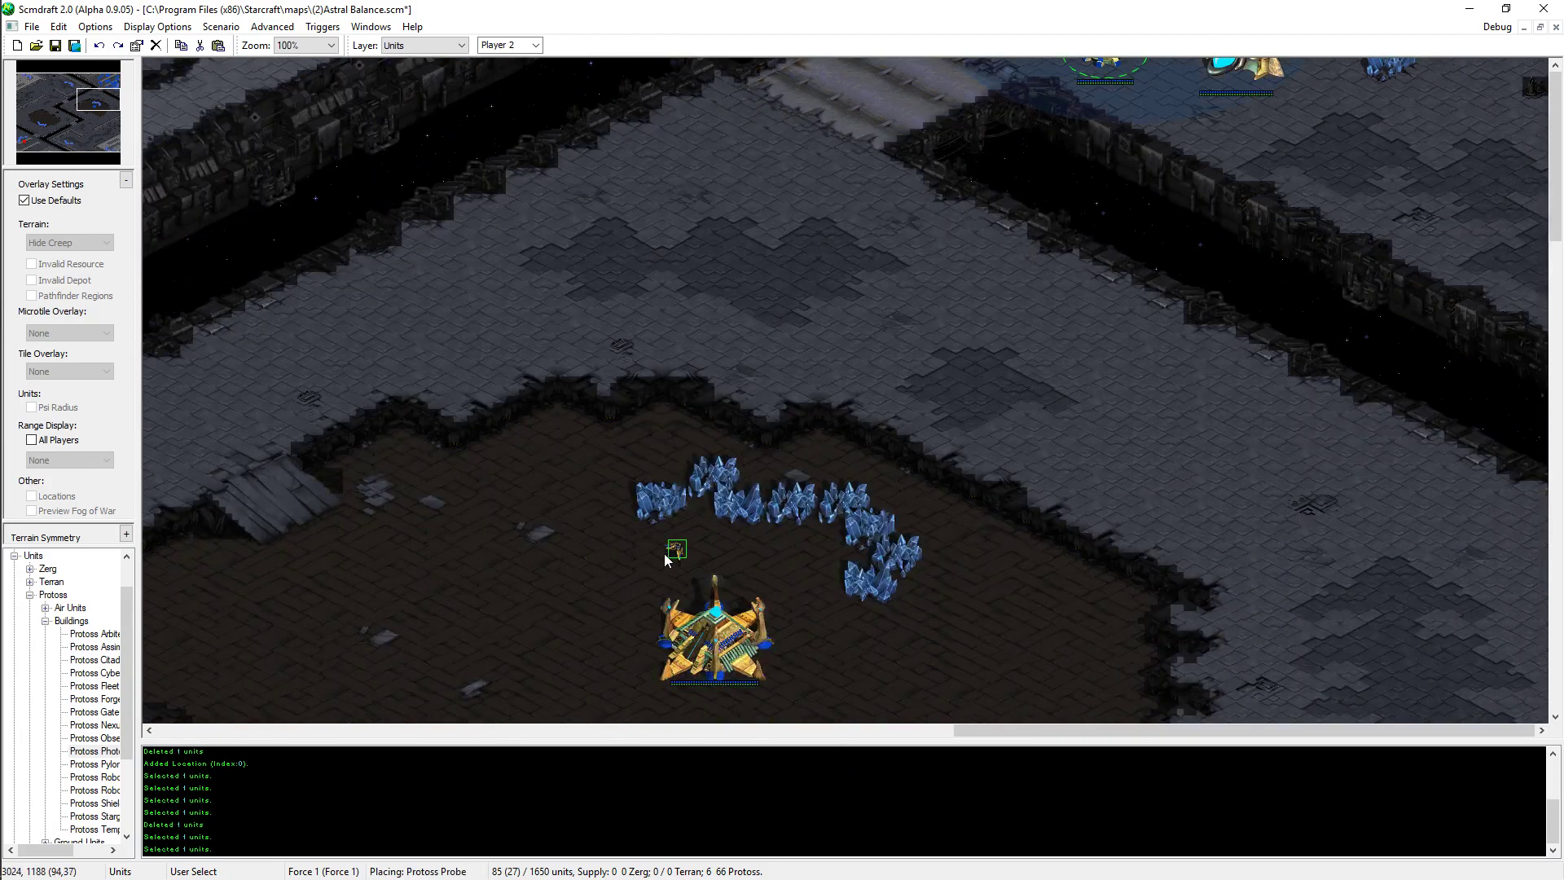
{"action": "left_click", "coordinate": [655, 561]}
{"action": "left_click", "coordinate": [691, 540]}
{"action": "left_click", "coordinate": [717, 561]}
{"action": "left_click", "coordinate": [770, 547]}
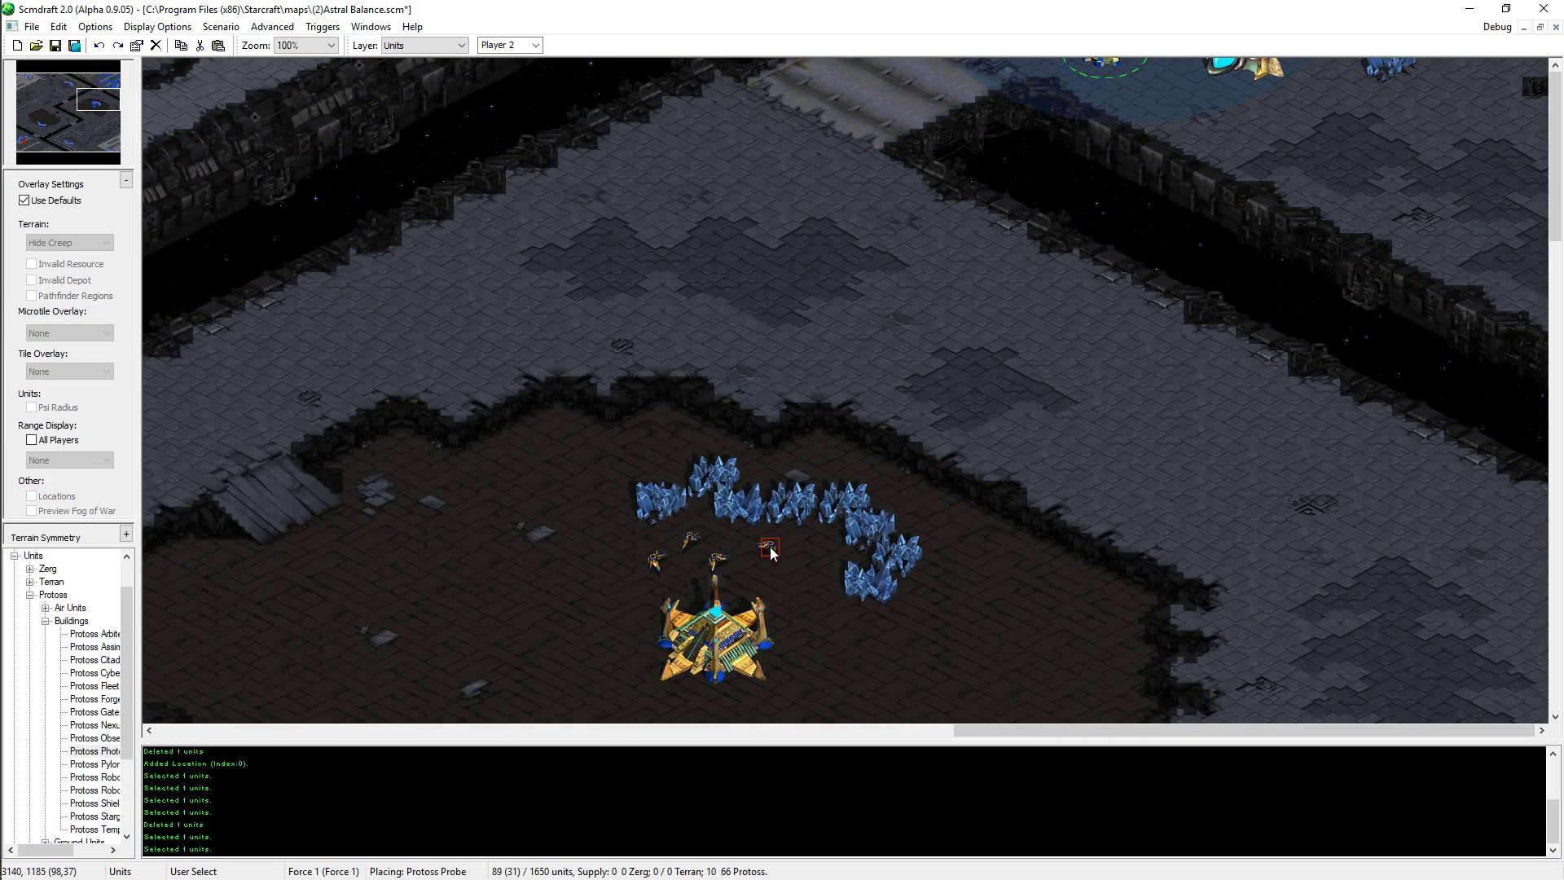
{"action": "left_click", "coordinate": [808, 574]}
{"action": "left_click", "coordinate": [817, 627]}
{"action": "right_click", "coordinate": [819, 628]}
- On the Locations layer, draw a new location around the expansion Nexus
{"action": "key", "text": "Down"}
{"action": "key", "text": "Left"}
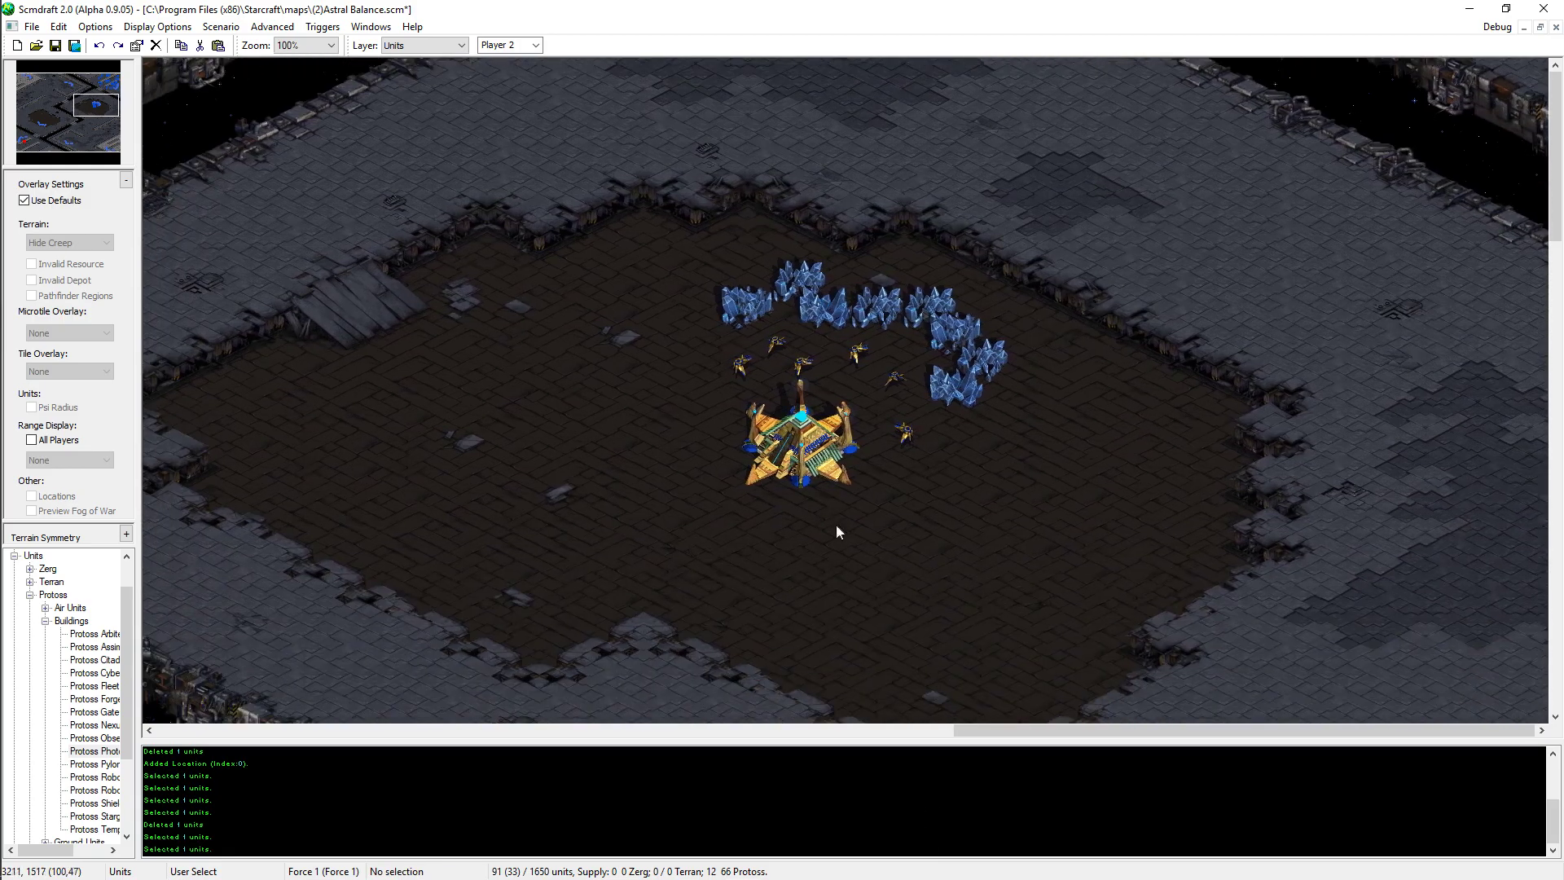
{"action": "key", "text": "l"}
{"action": "left_click_drag", "start_coordinate": [721, 364], "coordinate": [890, 522]}
- On the Units layer, copy a Protoss Pylon from the main base and place one on either side of the expansion Nexus
{"action": "key", "text": "u"}
{"action": "key", "text": "Right"}
{"action": "key", "text": "Up"}
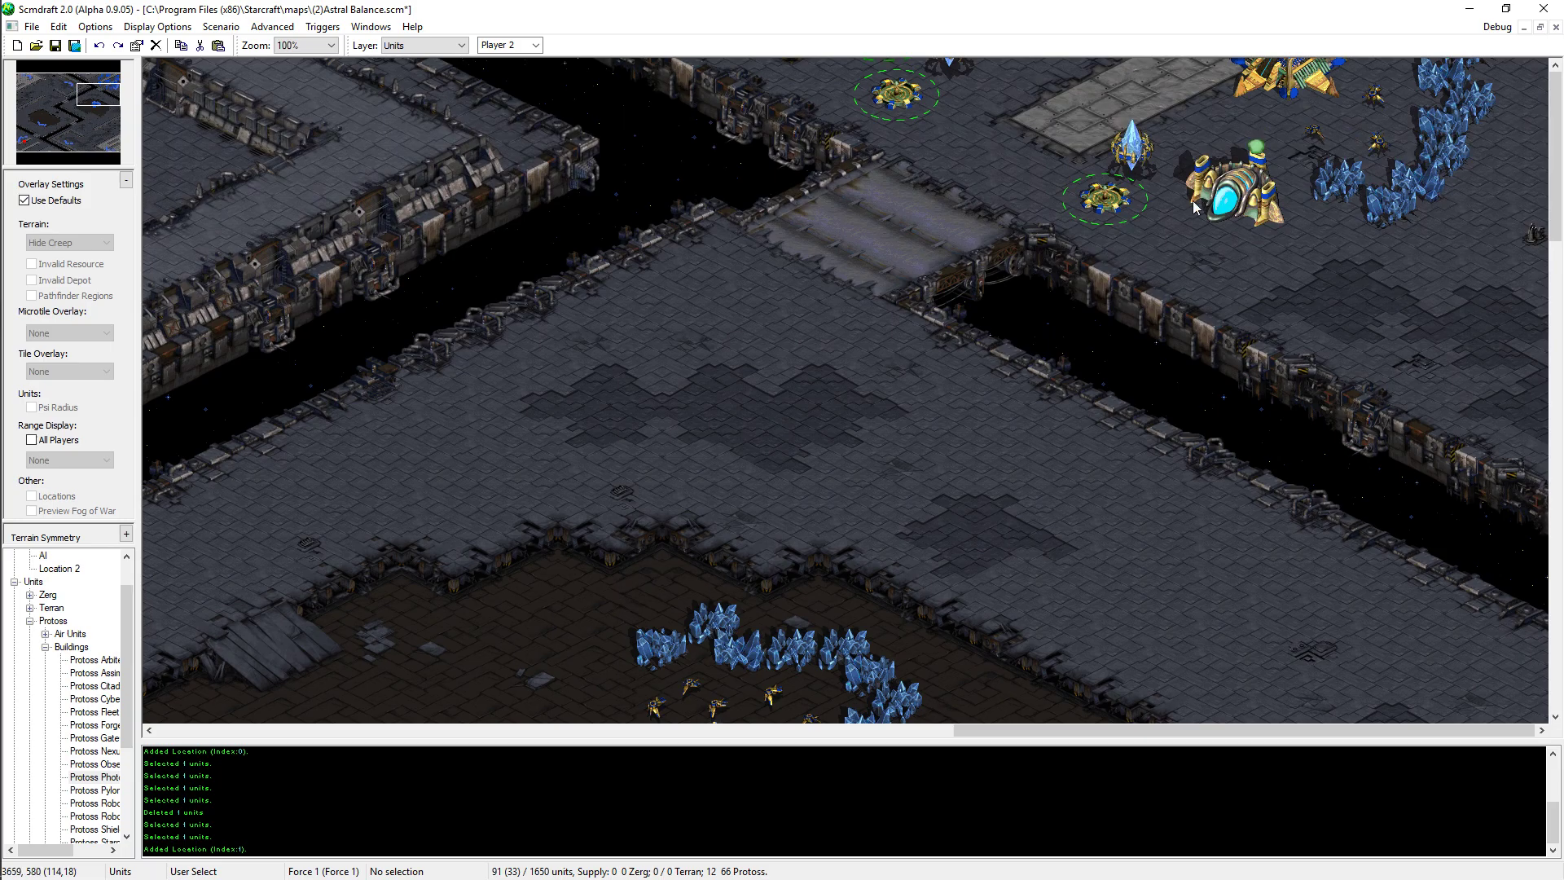
{"action": "left_click", "coordinate": [1128, 155]}
{"action": "key", "text": "ctrl+c"}
{"action": "key", "text": "Down"}
{"action": "key", "text": "Left"}
{"action": "key", "text": "ctrl+v"}
{"action": "left_click", "coordinate": [692, 575]}
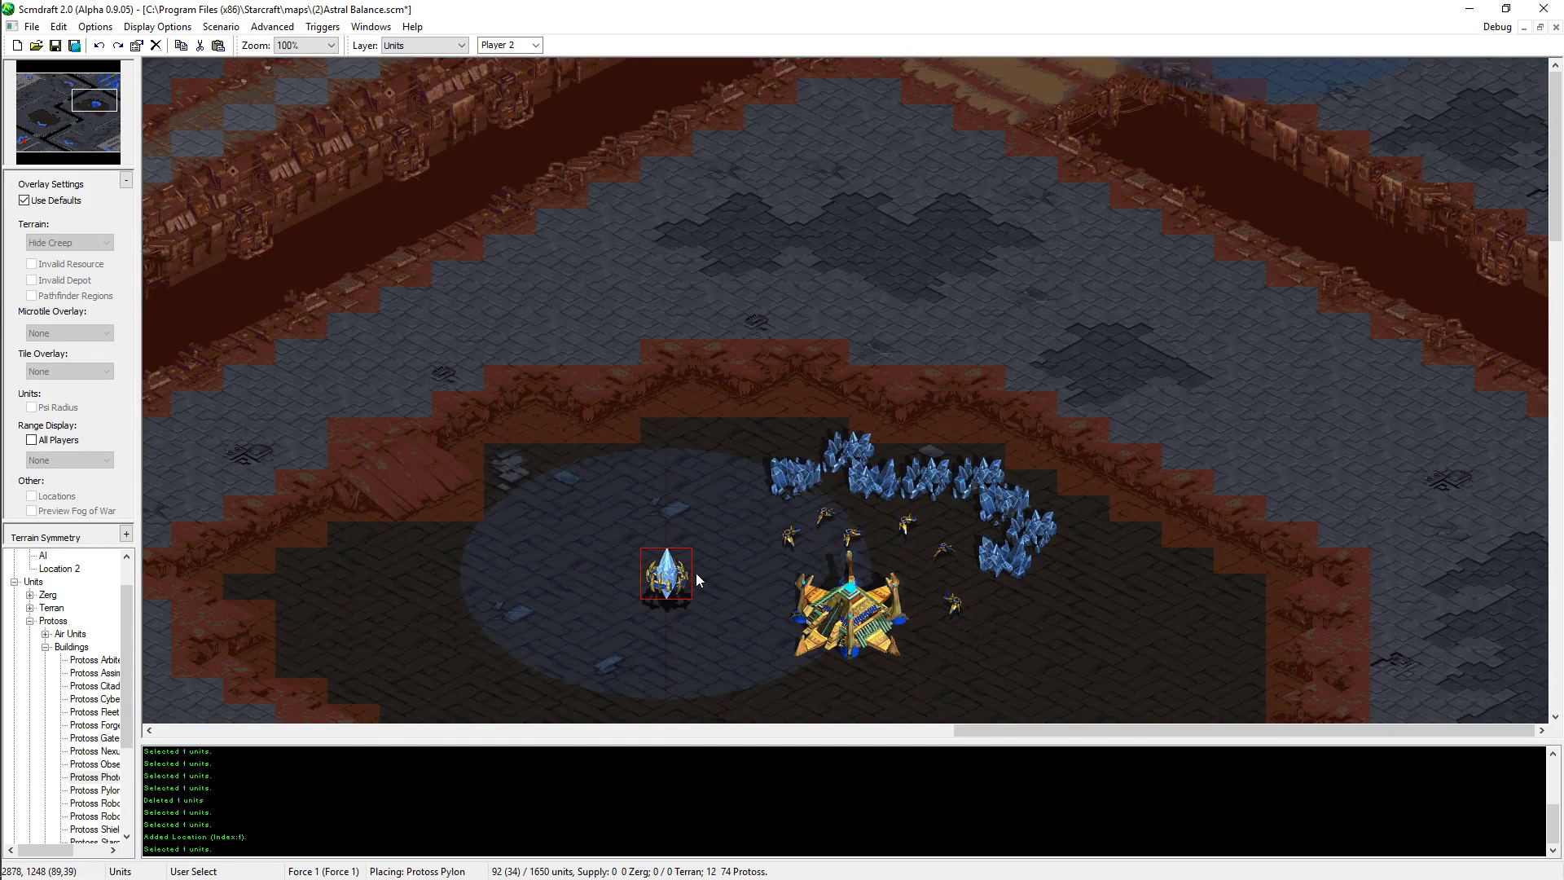
{"action": "key", "text": "Down"}
{"action": "key", "text": "Right"}
{"action": "left_click", "coordinate": [969, 619]}
{"action": "right_click", "coordinate": [978, 611]}
- Copy a Photon Cannon from the main base and place one beside each of the two expansion pylons
{"action": "key", "text": "Up"}
{"action": "left_click", "coordinate": [896, 148]}
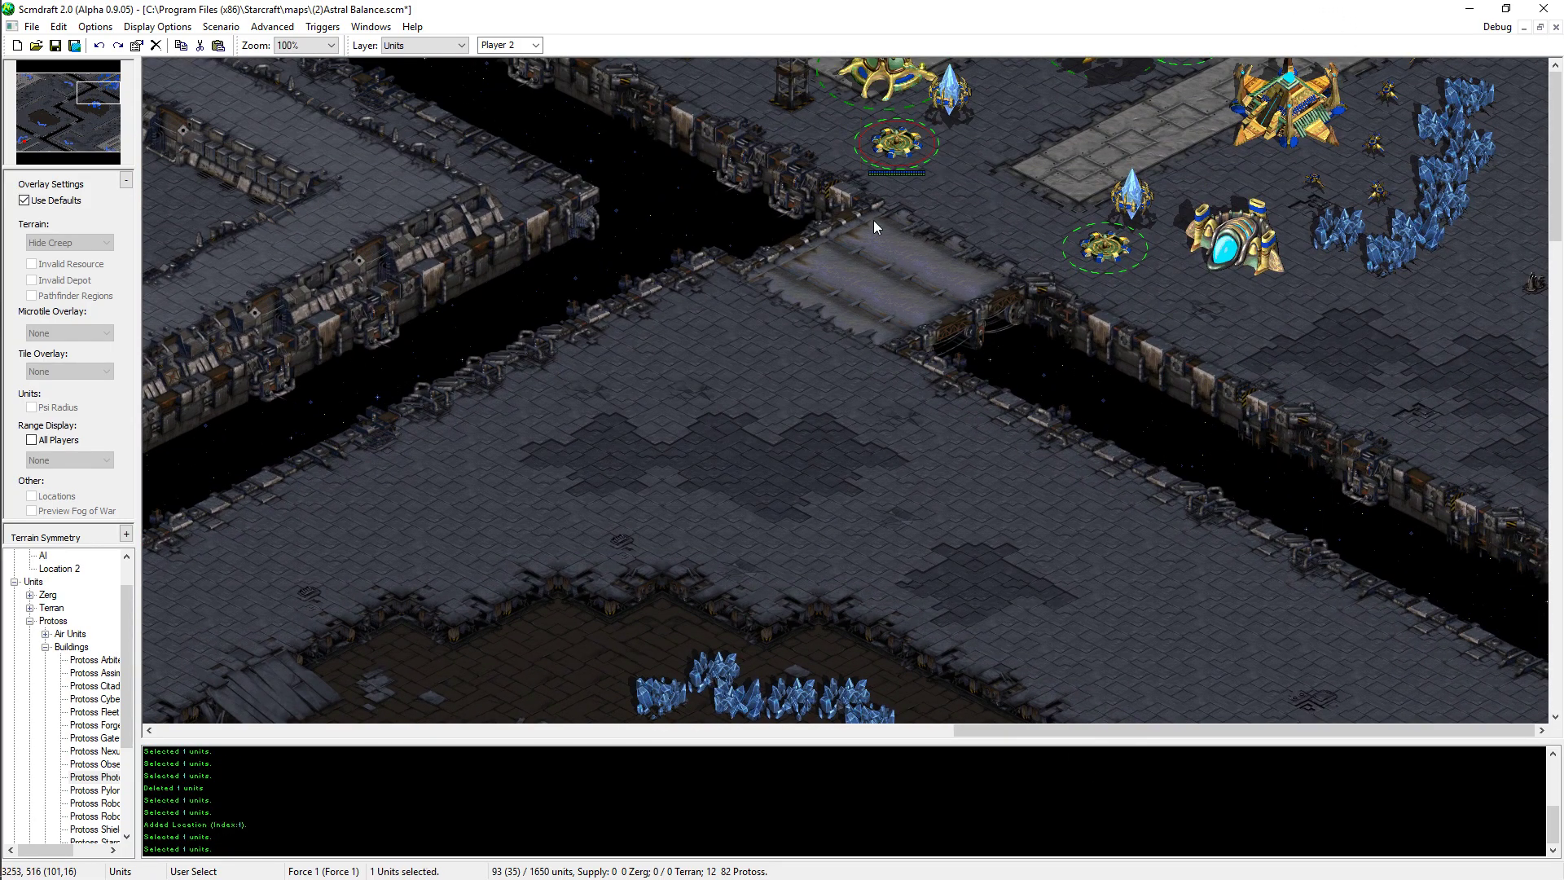
{"action": "key", "text": "ctrl+c"}
{"action": "key", "text": "Down"}
{"action": "key", "text": "Left"}
{"action": "key", "text": "ctrl+v"}
{"action": "left_click", "coordinate": [654, 572]}
{"action": "key", "text": "Down"}
{"action": "key", "text": "Left"}
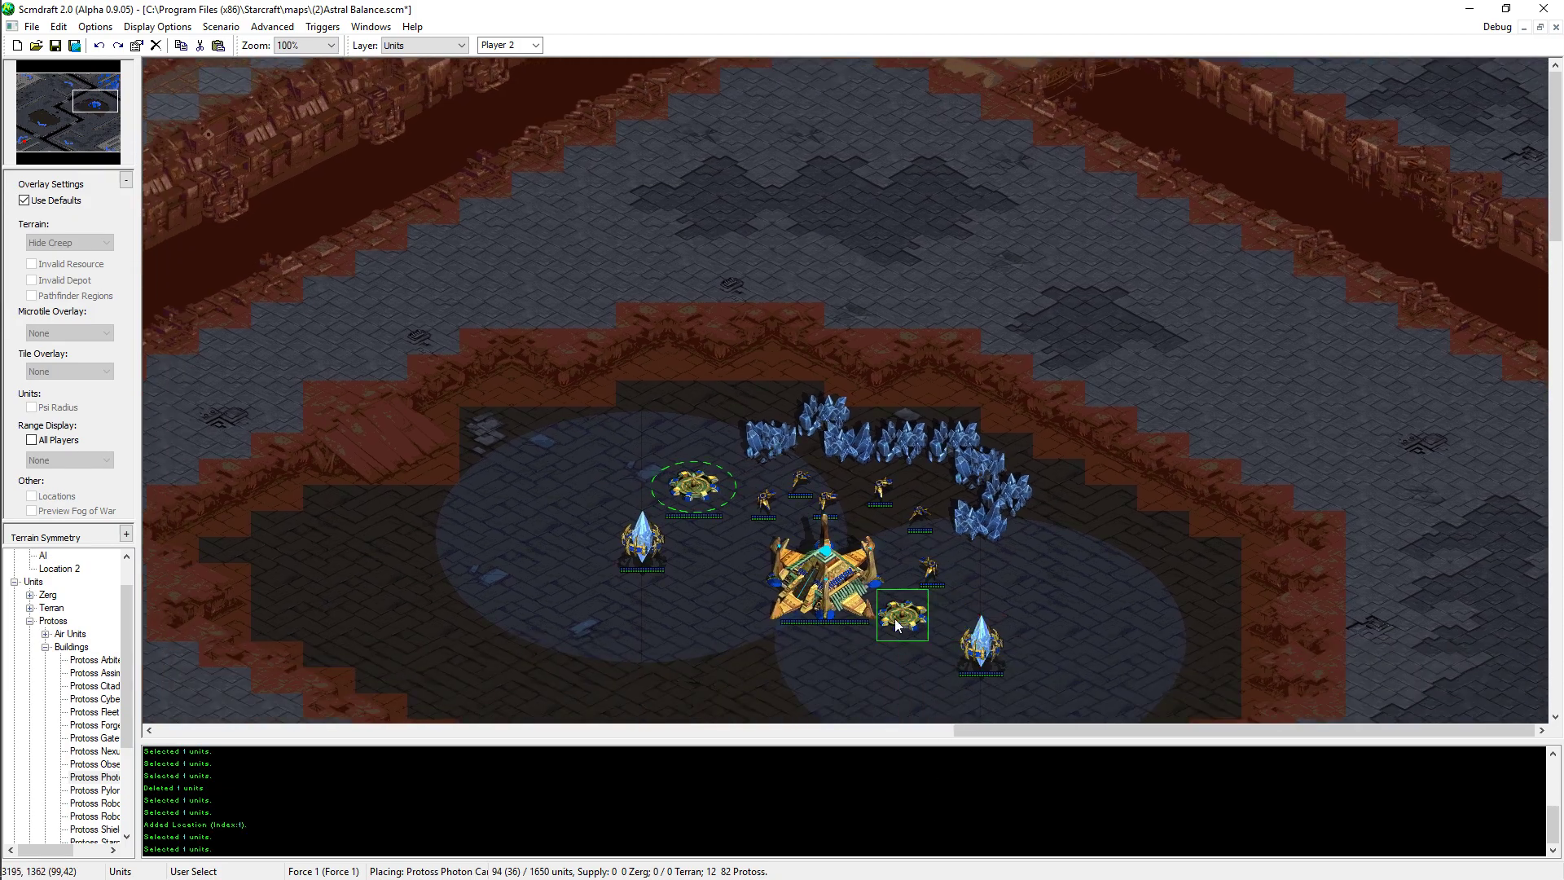
{"action": "key", "text": "ctrl+z"}
{"action": "left_click", "coordinate": [628, 499]}
{"action": "left_click", "coordinate": [1043, 677]}
{"action": "right_click", "coordinate": [1096, 583]}
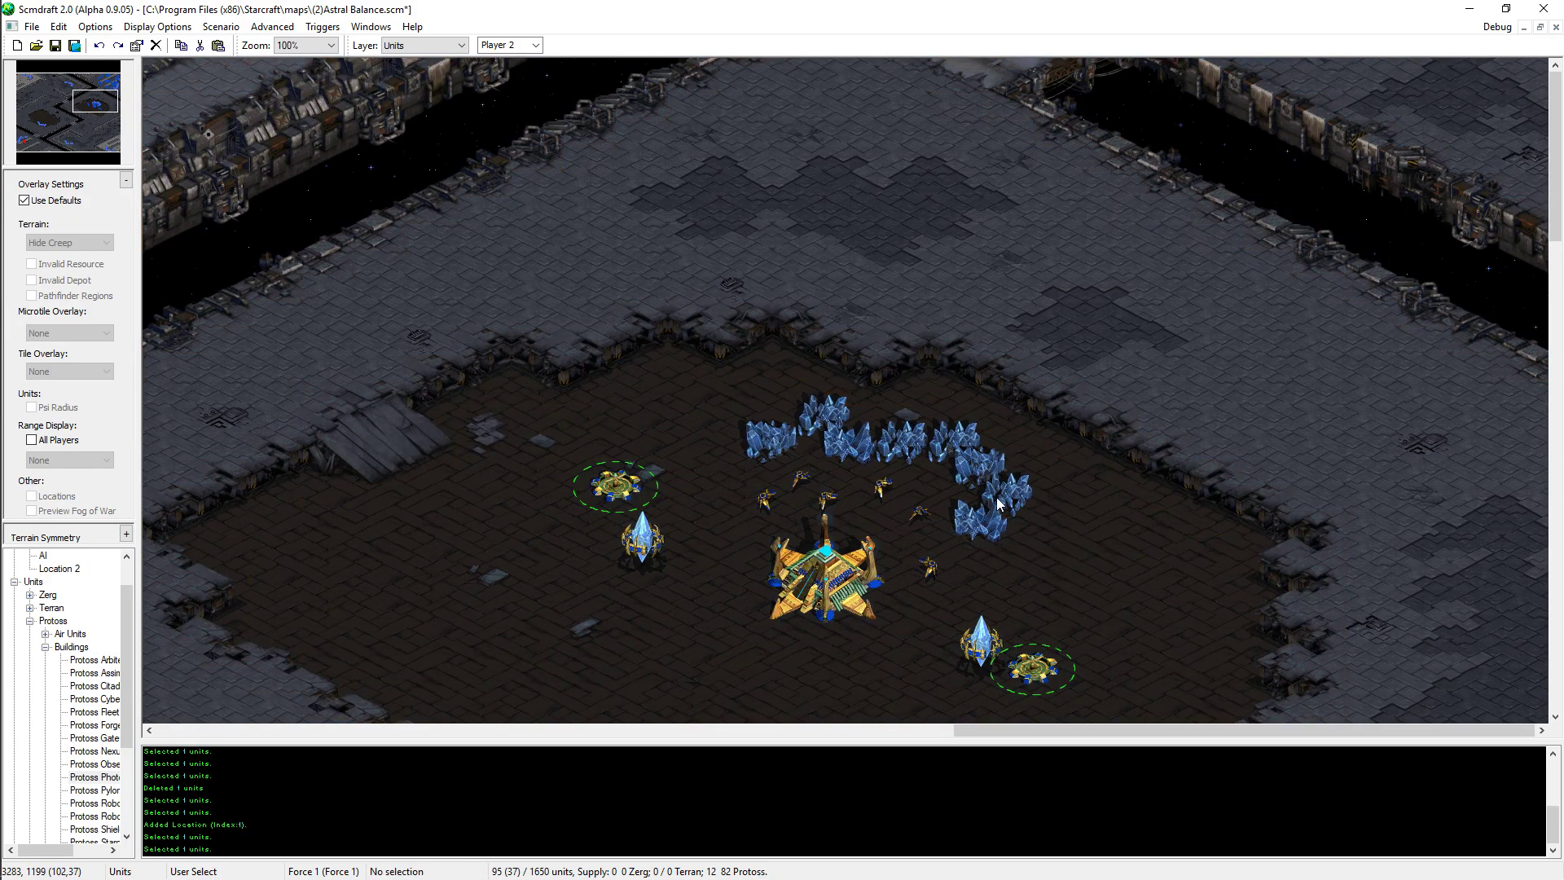
- On the Locations layer, enlarge the expansion location to enclose the Nexus, probes, both pylons and both photon cannons
{"action": "key", "text": "l"}
{"action": "key", "text": "Down"}
{"action": "key", "text": "Down"}
{"action": "key", "text": "Right"}
{"action": "key", "text": "Right"}
{"action": "left_click_drag", "start_coordinate": [697, 449], "coordinate": [552, 409]}
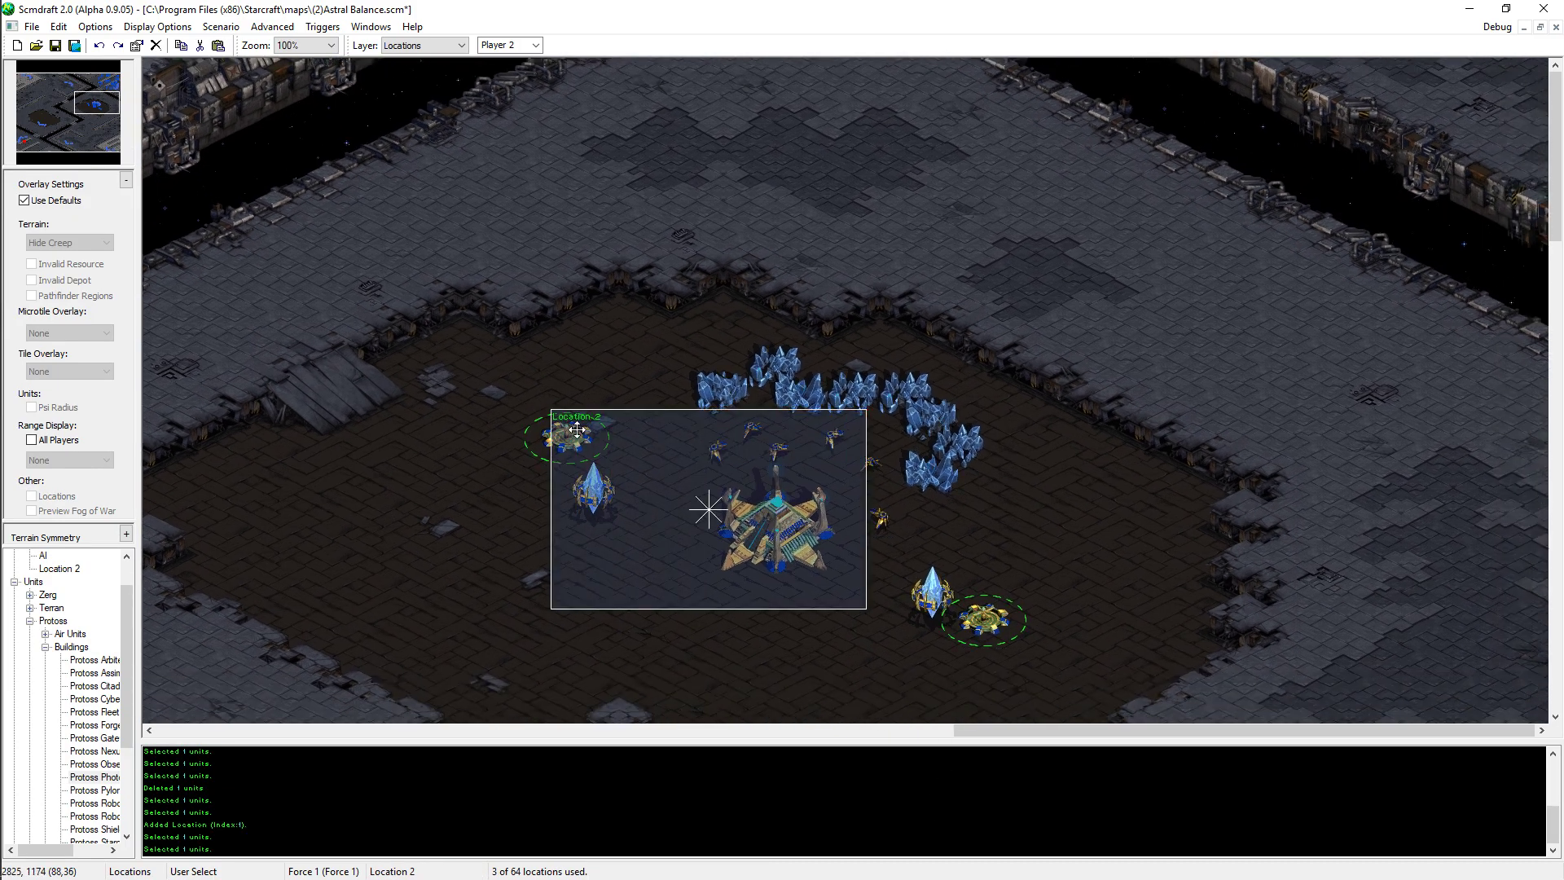
{"action": "left_click_drag", "start_coordinate": [866, 608], "coordinate": [1004, 644]}
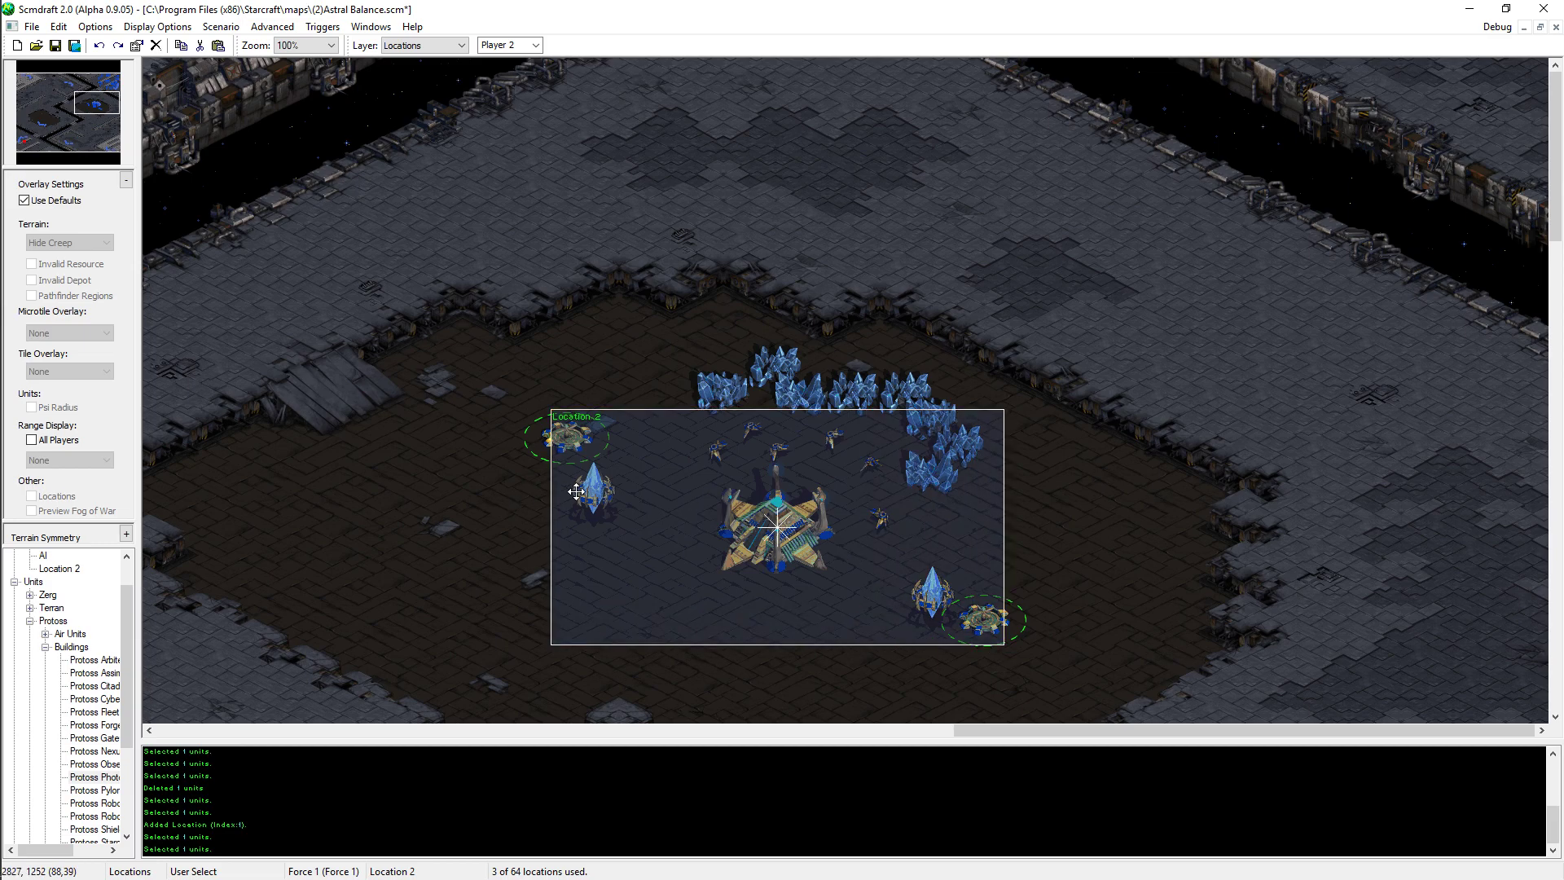
{"action": "left_click_drag", "start_coordinate": [551, 484], "coordinate": [521, 478]}
{"action": "left_click_drag", "start_coordinate": [1005, 559], "coordinate": [1025, 559]}
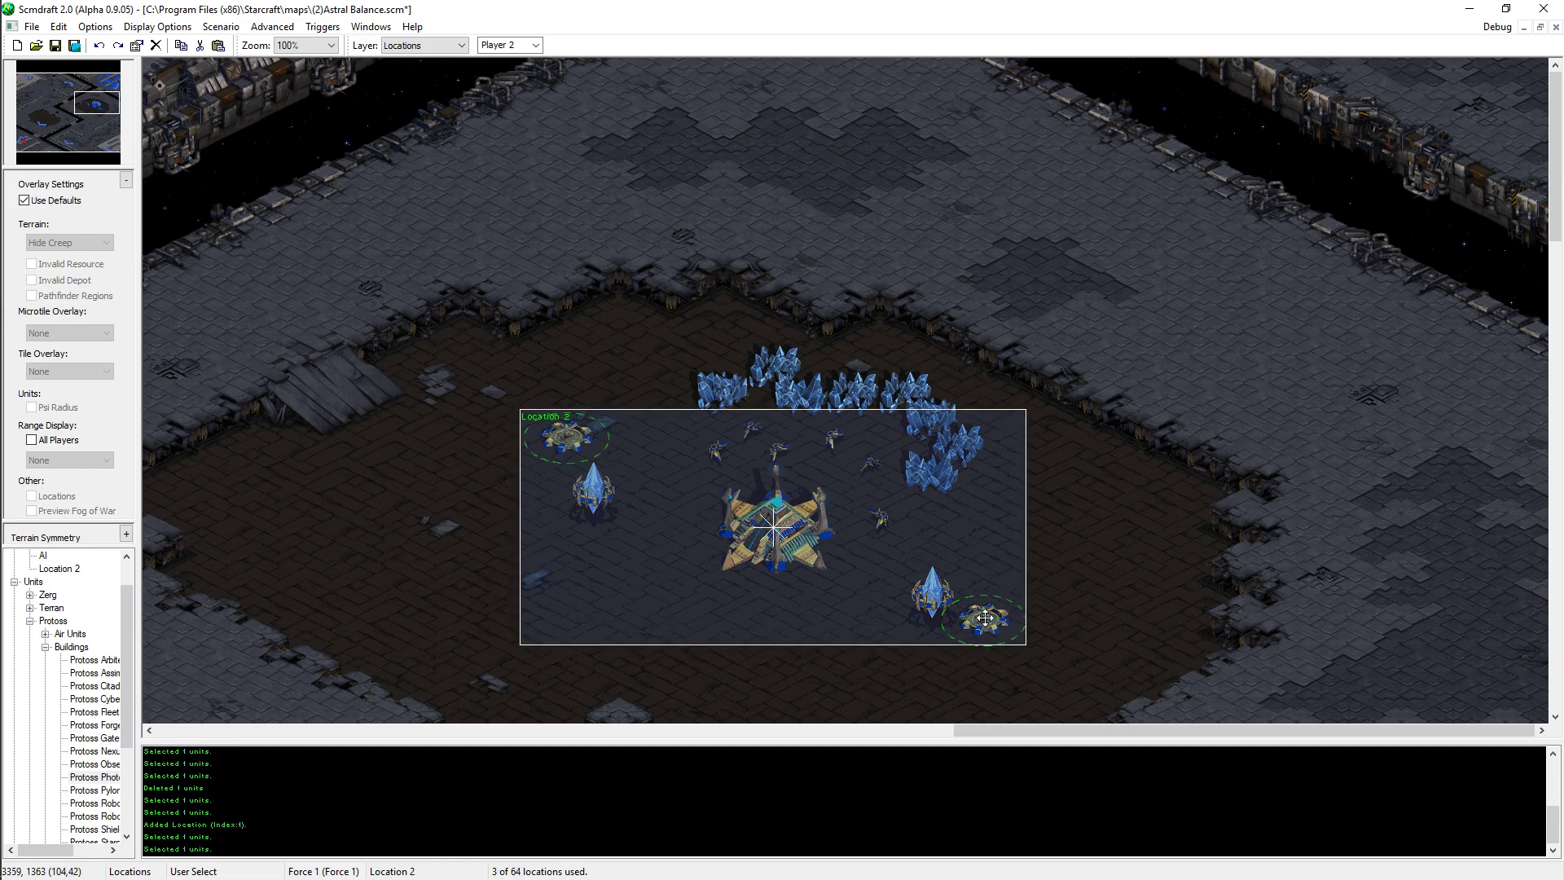
{"action": "left_click", "coordinate": [1031, 371]}
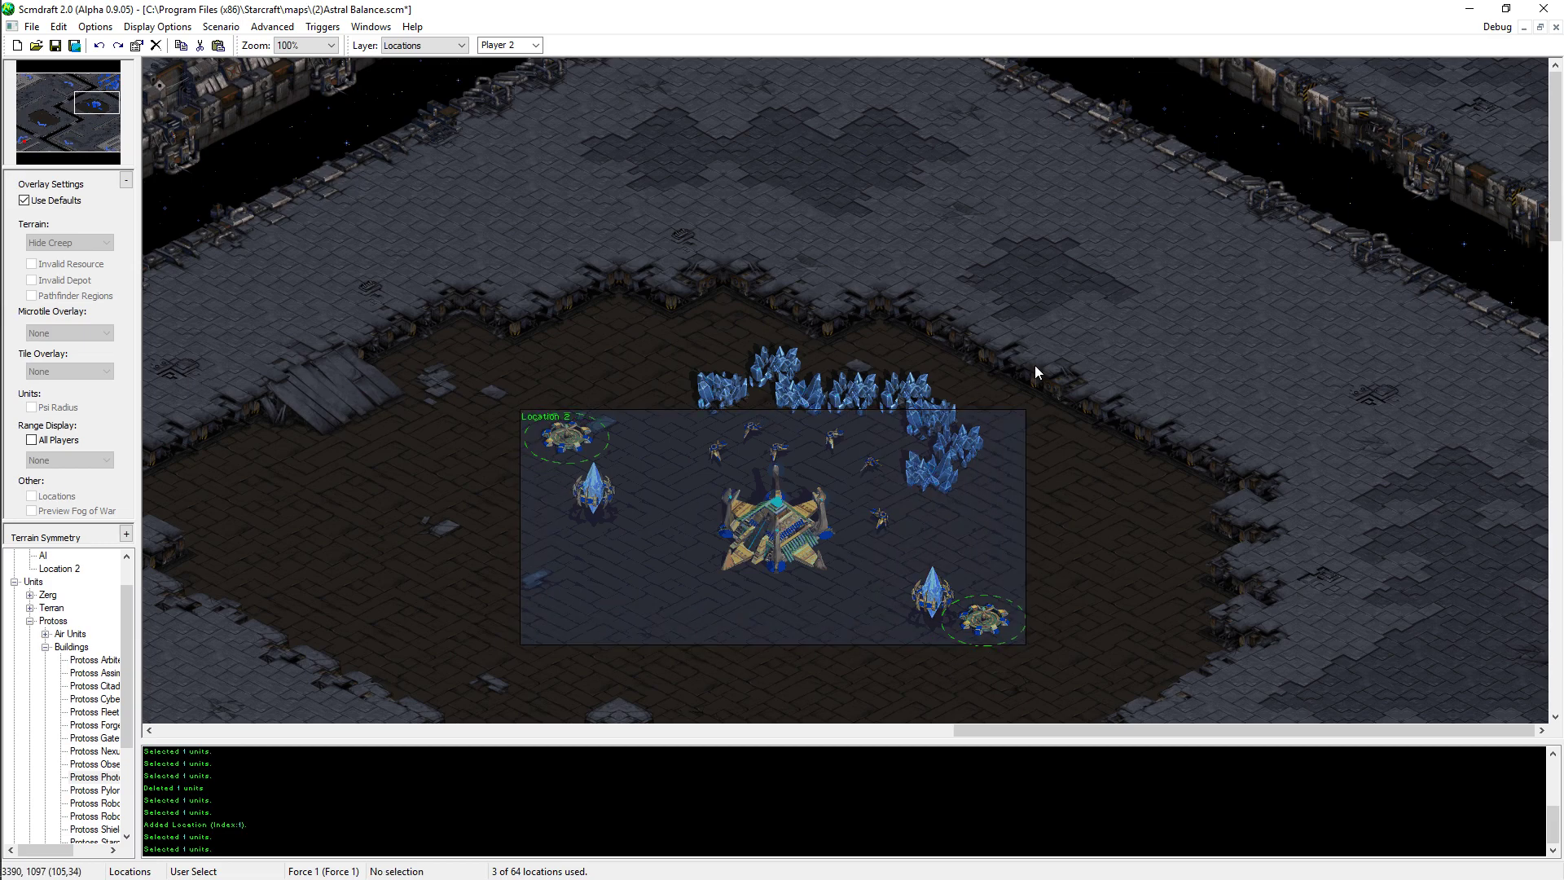
- Rename the expansion location to AI2
{"action": "double_click", "coordinate": [669, 461]}
{"action": "type", "text": "AI2"}
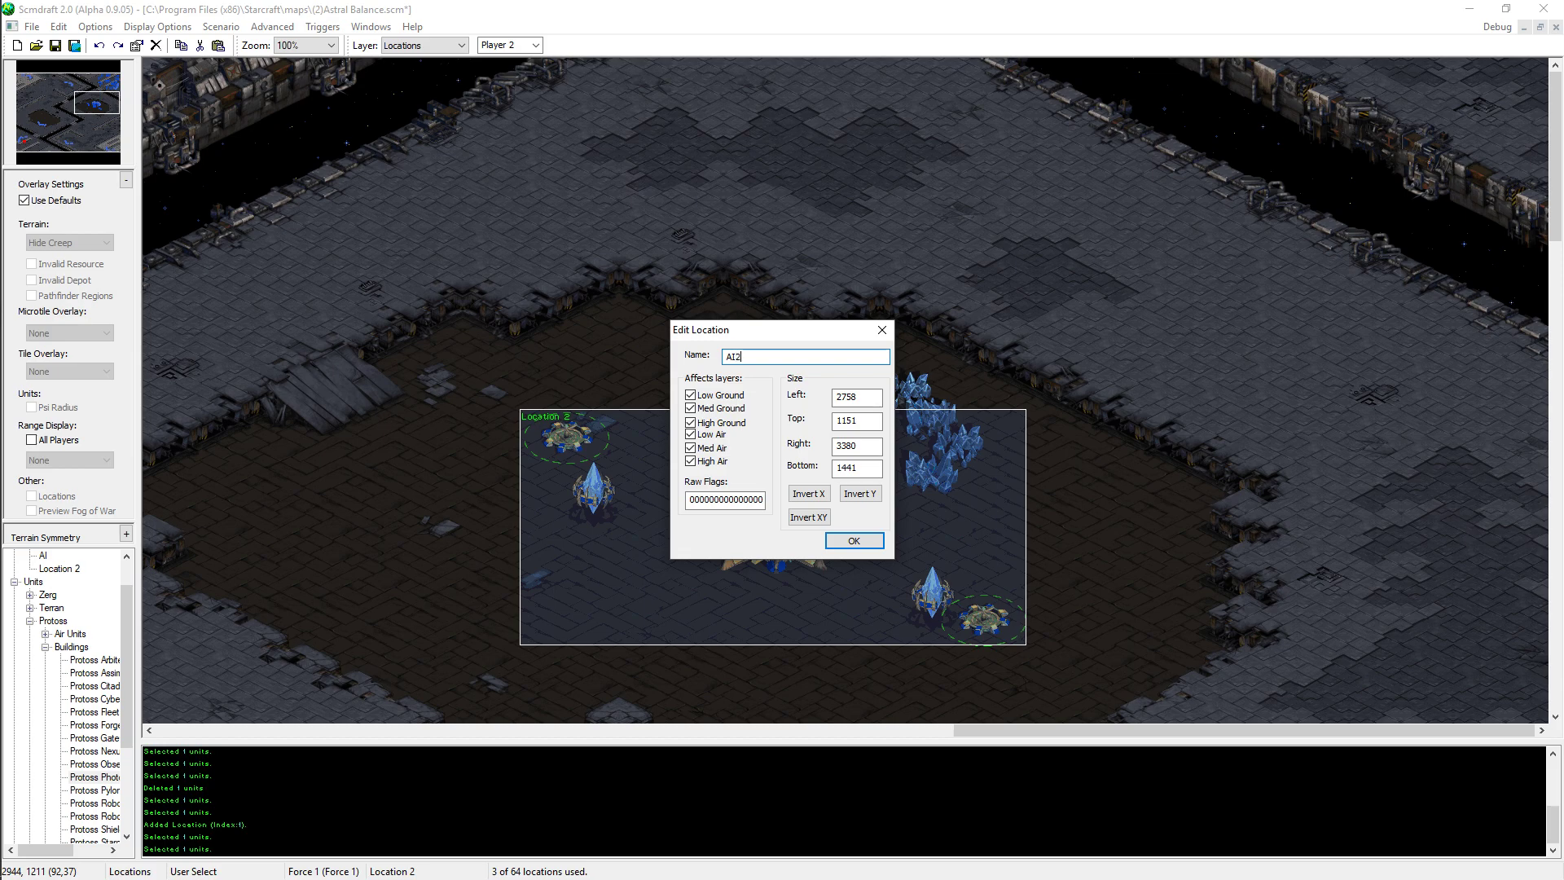
{"action": "key", "text": "Return"}
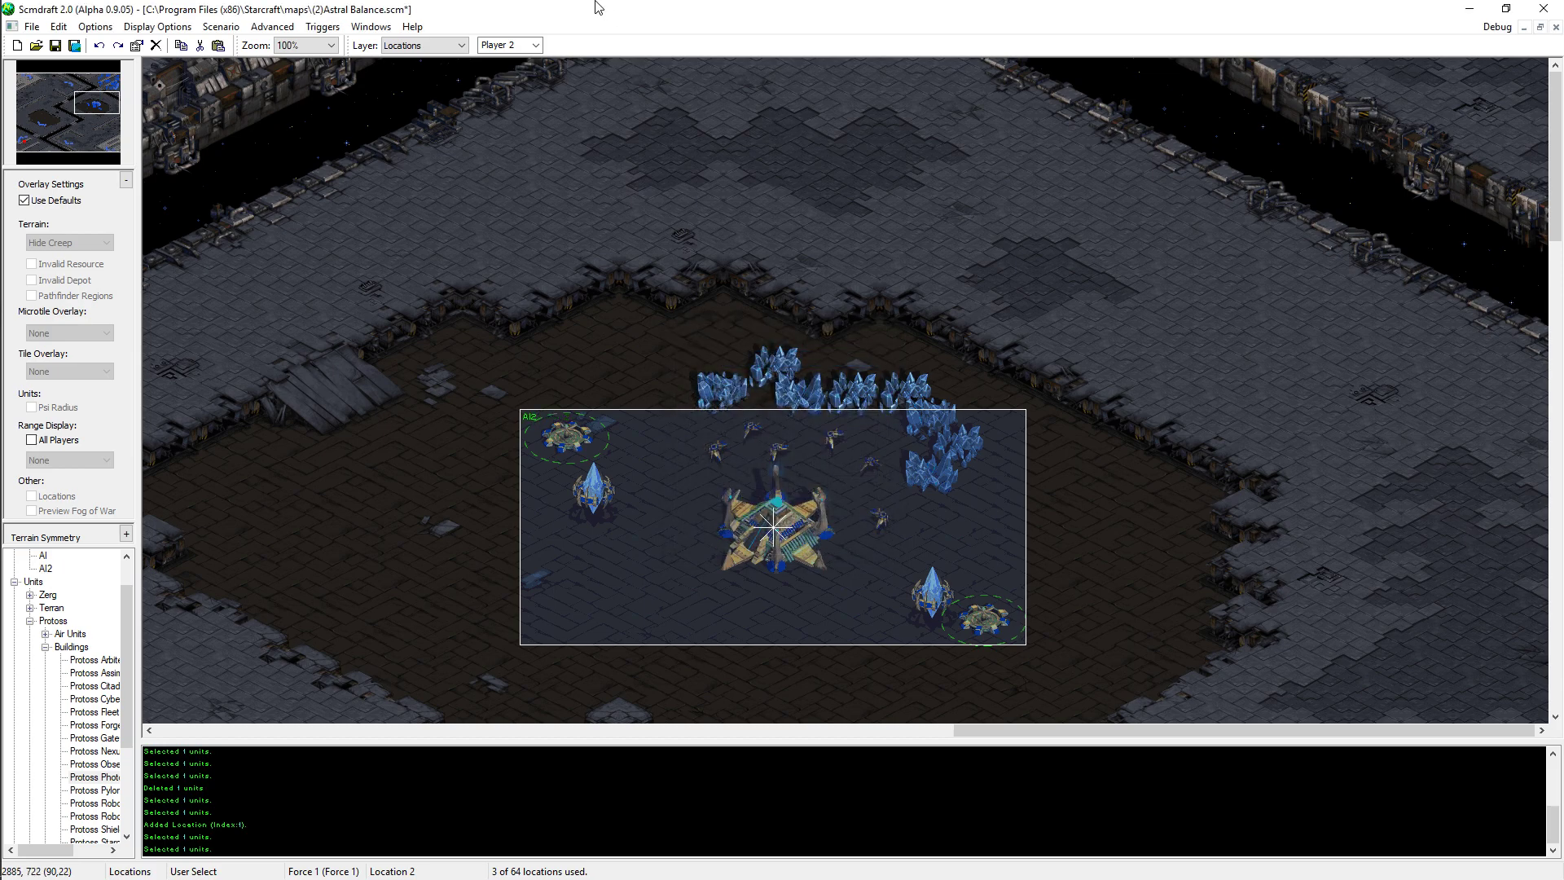
- Open Player 2's trigger for editing and duplicate its Protoss Campaign Medium script action, placing the copy directly below the original
{"action": "left_click", "coordinate": [322, 26]}
{"action": "left_click", "coordinate": [359, 45]}
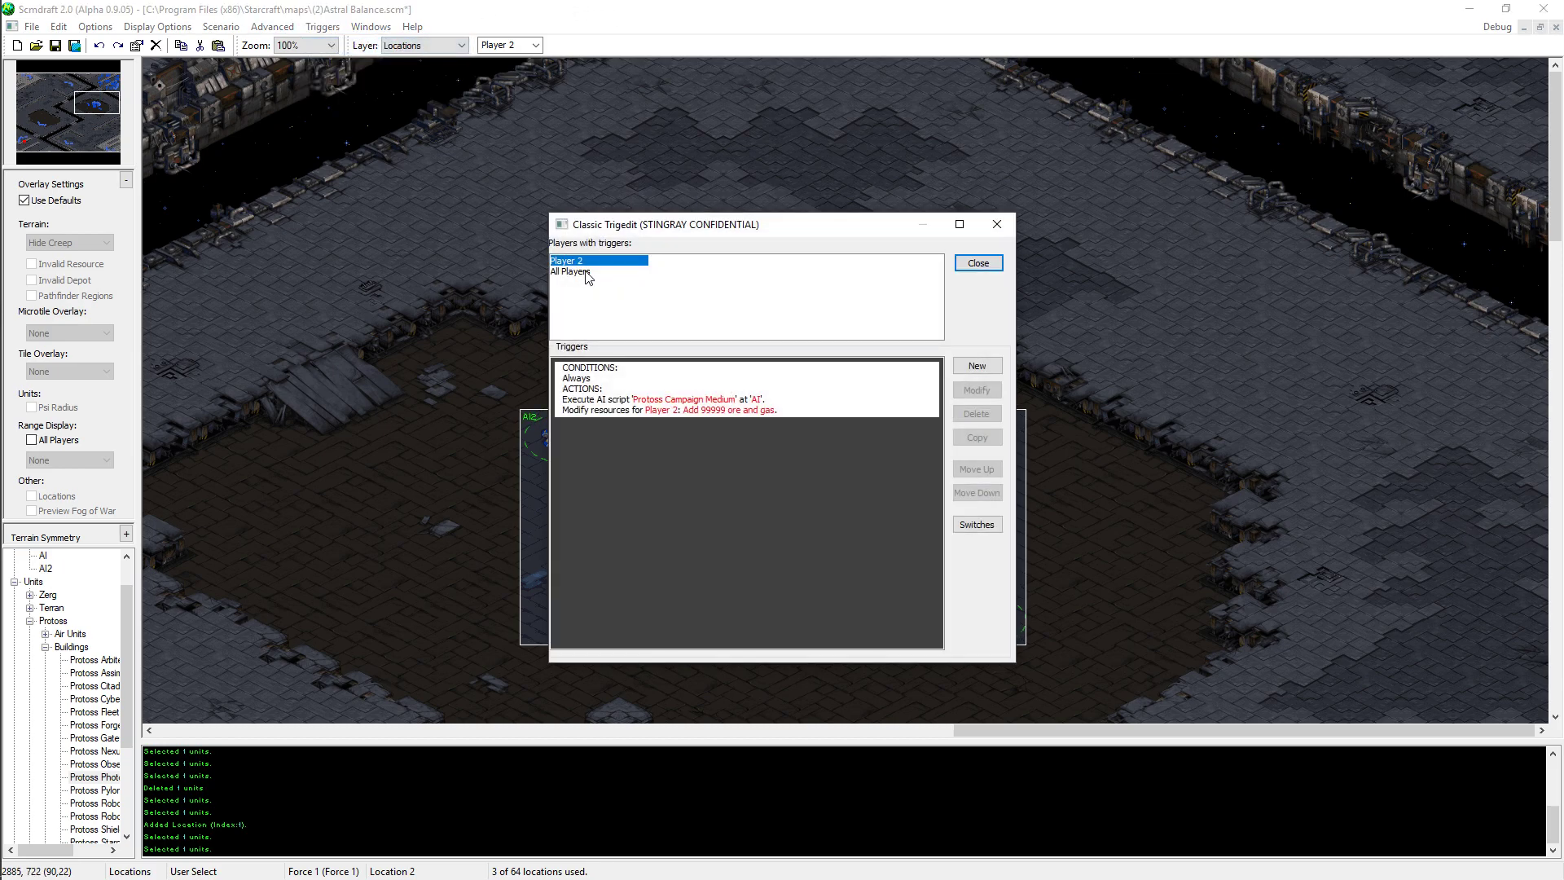
{"action": "double_click", "coordinate": [694, 399]}
{"action": "left_click", "coordinate": [674, 275]}
{"action": "left_click", "coordinate": [697, 293]}
{"action": "left_click", "coordinate": [964, 344]}
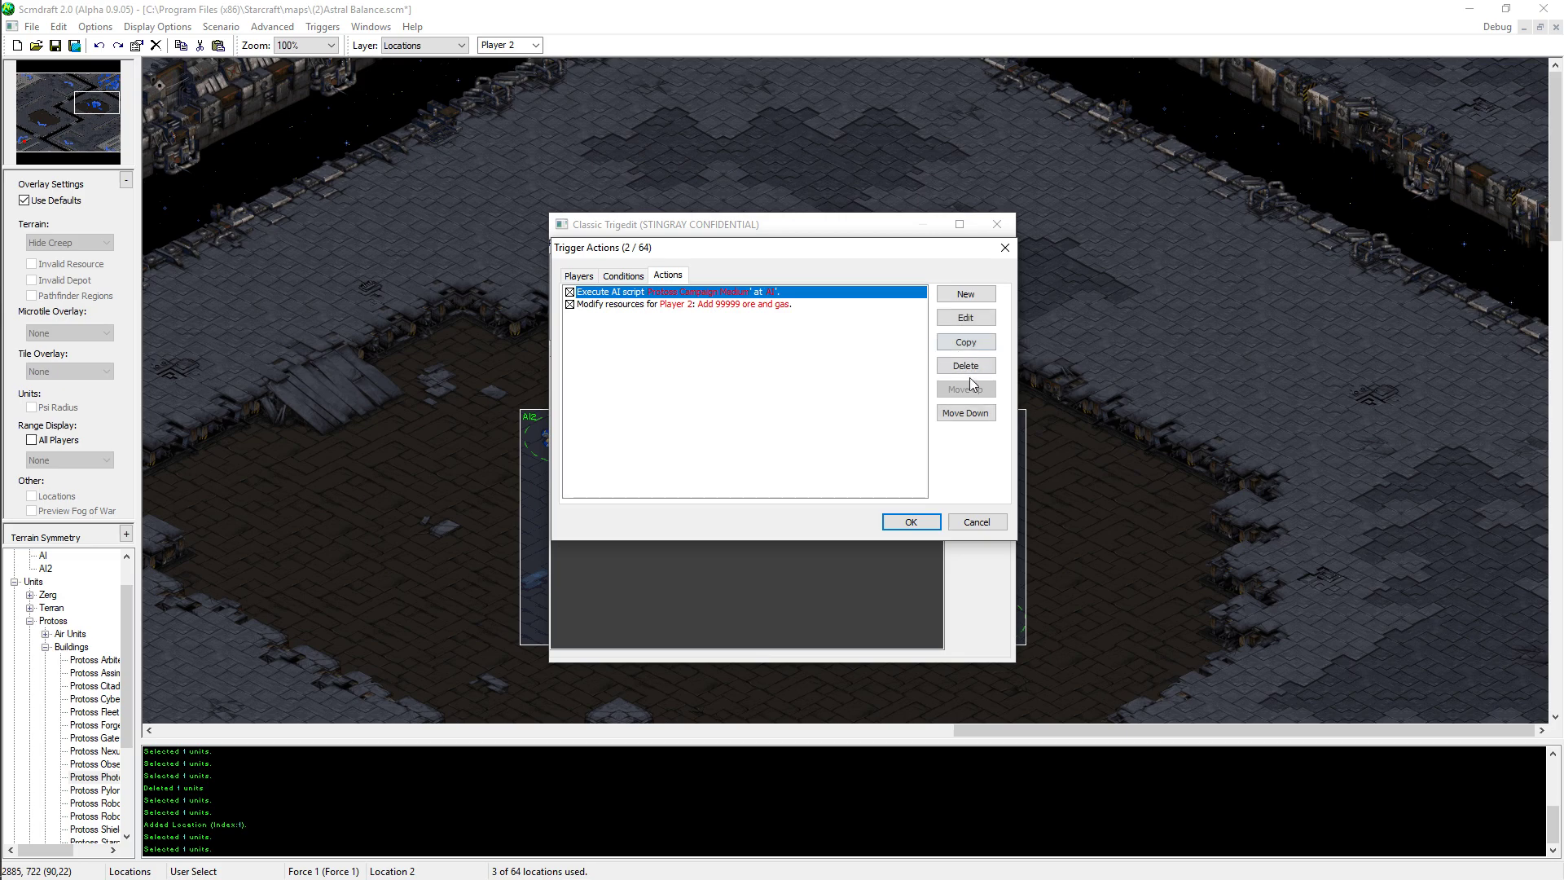
{"action": "left_click", "coordinate": [974, 396]}
- Change the duplicated action to run the Protoss Campaign Area Town AI script at location AI2
{"action": "double_click", "coordinate": [731, 305]}
{"action": "left_click", "coordinate": [721, 328]}
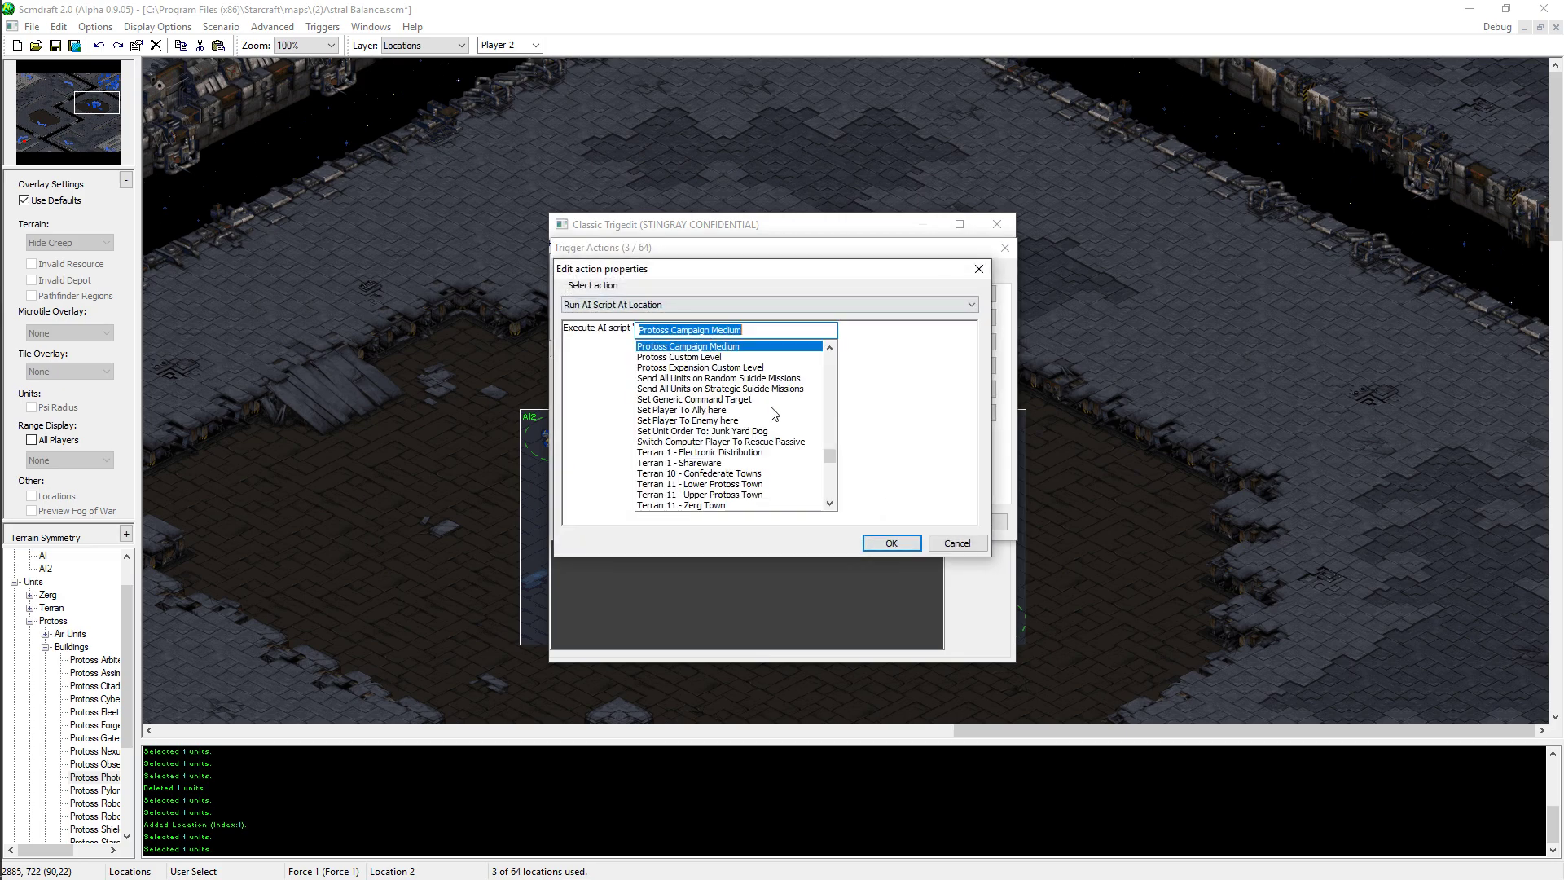
{"action": "left_click", "coordinate": [629, 305]}
{"action": "left_click", "coordinate": [632, 307]}
{"action": "left_click", "coordinate": [717, 347]}
{"action": "left_click", "coordinate": [717, 329]}
{"action": "scroll", "coordinate": [733, 379], "scroll_direction": "up", "scroll_amount": 1}
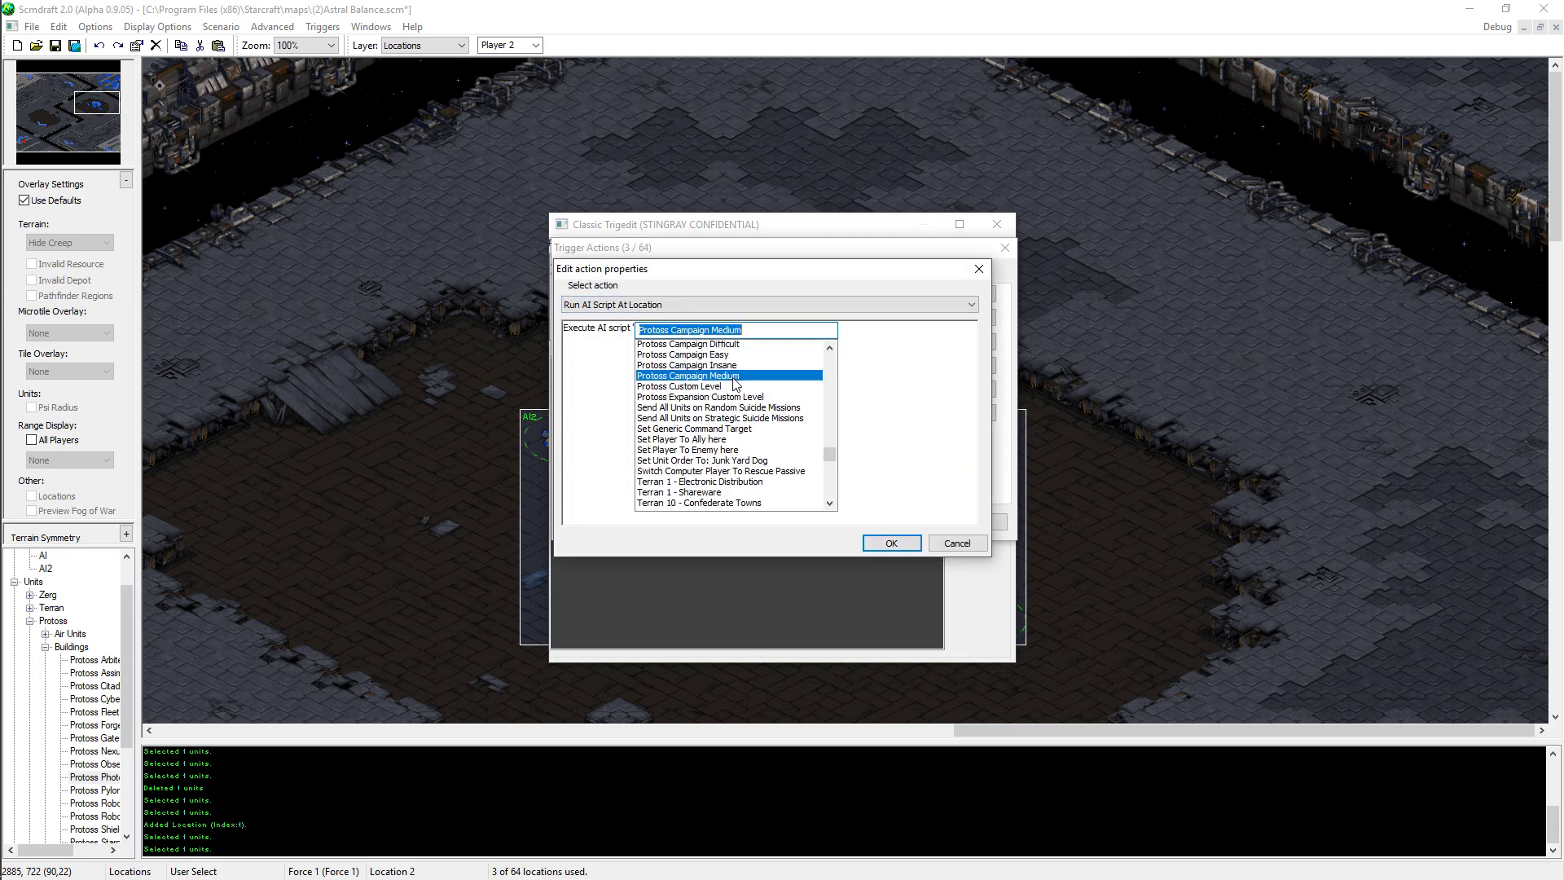
{"action": "scroll", "coordinate": [735, 383], "scroll_direction": "up", "scroll_amount": 5}
{"action": "left_click", "coordinate": [755, 404]}
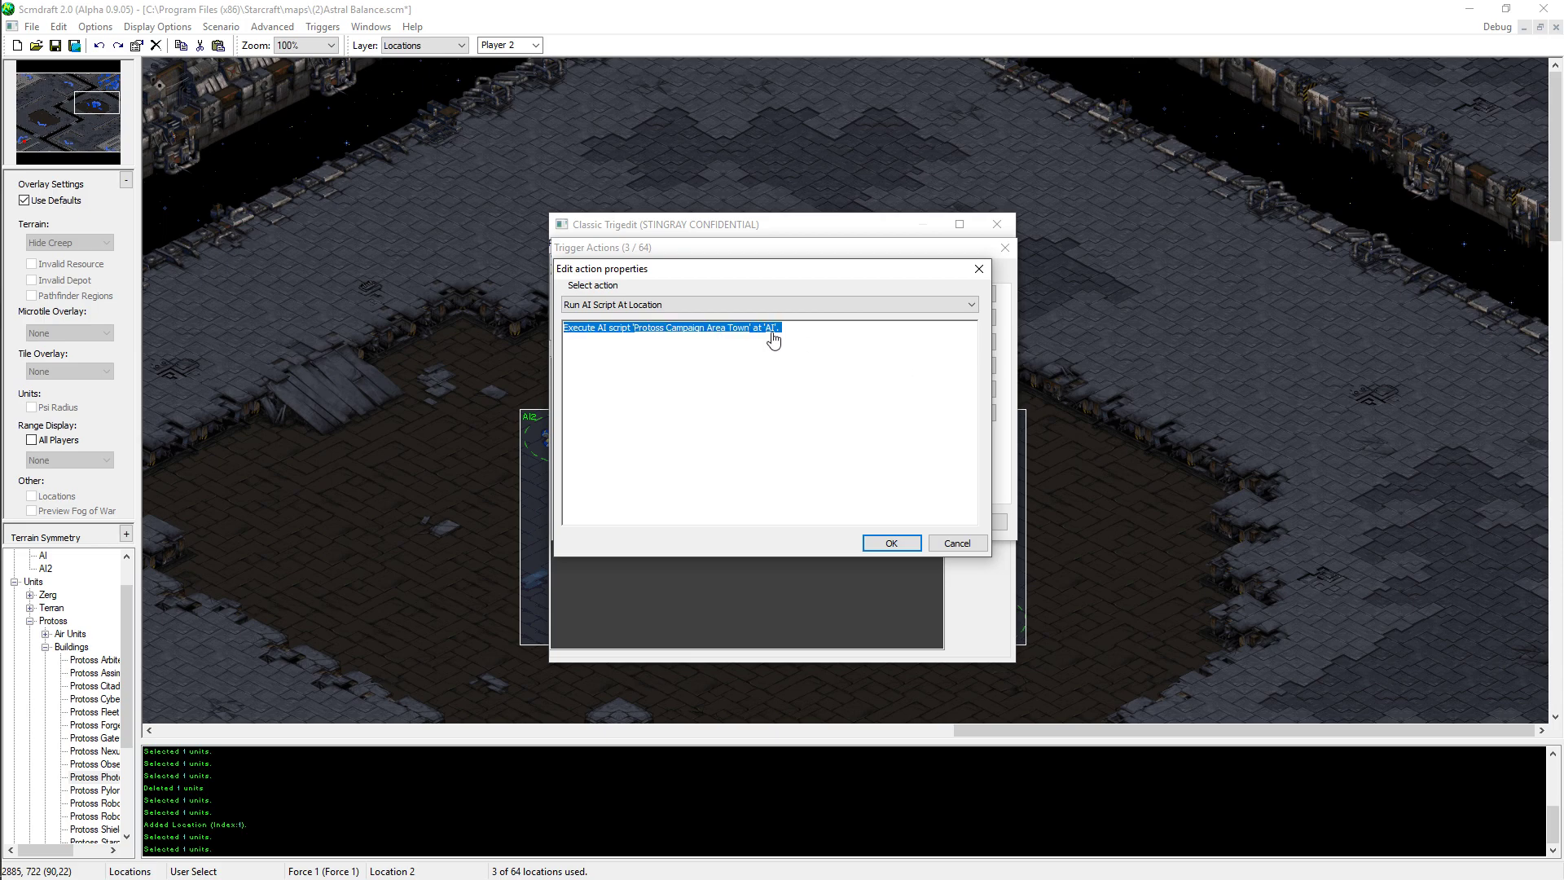
{"action": "left_click", "coordinate": [771, 335]}
{"action": "left_click", "coordinate": [774, 357]}
{"action": "left_click", "coordinate": [777, 358]}
{"action": "left_click", "coordinate": [909, 545]}
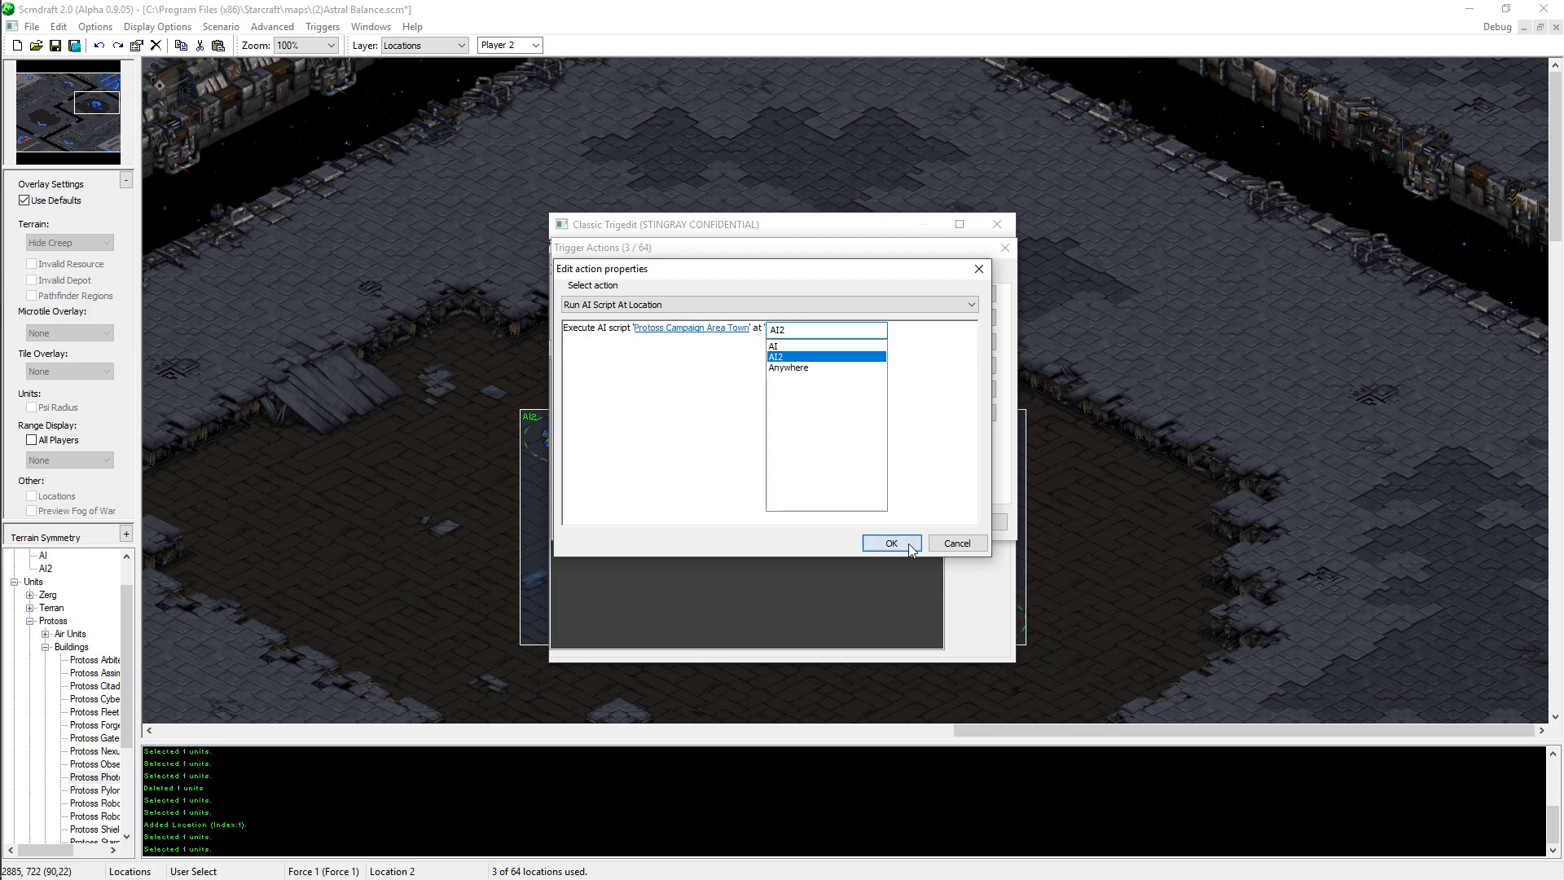
{"action": "left_click", "coordinate": [891, 543]}
- Move the Player 2 resource action above both AI script actions, then confirm the trigger and close the trigger editor
{"action": "left_click", "coordinate": [721, 293]}
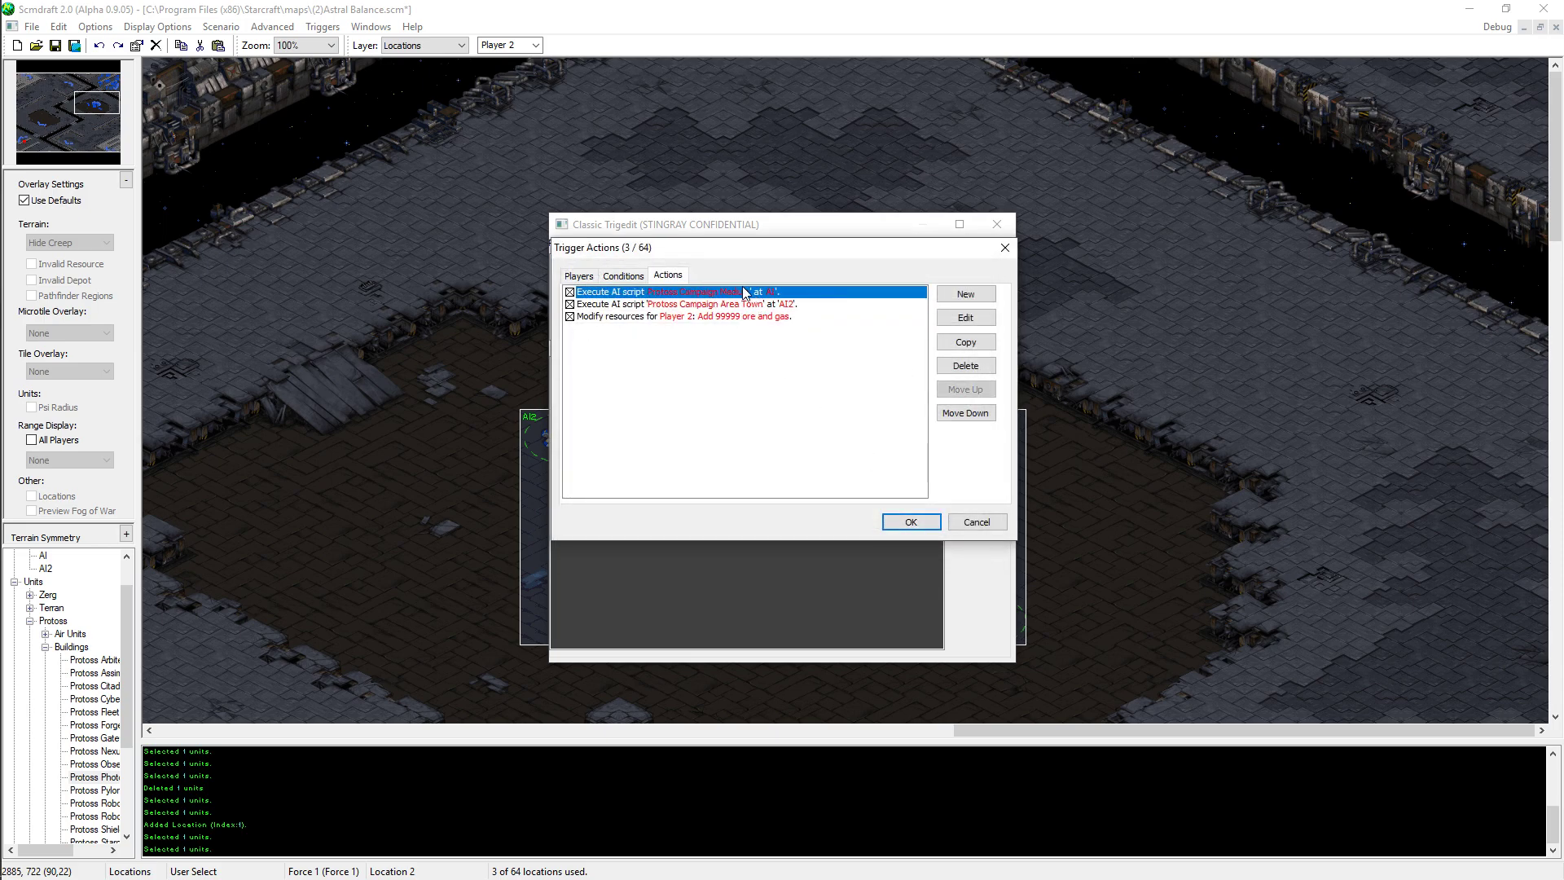
{"action": "left_click", "coordinate": [758, 316]}
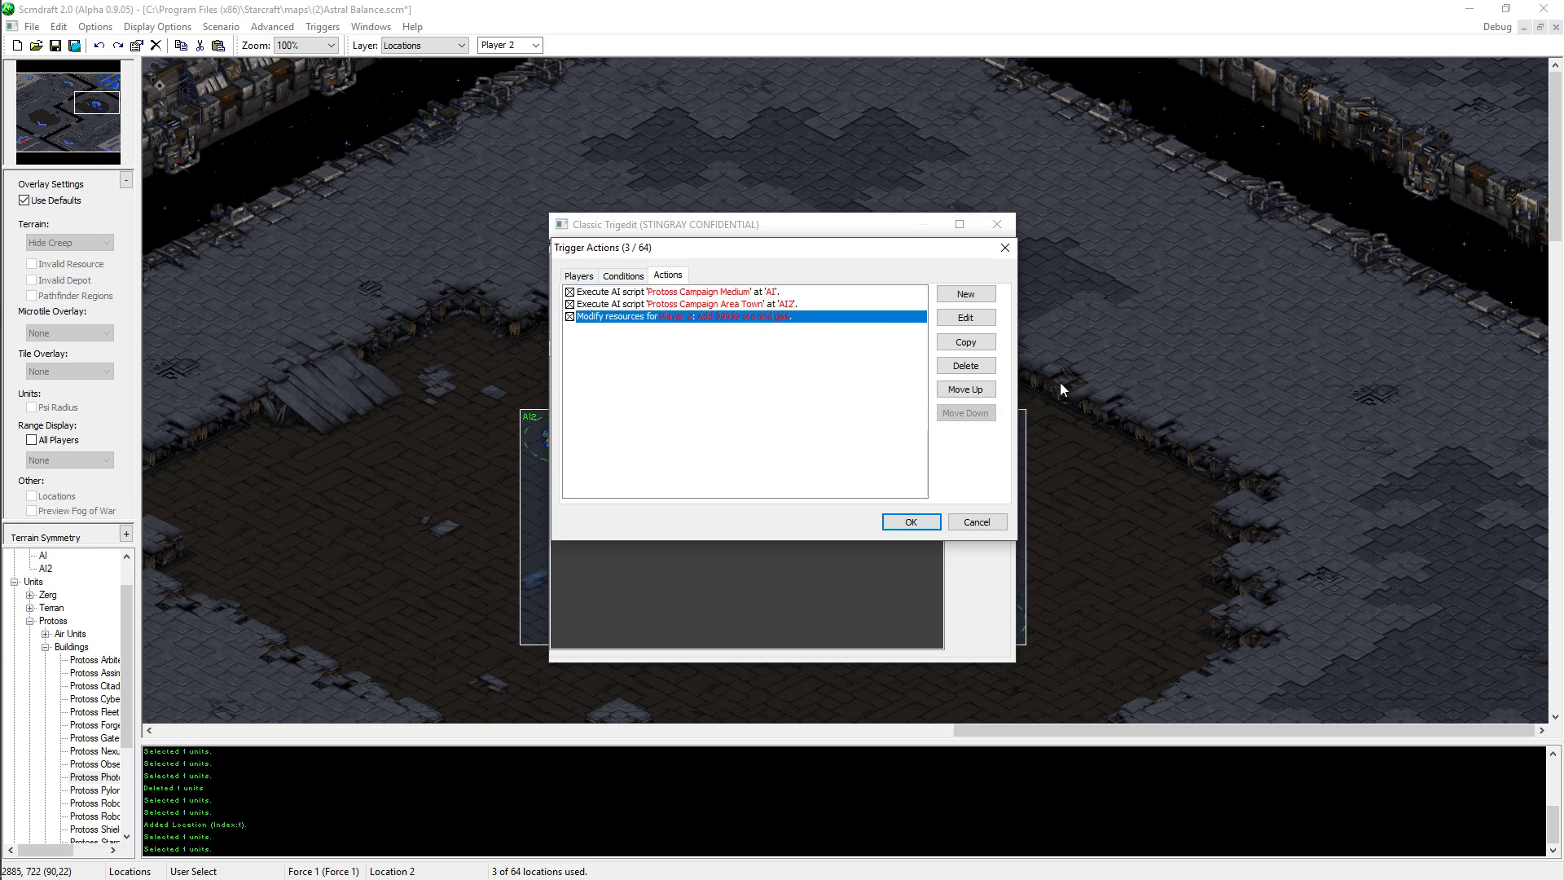
{"action": "left_click", "coordinate": [965, 389]}
{"action": "left_click", "coordinate": [965, 389]}
{"action": "left_click", "coordinate": [756, 305]}
{"action": "left_click", "coordinate": [756, 316]}
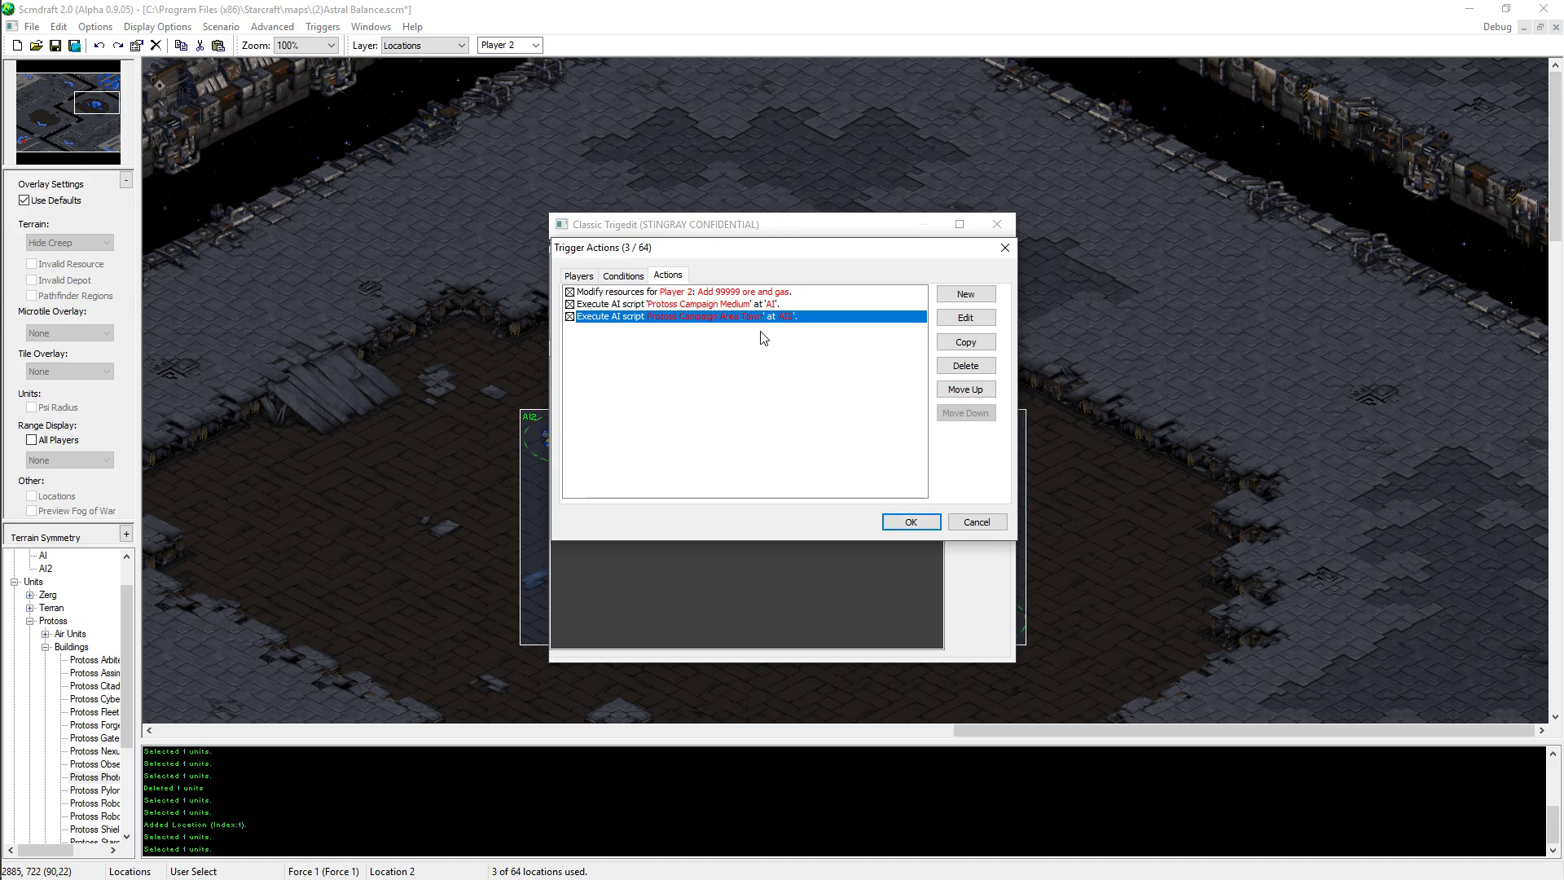
{"action": "left_click", "coordinate": [755, 304]}
{"action": "left_click", "coordinate": [911, 521]}
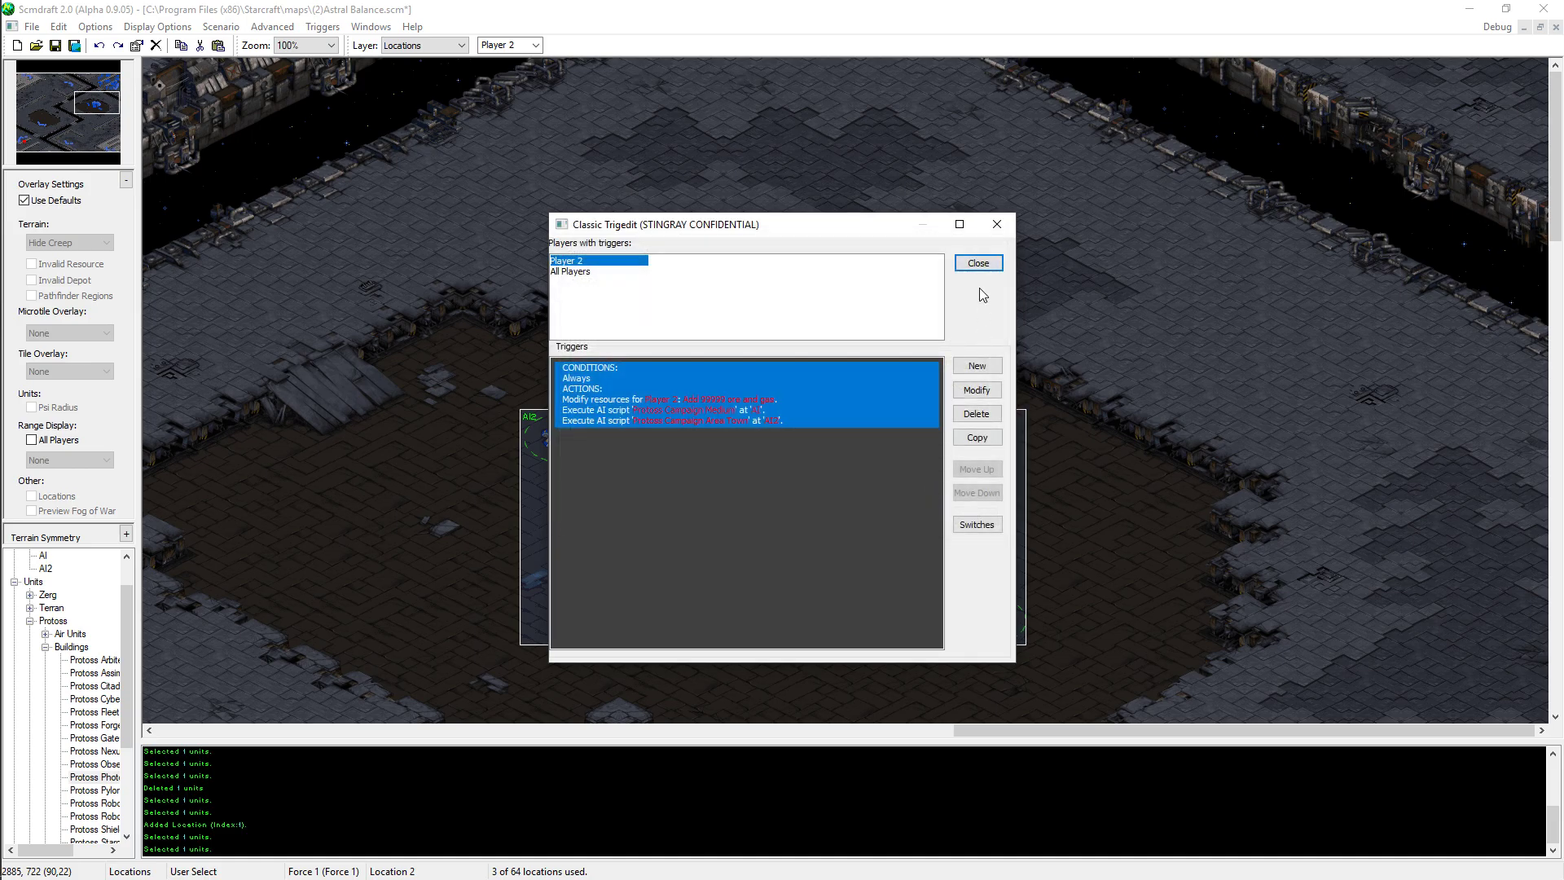
{"action": "left_click", "coordinate": [985, 269]}
- Check the AI location over the main Nexus against the start_town command in the PMED script, returning to Scmdraft
{"action": "left_click", "coordinate": [1270, 388]}
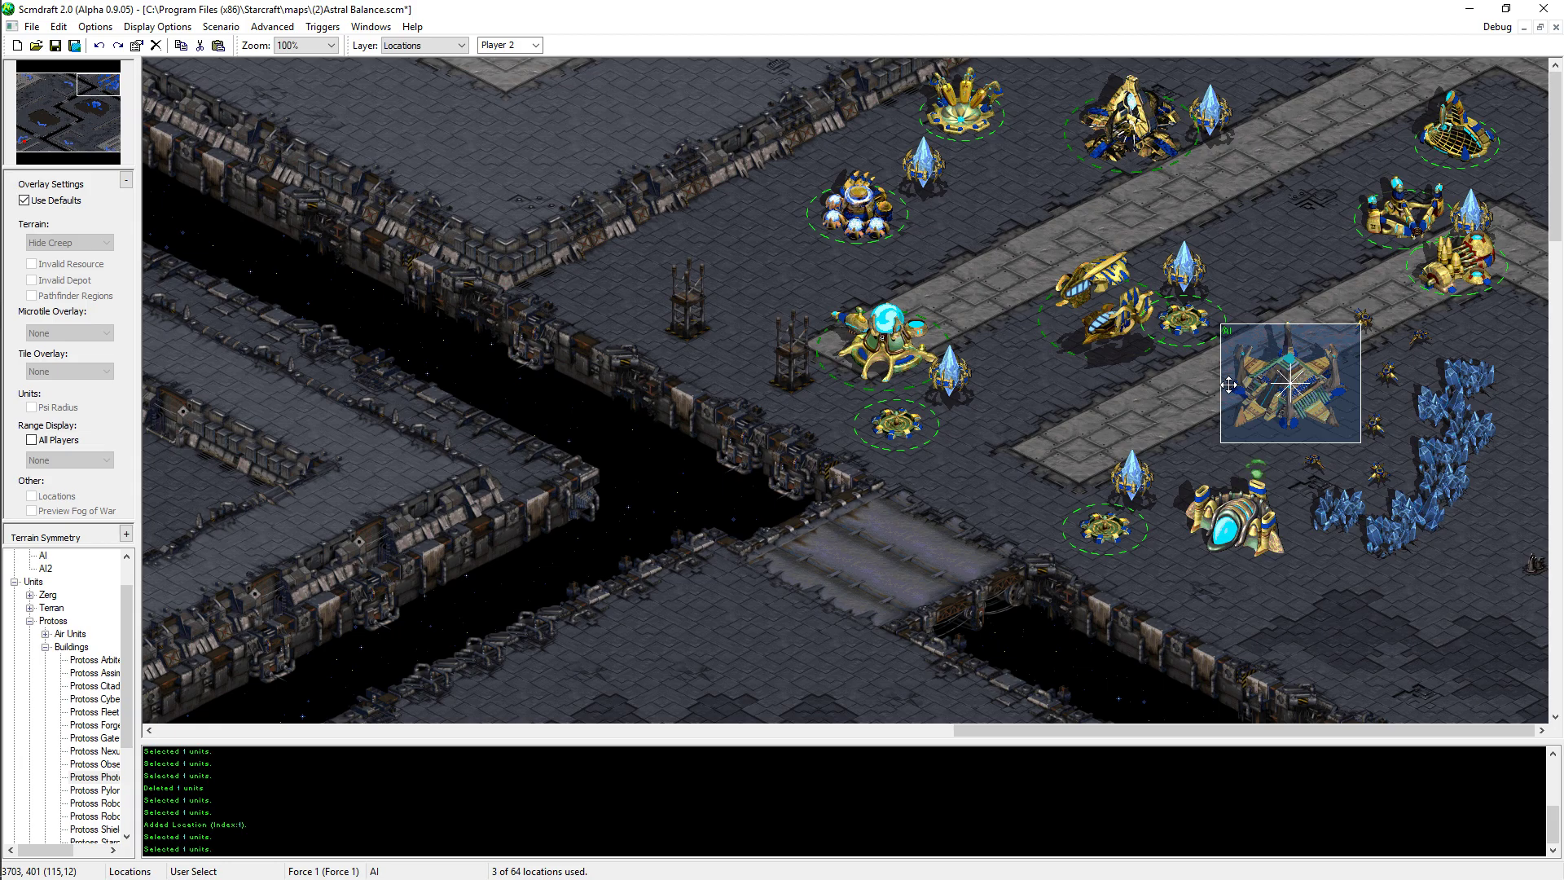
{"action": "left_click", "coordinate": [1054, 485]}
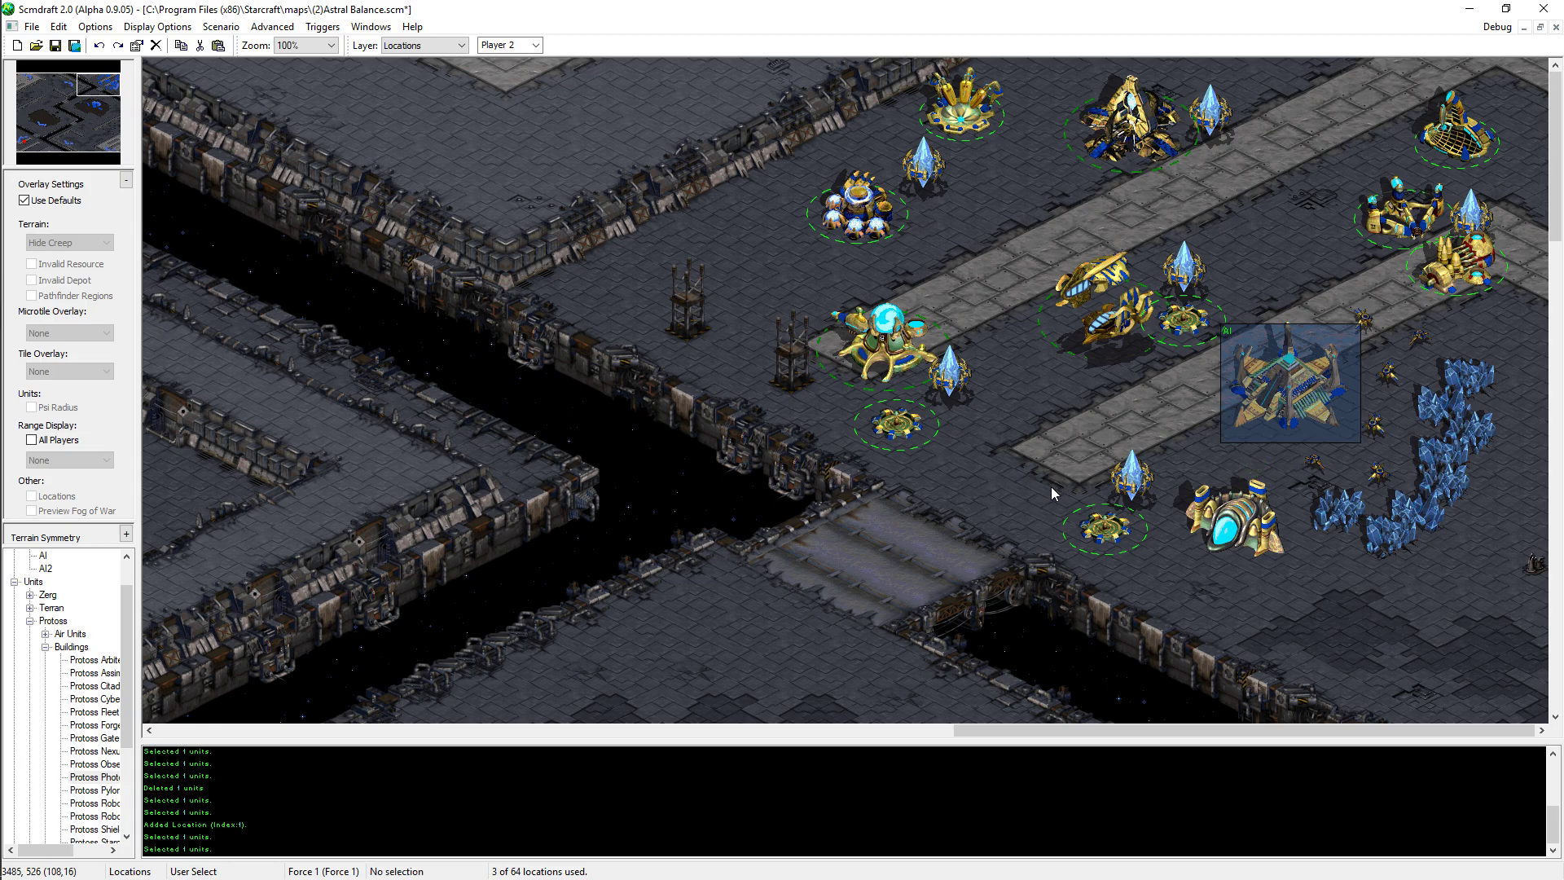
{"action": "key", "text": "alt+Tab"}
{"action": "key", "text": "alt+Tab"}
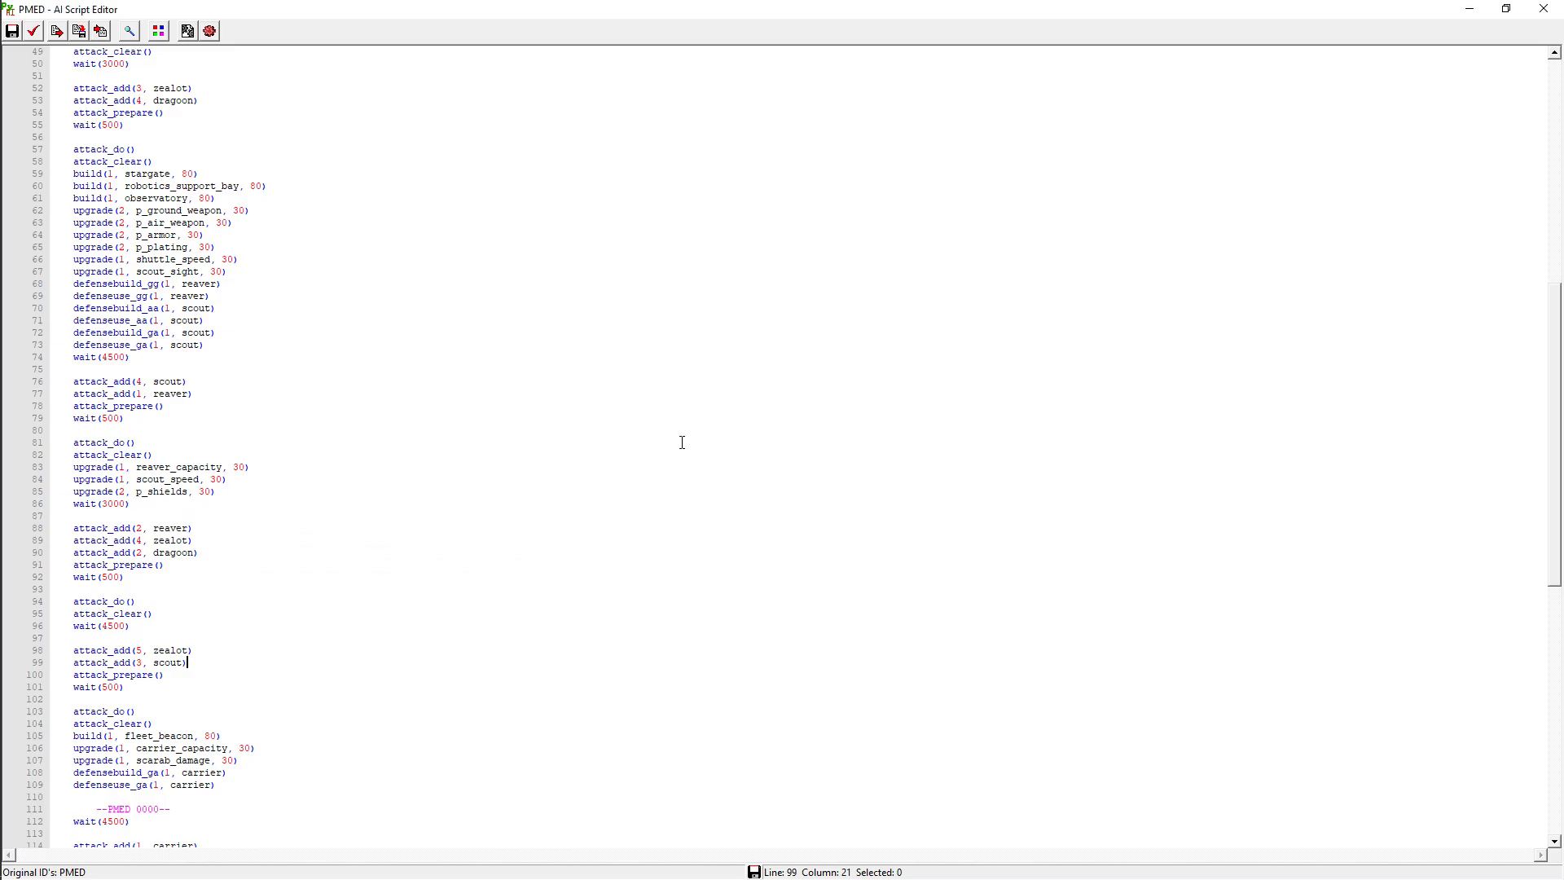
{"action": "scroll", "coordinate": [665, 462], "scroll_direction": "up", "scroll_amount": 7}
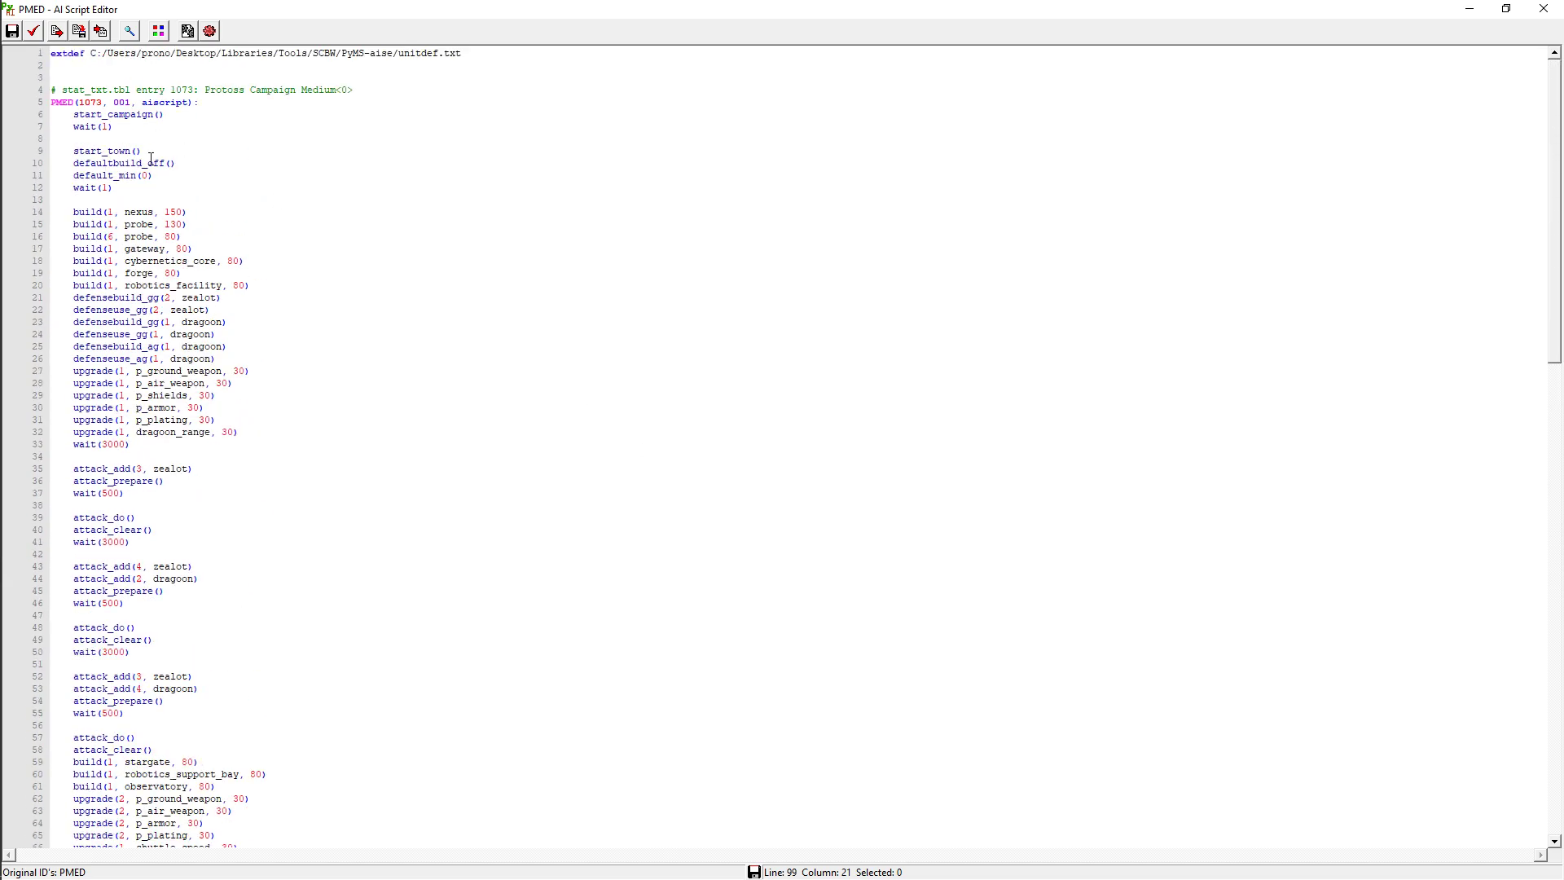
{"action": "left_click_drag", "start_coordinate": [148, 152], "coordinate": [47, 151]}
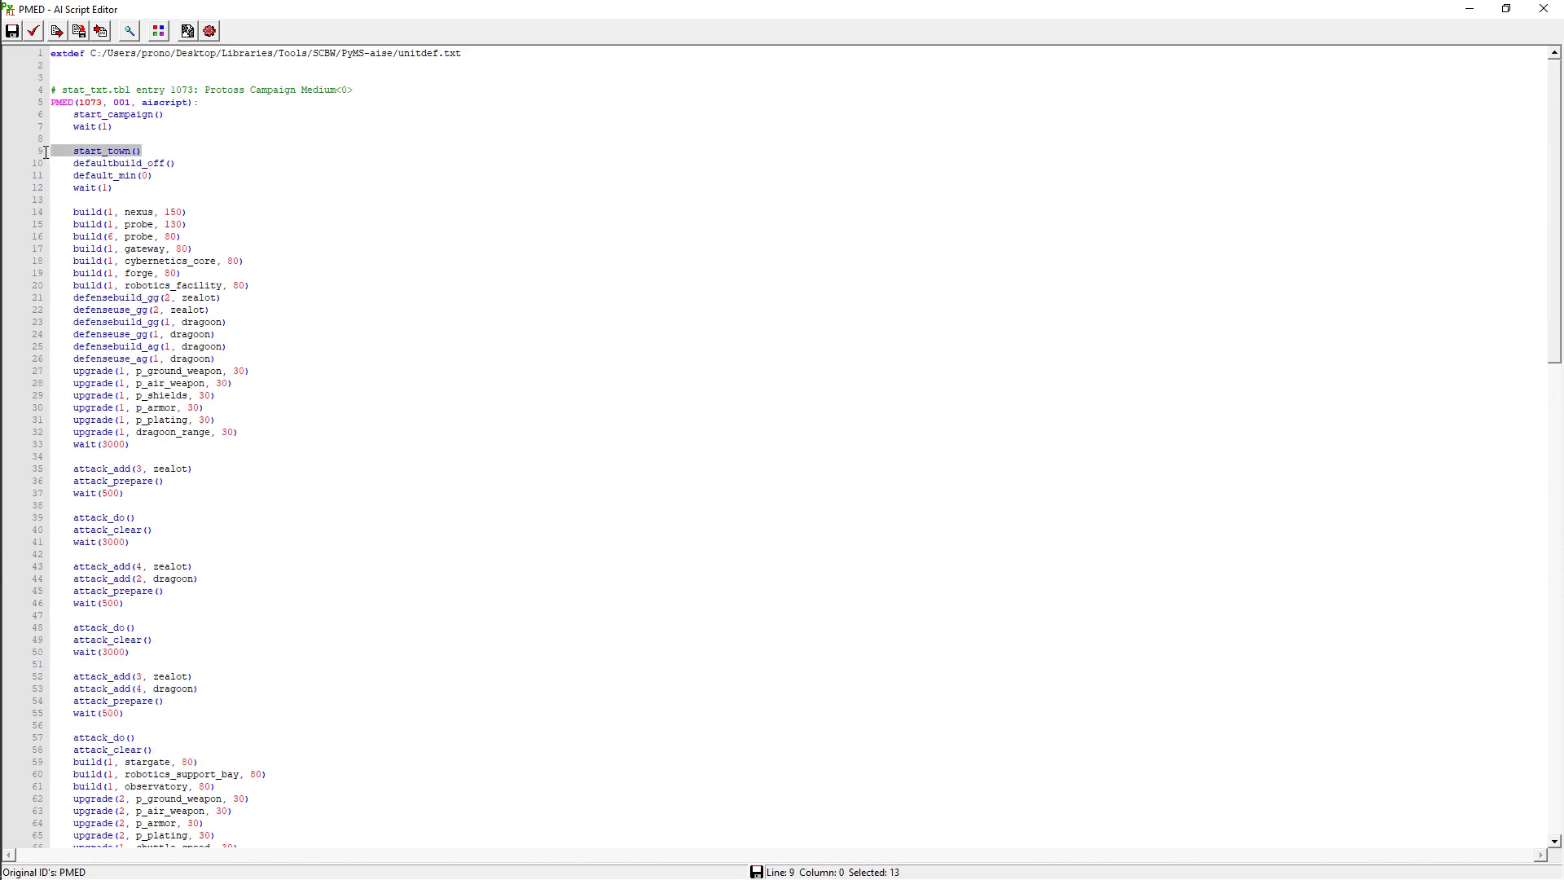
{"action": "left_click", "coordinate": [294, 189]}
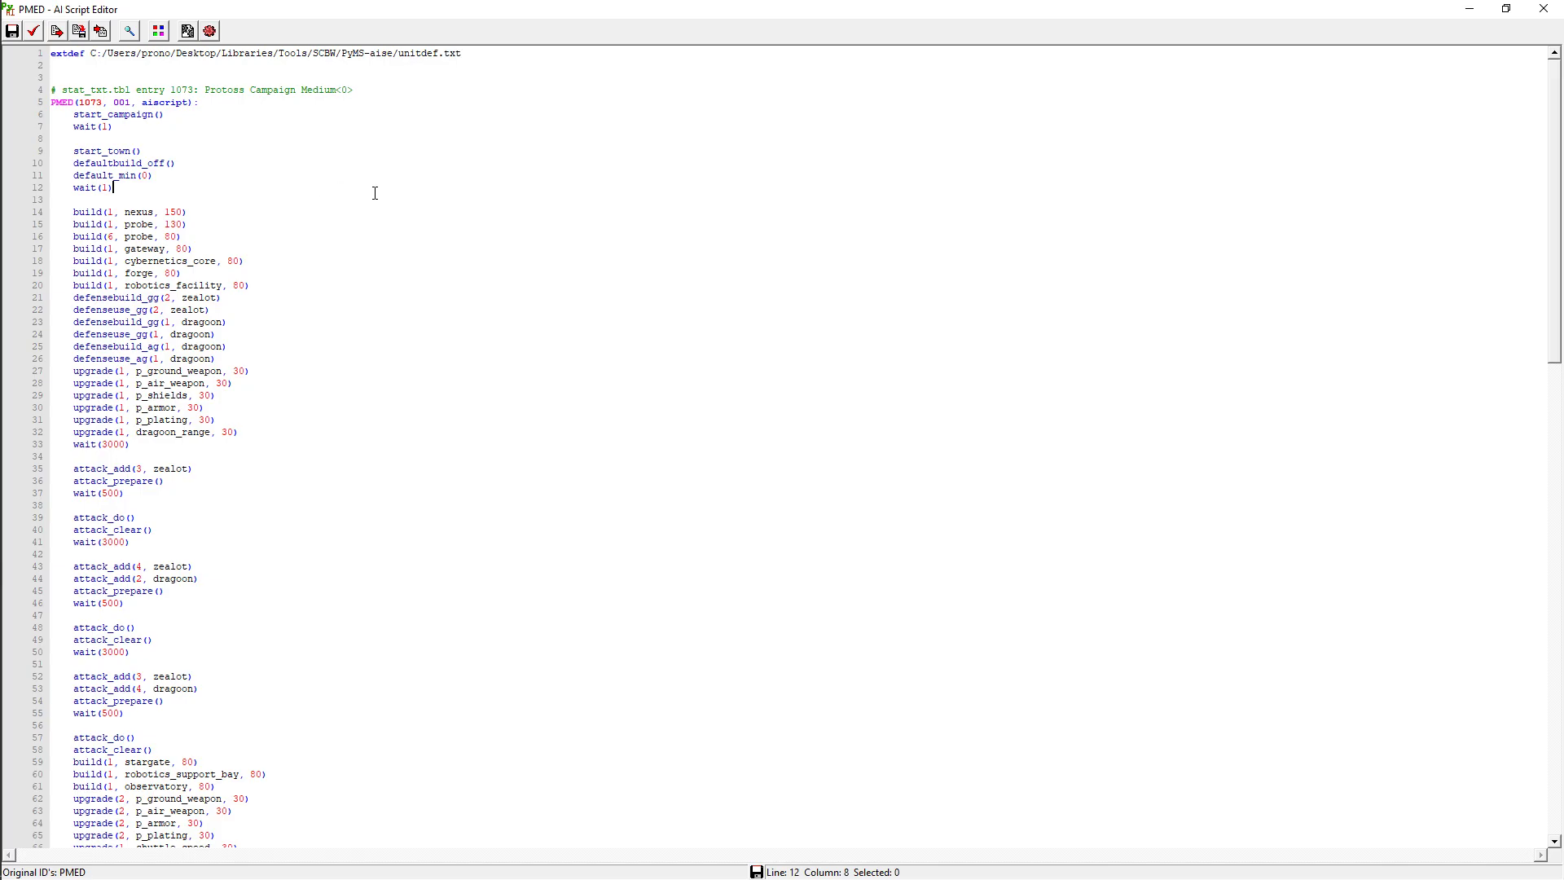
{"action": "key", "text": "alt+Tab"}
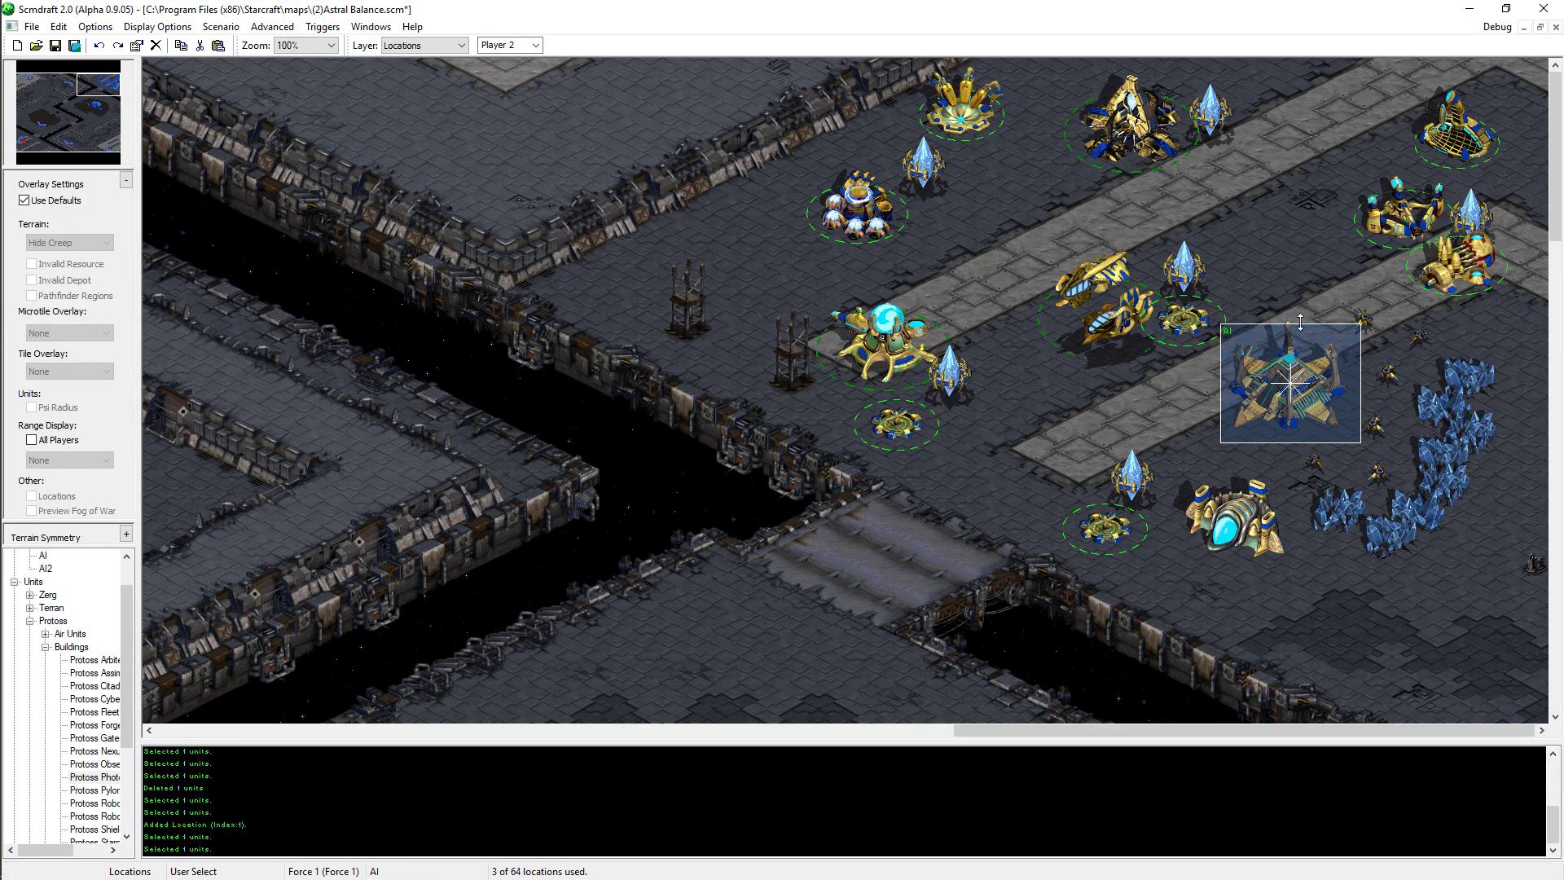
- Compare the AI location over the main Nexus with the larger AI2 location around the expansion Nexus
{"action": "left_click", "coordinate": [1214, 371]}
{"action": "key", "text": "Down"}
{"action": "key", "text": "Left"}
{"action": "key", "text": "Right"}
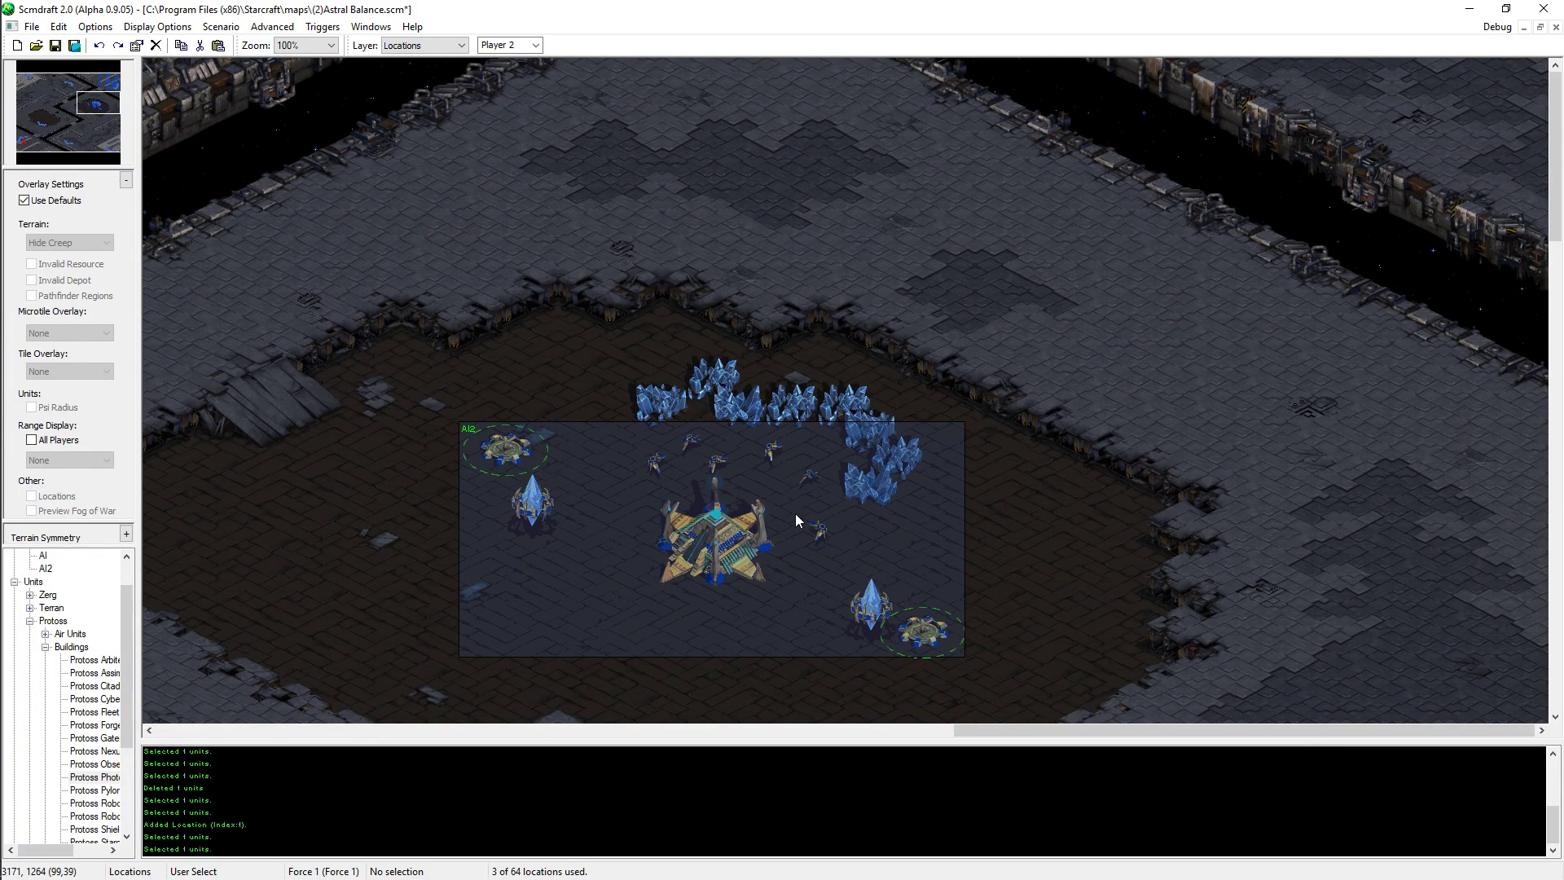
{"action": "left_click", "coordinate": [554, 526]}
{"action": "scroll", "coordinate": [902, 617], "scroll_direction": "up", "scroll_amount": 1}
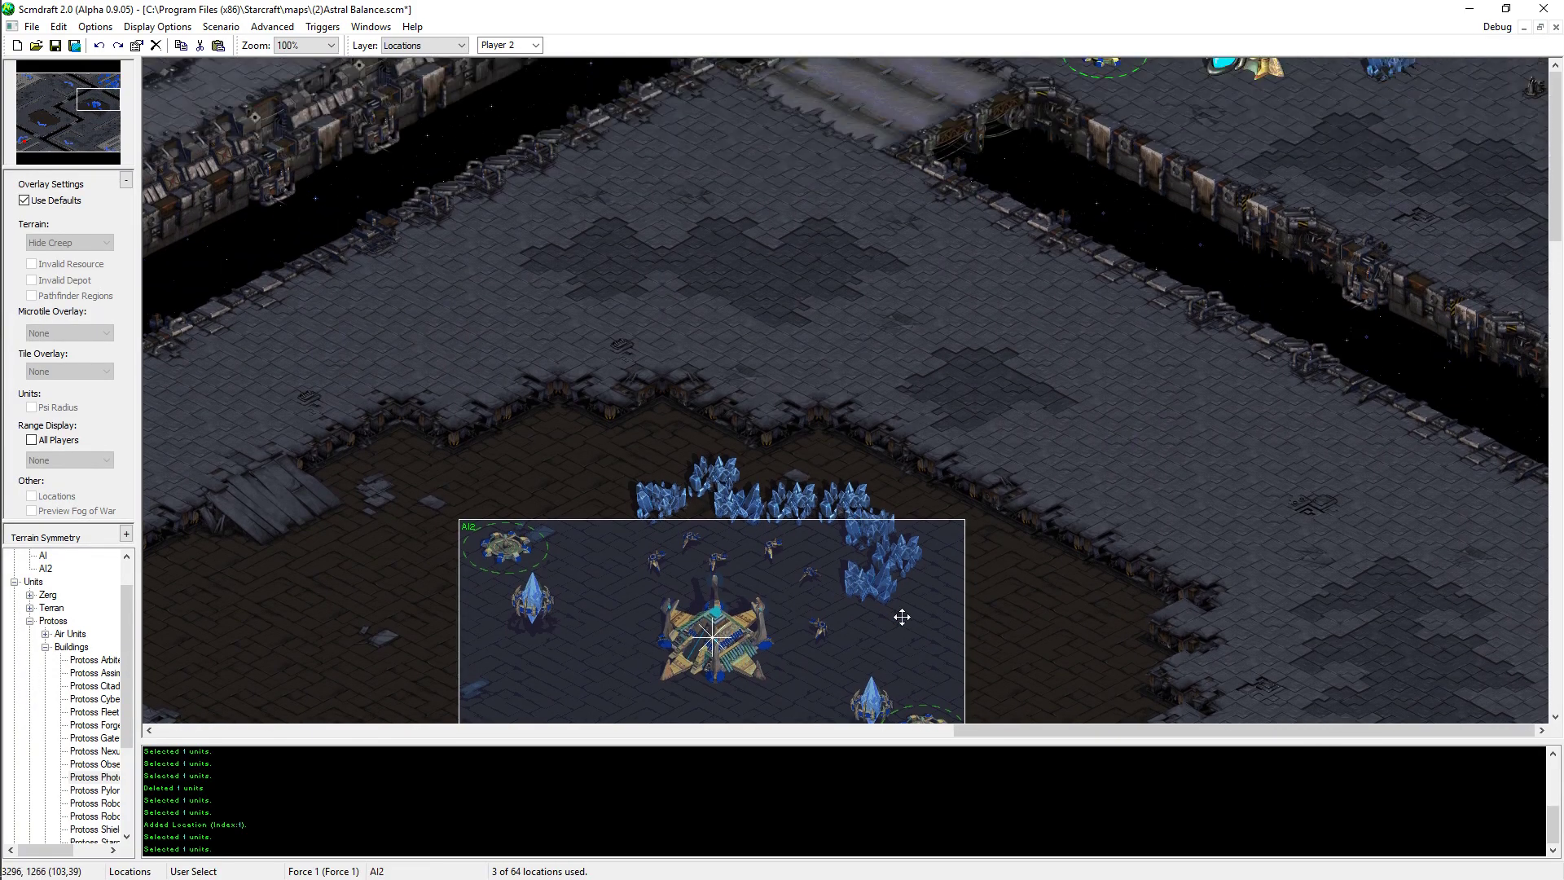
{"action": "key", "text": "Up"}
{"action": "left_click", "coordinate": [1302, 322]}
{"action": "key", "text": "Down"}
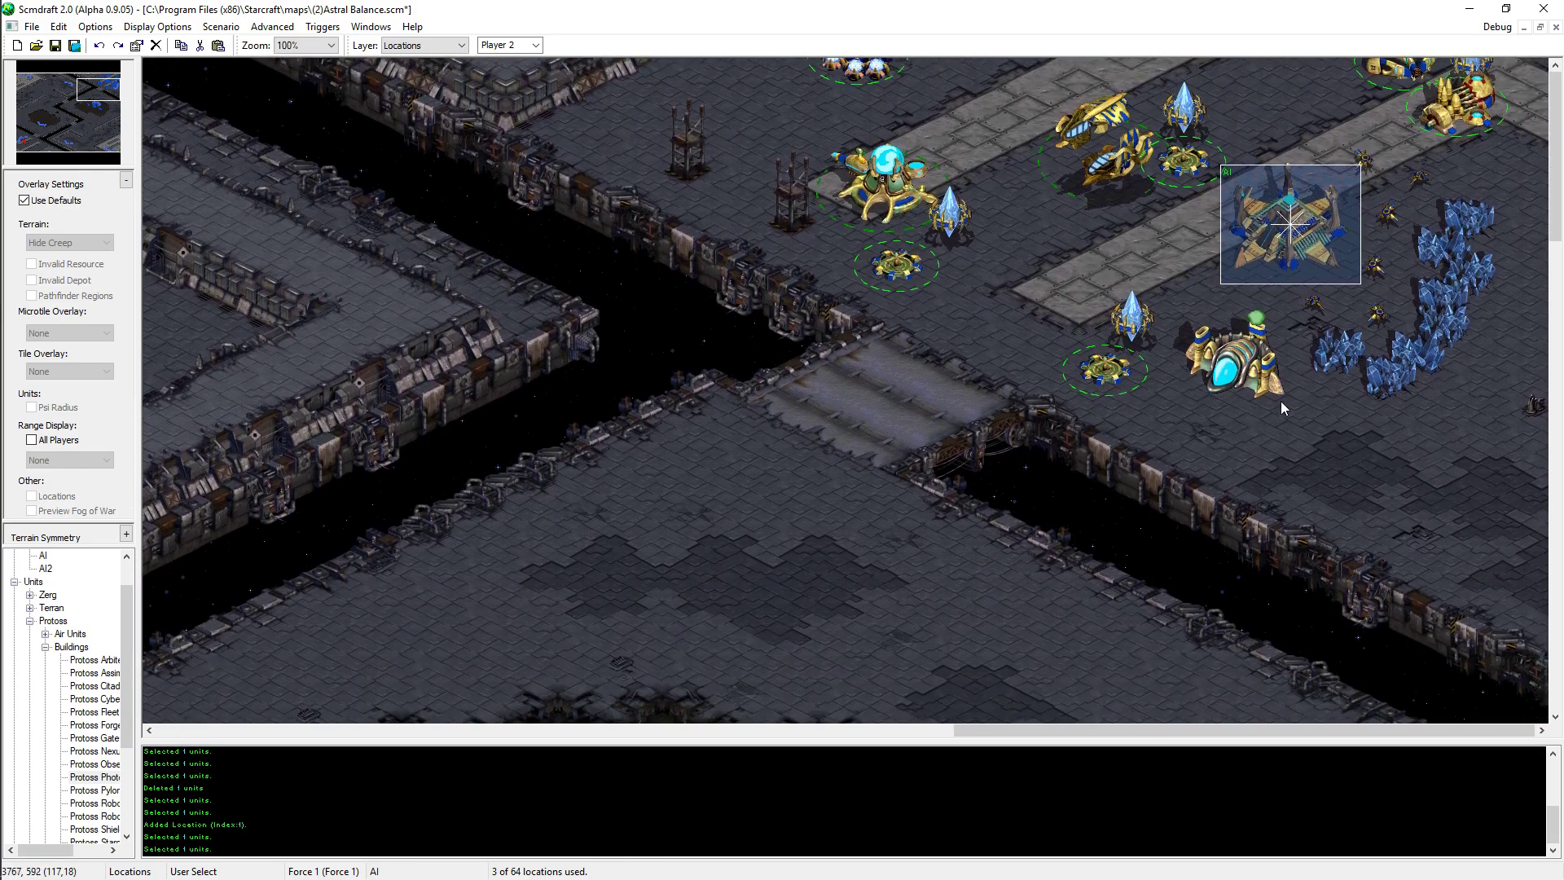
{"action": "scroll", "coordinate": [1281, 401], "scroll_direction": "down", "scroll_amount": 5}
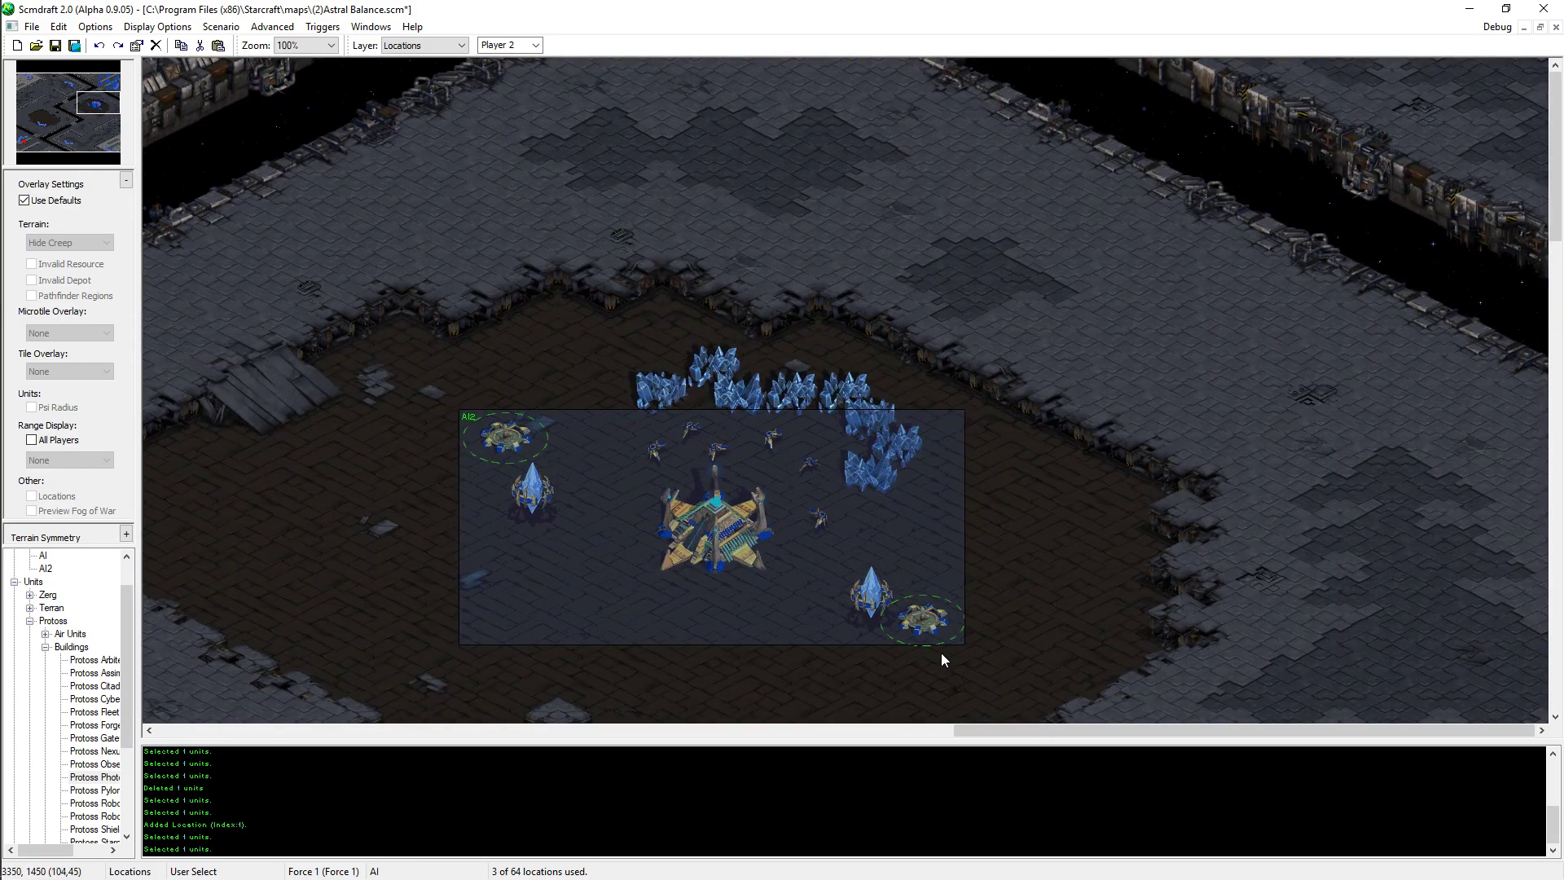
{"action": "scroll", "coordinate": [941, 653], "scroll_direction": "up", "scroll_amount": 6}
{"action": "scroll", "coordinate": [1507, 332], "scroll_direction": "down", "scroll_amount": 5}
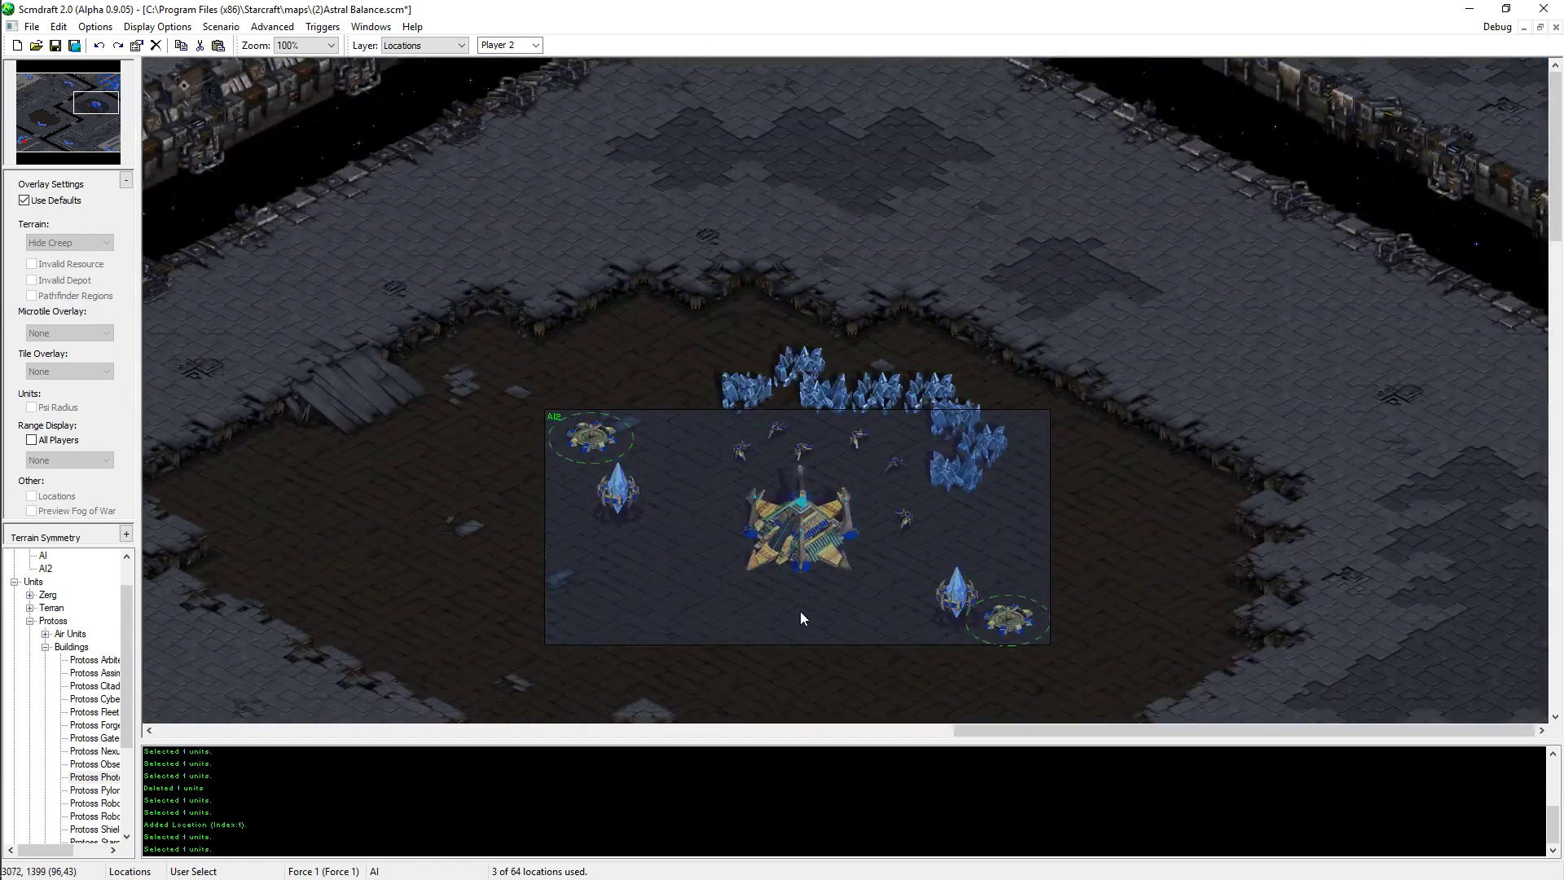
- Examine the area covered by AI2 at the expansion and its distance from the main base's AI location
{"action": "left_click", "coordinate": [805, 554]}
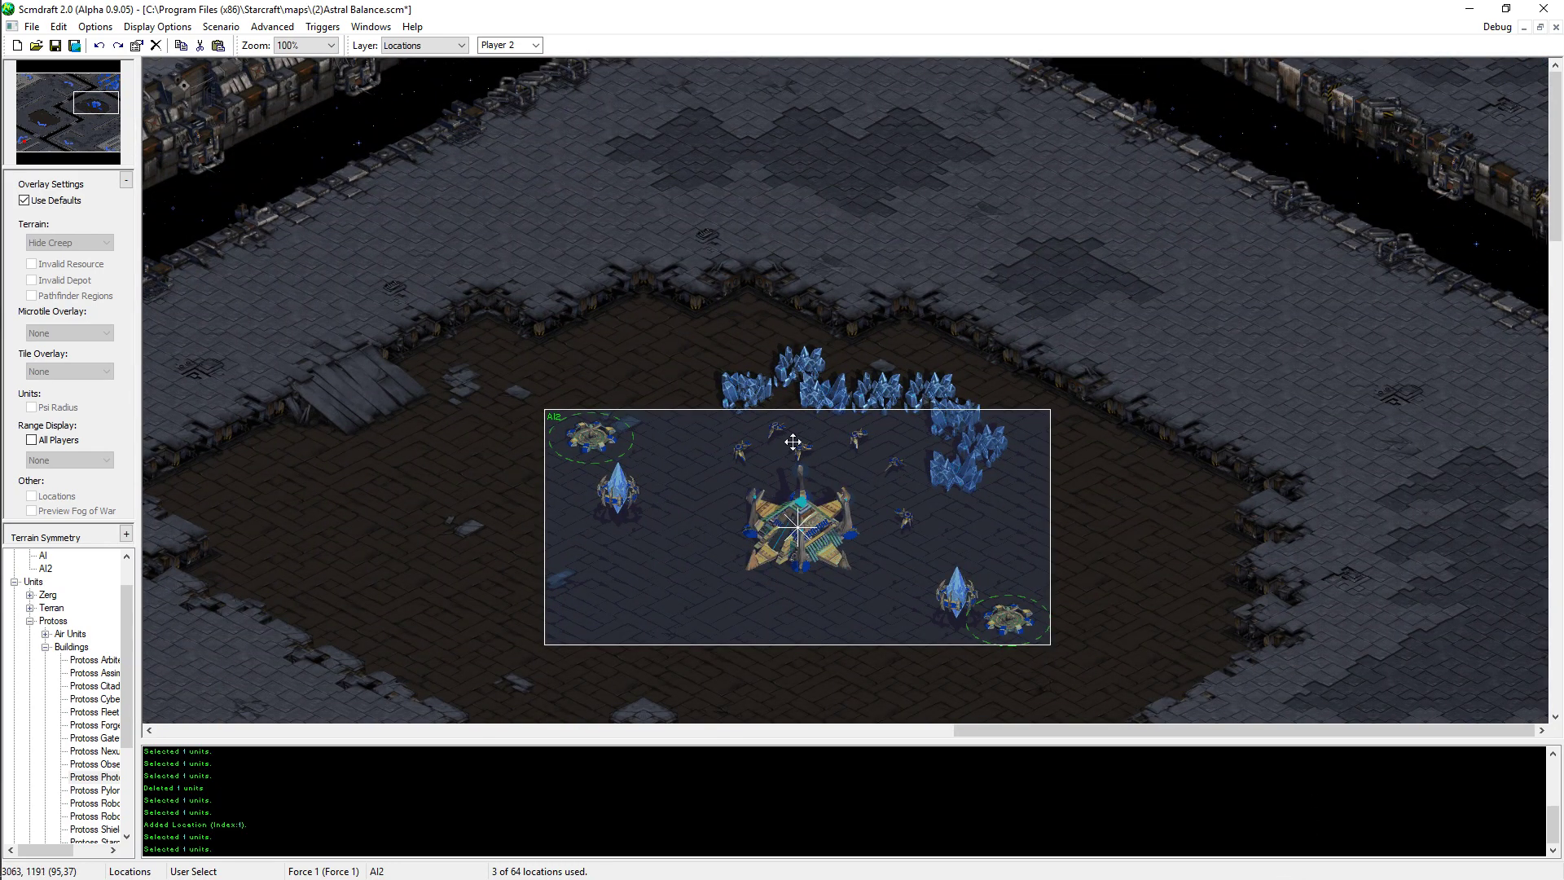
{"action": "left_click", "coordinate": [872, 332]}
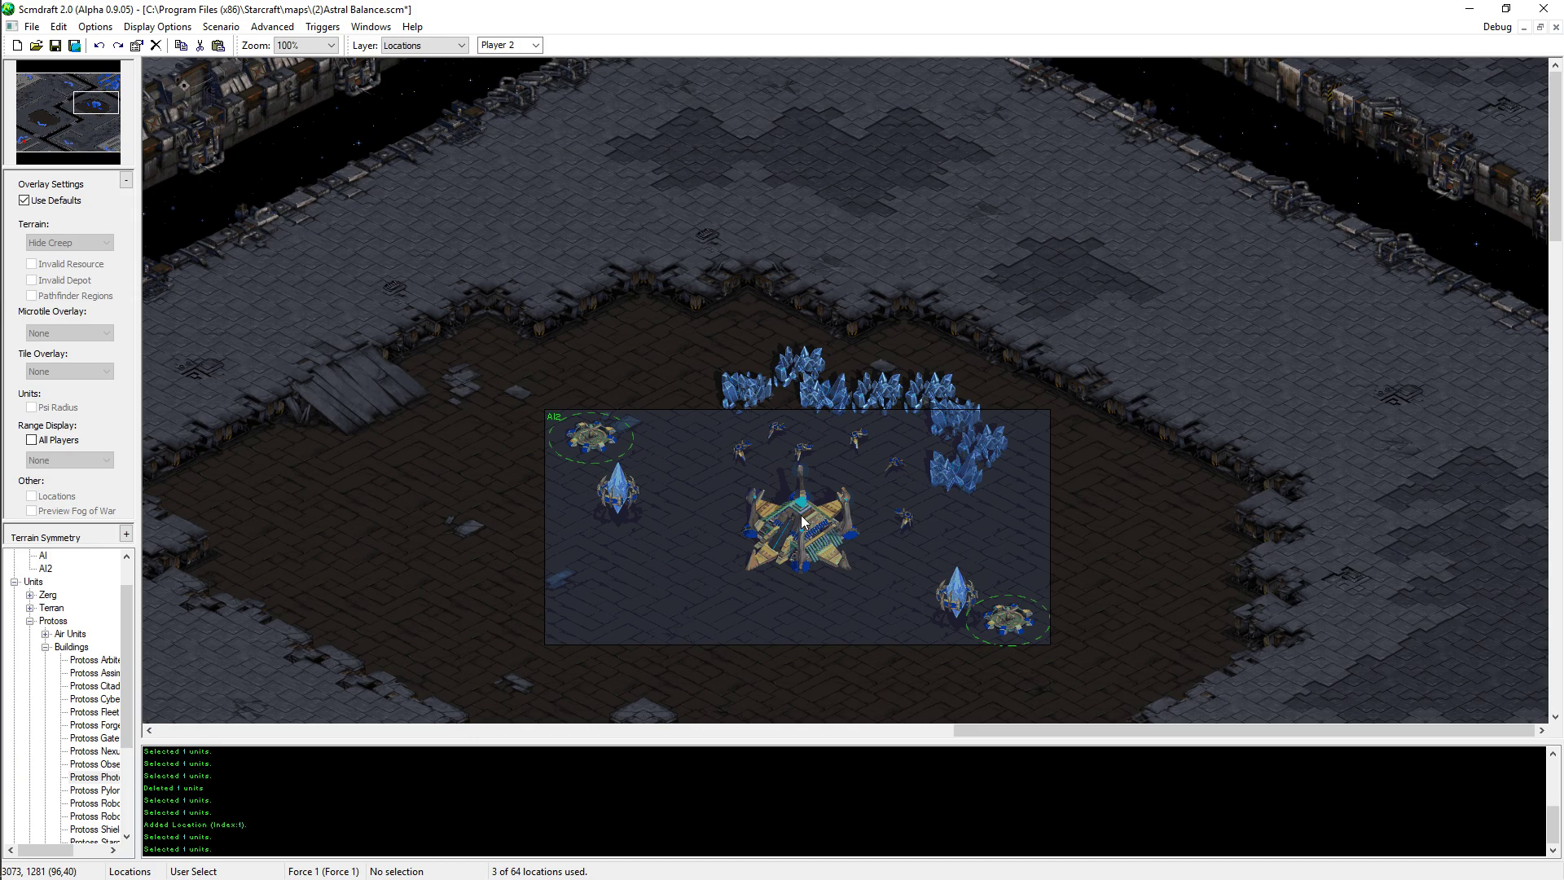
{"action": "middle_click_drag", "start_coordinate": [801, 514], "coordinate": [986, 500]}
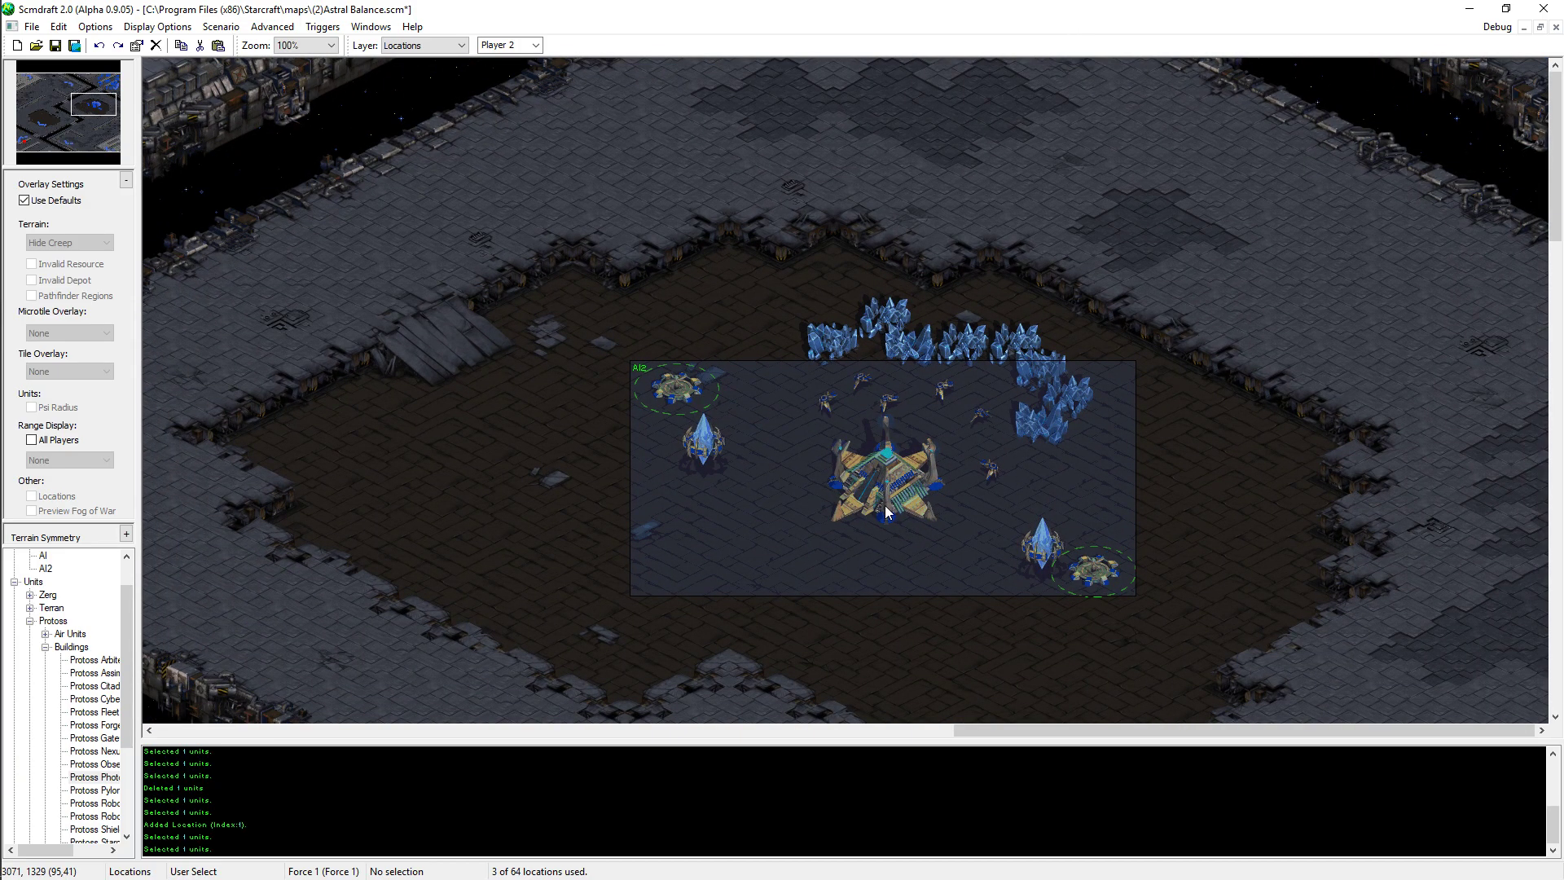
{"action": "middle_click_drag", "start_coordinate": [862, 515], "coordinate": [1290, 333]}
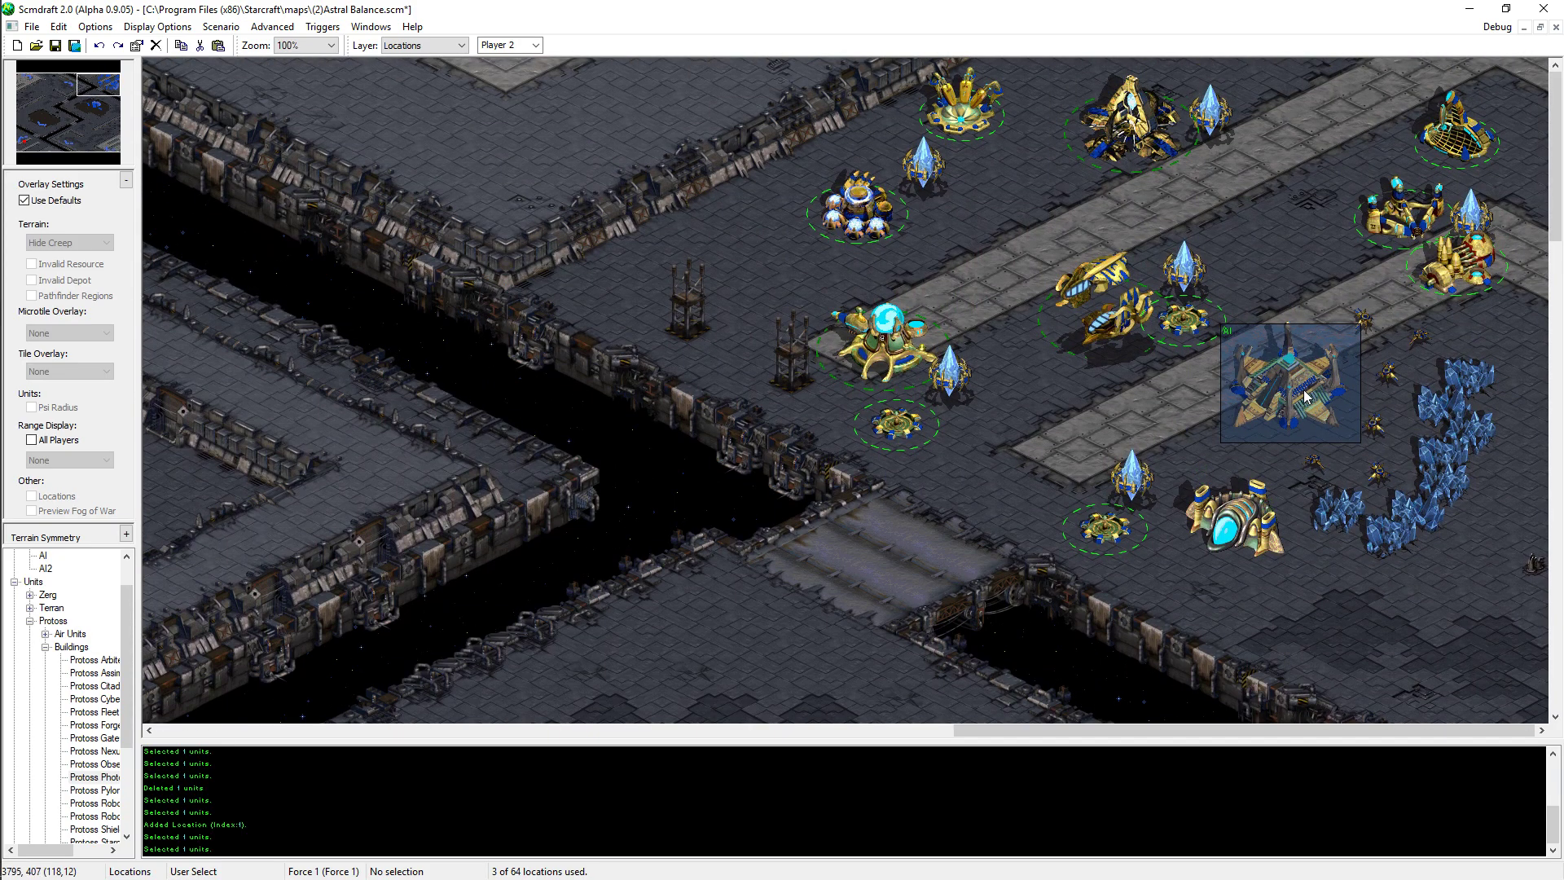
{"action": "scroll", "coordinate": [1212, 465], "scroll_direction": "down", "scroll_amount": 5}
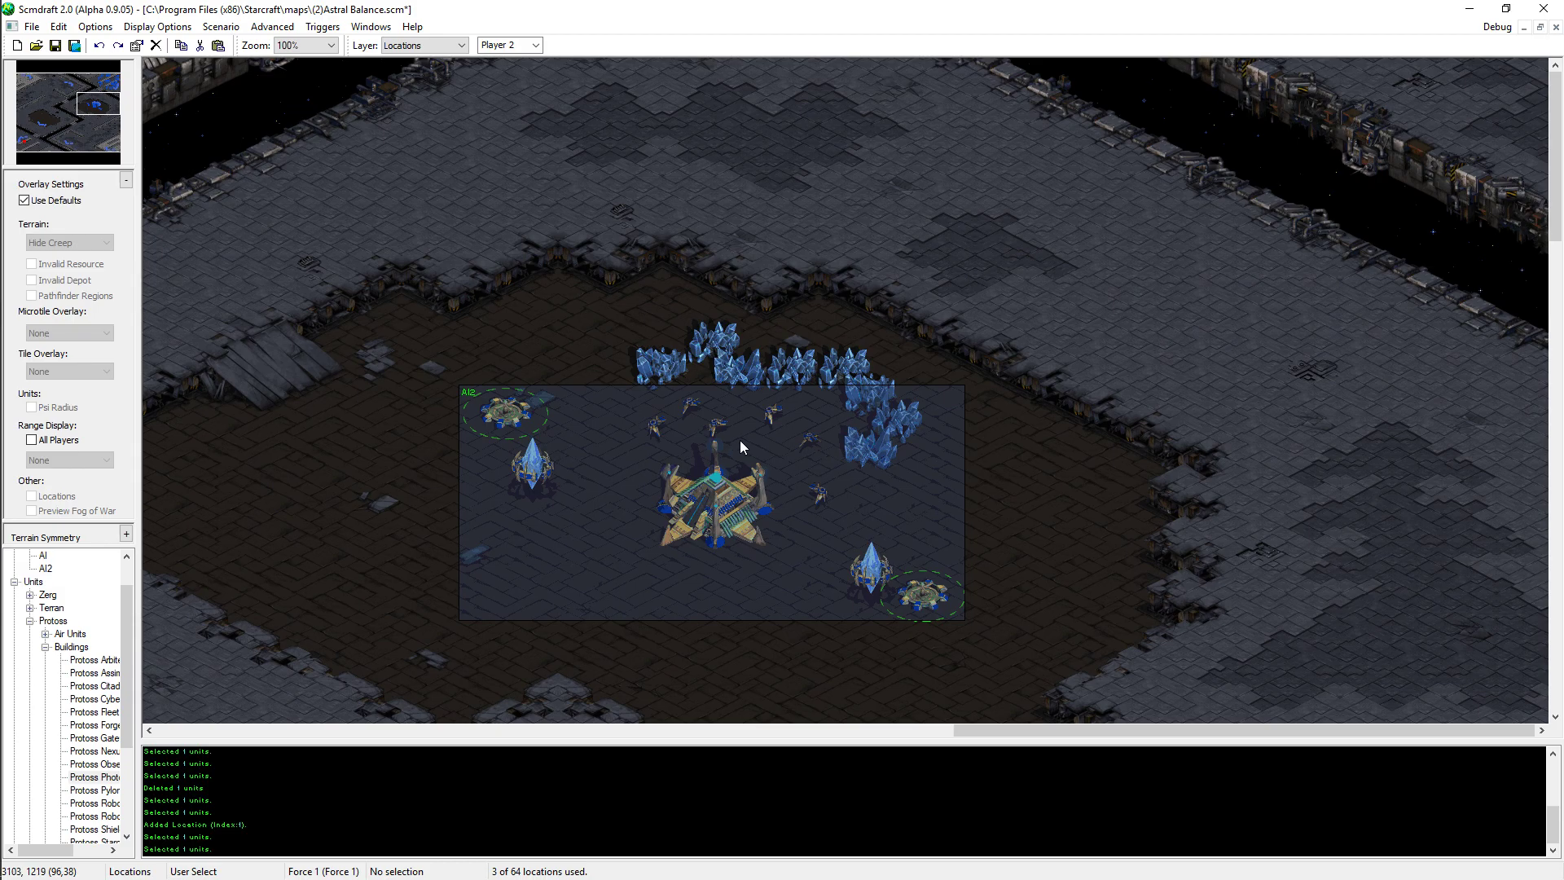
{"action": "scroll", "coordinate": [739, 439], "scroll_direction": "up", "scroll_amount": 5}
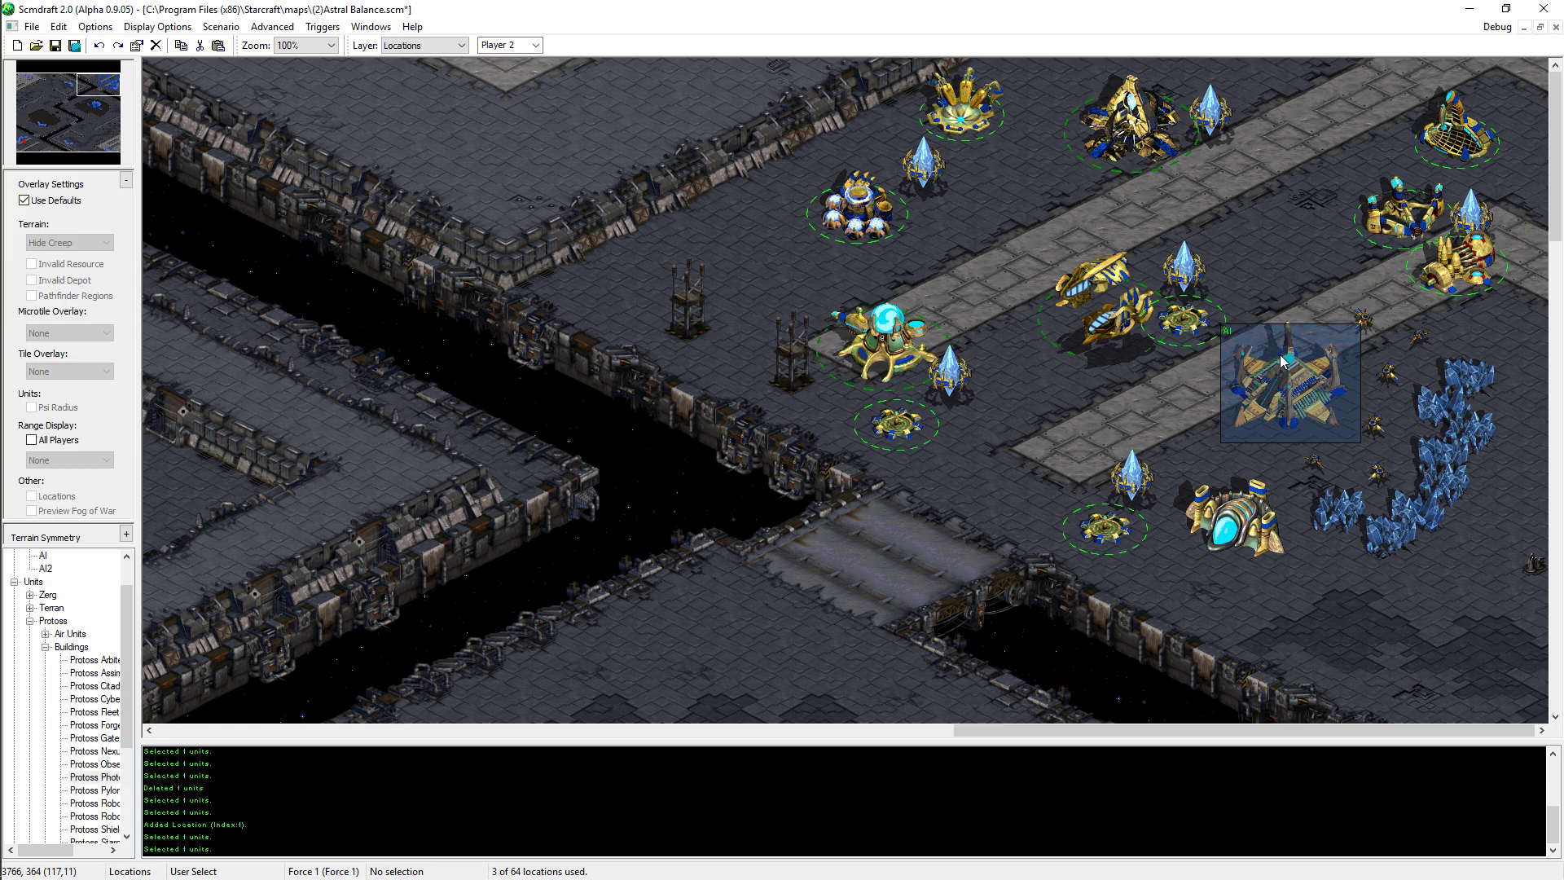
{"action": "scroll", "coordinate": [1273, 454], "scroll_direction": "down", "scroll_amount": 5}
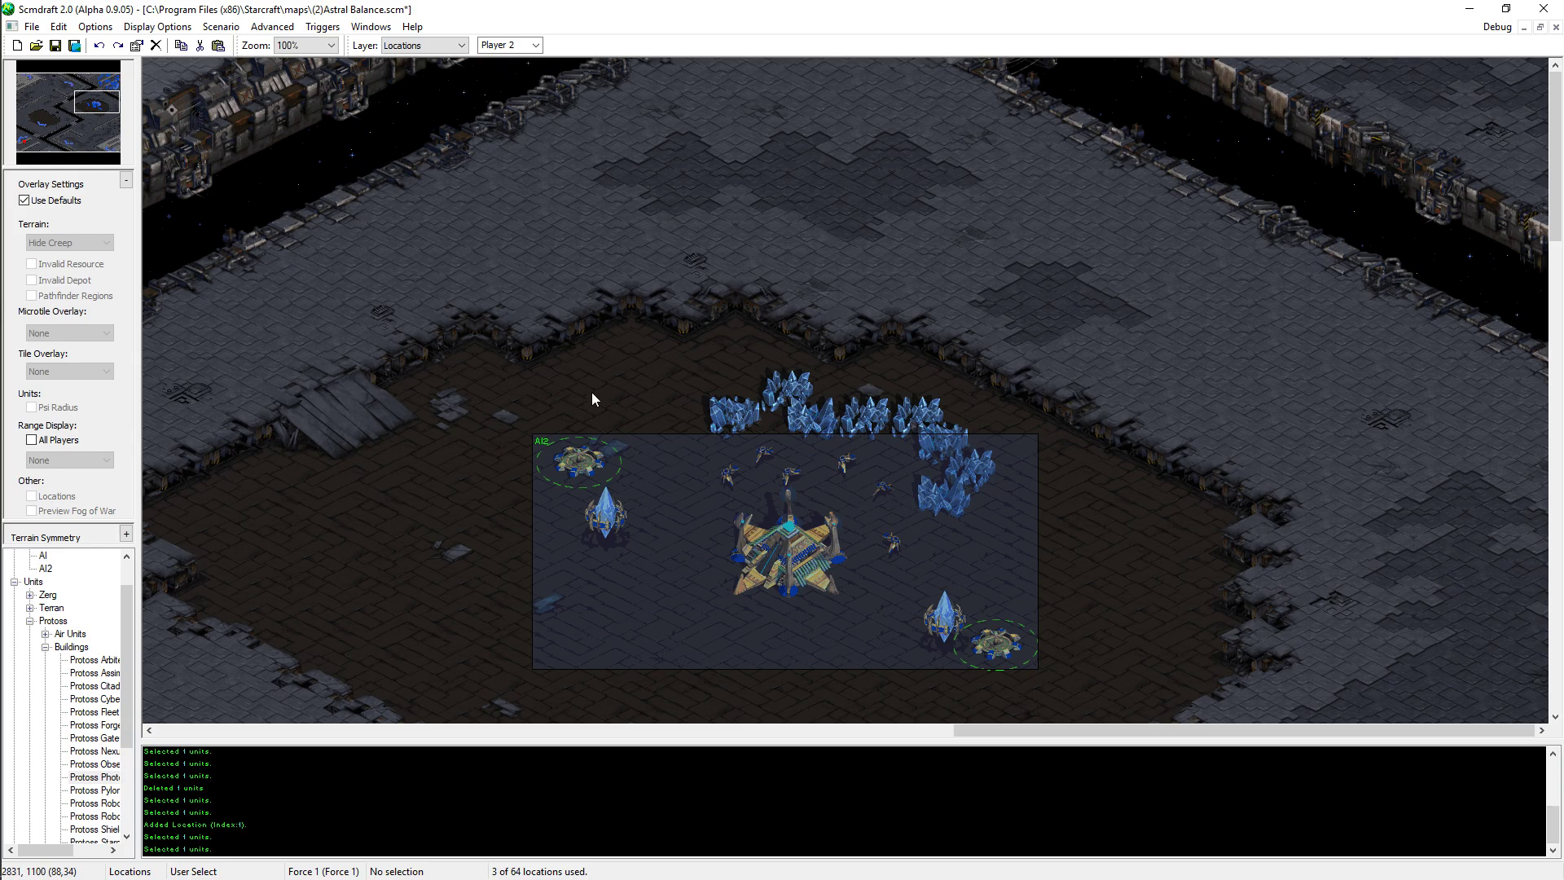
{"action": "scroll", "coordinate": [594, 394], "scroll_direction": "up", "scroll_amount": 5}
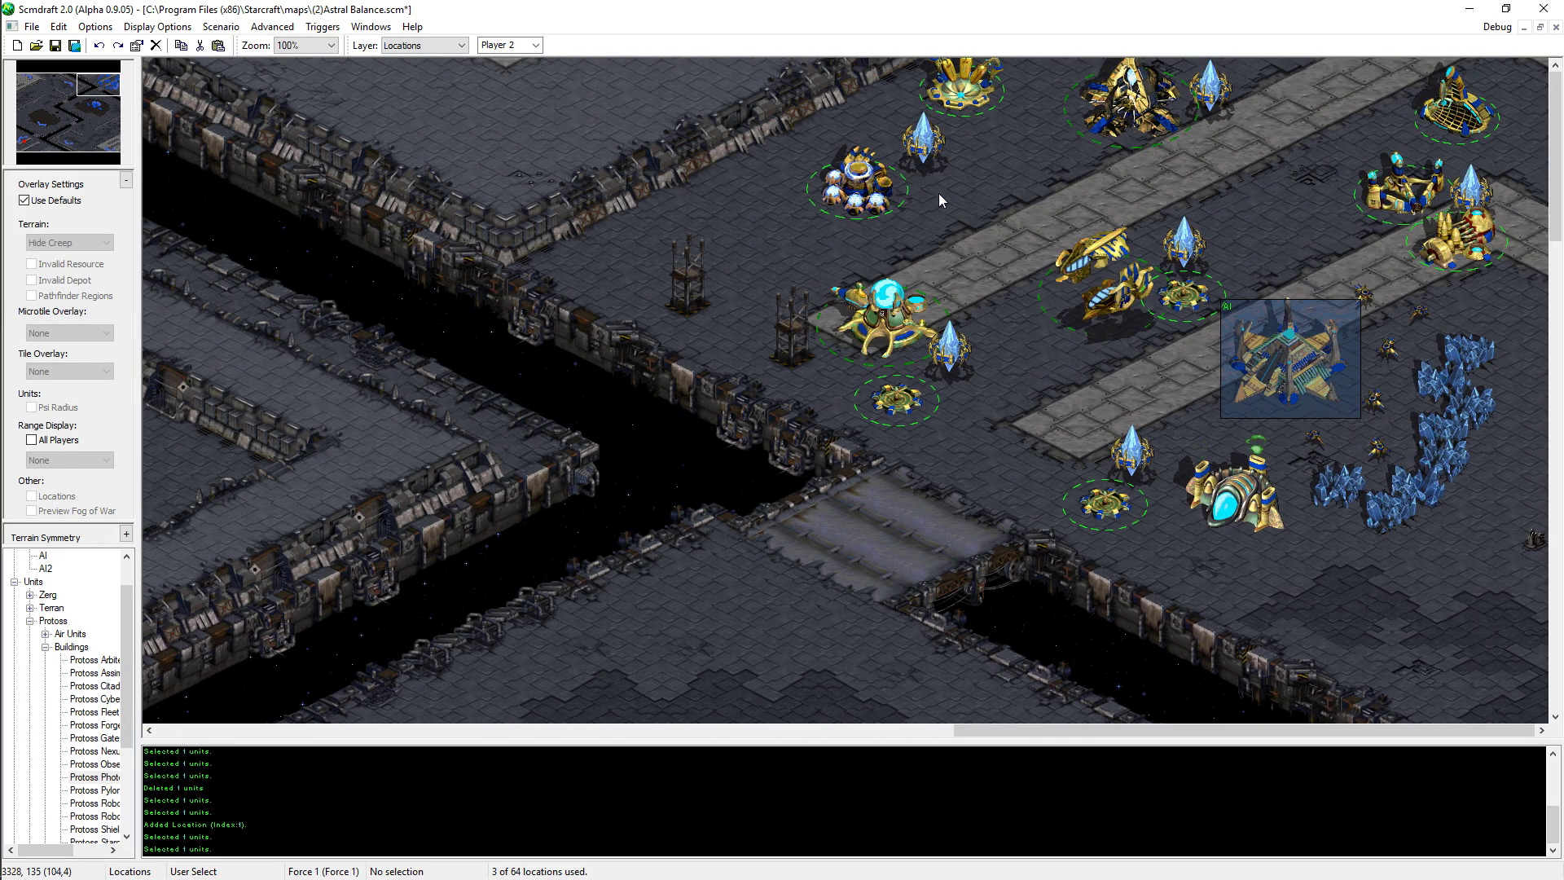
{"action": "scroll", "coordinate": [1257, 448], "scroll_direction": "up", "scroll_amount": 1}
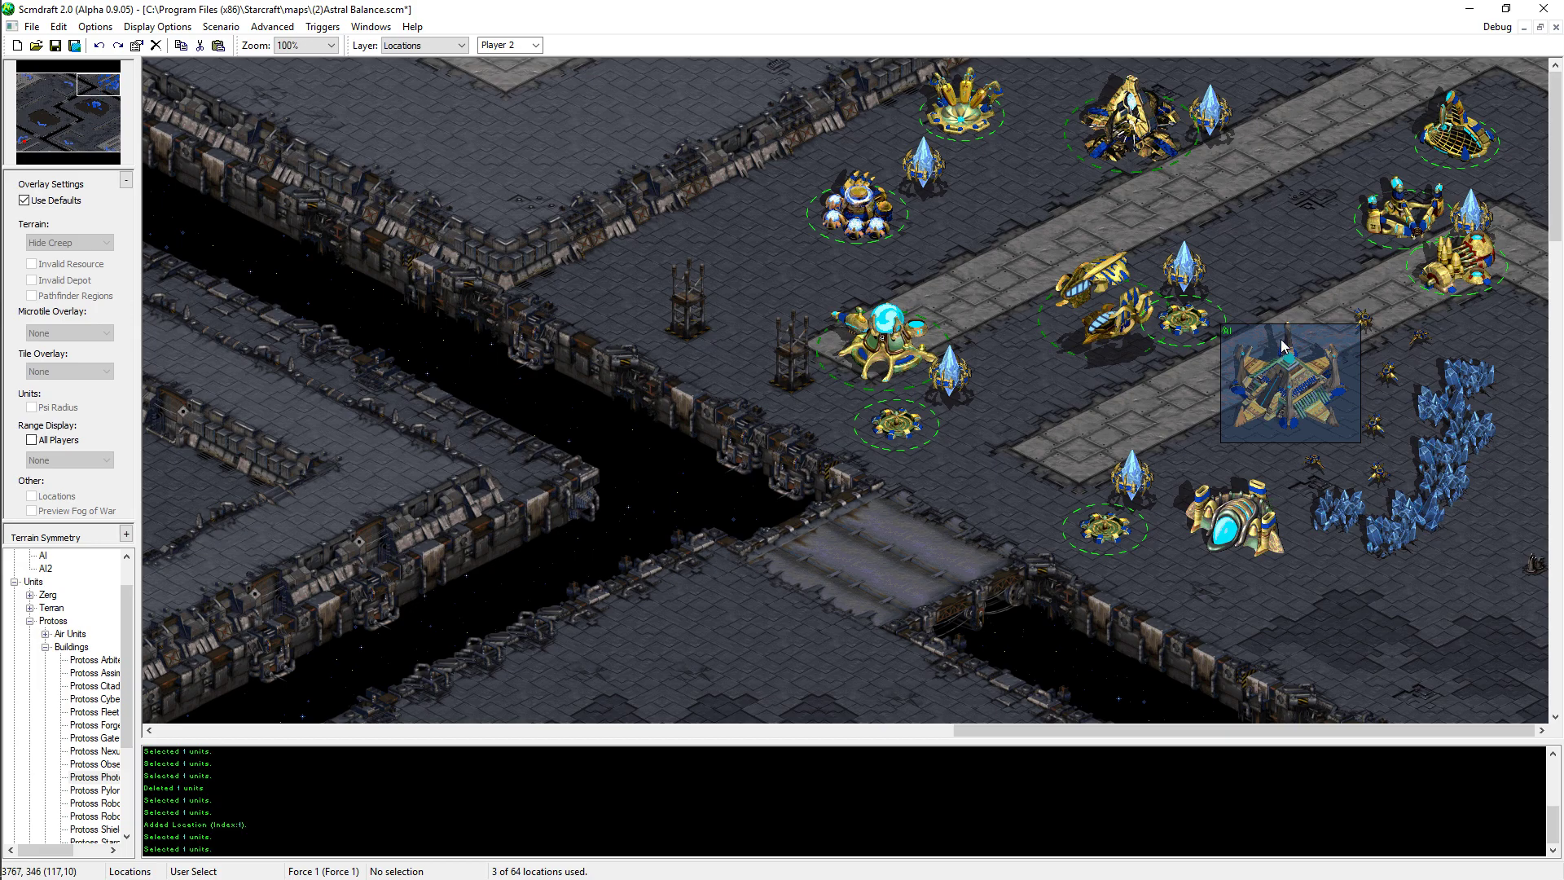
{"action": "scroll", "coordinate": [1124, 342], "scroll_direction": "down", "scroll_amount": 8}
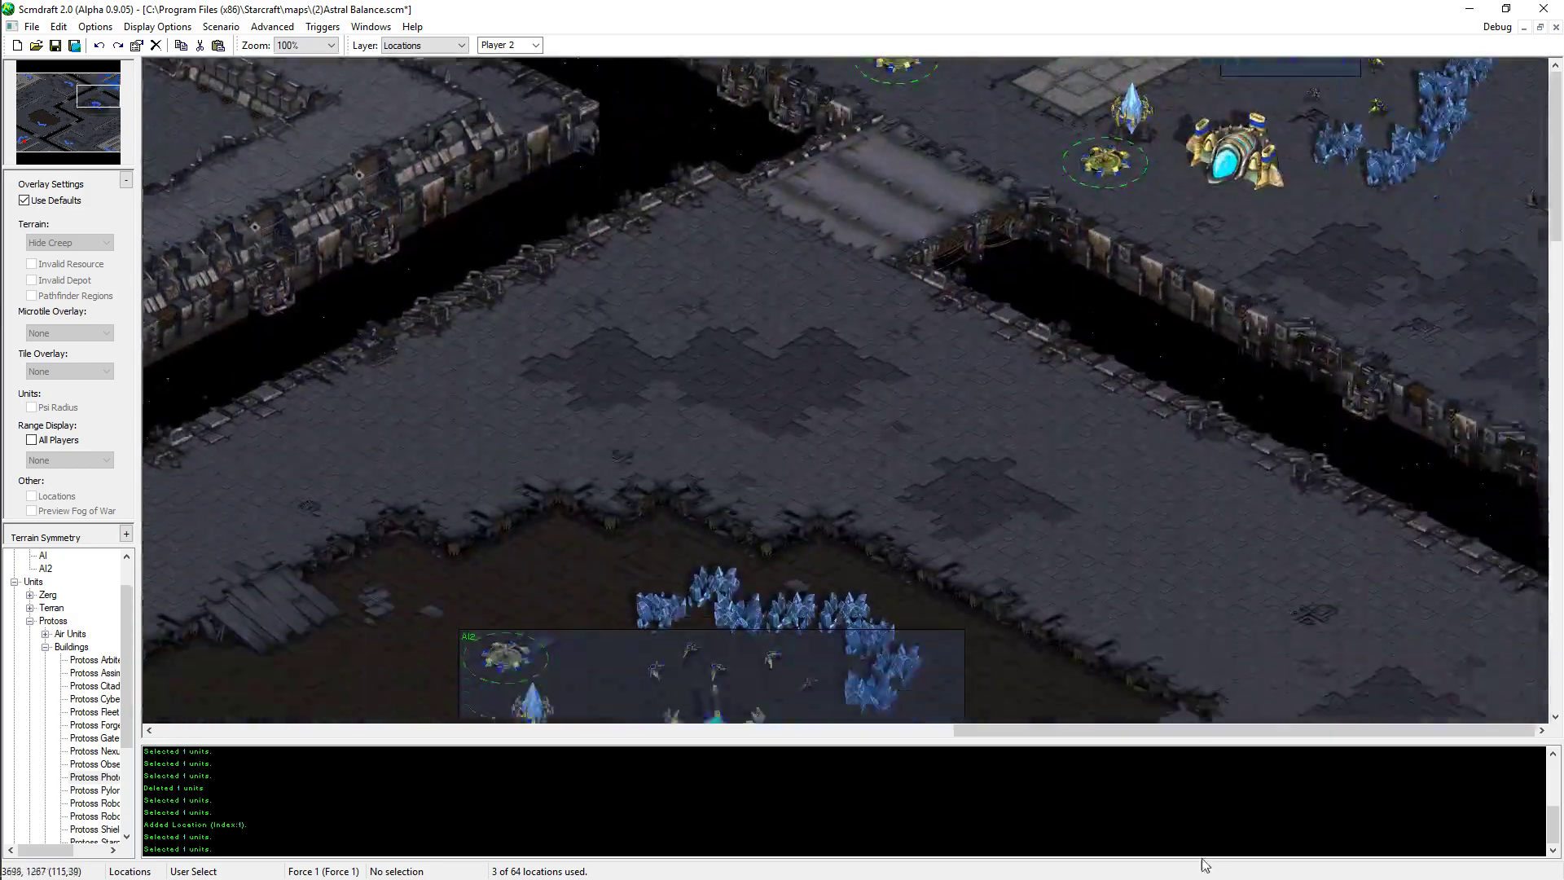
- Select the AI2 location, disable the default overlay settings and display the pathfinder regions
{"action": "left_click", "coordinate": [694, 452]}
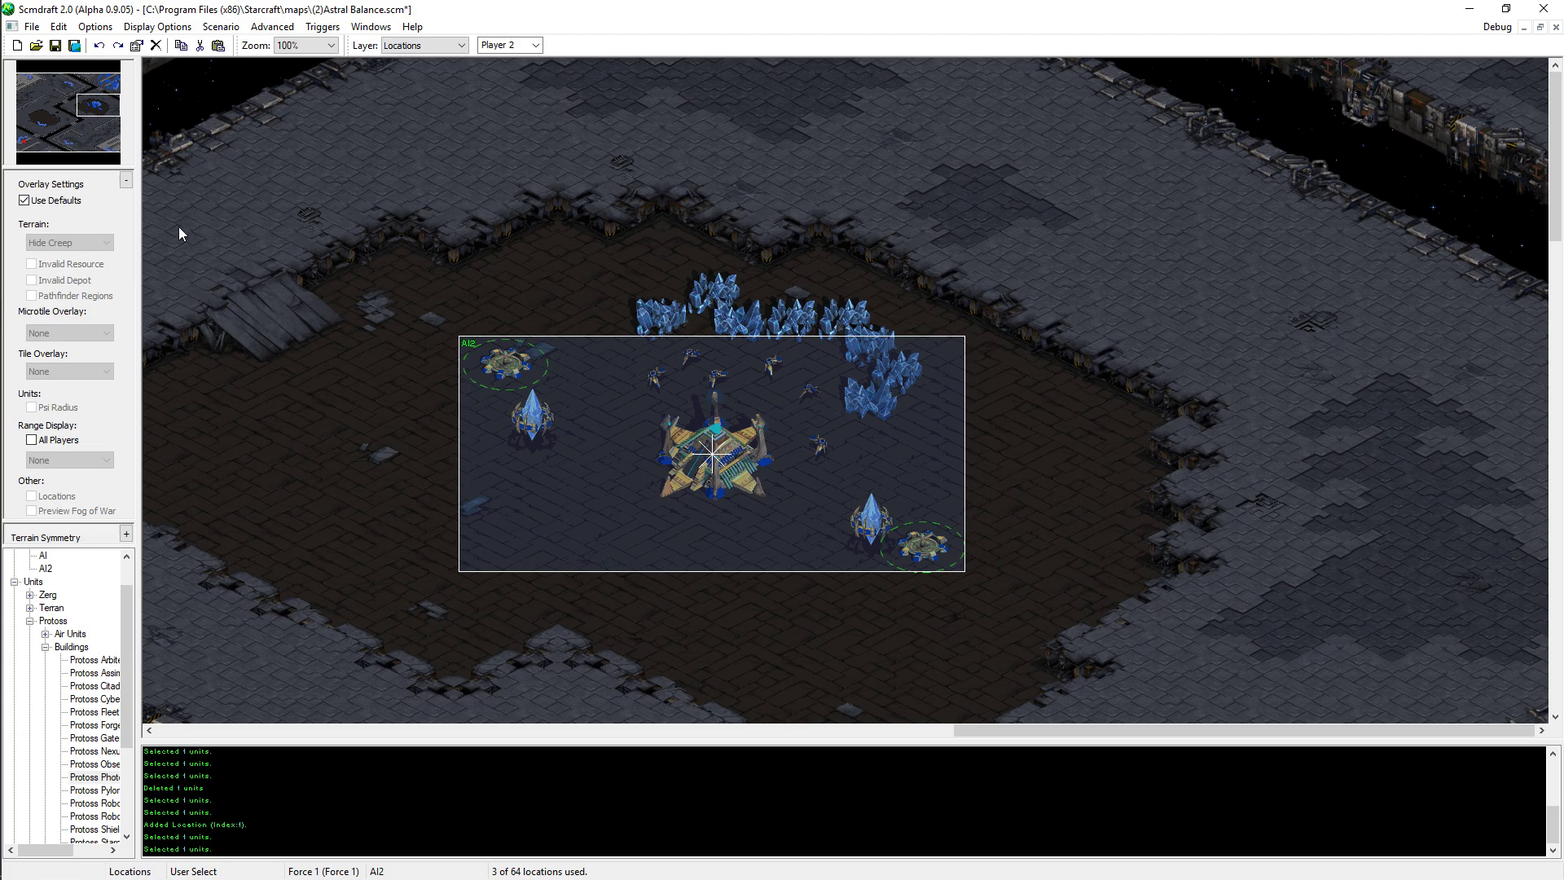
{"action": "left_click", "coordinate": [49, 202]}
{"action": "left_click", "coordinate": [33, 295]}
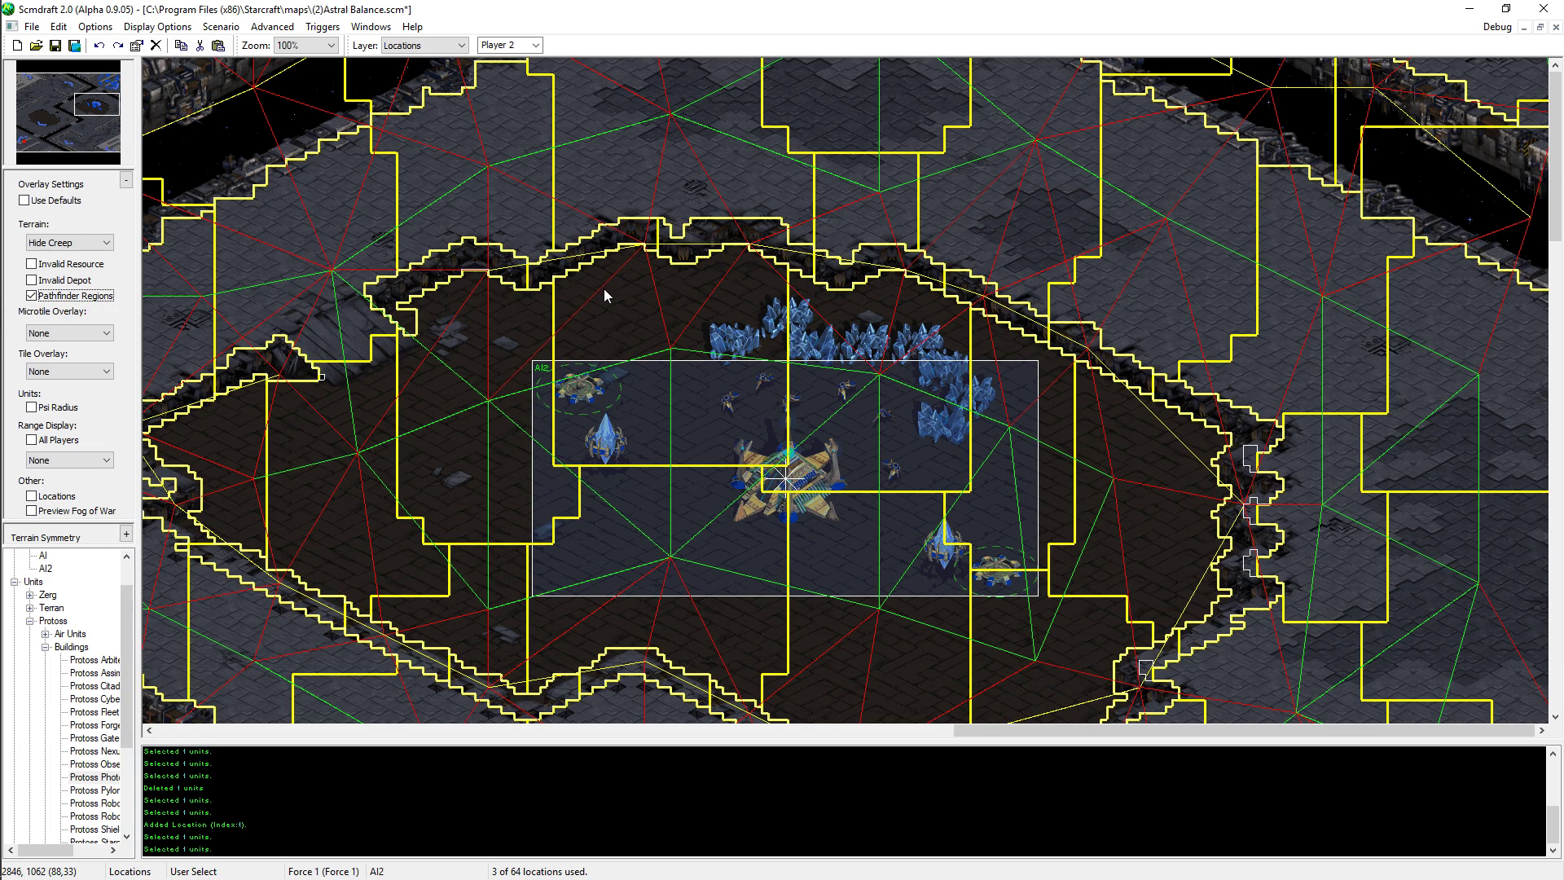
{"action": "left_click", "coordinate": [702, 354]}
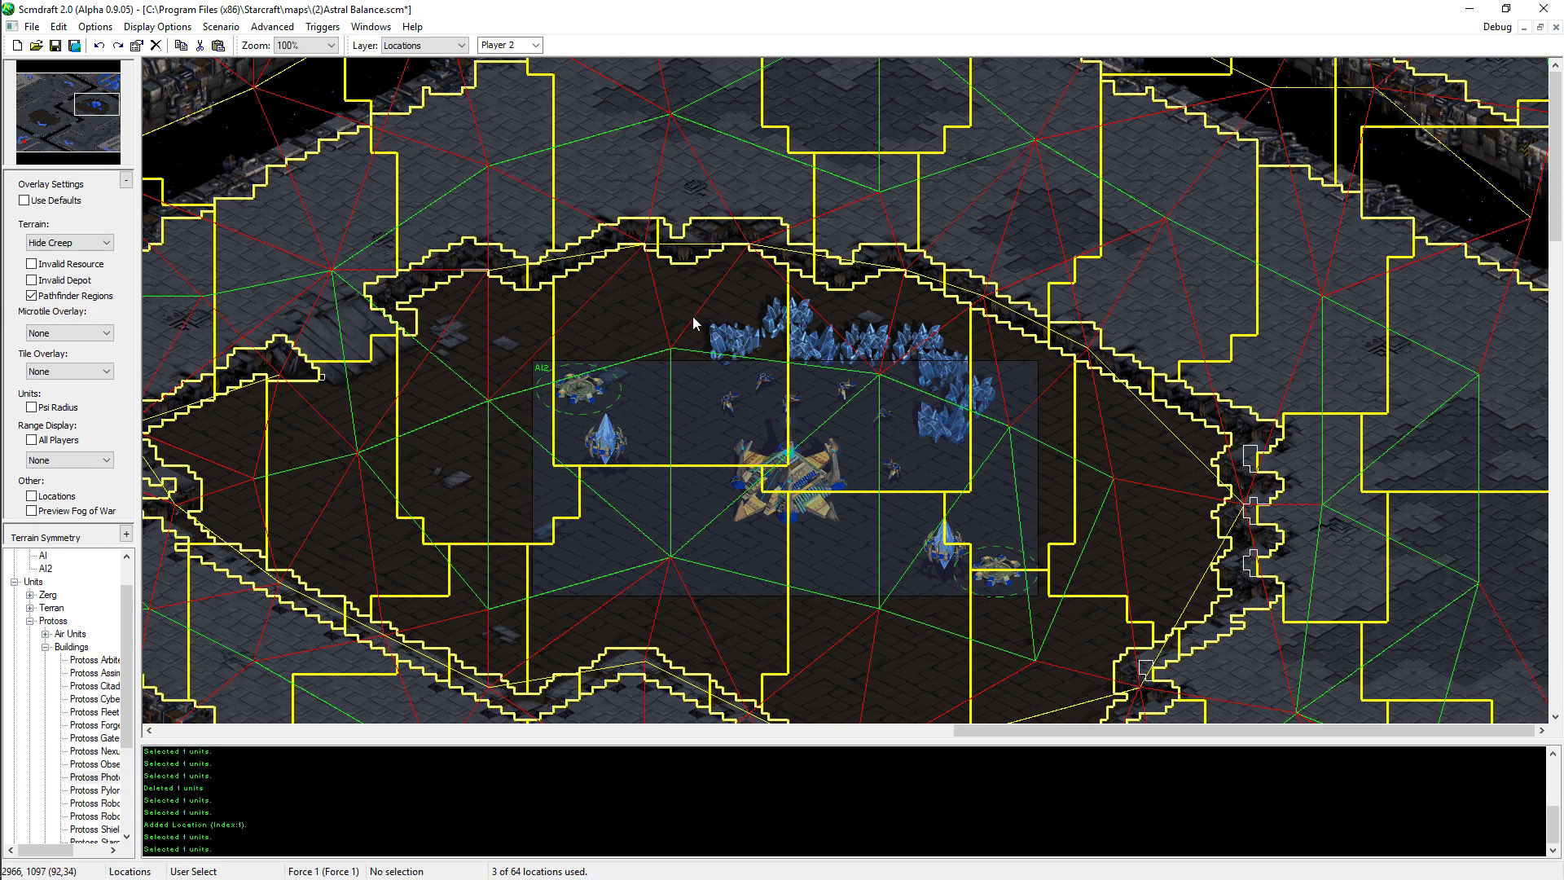
{"action": "left_click_drag", "start_coordinate": [582, 296], "coordinate": [766, 461]}
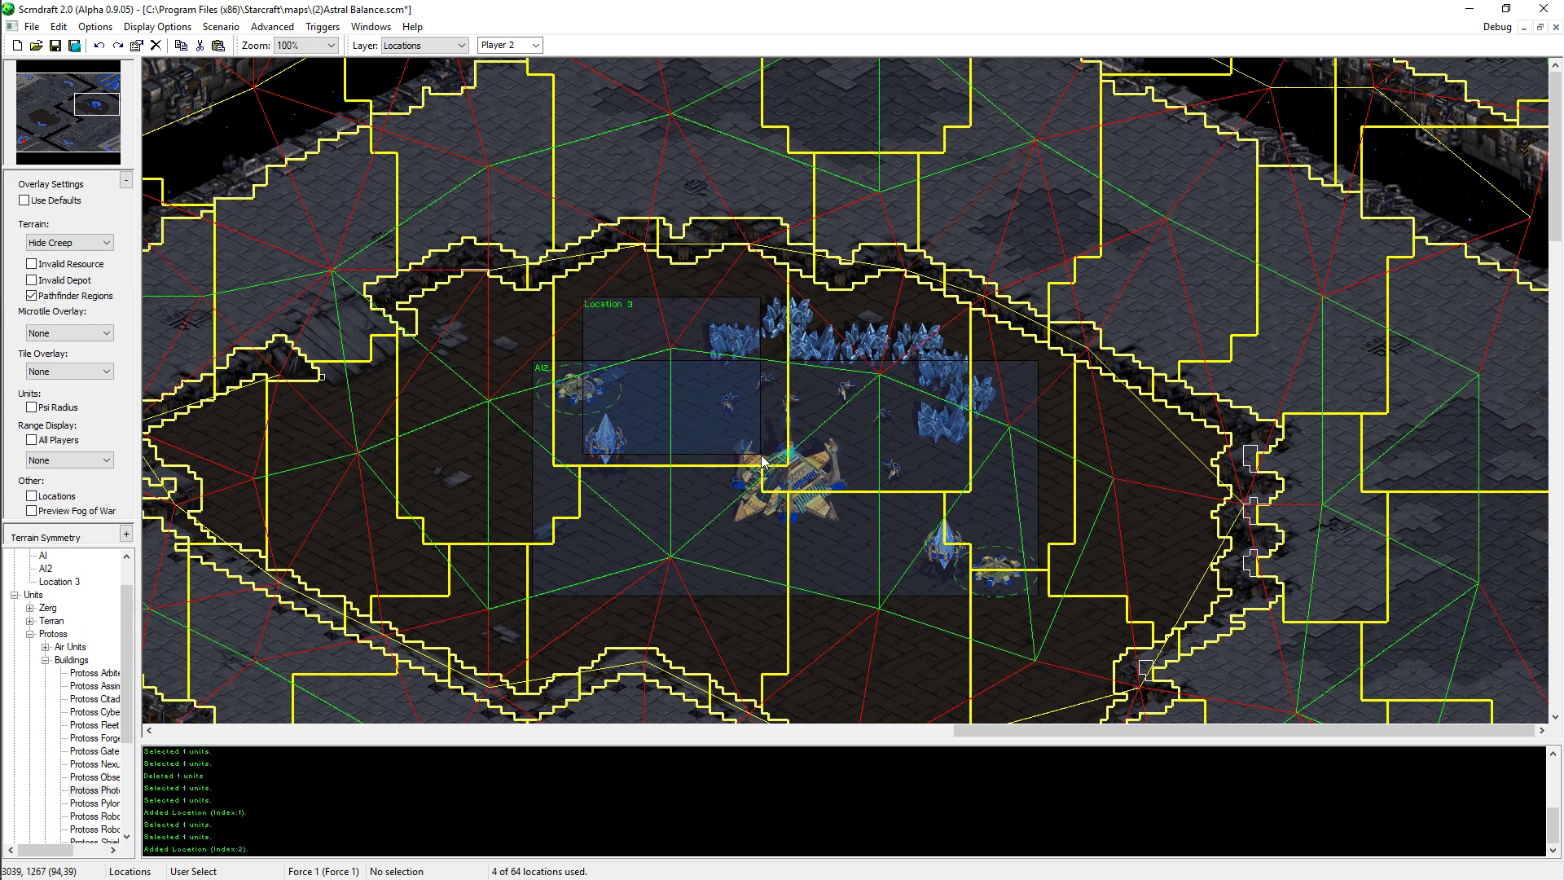
{"action": "key", "text": "ctrl+z"}
- Switch to the Terrain layer and inspect the pathfinder region beside the expansion Nexus
{"action": "key", "text": "t"}
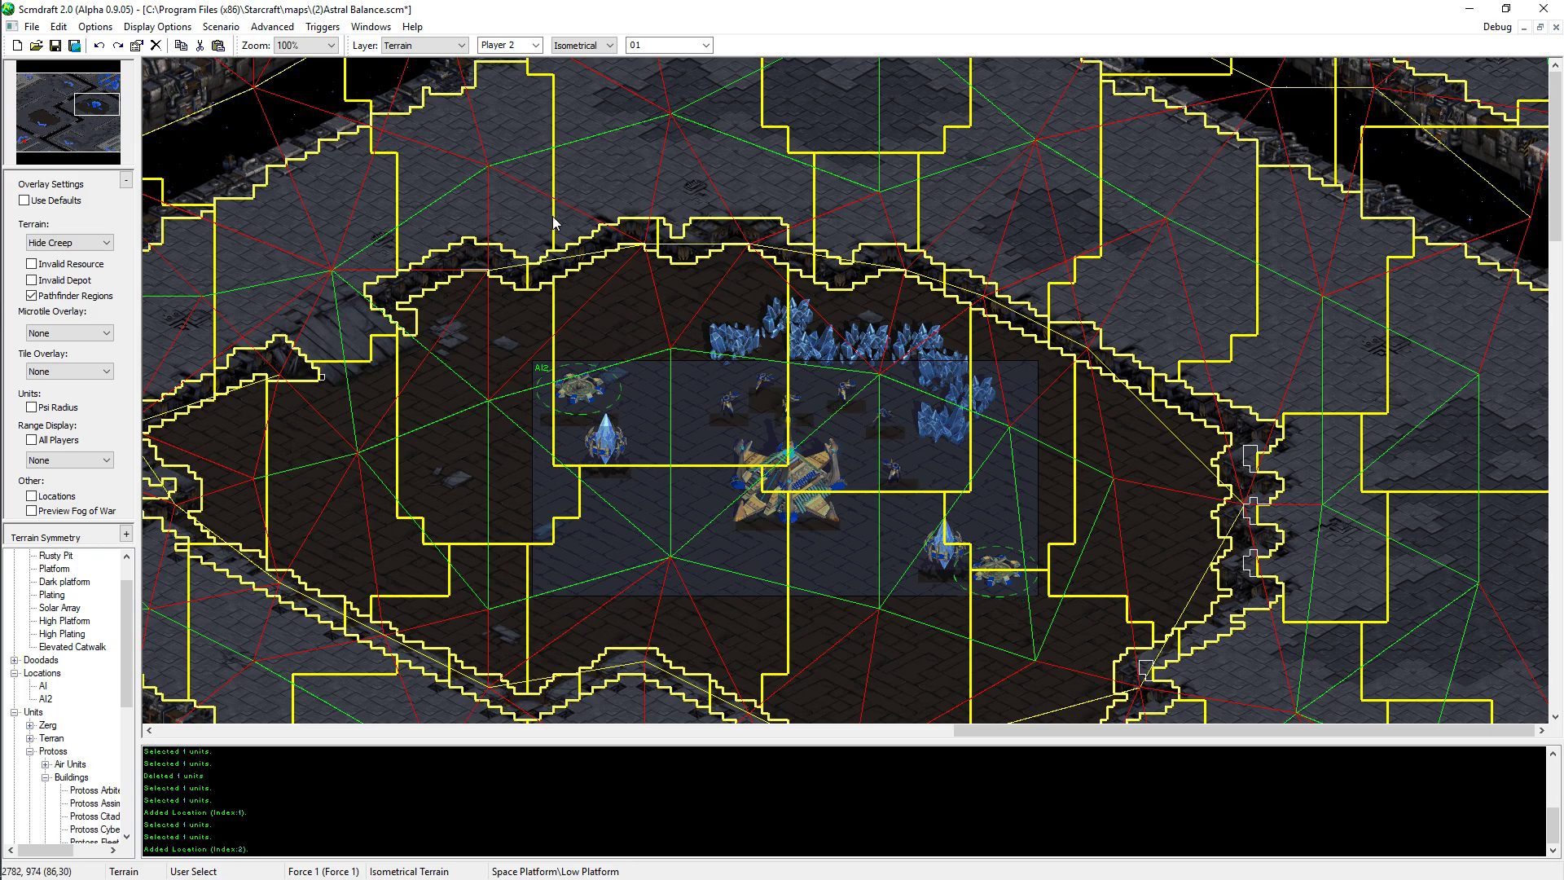
{"action": "mouse_move", "coordinate": [594, 259]}
{"action": "middle_mouse_down"}
{"action": "mouse_move", "coordinate": [534, 222]}
{"action": "mouse_move", "coordinate": [570, 259]}
{"action": "middle_mouse_up"}
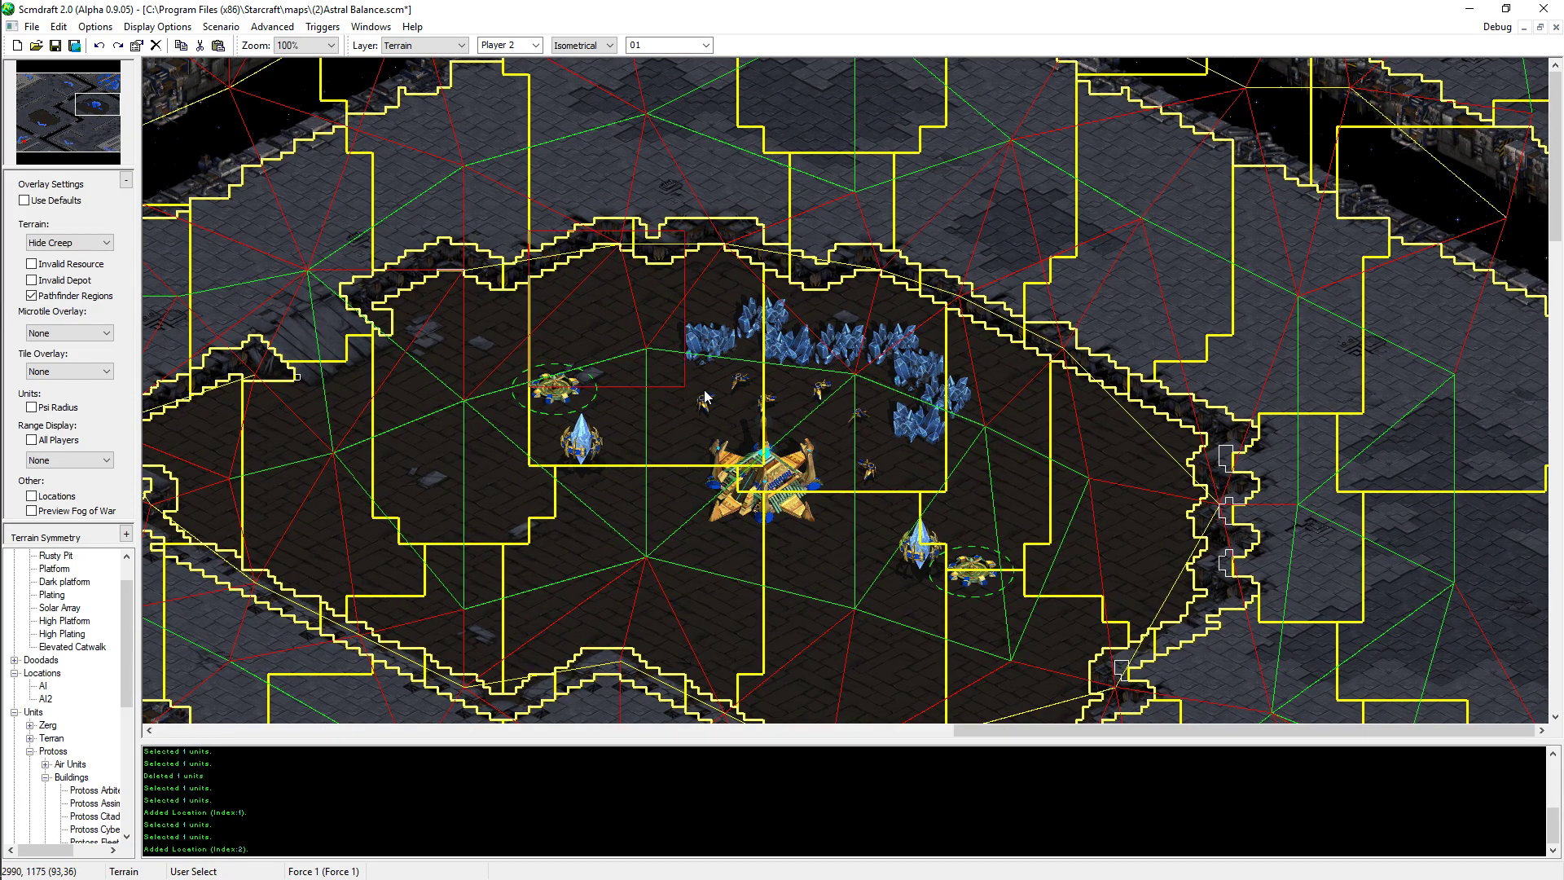
{"action": "left_click_drag", "start_coordinate": [704, 397], "coordinate": [756, 465]}
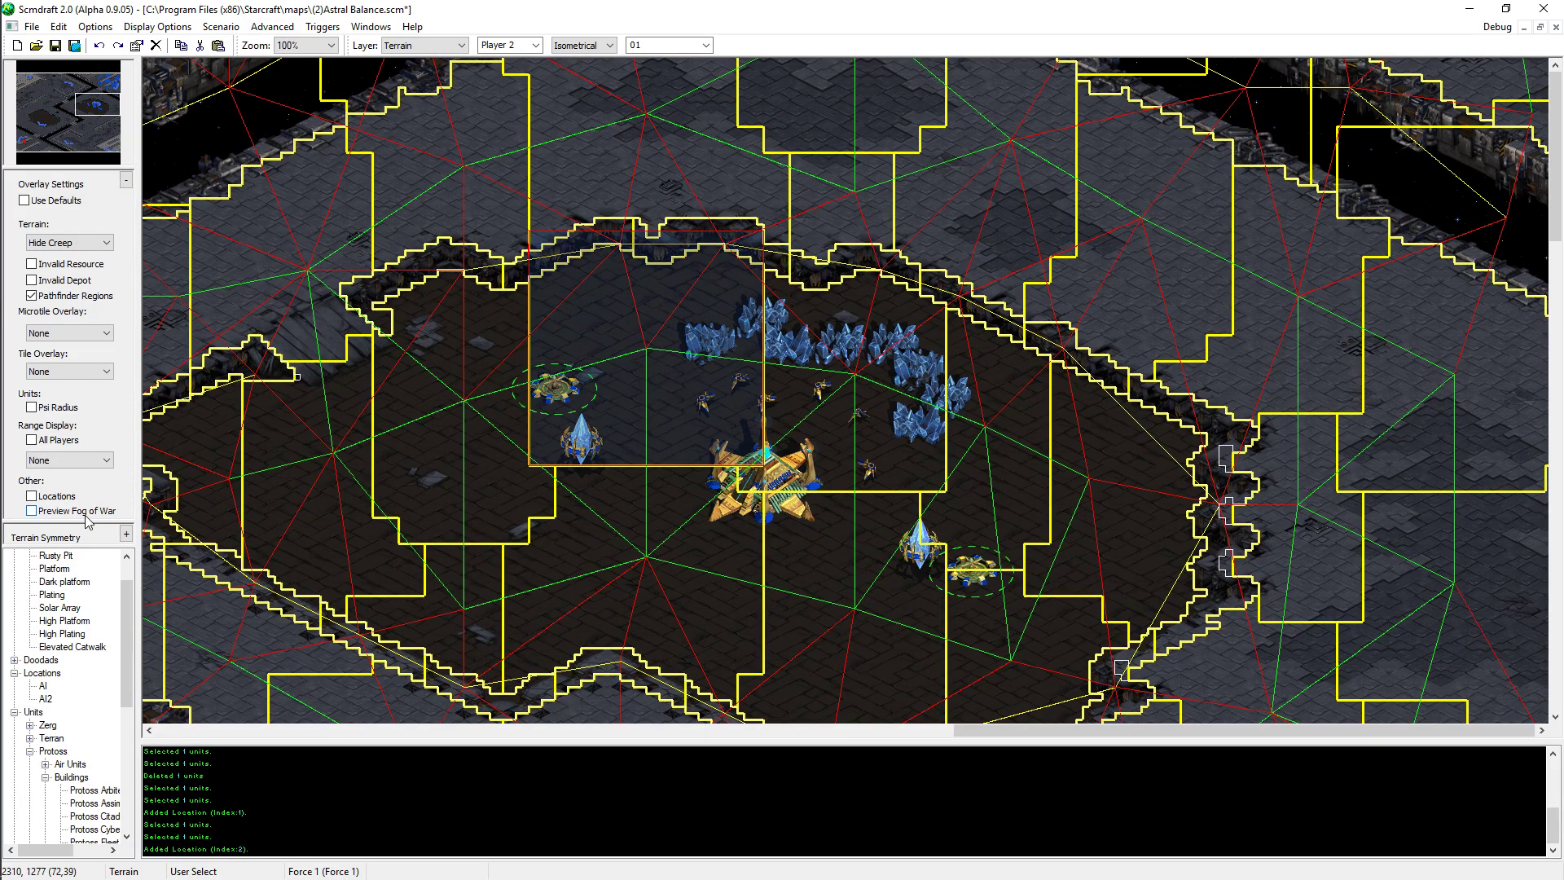
- Show locations on top of the pathfinder regions and check which regions AI2 and AI overlap
{"action": "left_click", "coordinate": [33, 511]}
{"action": "left_click", "coordinate": [77, 511]}
{"action": "left_click", "coordinate": [57, 496]}
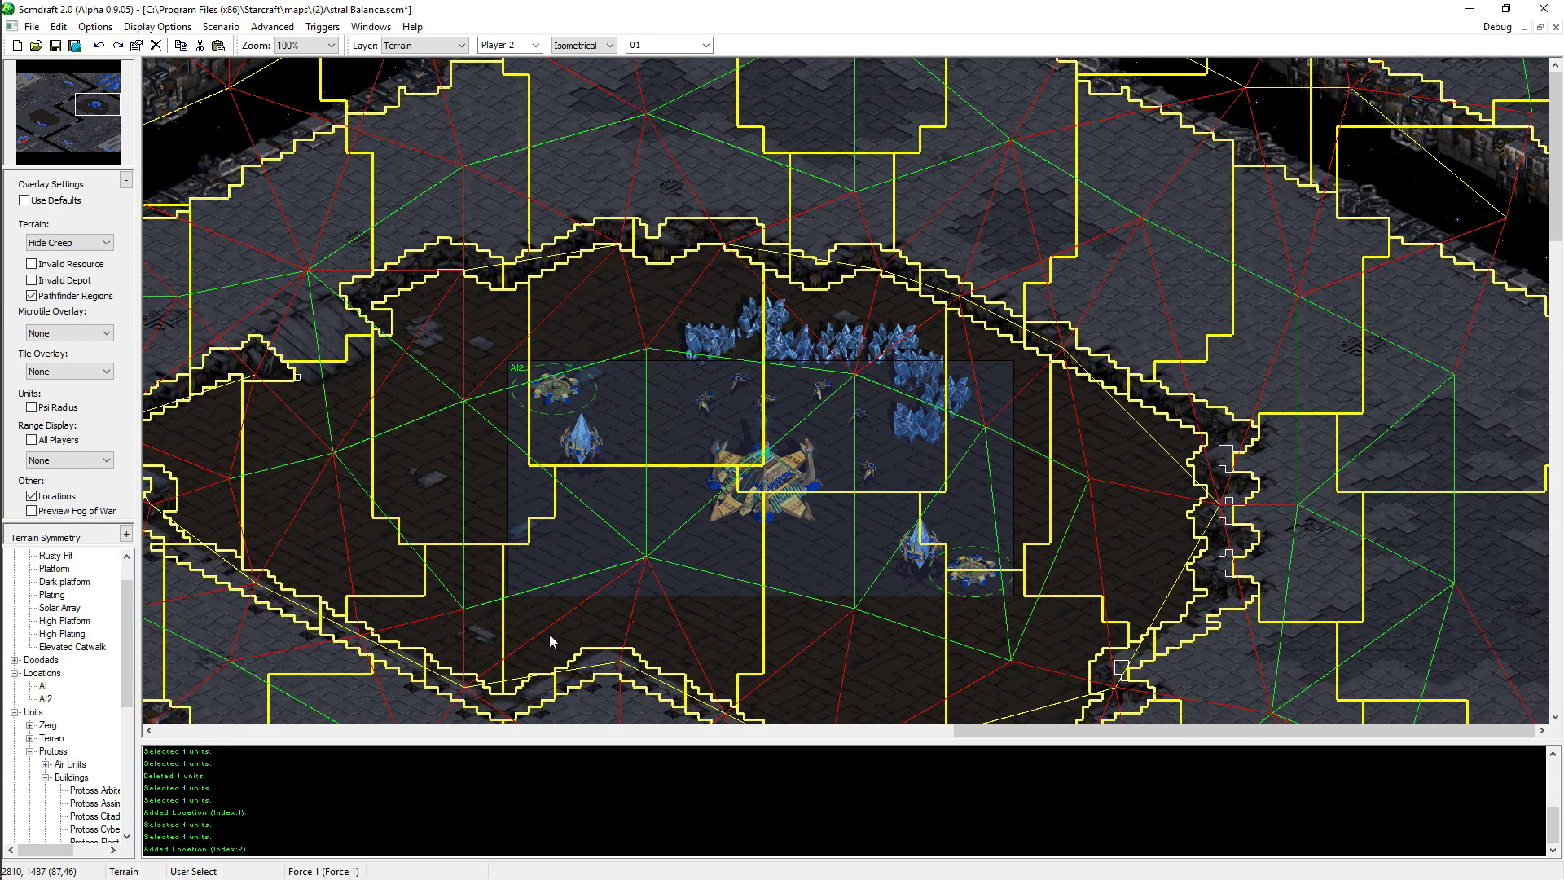
{"action": "left_click_drag", "start_coordinate": [672, 536], "coordinate": [592, 599]}
{"action": "scroll", "coordinate": [977, 603], "scroll_direction": "down", "scroll_amount": 2}
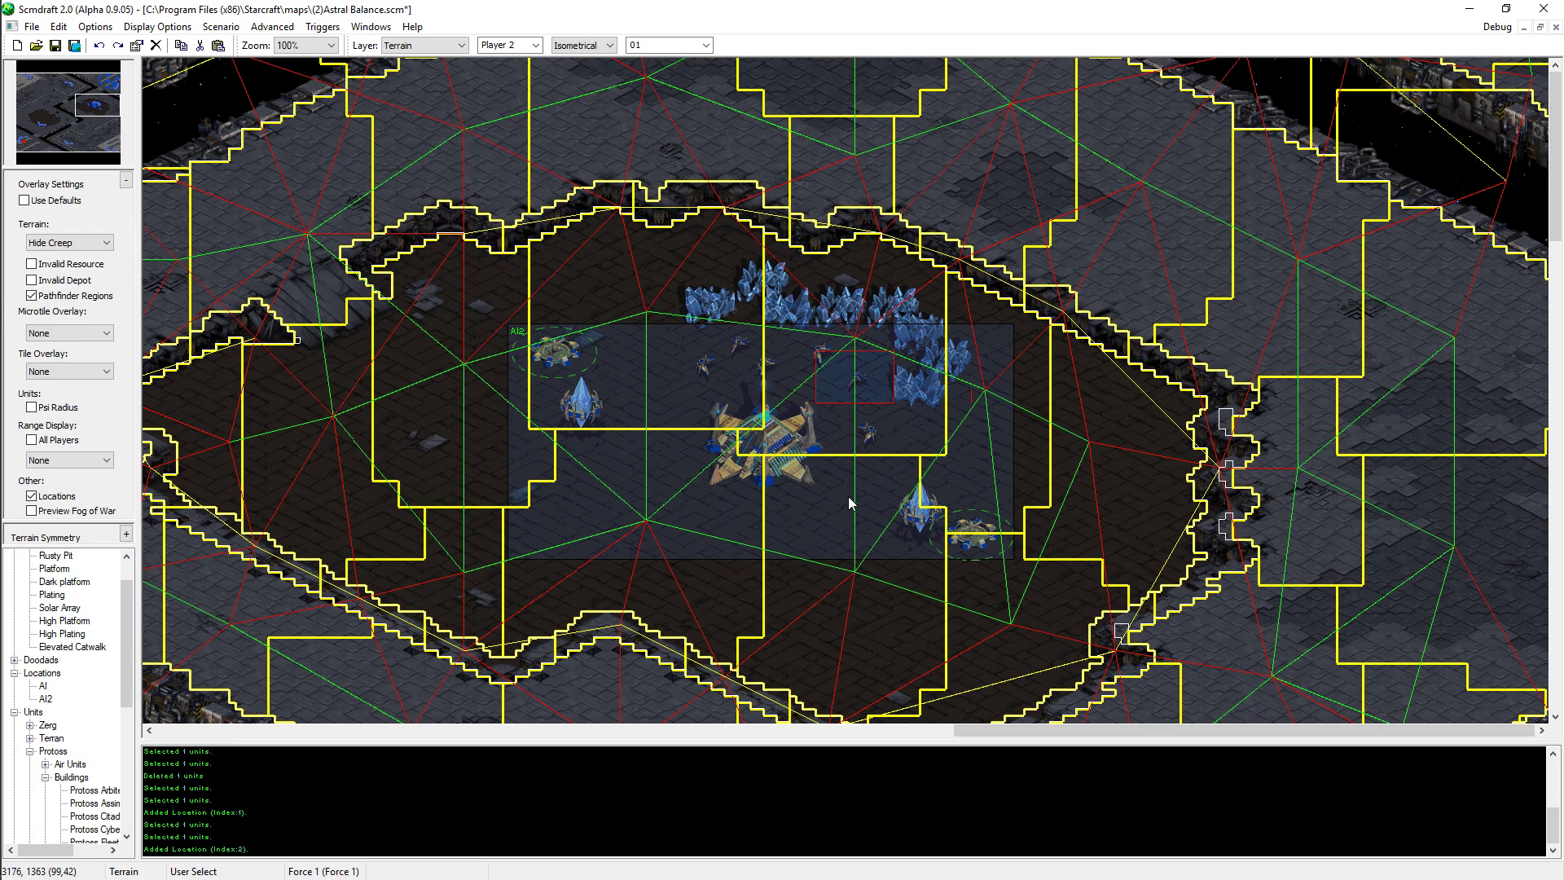
{"action": "left_click_drag", "start_coordinate": [619, 281], "coordinate": [1021, 630]}
{"action": "scroll", "coordinate": [814, 521], "scroll_direction": "up", "scroll_amount": 15}
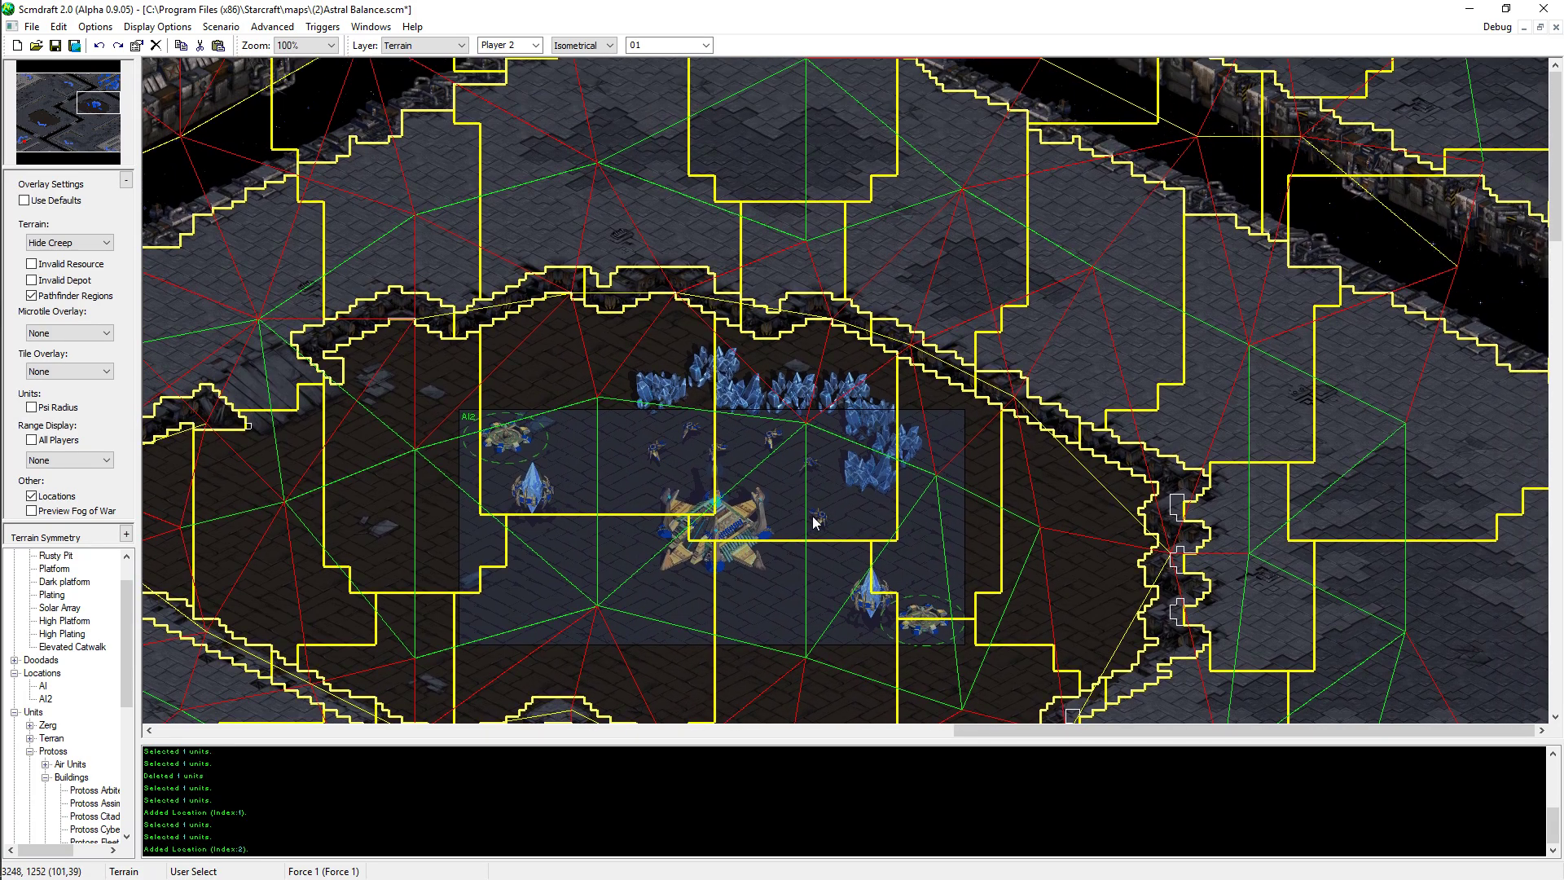
{"action": "scroll", "coordinate": [1289, 438], "scroll_direction": "up", "scroll_amount": 2}
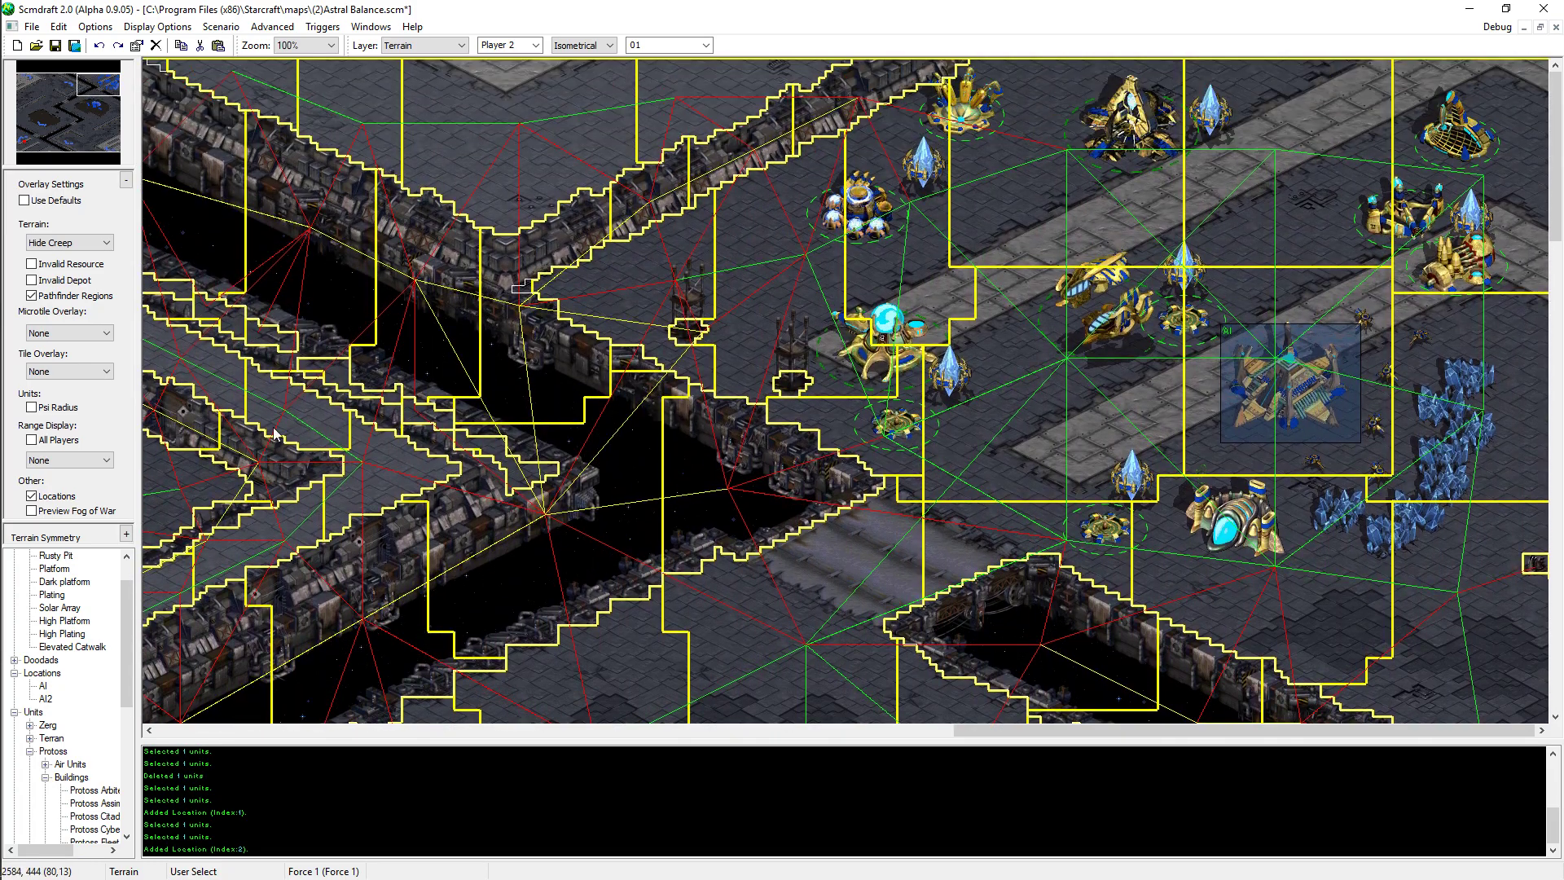
- Hide the Locations and Pathfinder Regions overlays
{"action": "left_click", "coordinate": [63, 497]}
{"action": "scroll", "coordinate": [1026, 610], "scroll_direction": "down", "scroll_amount": 2}
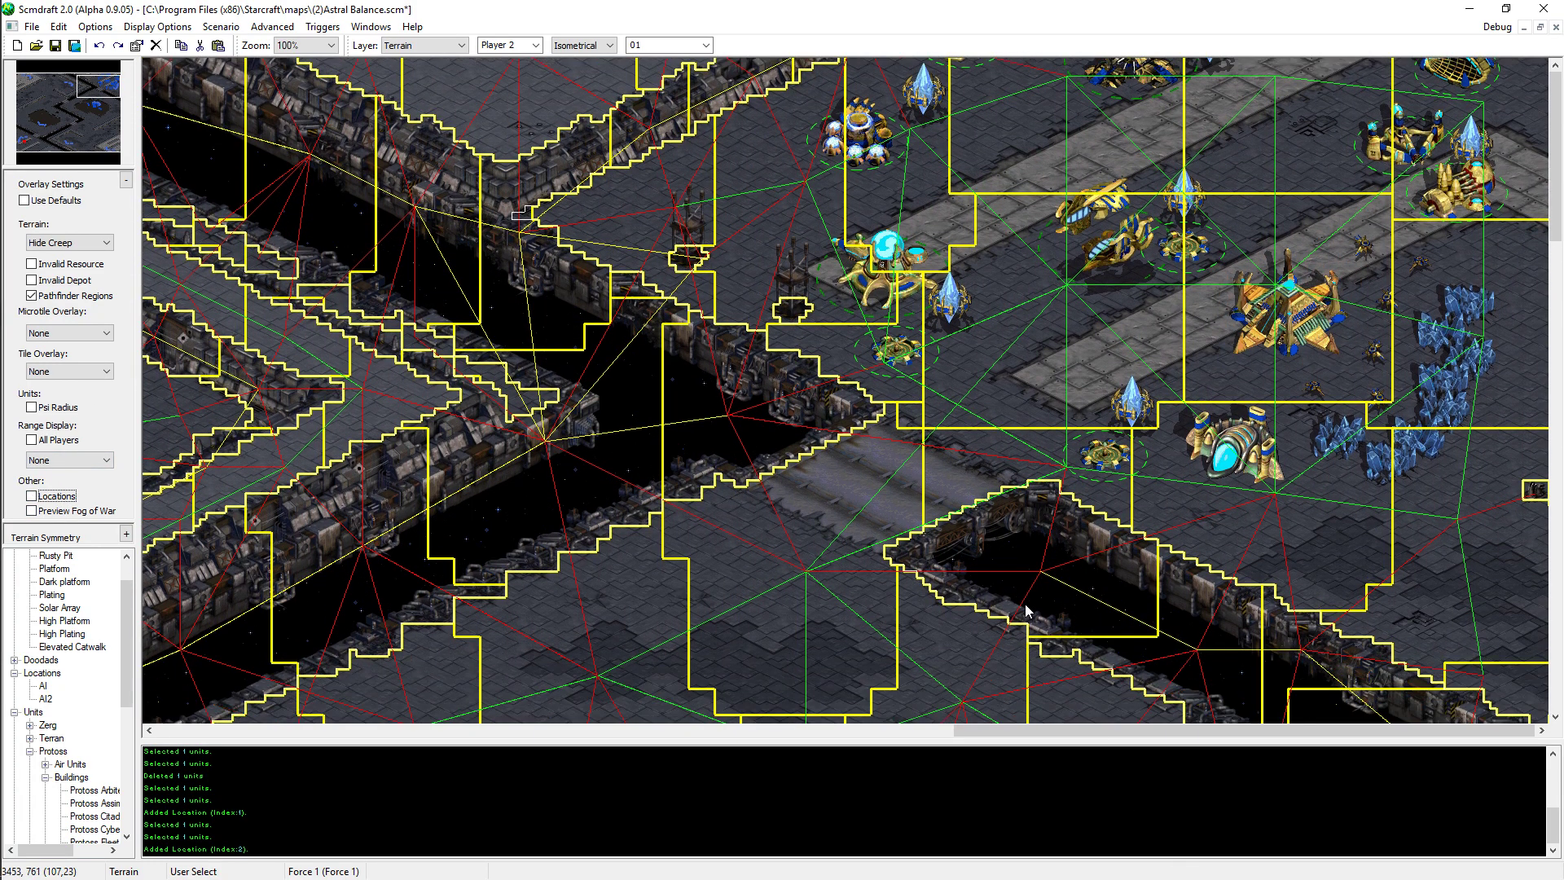
{"action": "left_click", "coordinate": [63, 295]}
{"action": "scroll", "coordinate": [979, 467], "scroll_direction": "down", "scroll_amount": 1}
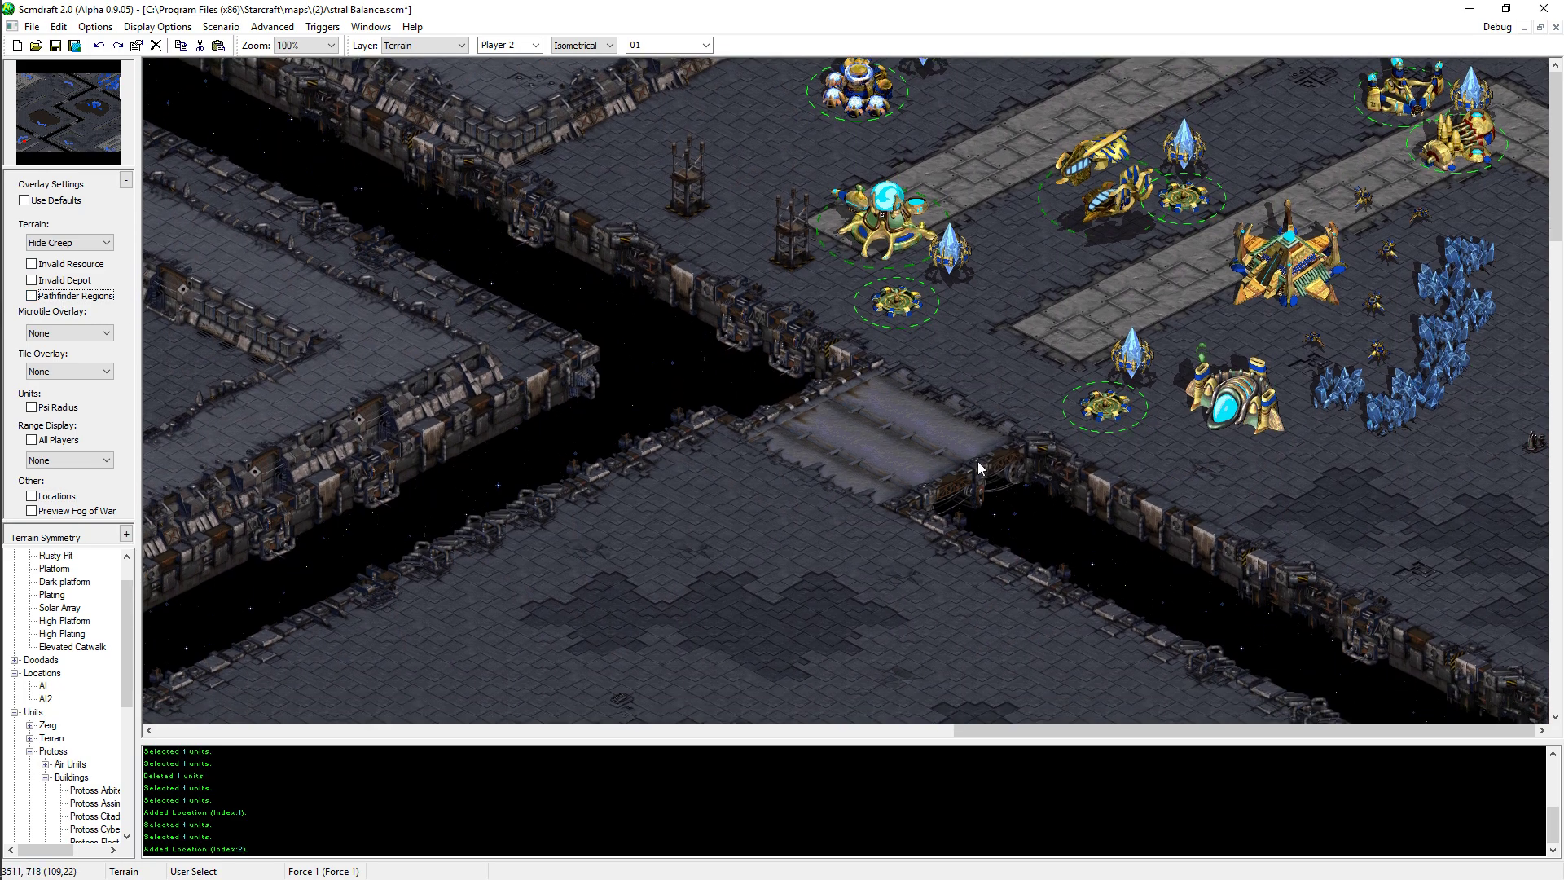
- View the expansion in the Units layer, then return to the Locations layer and restore the default overlay settings
{"action": "key", "text": "u"}
{"action": "scroll", "coordinate": [1196, 663], "scroll_direction": "down", "scroll_amount": 8}
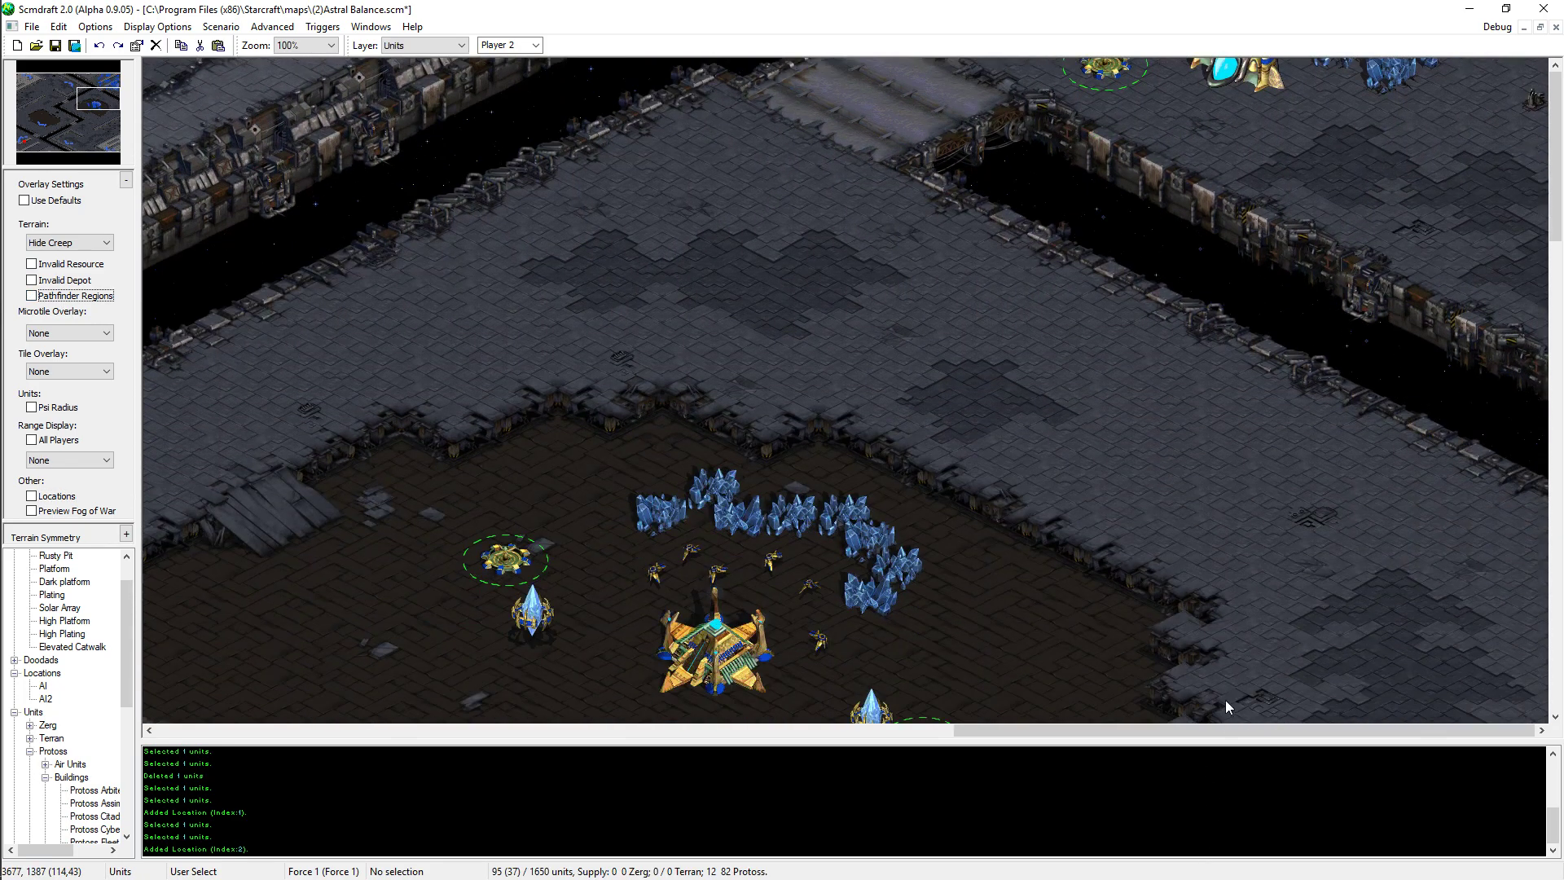
{"action": "key", "text": "Down"}
{"action": "key", "text": "Left"}
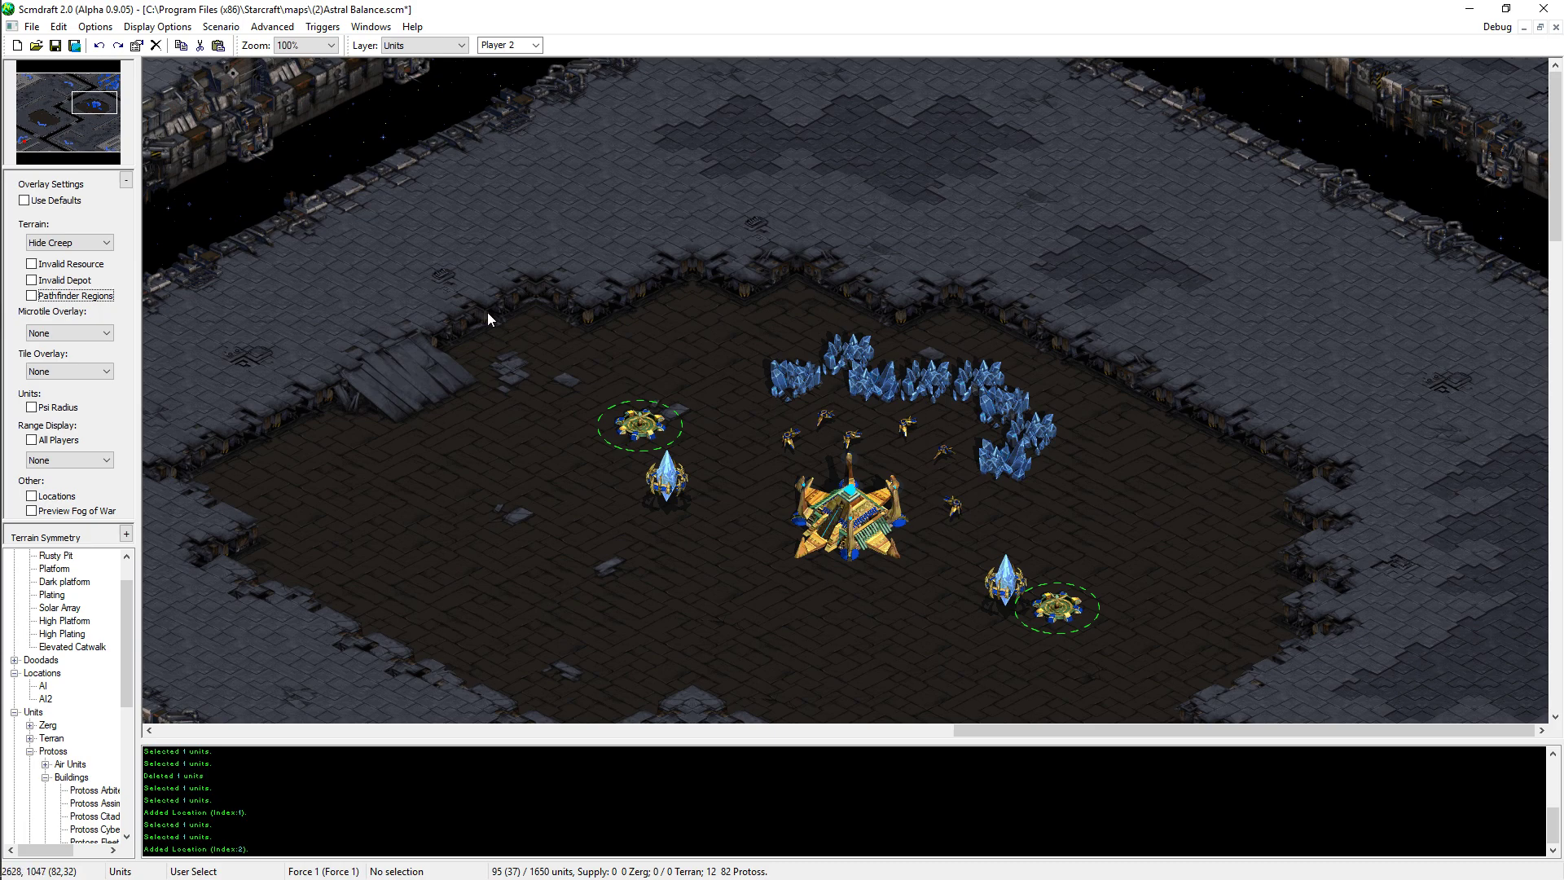
{"action": "key", "text": "ctrl+l"}
{"action": "left_click", "coordinate": [24, 201]}
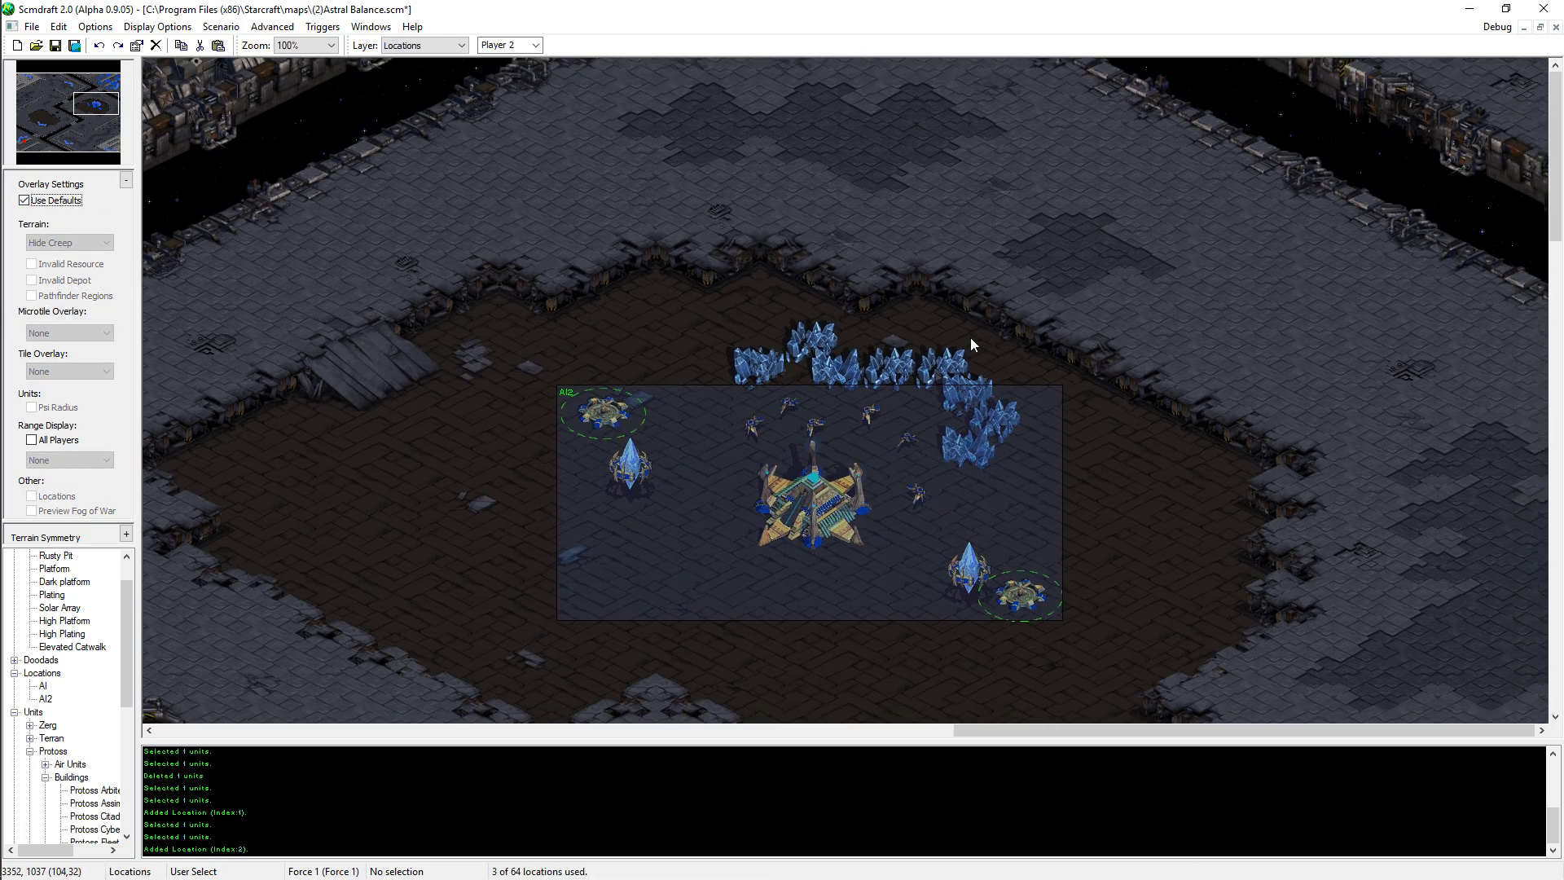
- Inspect the AI2 location at the expansion, then select the AI location over the main Nexus
{"action": "left_click", "coordinate": [758, 448]}
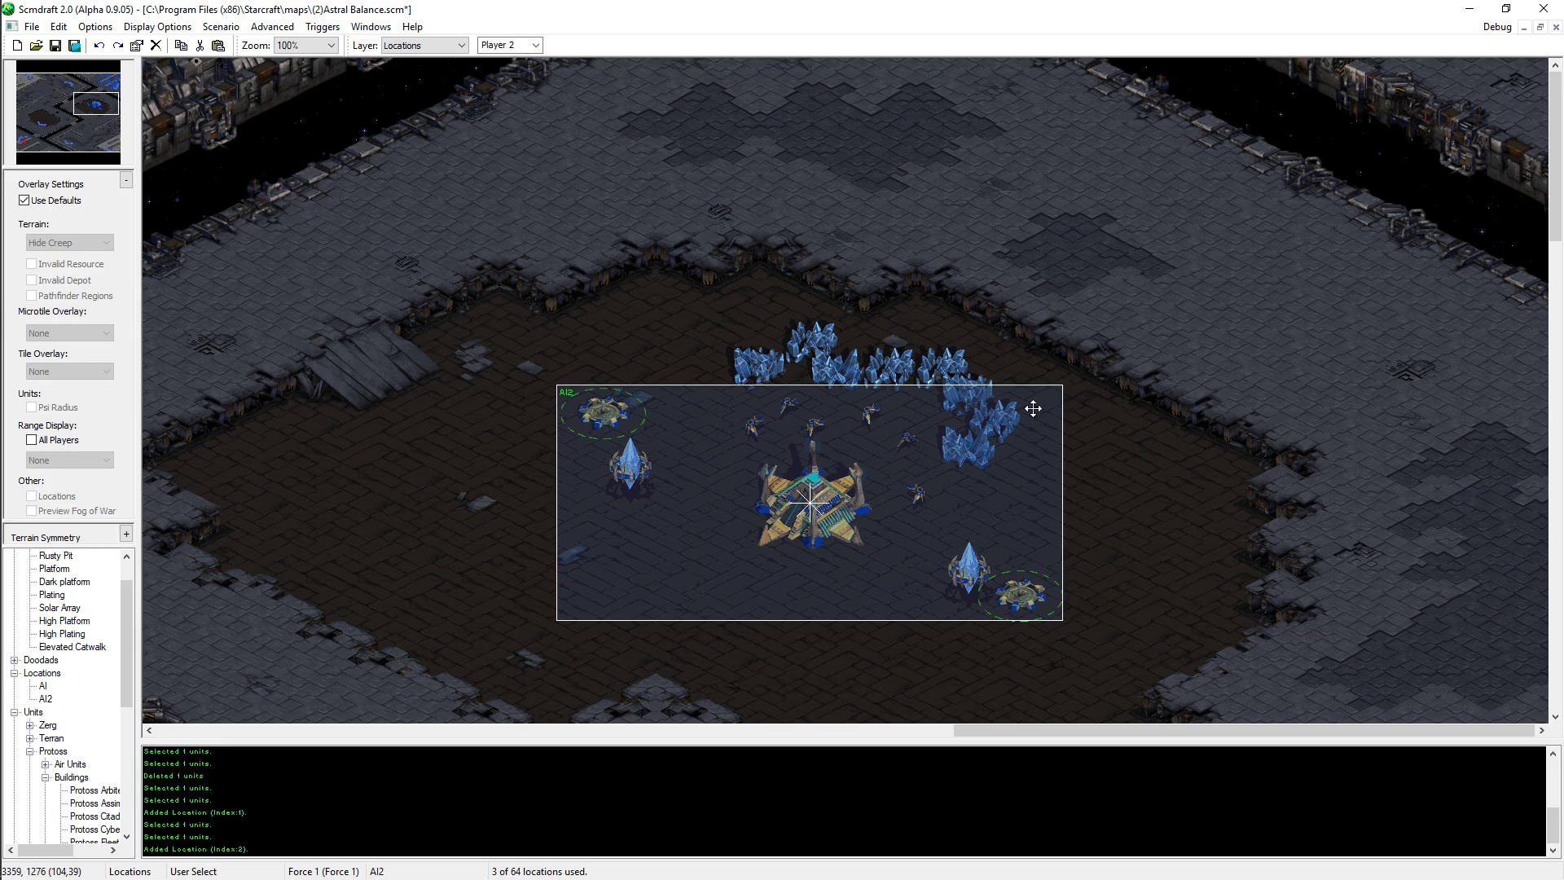
{"action": "left_click", "coordinate": [748, 553]}
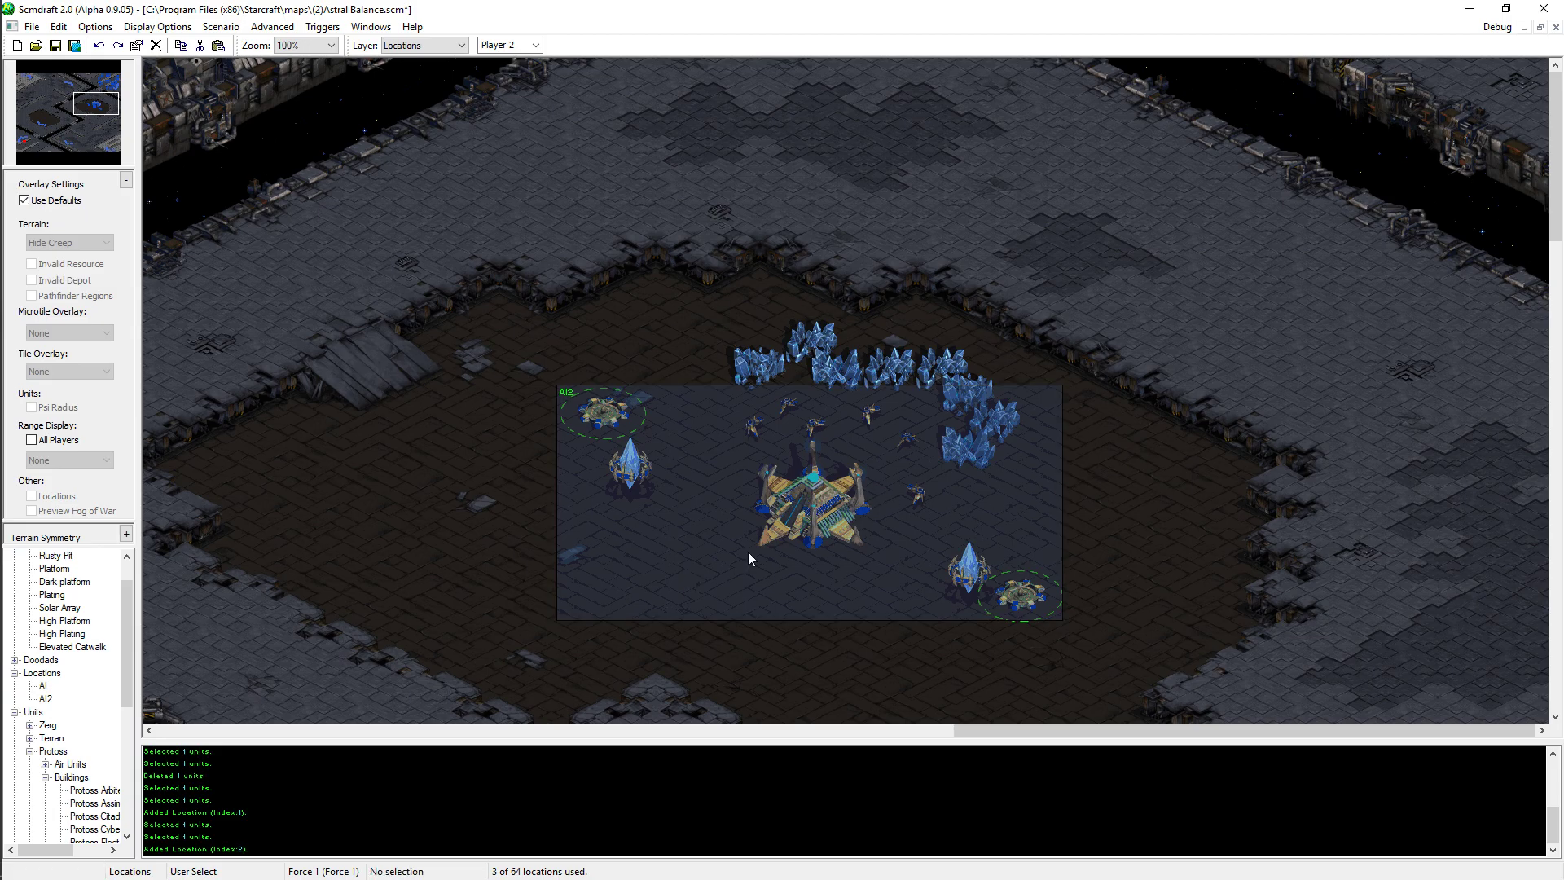
{"action": "middle_click_drag", "start_coordinate": [924, 366], "coordinate": [823, 659]}
{"action": "middle_click_drag", "start_coordinate": [1236, 438], "coordinate": [1189, 555]}
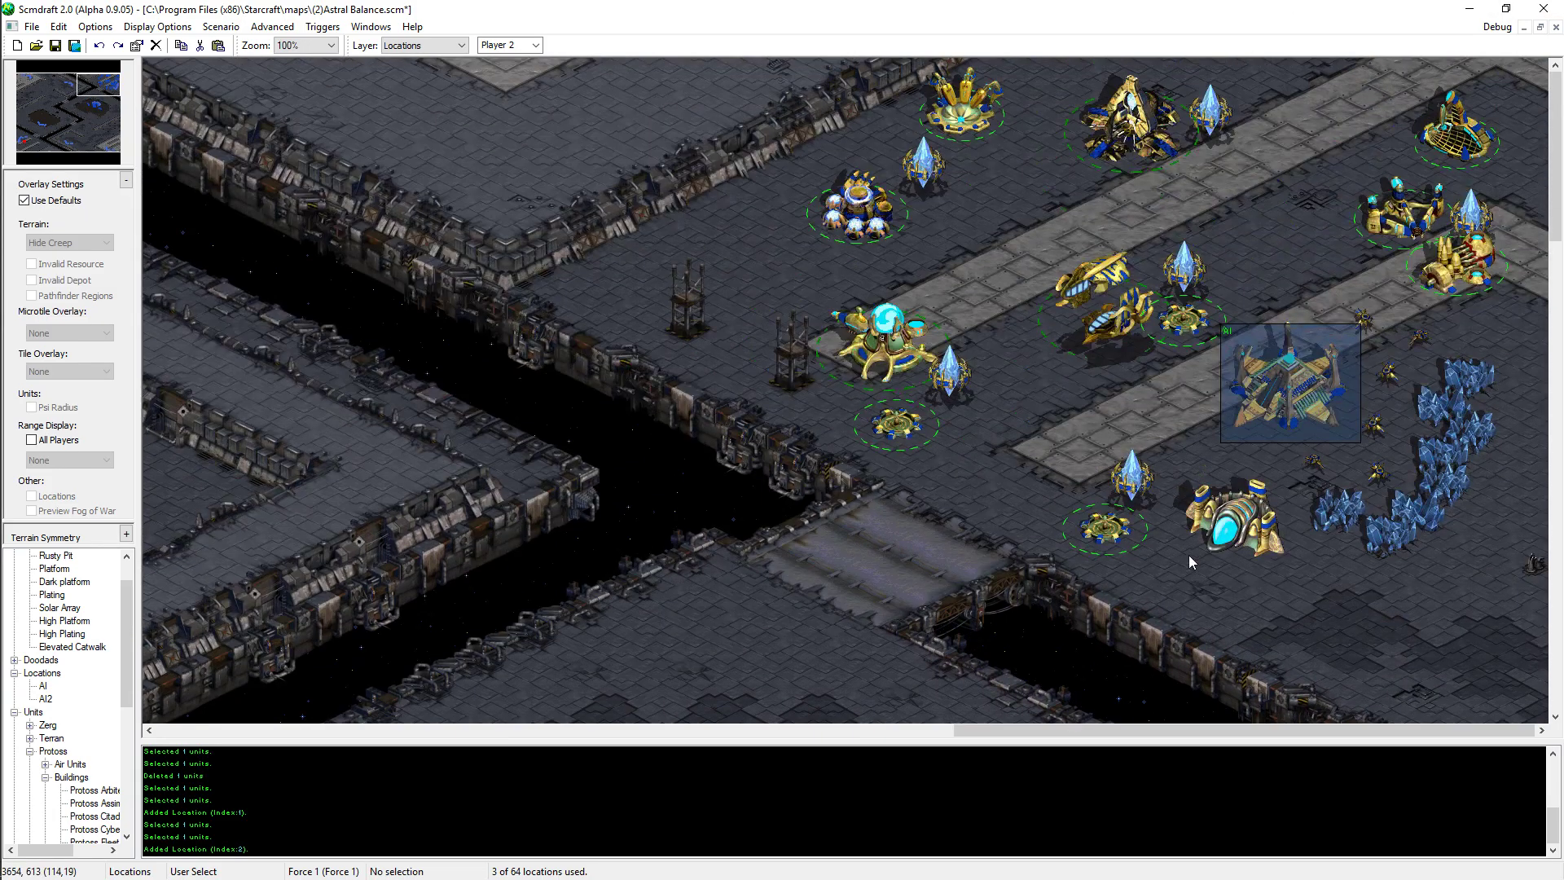
{"action": "left_click", "coordinate": [1288, 417]}
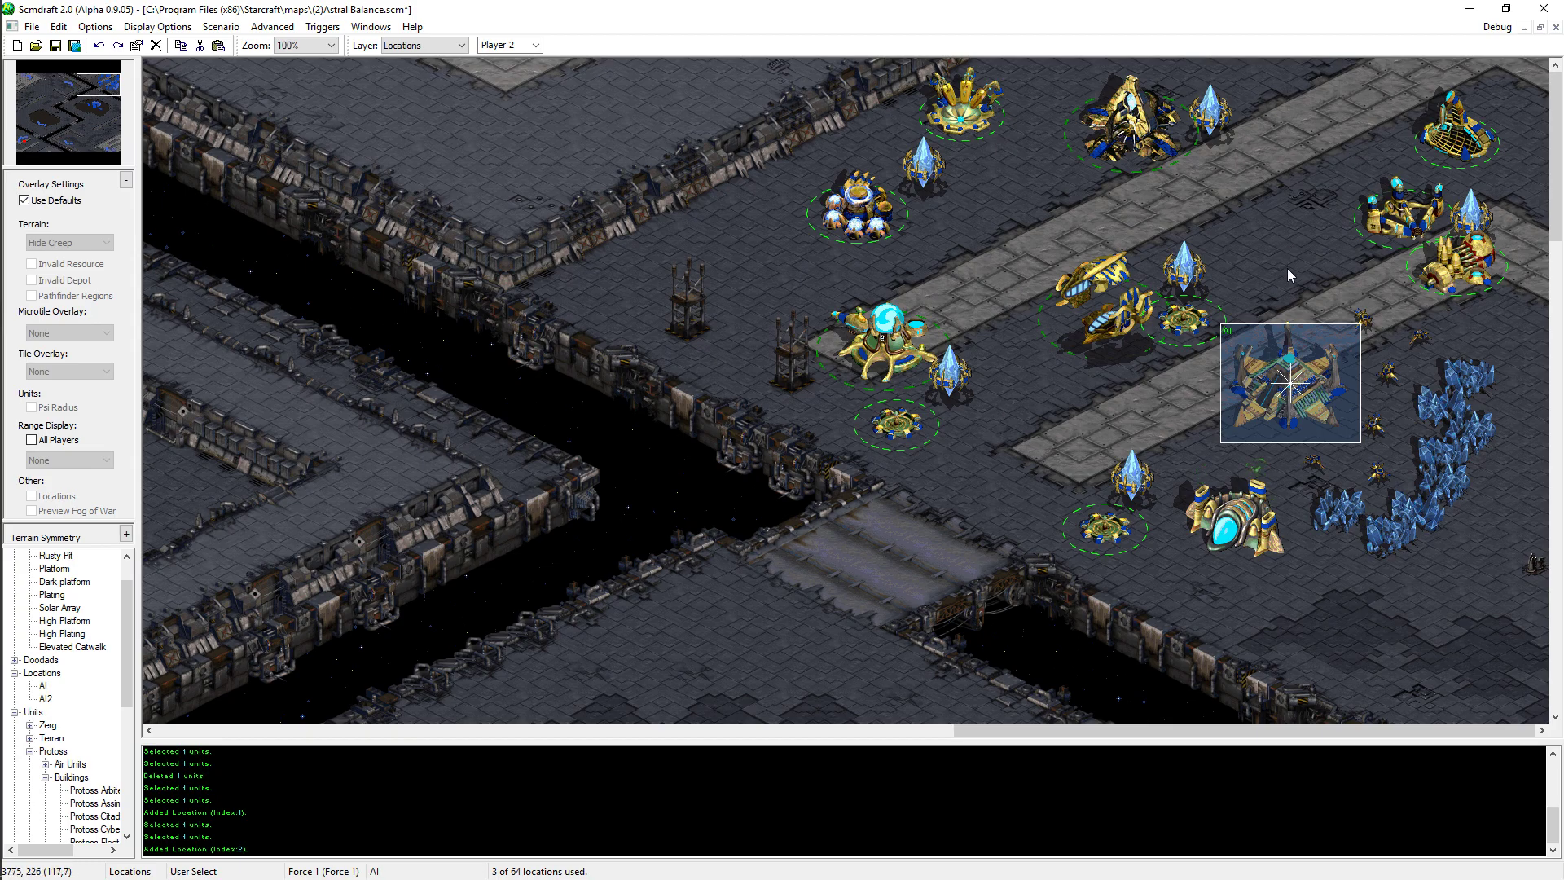
- Look up the Protoss ground units in the map's unit settings, close the settings, and view the area between both Nexuses
{"action": "scroll", "coordinate": [1274, 598], "scroll_direction": "down", "scroll_amount": 4}
{"action": "left_click", "coordinate": [1140, 309]}
{"action": "scroll", "coordinate": [1140, 310], "scroll_direction": "up", "scroll_amount": 3}
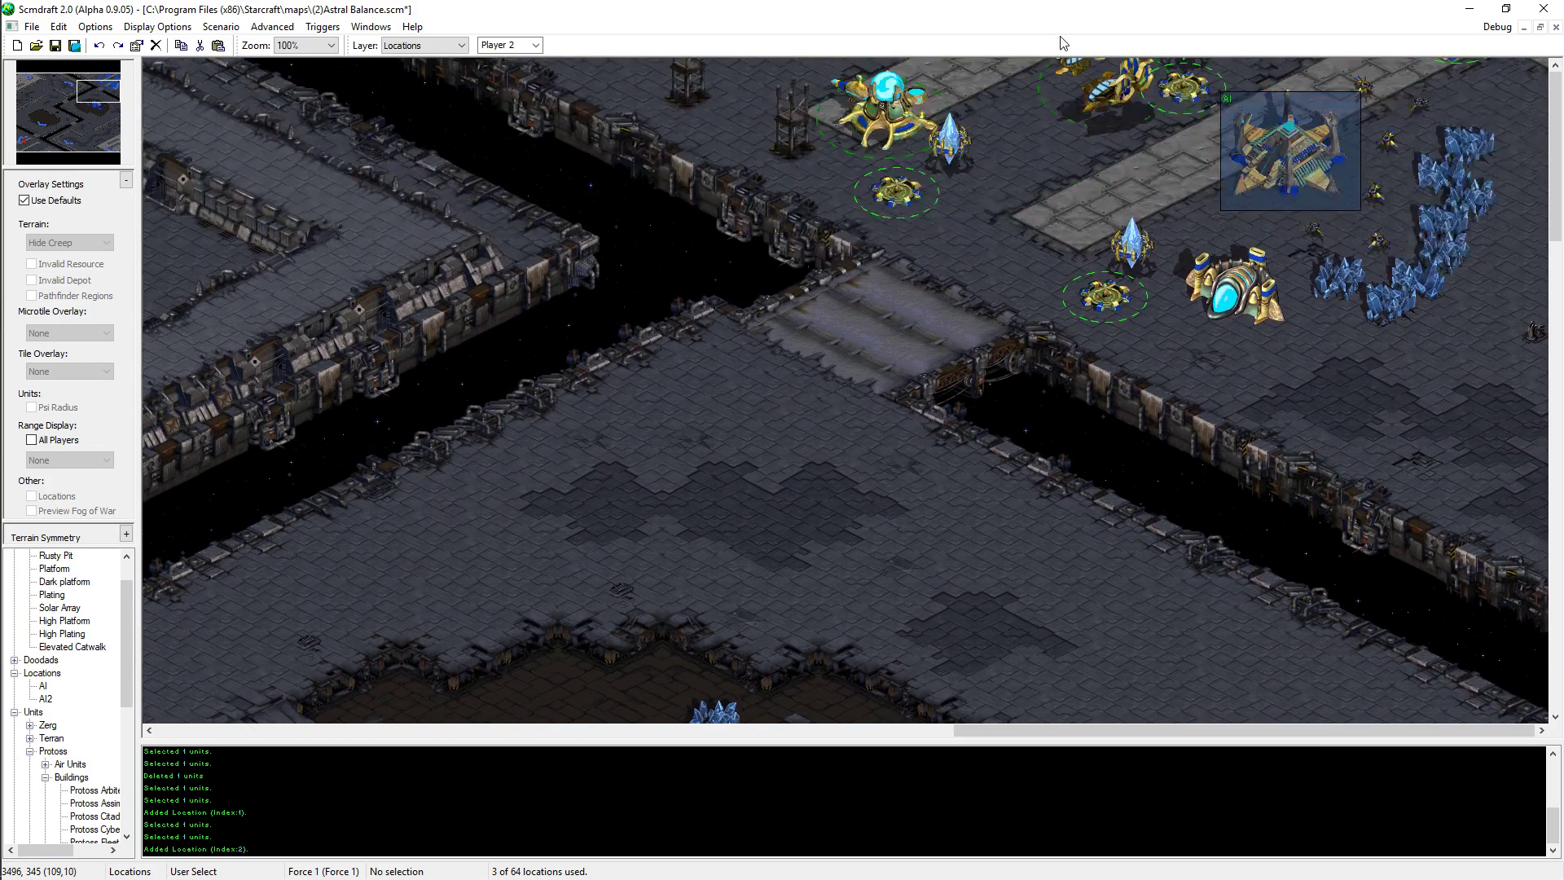
{"action": "left_click", "coordinate": [221, 26]}
{"action": "left_click", "coordinate": [252, 99]}
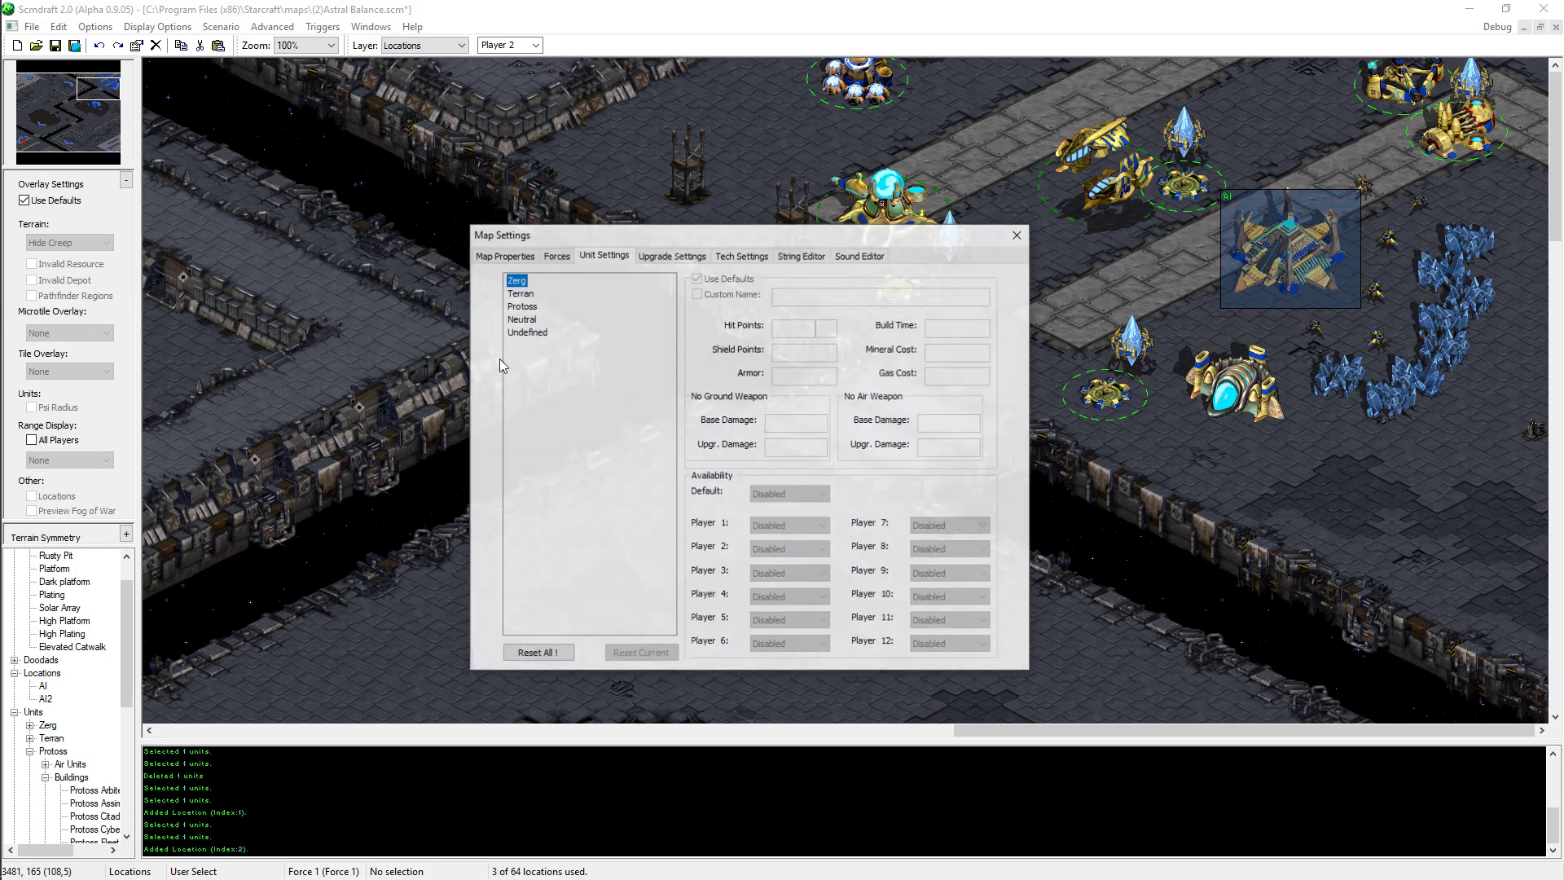
{"action": "double_click", "coordinate": [523, 308]}
{"action": "double_click", "coordinate": [544, 344]}
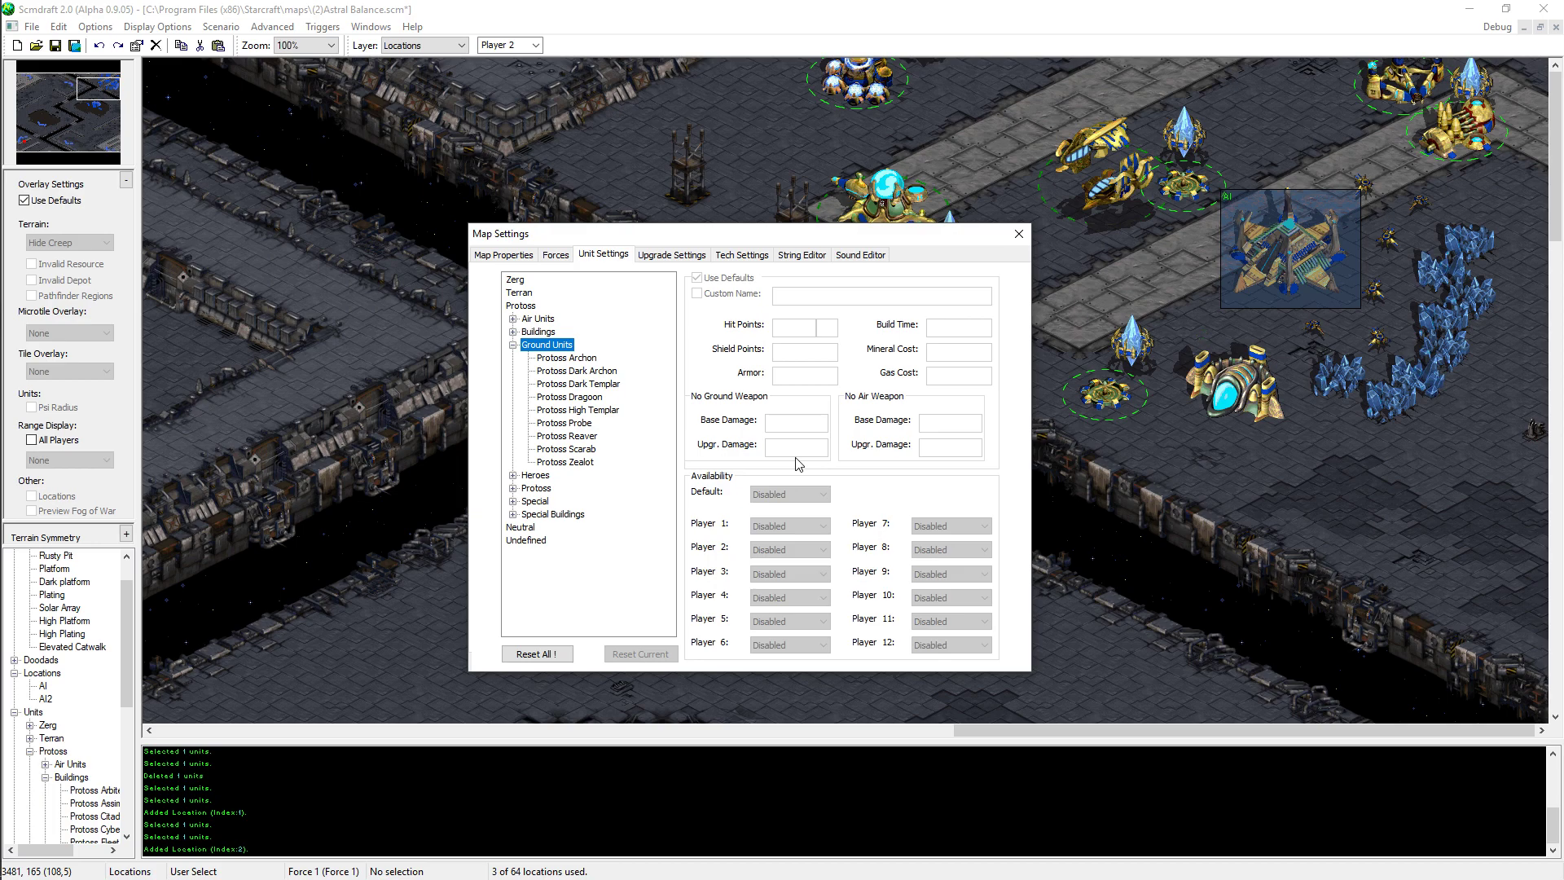
{"action": "left_click", "coordinate": [1018, 234]}
{"action": "scroll", "coordinate": [1137, 492], "scroll_direction": "up", "scroll_amount": 3}
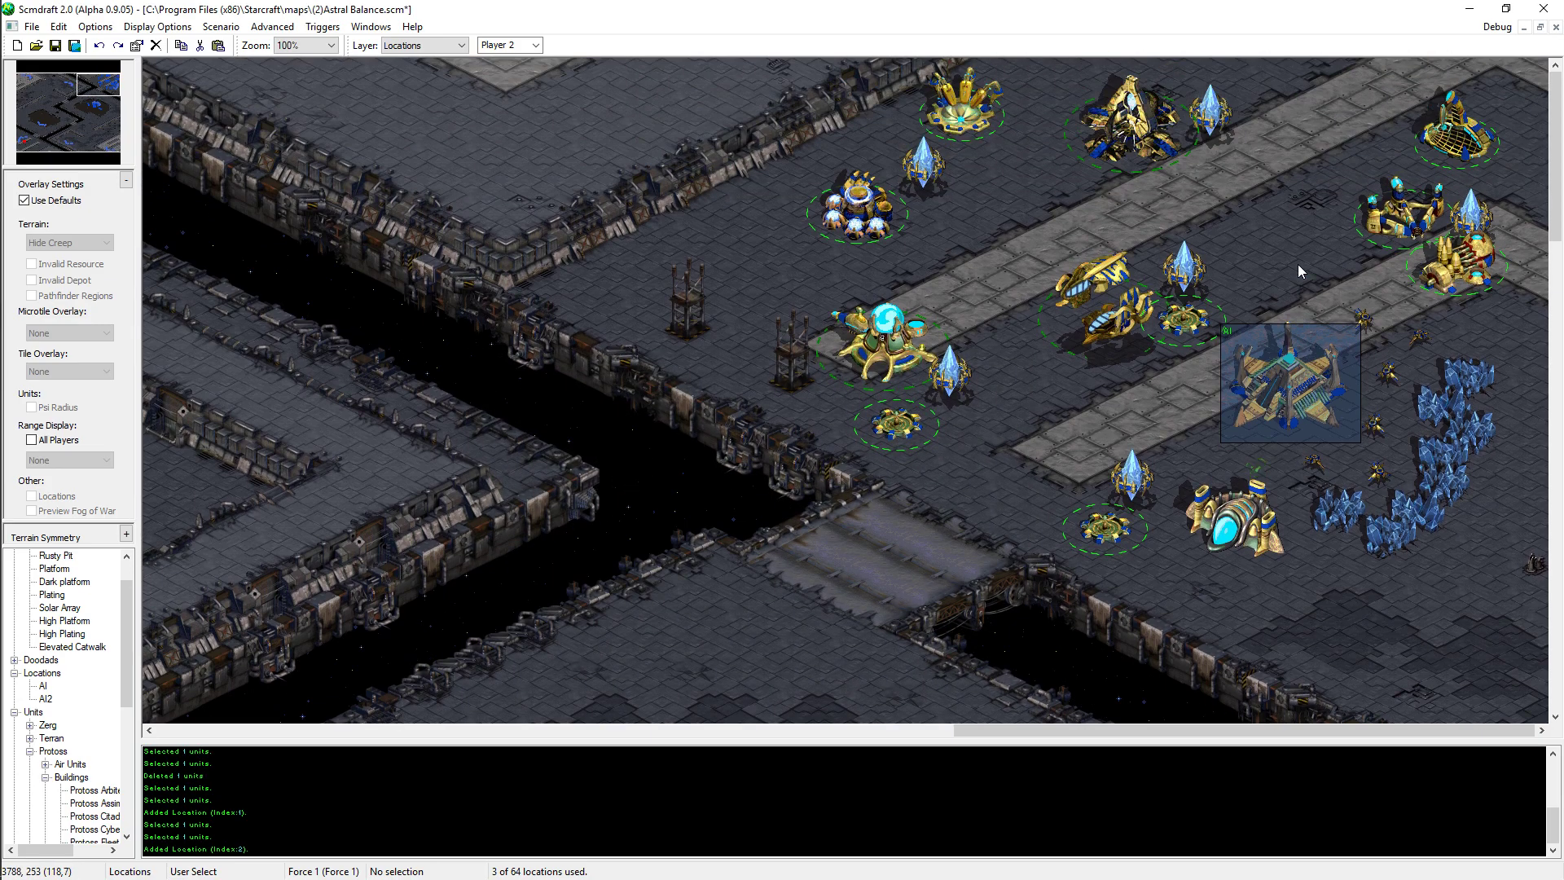
{"action": "scroll", "coordinate": [1023, 571], "scroll_direction": "down", "scroll_amount": 10}
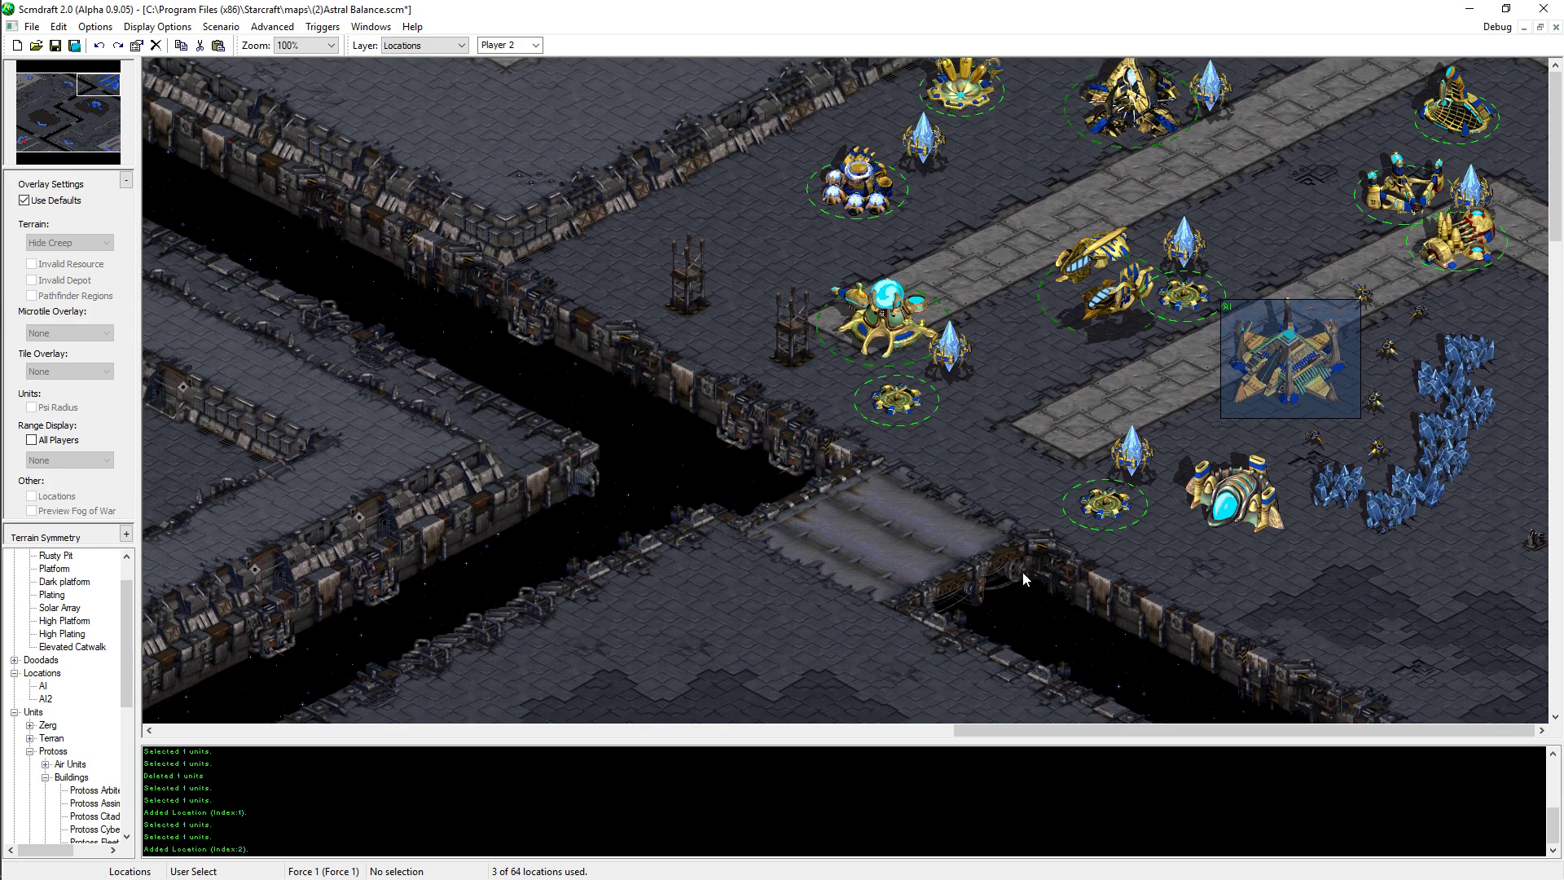
{"action": "scroll", "coordinate": [1037, 427], "scroll_direction": "up", "scroll_amount": 10}
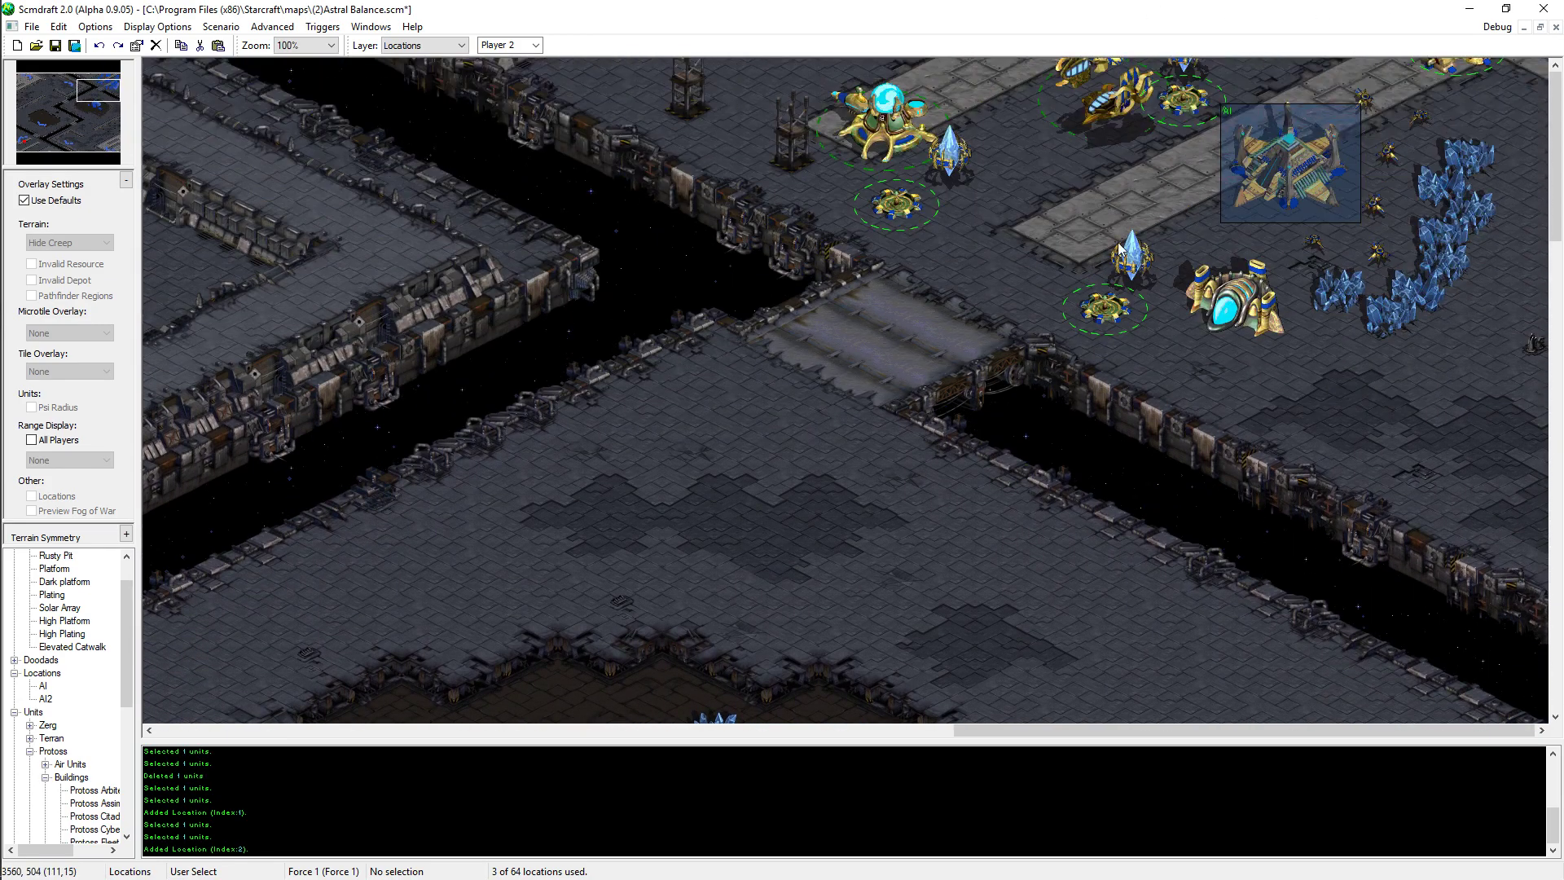
- Switch to the AI Script Editor and highlight the start_areatown and defaultbuild_off lines of the PARE script
{"action": "key", "text": "alt+Tab"}
{"action": "key", "text": "alt+Tab"}
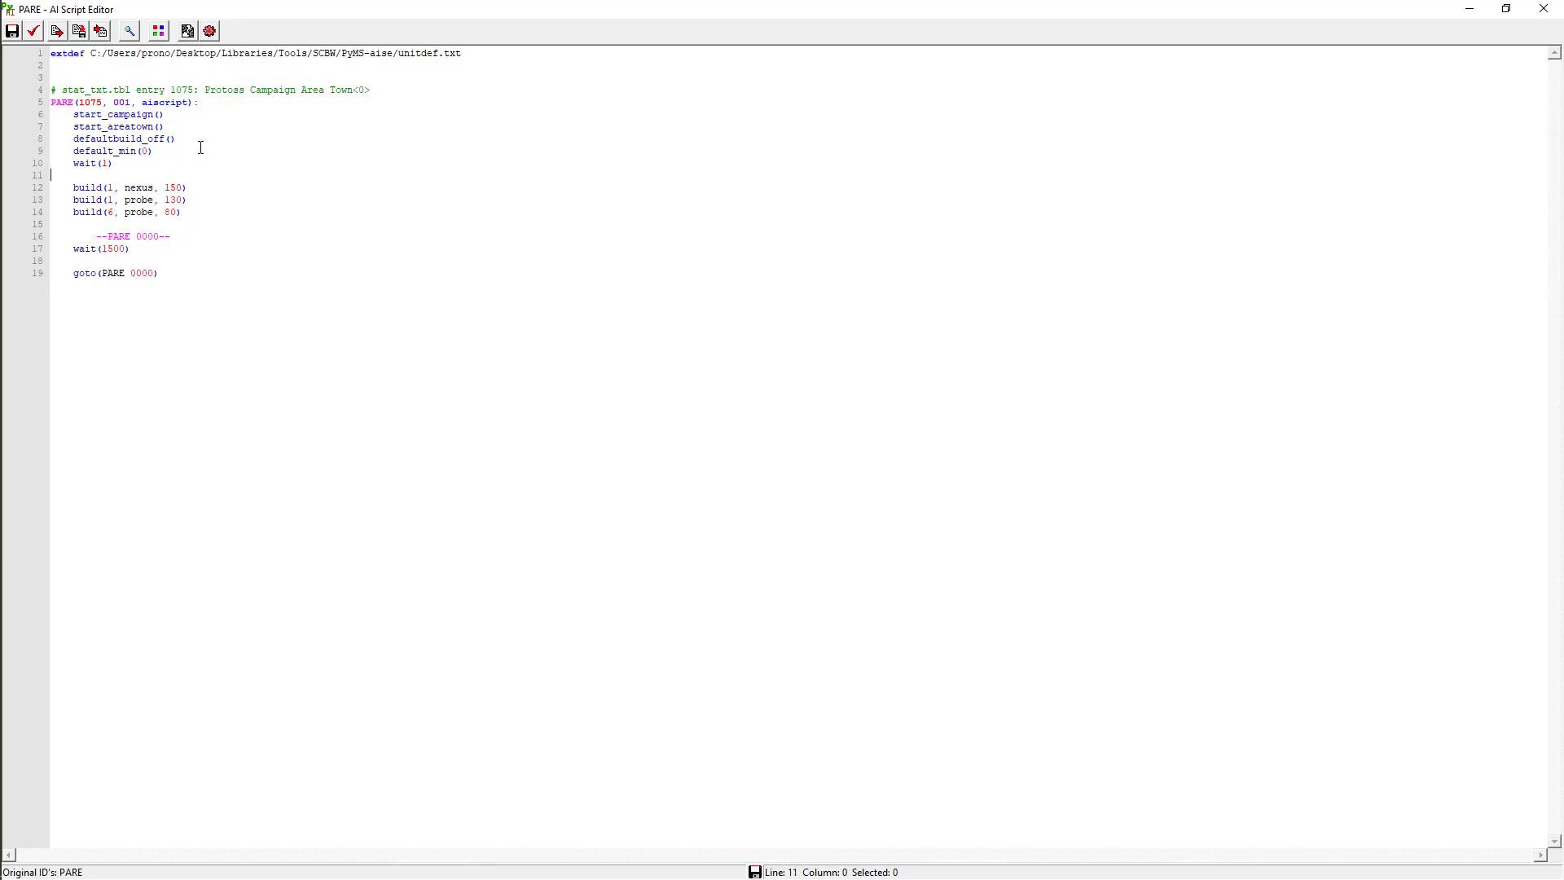
{"action": "left_click_drag", "start_coordinate": [55, 150], "coordinate": [60, 129]}
{"action": "left_click", "coordinate": [536, 200]}
{"action": "left_click_drag", "start_coordinate": [186, 129], "coordinate": [46, 143]}
{"action": "left_click", "coordinate": [391, 318]}
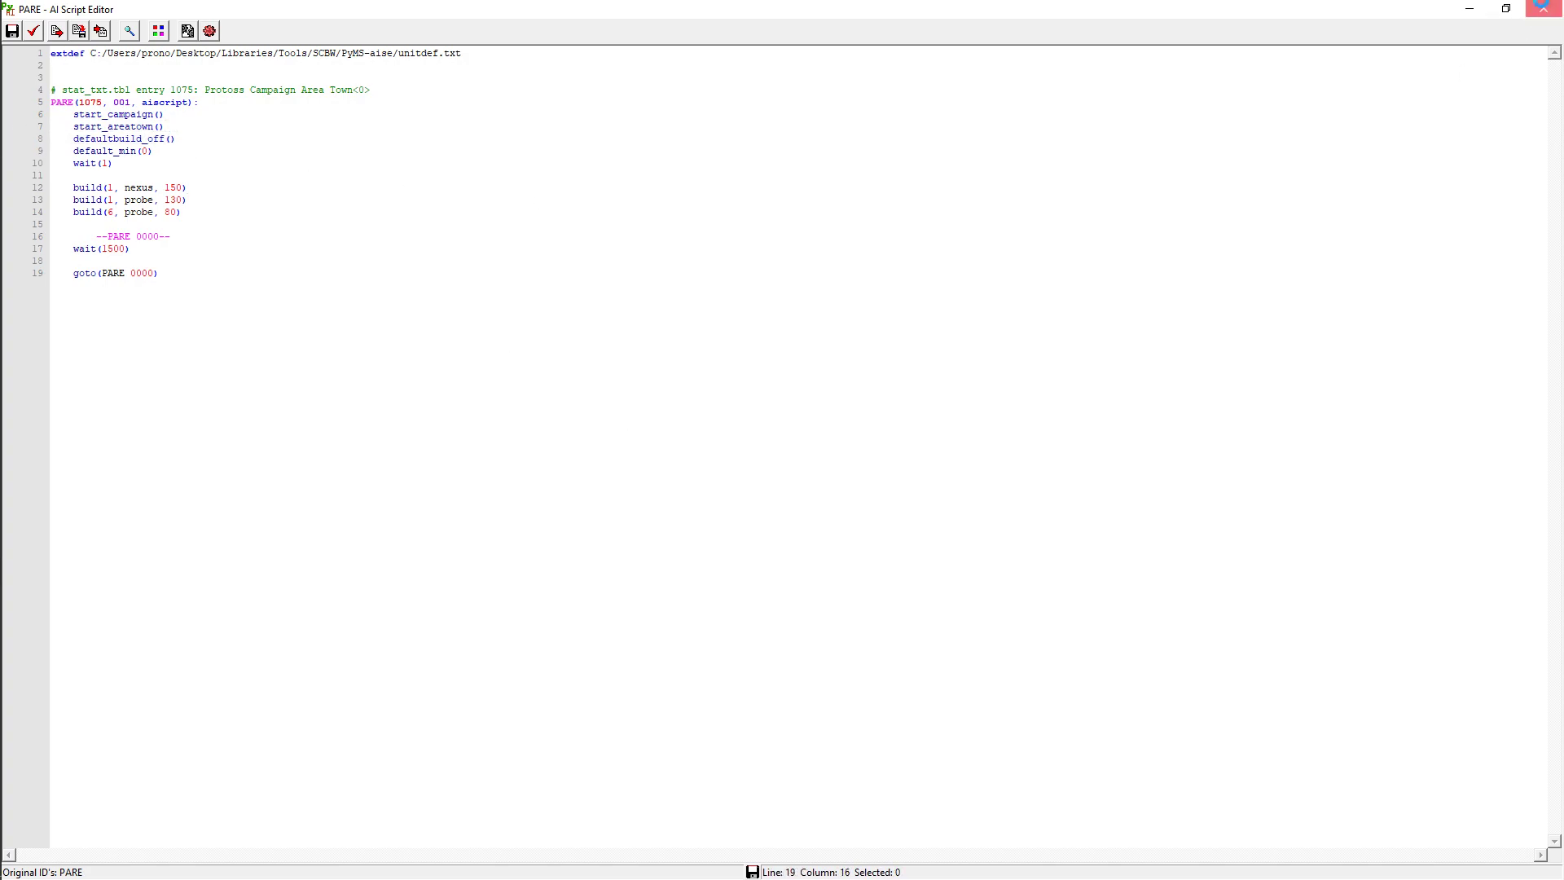
- Close the PARE script and read through the build, upgrade and attack commands of the PMED script
{"action": "left_click", "coordinate": [1542, 9]}
{"action": "left_click", "coordinate": [789, 498]}
{"action": "key", "text": "alt+Tab"}
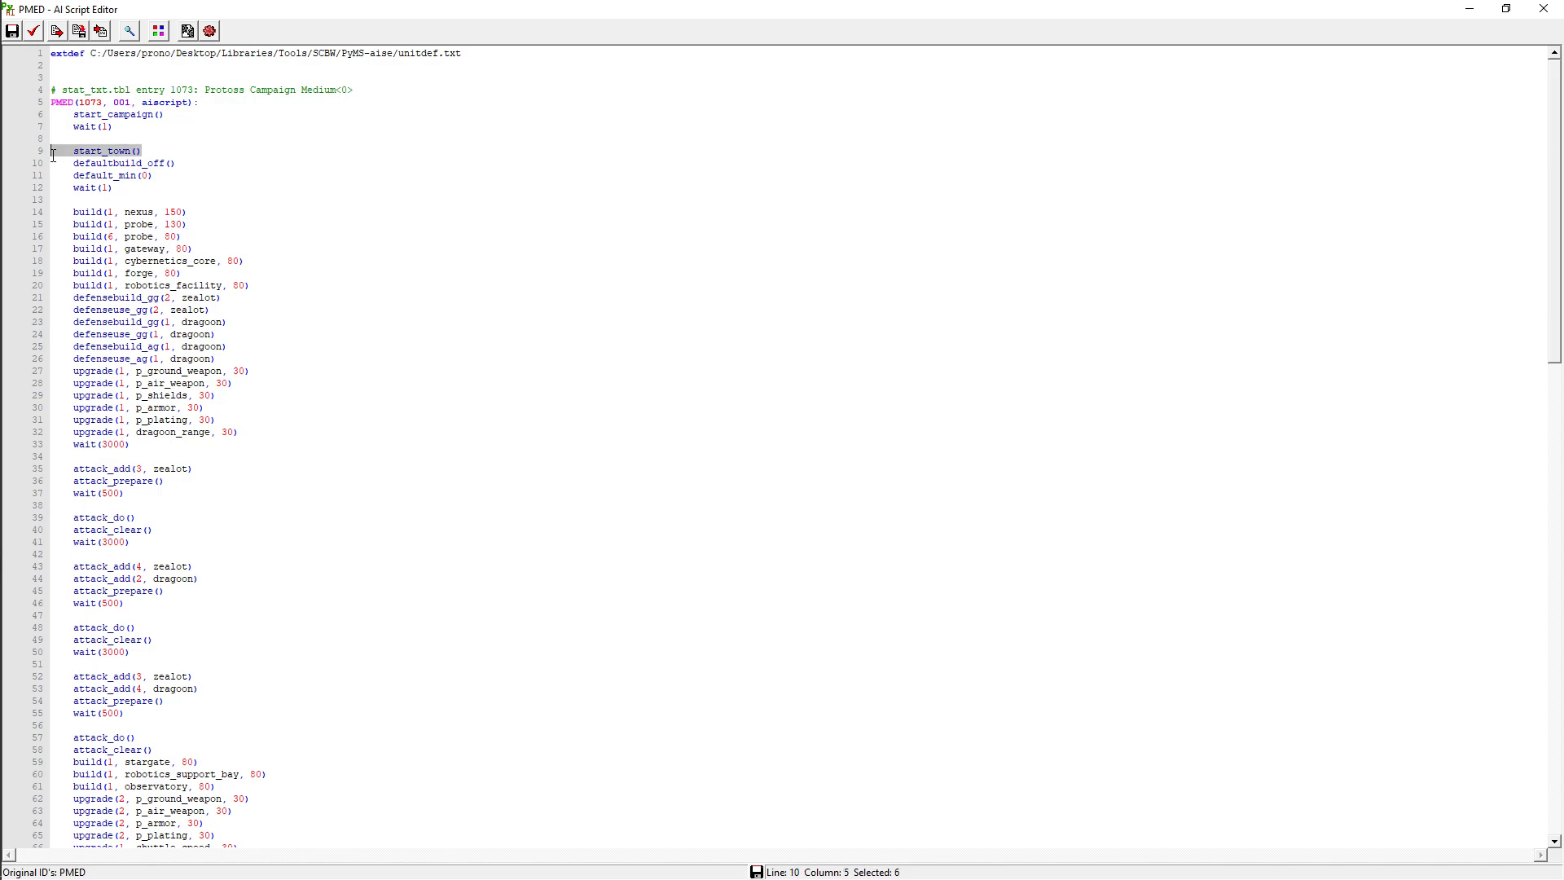
{"action": "left_click", "coordinate": [378, 381]}
{"action": "scroll", "coordinate": [377, 385], "scroll_direction": "down", "scroll_amount": 10}
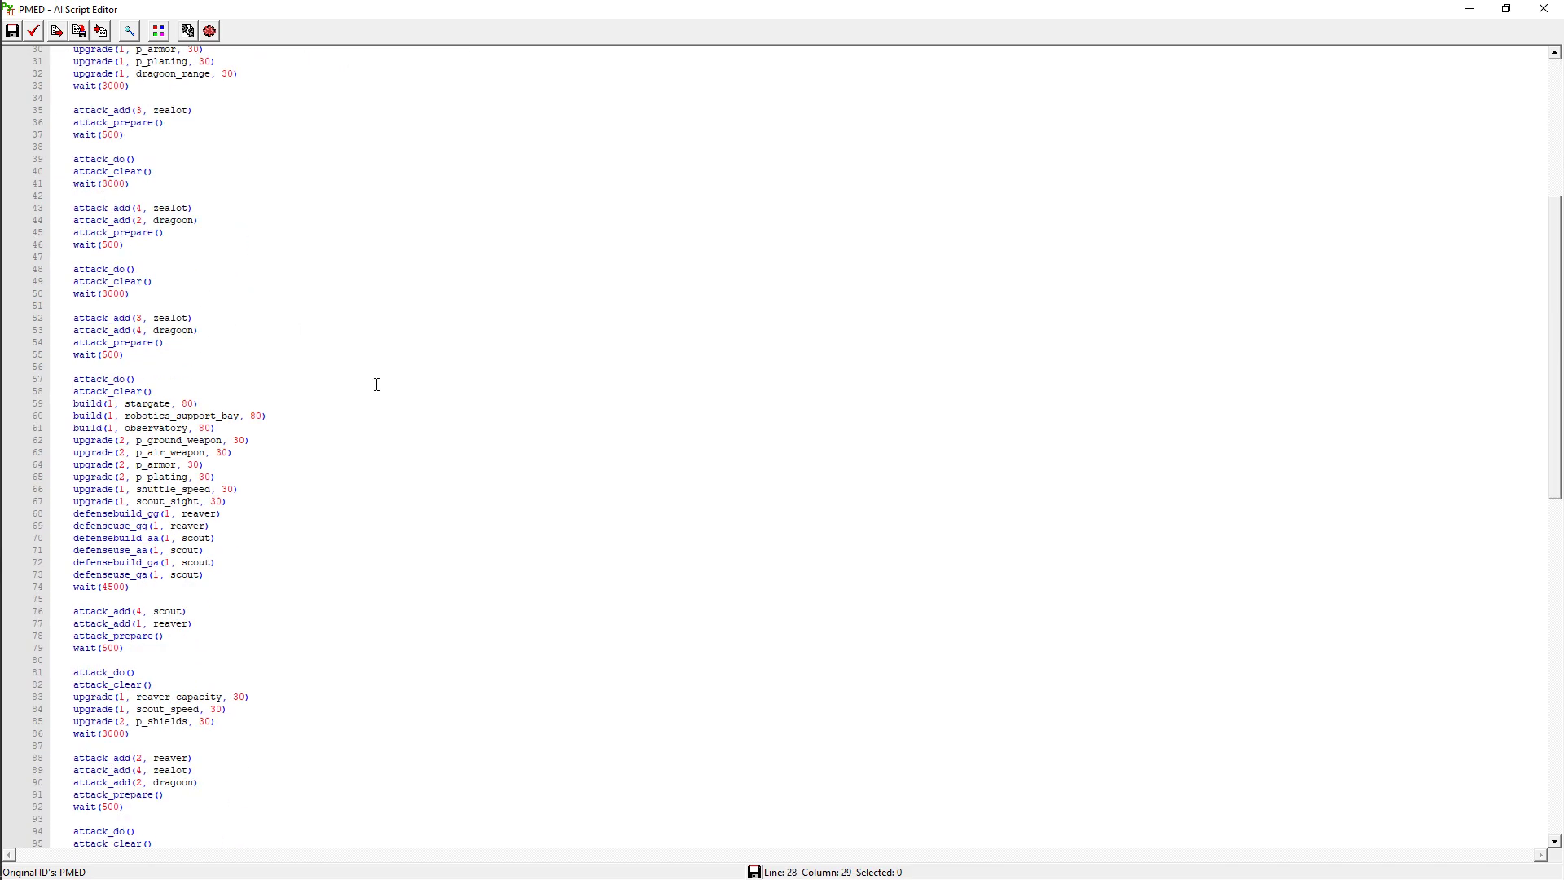
{"action": "scroll", "coordinate": [378, 384], "scroll_direction": "down", "scroll_amount": 20}
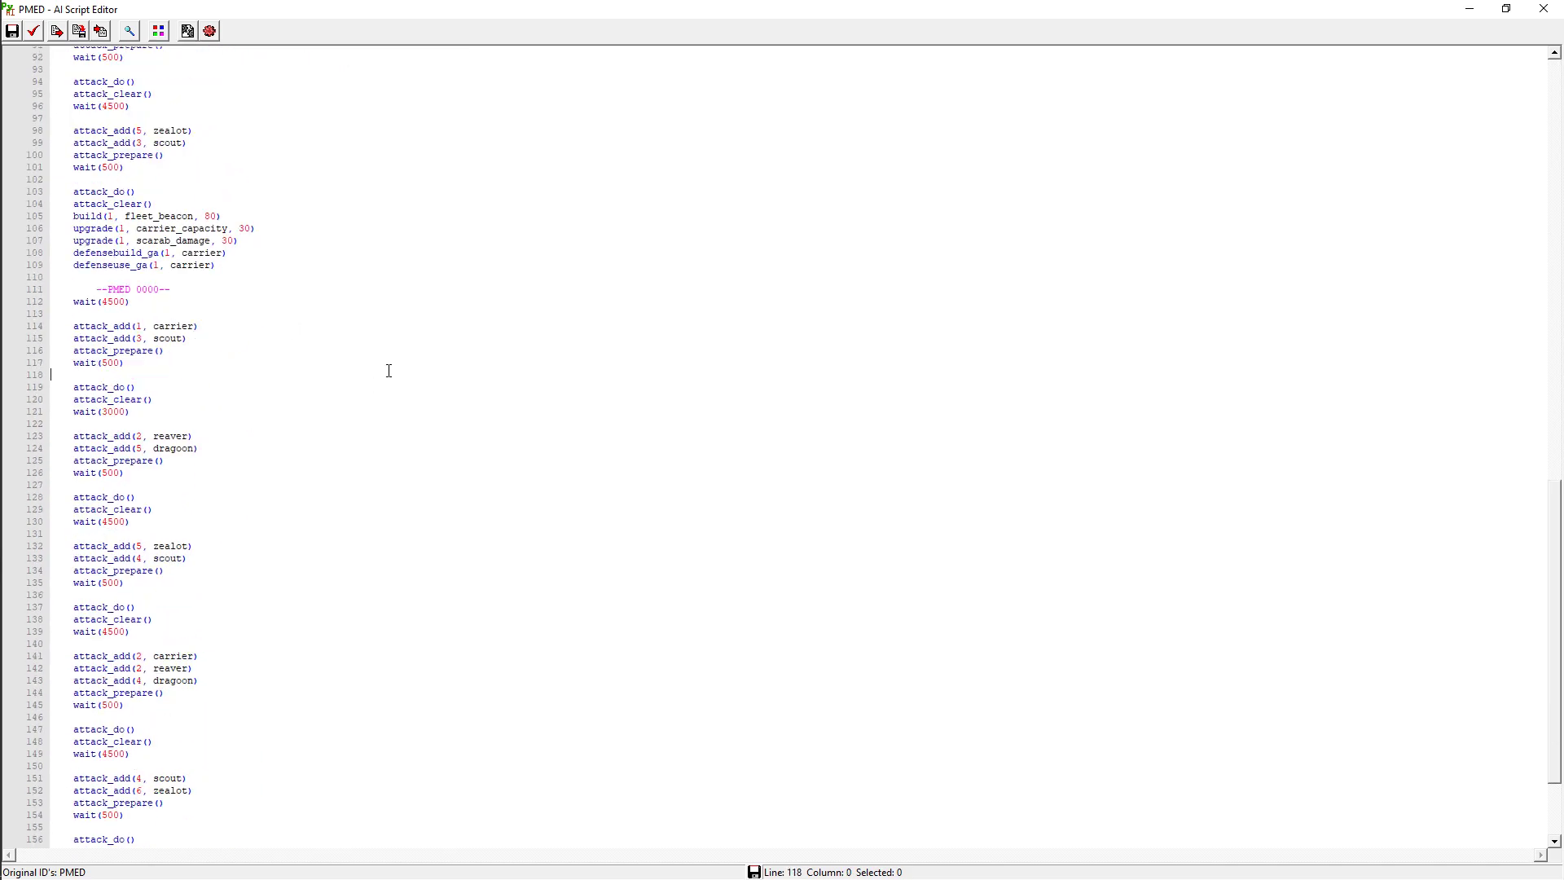
- Search the PMED script for "arbiter" and "archon"
{"action": "key", "text": "ctrl+f"}
{"action": "type", "text": "arbiter"}
{"action": "key", "text": "Return"}
{"action": "key", "text": "Return"}
{"action": "key", "text": "ctrl+f"}
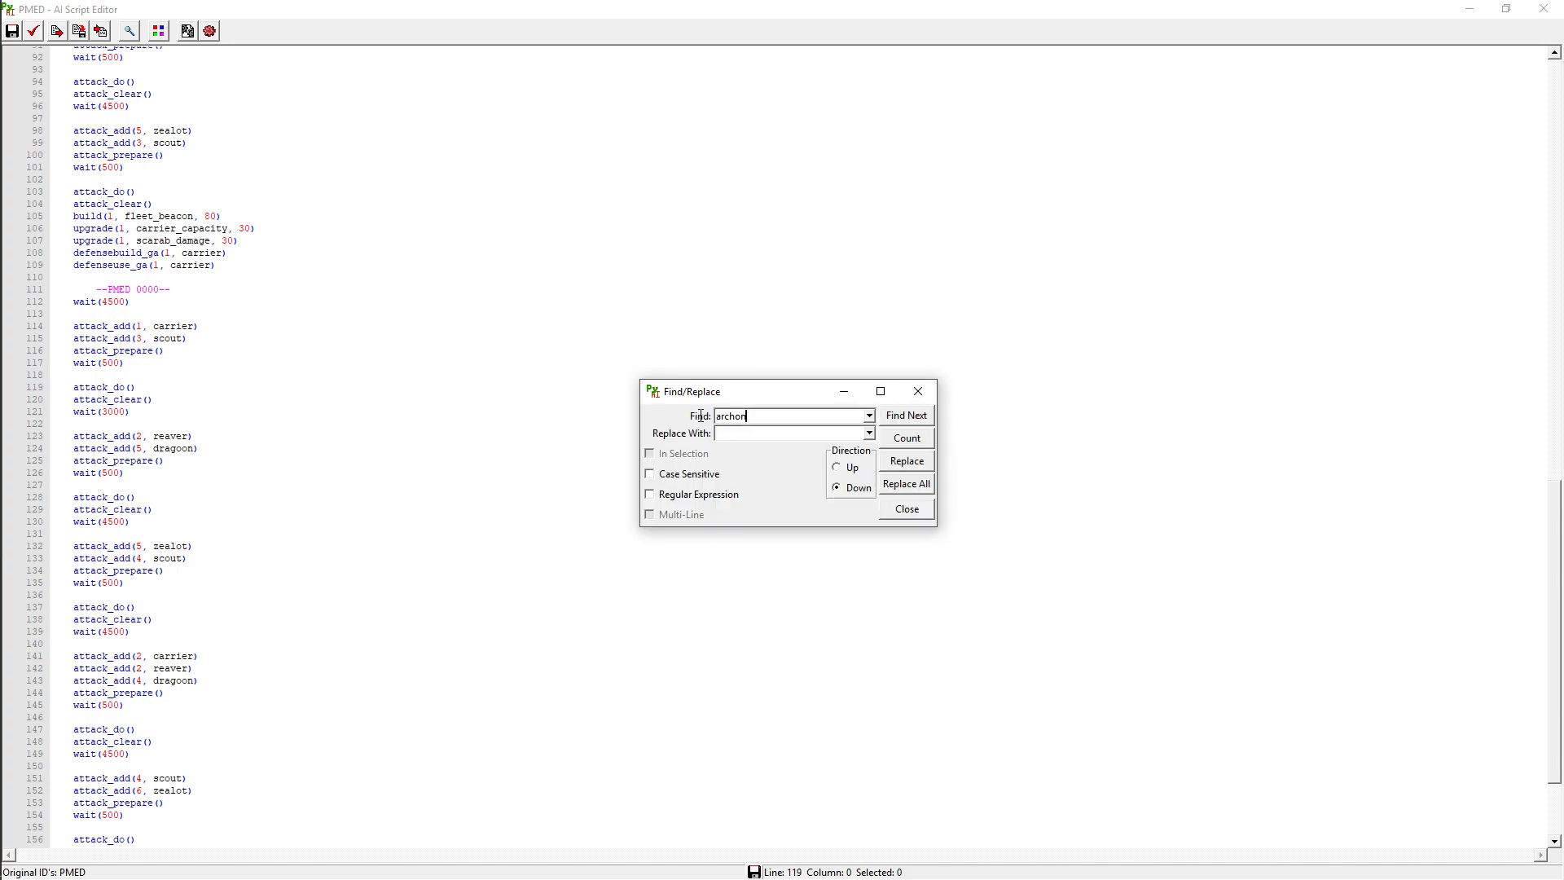
{"action": "key", "text": "Return"}
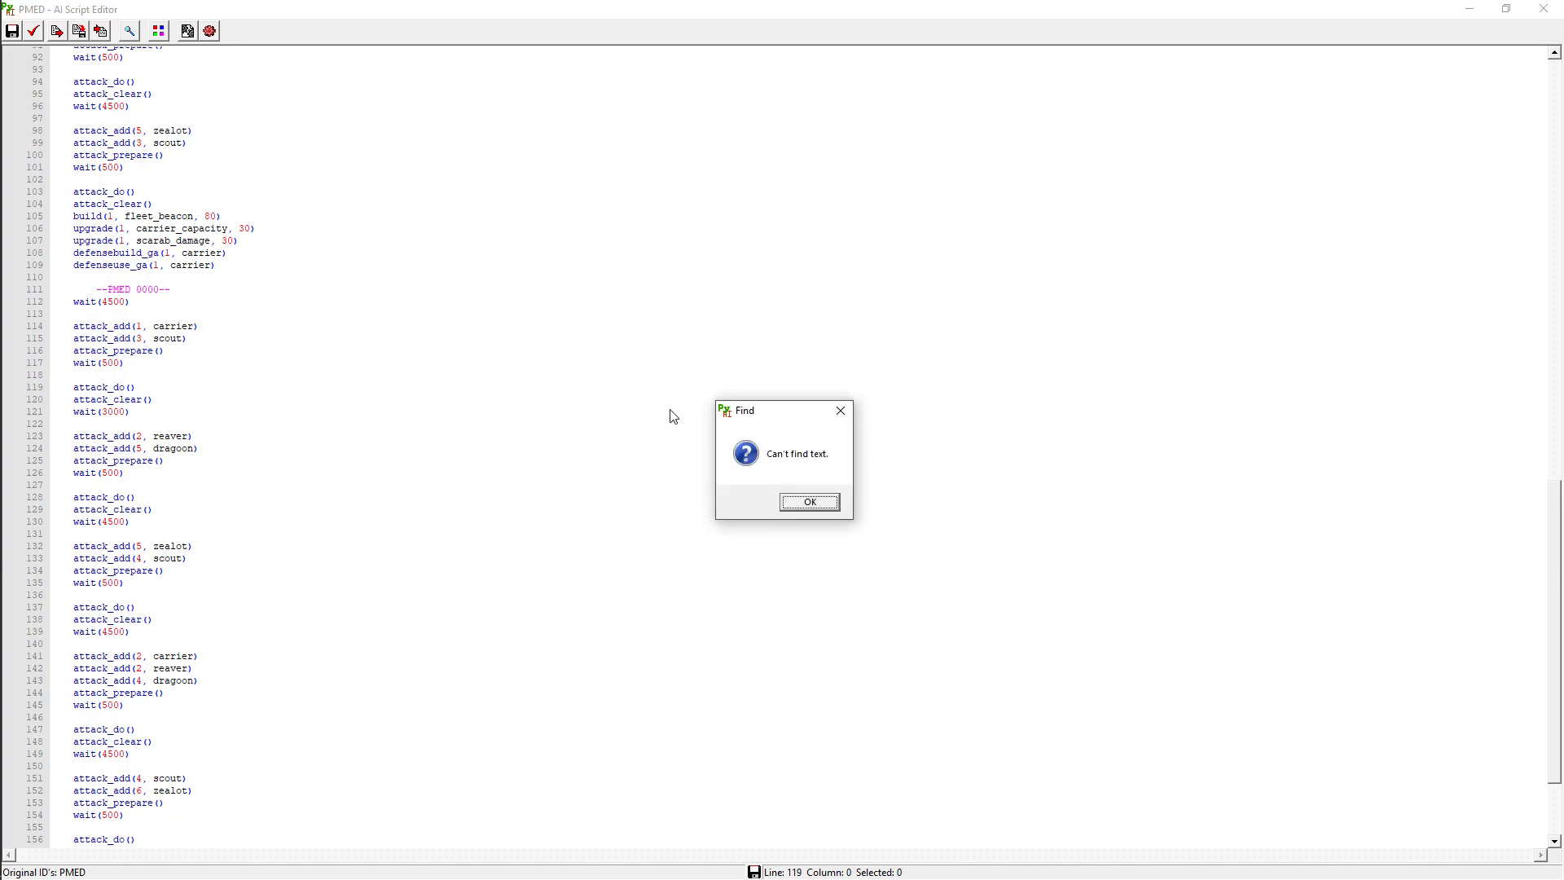
{"action": "key", "text": "Return"}
- Close the PMED script and exit PyAI to return to the map in Scmdraft
{"action": "scroll", "coordinate": [768, 545], "scroll_direction": "up", "scroll_amount": 18}
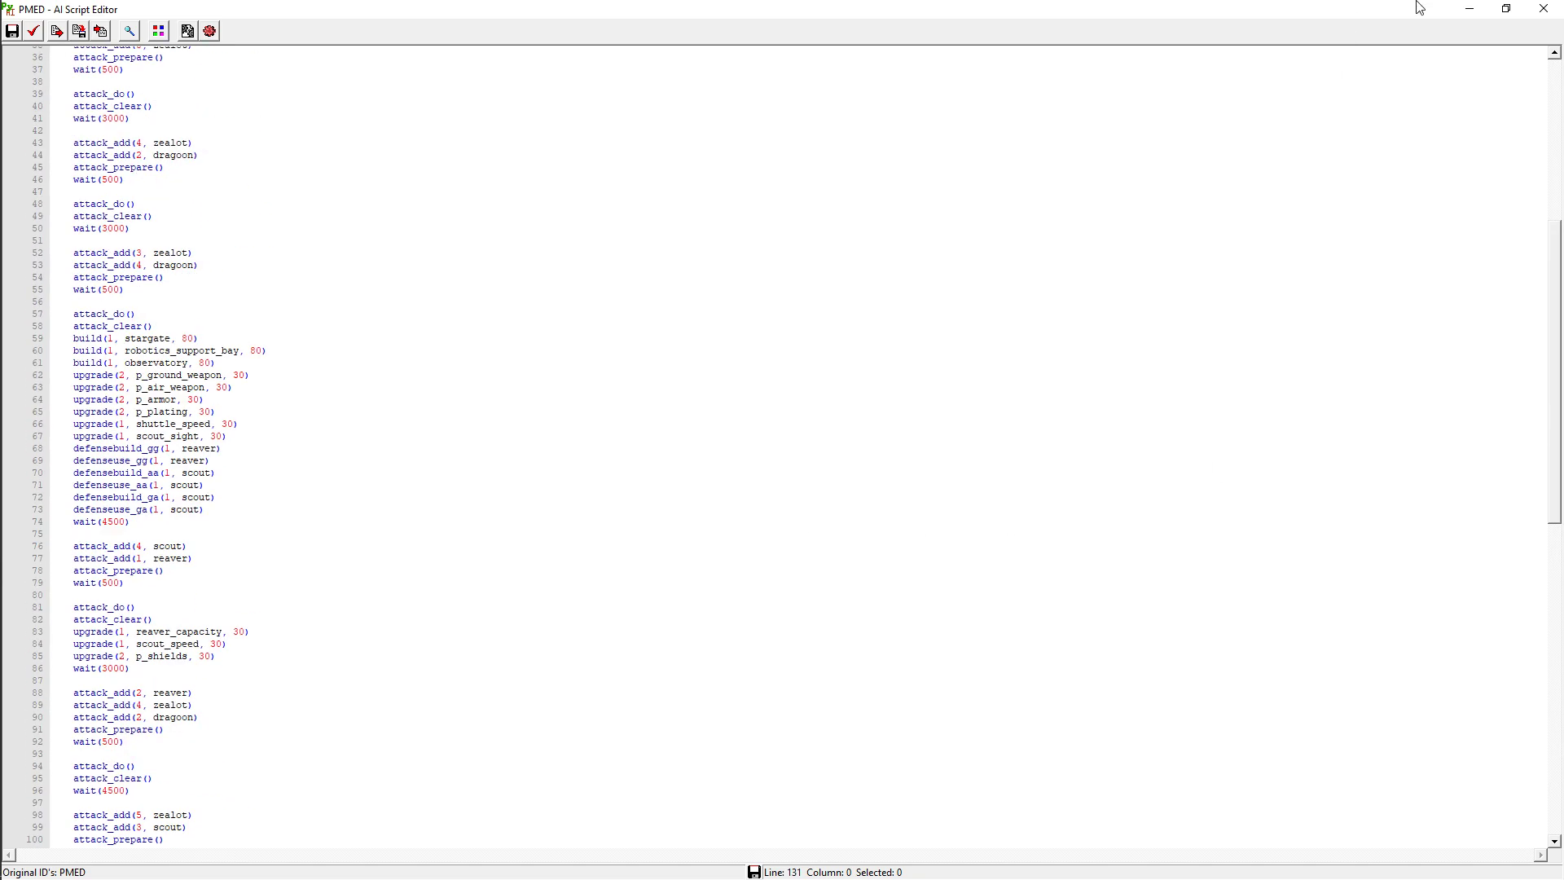
{"action": "left_click", "coordinate": [1544, 9]}
{"action": "left_click", "coordinate": [787, 498]}
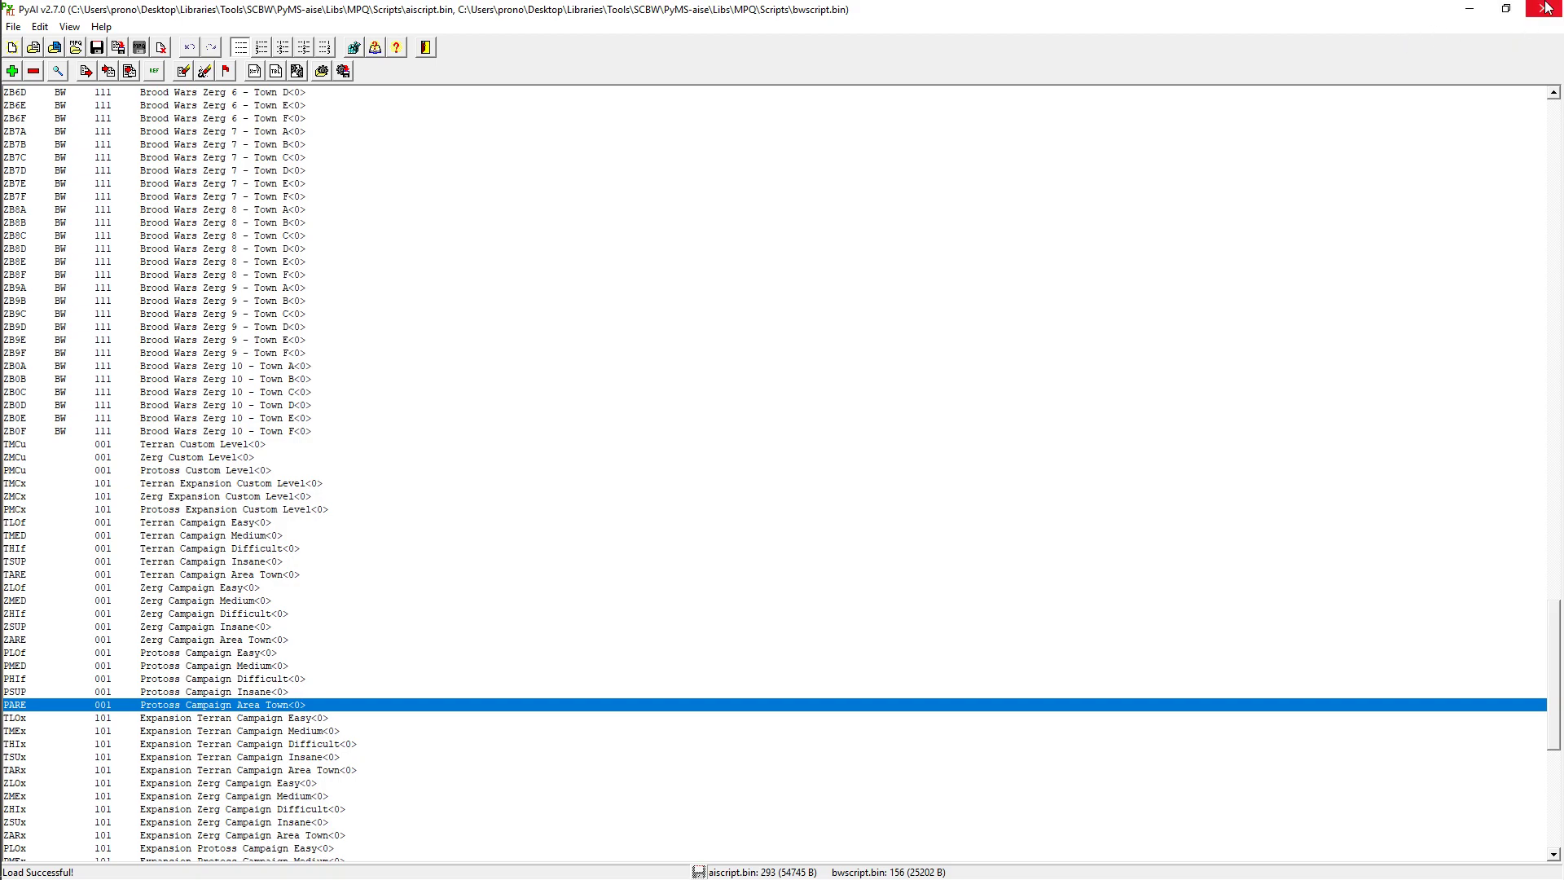
{"action": "left_click", "coordinate": [1546, 7]}
- Place a Terran Command Center for Player 1 on the red start location in the map's lower-left base
{"action": "middle_click_drag", "start_coordinate": [1116, 429], "coordinate": [559, 178]}
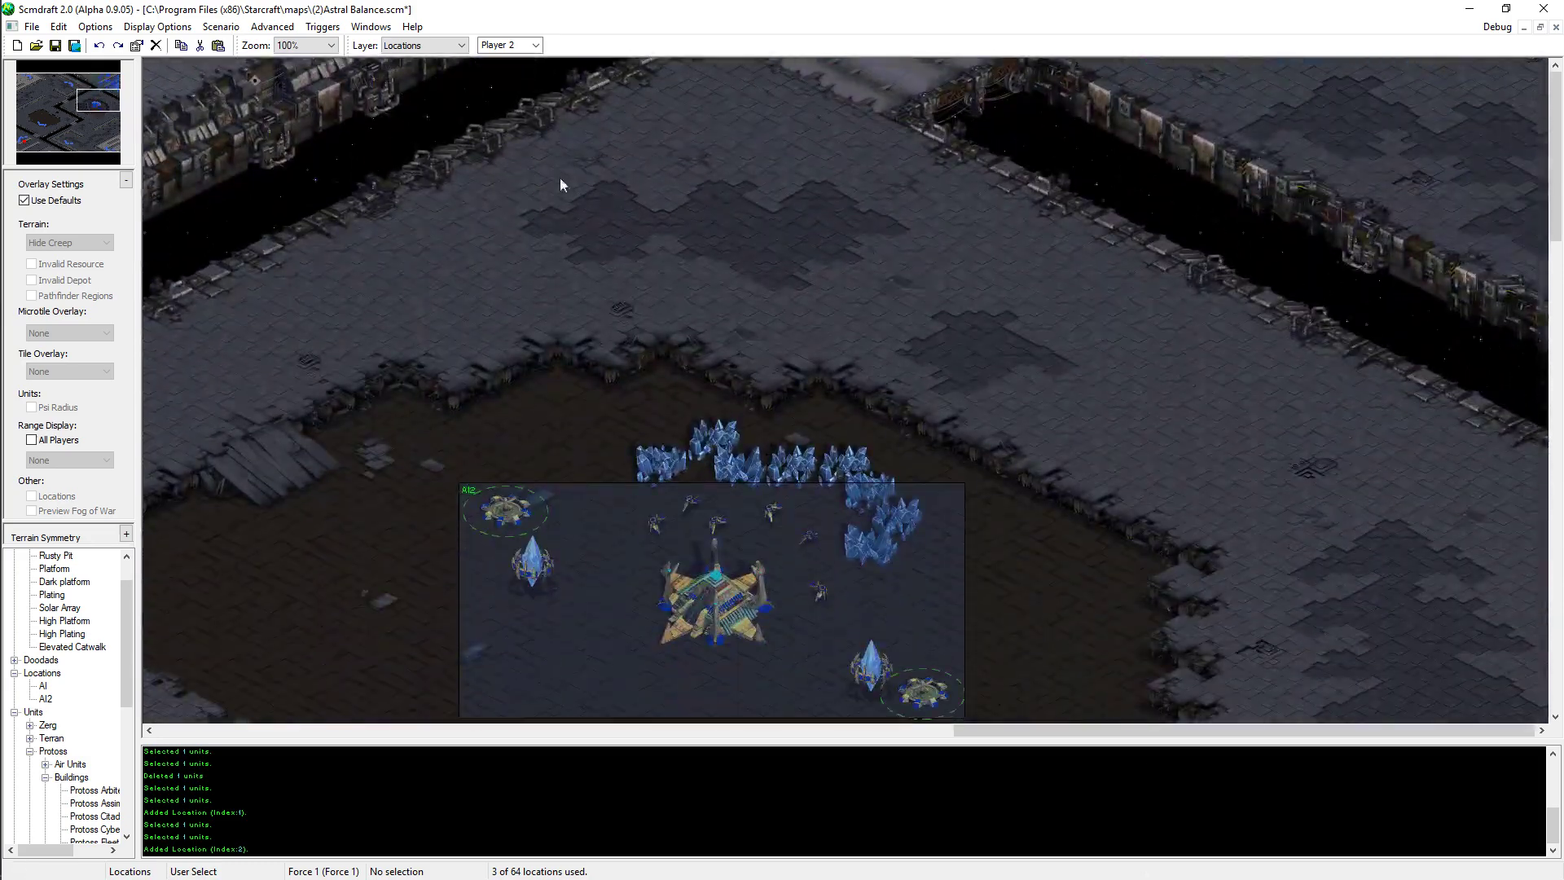
{"action": "left_click_drag", "start_coordinate": [82, 137], "coordinate": [7, 145]}
{"action": "left_click", "coordinate": [46, 764]}
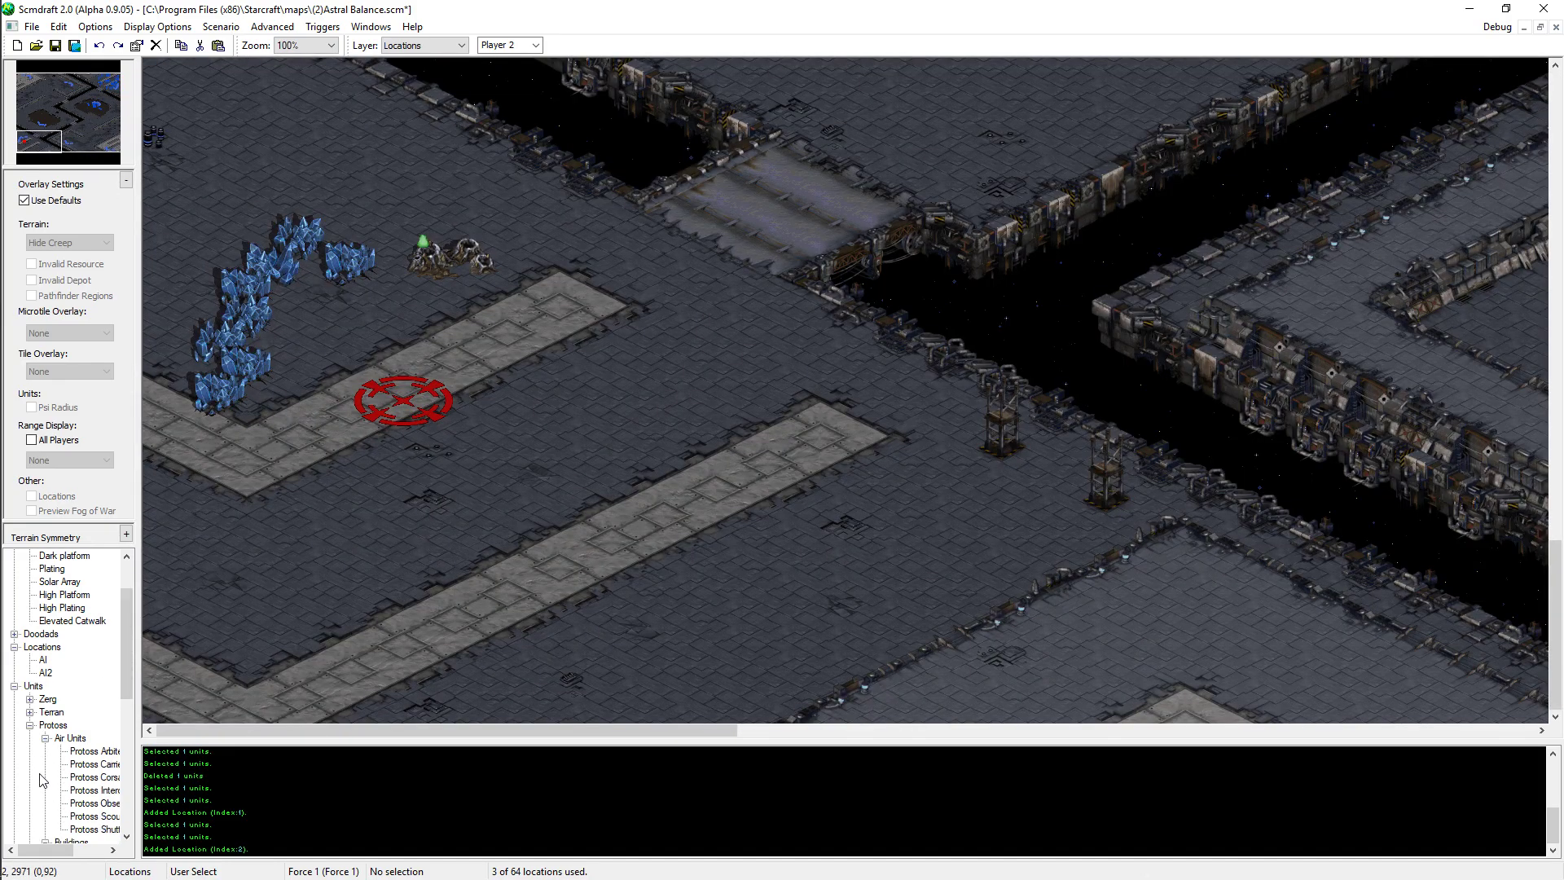
{"action": "left_click", "coordinate": [30, 725]}
{"action": "left_click", "coordinate": [31, 777]}
{"action": "left_click", "coordinate": [46, 764]}
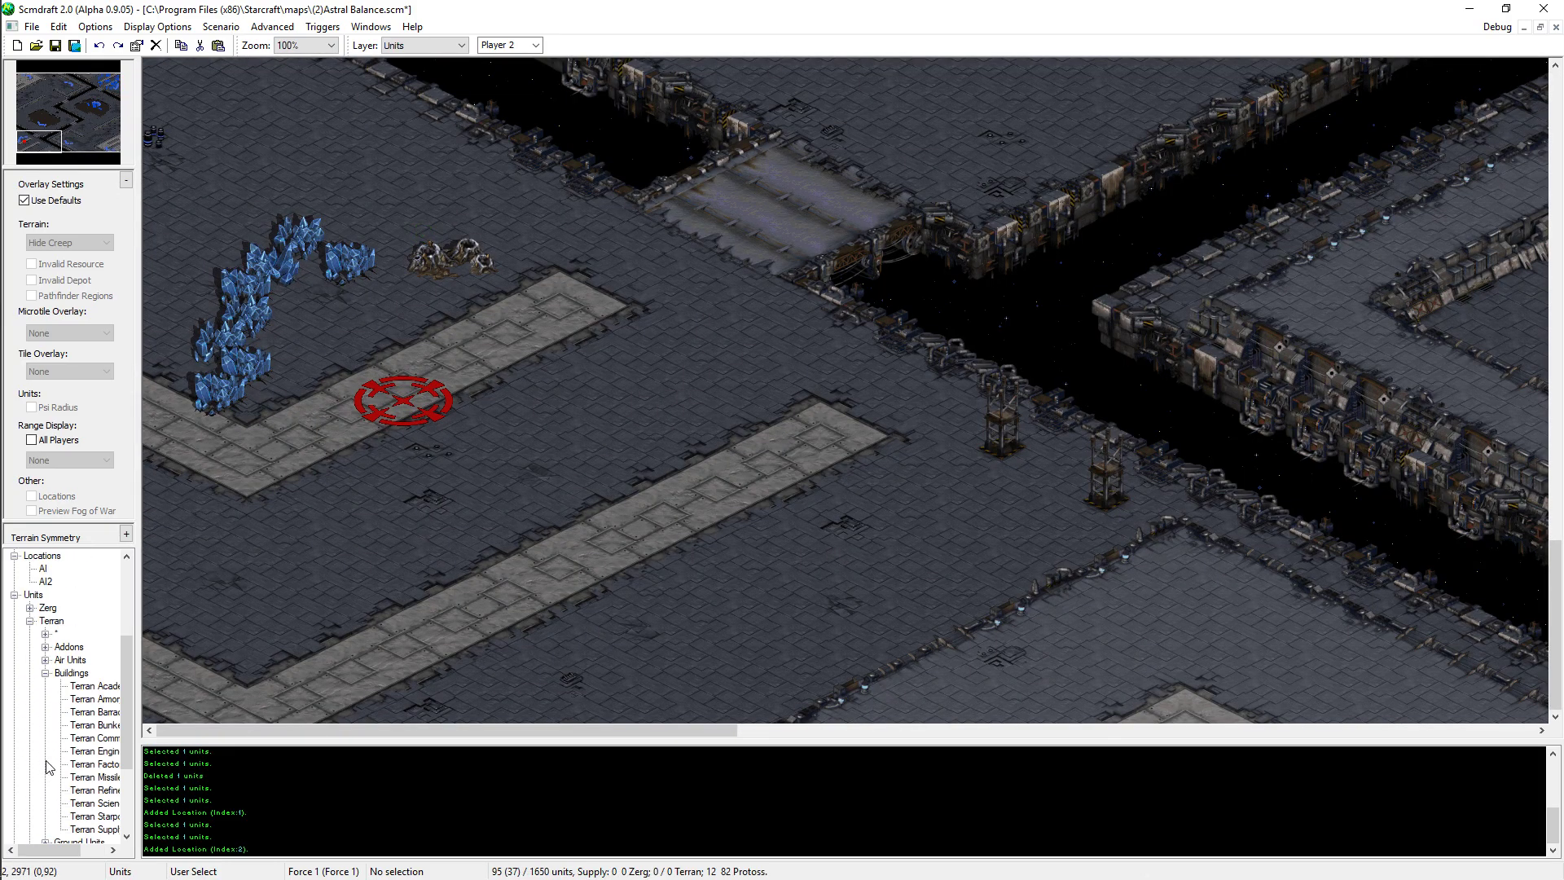
{"action": "left_click", "coordinate": [94, 738]}
{"action": "left_click", "coordinate": [510, 45]}
{"action": "left_click", "coordinate": [501, 59]}
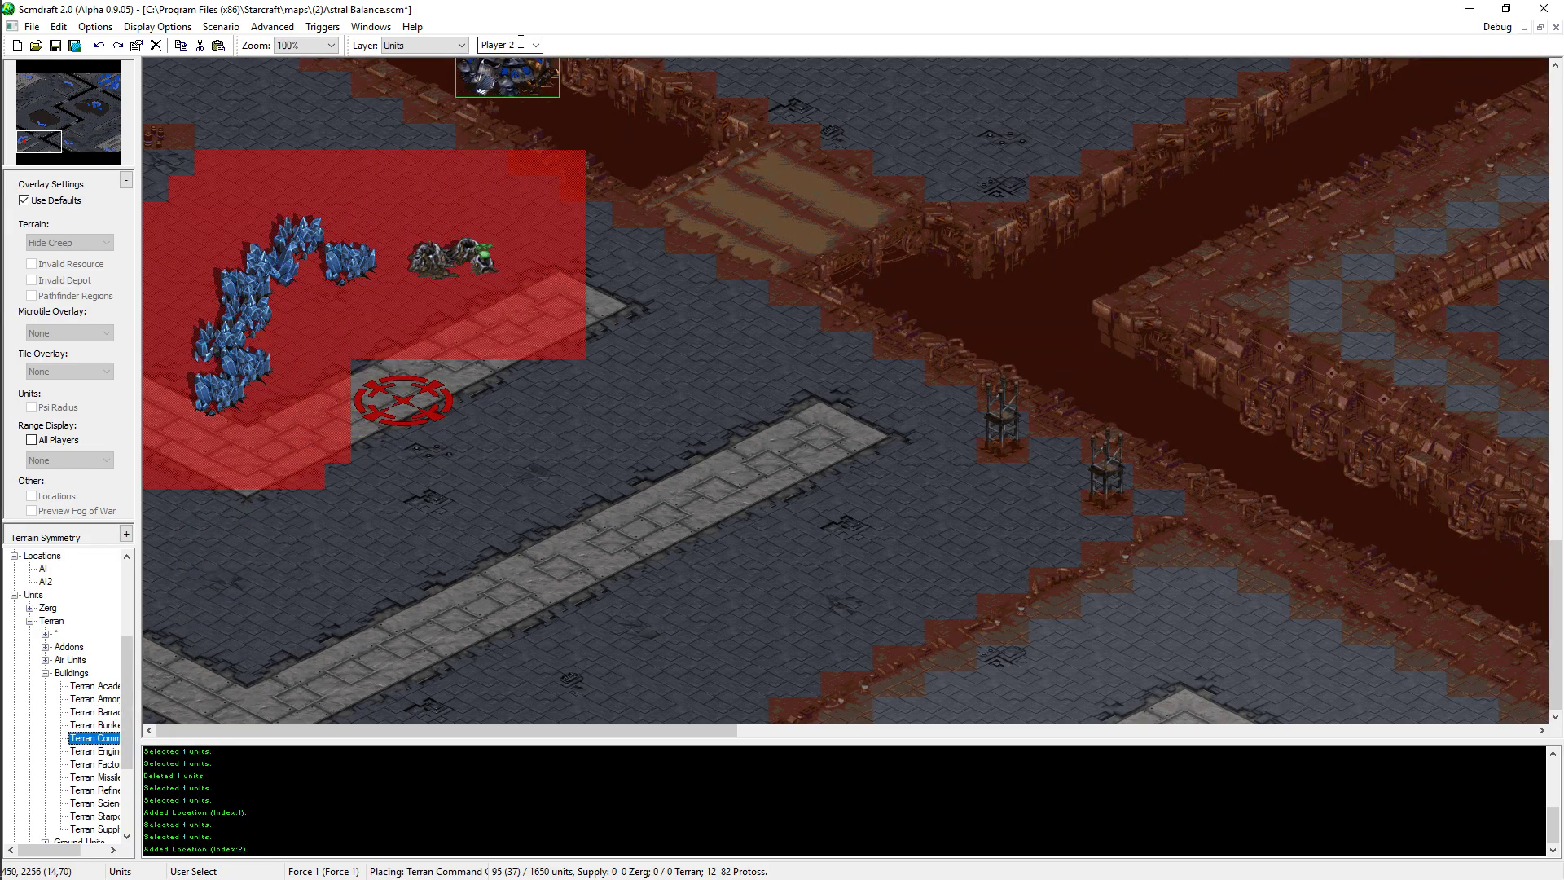
{"action": "left_click", "coordinate": [421, 406]}
{"action": "right_click", "coordinate": [451, 429]}
- Place four Terran SCVs for Player 1 in a row just below the Command Center
{"action": "left_click", "coordinate": [45, 673]}
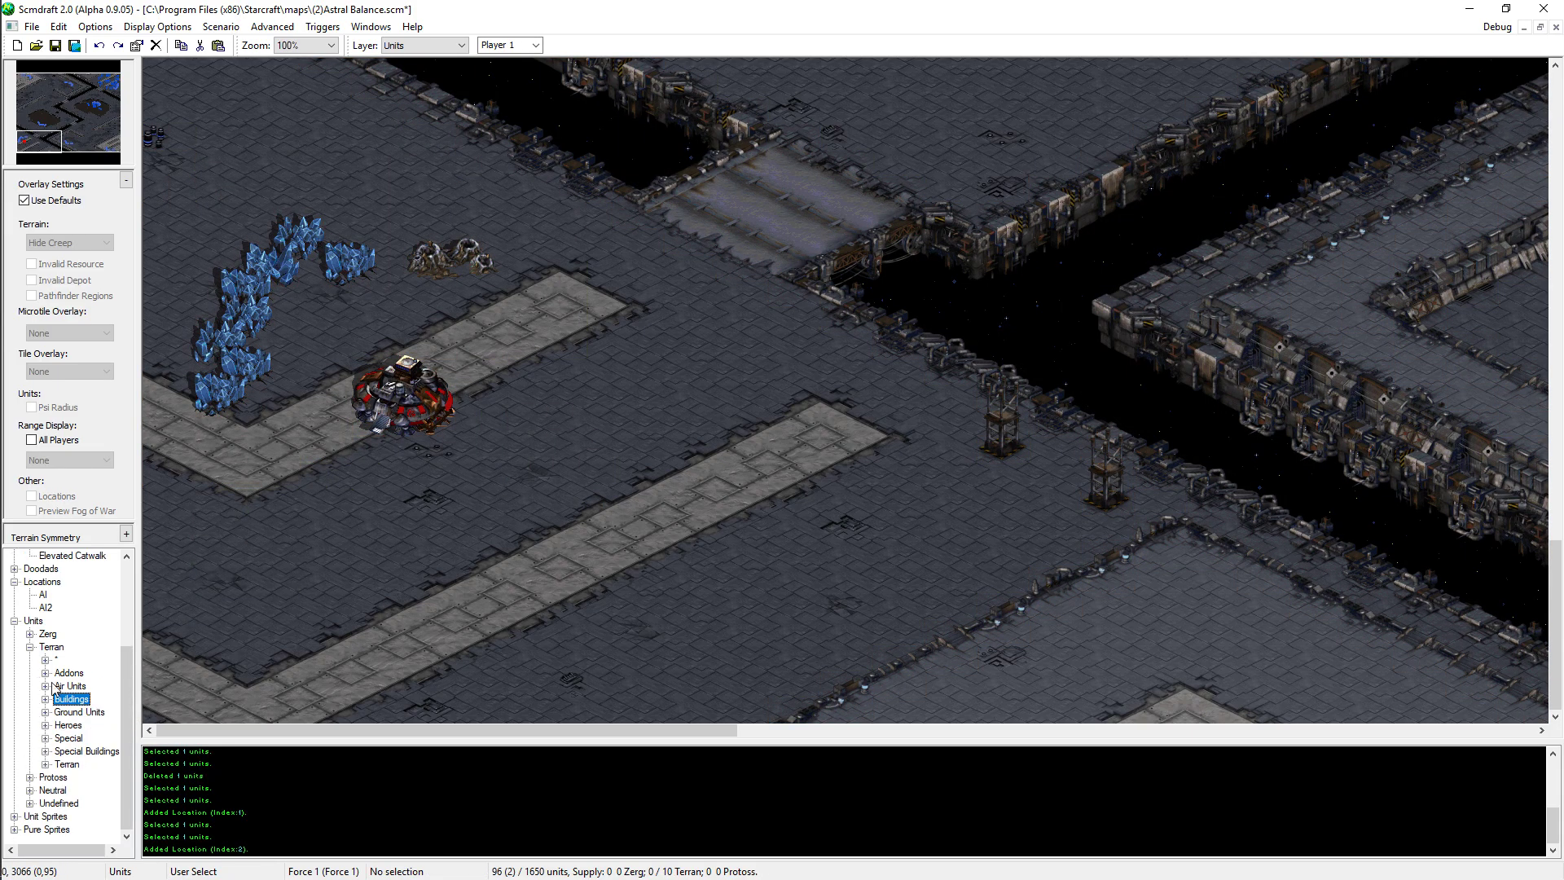
{"action": "left_click", "coordinate": [46, 713]}
{"action": "left_click", "coordinate": [92, 790]}
{"action": "left_click", "coordinate": [366, 450]}
{"action": "left_click", "coordinate": [384, 455]}
{"action": "left_click", "coordinate": [404, 447]}
{"action": "left_click", "coordinate": [424, 449]}
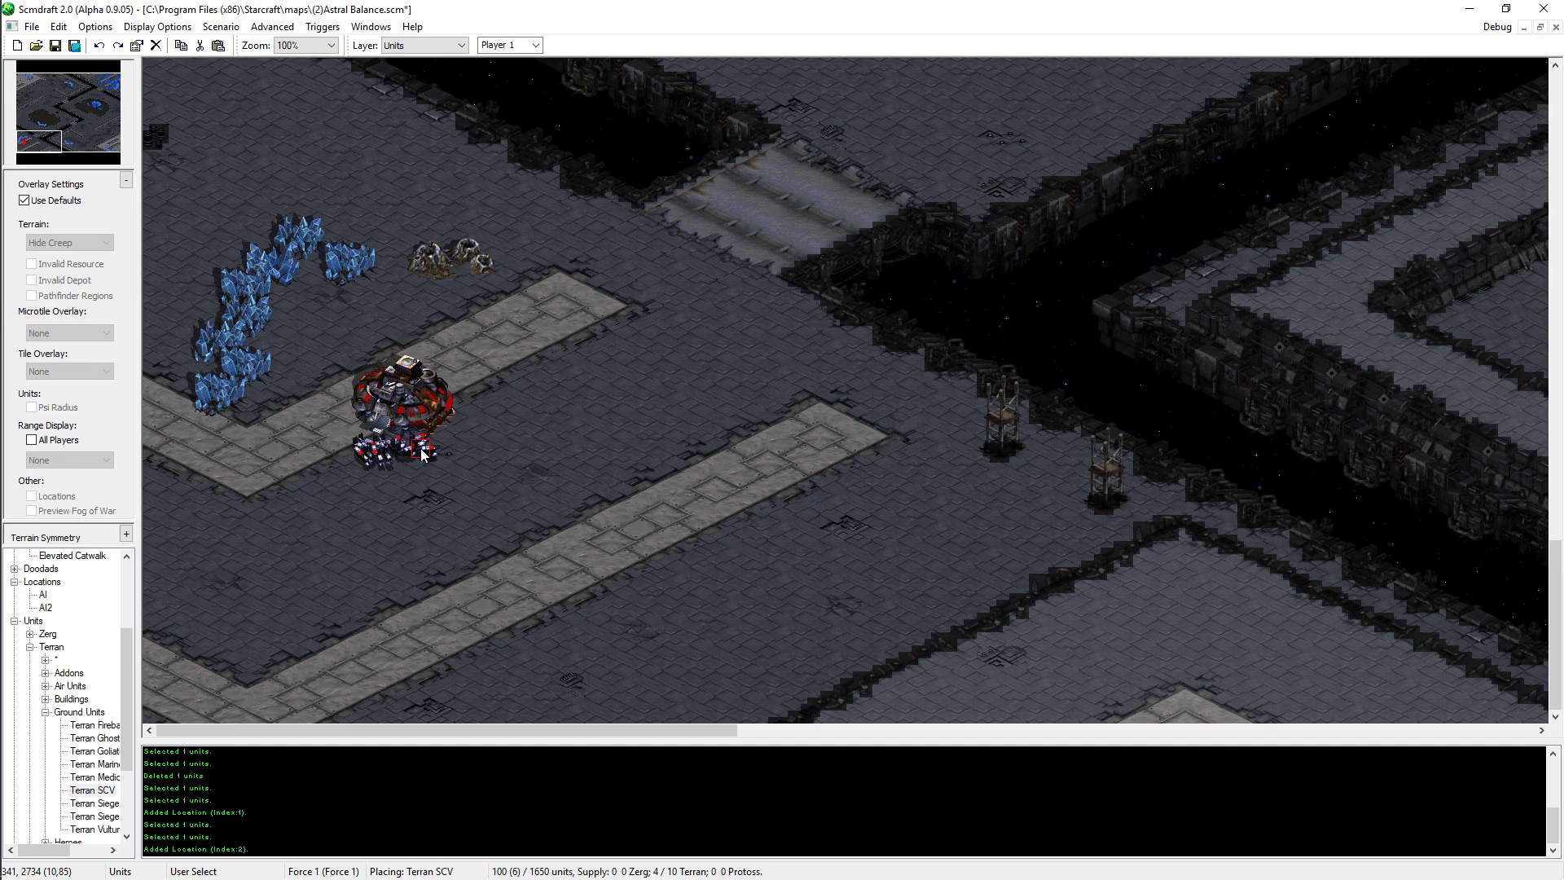
{"action": "right_click", "coordinate": [579, 540]}
- Set Player 1's race to Terran and Player 2's race to Protoss in the map properties
{"action": "left_click", "coordinate": [272, 26]}
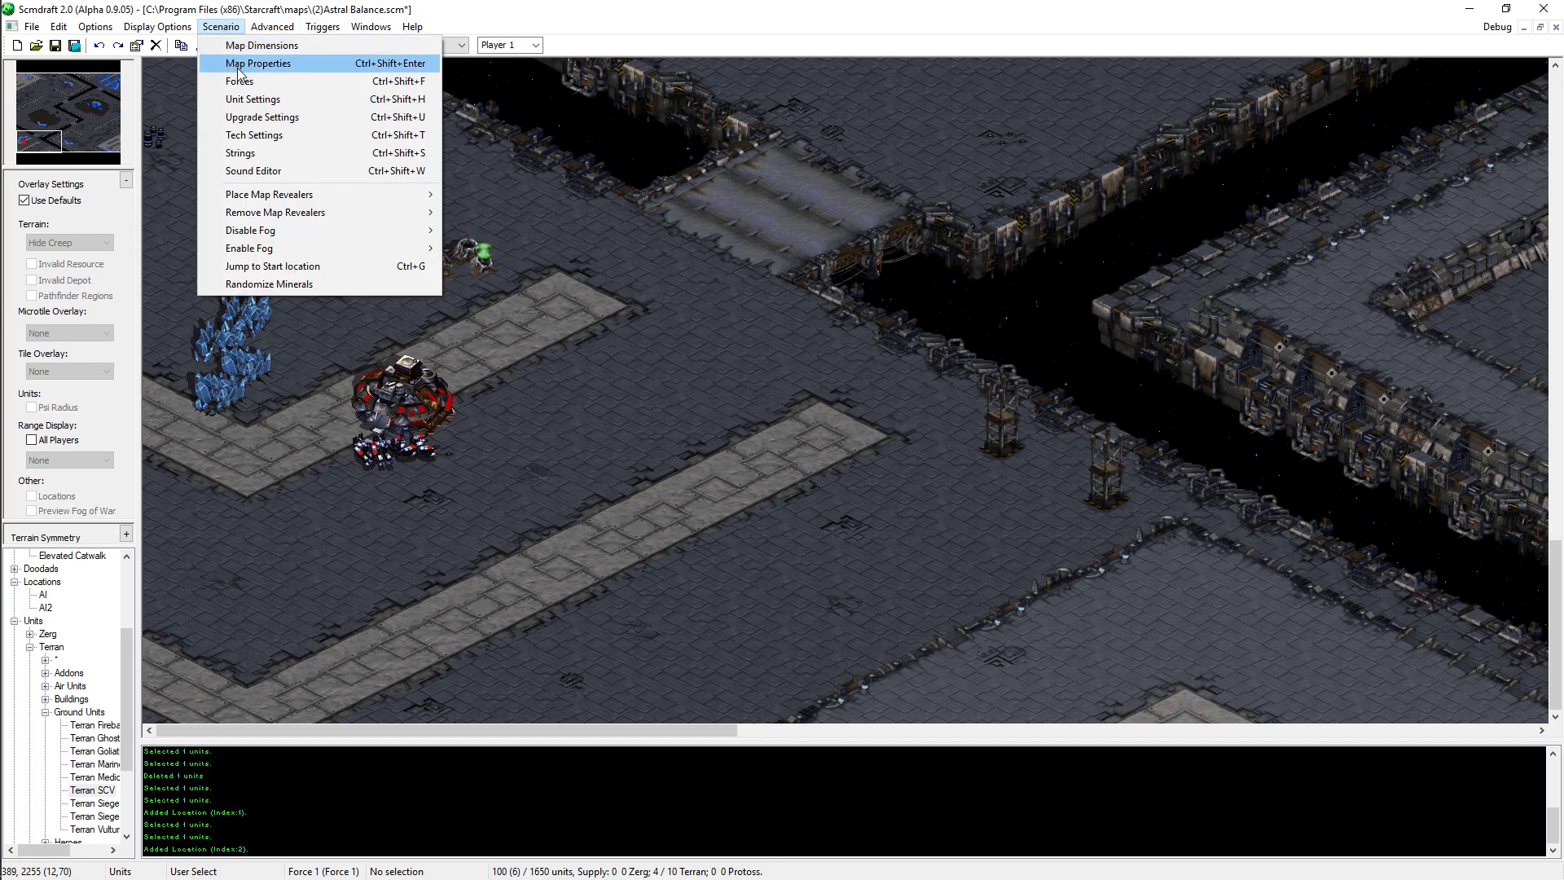
{"action": "left_click", "coordinate": [232, 64]}
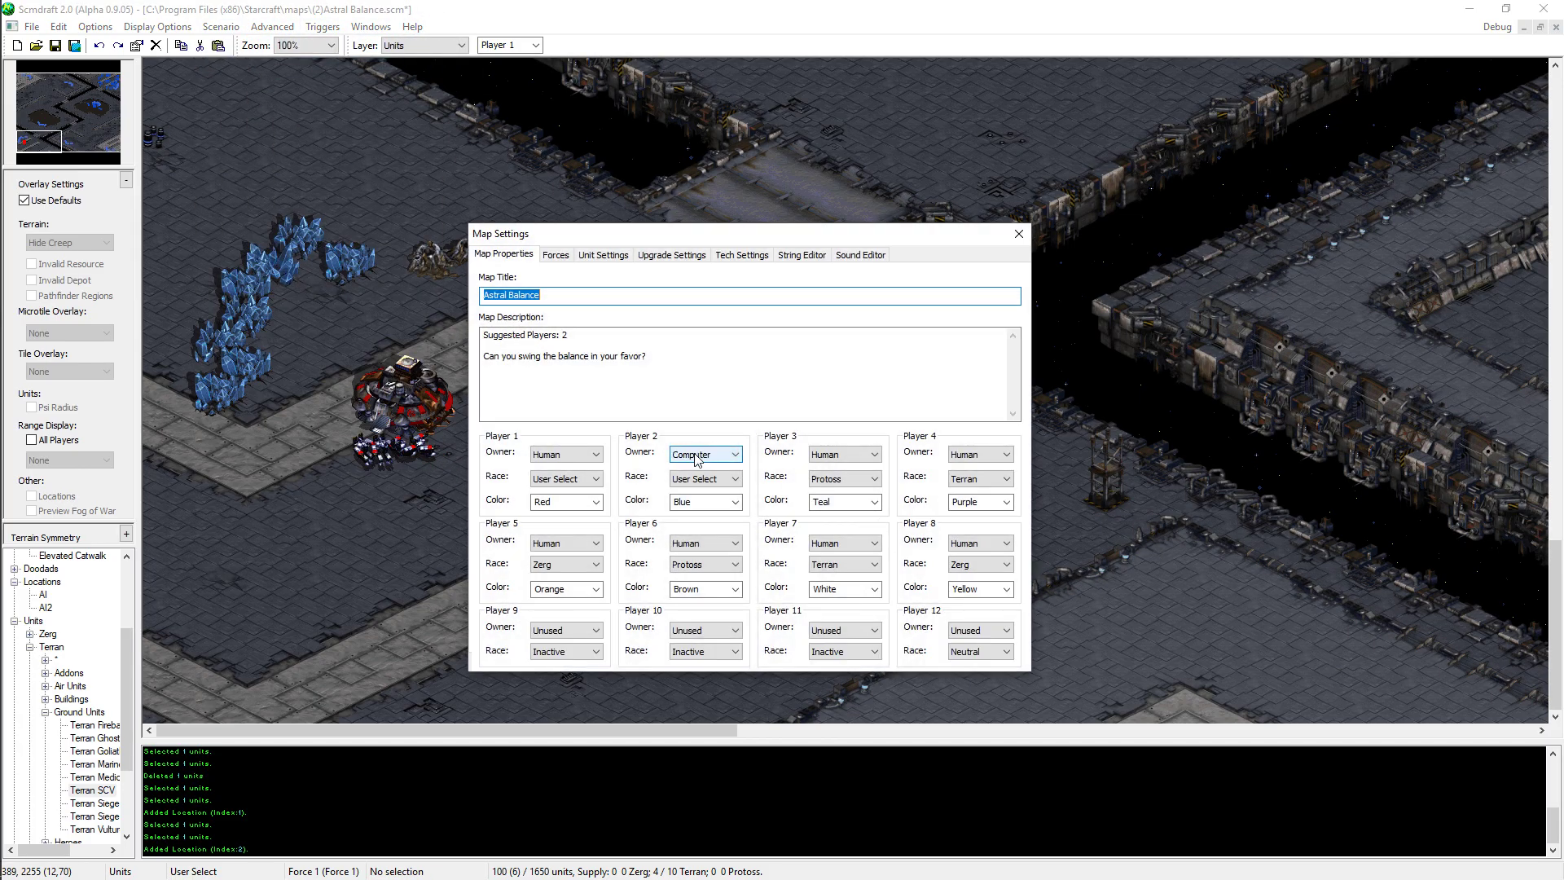
{"action": "key", "text": "Tab"}
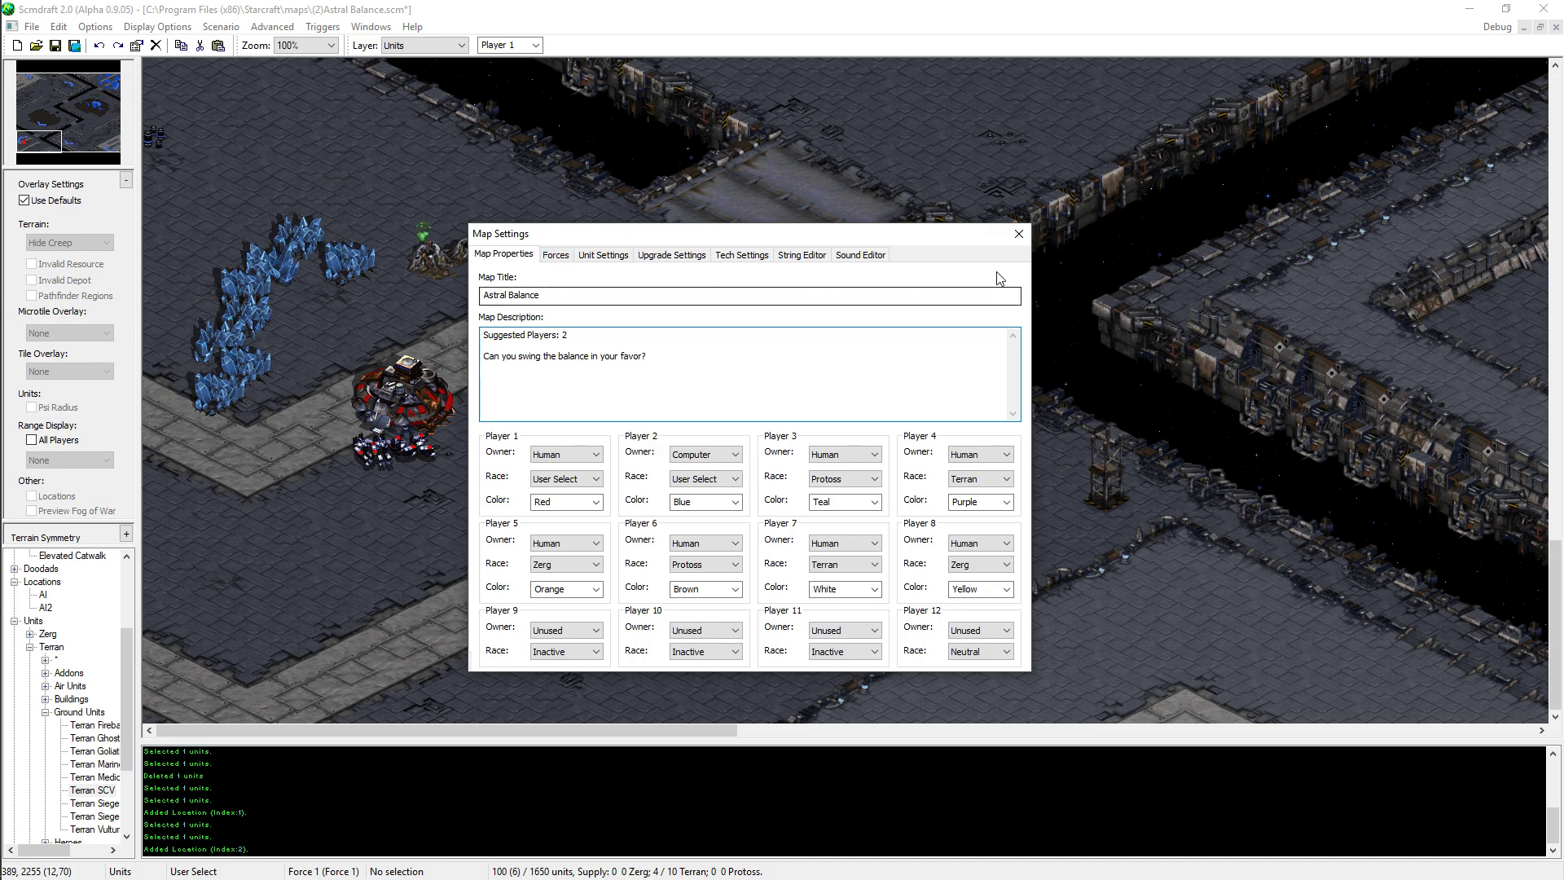
{"action": "left_click", "coordinate": [566, 479]}
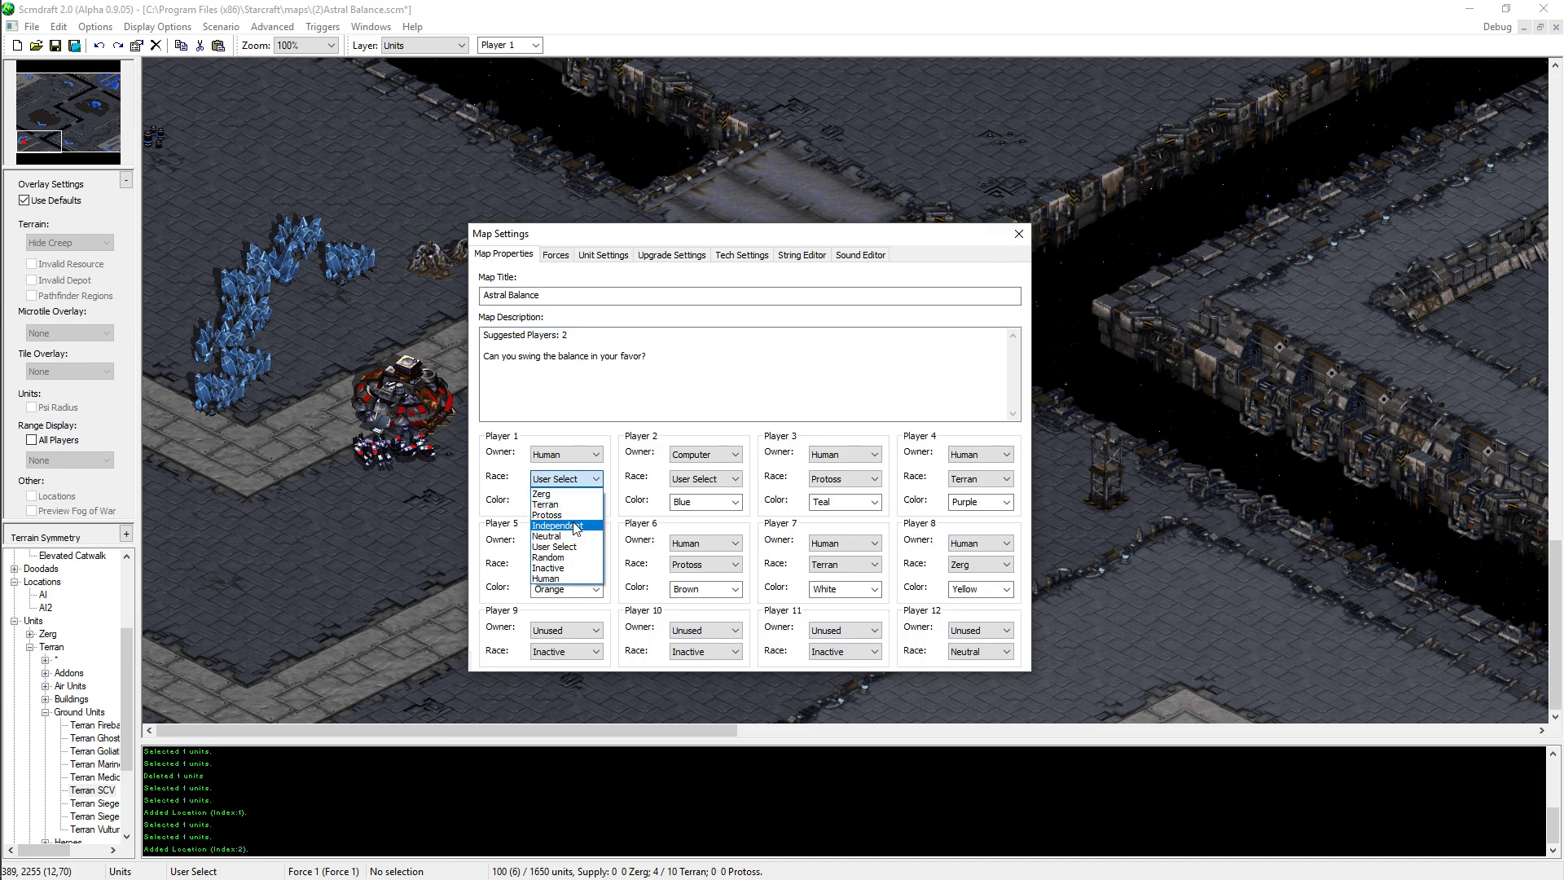
{"action": "left_click", "coordinate": [560, 504]}
{"action": "left_click", "coordinate": [704, 479]}
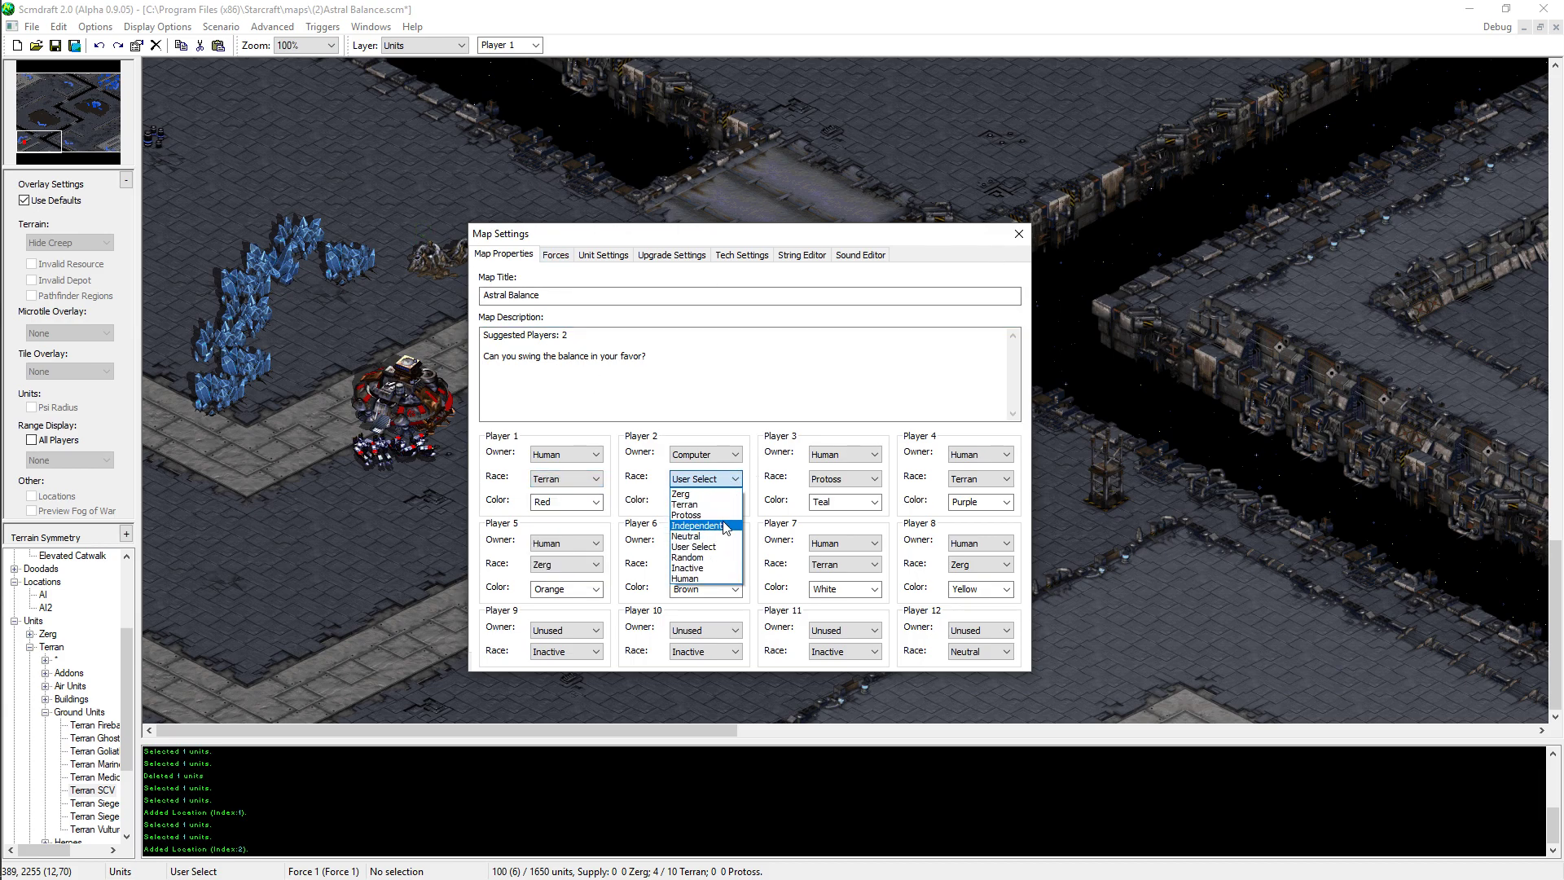
{"action": "left_click", "coordinate": [688, 515]}
- Move Player 2 into Force 2, naming Force 1 "a" and Force 2 "b"
{"action": "left_click", "coordinate": [556, 255]}
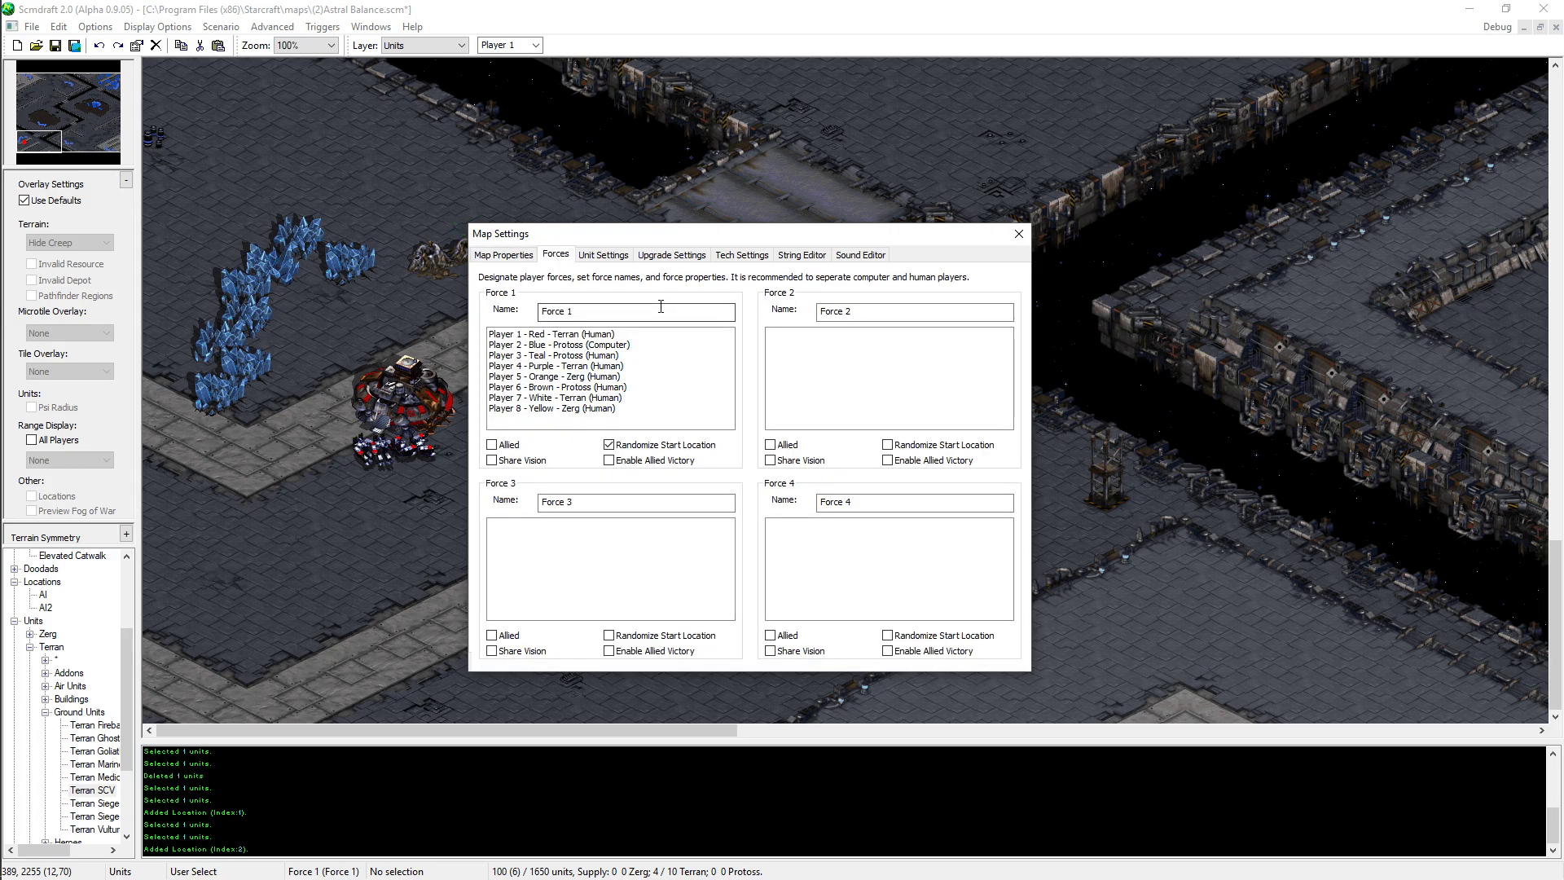
{"action": "left_click_drag", "start_coordinate": [601, 343], "coordinate": [438, 316]}
{"action": "type", "text": "b"}
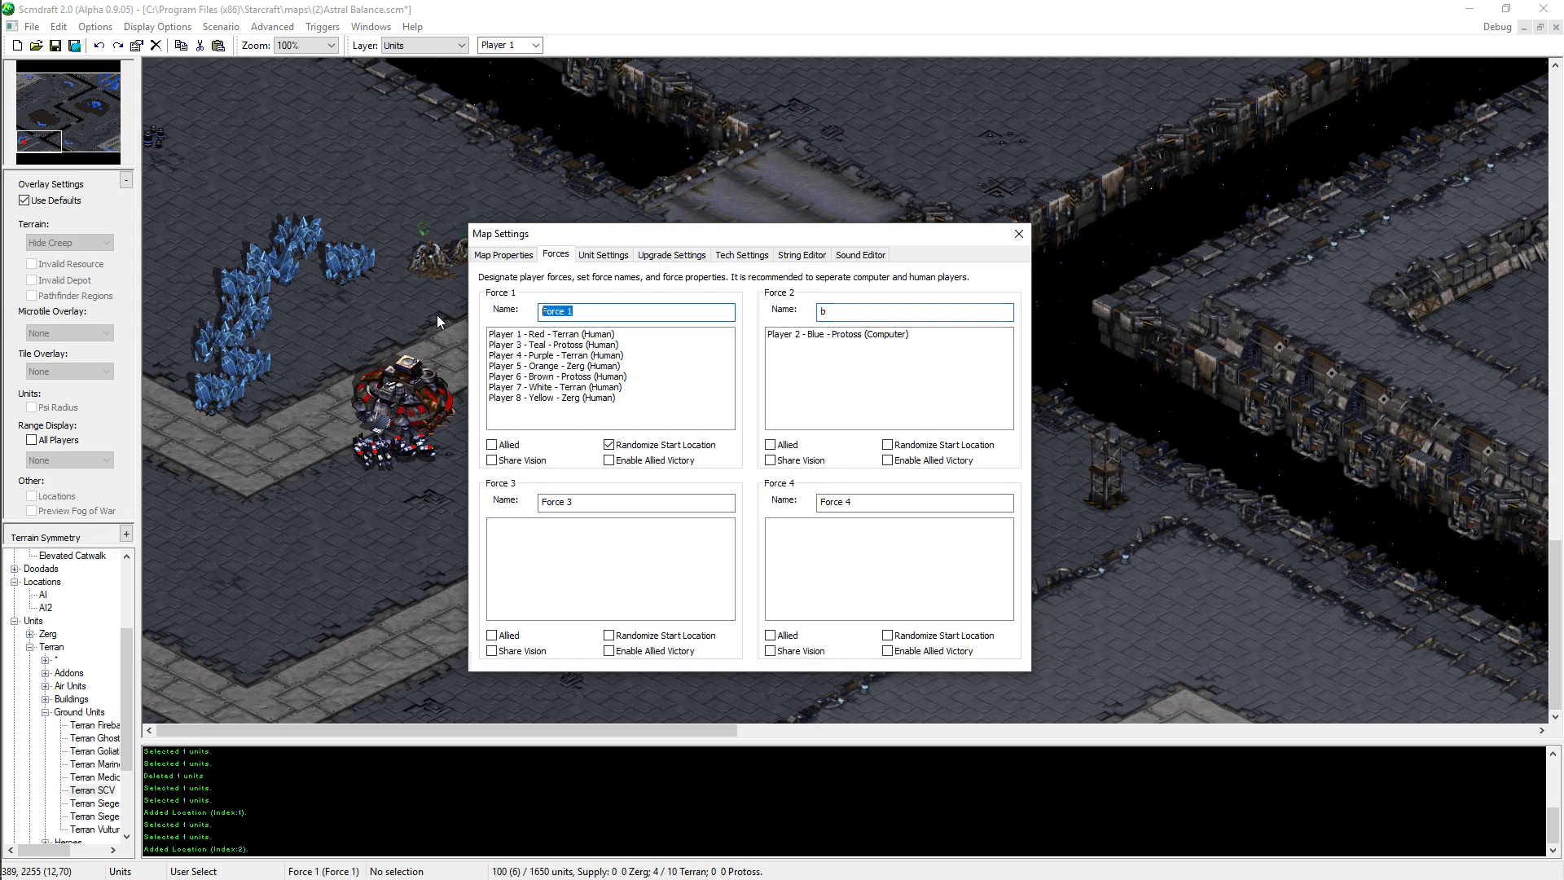
{"action": "left_click", "coordinate": [1018, 234]}
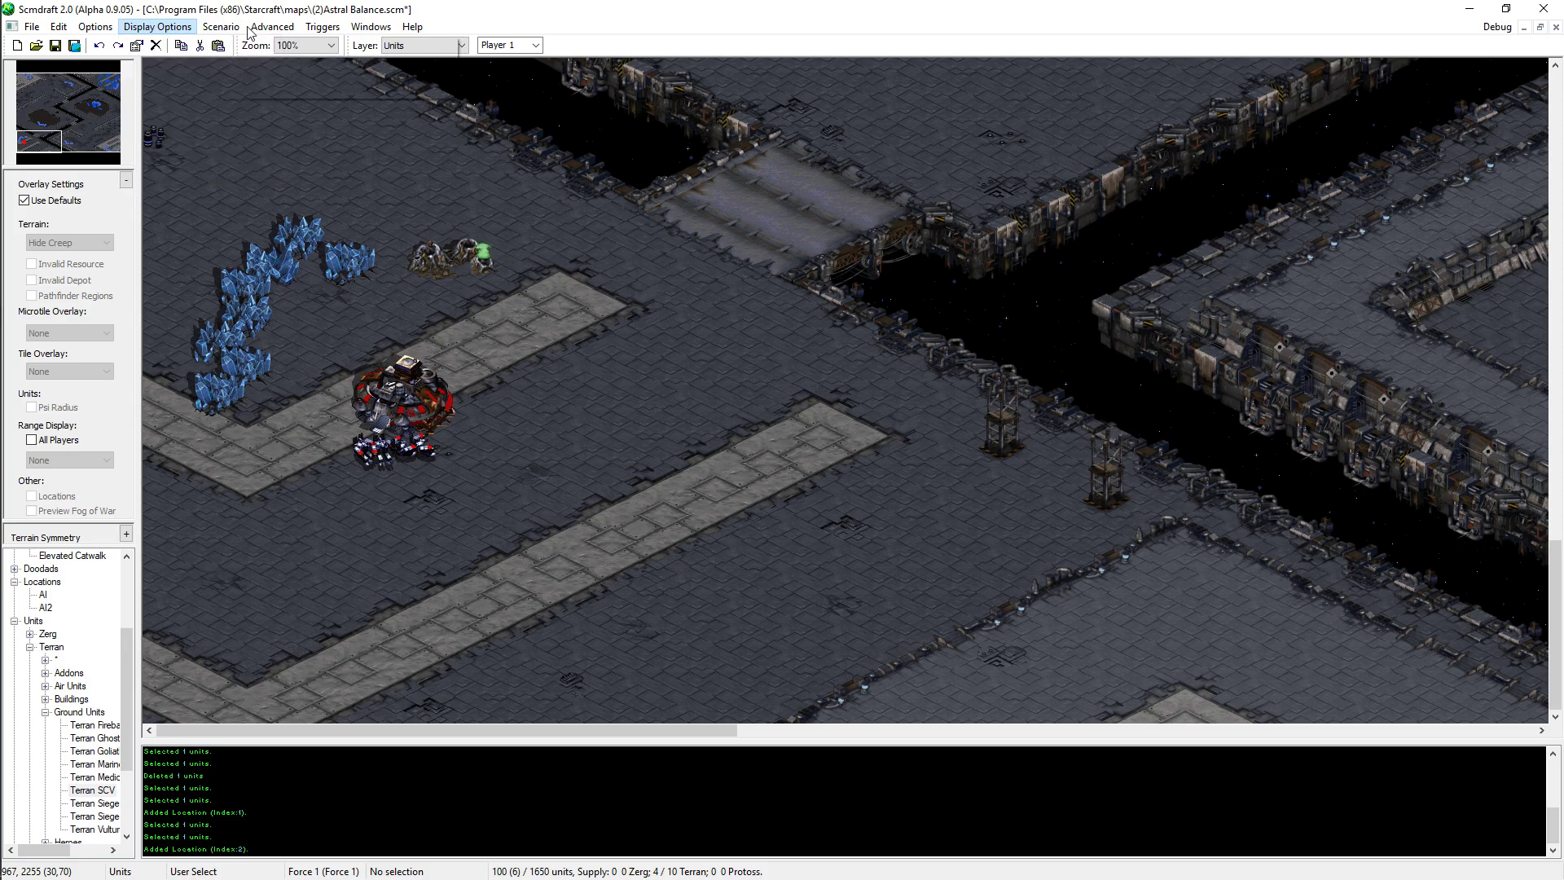
- Review the player owners and races in the map properties and check the force assignments
{"action": "left_click", "coordinate": [221, 26]}
{"action": "left_click", "coordinate": [245, 64]}
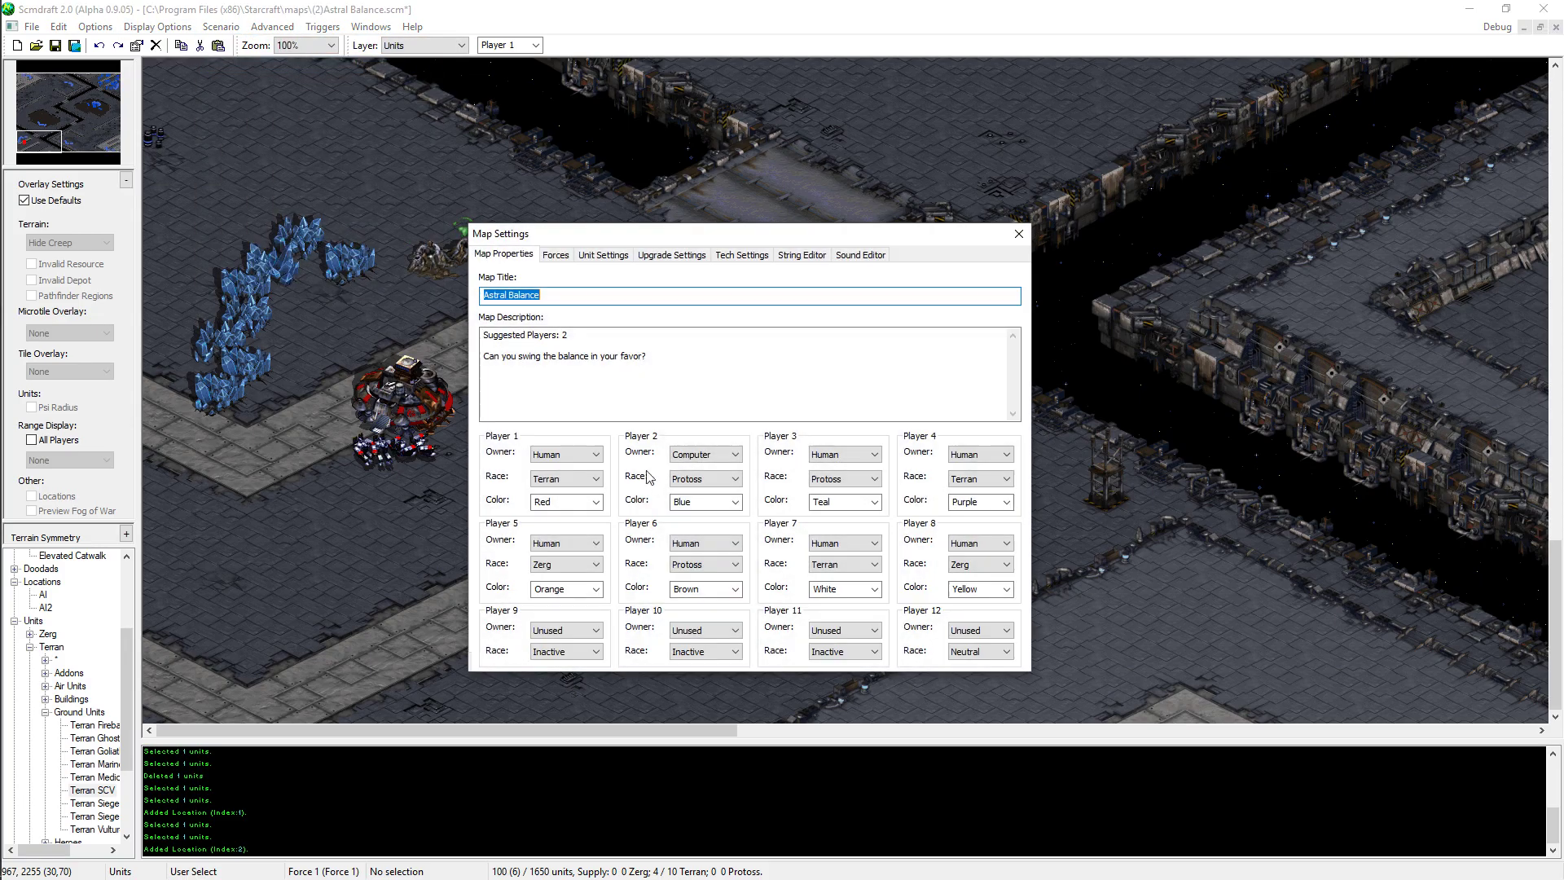
{"action": "left_click", "coordinate": [559, 255]}
{"action": "left_click", "coordinate": [1018, 234]}
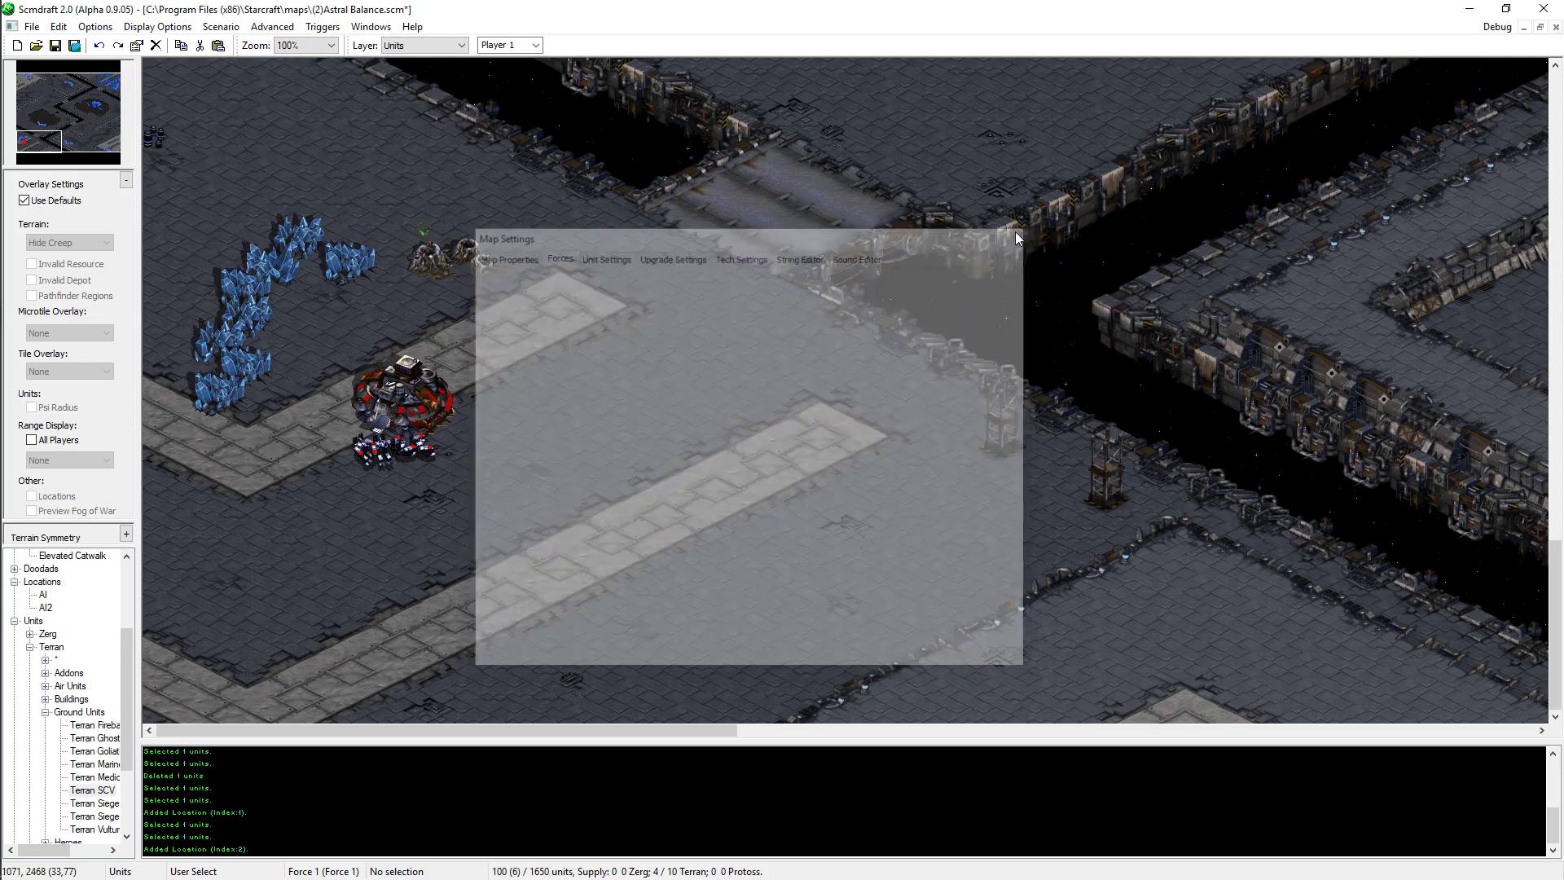
{"action": "left_click", "coordinate": [221, 26]}
{"action": "left_click", "coordinate": [289, 81]}
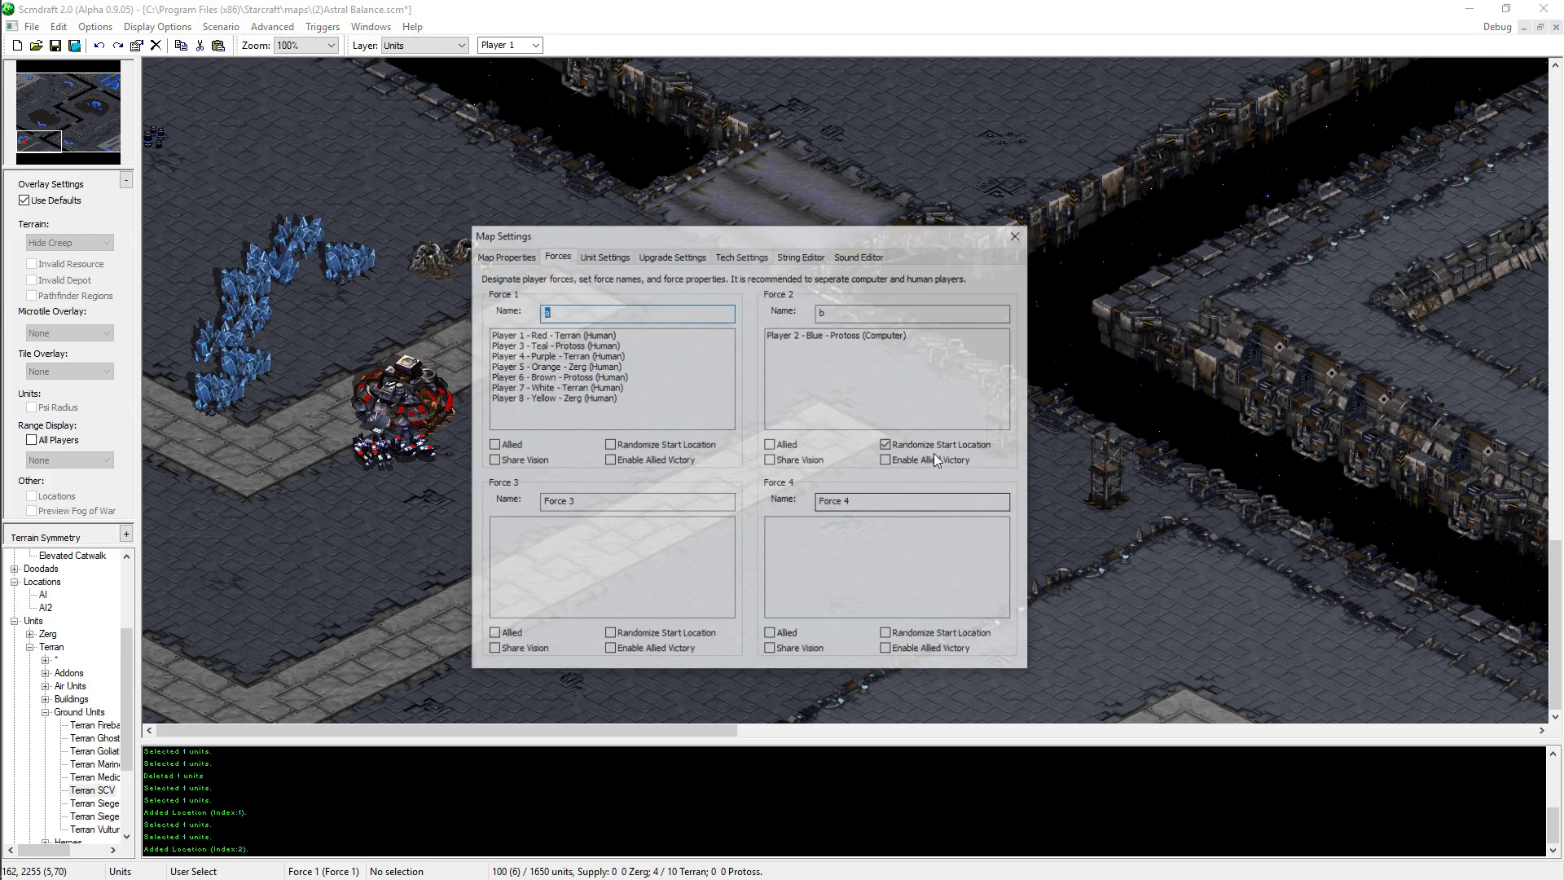
{"action": "left_click", "coordinate": [1019, 234]}
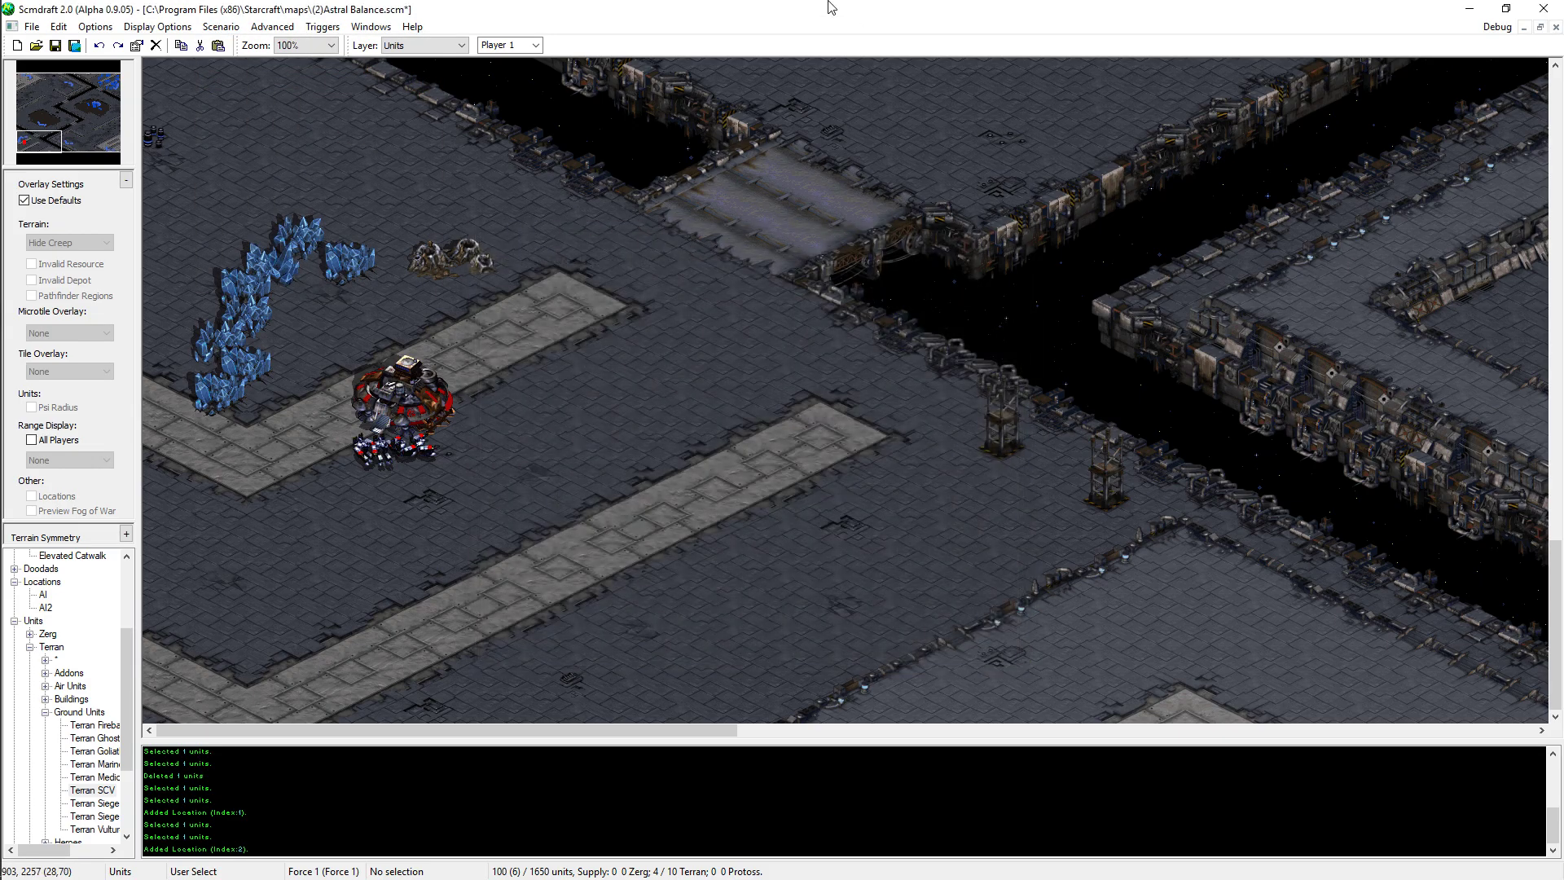
- Save the map under the new name a.scm in the Starcraft maps folder, without Blizzard certification
{"action": "left_click", "coordinate": [32, 26]}
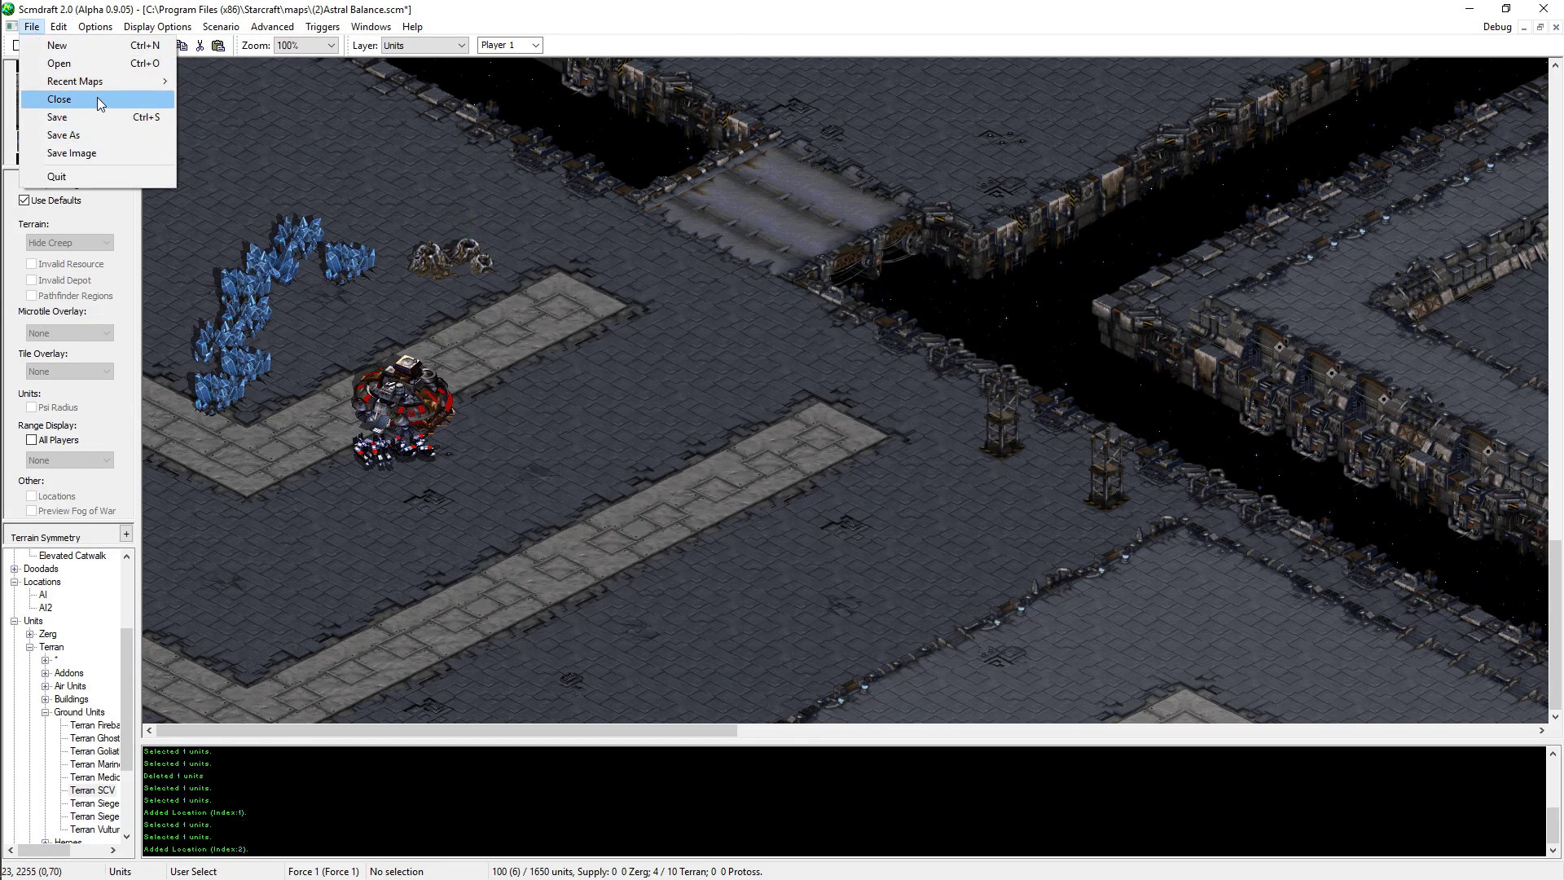
{"action": "left_click", "coordinate": [96, 142]}
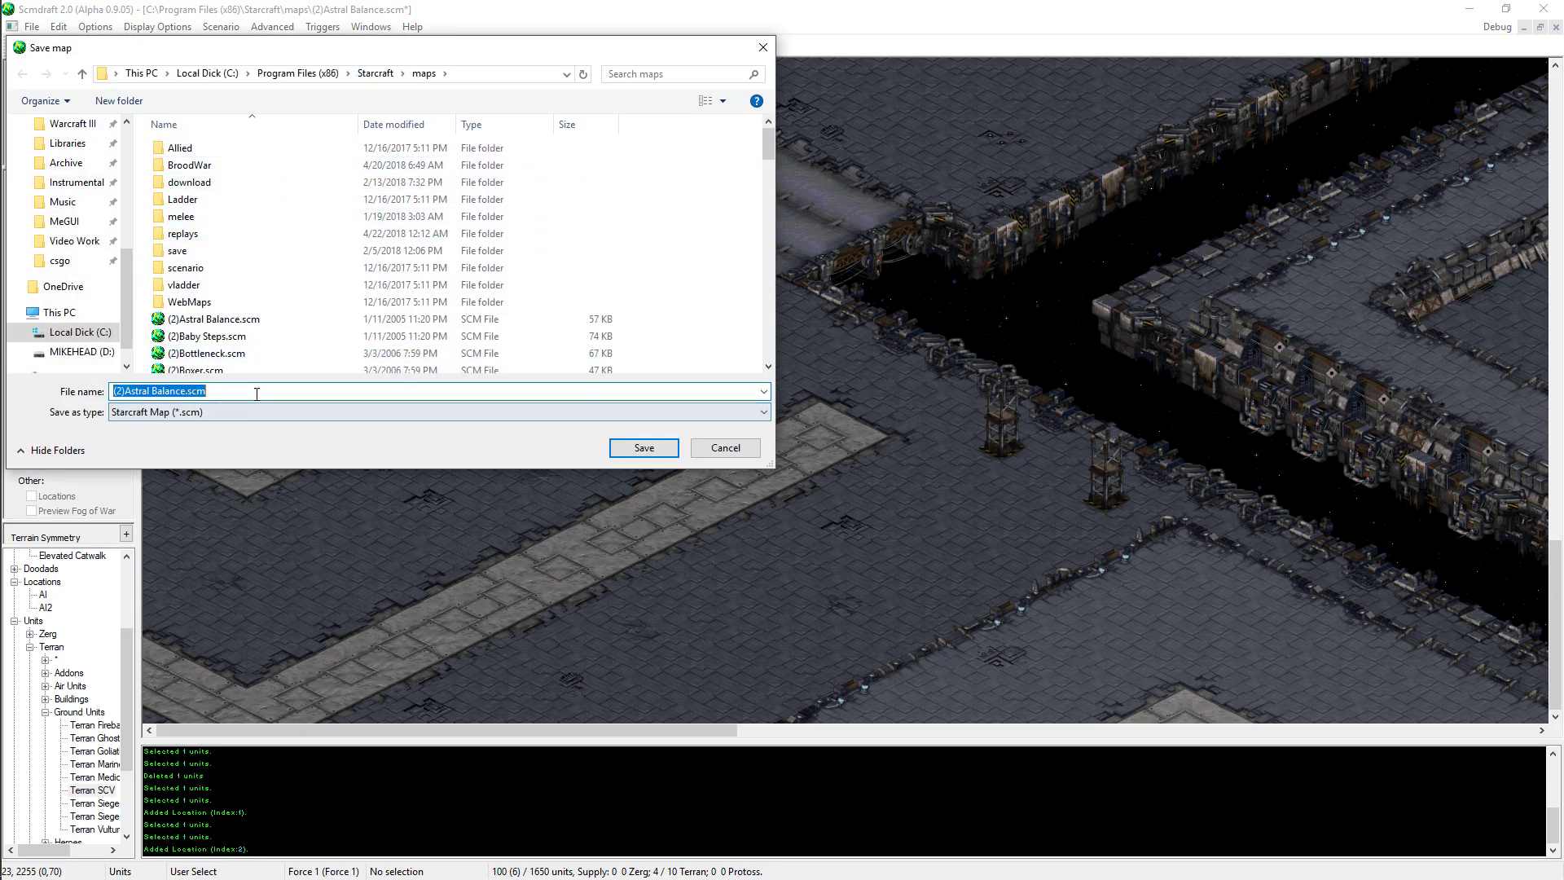
{"action": "key", "text": "Return"}
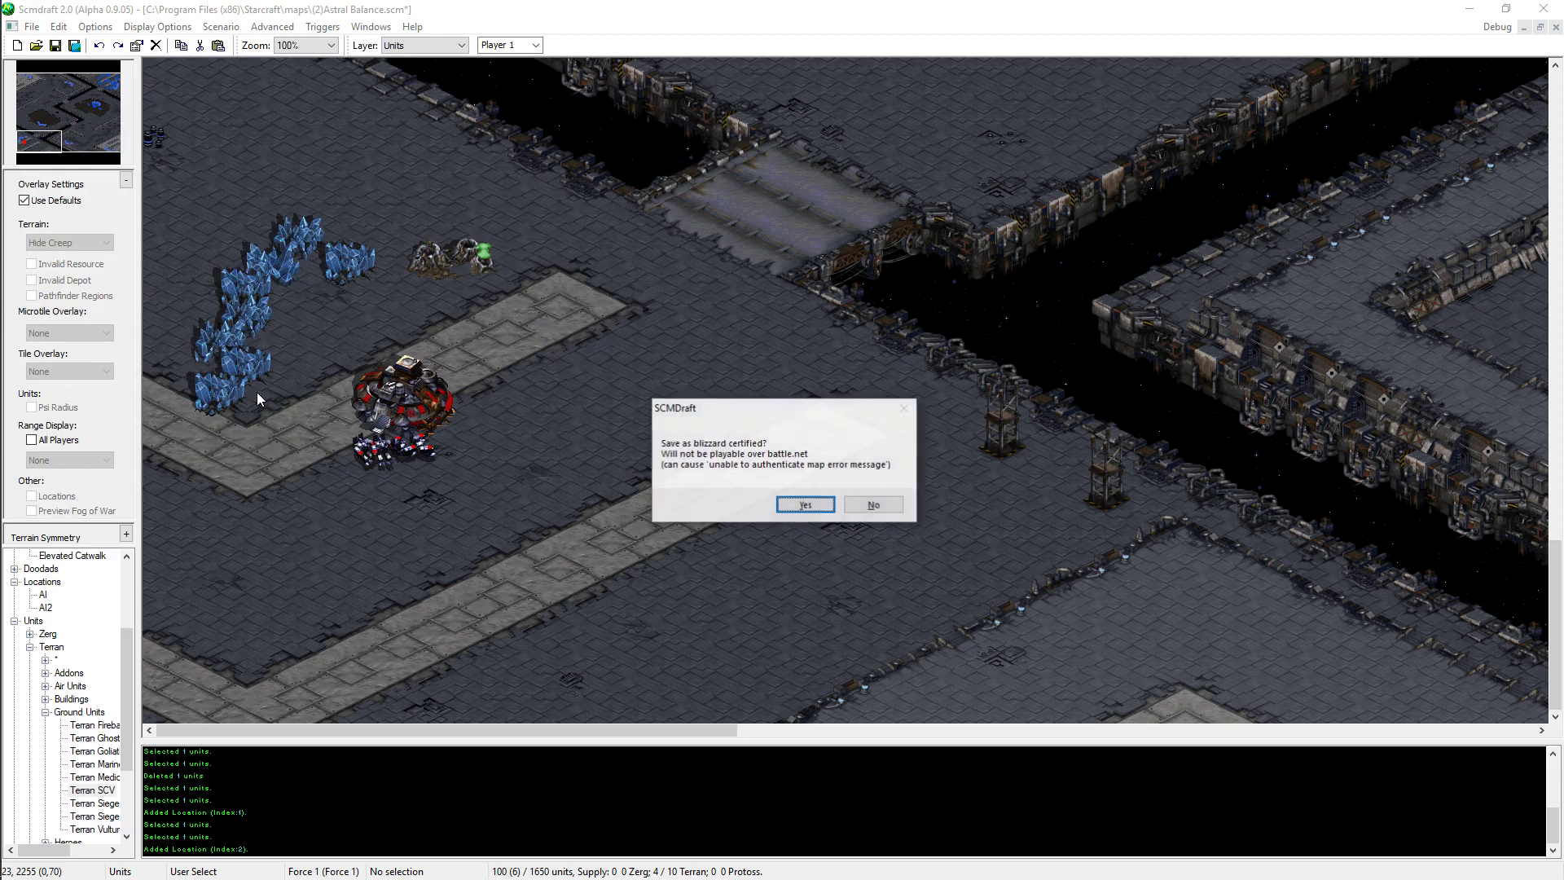
{"action": "left_click", "coordinate": [853, 513]}
- Switch to File Explorer, mute the speakers in the Windows Volume Mixer and close the mixer
{"action": "key", "text": "alt+Tab"}
{"action": "key", "text": "alt+Tab"}
{"action": "key", "text": "alt+Tab"}
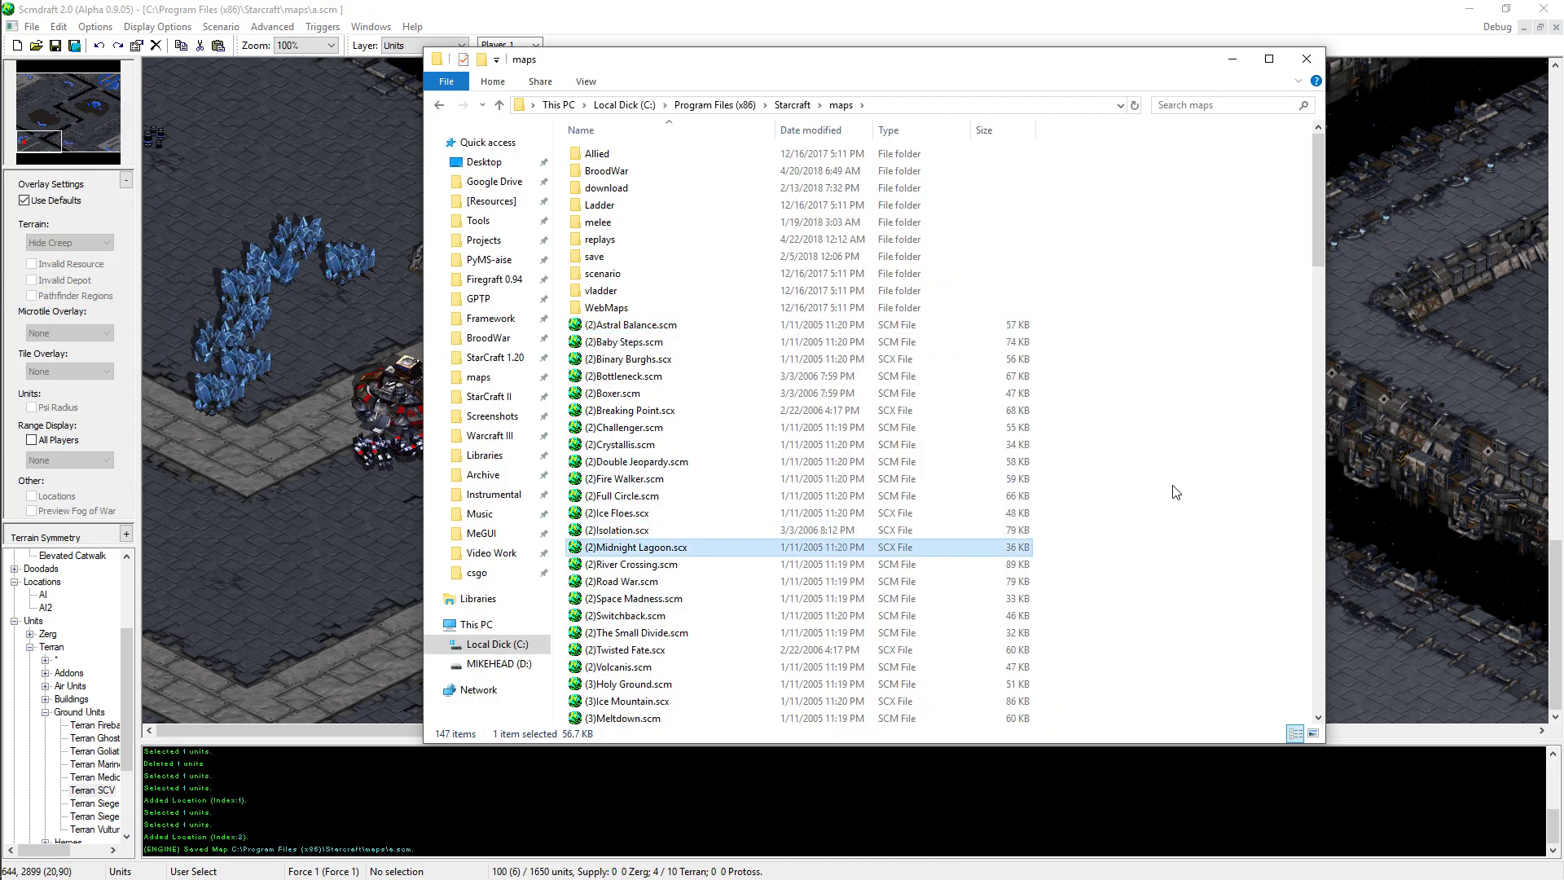
{"action": "left_click", "coordinate": [1173, 487]}
{"action": "mouse_move", "coordinate": [0, 701]}
{"action": "left_click", "coordinate": [71, 753]}
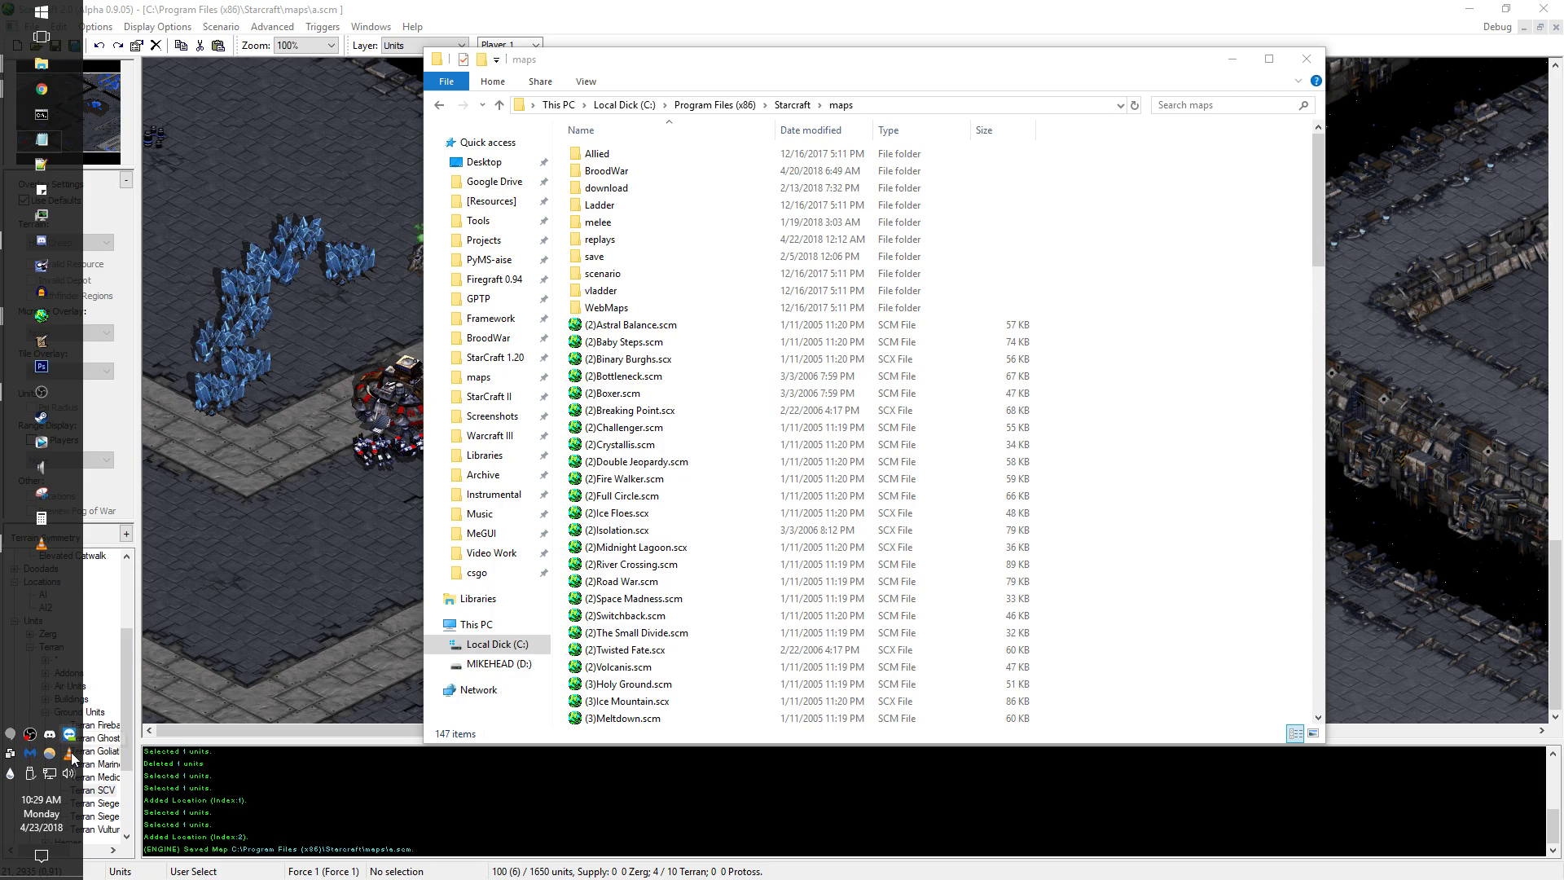
{"action": "right_click", "coordinate": [72, 776]}
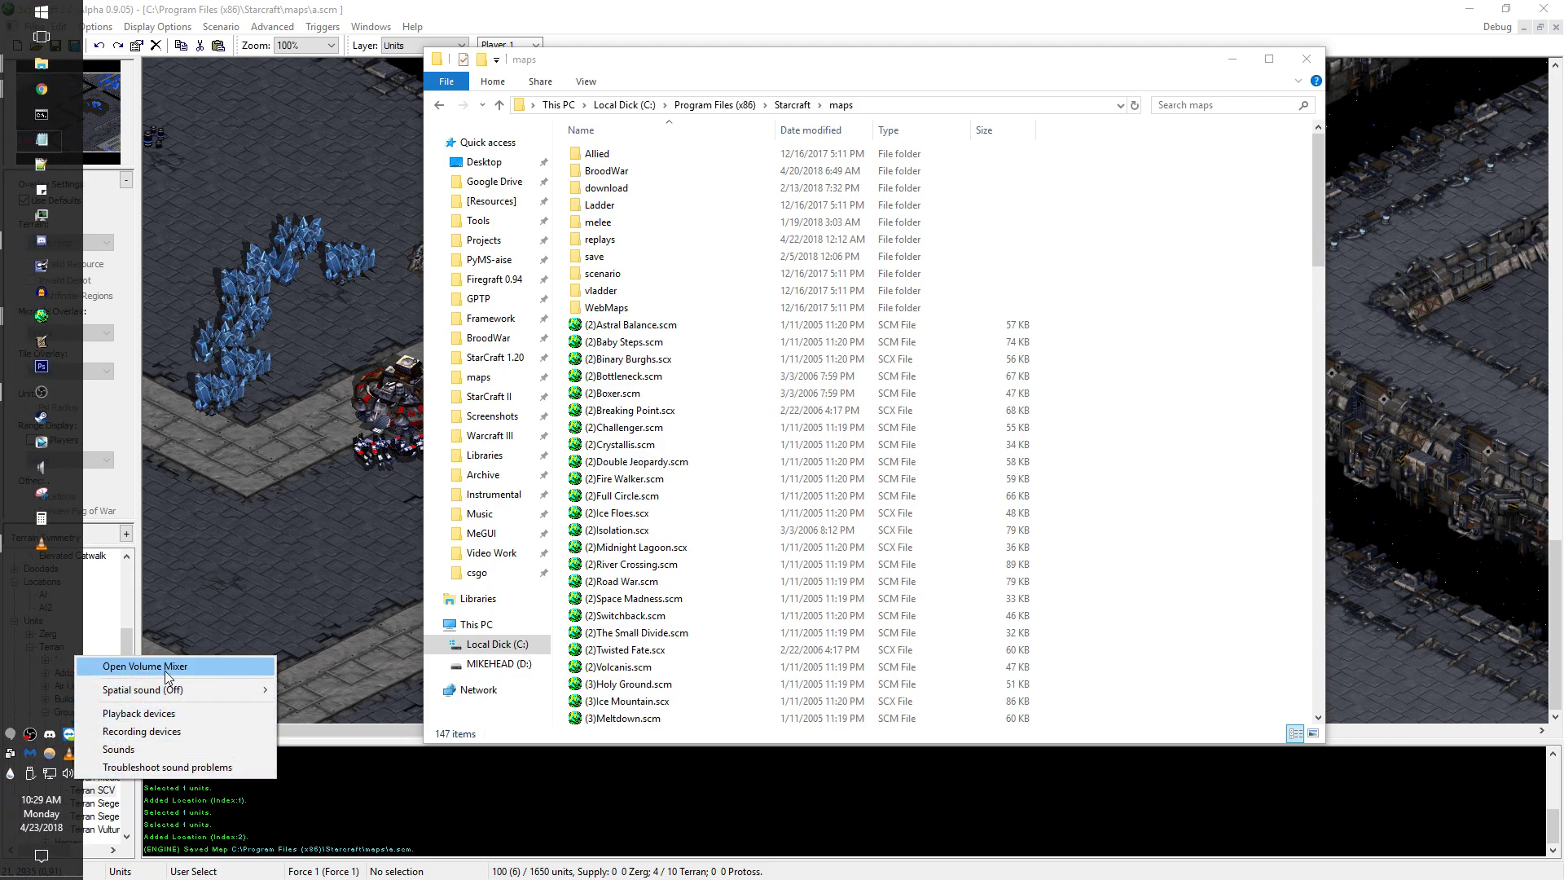
{"action": "left_click", "coordinate": [126, 657]}
{"action": "left_click", "coordinate": [58, 717]}
{"action": "key", "text": "alt+Tab"}
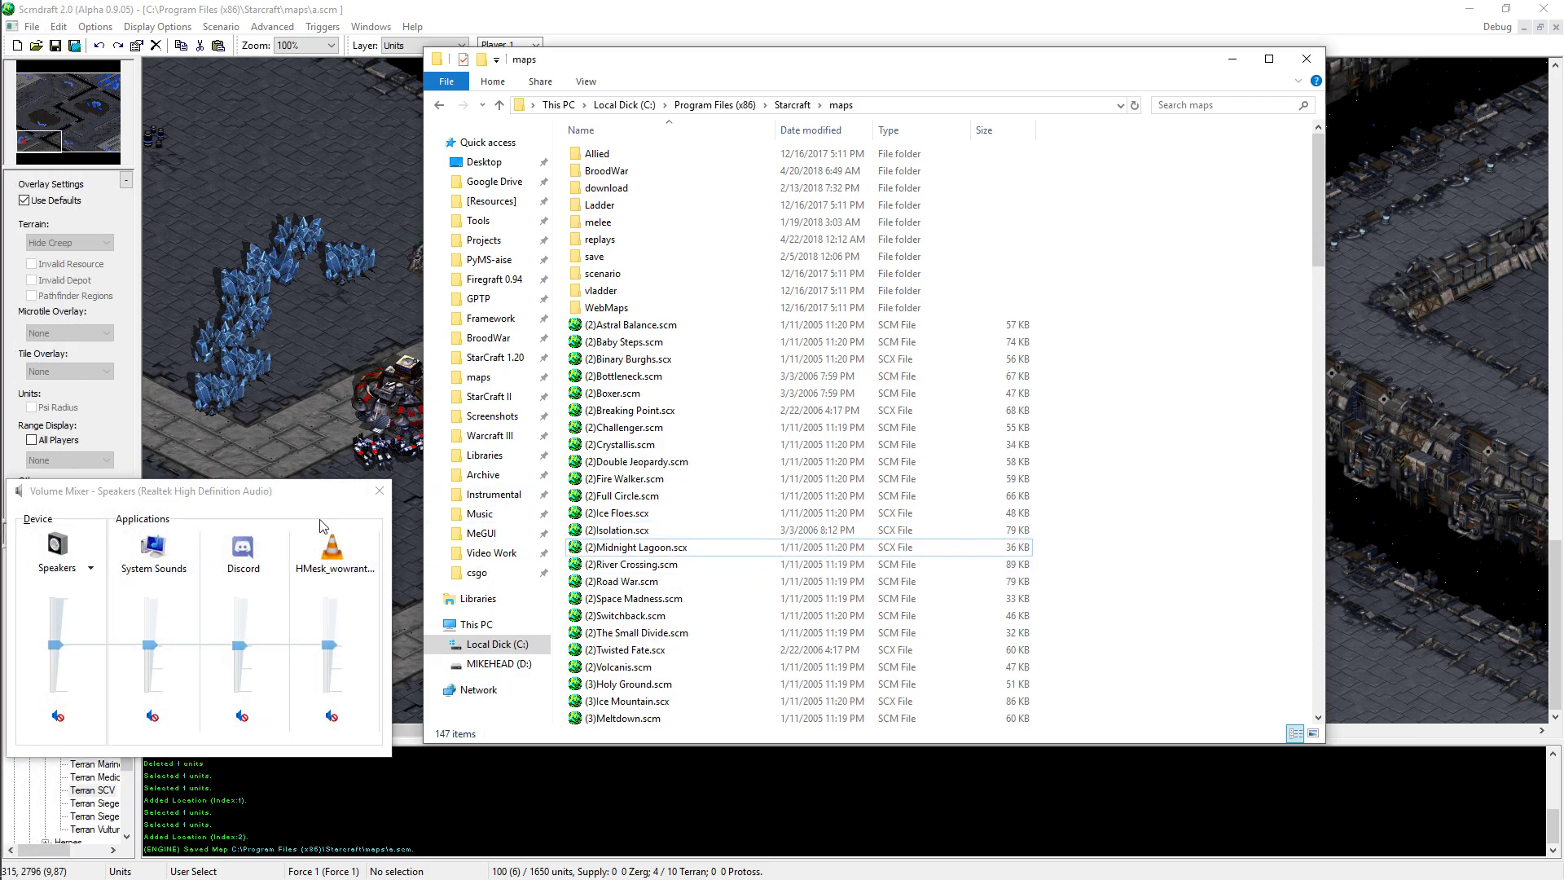
{"action": "left_click", "coordinate": [380, 492]}
- Go up from the maps folder to the Starcraft folder and select StarCraft.exe
{"action": "scroll", "coordinate": [802, 648], "scroll_direction": "down", "scroll_amount": 1}
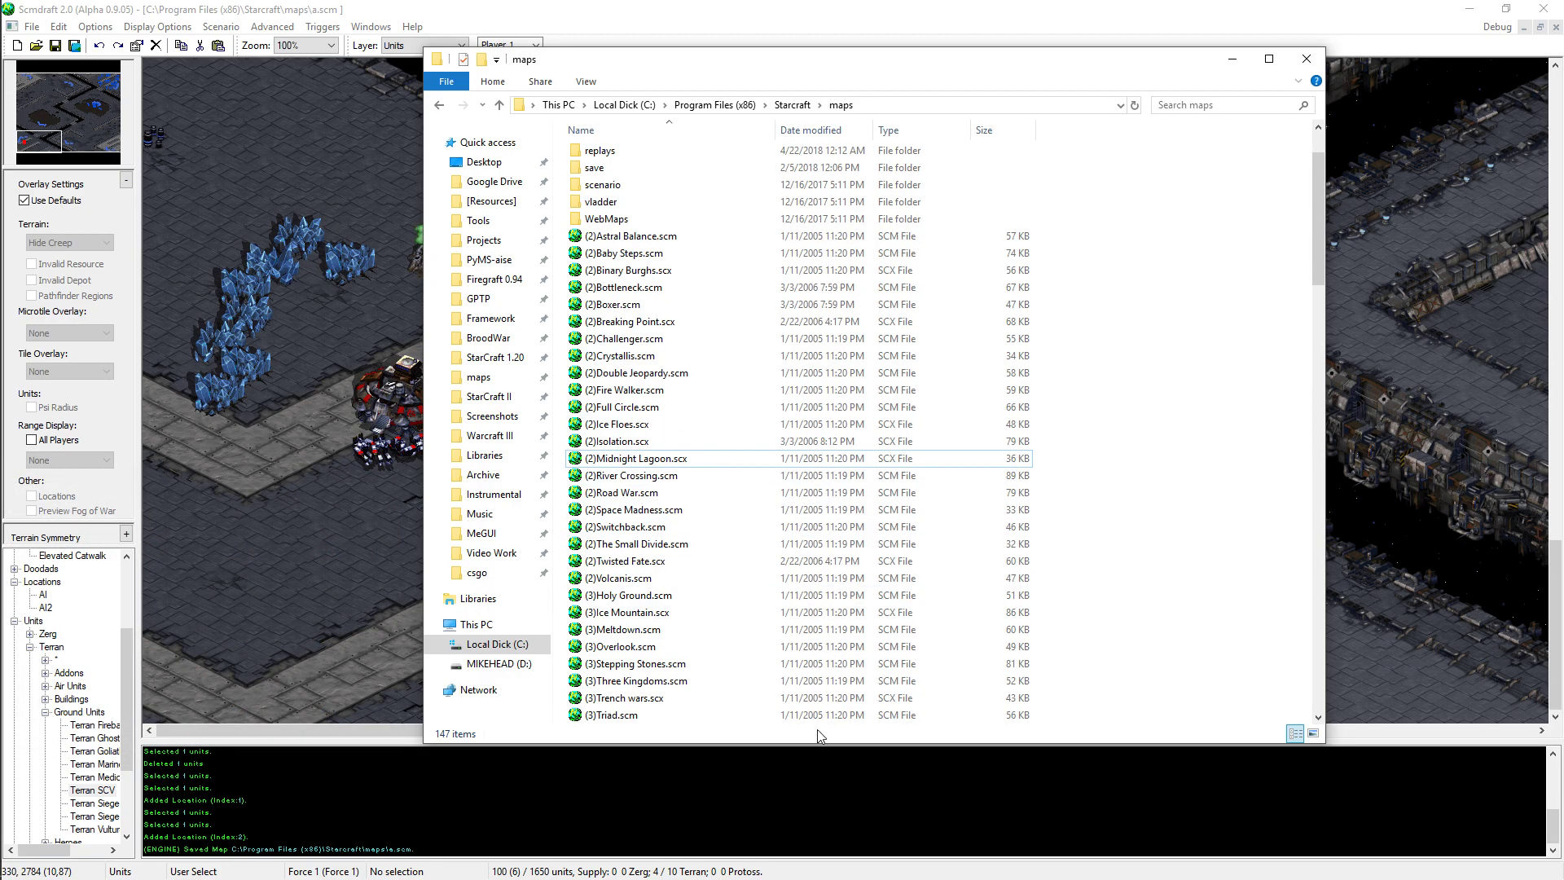
{"action": "scroll", "coordinate": [817, 627], "scroll_direction": "up", "scroll_amount": 1}
{"action": "left_click", "coordinate": [792, 105]}
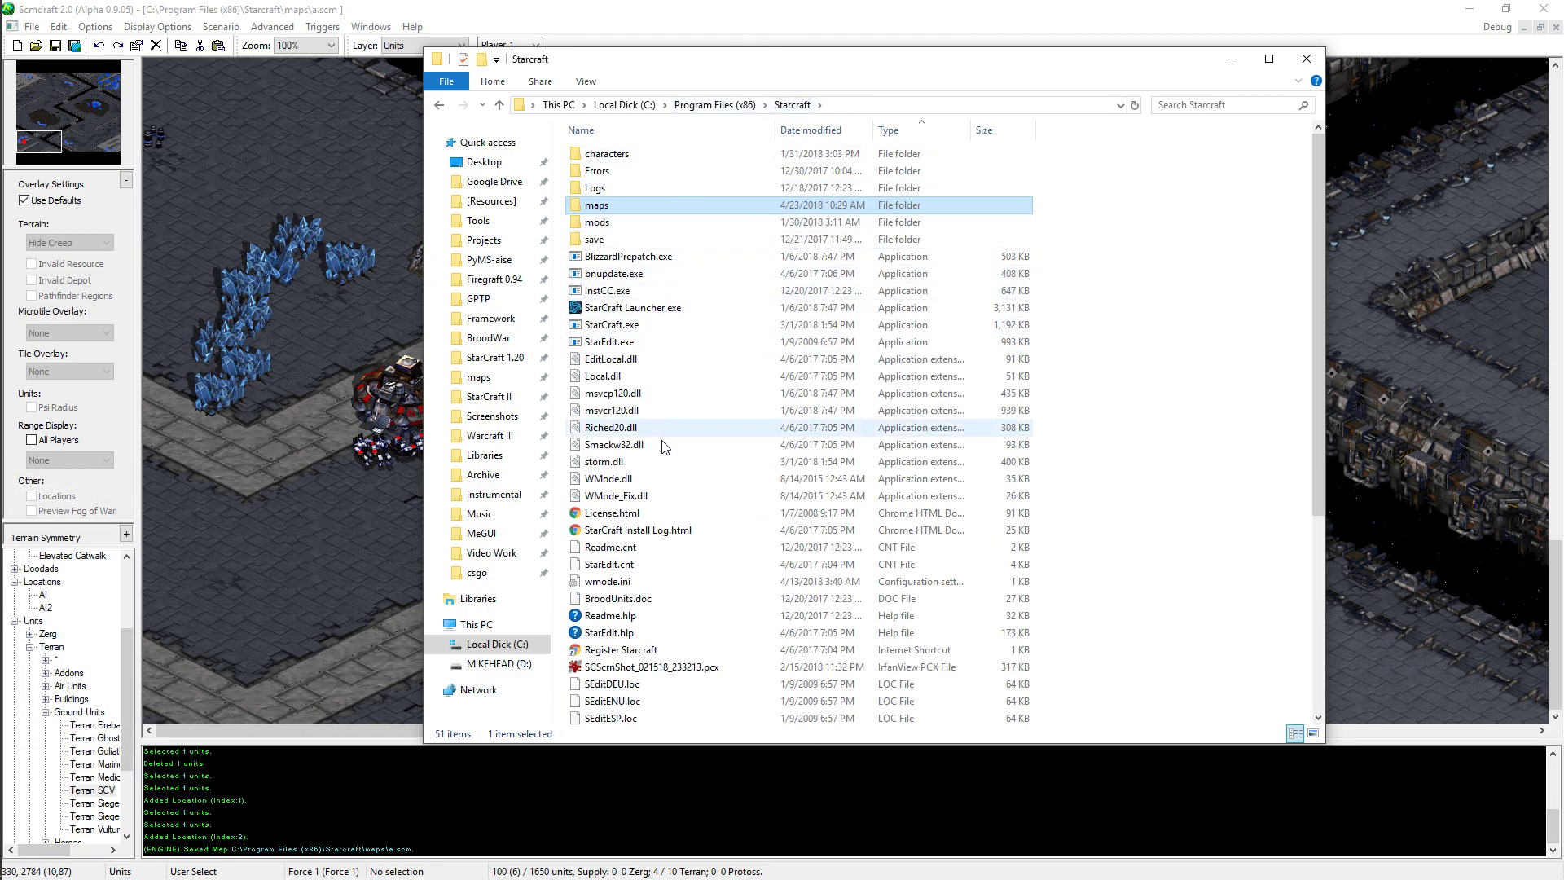
{"action": "left_click", "coordinate": [617, 598]}
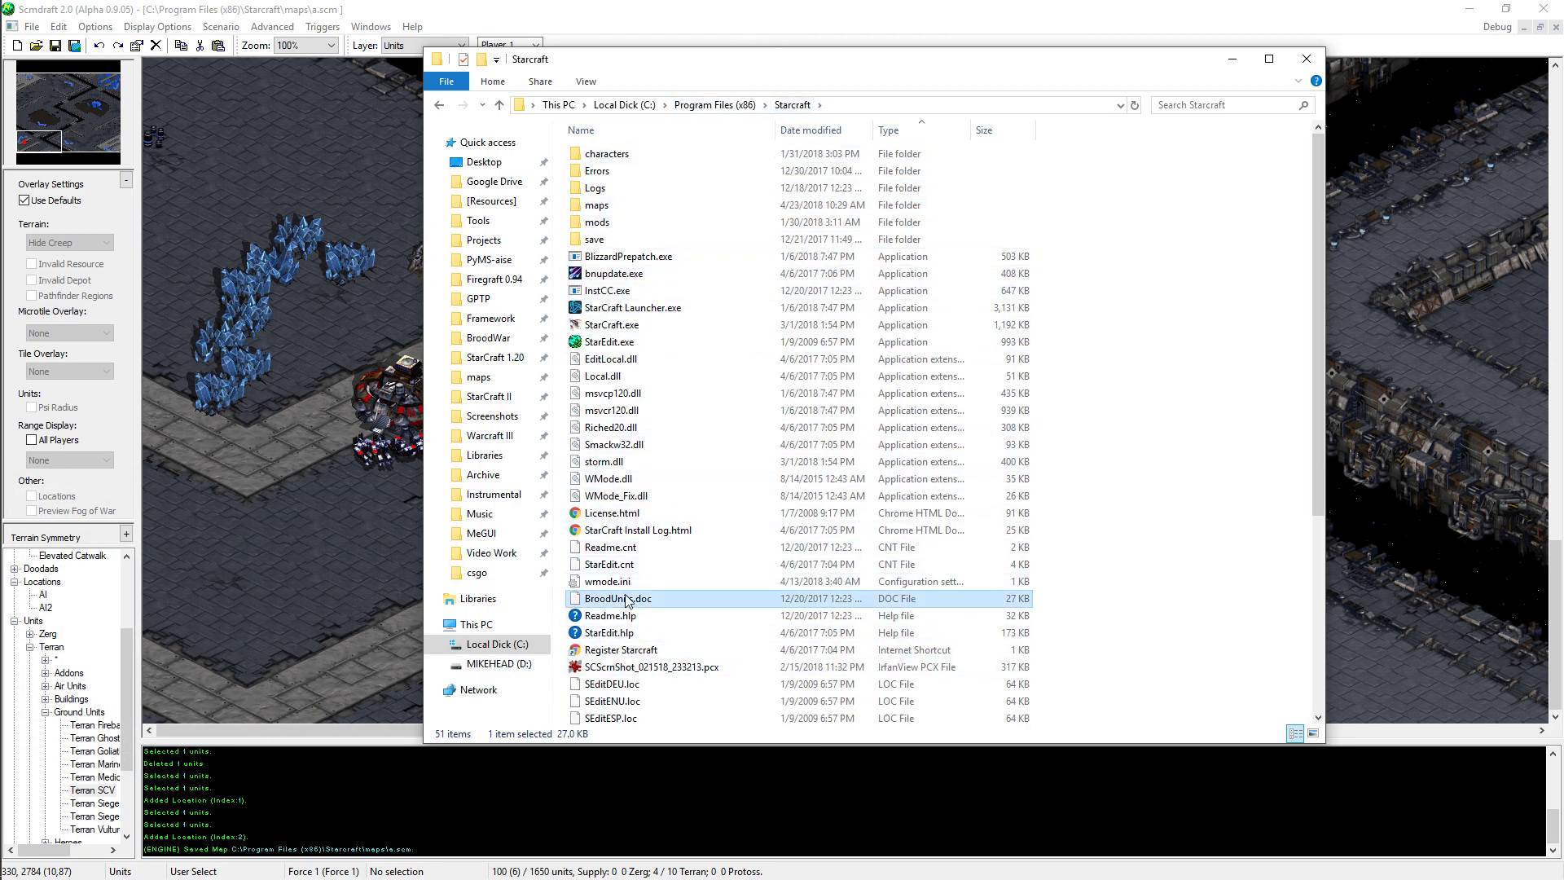
{"action": "left_click", "coordinate": [611, 427]}
{"action": "left_click", "coordinate": [629, 328]}
- Open the SCBW tools folder in a second File Explorer window and launch StarCraft.exe through chainwmode.exe
{"action": "key", "text": "super"}
{"action": "key", "text": "super+e"}
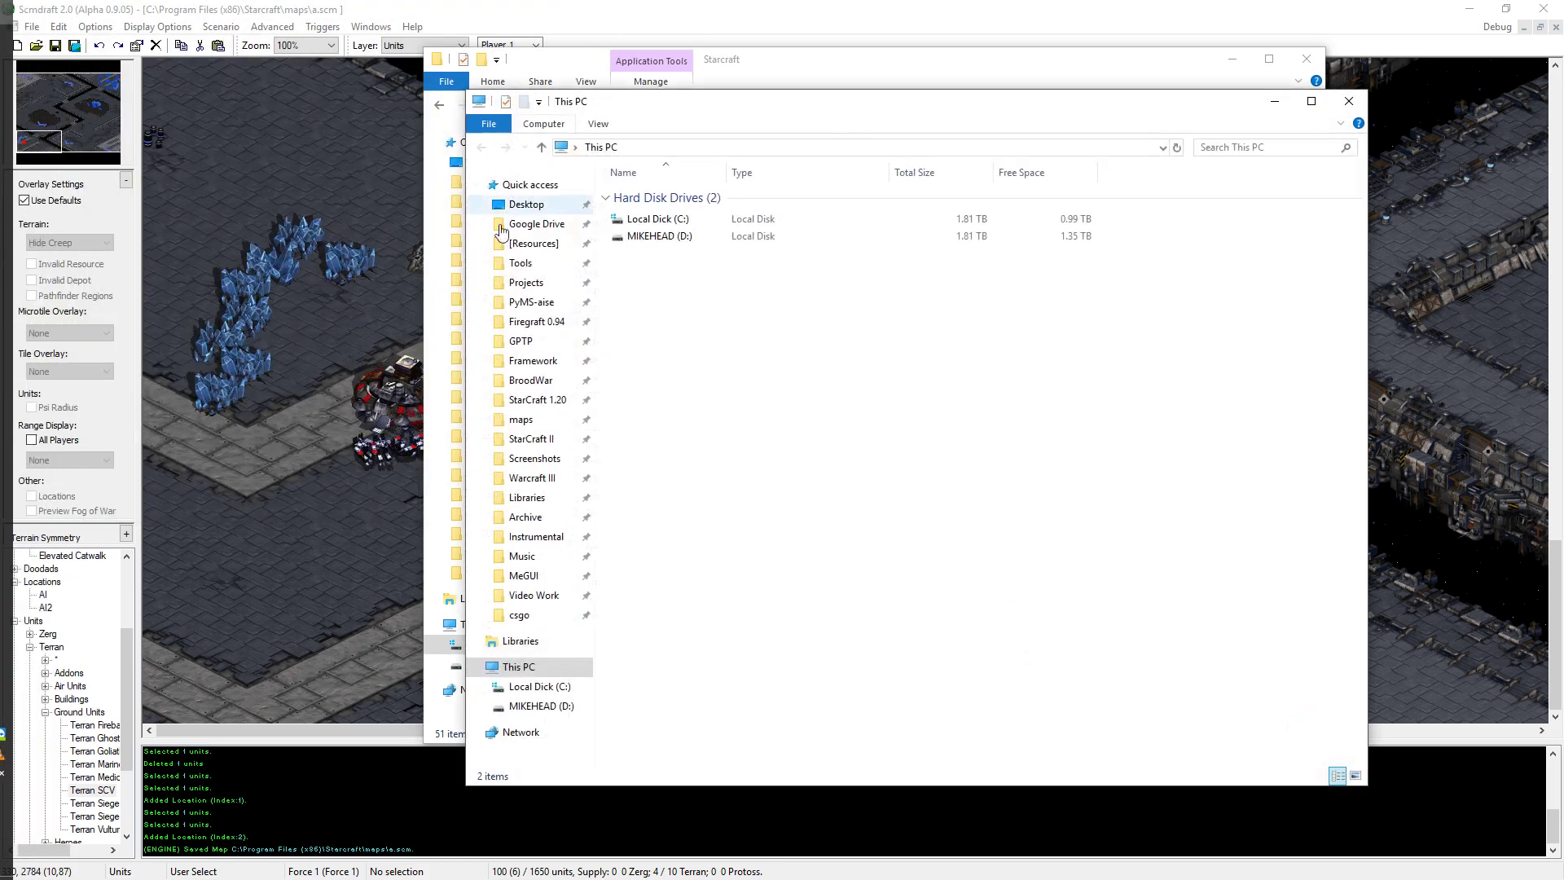
{"action": "left_click", "coordinate": [530, 270]}
{"action": "double_click", "coordinate": [652, 217]}
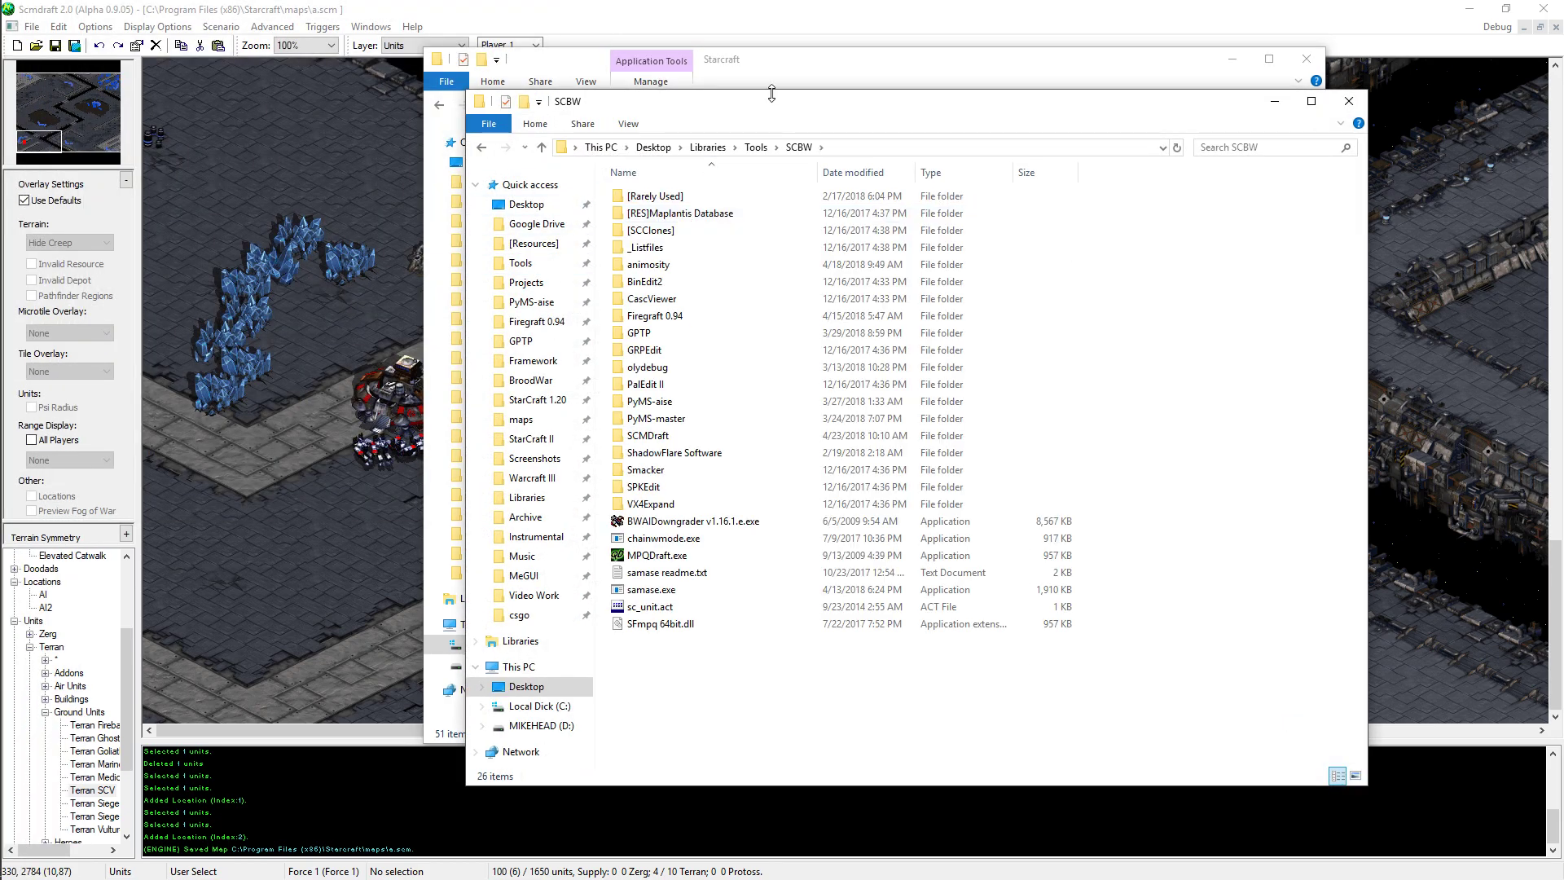
{"action": "left_click_drag", "start_coordinate": [771, 108], "coordinate": [491, 147]}
{"action": "key", "text": "alt+Tab"}
{"action": "left_click_drag", "start_coordinate": [608, 323], "coordinate": [372, 580]}
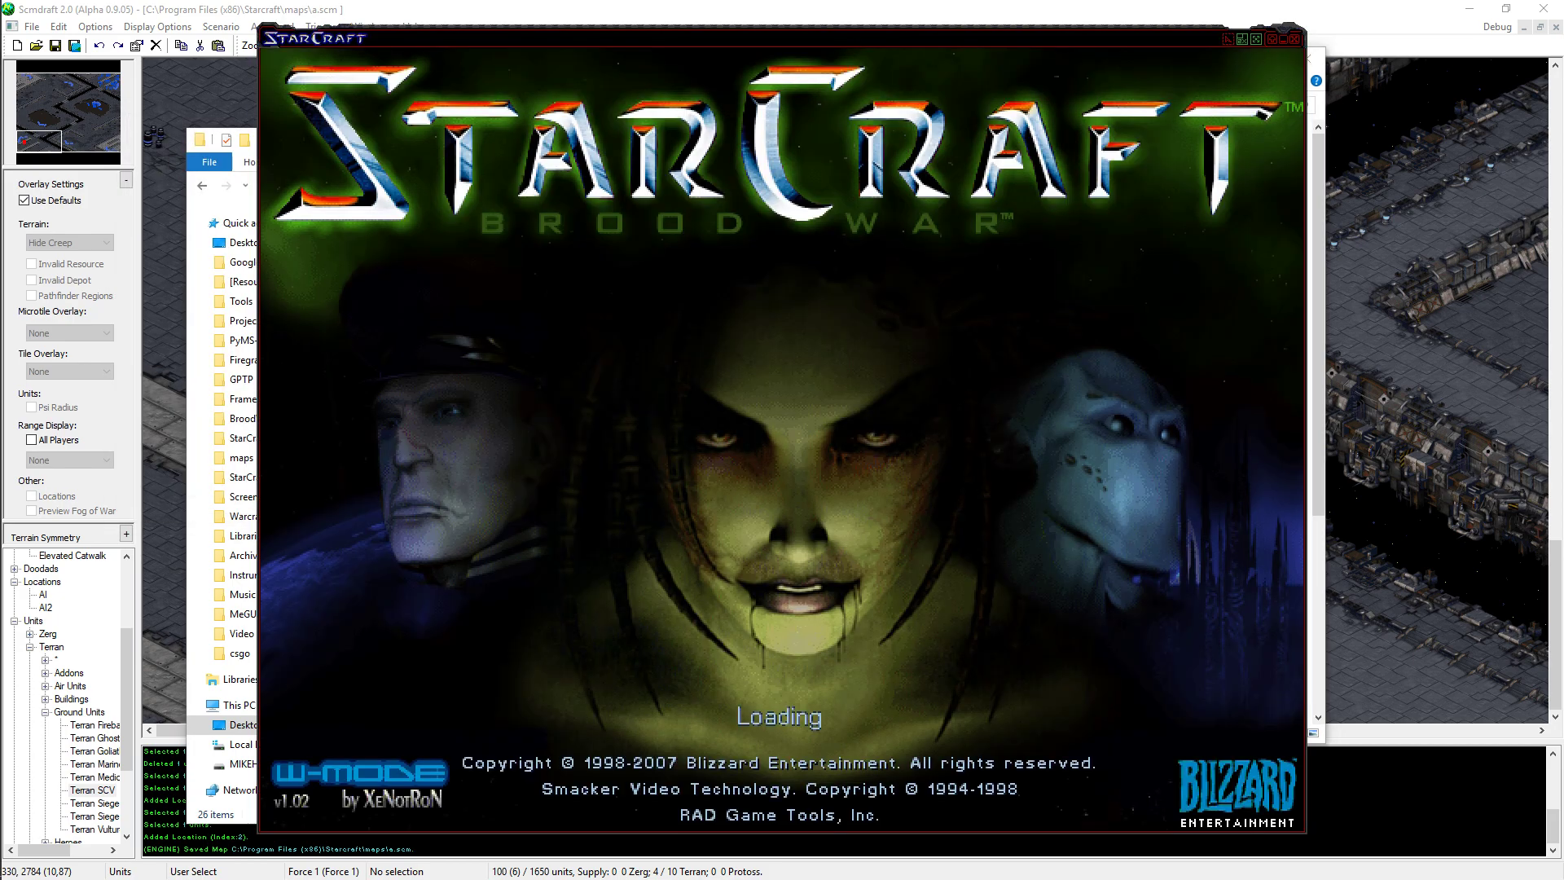
- Enter single-player Expansion mode with the existing player ID and open the custom game setup
{"action": "key", "text": "s"}
{"action": "key", "text": "e"}
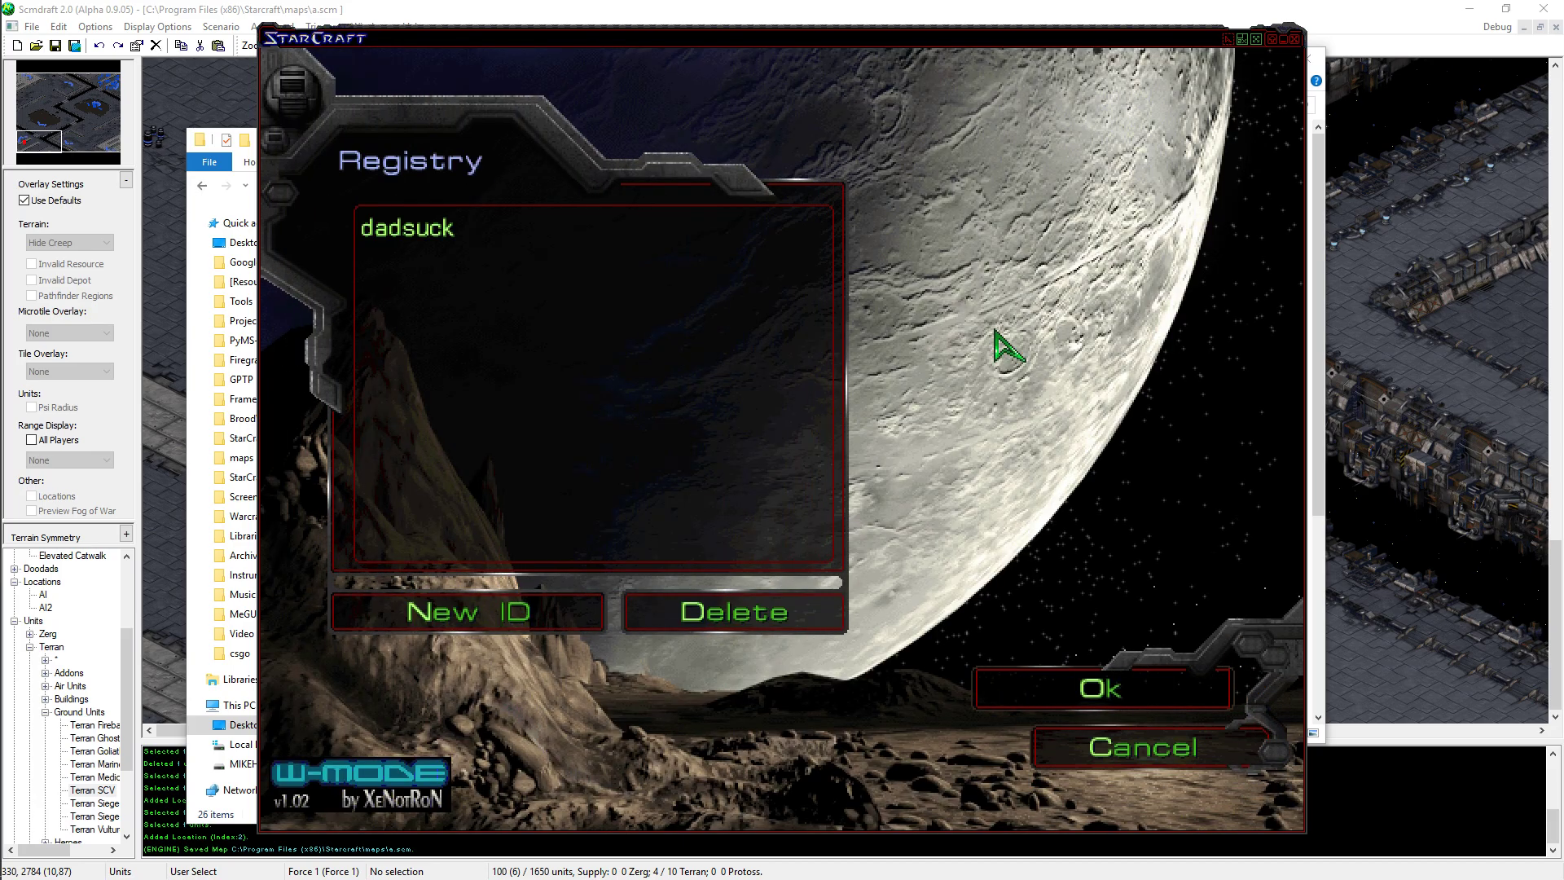
{"action": "key", "text": "o"}
{"action": "key", "text": "u"}
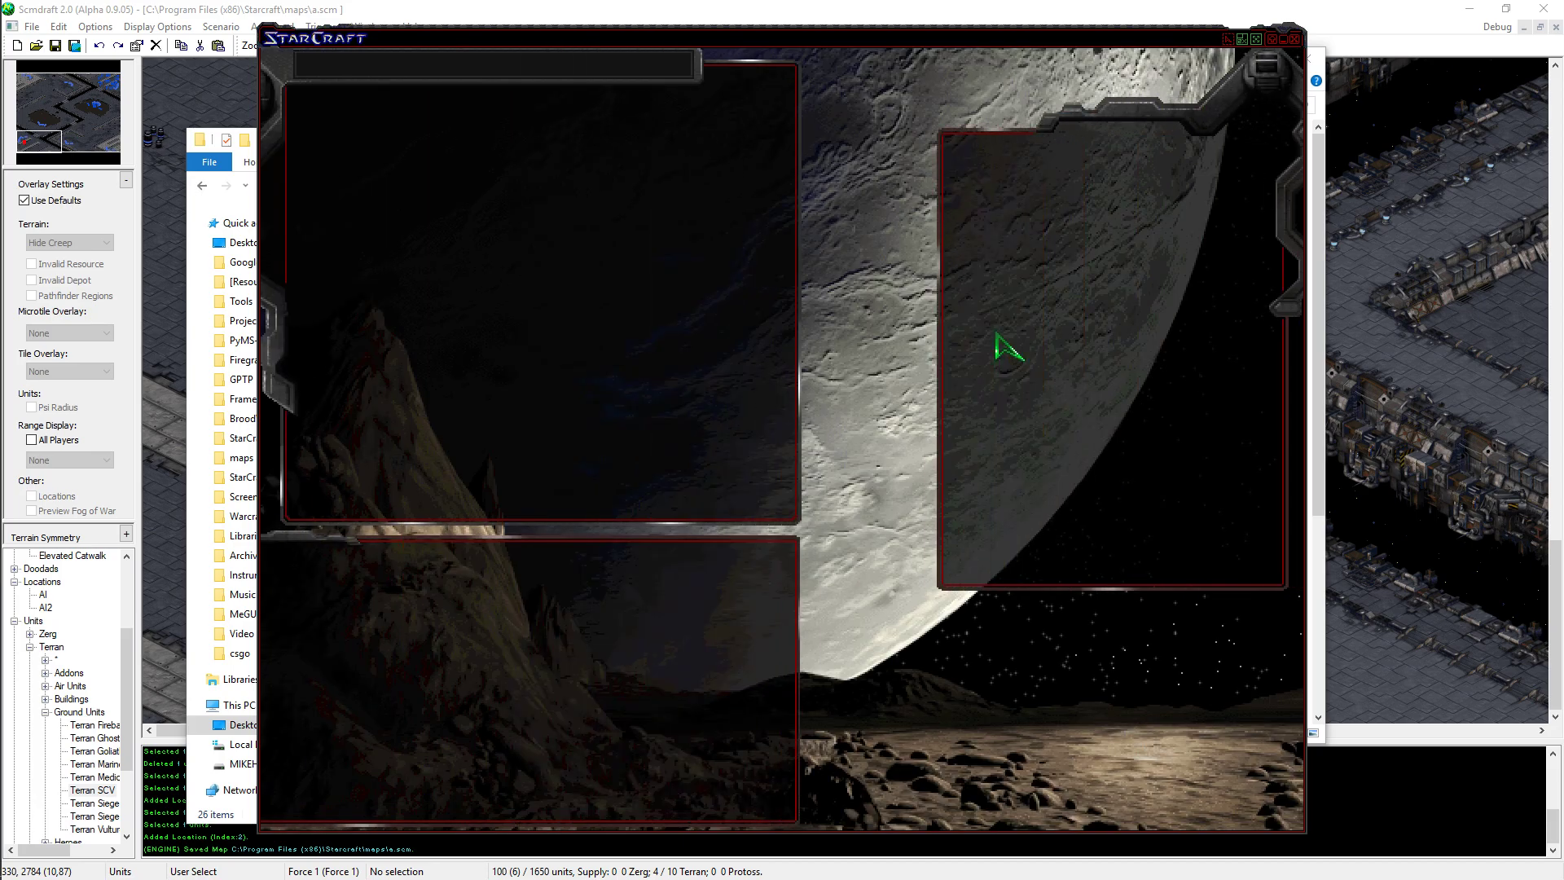
- Choose a.scm from the maps folder with the Use Map Settings game type and start the game
{"action": "left_click", "coordinate": [547, 185]}
{"action": "left_click", "coordinate": [557, 259]}
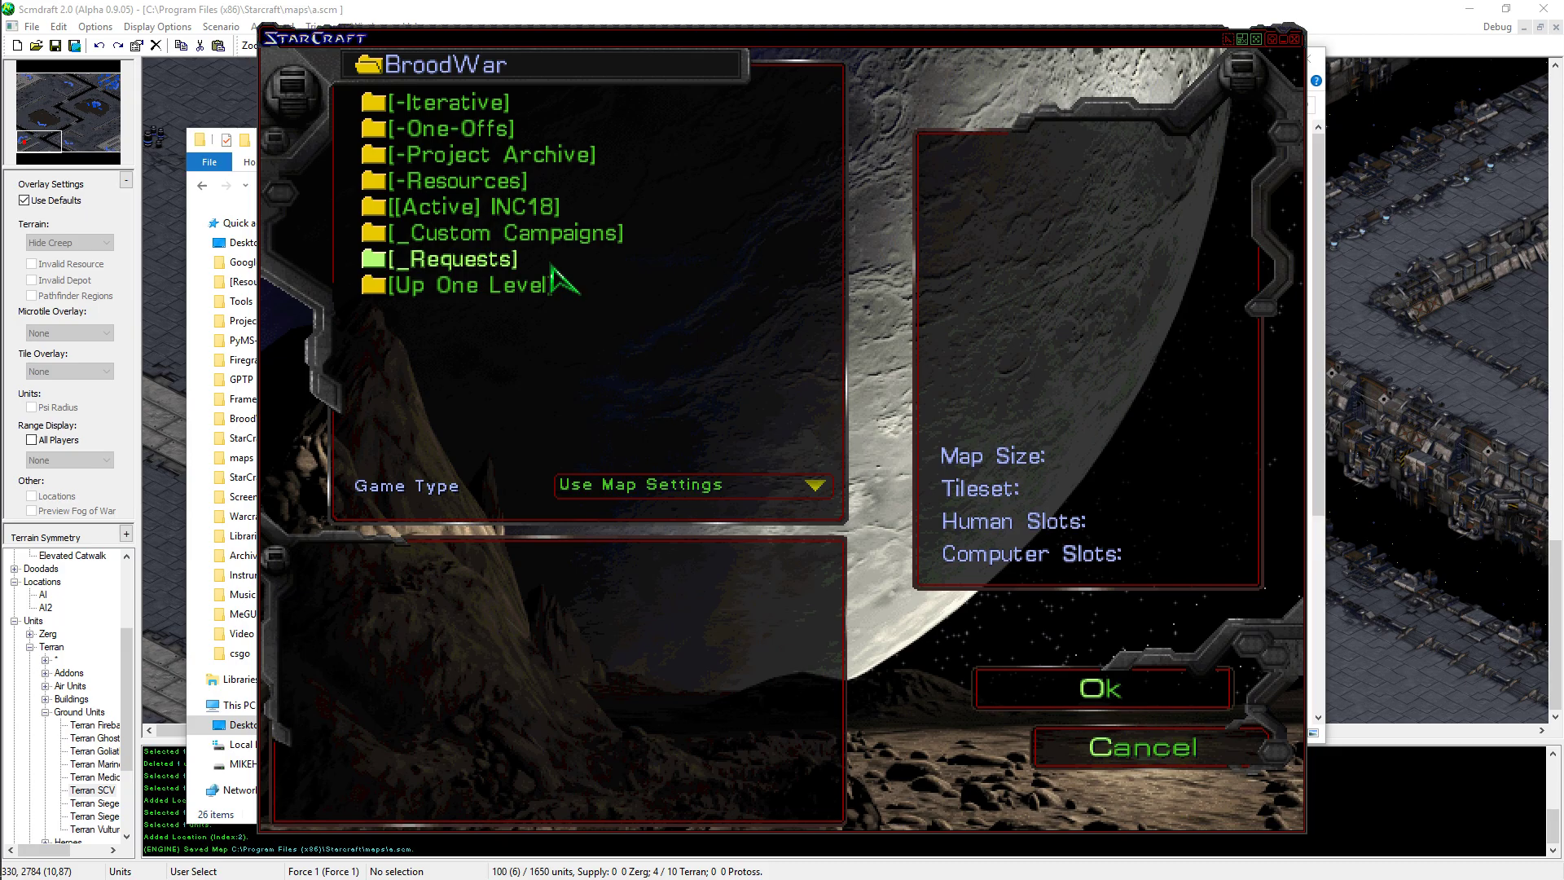
{"action": "double_click", "coordinate": [544, 285]}
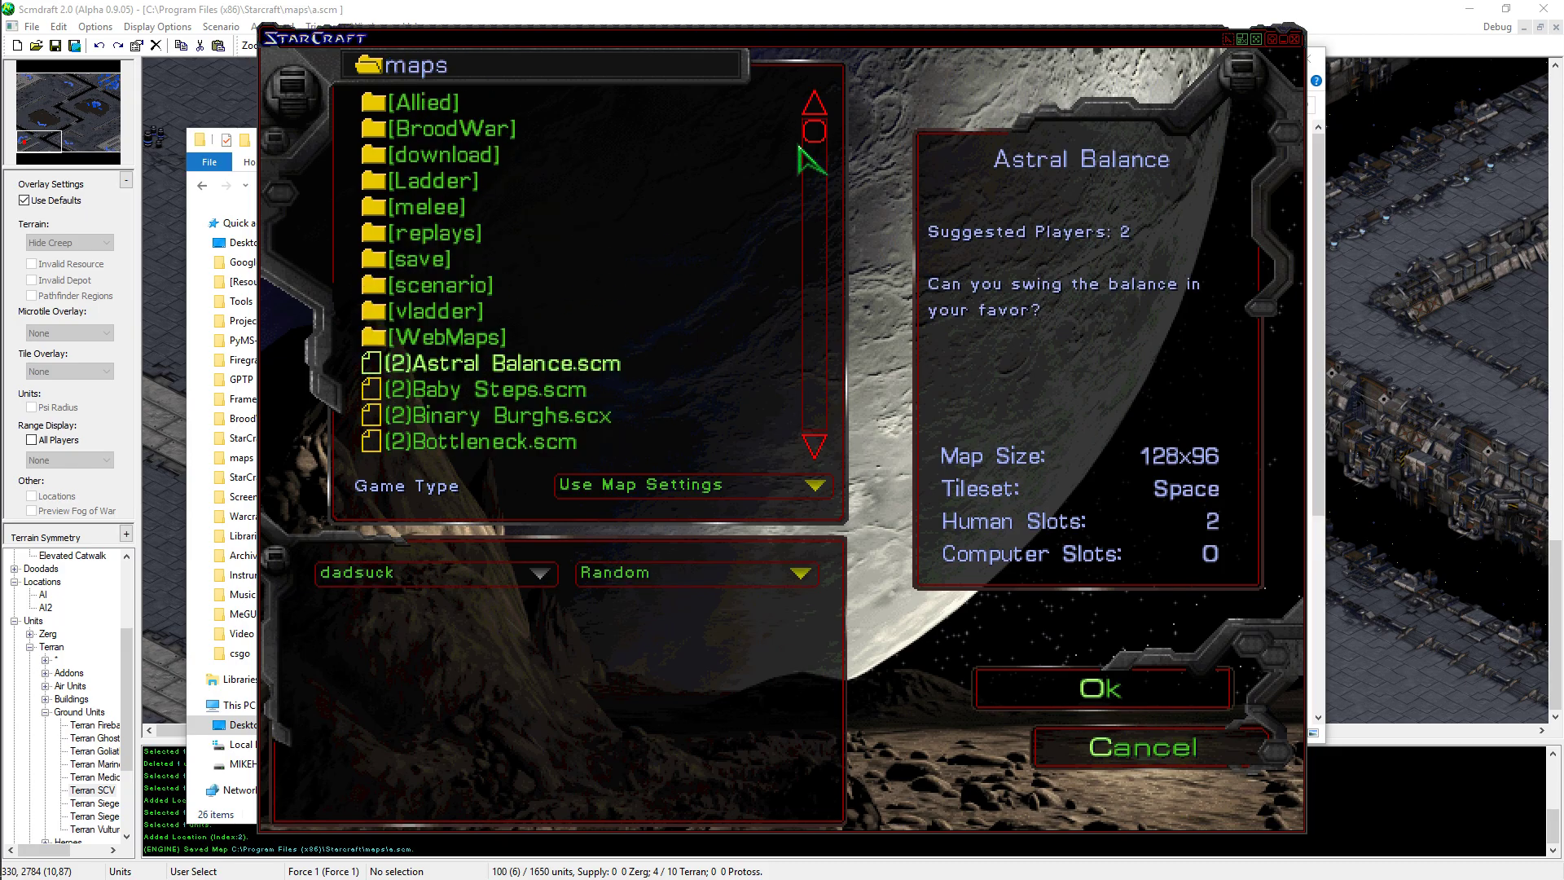
{"action": "left_click_drag", "start_coordinate": [811, 135], "coordinate": [822, 430]}
{"action": "left_click", "coordinate": [528, 437]}
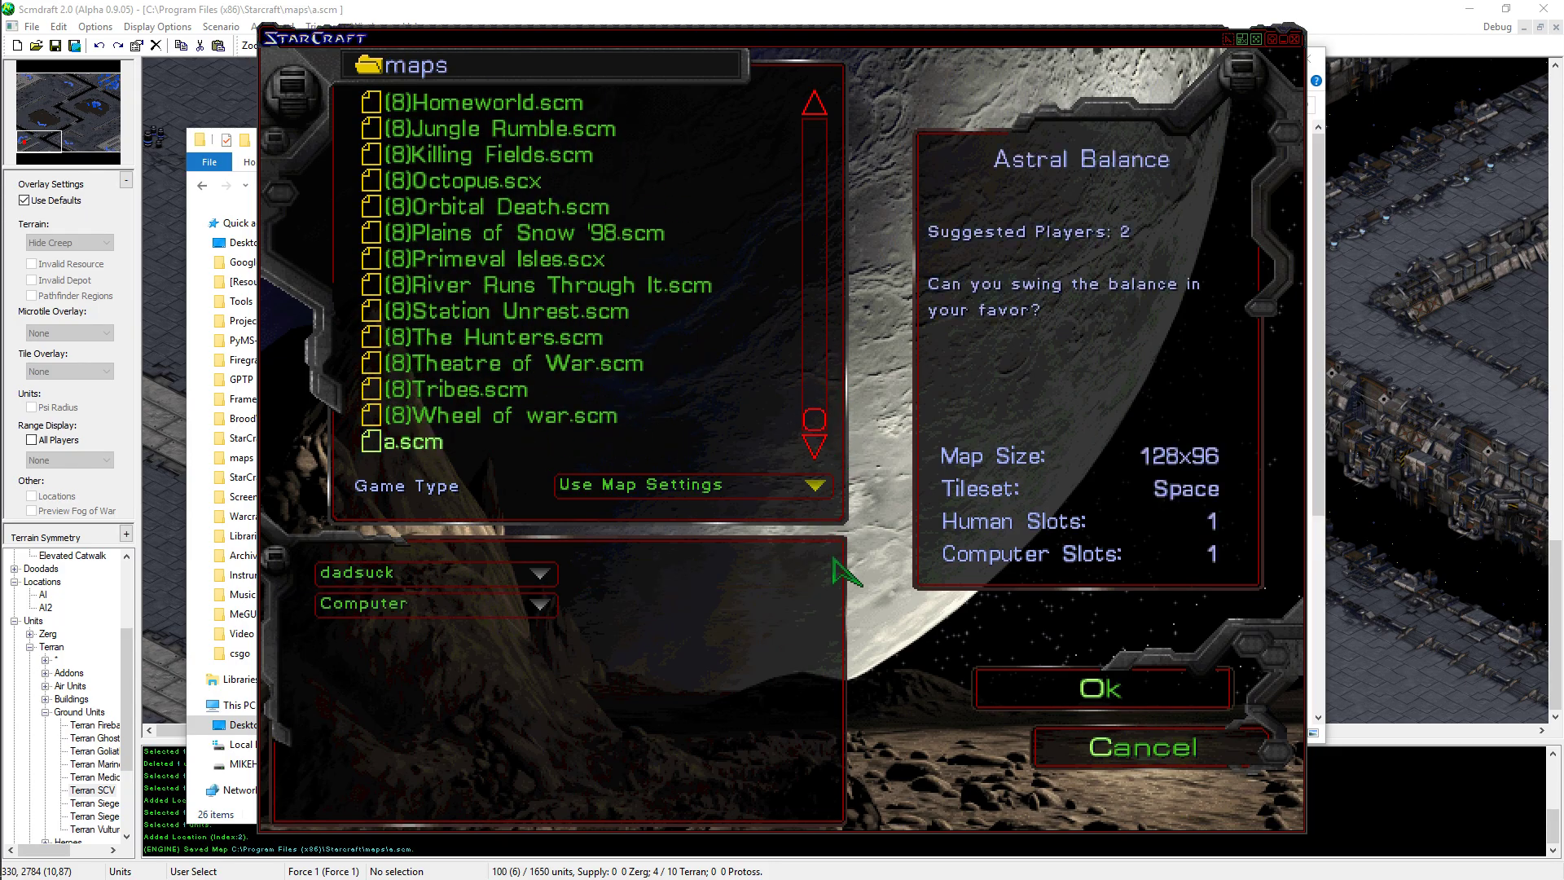
{"action": "left_click", "coordinate": [1099, 688]}
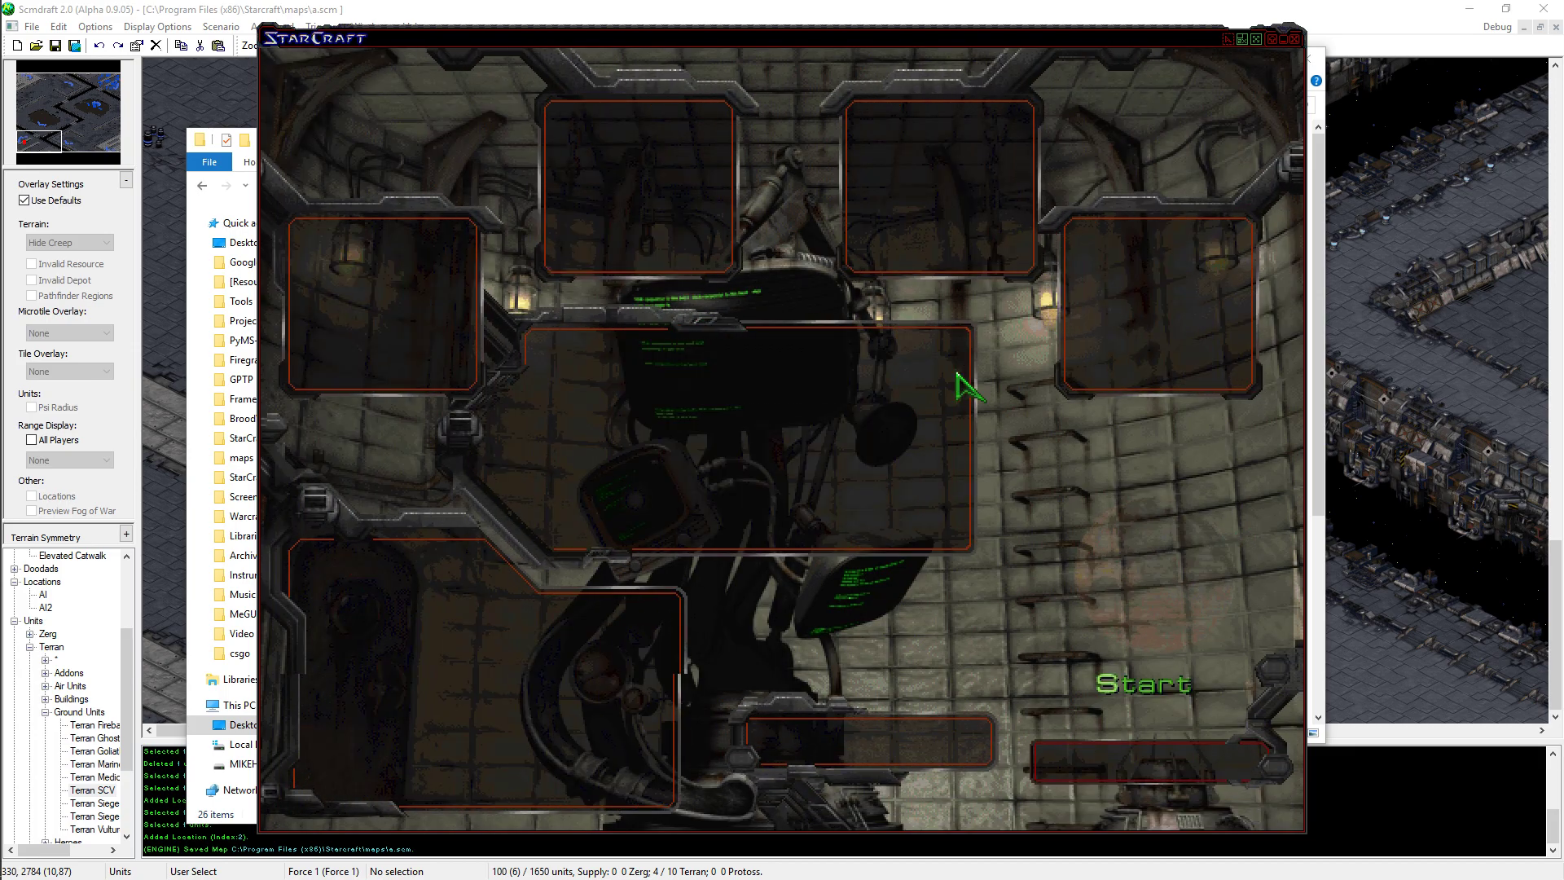
{"action": "left_click", "coordinate": [1145, 684]}
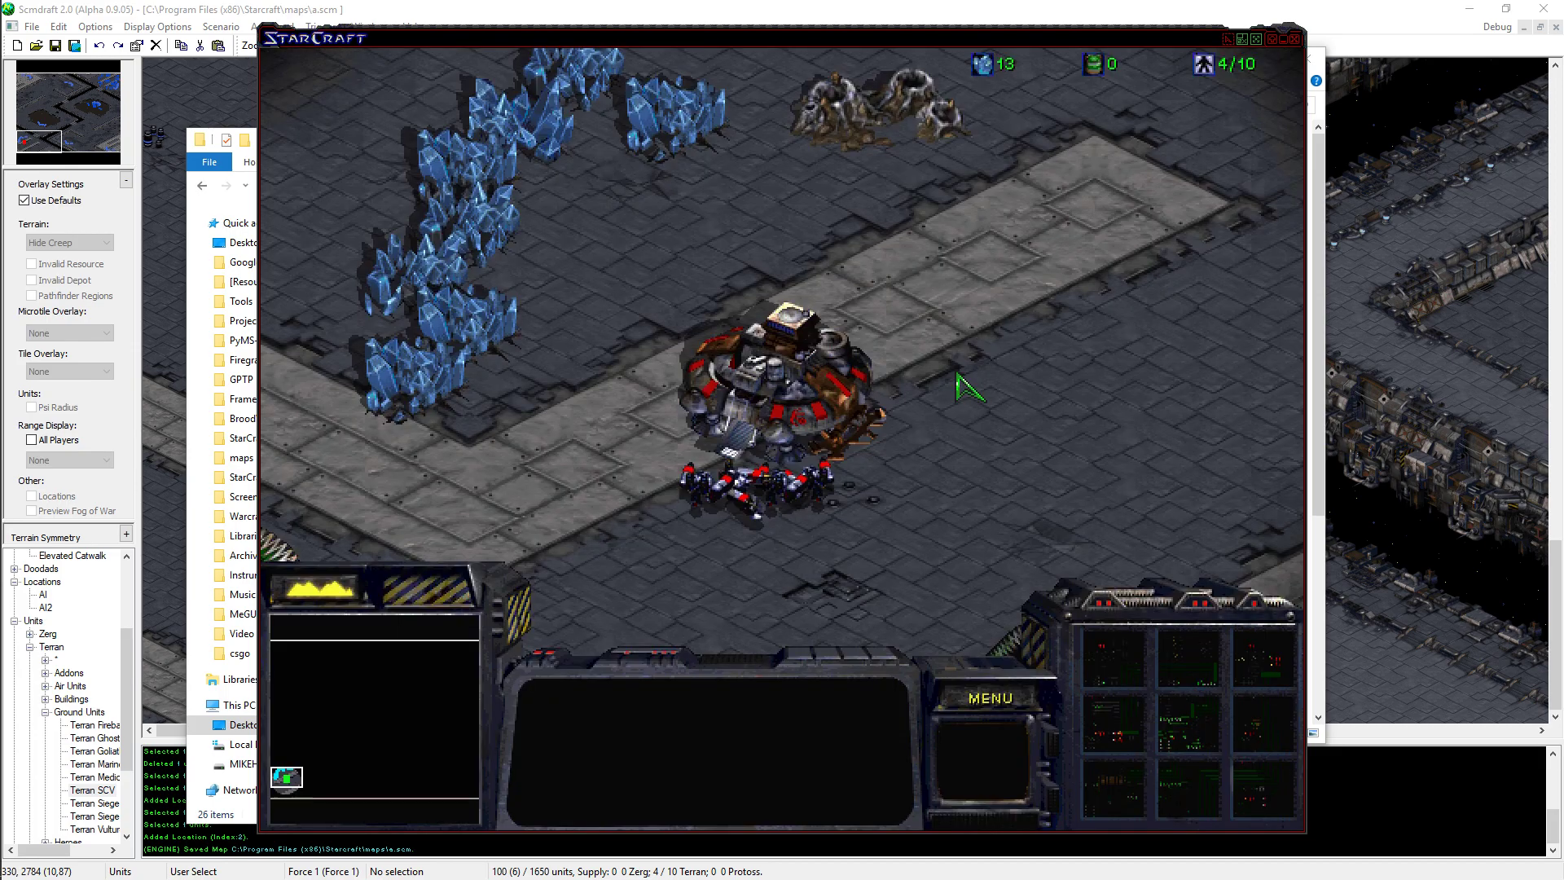
- Reveal the whole map with the cheat "black sheep wall"
{"action": "key", "text": "Return"}
{"action": "type", "text": "black"}
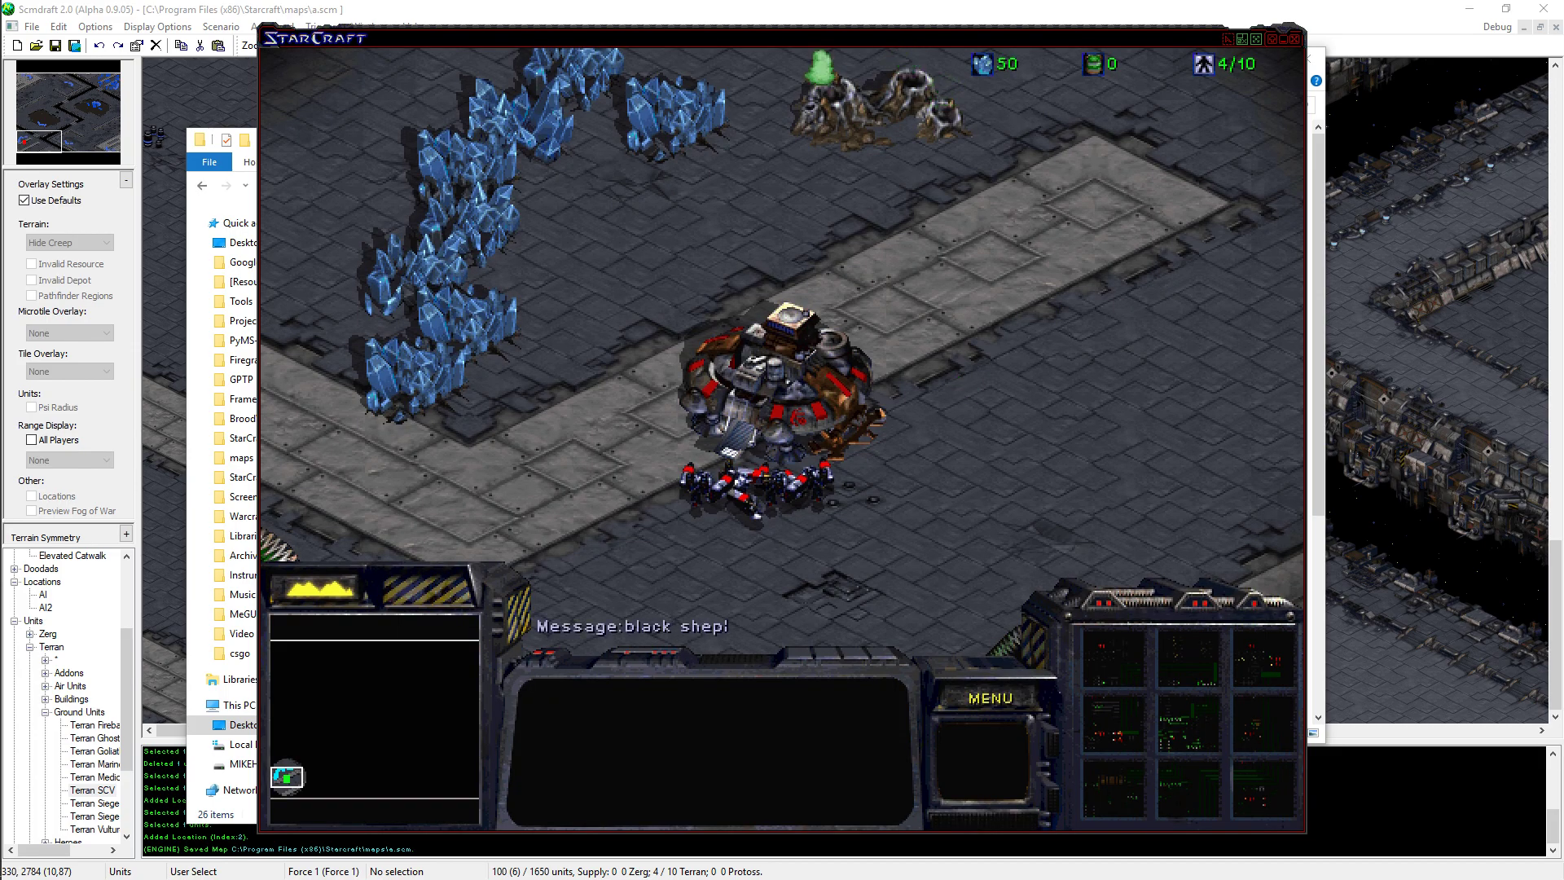
{"action": "type", "text": " sheep wall"}
{"action": "key", "text": "Return"}
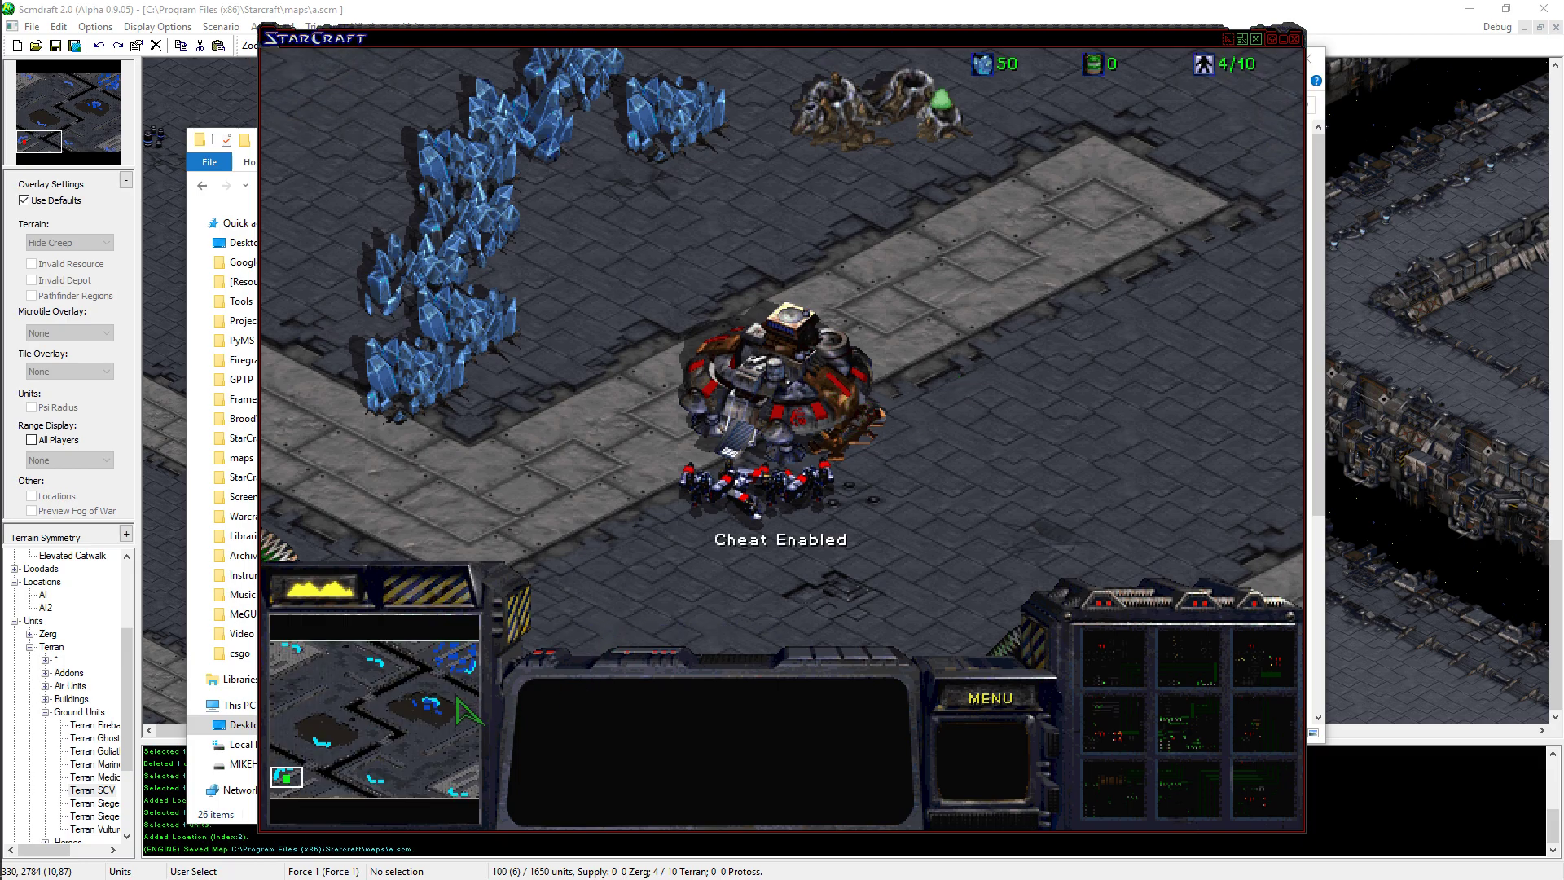
- Inspect the Nexus and pylons in the Protoss main base, and check the Nexus at the area town expansion
{"action": "left_click", "coordinate": [464, 668]}
{"action": "left_click", "coordinate": [862, 361]}
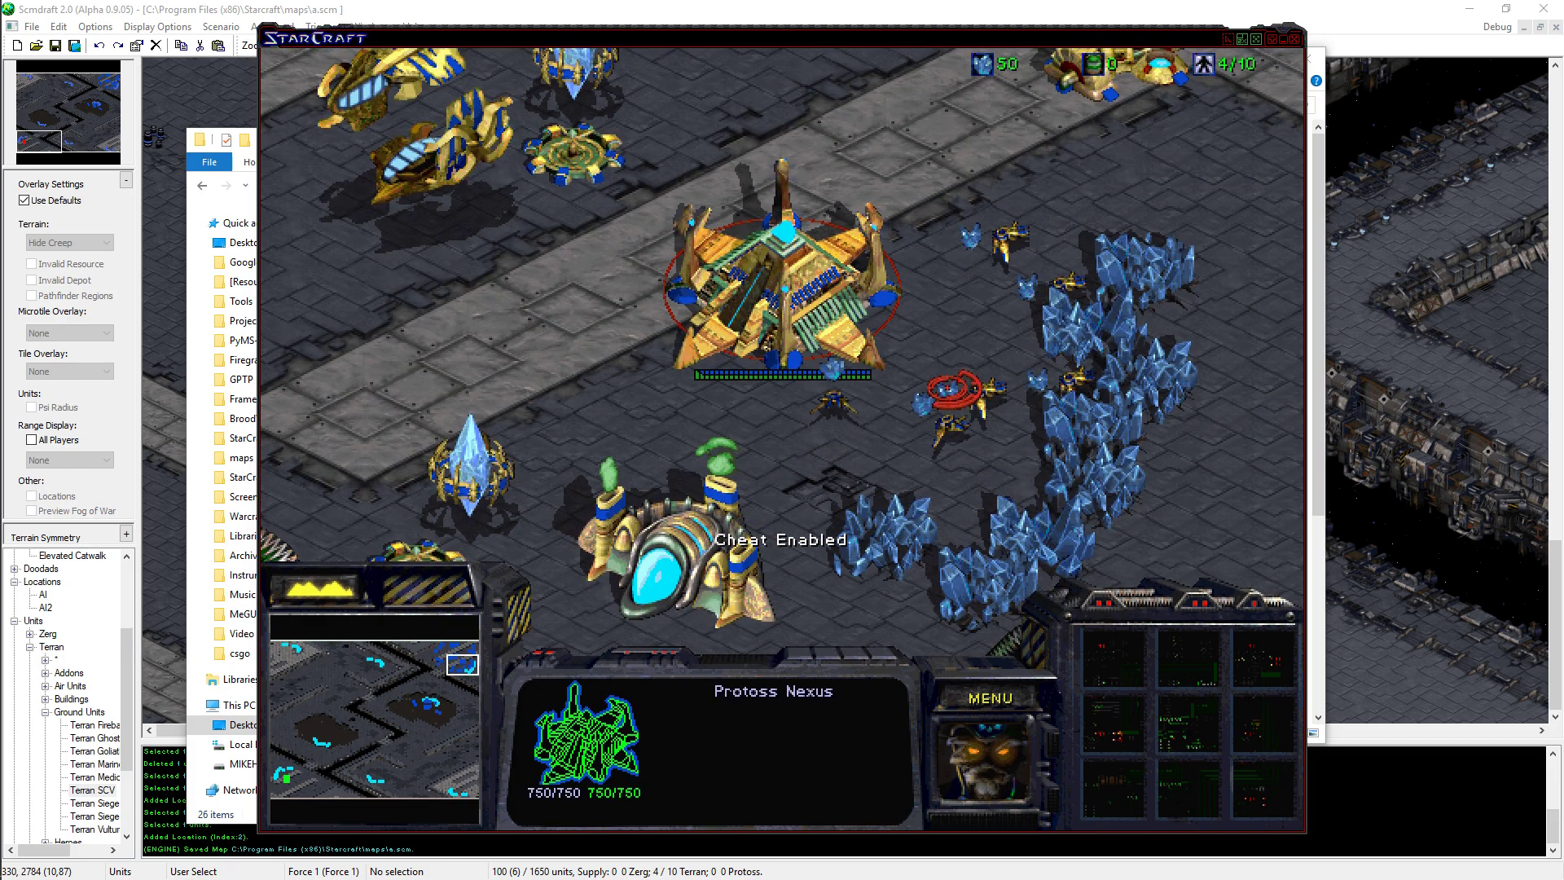
{"action": "key", "text": "Up"}
{"action": "left_click", "coordinate": [1145, 289]}
{"action": "key", "text": "Left"}
{"action": "key", "text": "Down"}
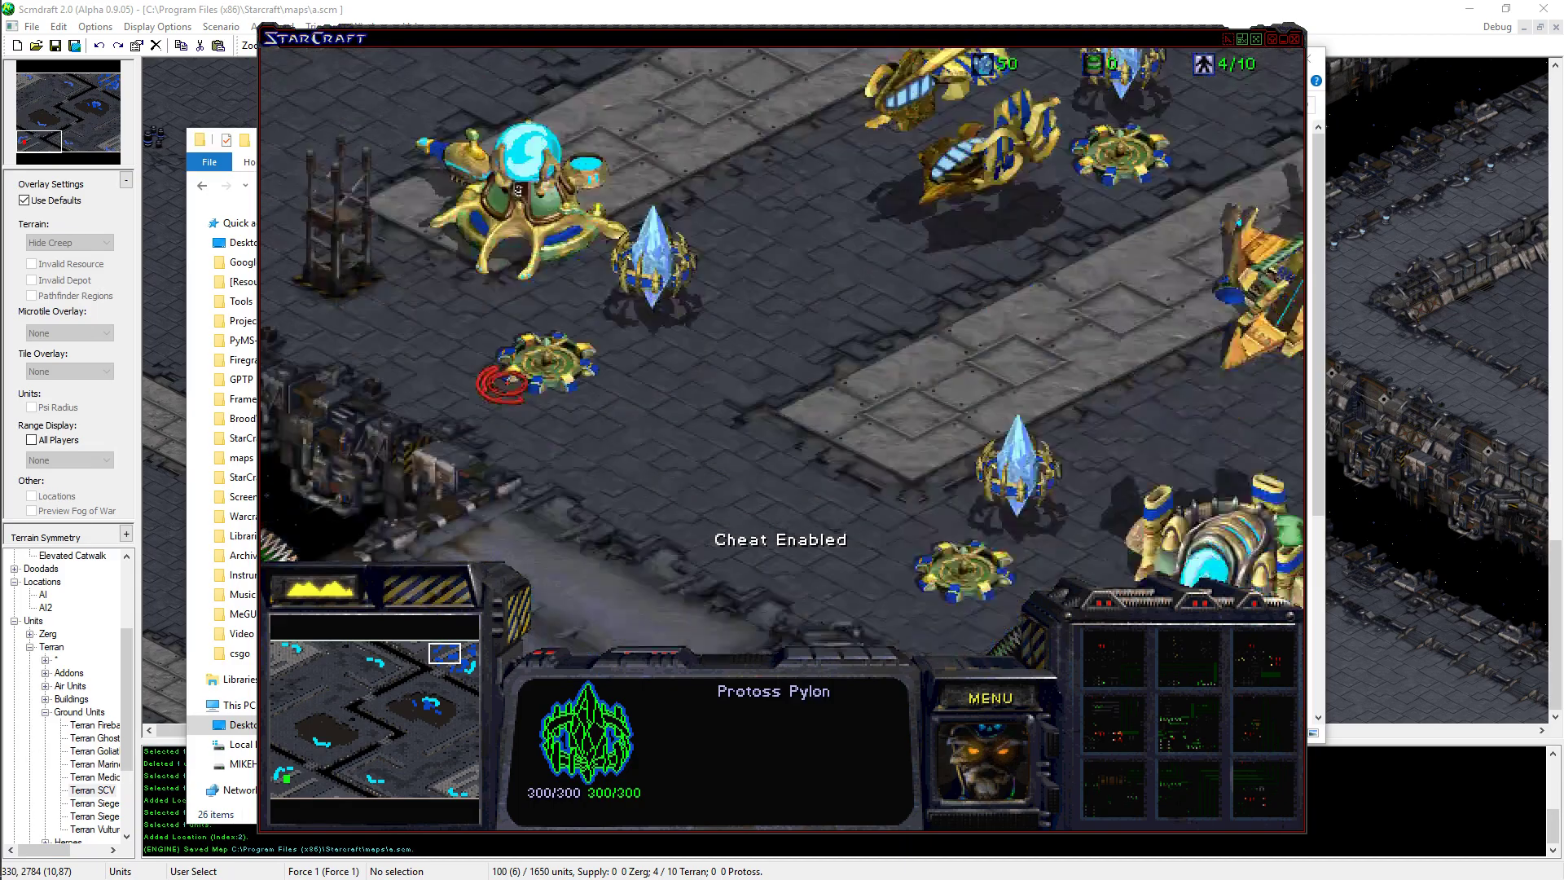
{"action": "left_click", "coordinate": [429, 706]}
{"action": "left_click", "coordinate": [791, 356]}
{"action": "key", "text": "Up"}
{"action": "key", "text": "Right"}
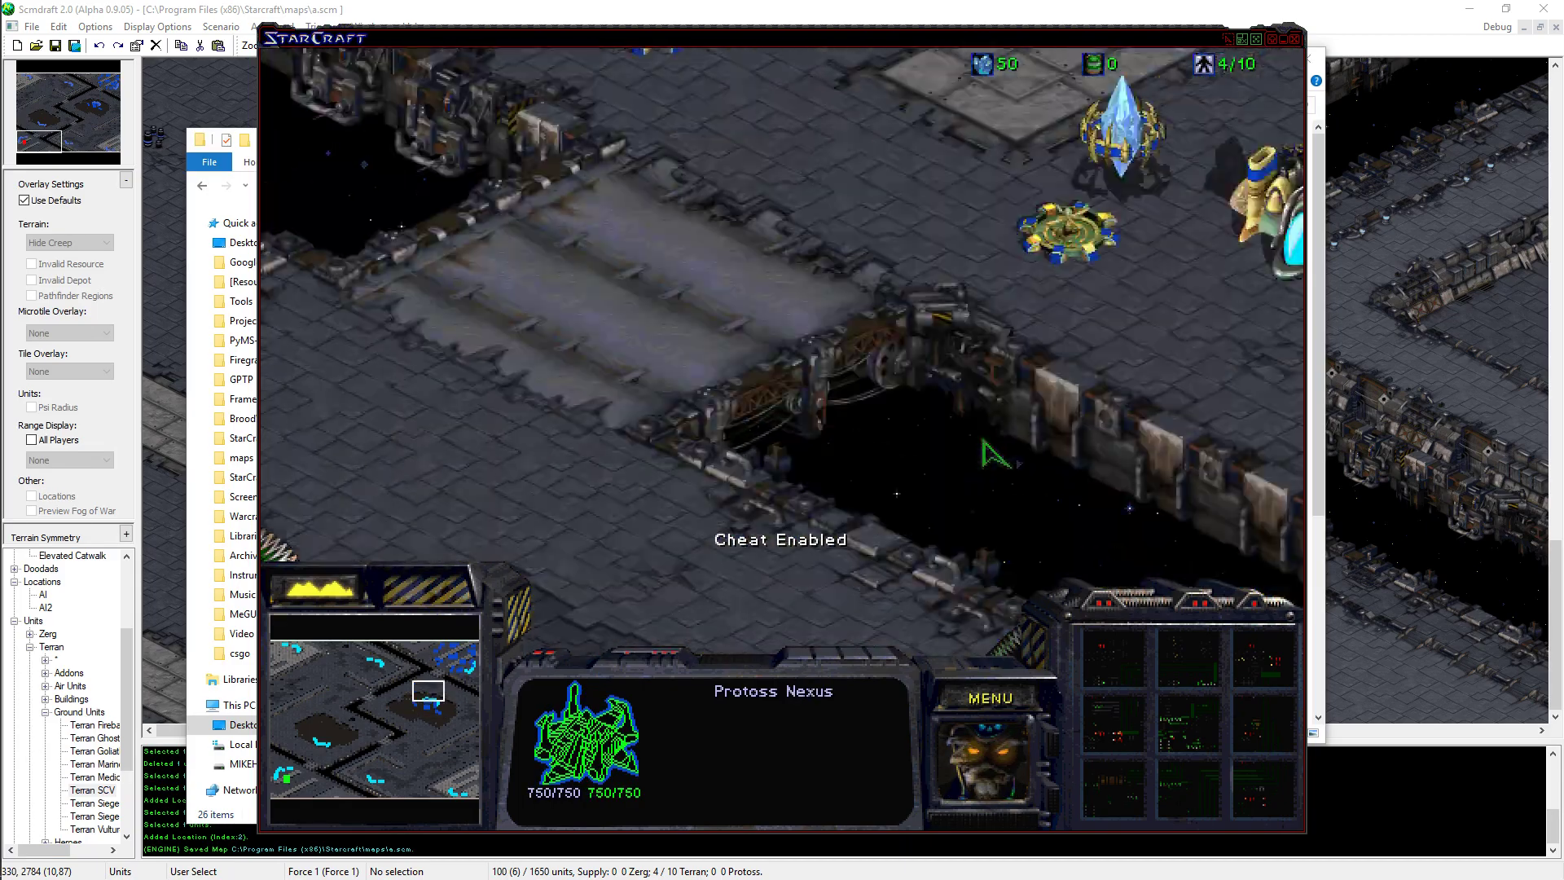
- Compare the Protoss main base's Nexus and probes with those of the expansion
{"action": "left_click", "coordinate": [1092, 375]}
{"action": "key", "text": "Up"}
{"action": "key", "text": "Right"}
{"action": "key", "text": "Down"}
{"action": "left_click", "coordinate": [824, 410]}
{"action": "key", "text": "Left"}
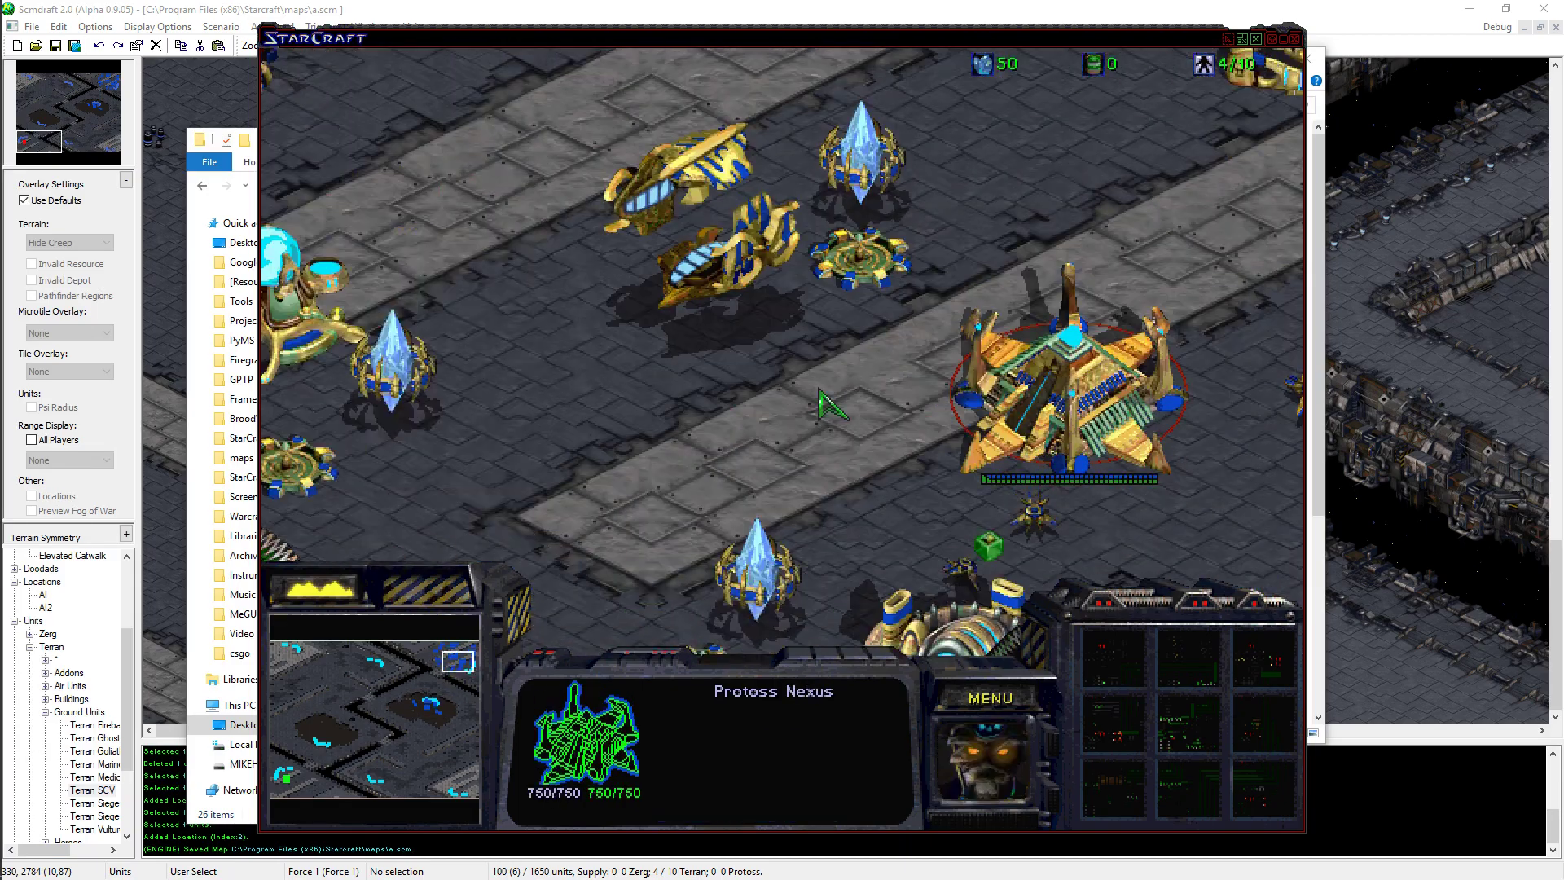
{"action": "key", "text": "Down"}
{"action": "key", "text": "Up"}
{"action": "key", "text": "Right"}
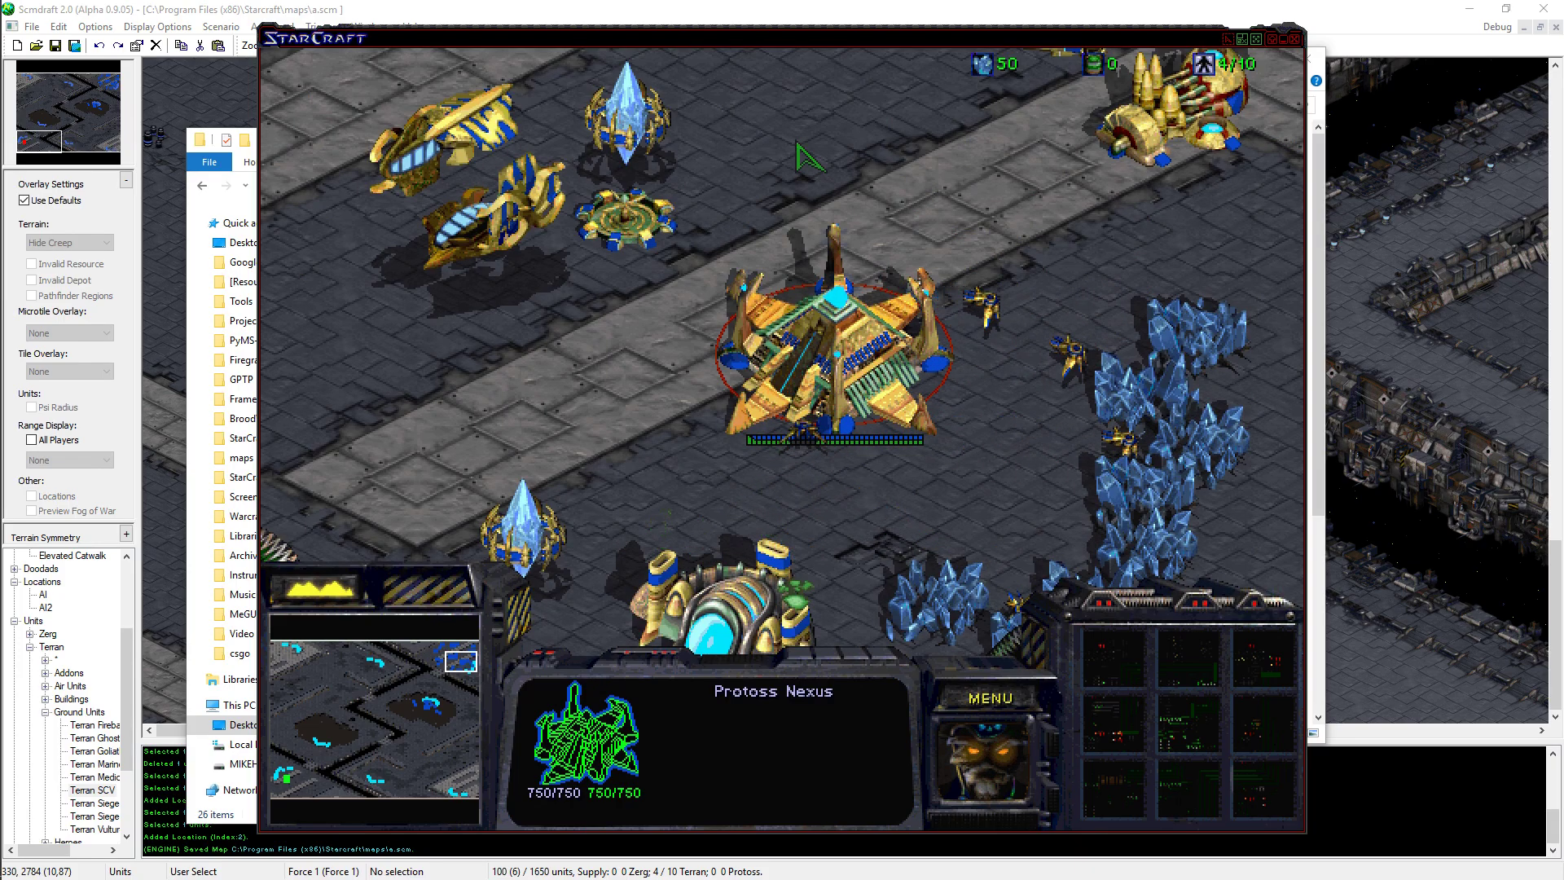
{"action": "key", "text": "Down"}
{"action": "left_click_drag", "start_coordinate": [834, 262], "coordinate": [639, 517]}
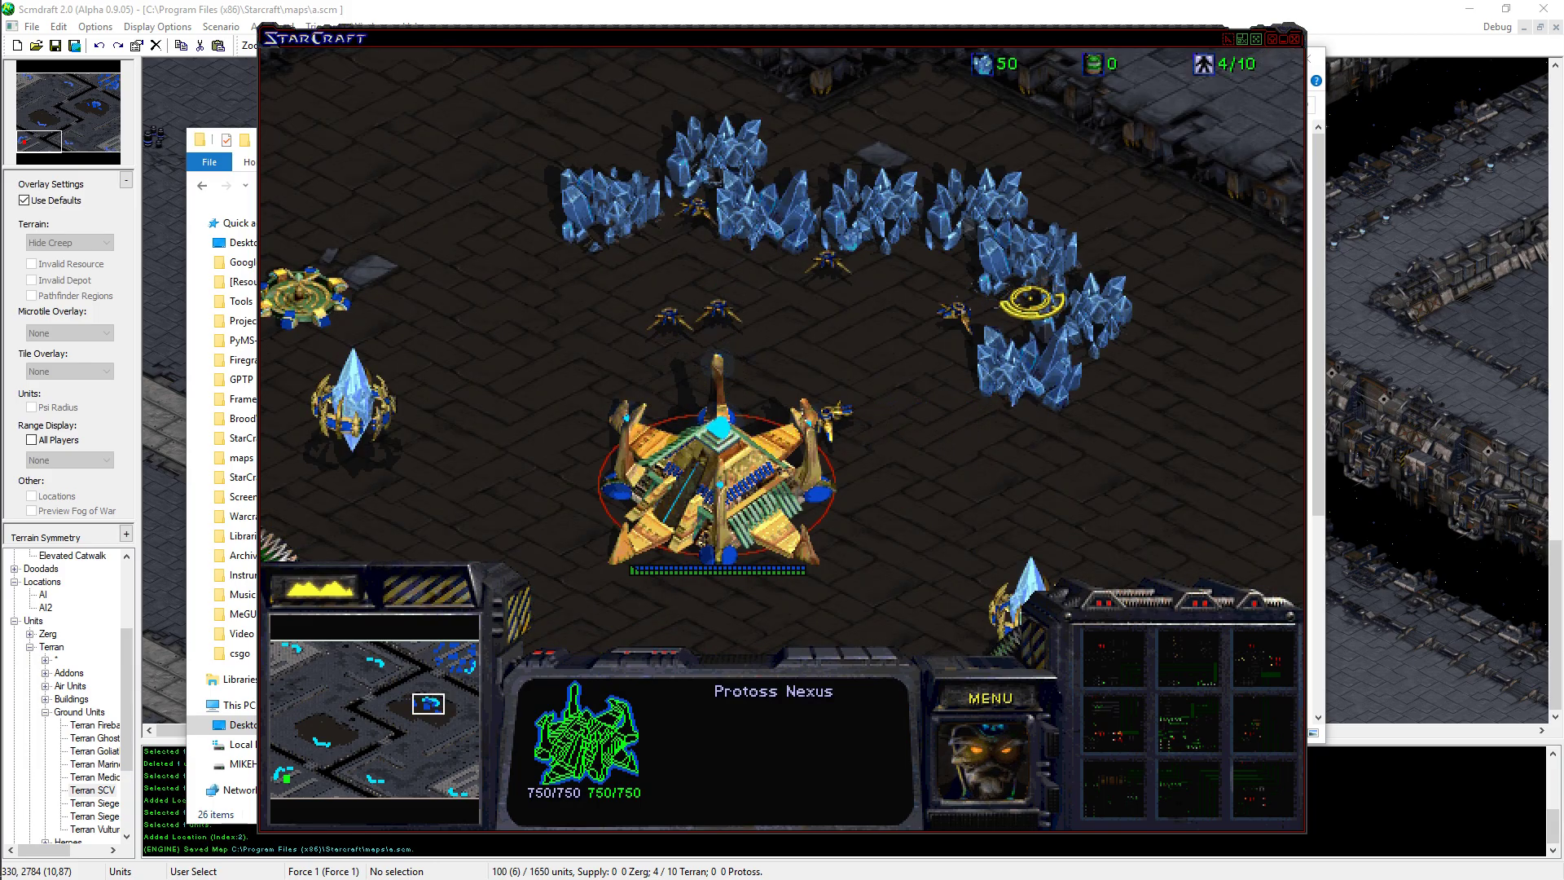
- Survey the tech and production buildings around the Protoss main base
{"action": "key", "text": "Up"}
{"action": "key", "text": "Right"}
{"action": "key", "text": "Up"}
{"action": "key", "text": "Left"}
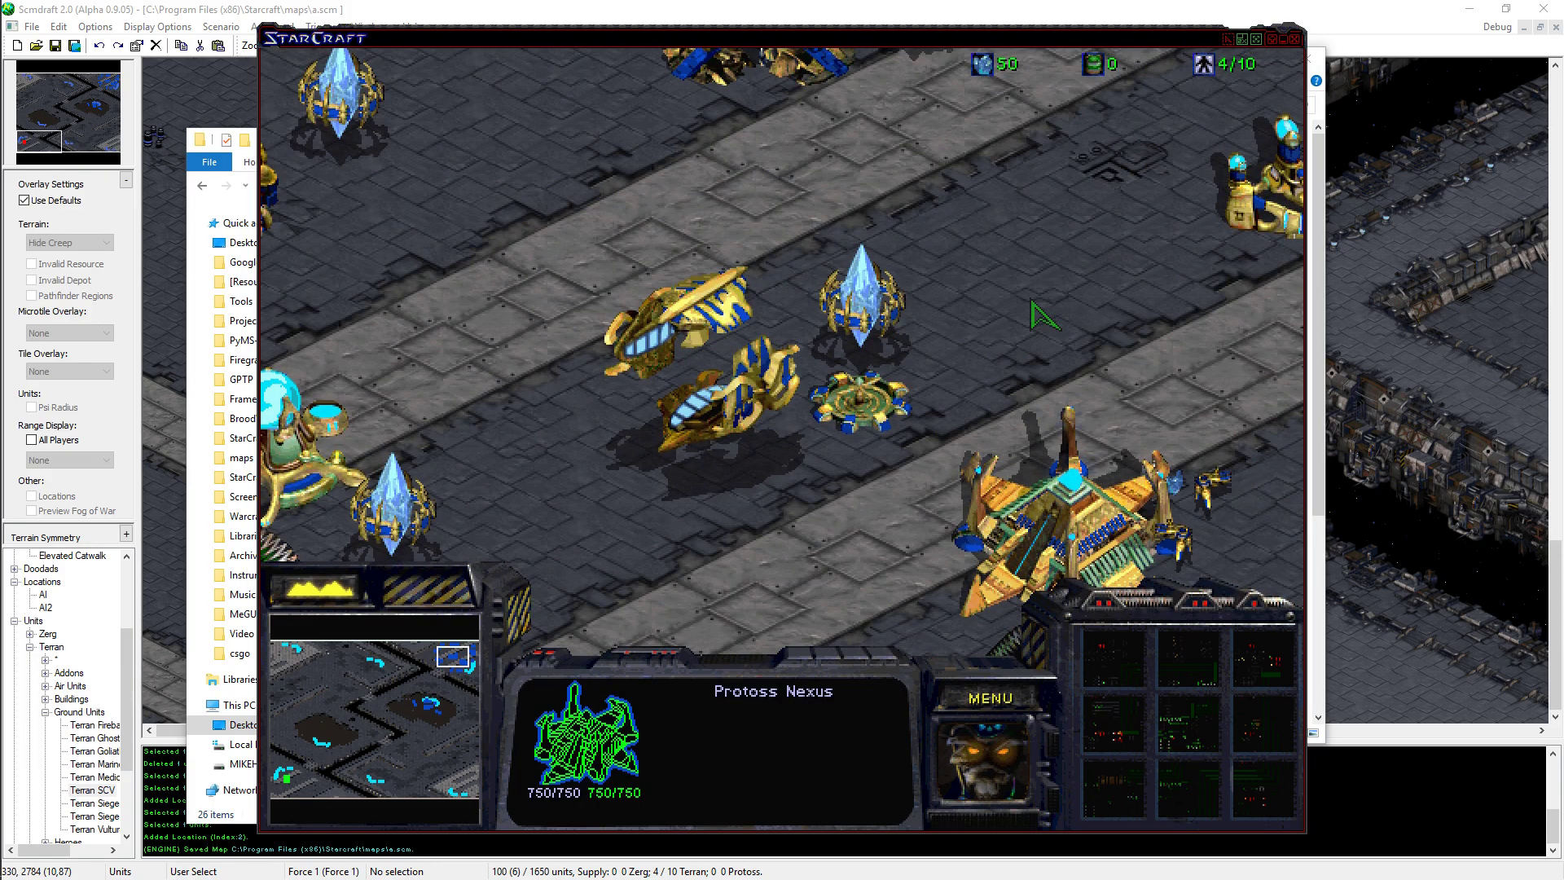
{"action": "key", "text": "Left"}
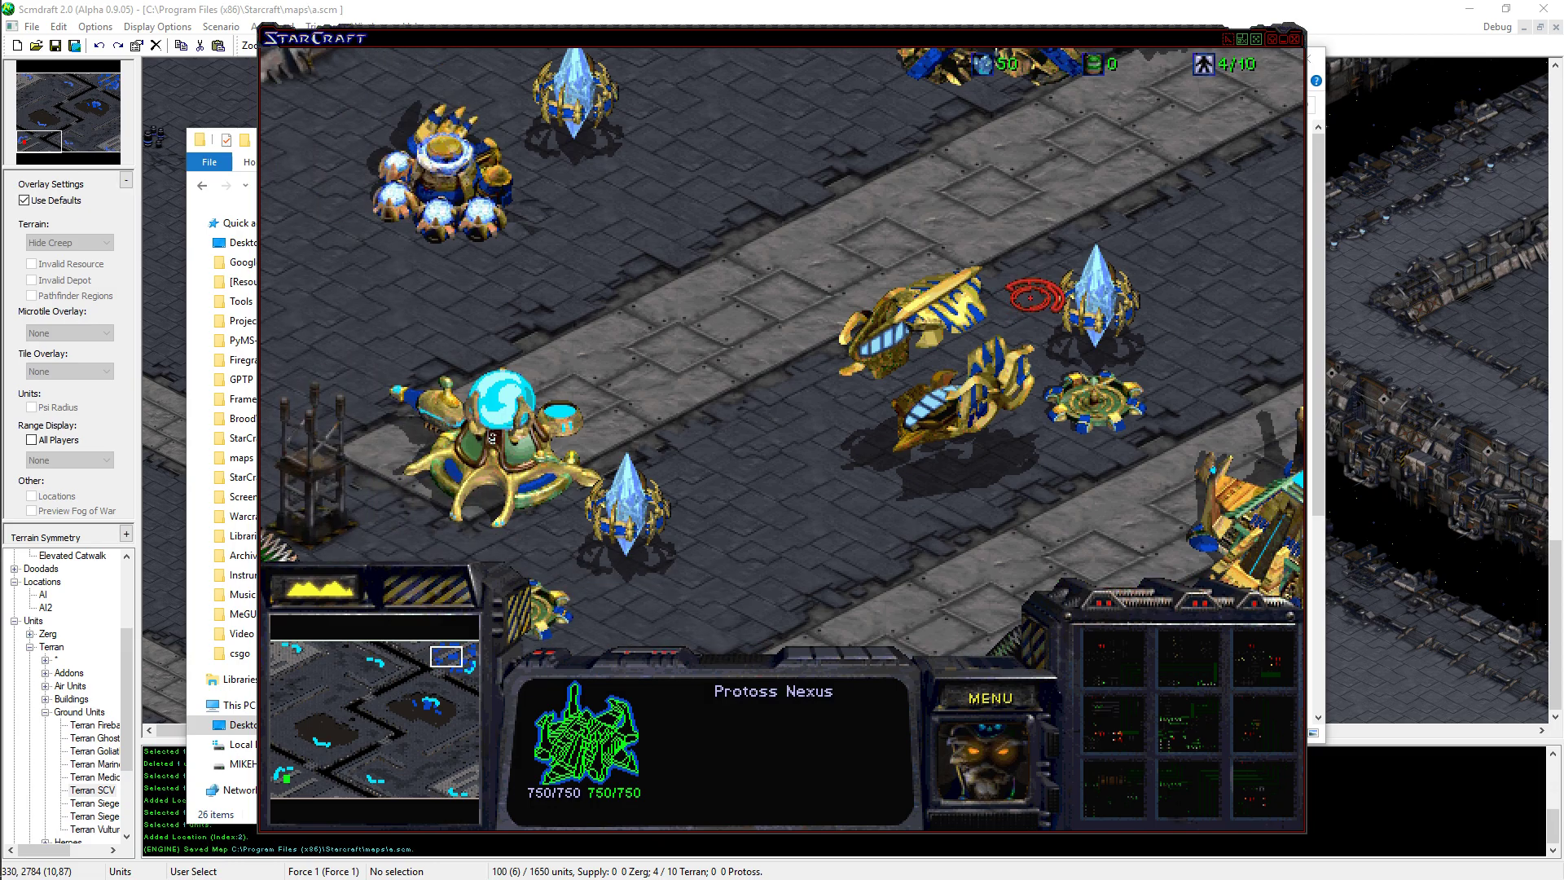
{"action": "key", "text": "Up"}
{"action": "key", "text": "Right"}
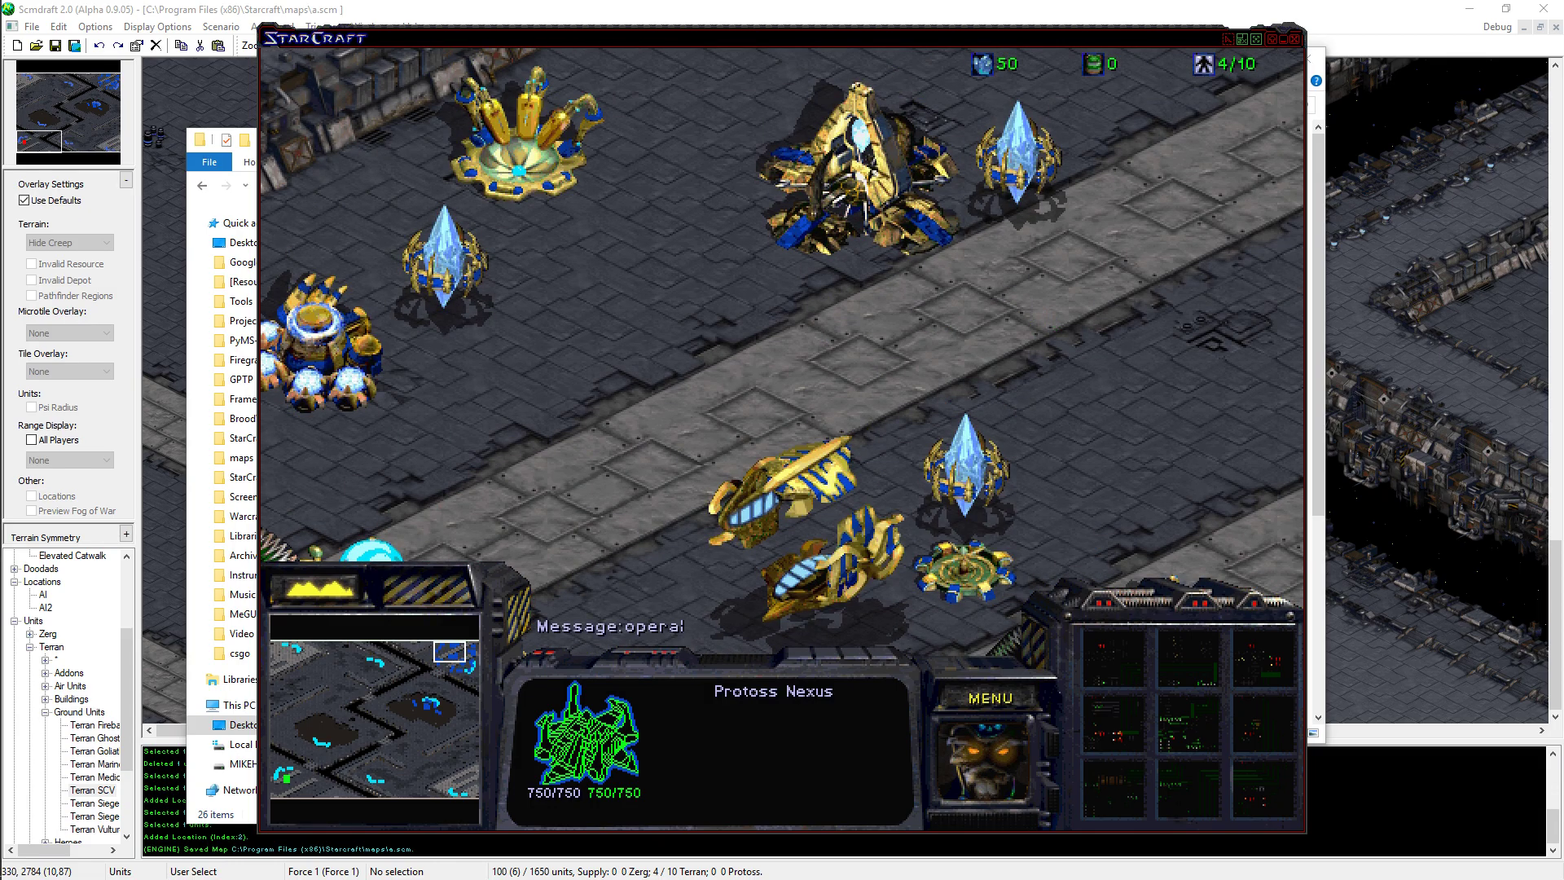
- Examine the Protoss Gateway and its Dragoon, and watch activity at the main base and expansion
{"action": "left_click", "coordinate": [892, 208]}
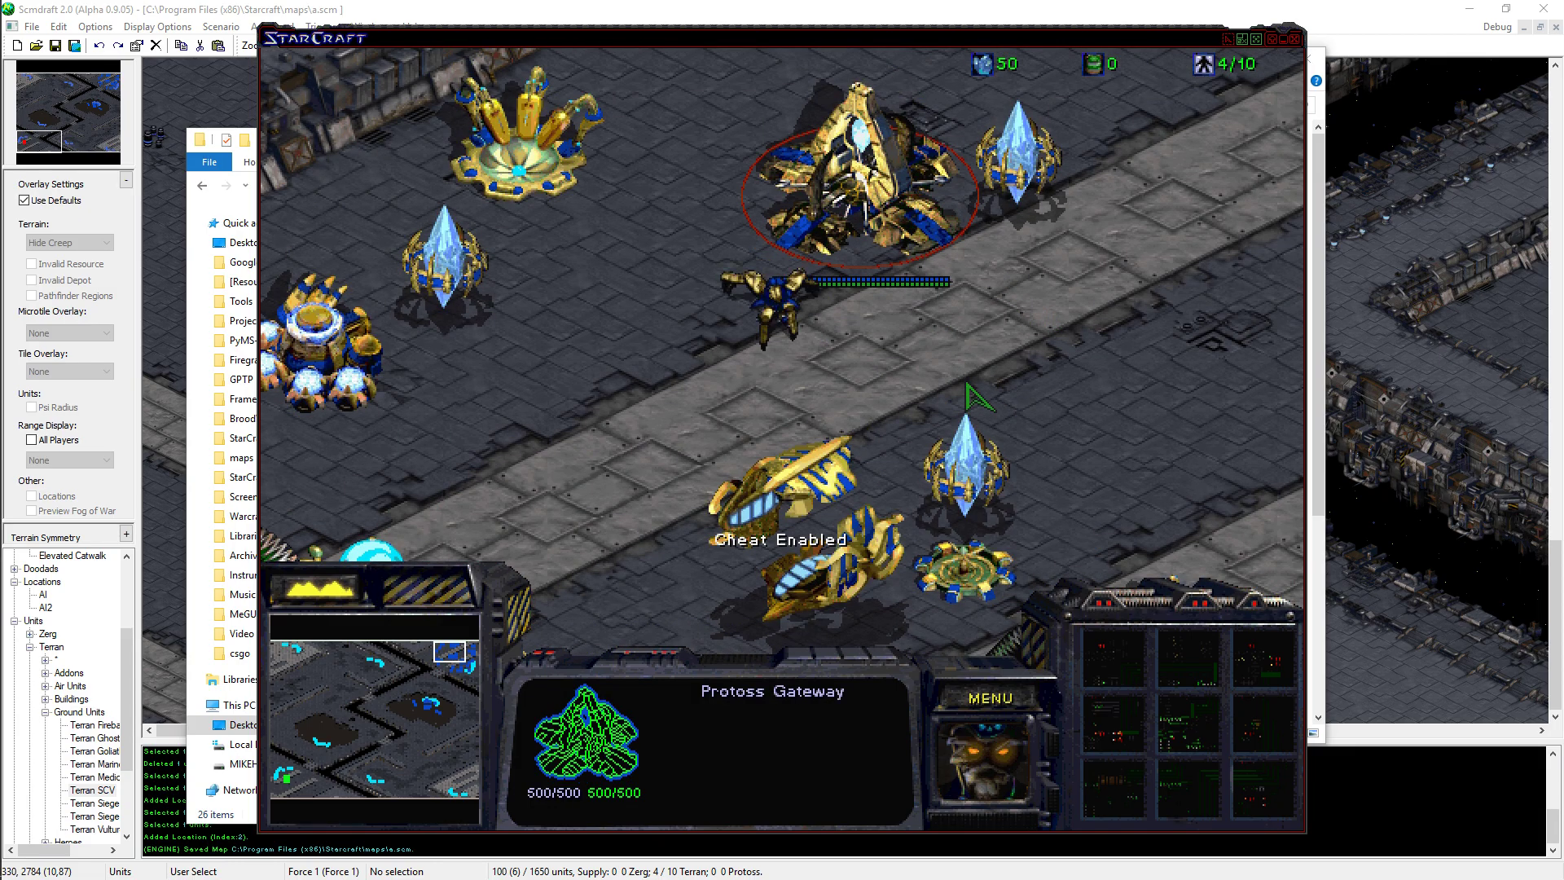
{"action": "left_click", "coordinate": [764, 305]}
{"action": "key", "text": "Down"}
{"action": "key", "text": "Left"}
{"action": "key", "text": "Up"}
{"action": "key", "text": "Right"}
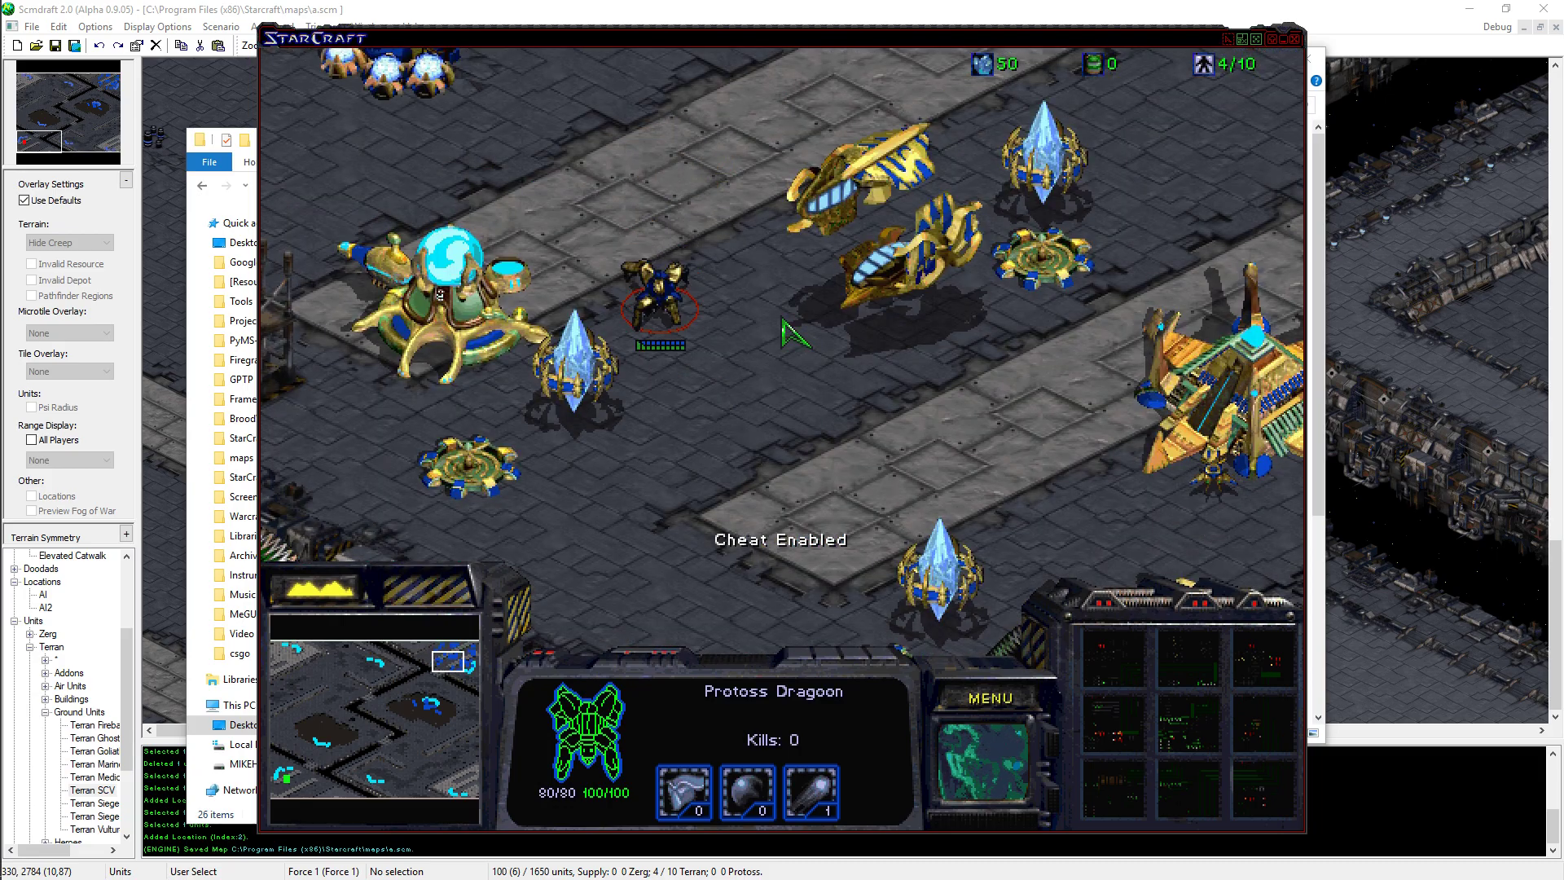
{"action": "key", "text": "Down"}
{"action": "key", "text": "Left"}
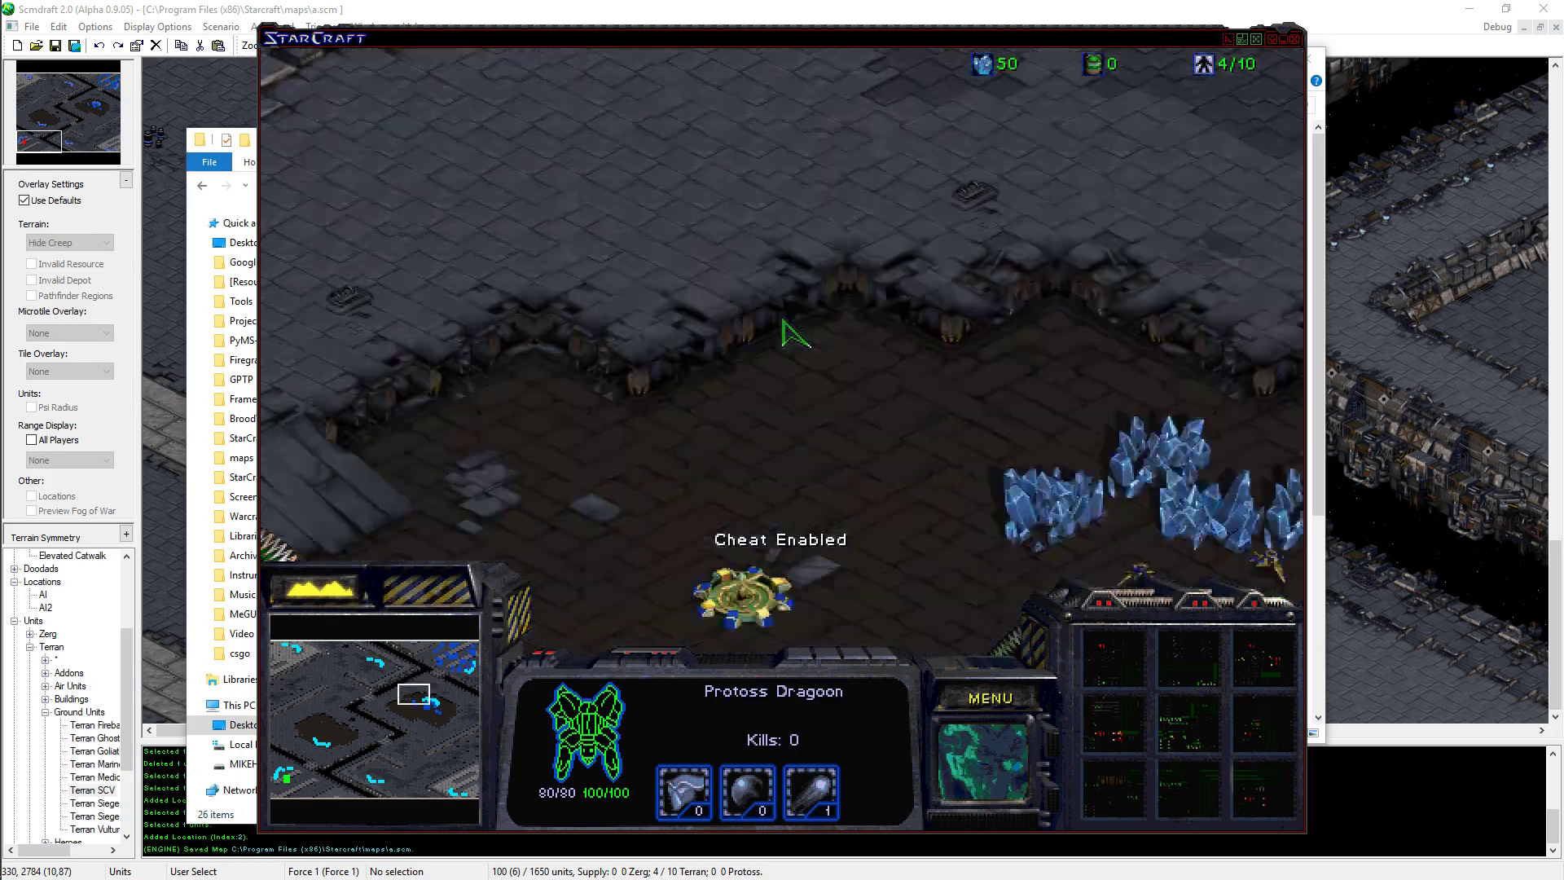
{"action": "key", "text": "Up"}
{"action": "key", "text": "Right"}
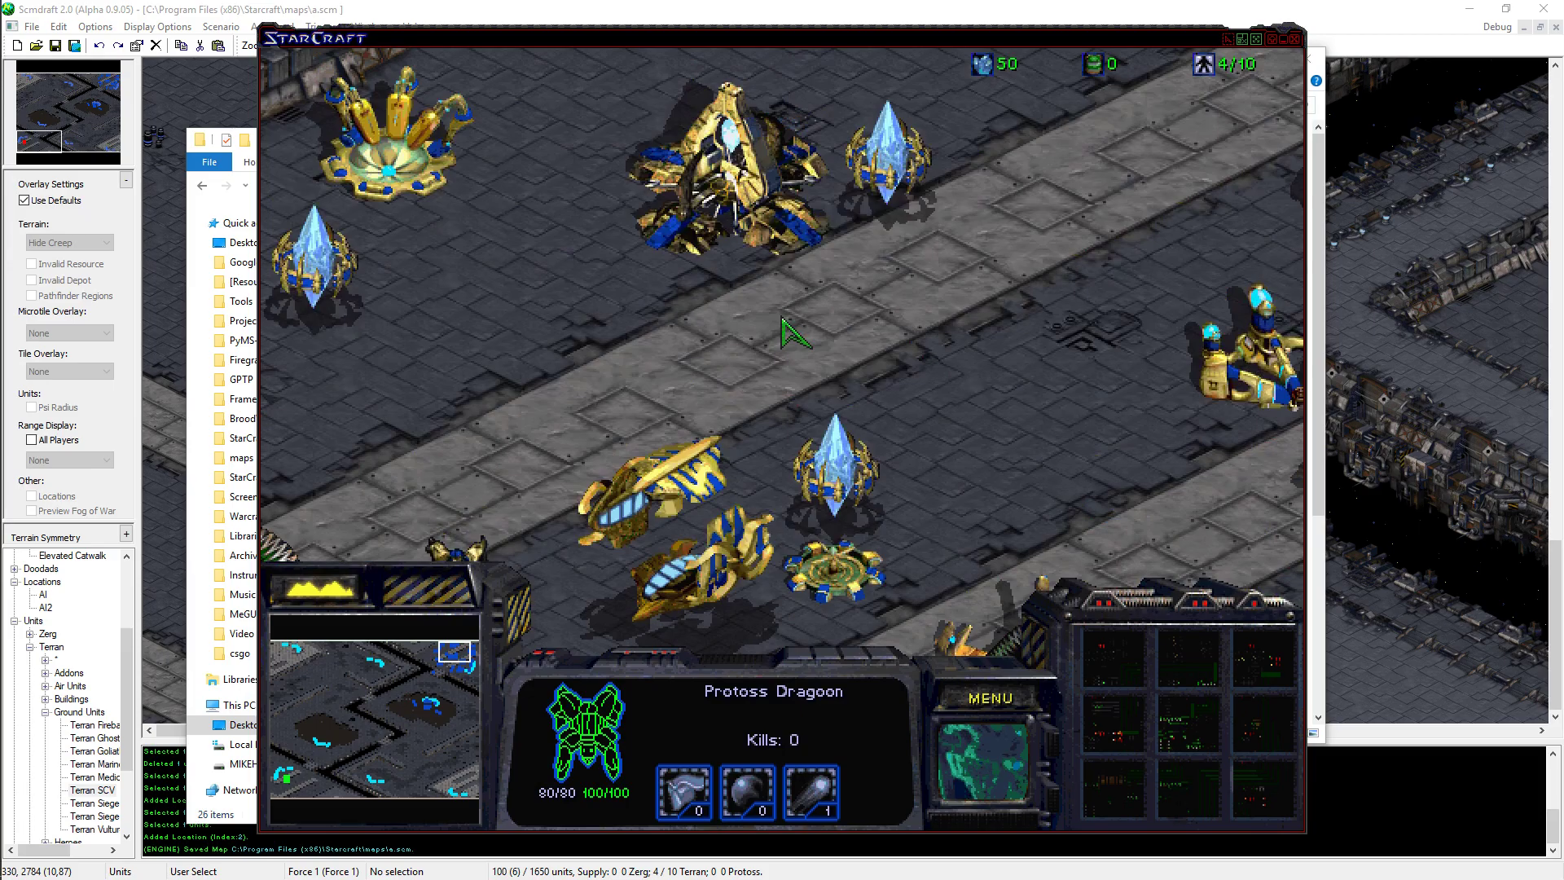
- Inspect the Nexus at the area town expansion and a Dragoon near it
{"action": "key", "text": "Down"}
{"action": "key", "text": "Left"}
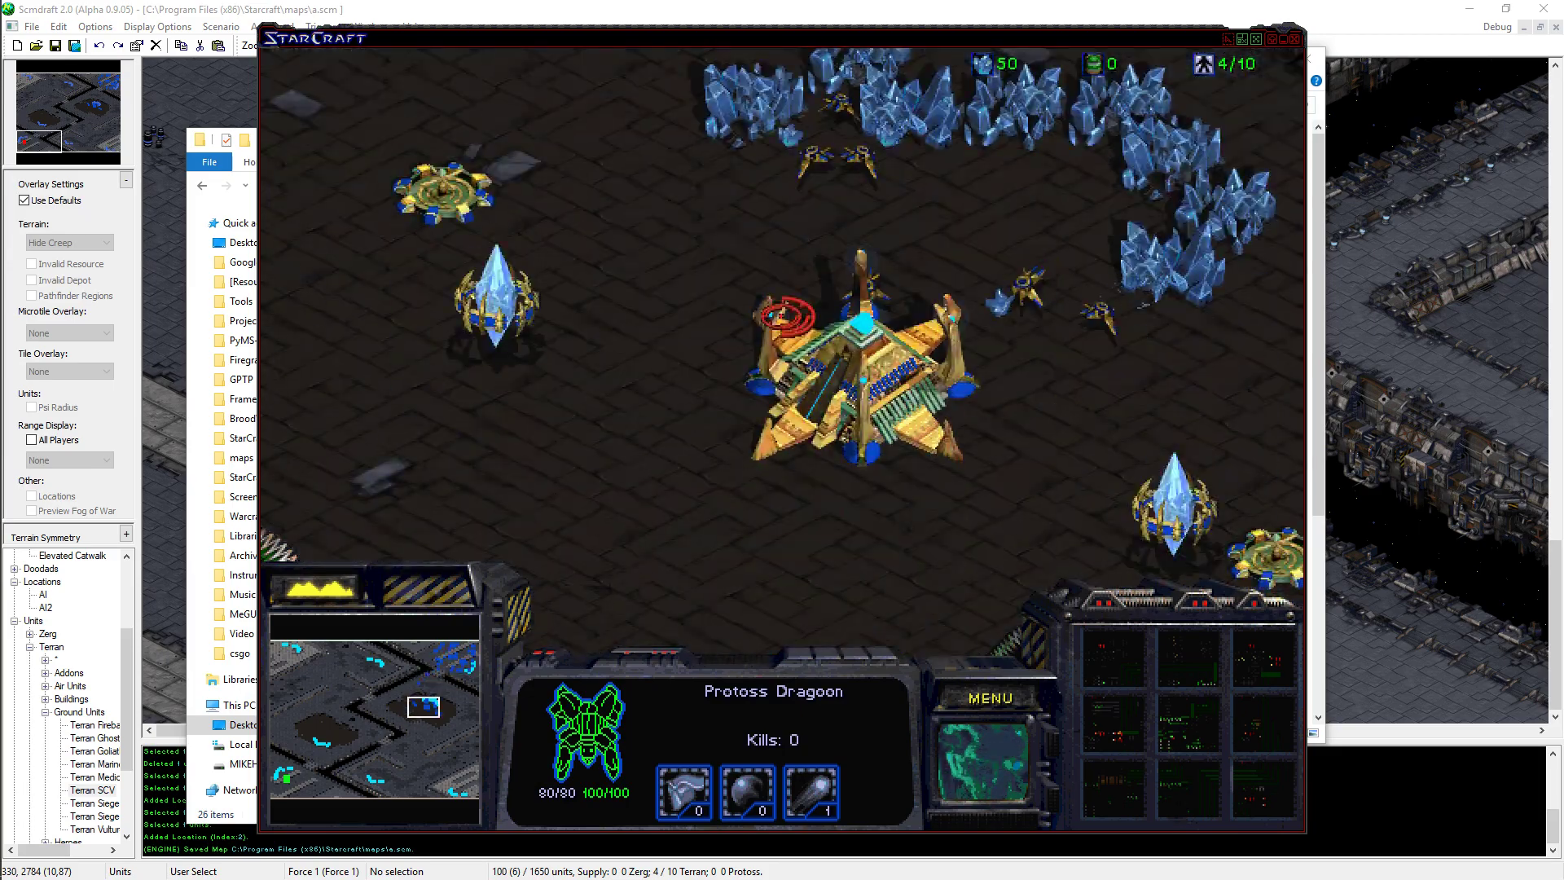
{"action": "left_click", "coordinate": [783, 320]}
{"action": "key", "text": "Up"}
{"action": "key", "text": "Left"}
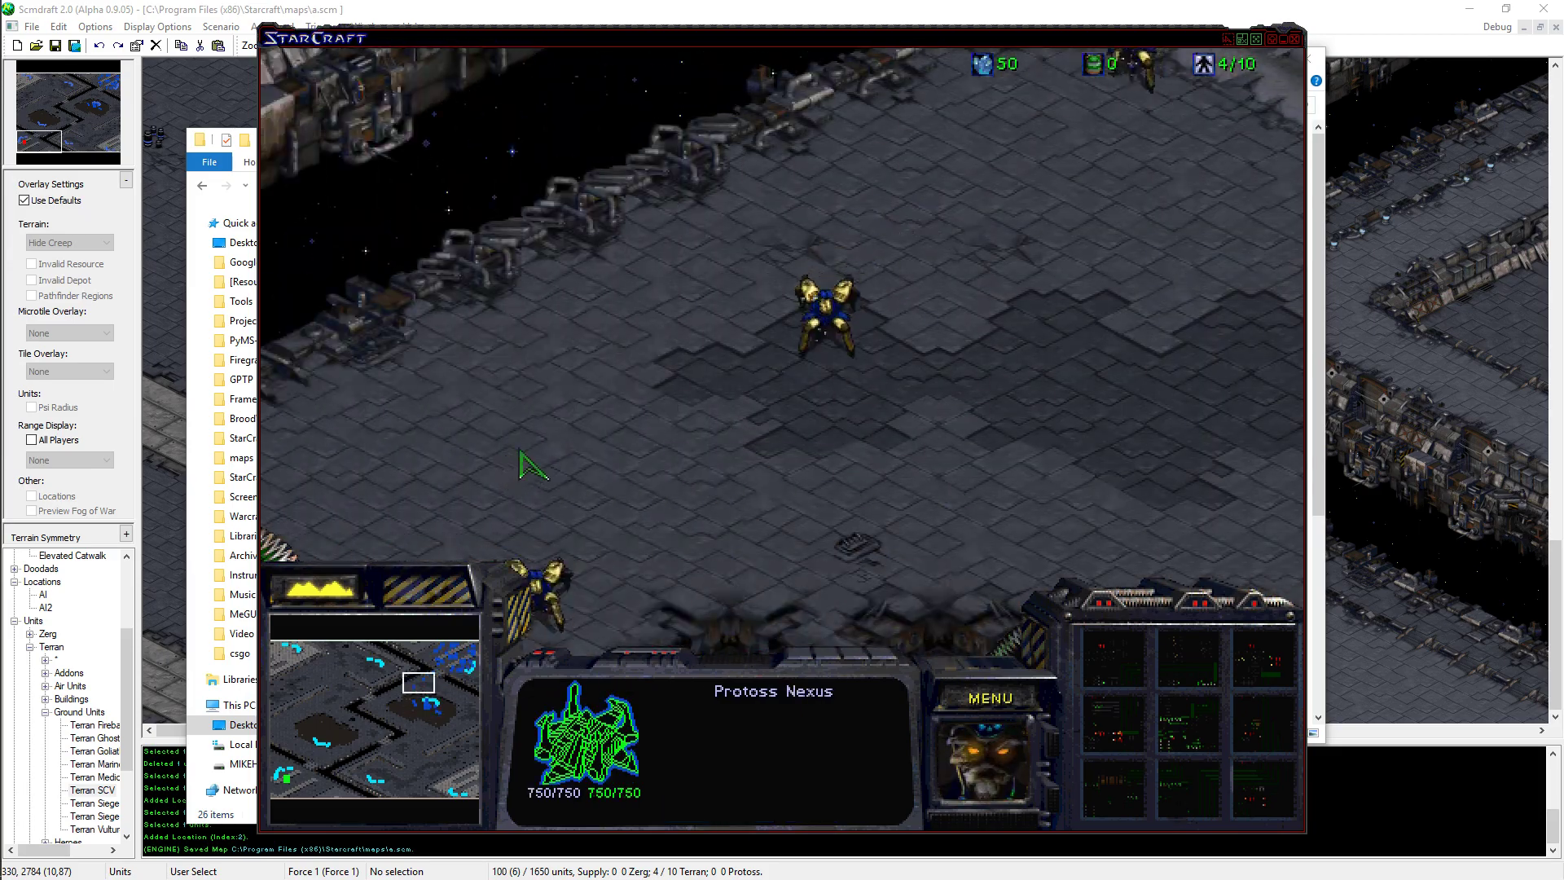
{"action": "key", "text": "Down"}
{"action": "key", "text": "Left"}
{"action": "left_click", "coordinate": [656, 193]}
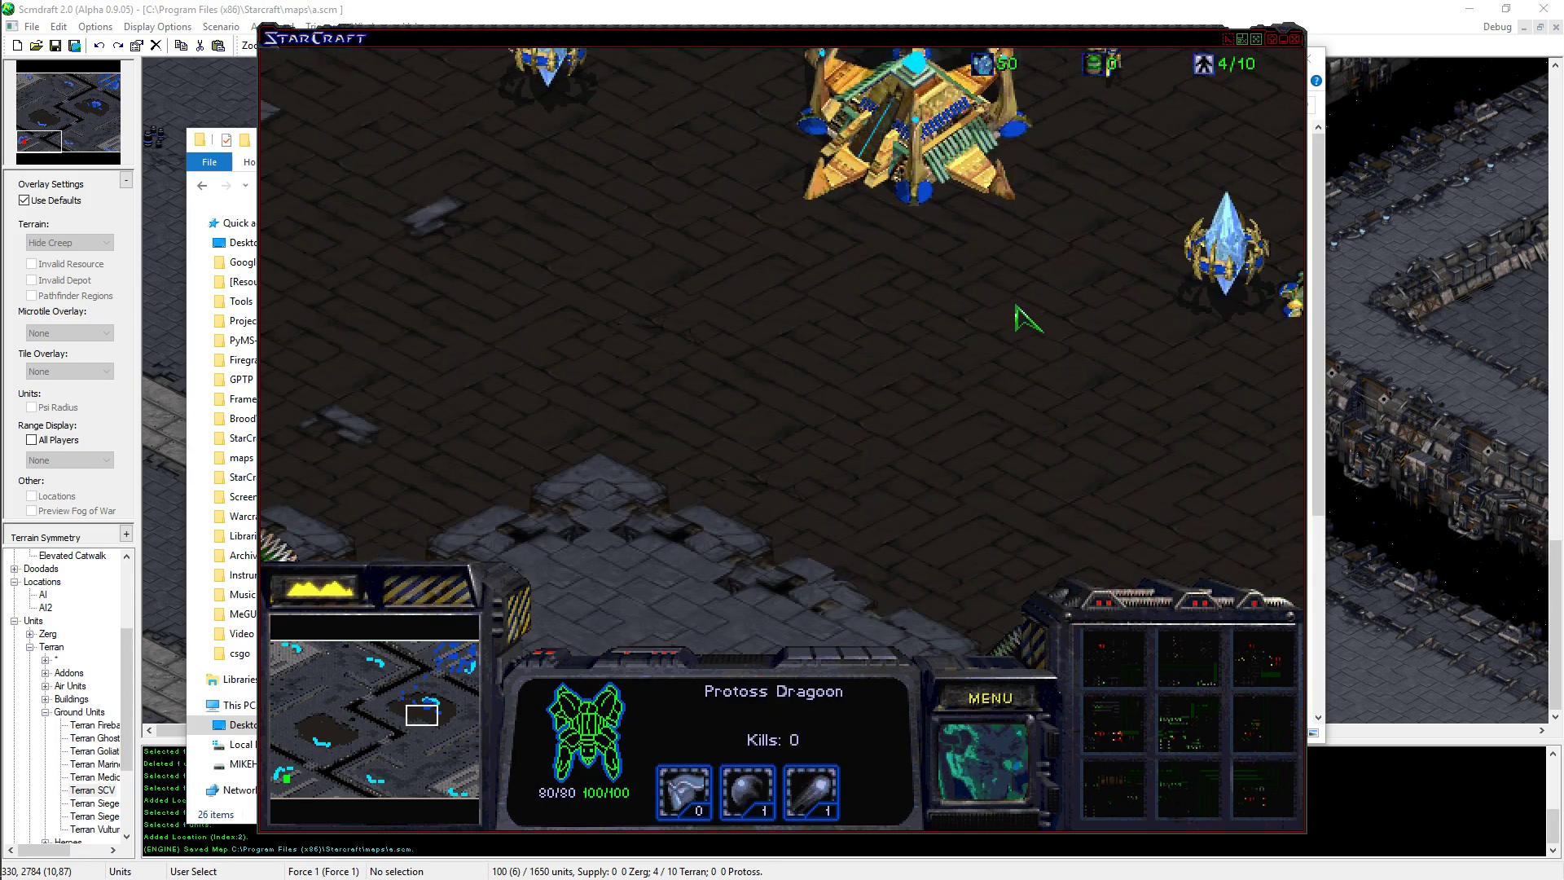
- Check the expansion's Nexus again and inspect a Zealot on the platform north of it
{"action": "key", "text": "Up"}
{"action": "left_click", "coordinate": [998, 330]}
{"action": "key", "text": "Right"}
{"action": "left_click", "coordinate": [835, 444]}
{"action": "left_click_drag", "start_coordinate": [918, 384], "coordinate": [663, 527]}
{"action": "key", "text": "Left"}
{"action": "left_click", "coordinate": [733, 359]}
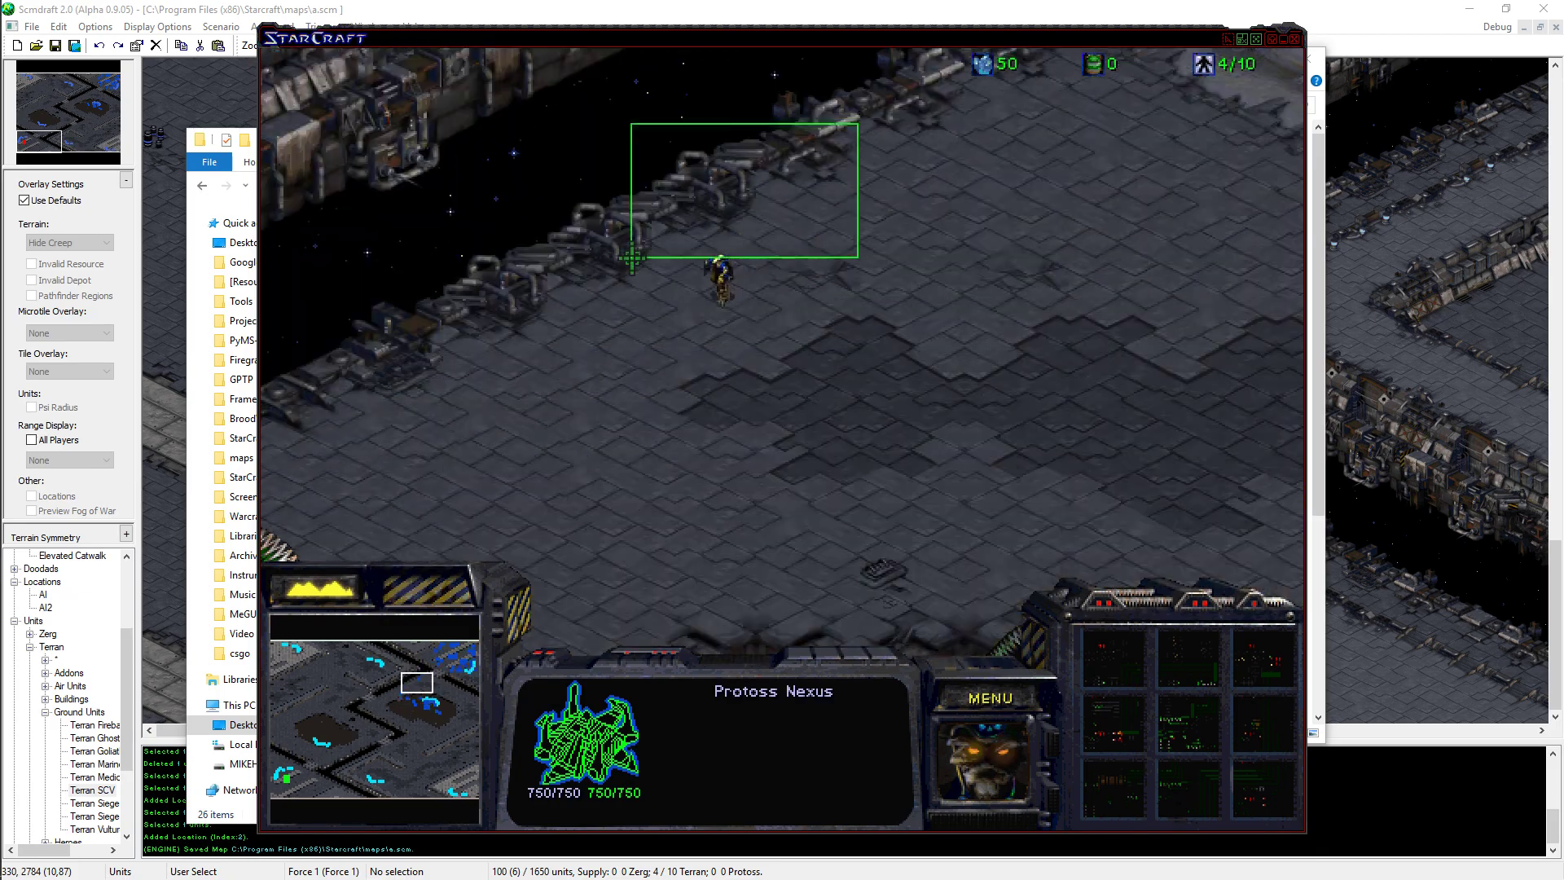
{"action": "left_click_drag", "start_coordinate": [631, 258], "coordinate": [633, 267]}
{"action": "key", "text": "Down"}
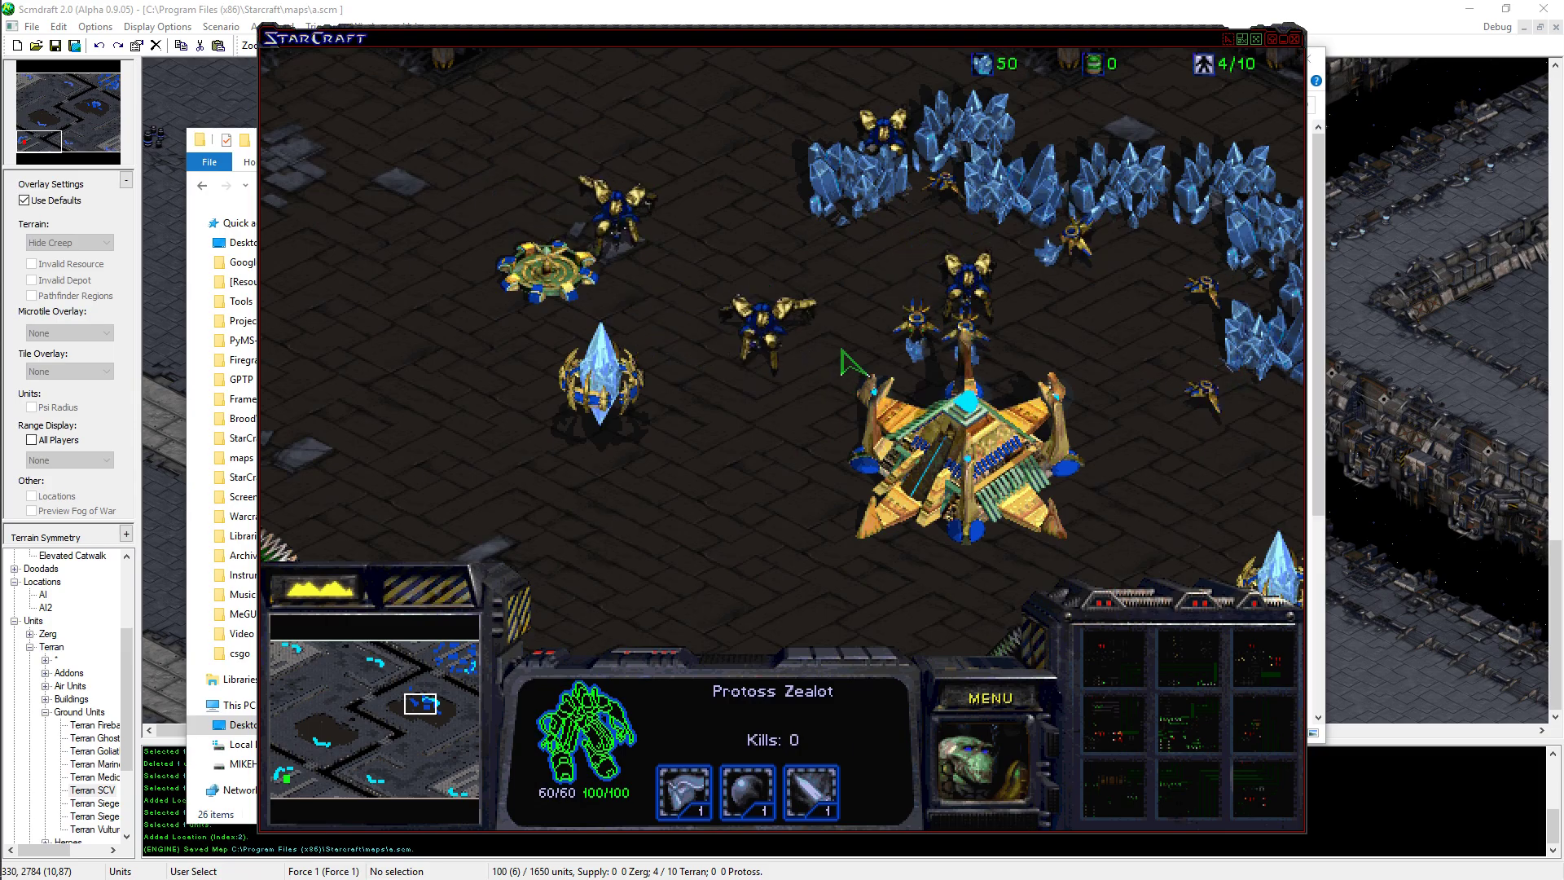
- Look over the expansion's mineral line and the main base, and inspect the main base's Gateway
{"action": "key", "text": "Right"}
{"action": "key", "text": "Down"}
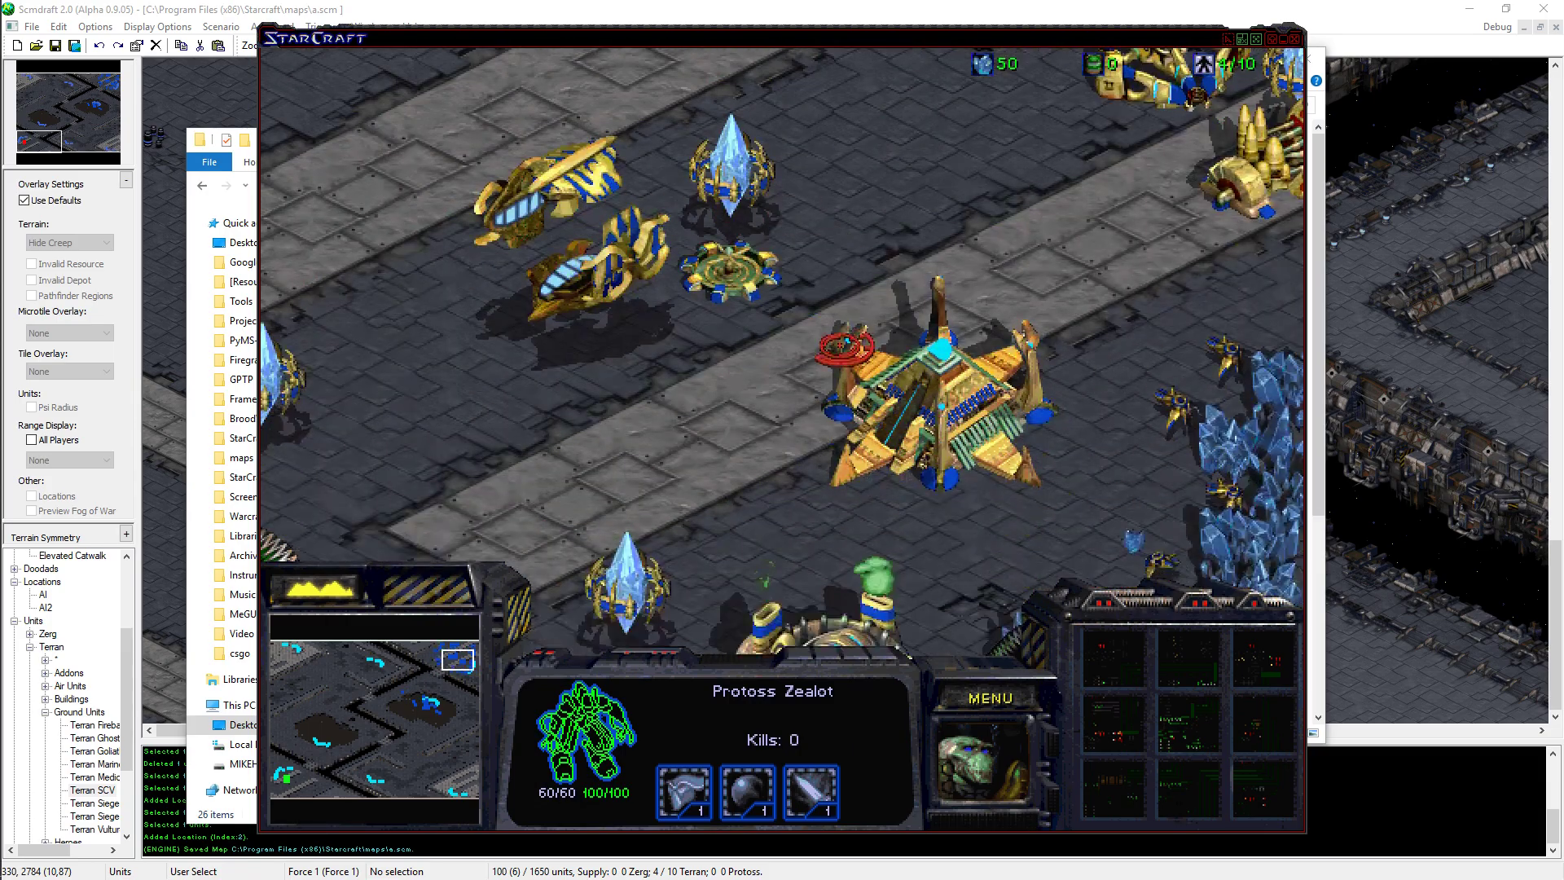
{"action": "key", "text": "Up"}
{"action": "key", "text": "Left"}
{"action": "left_click_drag", "start_coordinate": [930, 212], "coordinate": [930, 214]}
{"action": "key", "text": "Left"}
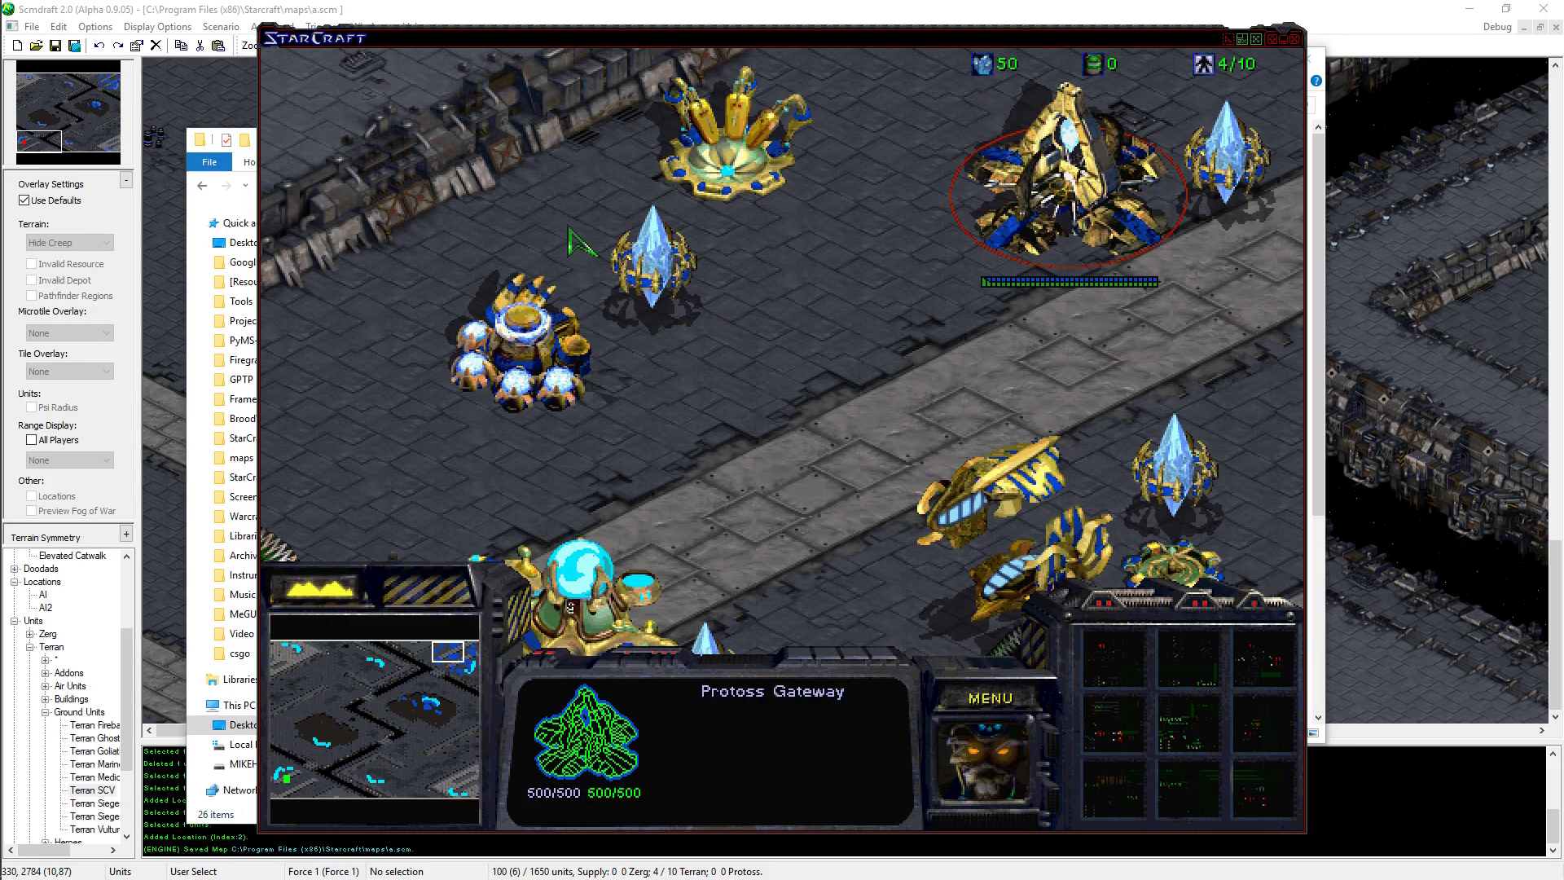
{"action": "key", "text": "Down"}
{"action": "key", "text": "Up"}
{"action": "key", "text": "Right"}
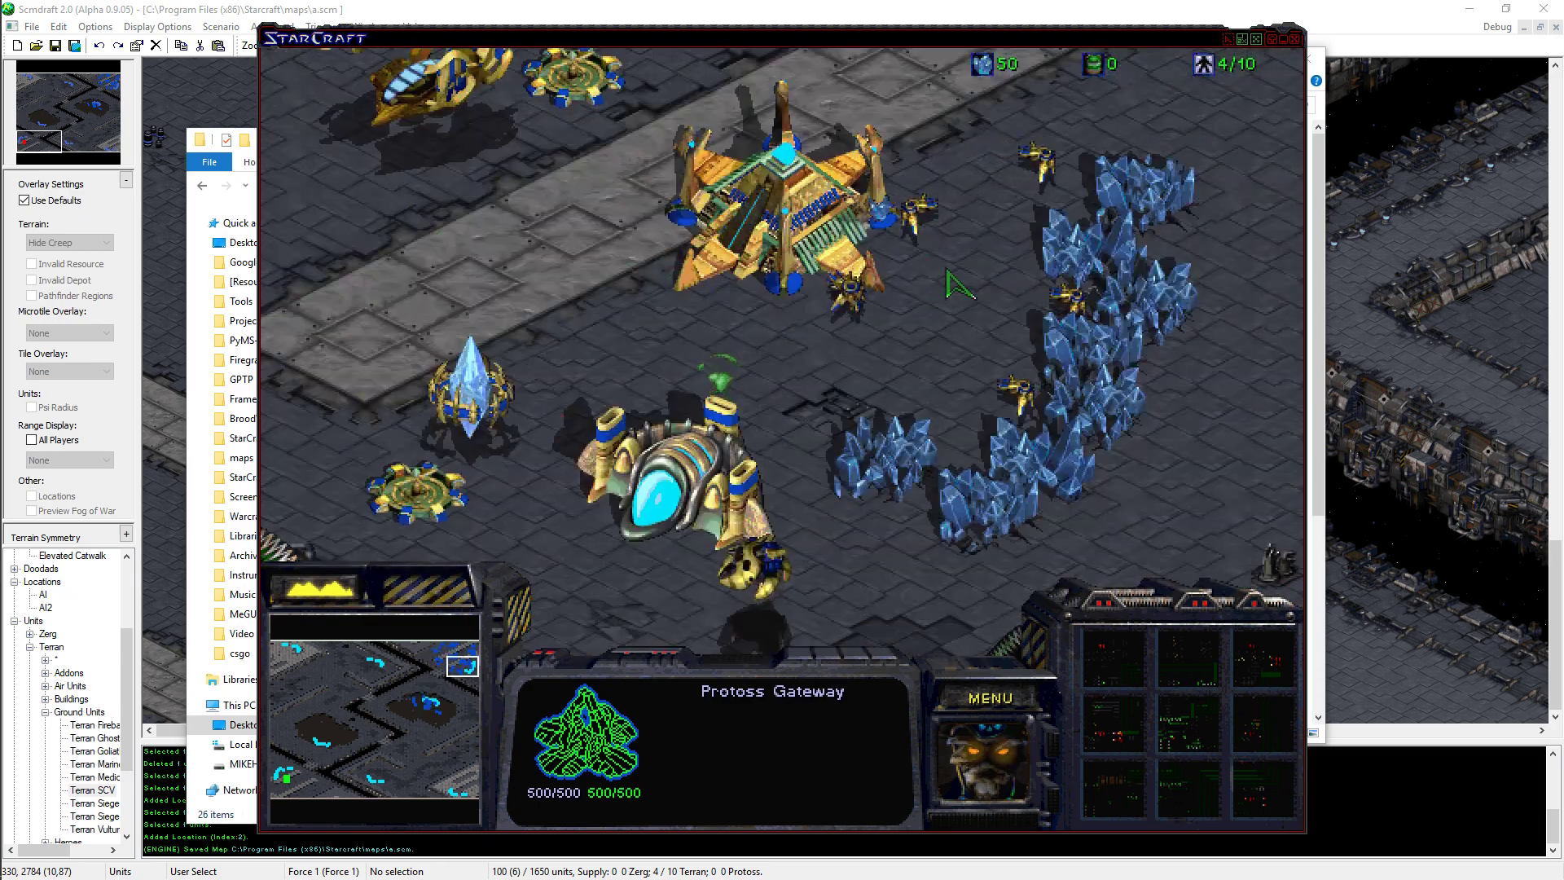
- Inspect the Shuttle beside the main base's Assimilator and the main base's Nexus
{"action": "key", "text": "Up"}
{"action": "left_click", "coordinate": [1046, 295]}
{"action": "key", "text": "Down"}
{"action": "left_click", "coordinate": [756, 569]}
{"action": "key", "text": "Up"}
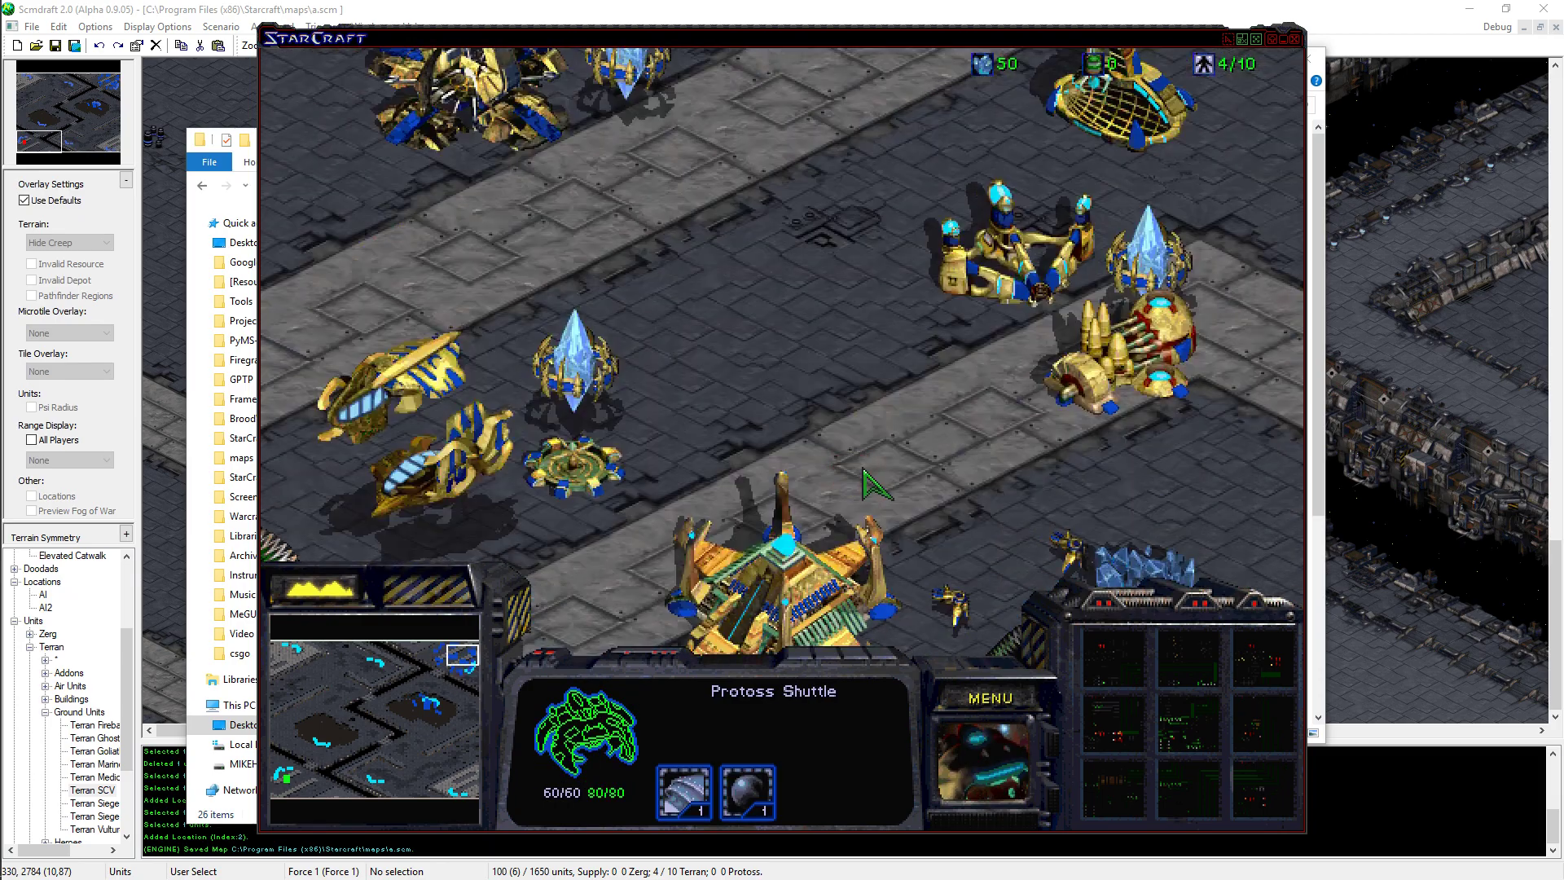
{"action": "key", "text": "Down"}
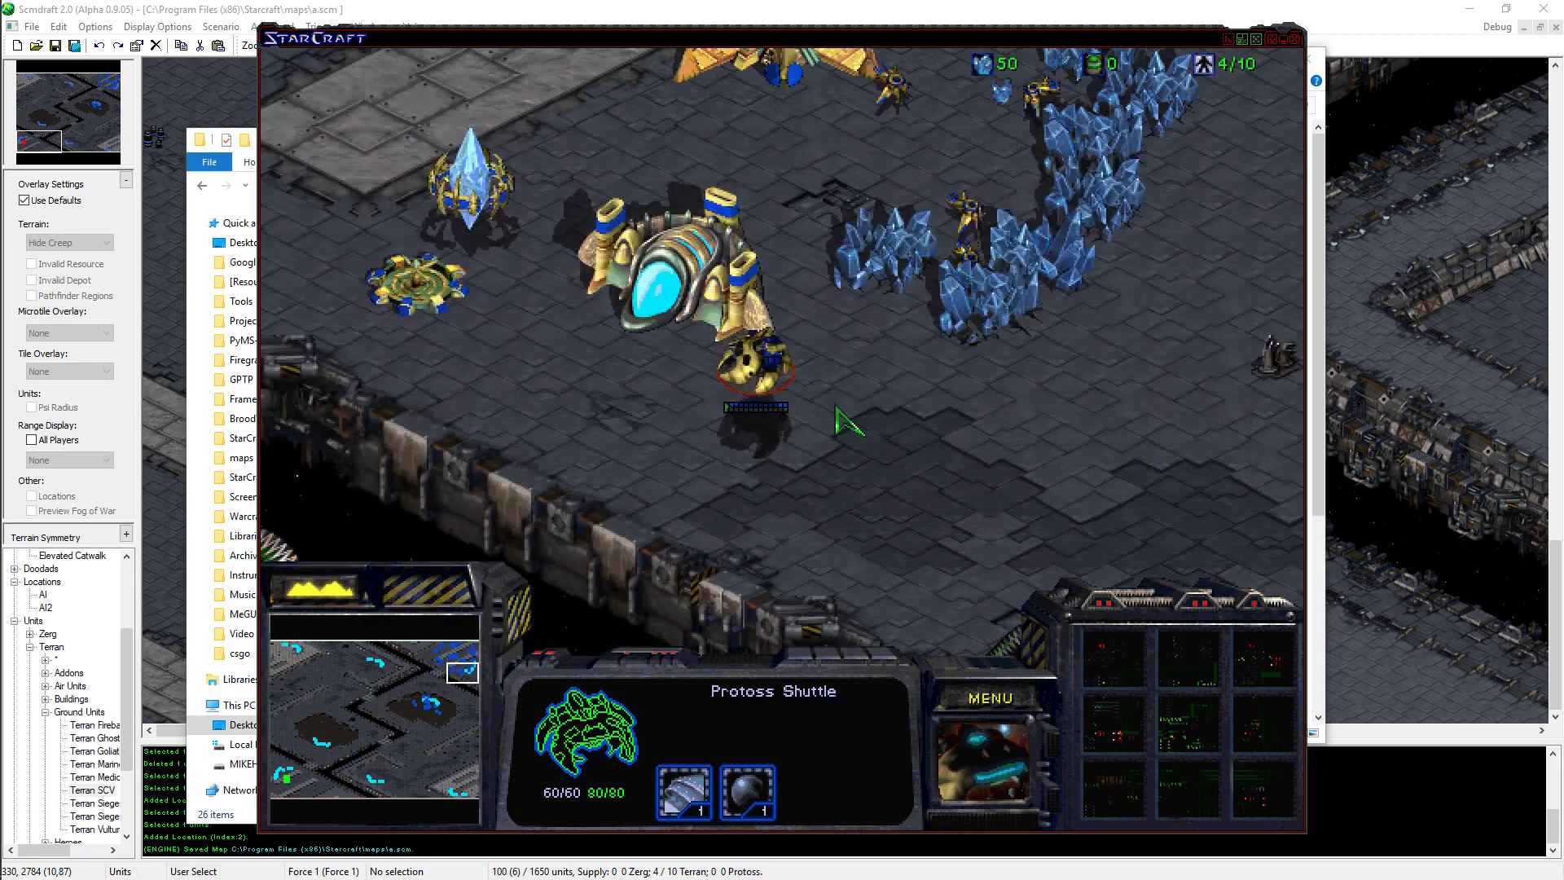
{"action": "left_click_drag", "start_coordinate": [785, 437], "coordinate": [691, 348]}
{"action": "key", "text": "Up"}
{"action": "left_click", "coordinate": [857, 472]}
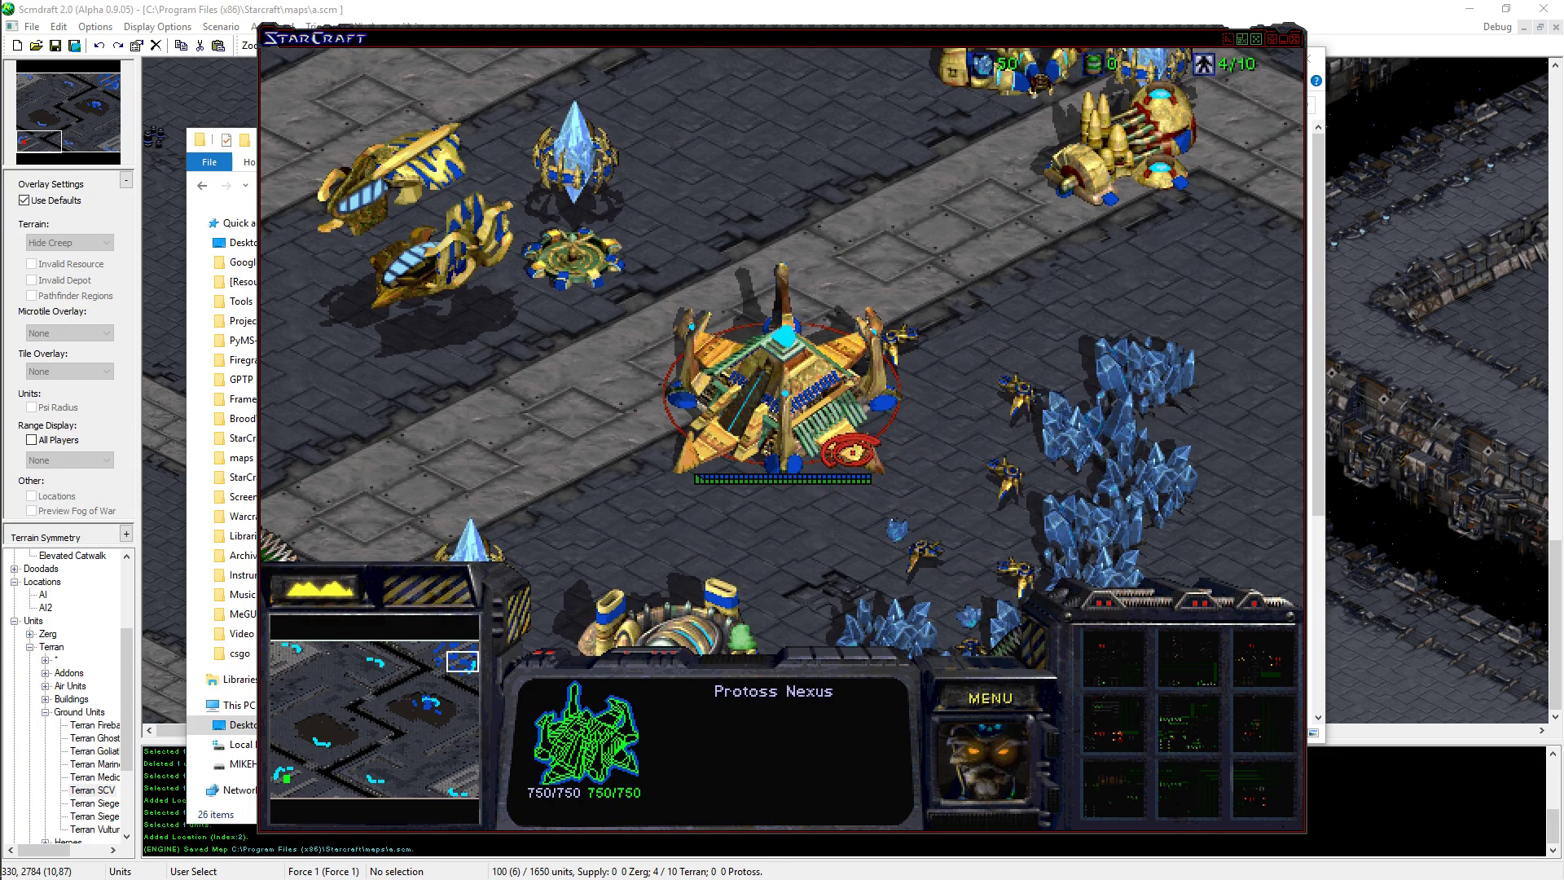
- Compare the units and minerals around the expansion with the structures around the main base's Nexus
{"action": "key", "text": "Left"}
{"action": "key", "text": "Down"}
{"action": "key", "text": "Down"}
{"action": "key", "text": "Right"}
{"action": "key", "text": "Up"}
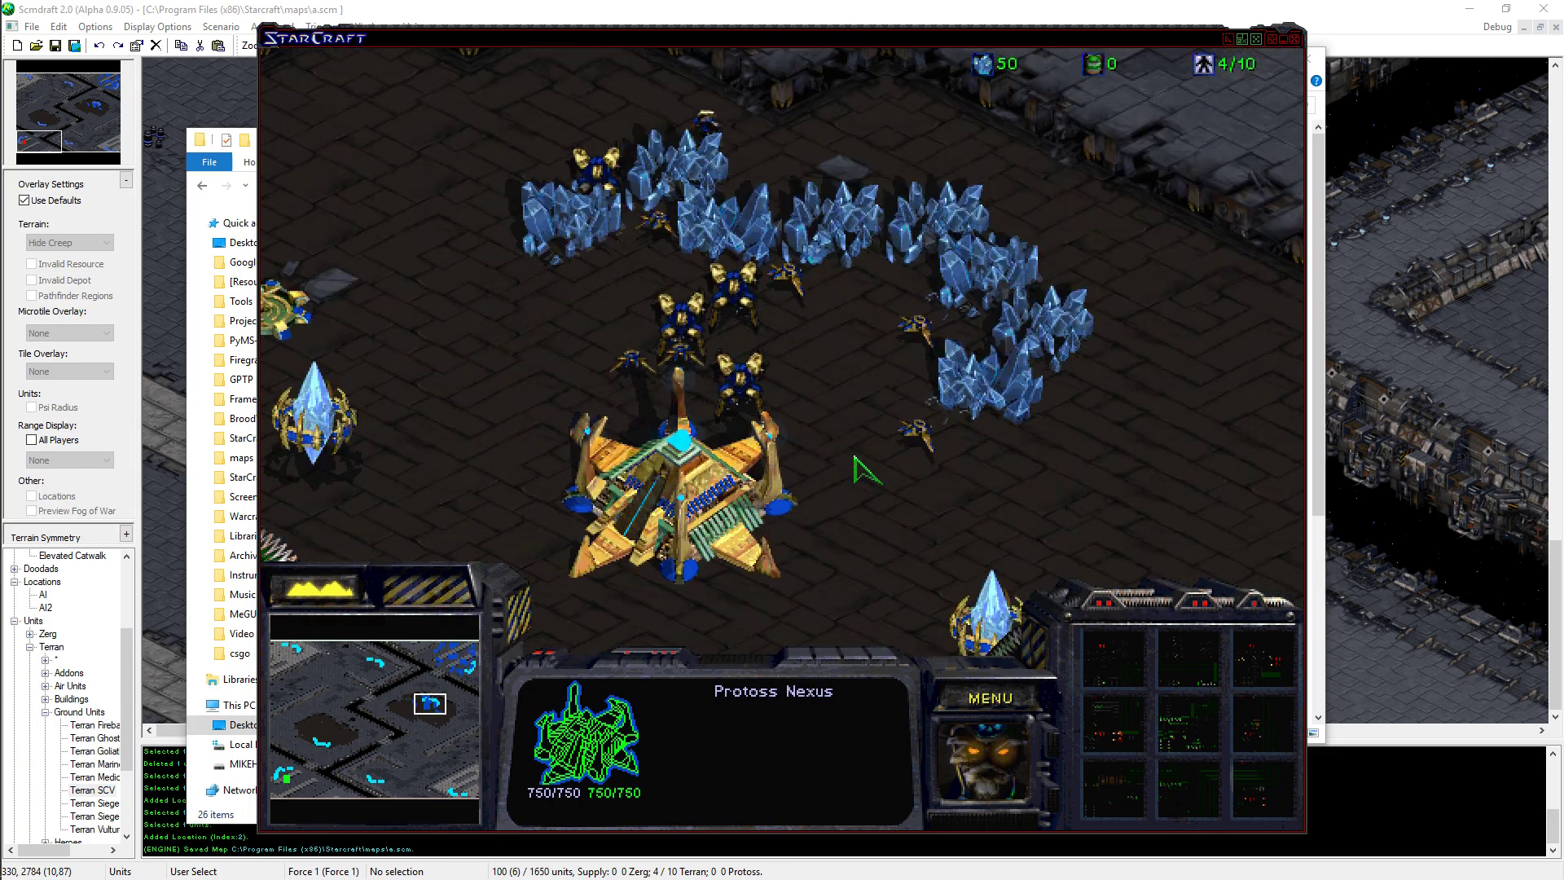
{"action": "key", "text": "Up"}
{"action": "key", "text": "Up"}
{"action": "key", "text": "Right"}
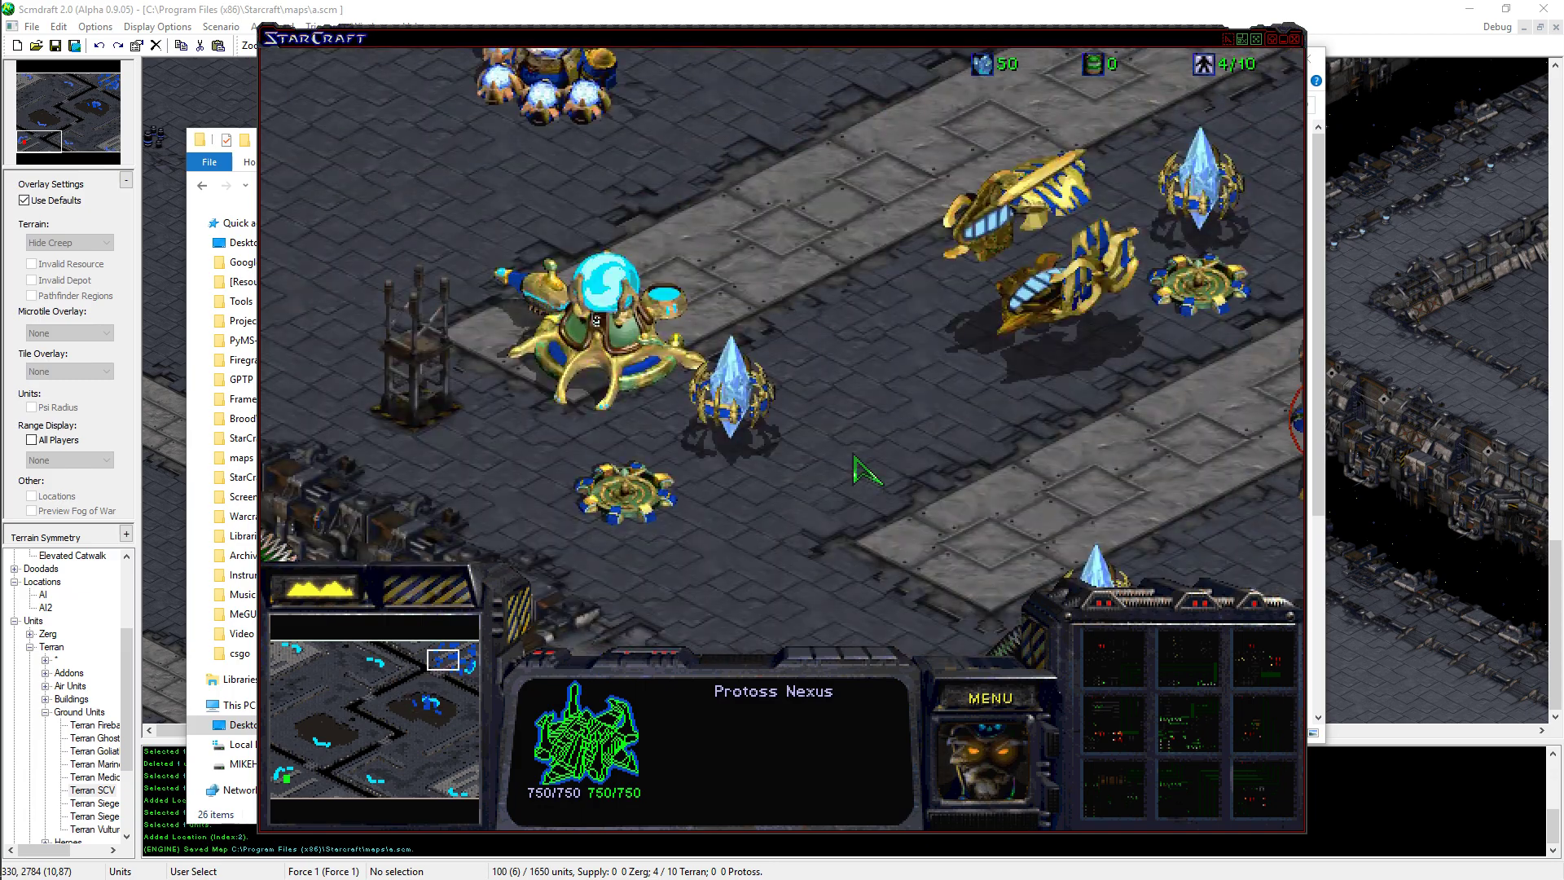
{"action": "key", "text": "Right"}
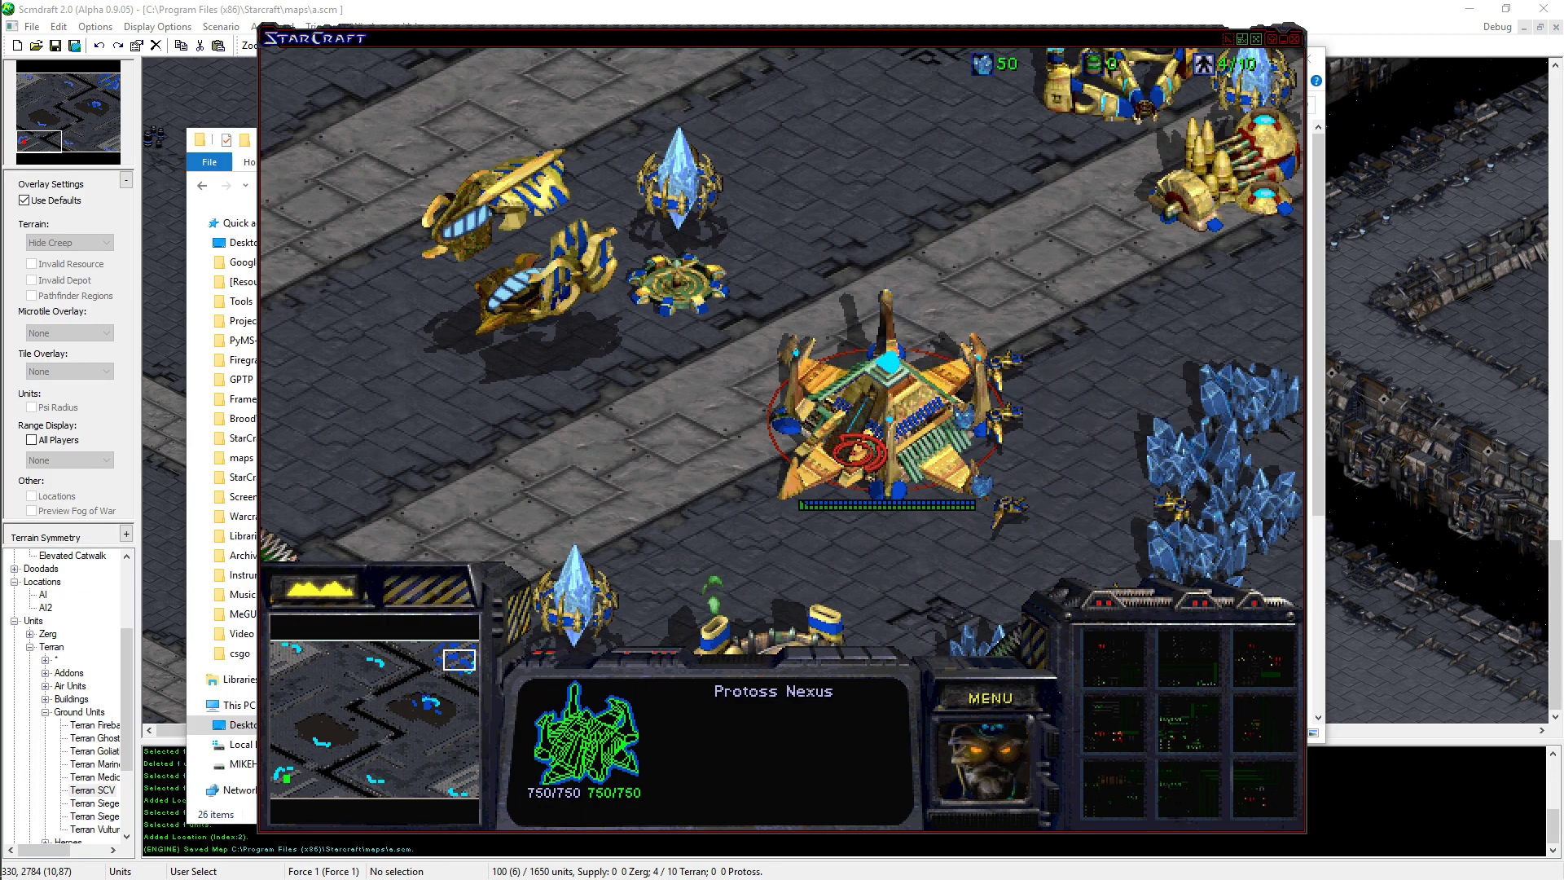
{"action": "key", "text": "Down"}
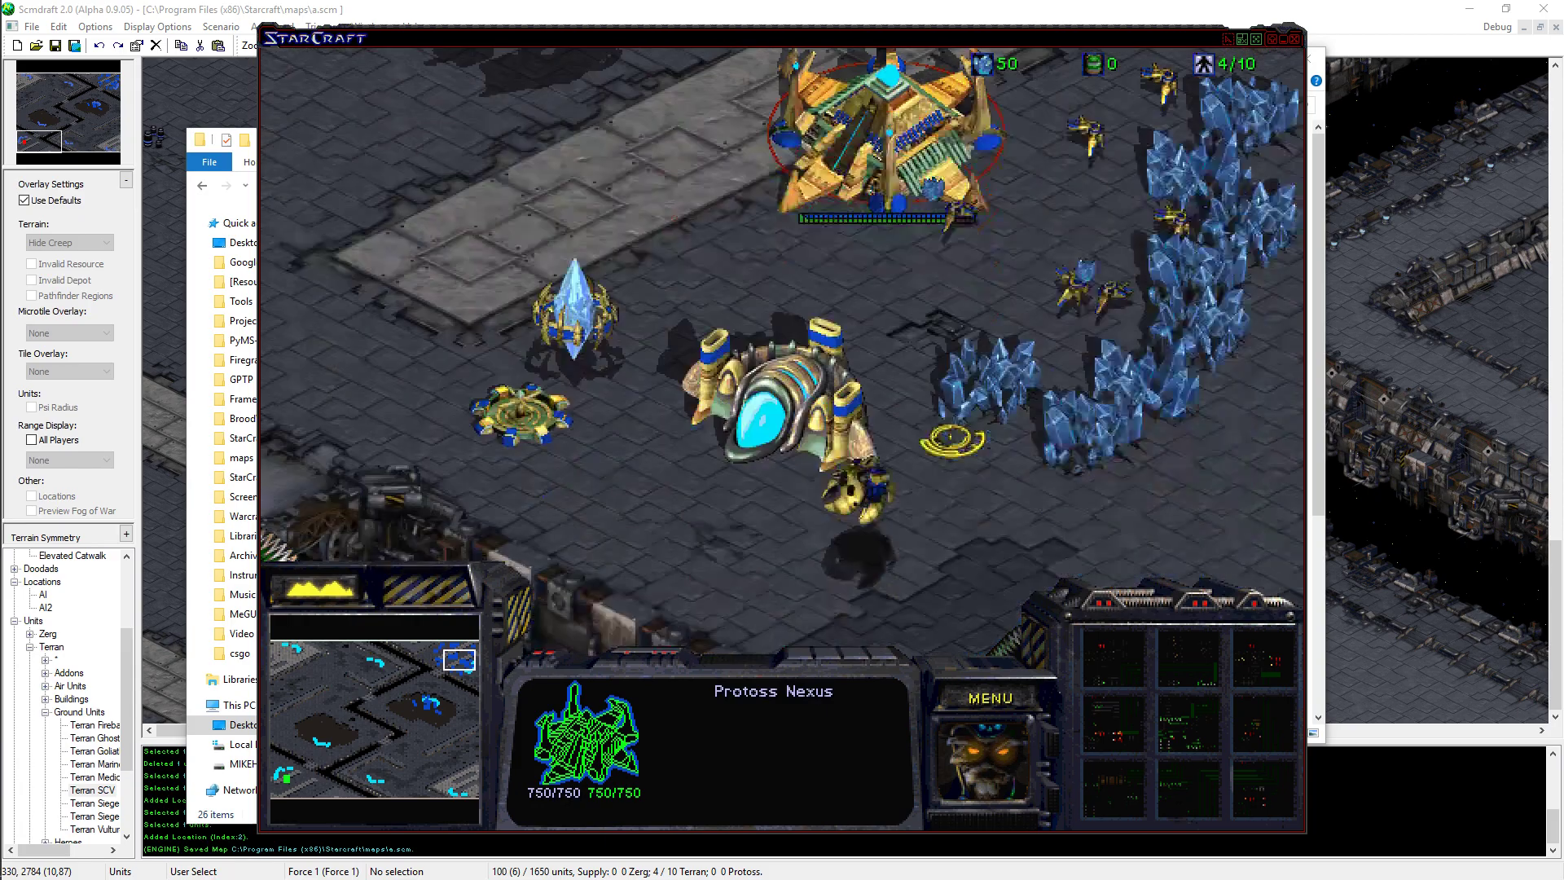
- Inspect the main base's Assimilator and the Nexus at the expansion
{"action": "left_click", "coordinate": [1182, 366]}
{"action": "key", "text": "Up"}
{"action": "left_click", "coordinate": [851, 431]}
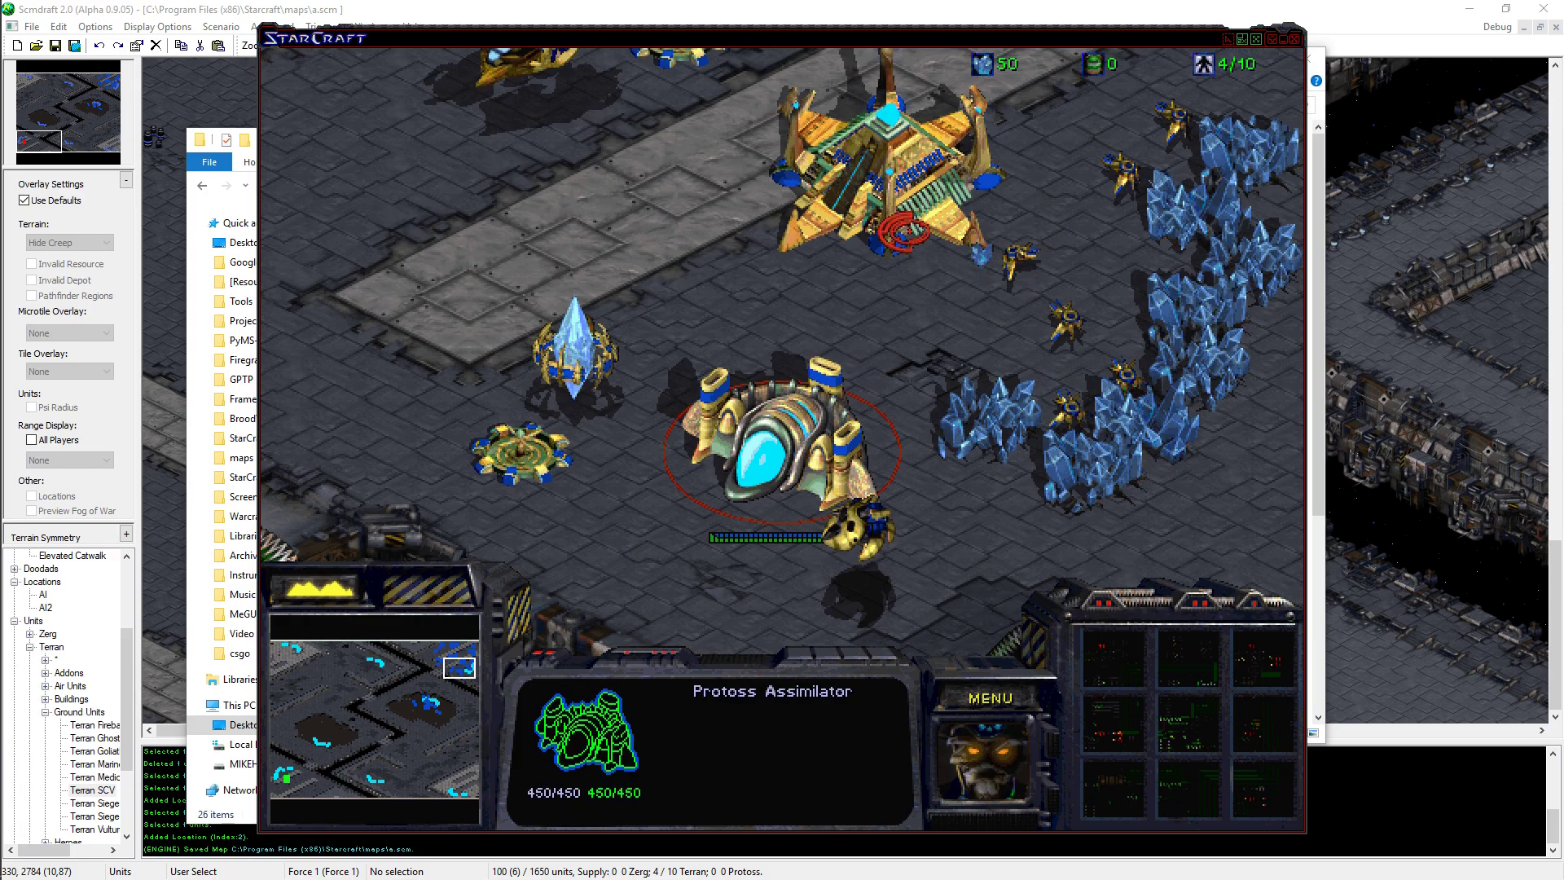
{"action": "key", "text": "Left"}
{"action": "key", "text": "Down"}
{"action": "key", "text": "Left"}
{"action": "key", "text": "Down"}
{"action": "left_click", "coordinate": [850, 381]}
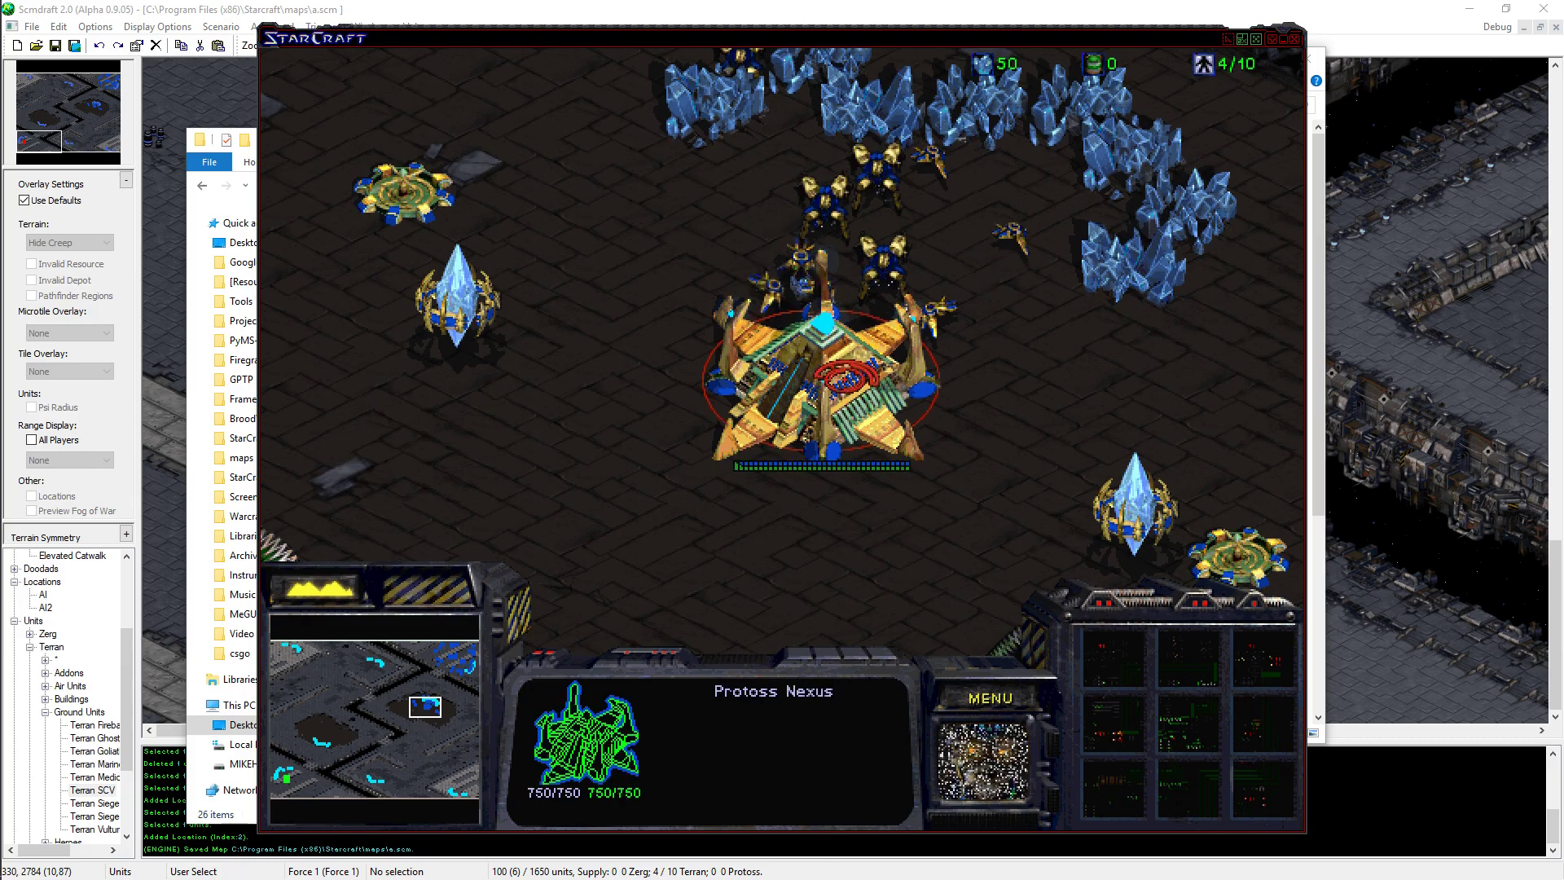
- Survey the main base's tech buildings and mineral line, and look back at the units gathered around the expansion
{"action": "key", "text": "Up"}
{"action": "key", "text": "Right"}
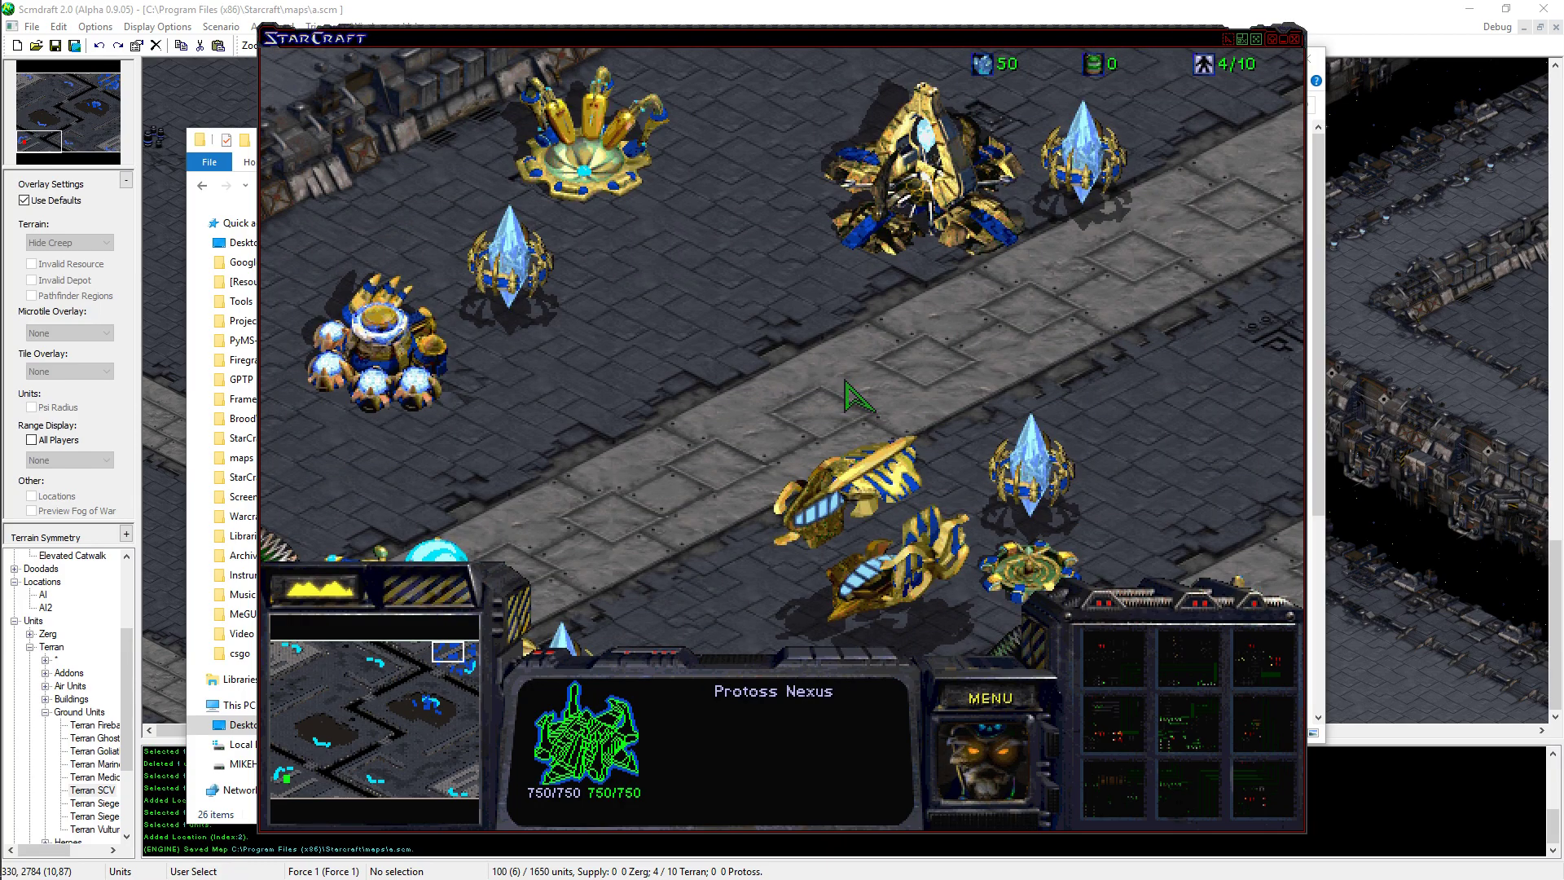
{"action": "key", "text": "Down"}
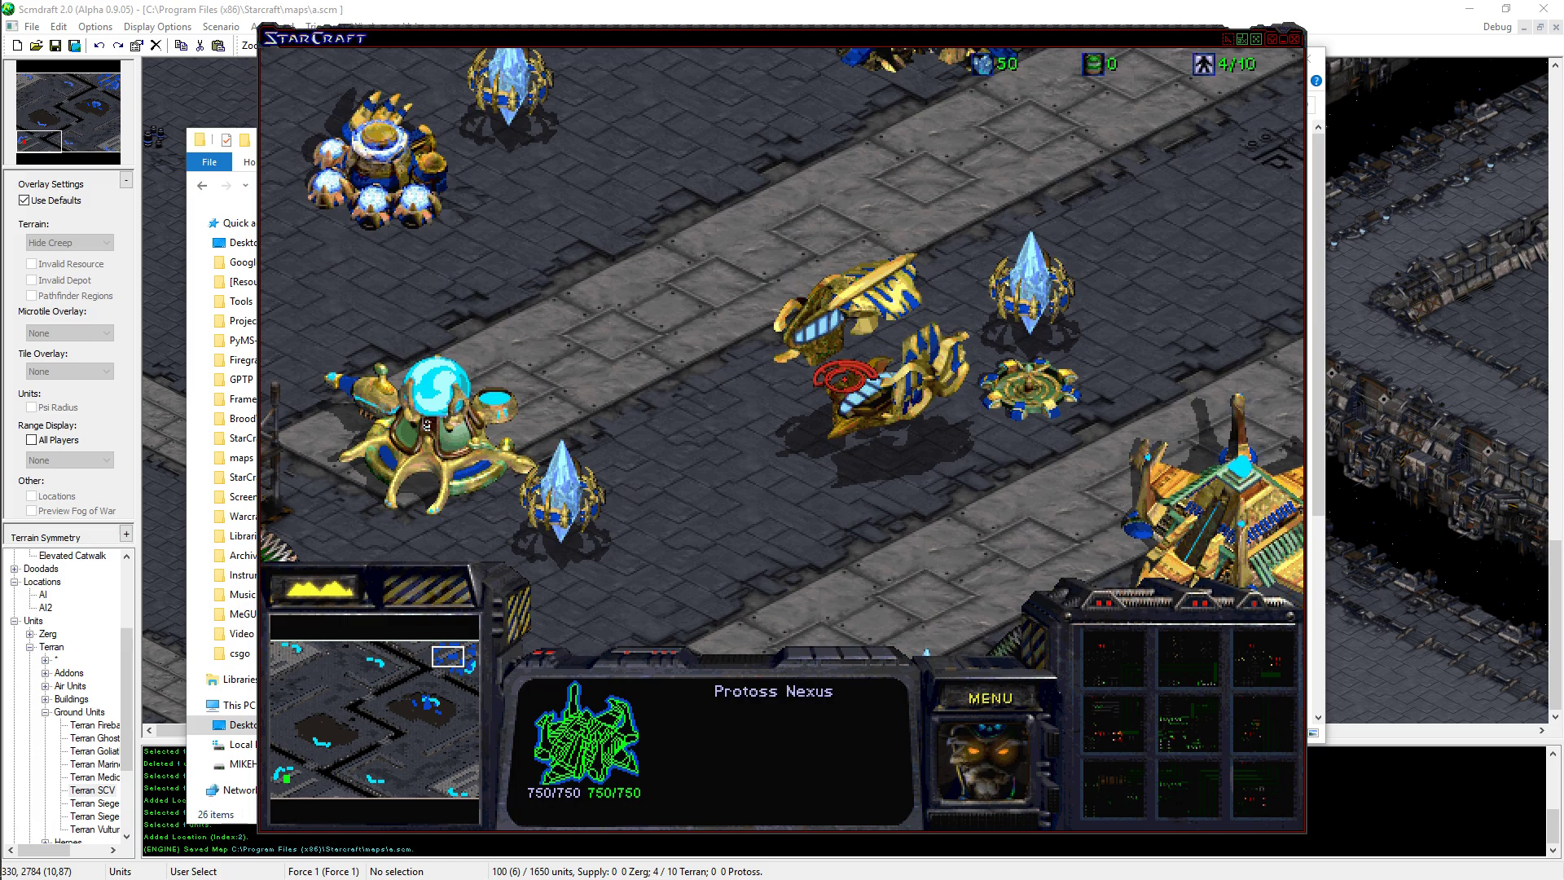
{"action": "key", "text": "Down"}
{"action": "key", "text": "Right"}
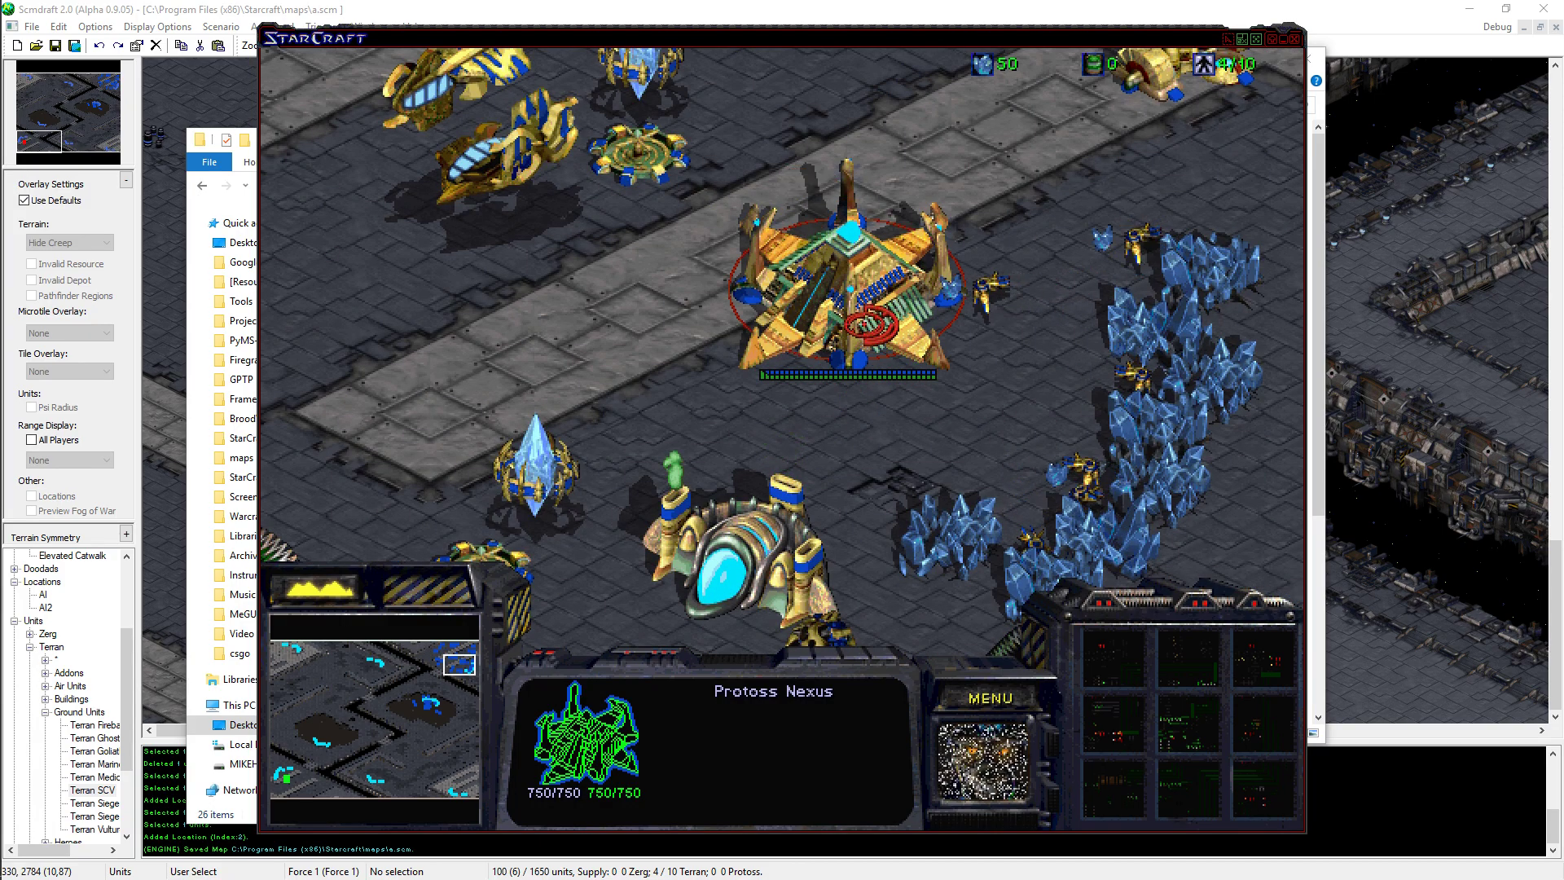
{"action": "key", "text": "Down"}
{"action": "key", "text": "Left"}
{"action": "key", "text": "Down"}
{"action": "key", "text": "Left"}
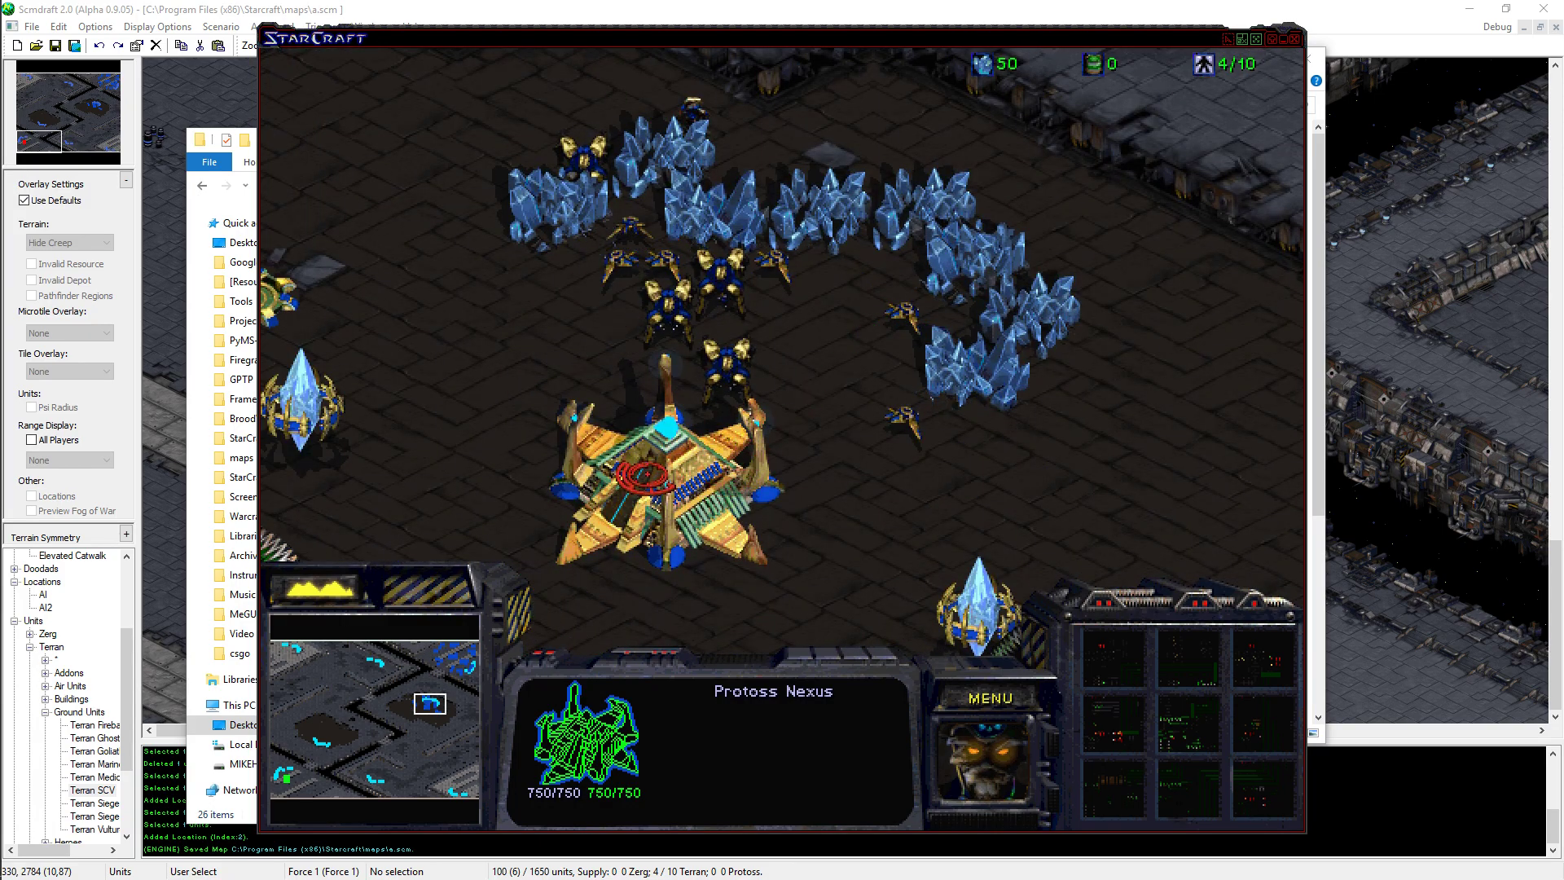
{"action": "key", "text": "Up"}
{"action": "key", "text": "Right"}
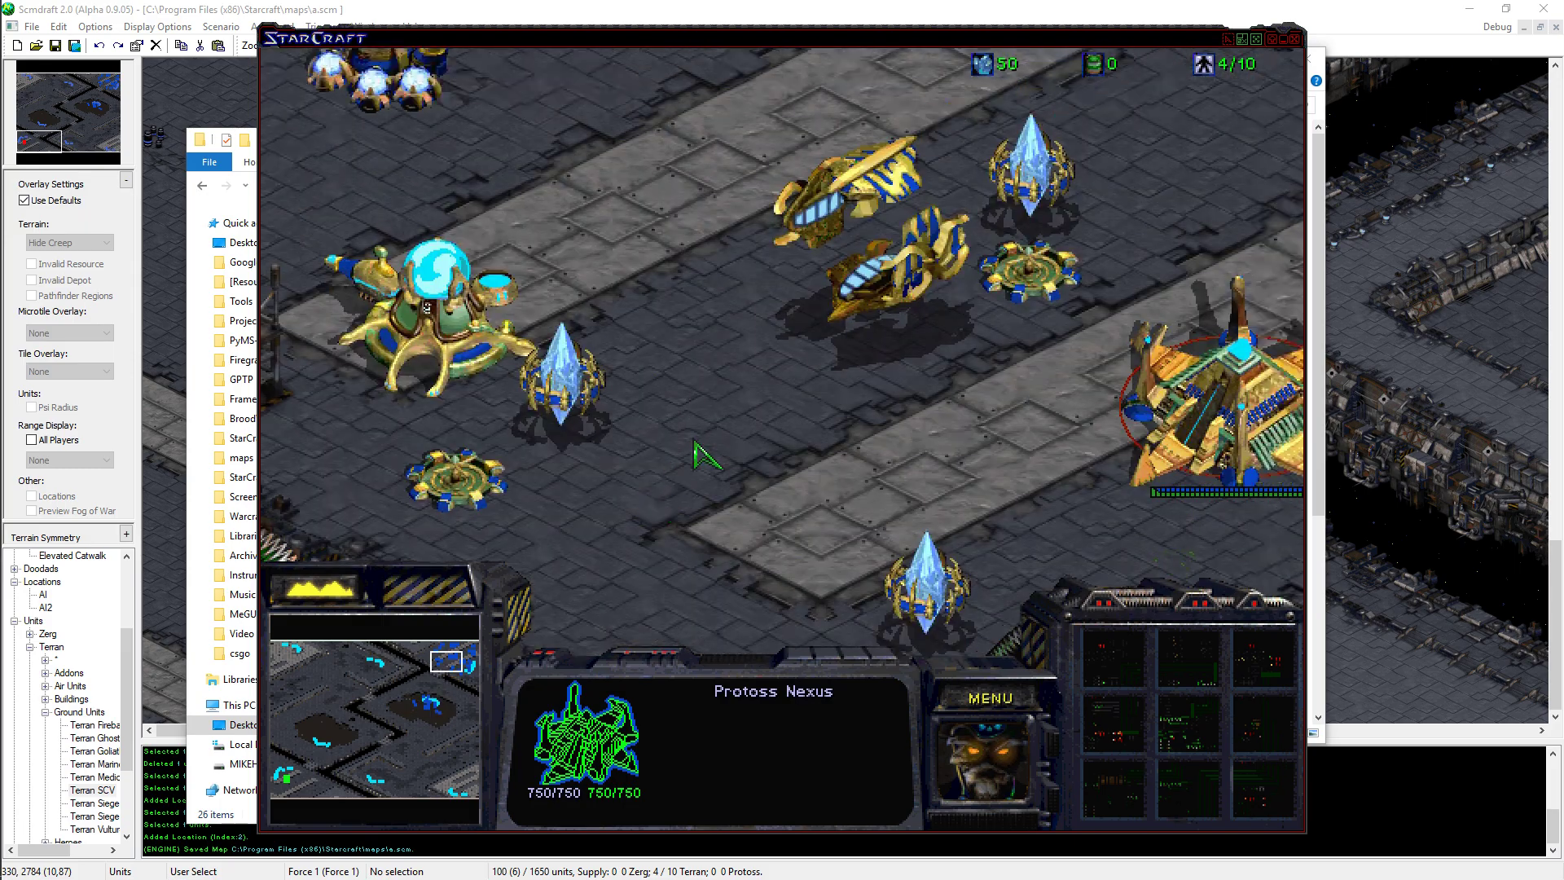
- Inspect a Probe in the main base and the Pylon beside the Gateway
{"action": "left_click_drag", "start_coordinate": [1173, 438], "coordinate": [784, 648]}
{"action": "key", "text": "Left"}
{"action": "key", "text": "Up"}
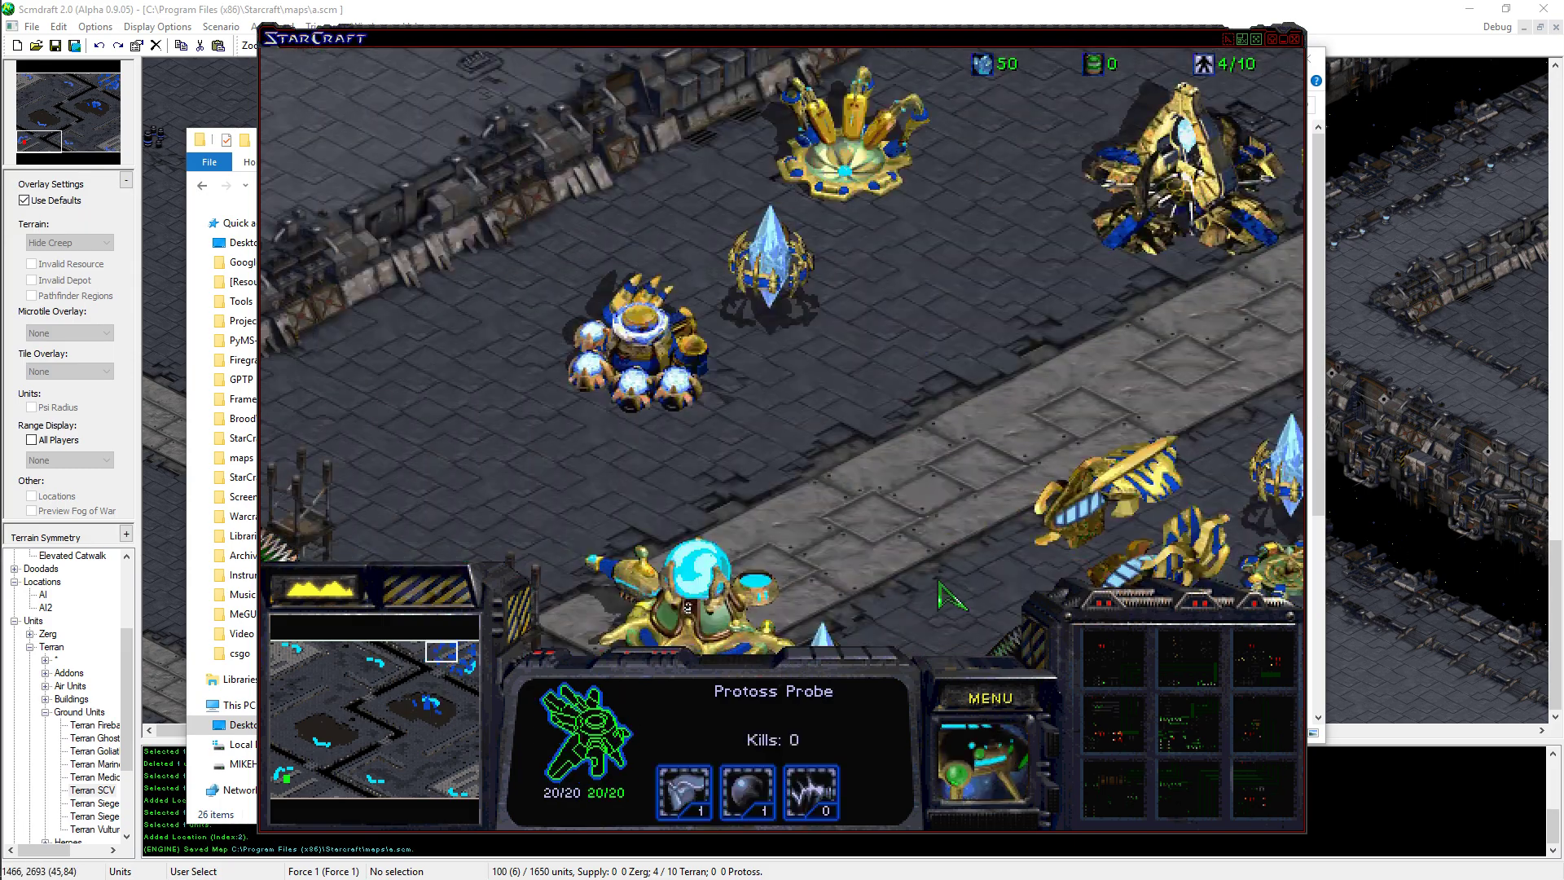
{"action": "left_click", "coordinate": [1203, 208]}
{"action": "key", "text": "Right"}
{"action": "left_click", "coordinate": [1198, 149]}
{"action": "key", "text": "Down"}
{"action": "key", "text": "Left"}
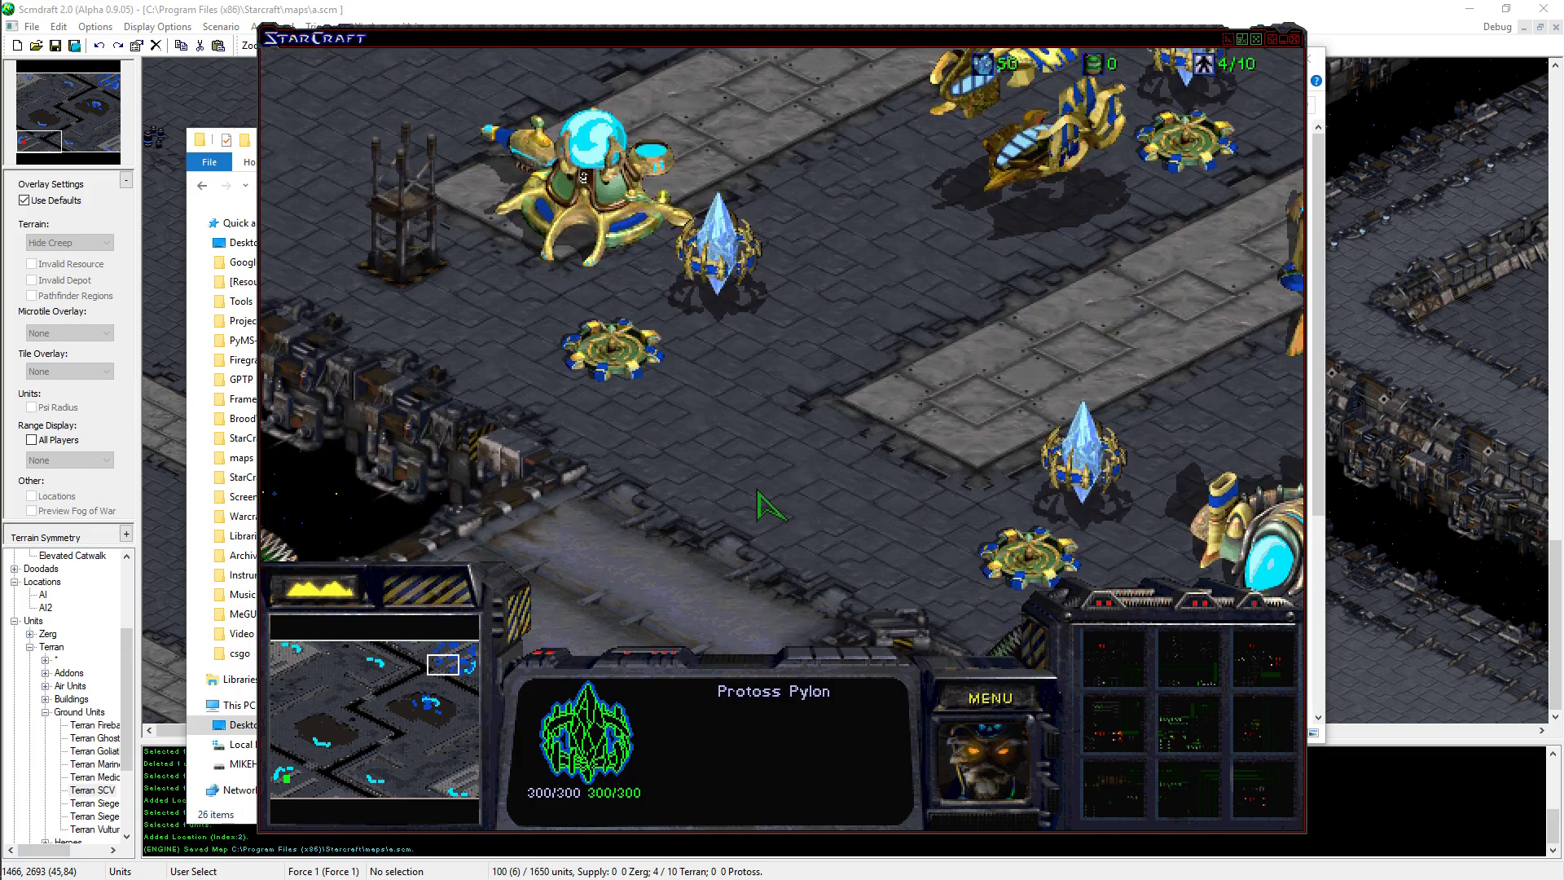
- Watch the Probes mining at both the main base and the expansion
{"action": "key", "text": "Up"}
{"action": "key", "text": "Right"}
{"action": "key", "text": "Down"}
{"action": "key", "text": "Left"}
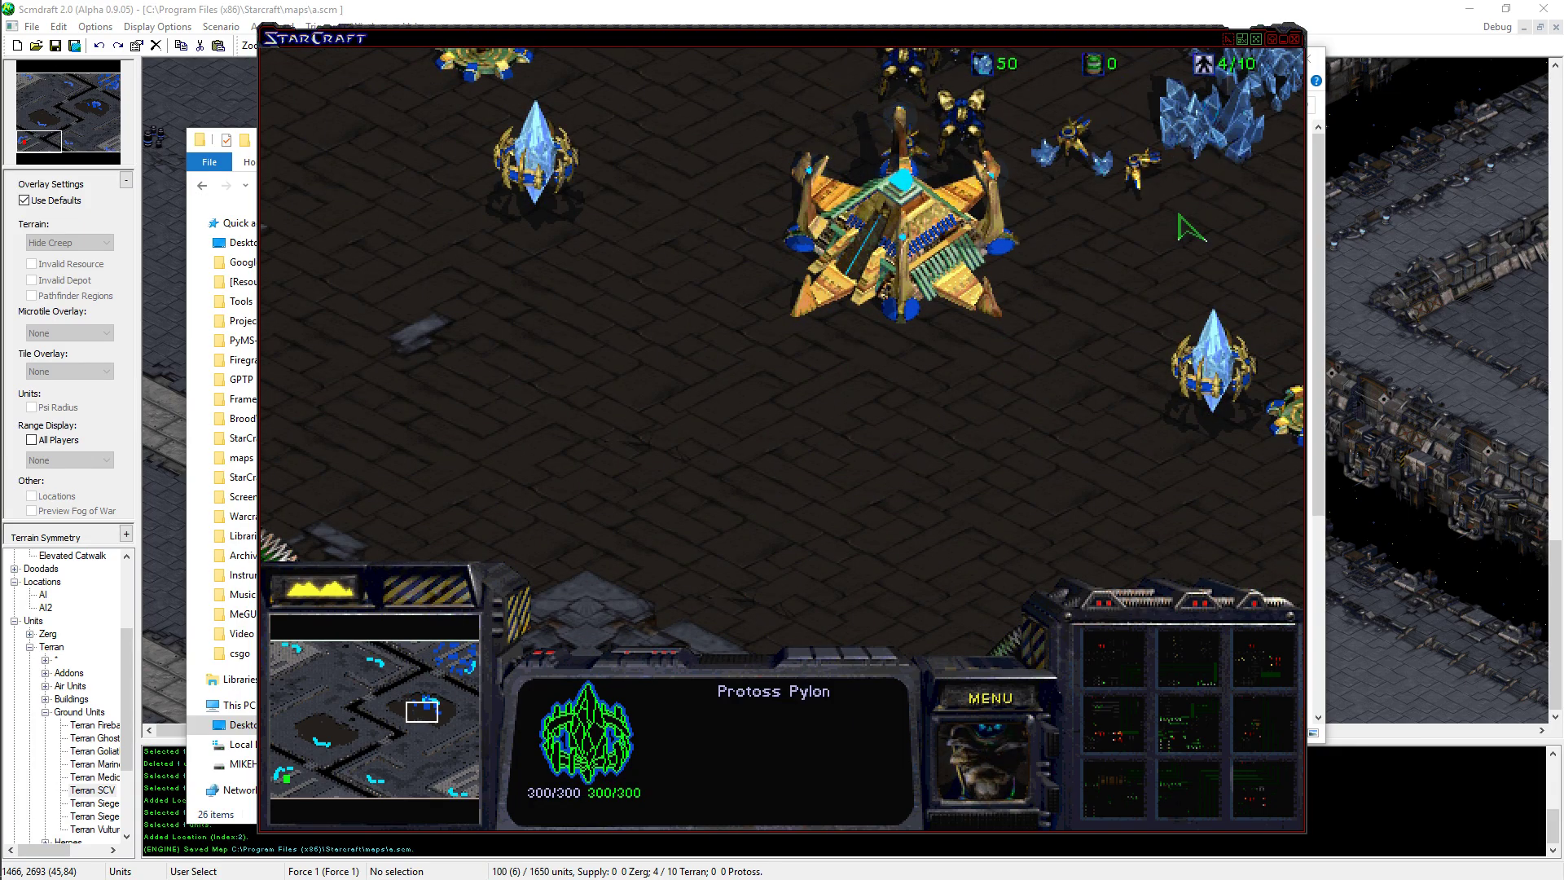
{"action": "key", "text": "Up"}
{"action": "key", "text": "Right"}
{"action": "key", "text": "Up"}
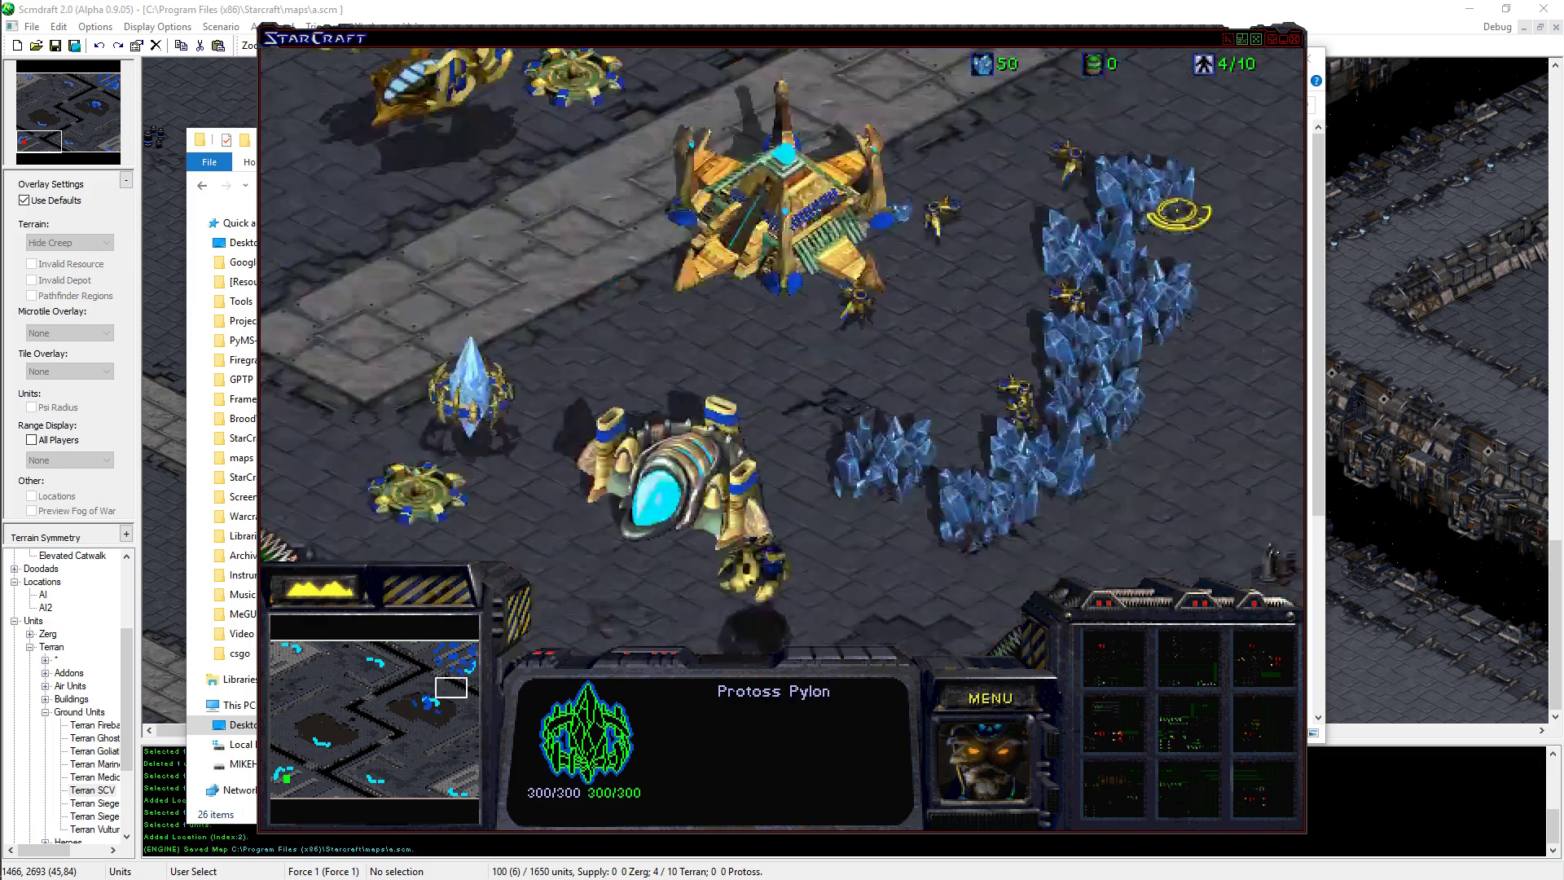
{"action": "key", "text": "Up"}
{"action": "key", "text": "Down"}
{"action": "key", "text": "Left"}
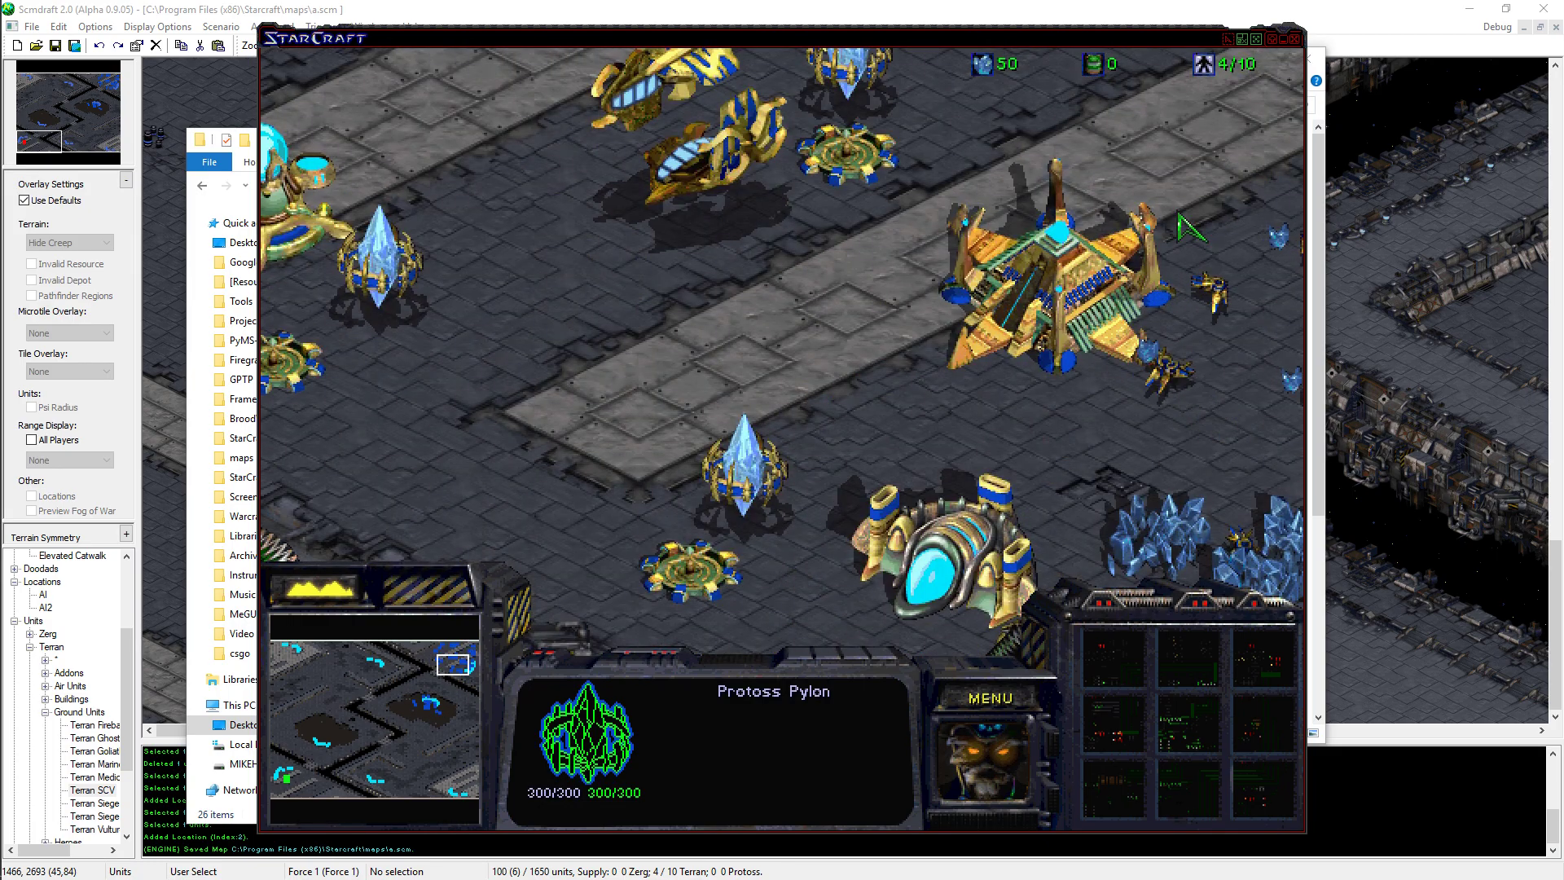
{"action": "key", "text": "Down"}
{"action": "key", "text": "Left"}
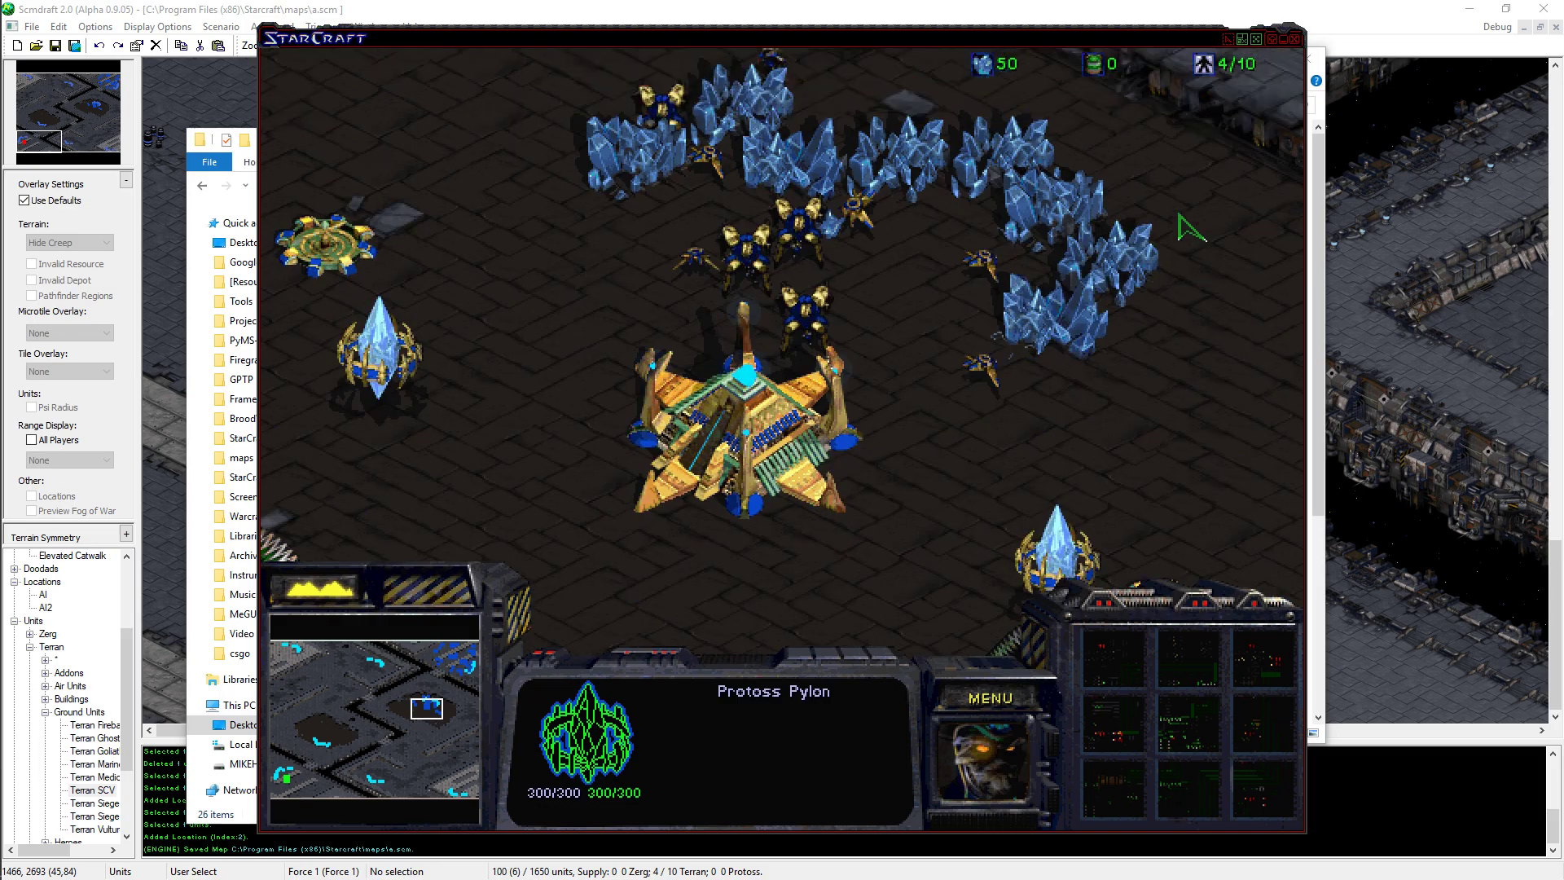
- Check the main base's Gateway and Pylons, and examine the Dragoons around the expansion's minerals
{"action": "key", "text": "Up"}
{"action": "key", "text": "Right"}
{"action": "key", "text": "Down"}
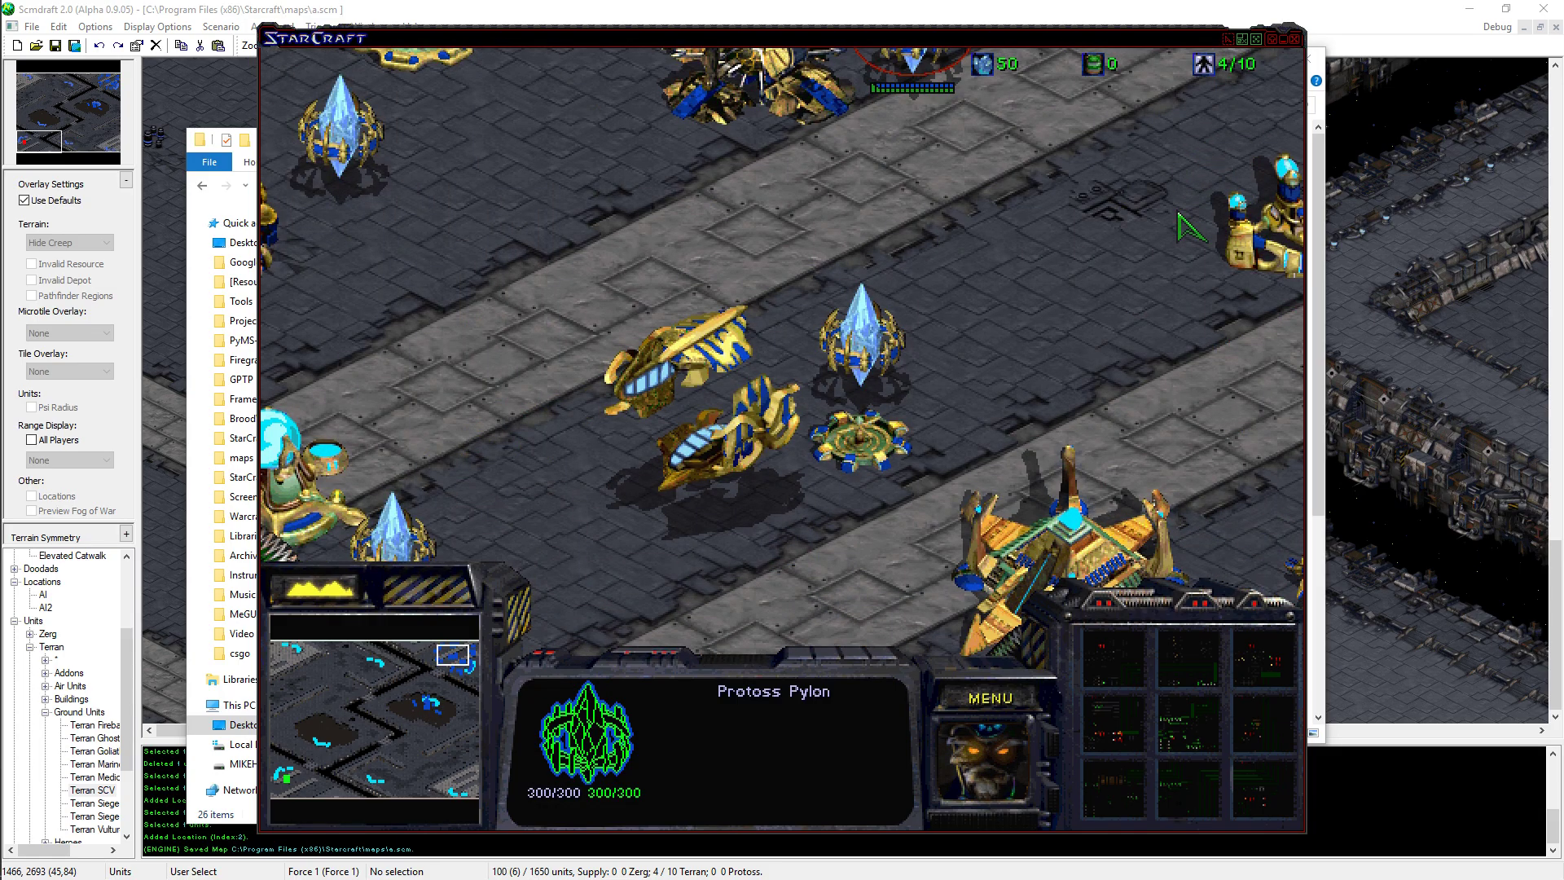
{"action": "key", "text": "Up"}
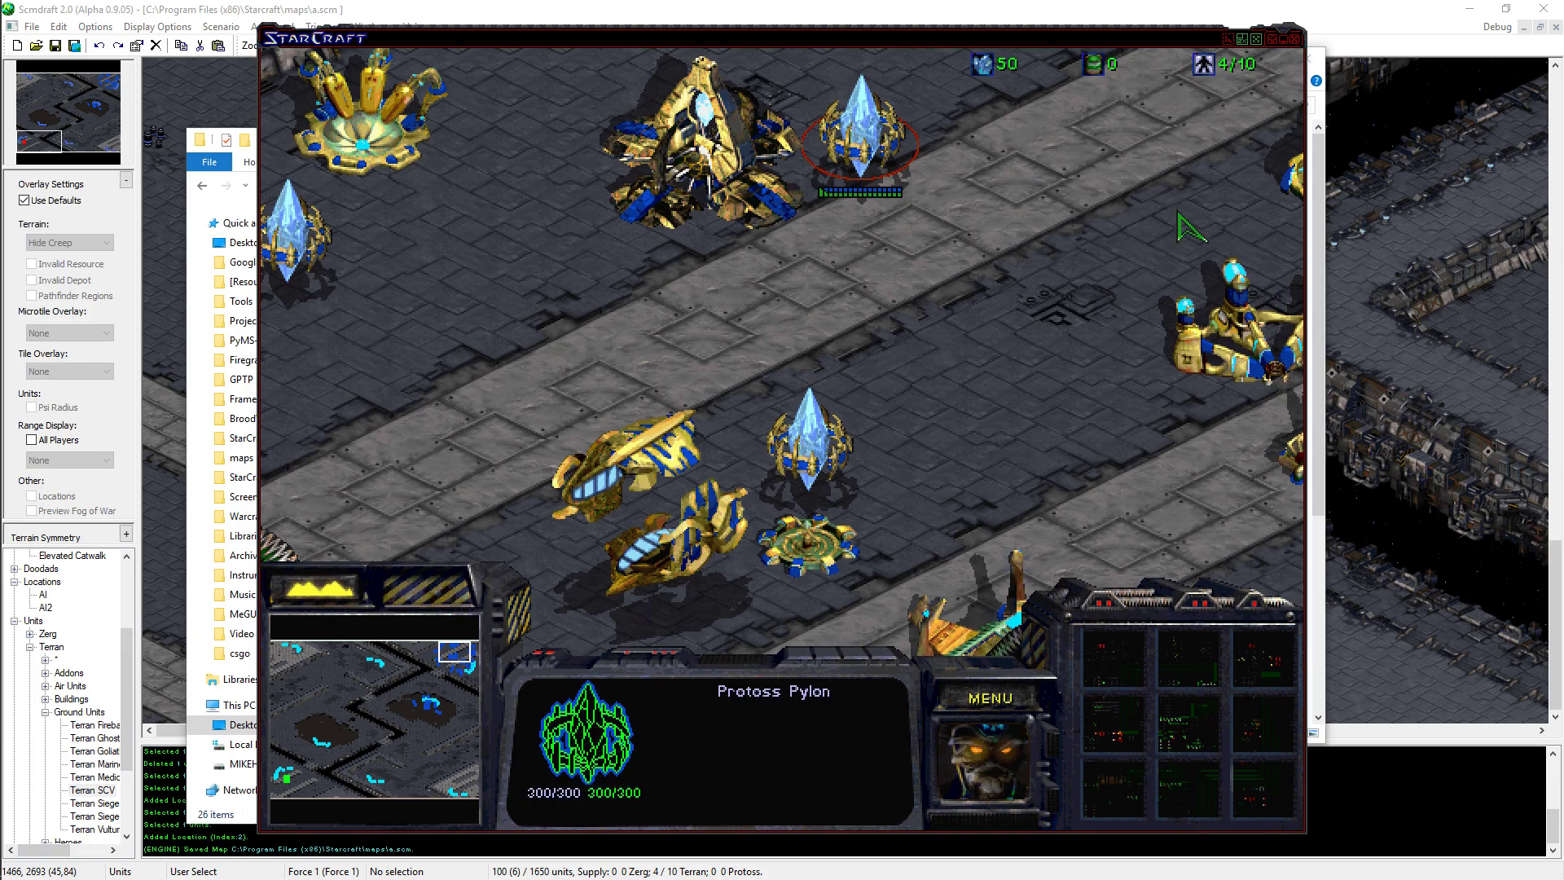
{"action": "key", "text": "Down"}
{"action": "key", "text": "Left"}
{"action": "key", "text": "Down"}
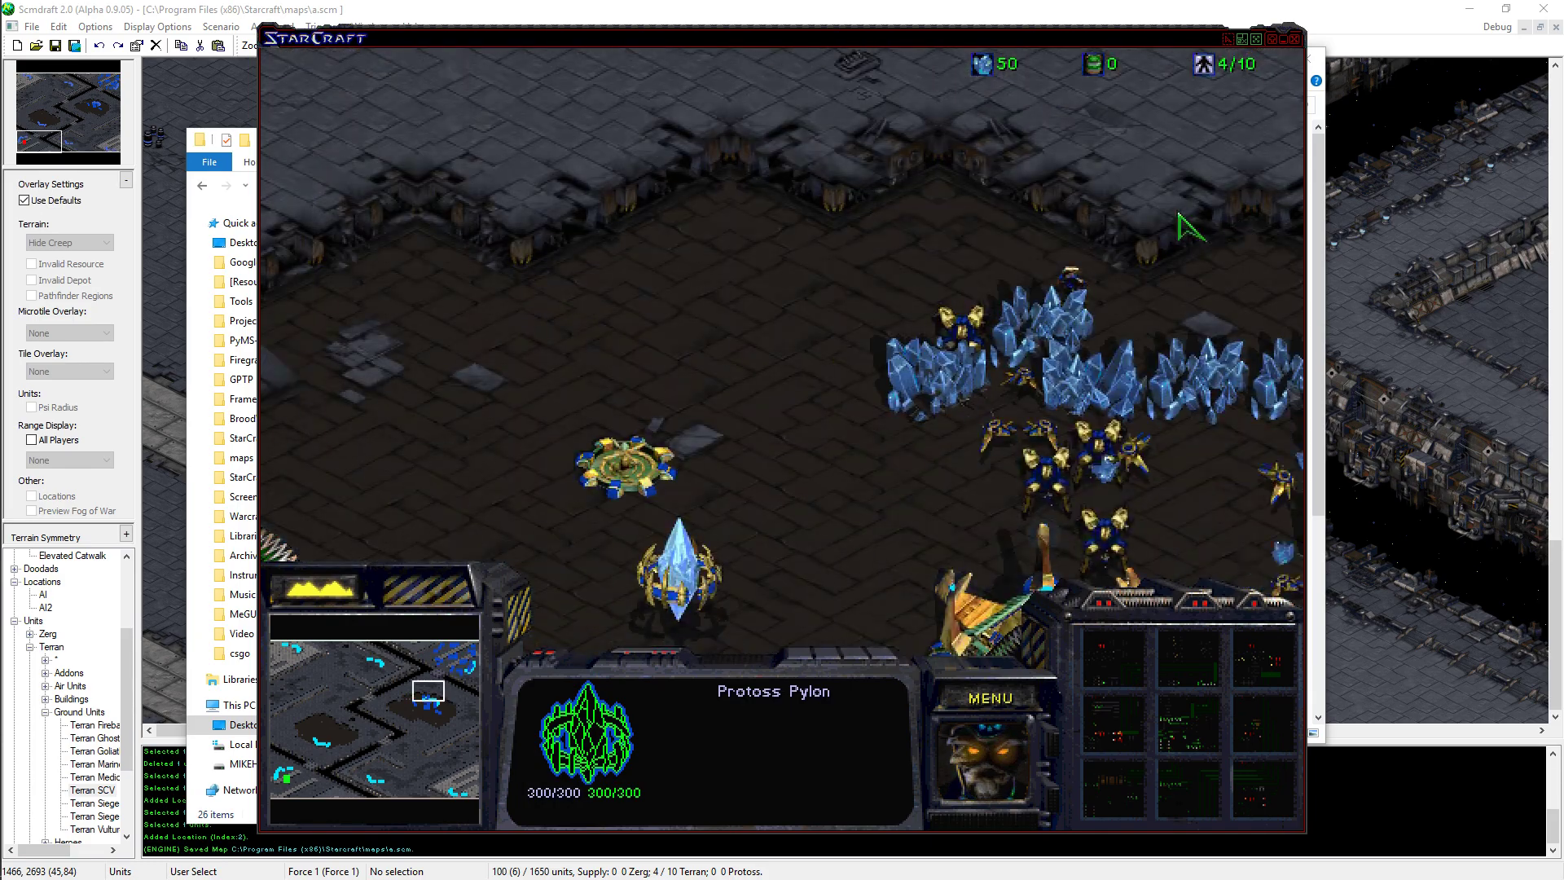
{"action": "key", "text": "Right"}
{"action": "key", "text": "Up"}
{"action": "key", "text": "Left"}
{"action": "key", "text": "Up"}
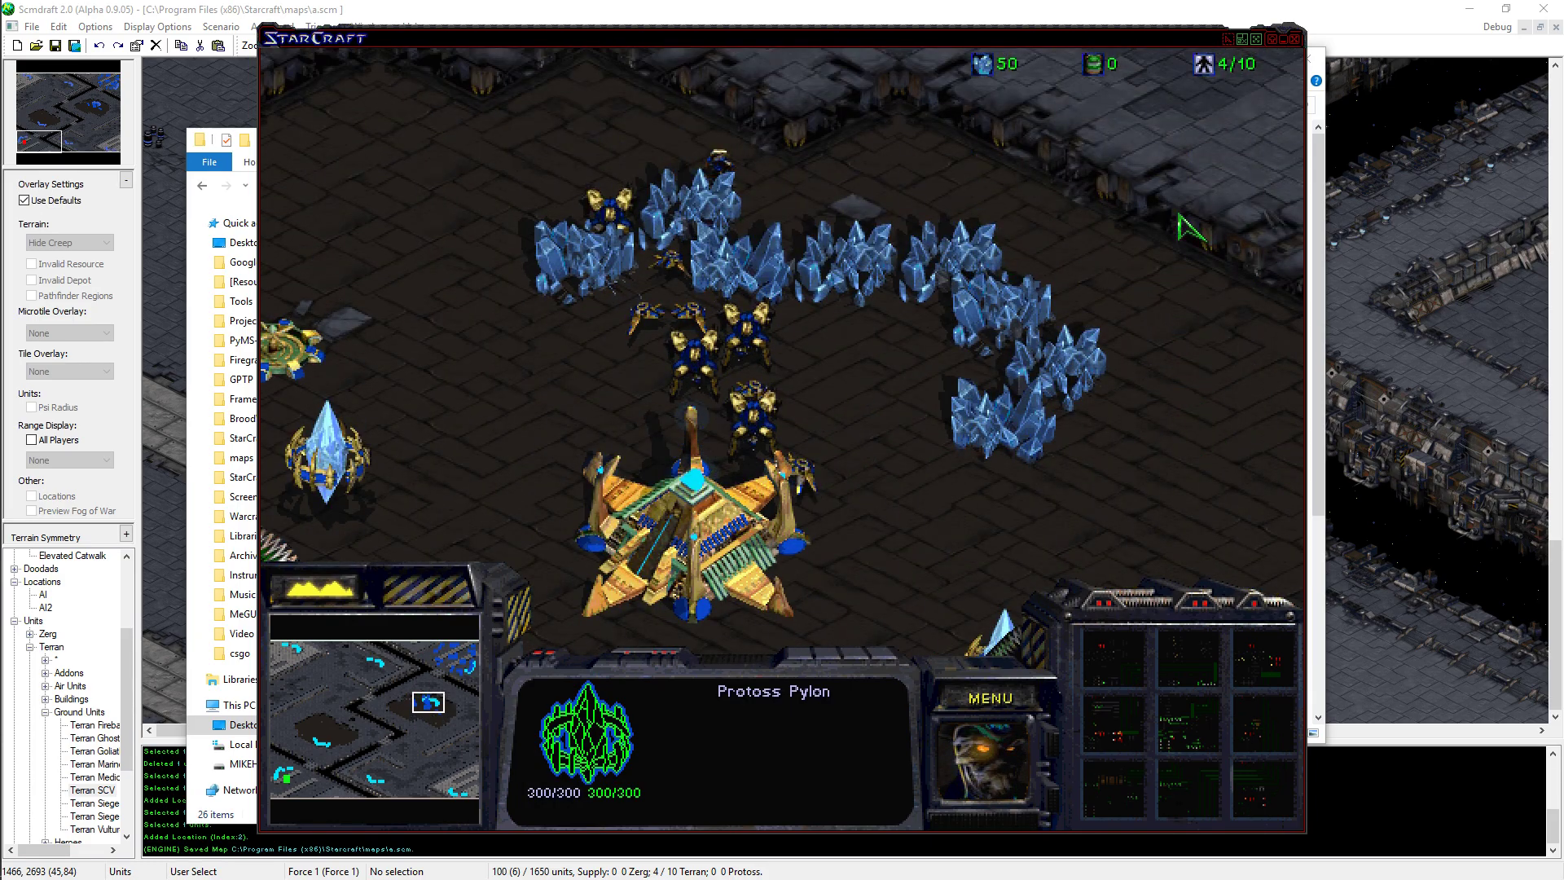
- Review the main base from its Nexus and Assimilator up to the Gateway and nearby Pylons
{"action": "key", "text": "Up"}
{"action": "key", "text": "Right"}
{"action": "key", "text": "Left"}
{"action": "key", "text": "Down"}
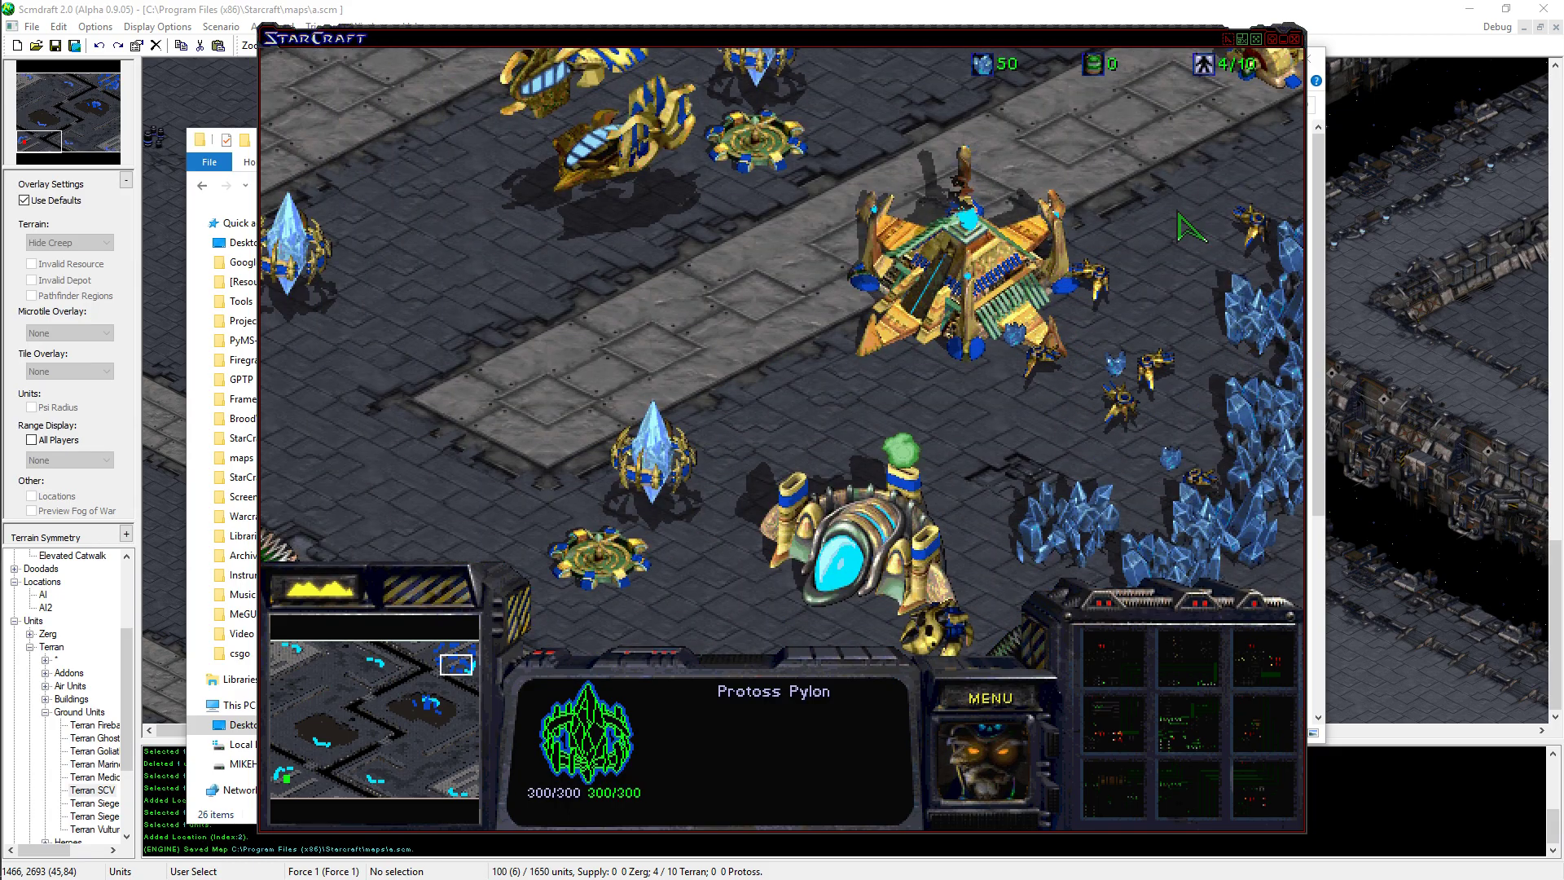
{"action": "key", "text": "Up"}
{"action": "key", "text": "Left"}
{"action": "key", "text": "Down"}
{"action": "key", "text": "Right"}
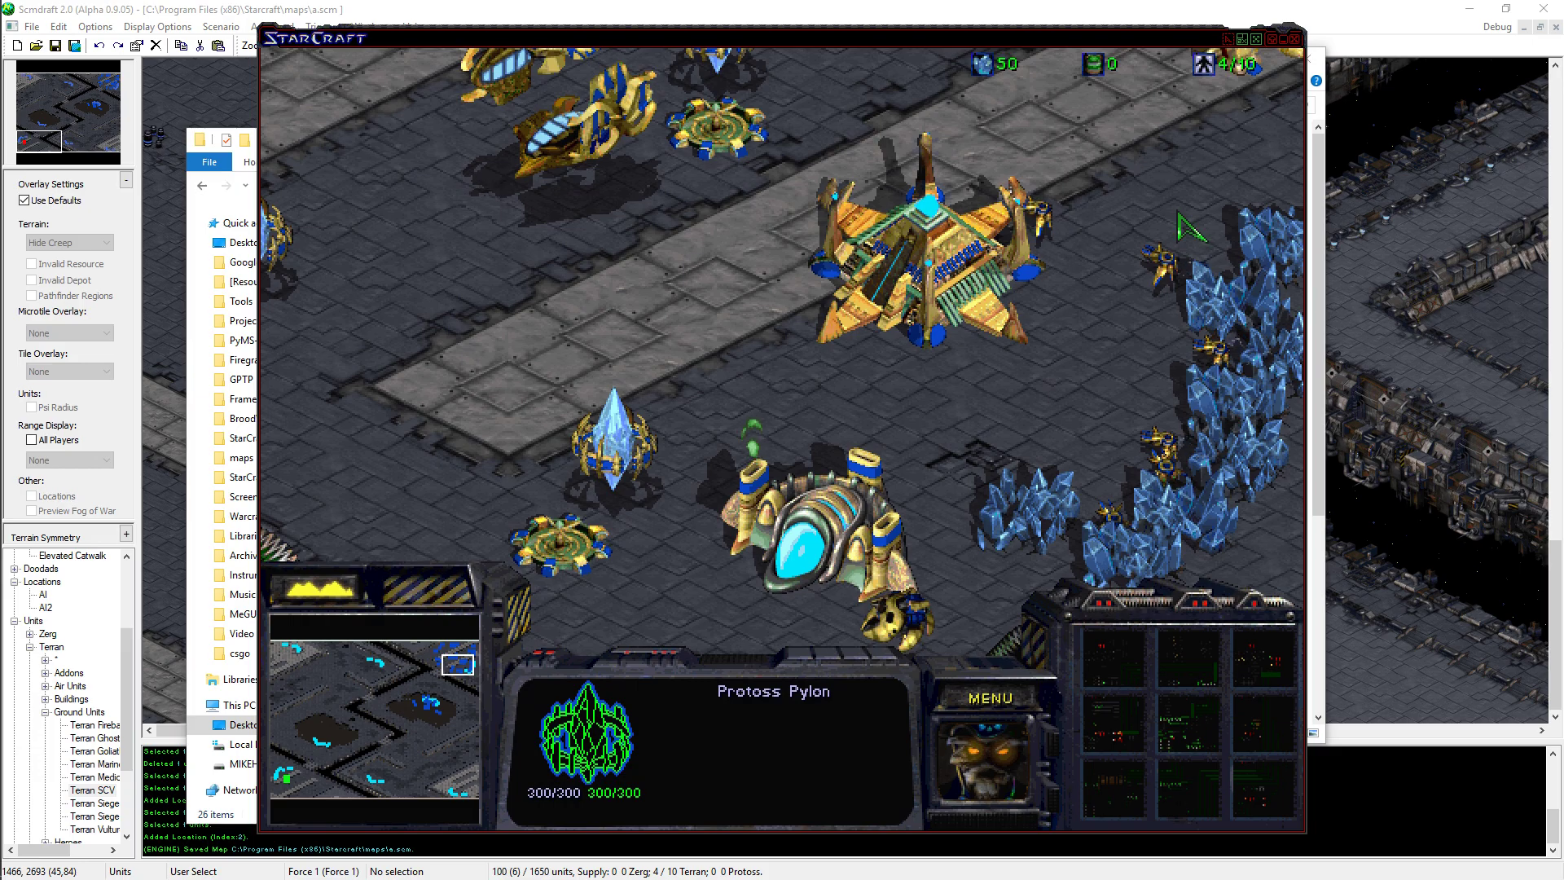
{"action": "key", "text": "Up"}
{"action": "key", "text": "Up"}
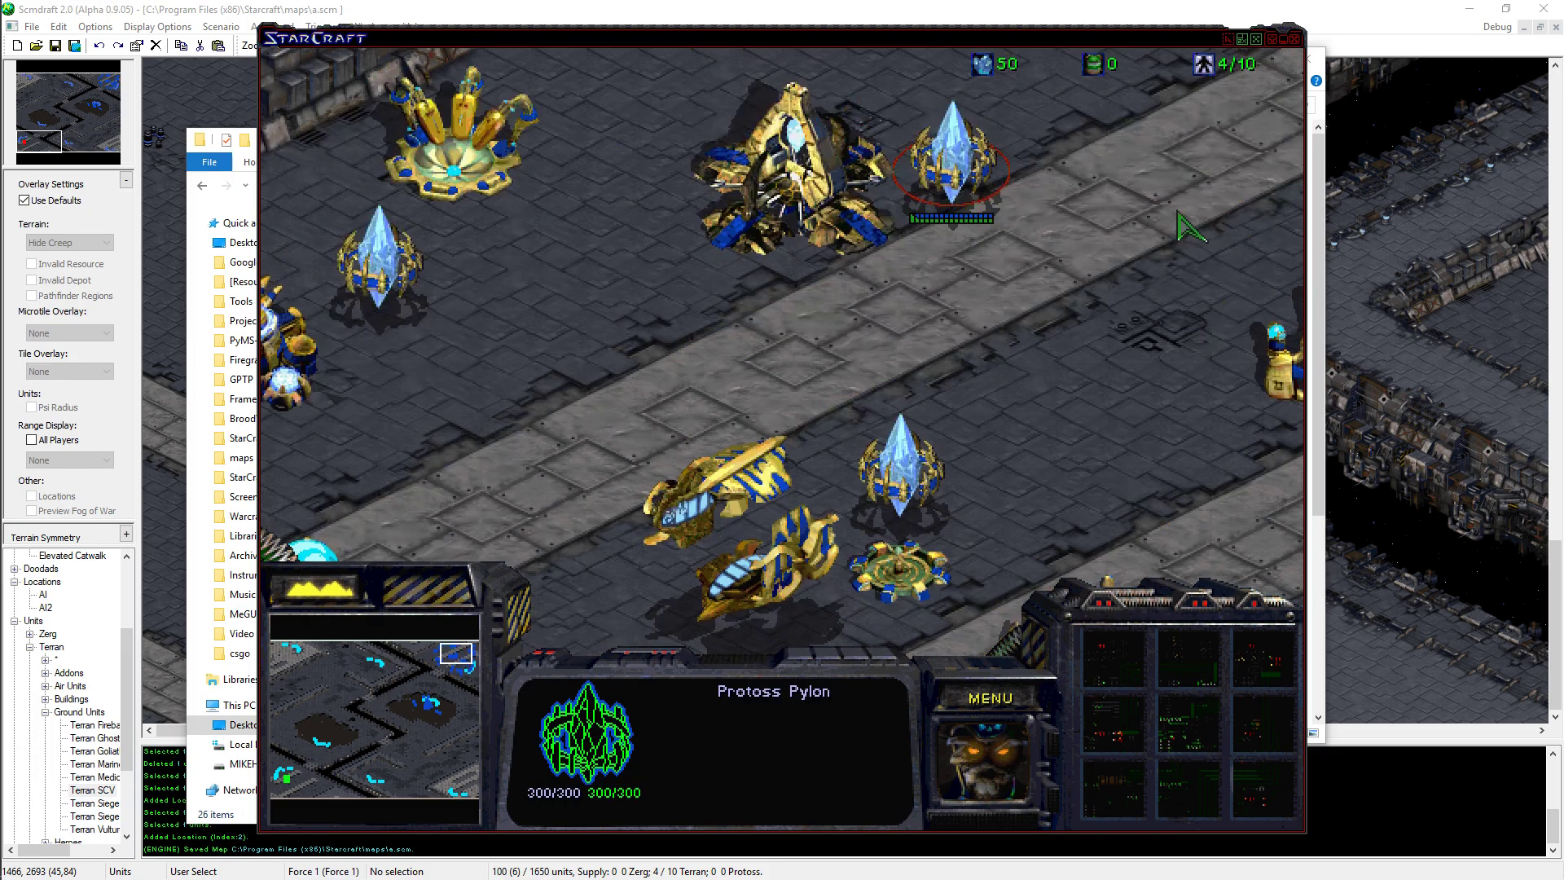
- Survey the main base from the northern Pylons down to the Nexus, Assimilator and the cliff edge
{"action": "key", "text": "Left"}
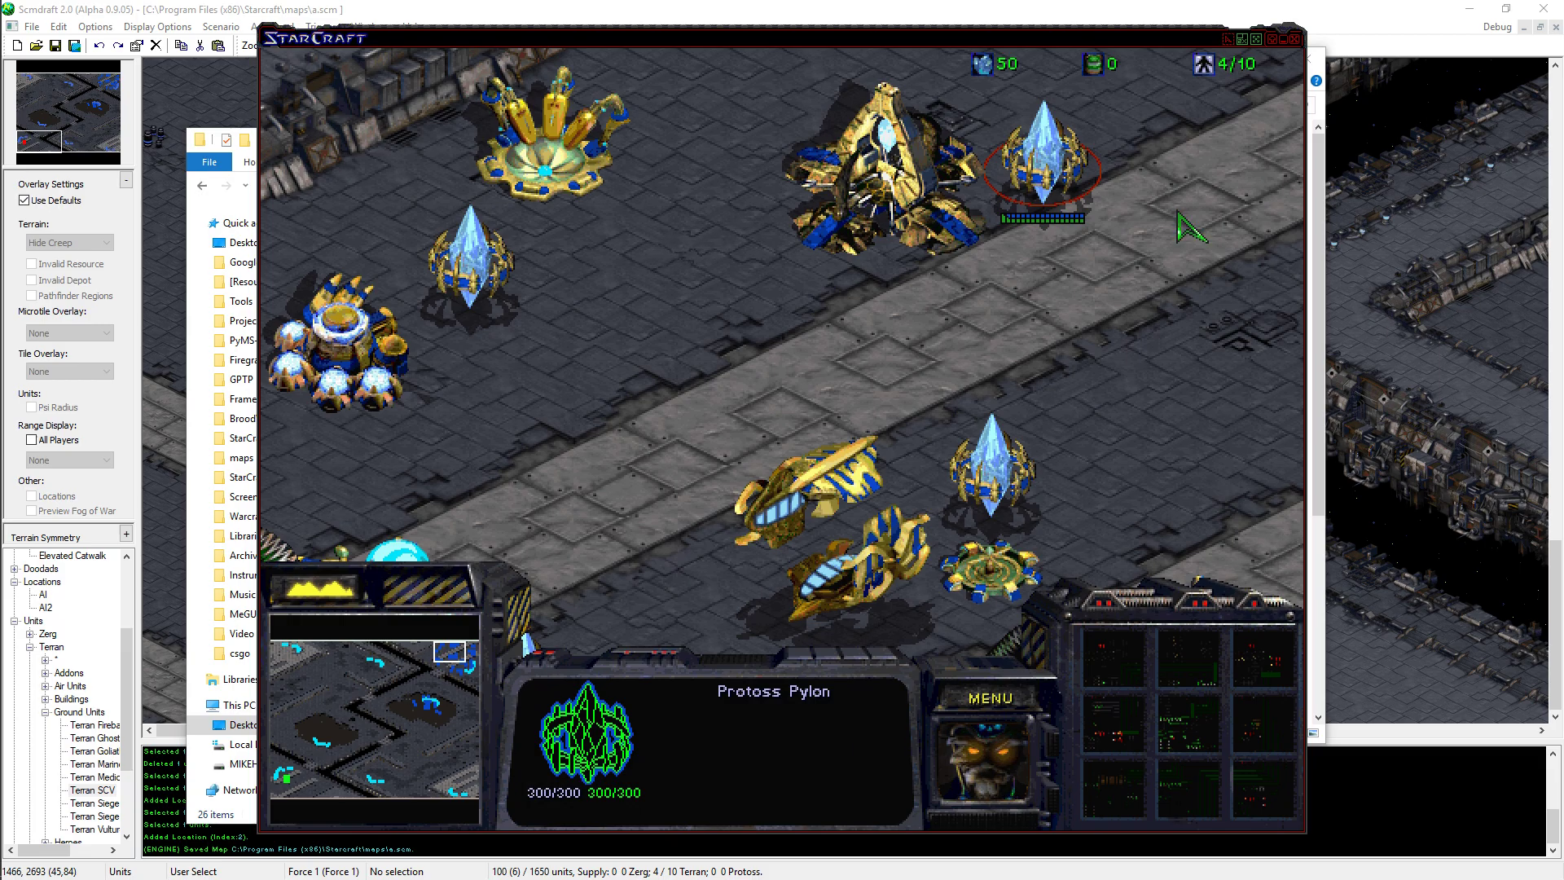
{"action": "key", "text": "Down"}
{"action": "key", "text": "Right"}
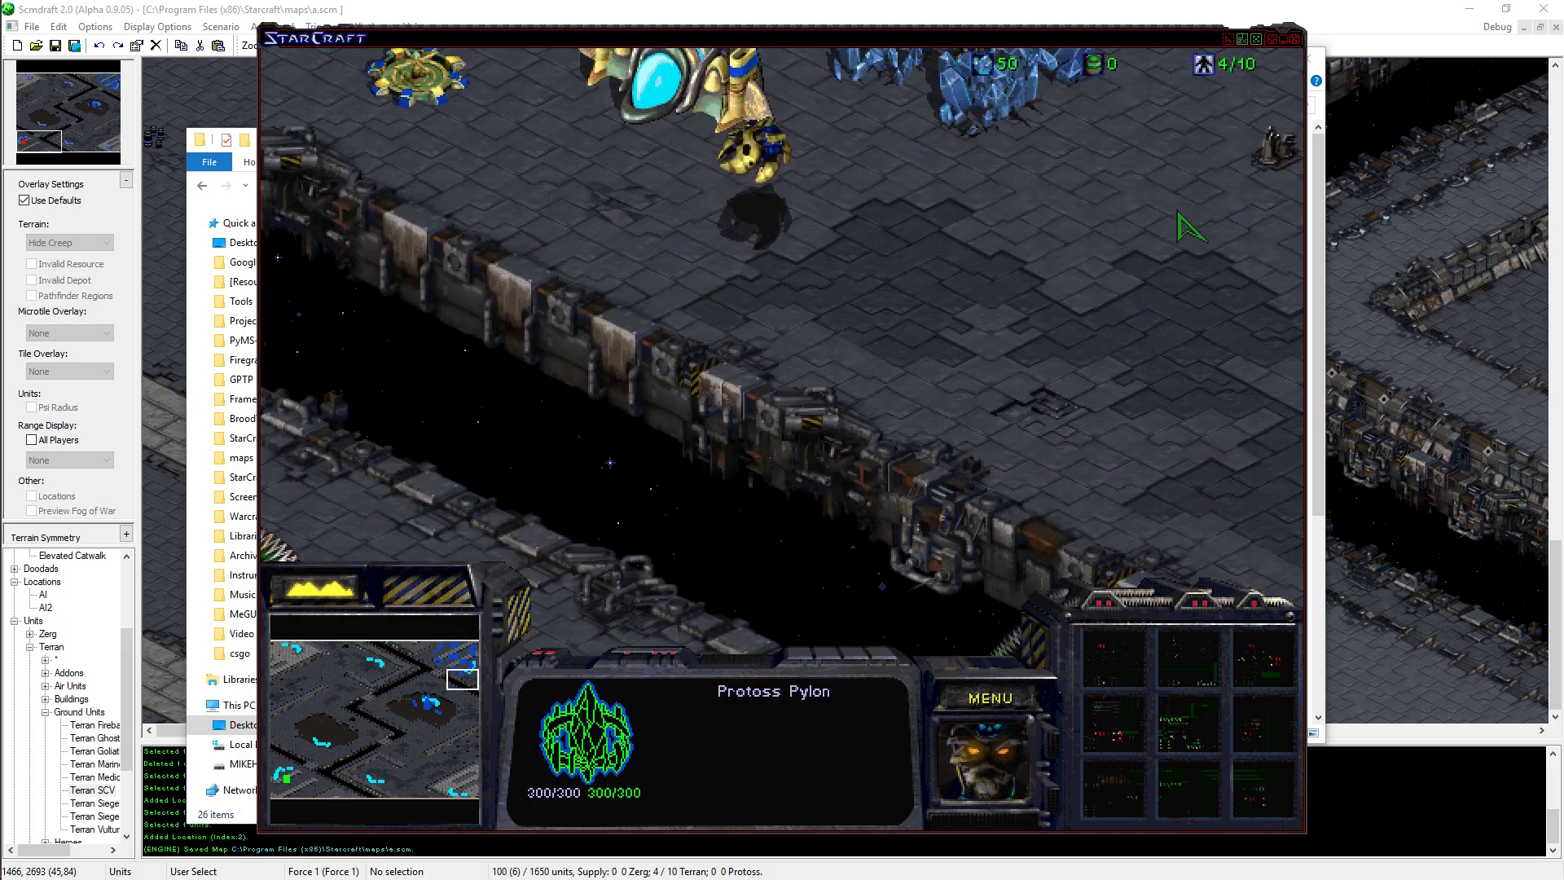
{"action": "key", "text": "Up"}
{"action": "key", "text": "Left"}
{"action": "key", "text": "Right"}
{"action": "key", "text": "Left"}
{"action": "key", "text": "Left"}
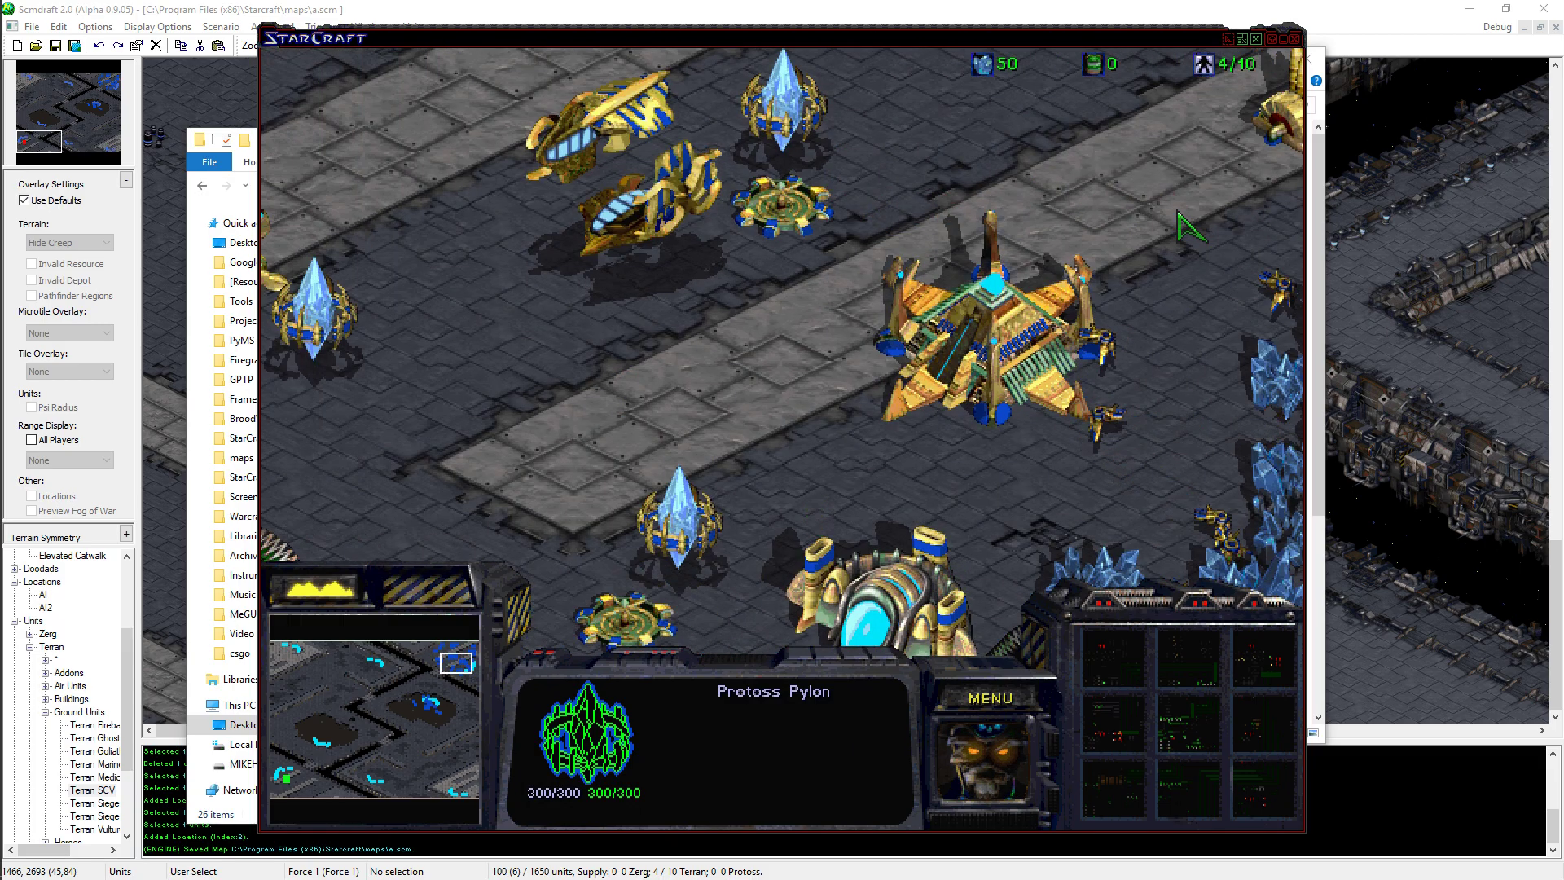
- Examine the ground and ramp outside the main base, and the Pylons and Photon Cannons near the entrance
{"action": "key", "text": "Up"}
{"action": "key", "text": "Up"}
{"action": "key", "text": "Right"}
{"action": "key", "text": "Left"}
{"action": "key", "text": "Down"}
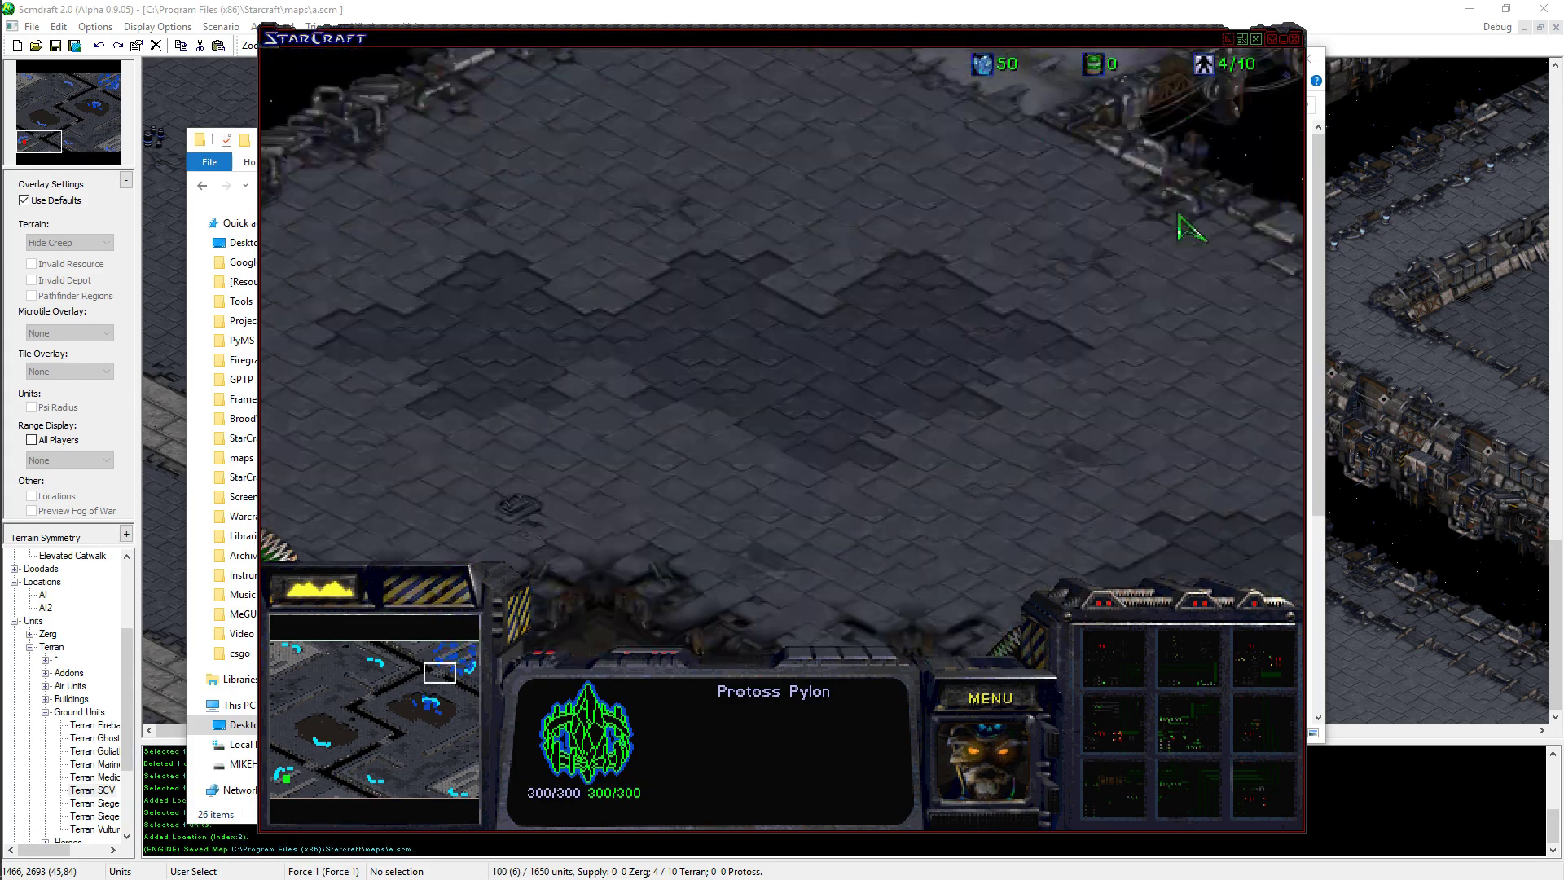
{"action": "key", "text": "Up"}
{"action": "key", "text": "Right"}
{"action": "key", "text": "Up"}
{"action": "key", "text": "Right"}
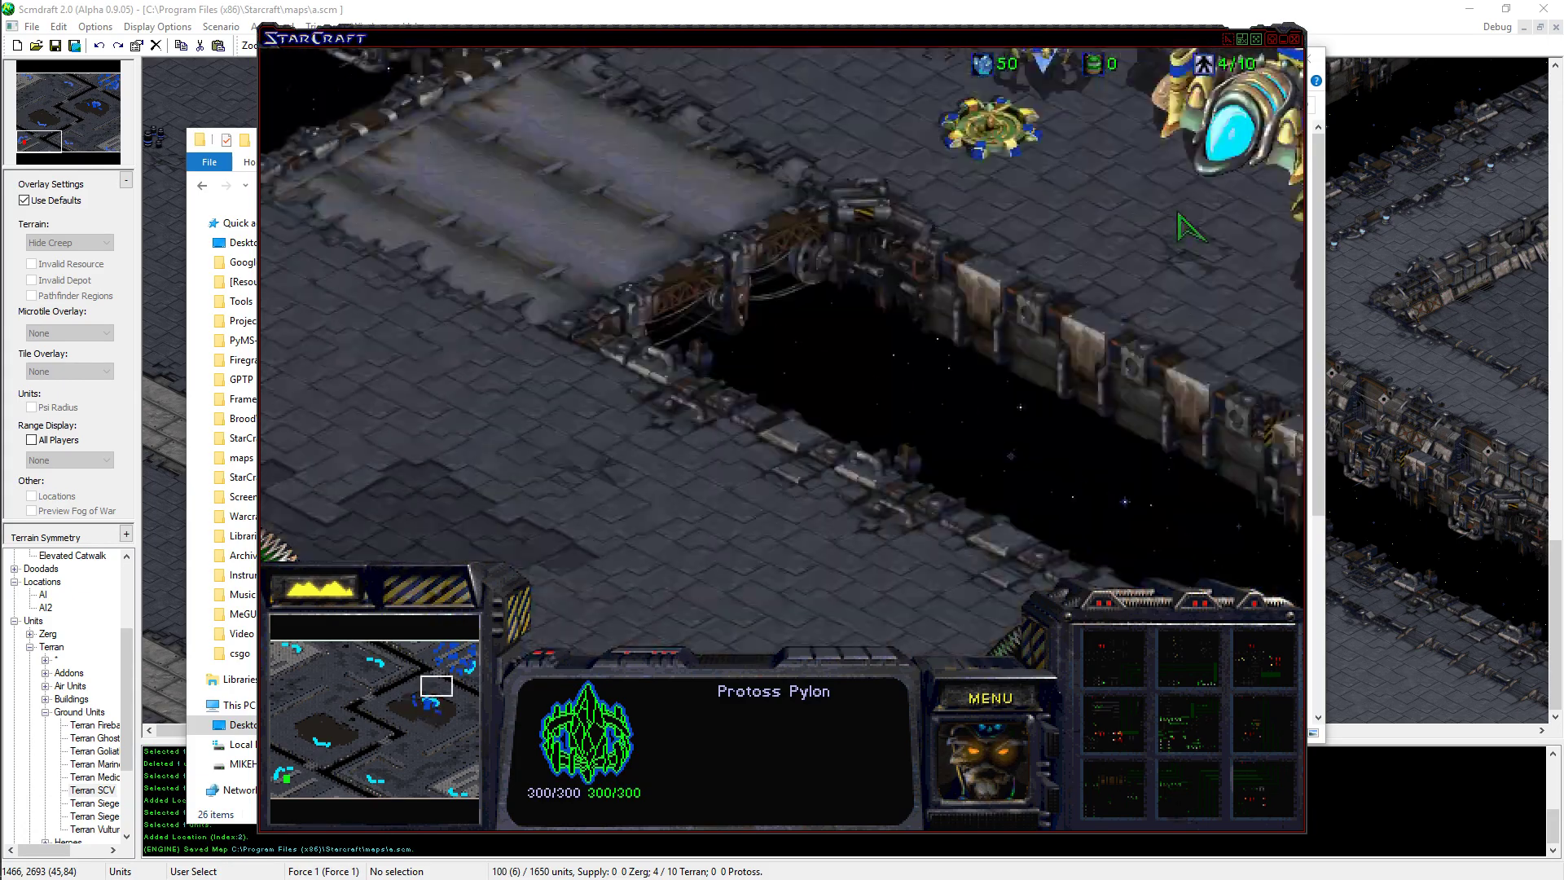
{"action": "key", "text": "Down"}
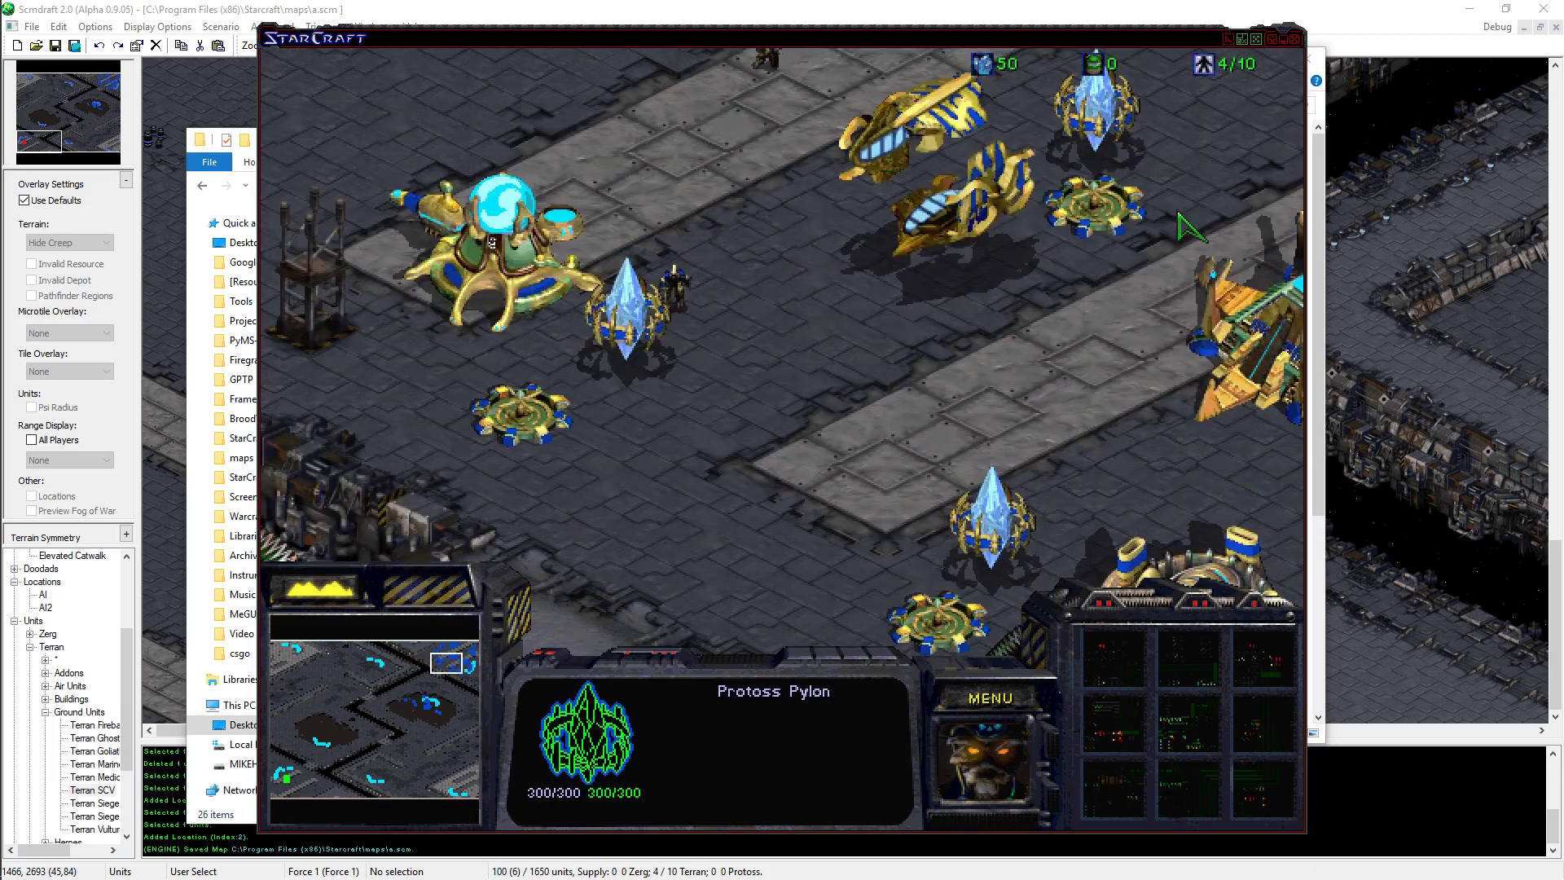
- Follow the Protoss ground units leaving the main base down the ramp and across the middle of the map
{"action": "key", "text": "Left"}
{"action": "key", "text": "Down"}
{"action": "key", "text": "Left"}
{"action": "key", "text": "Left"}
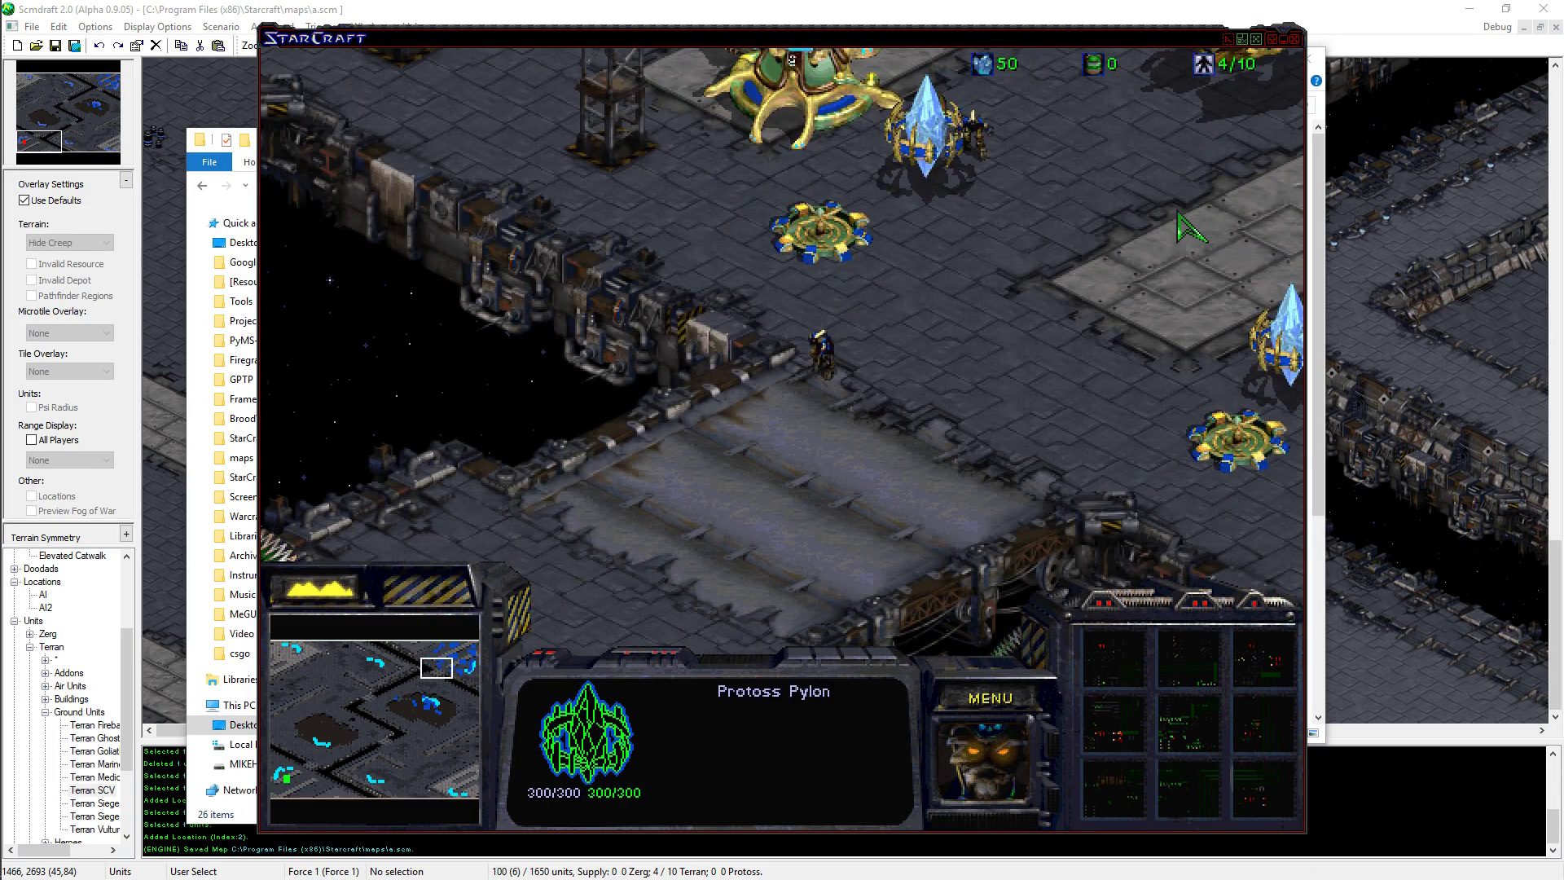
{"action": "key", "text": "Down"}
{"action": "key", "text": "Down"}
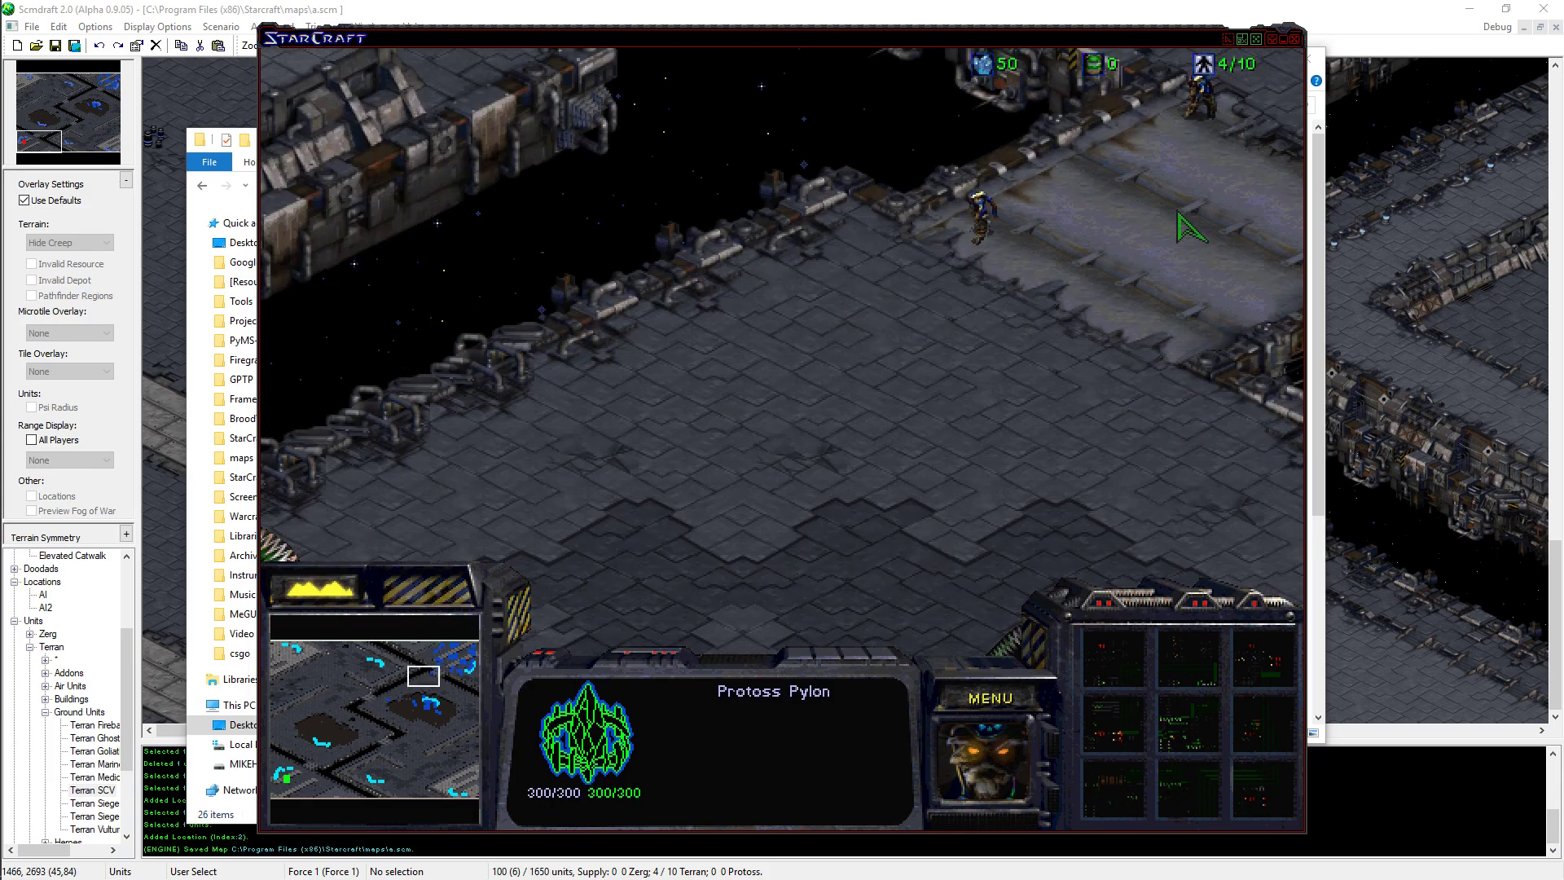
{"action": "key", "text": "Left"}
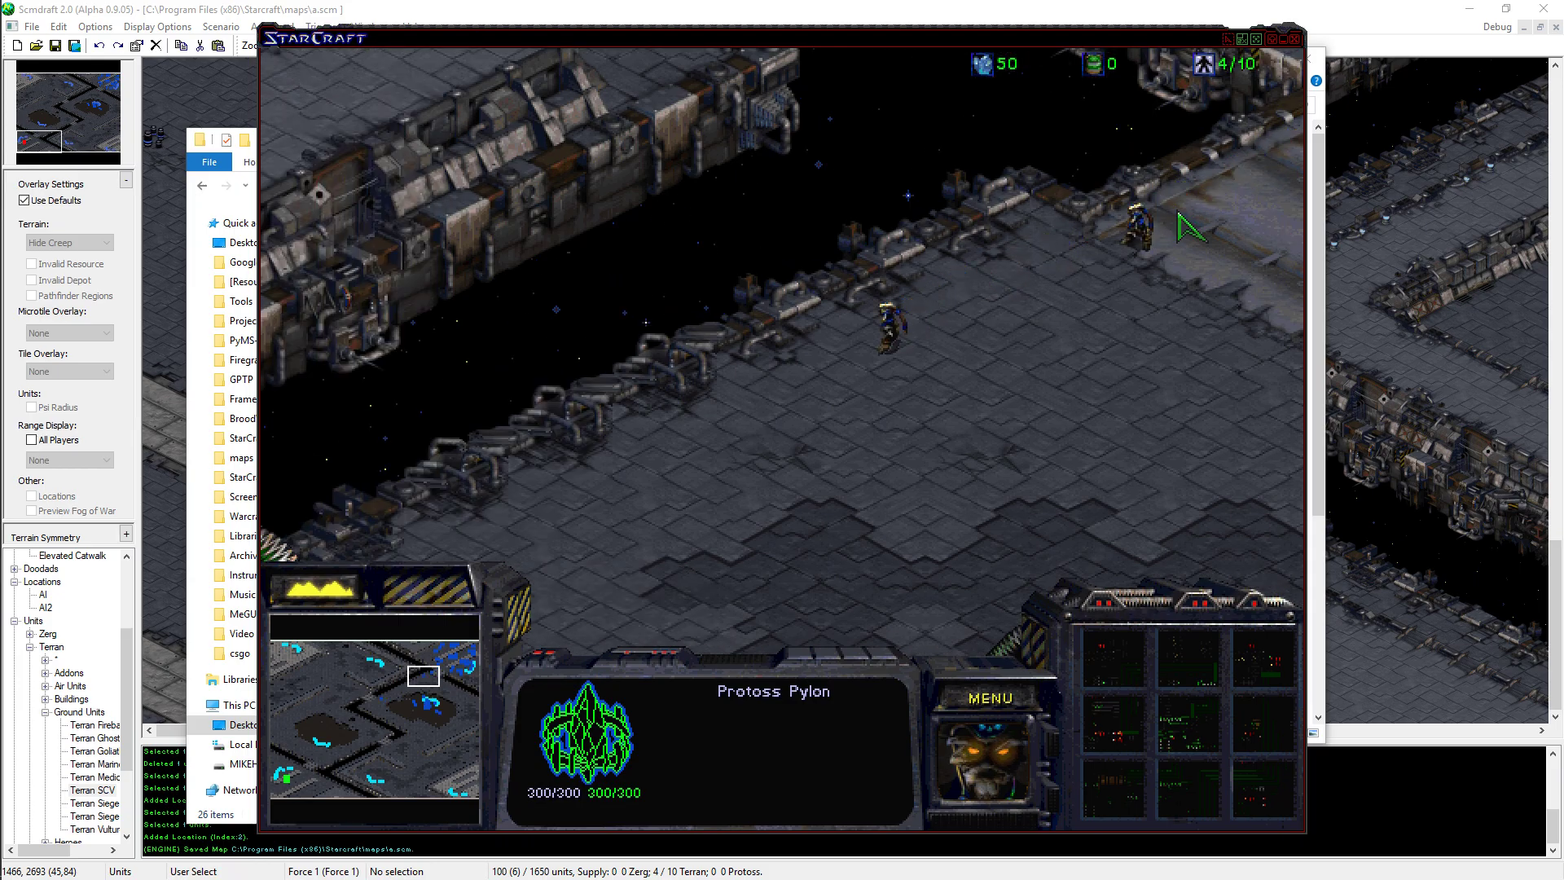
{"action": "key", "text": "Left"}
{"action": "key", "text": "Down"}
{"action": "key", "text": "Up"}
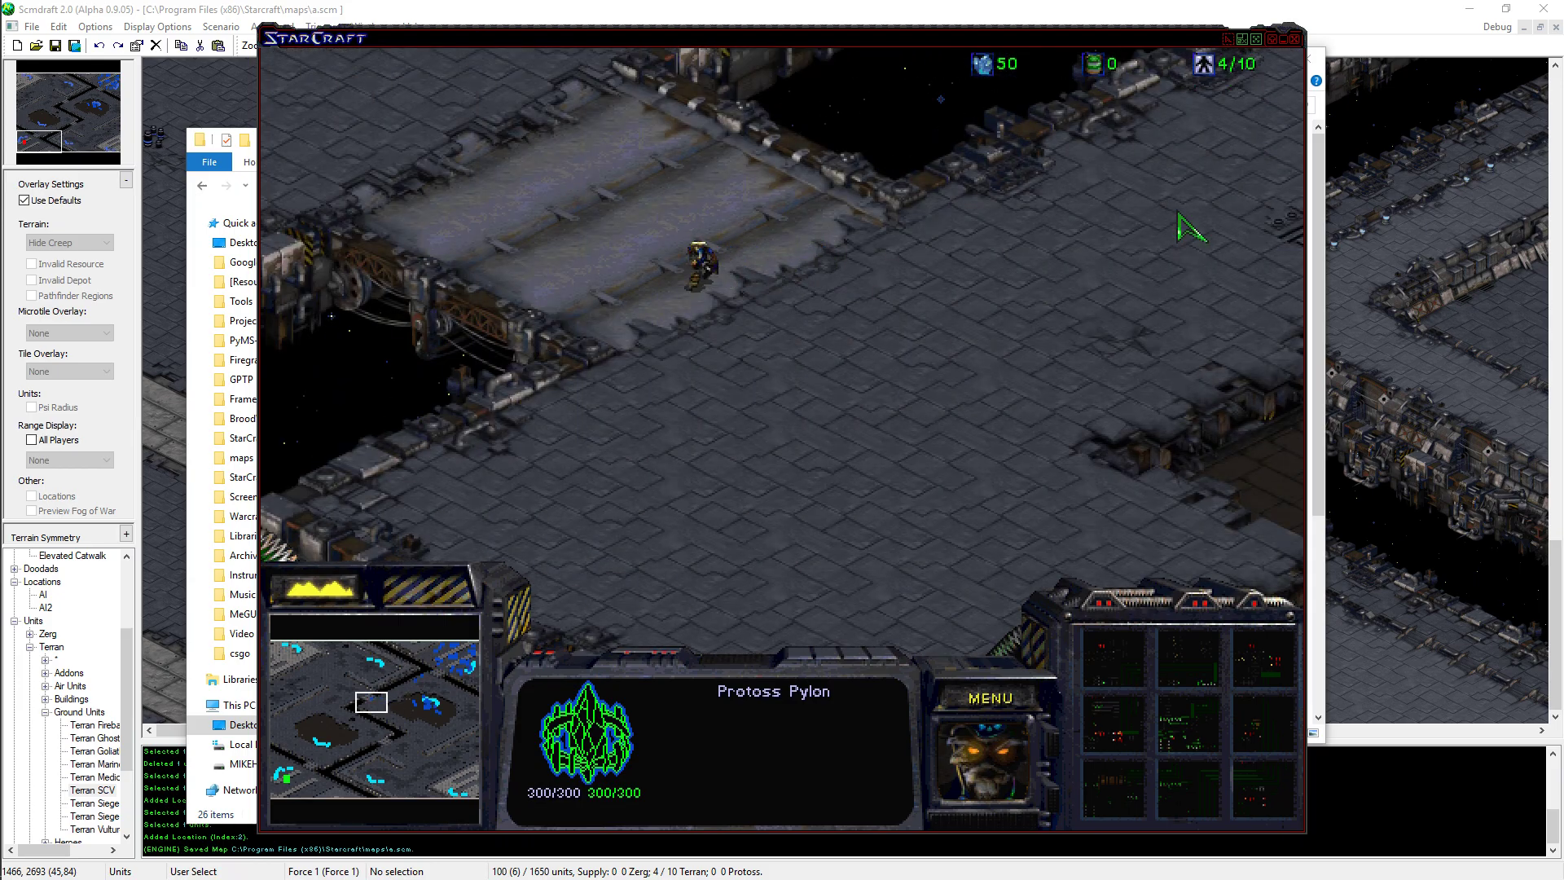
- Inspect the main base again, covering the Nexus, mineral line, Assimilator, tech buildings and Photon Cannons
{"action": "key", "text": "Right"}
{"action": "key", "text": "Up"}
{"action": "key", "text": "Right"}
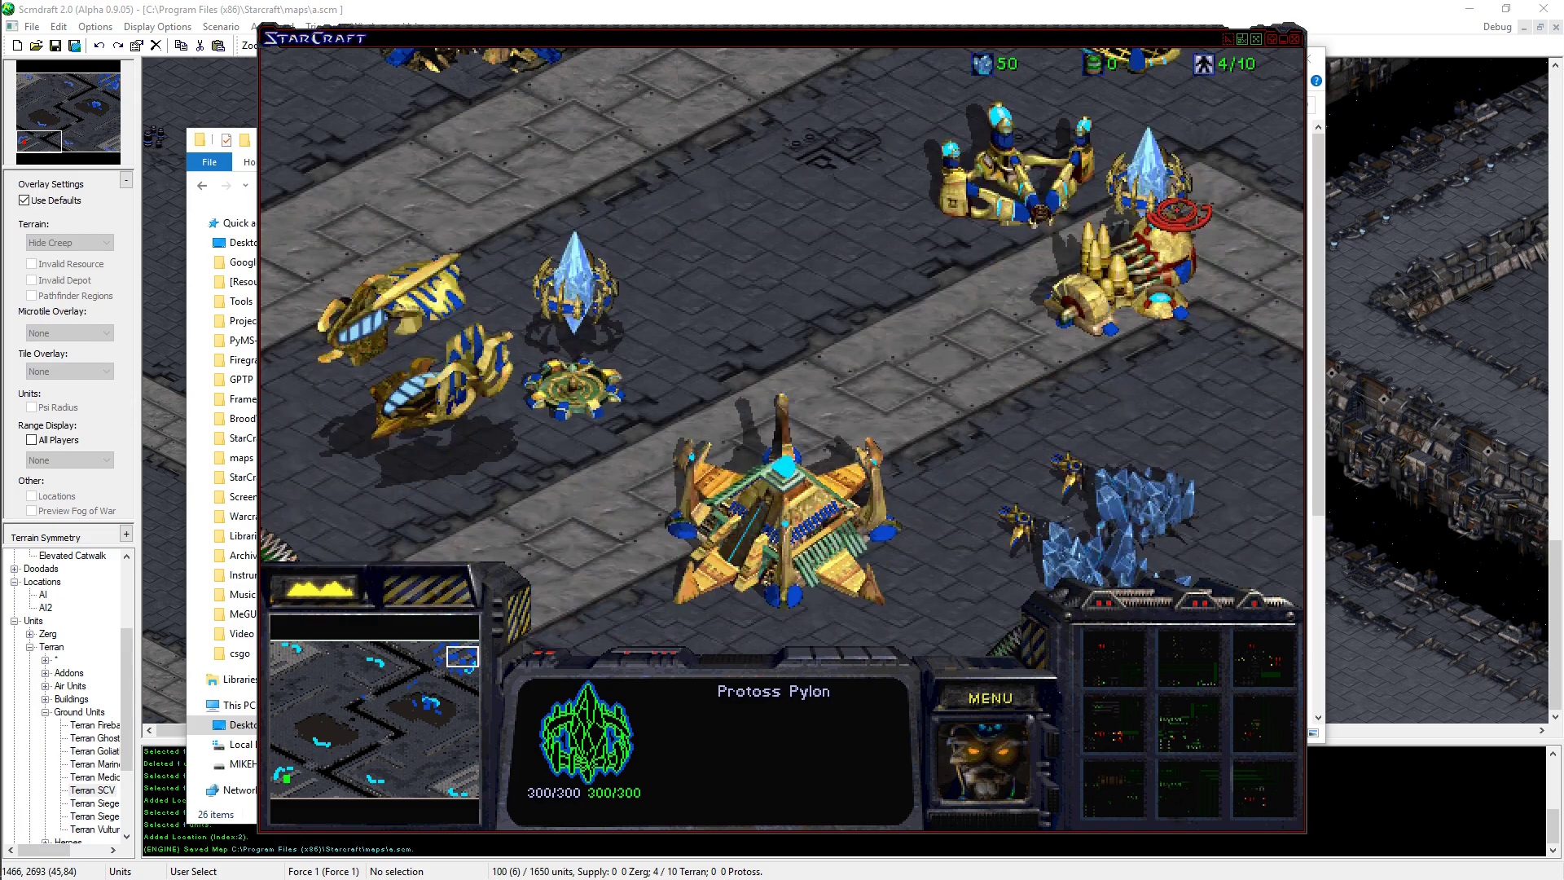
{"action": "key", "text": "Down"}
{"action": "key", "text": "Up"}
{"action": "key", "text": "Left"}
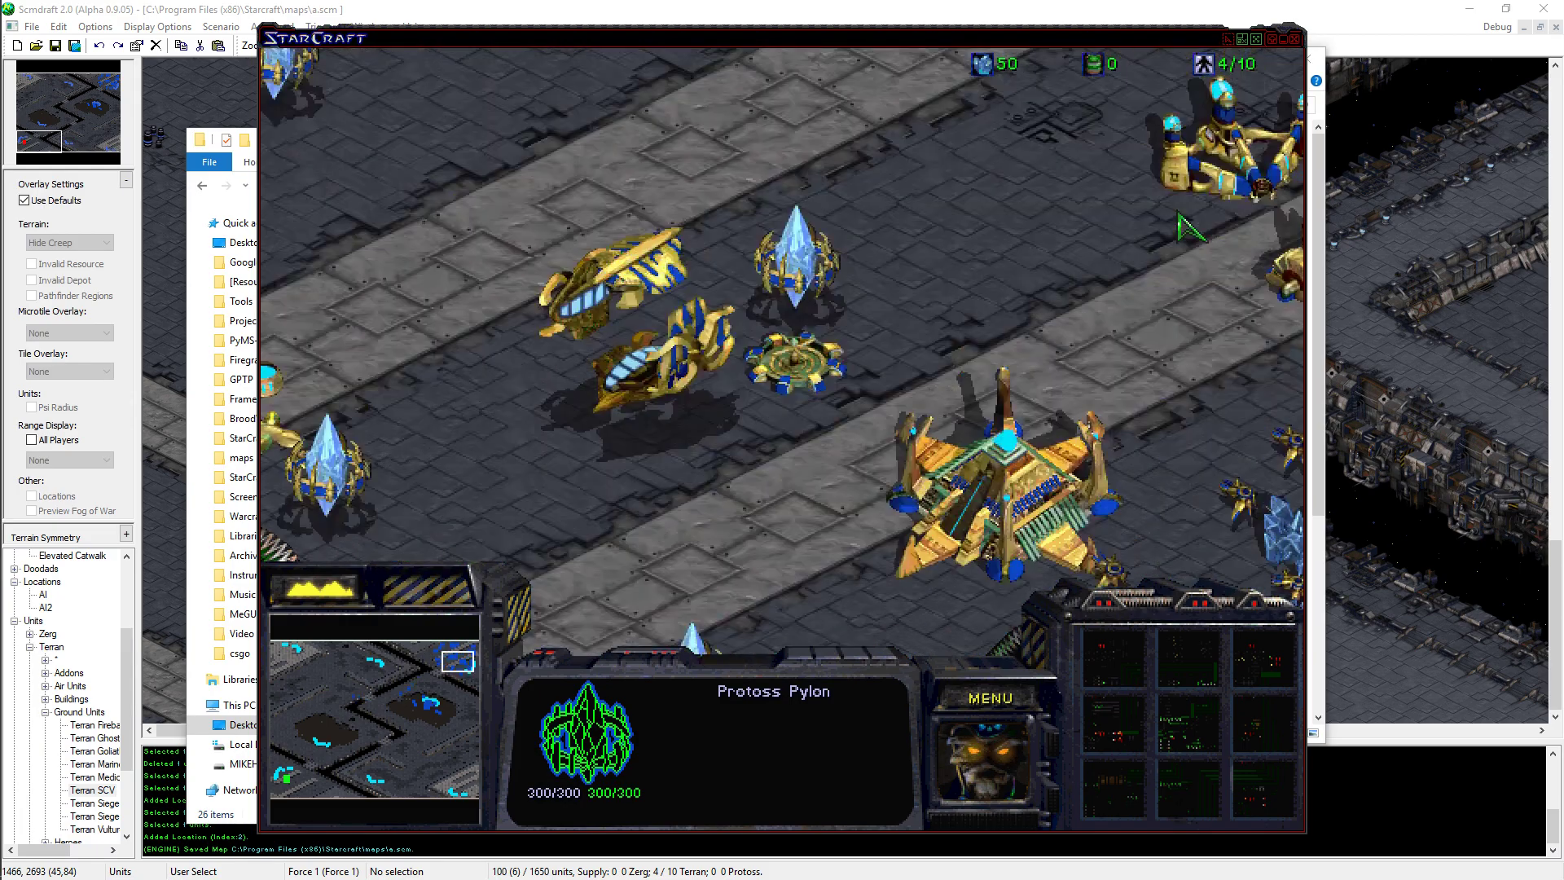
{"action": "key", "text": "Right"}
{"action": "key", "text": "Down"}
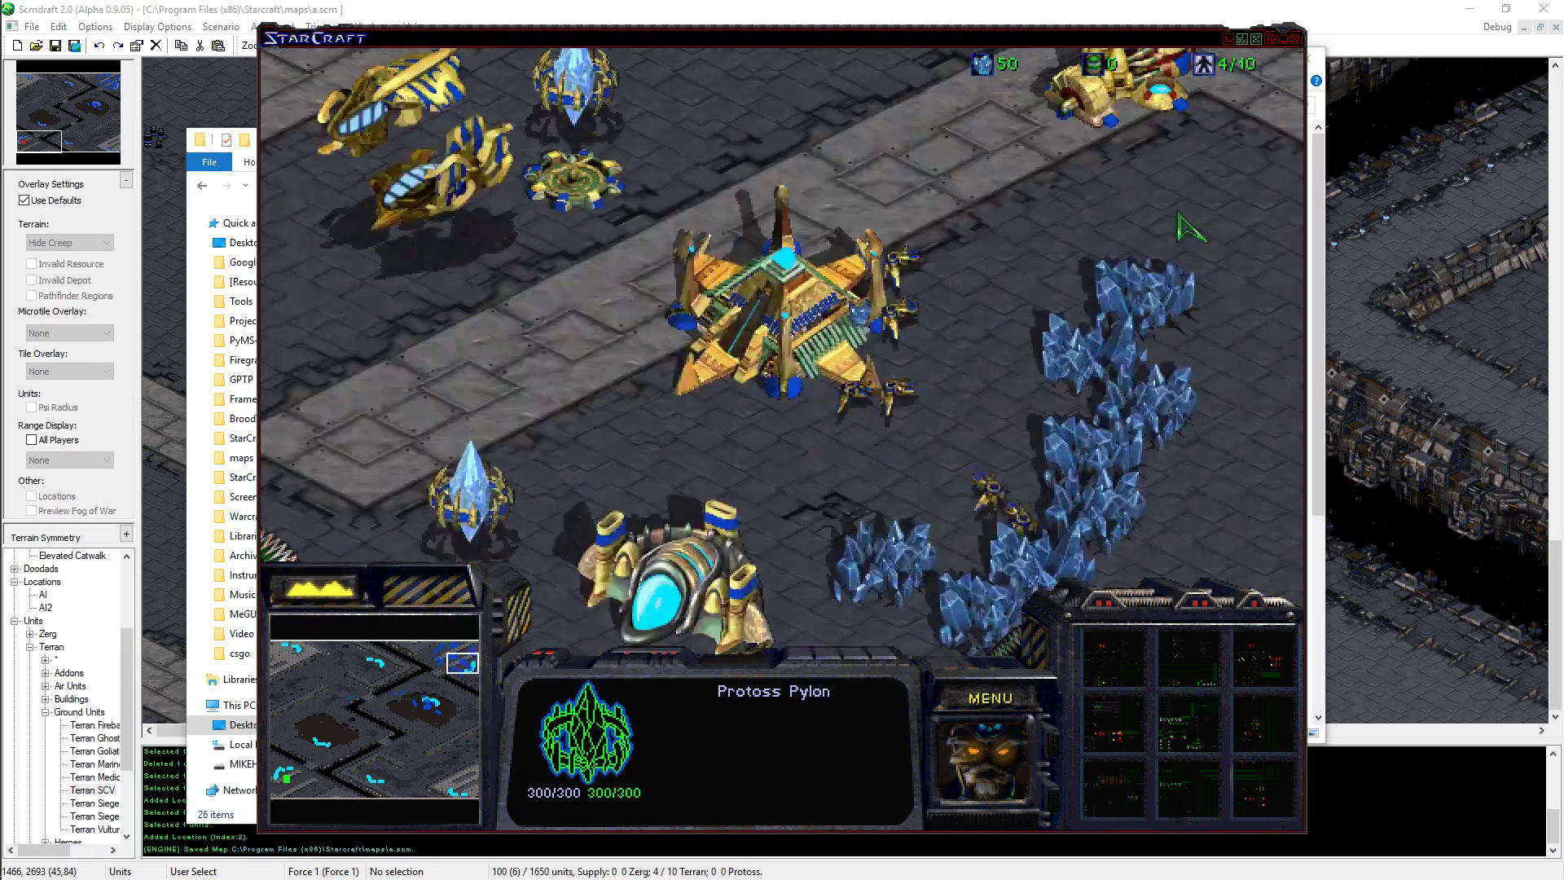
{"action": "key", "text": "Left"}
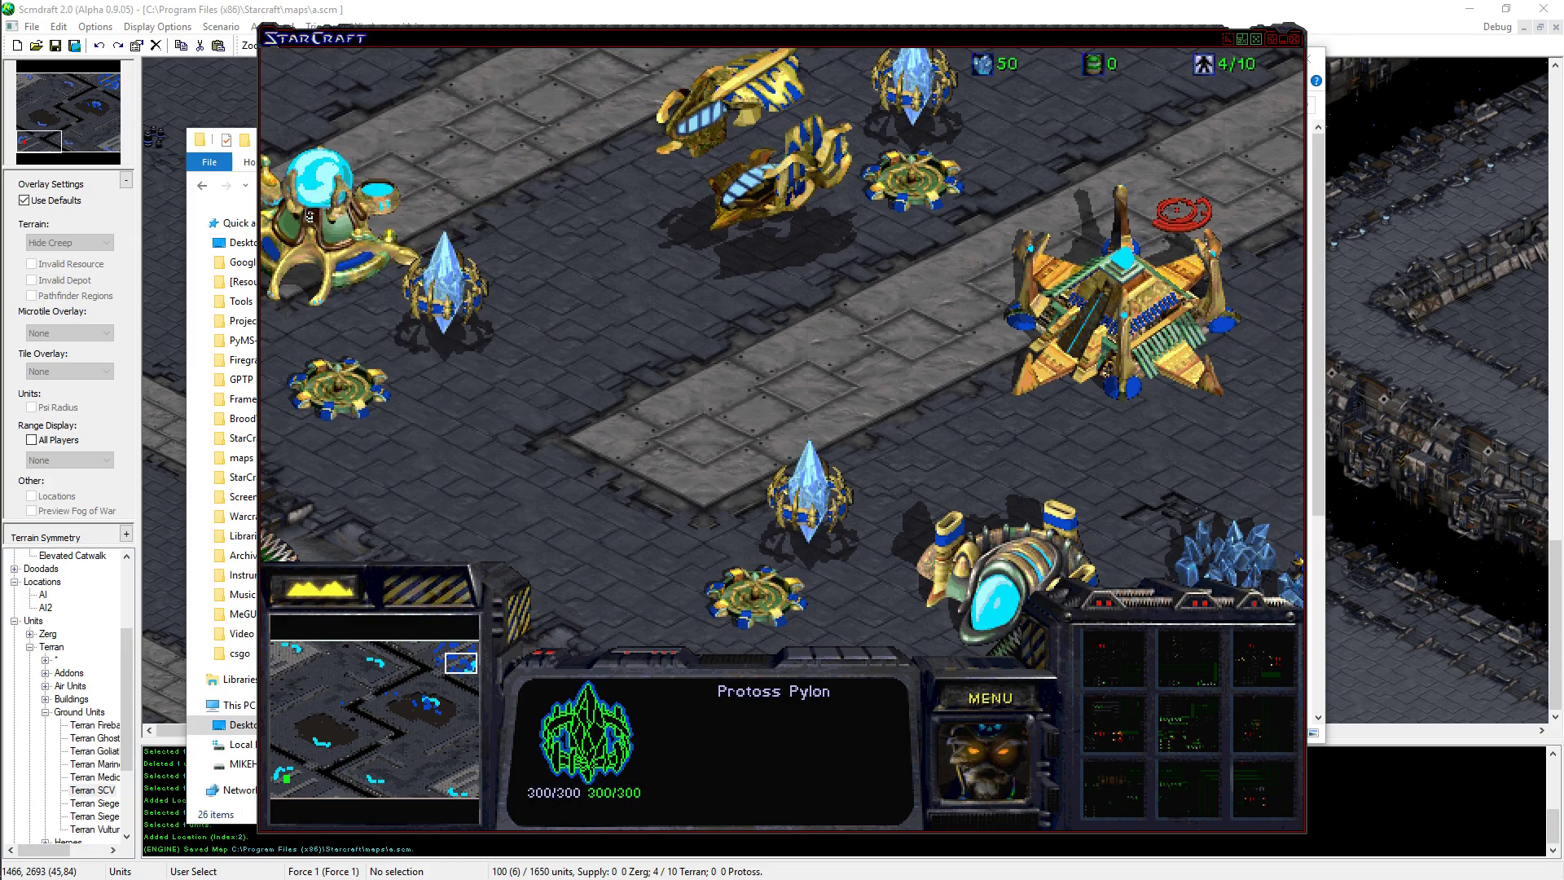
{"action": "key", "text": "Up"}
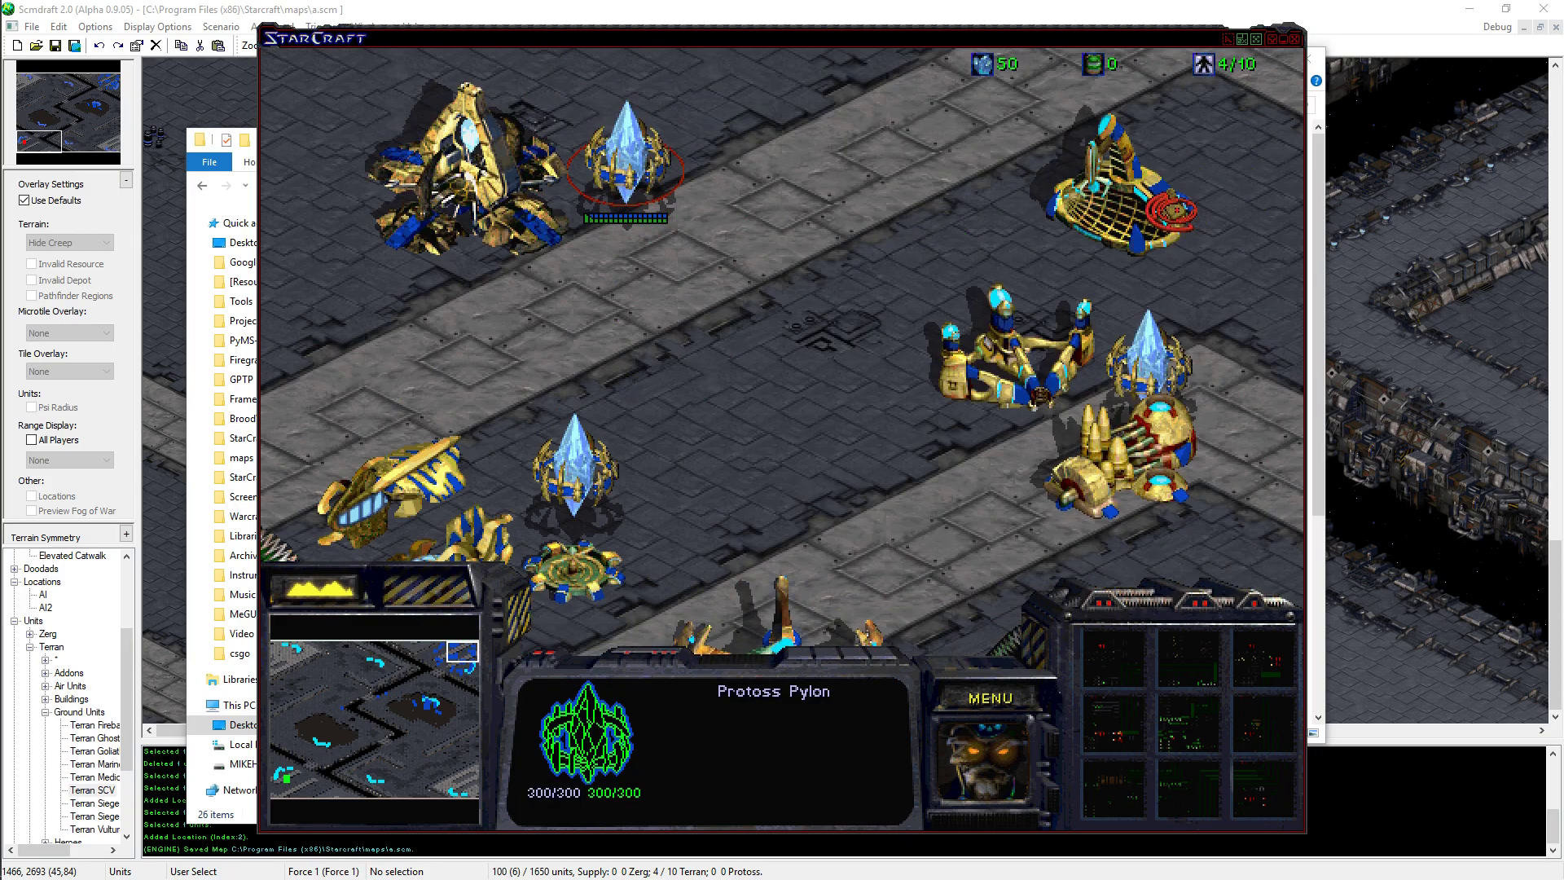
{"action": "key", "text": "Down"}
{"action": "key", "text": "Left"}
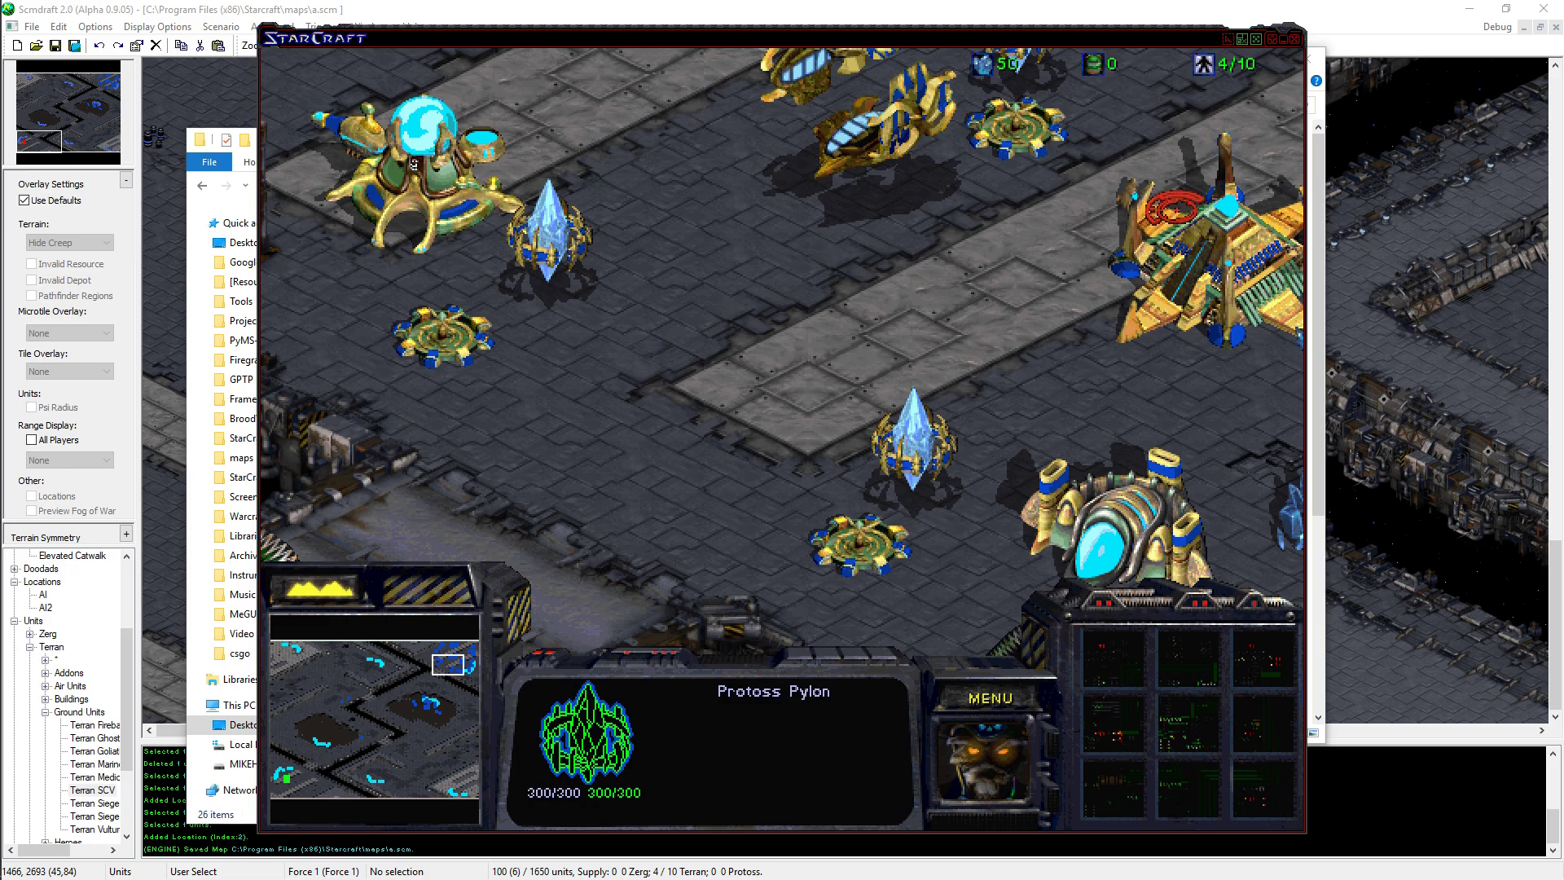
- Locate the Protoss ground unit crossing the southwestern part of the map
{"action": "left_click", "coordinate": [359, 740]}
{"action": "left_click", "coordinate": [342, 749]}
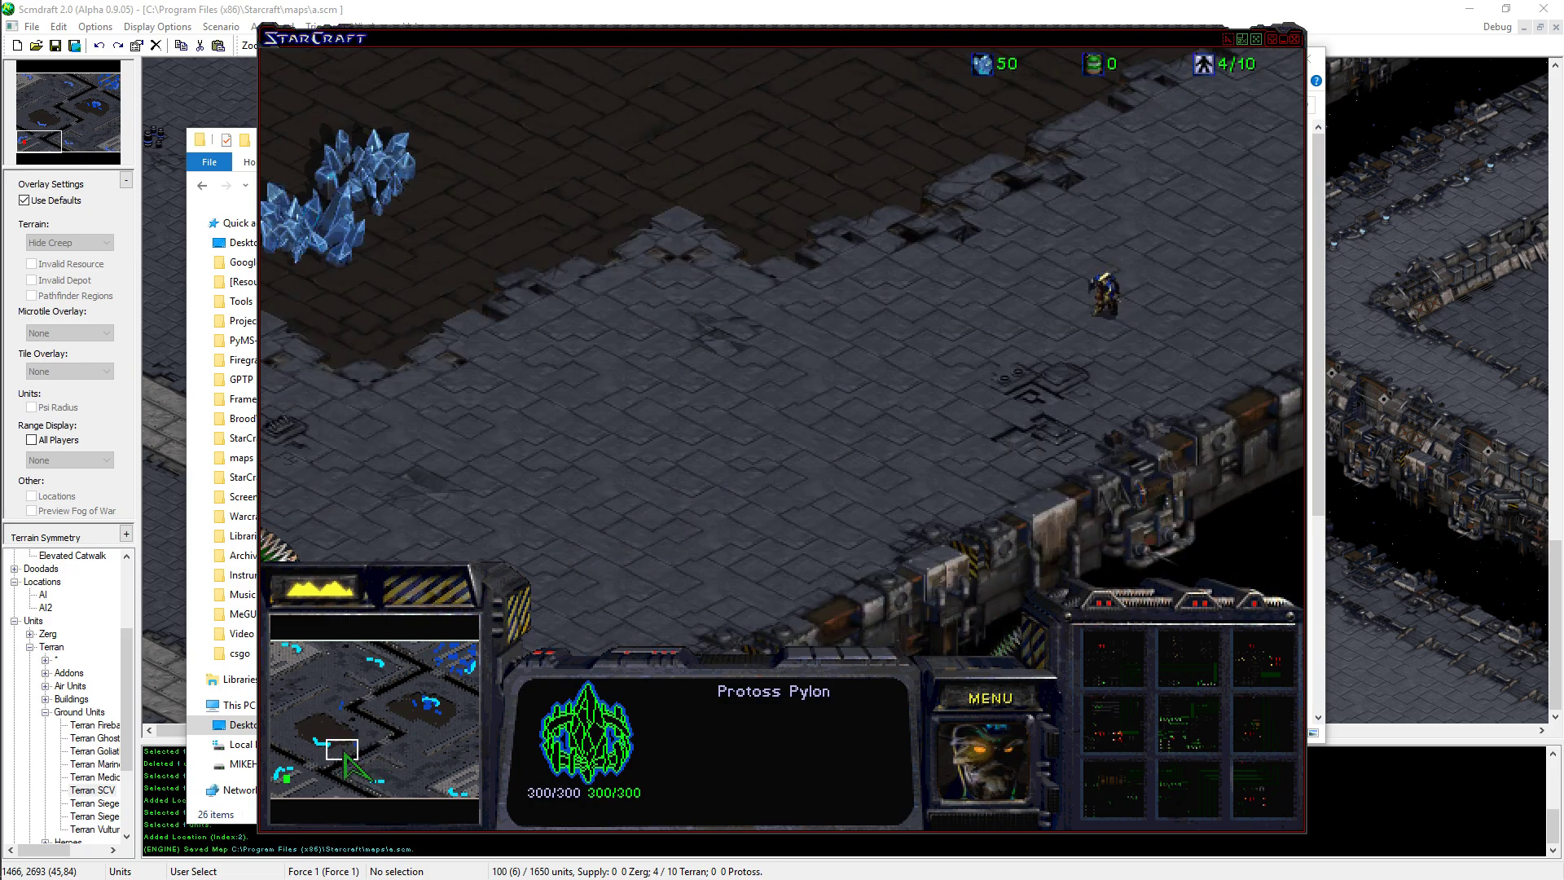